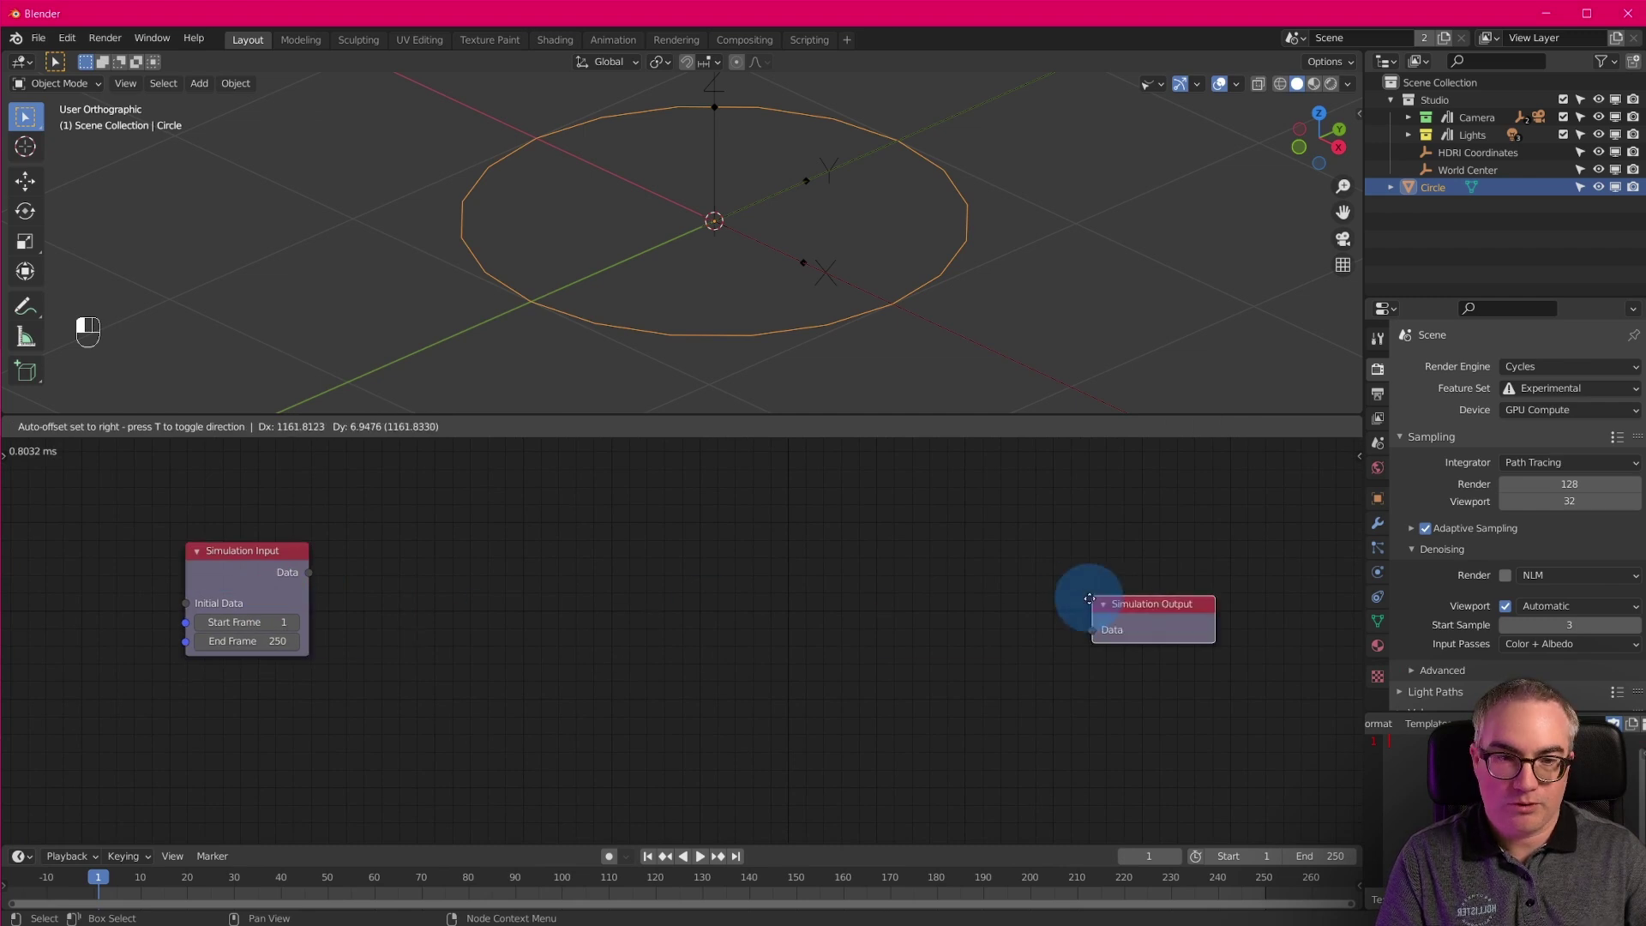
Add a Set Struct Elements node before Simulation Input and connect its Struct output to Initial Data.
middle_click_drag(416, 570, 588, 581)
key("shift+a")
mouse_move(316, 524)
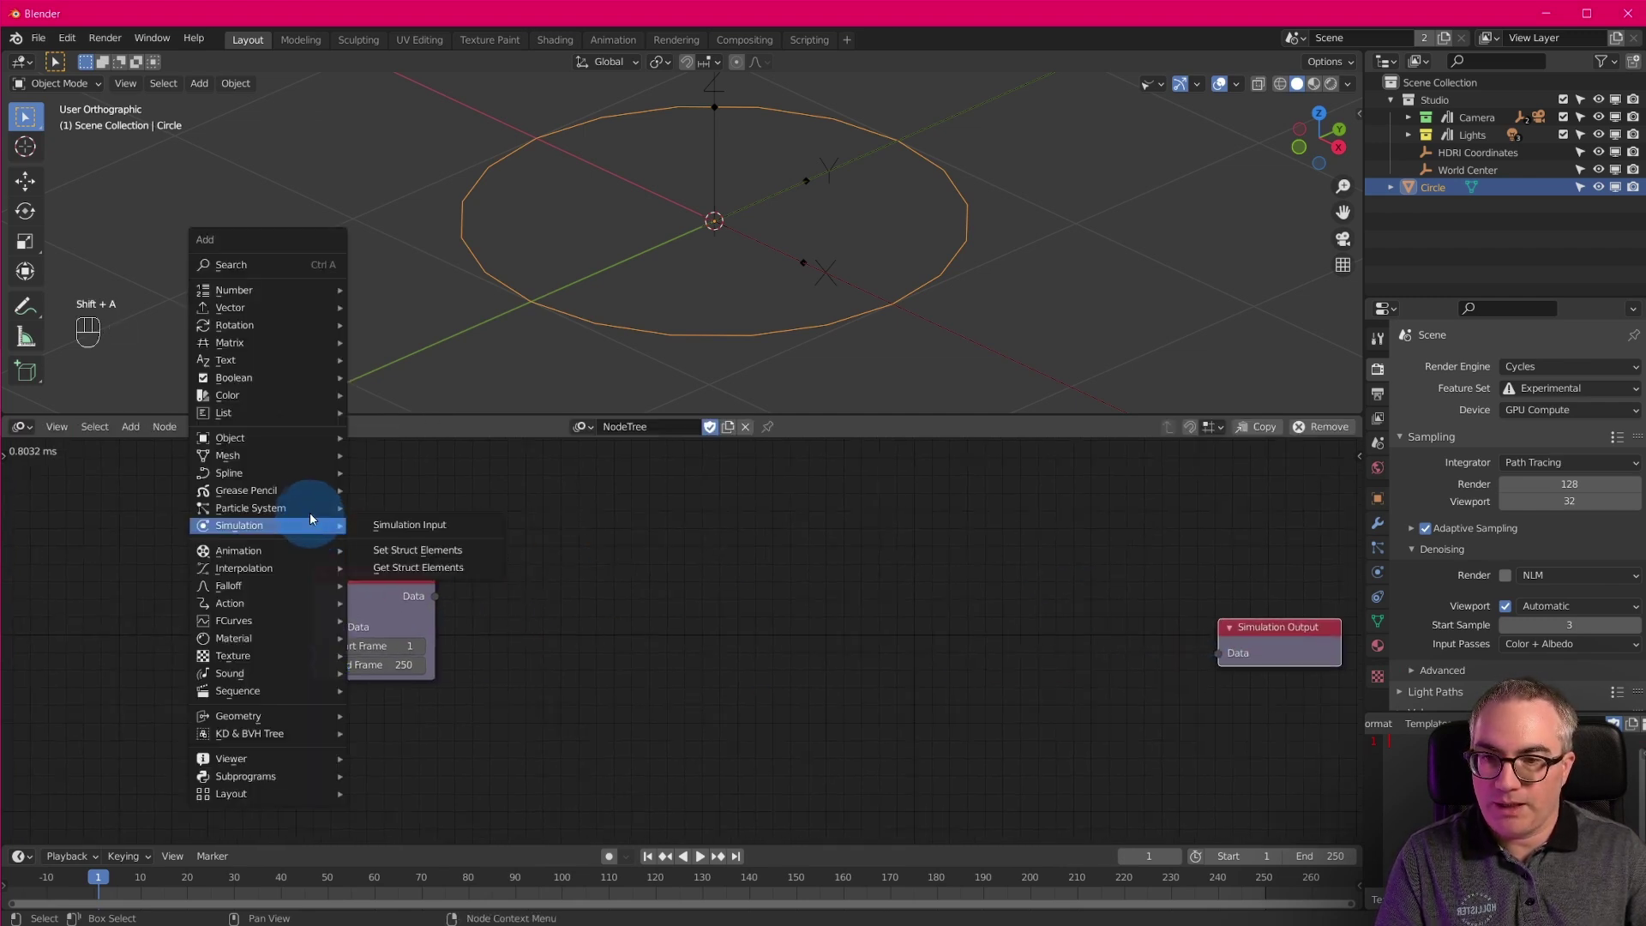
left_click(438, 551)
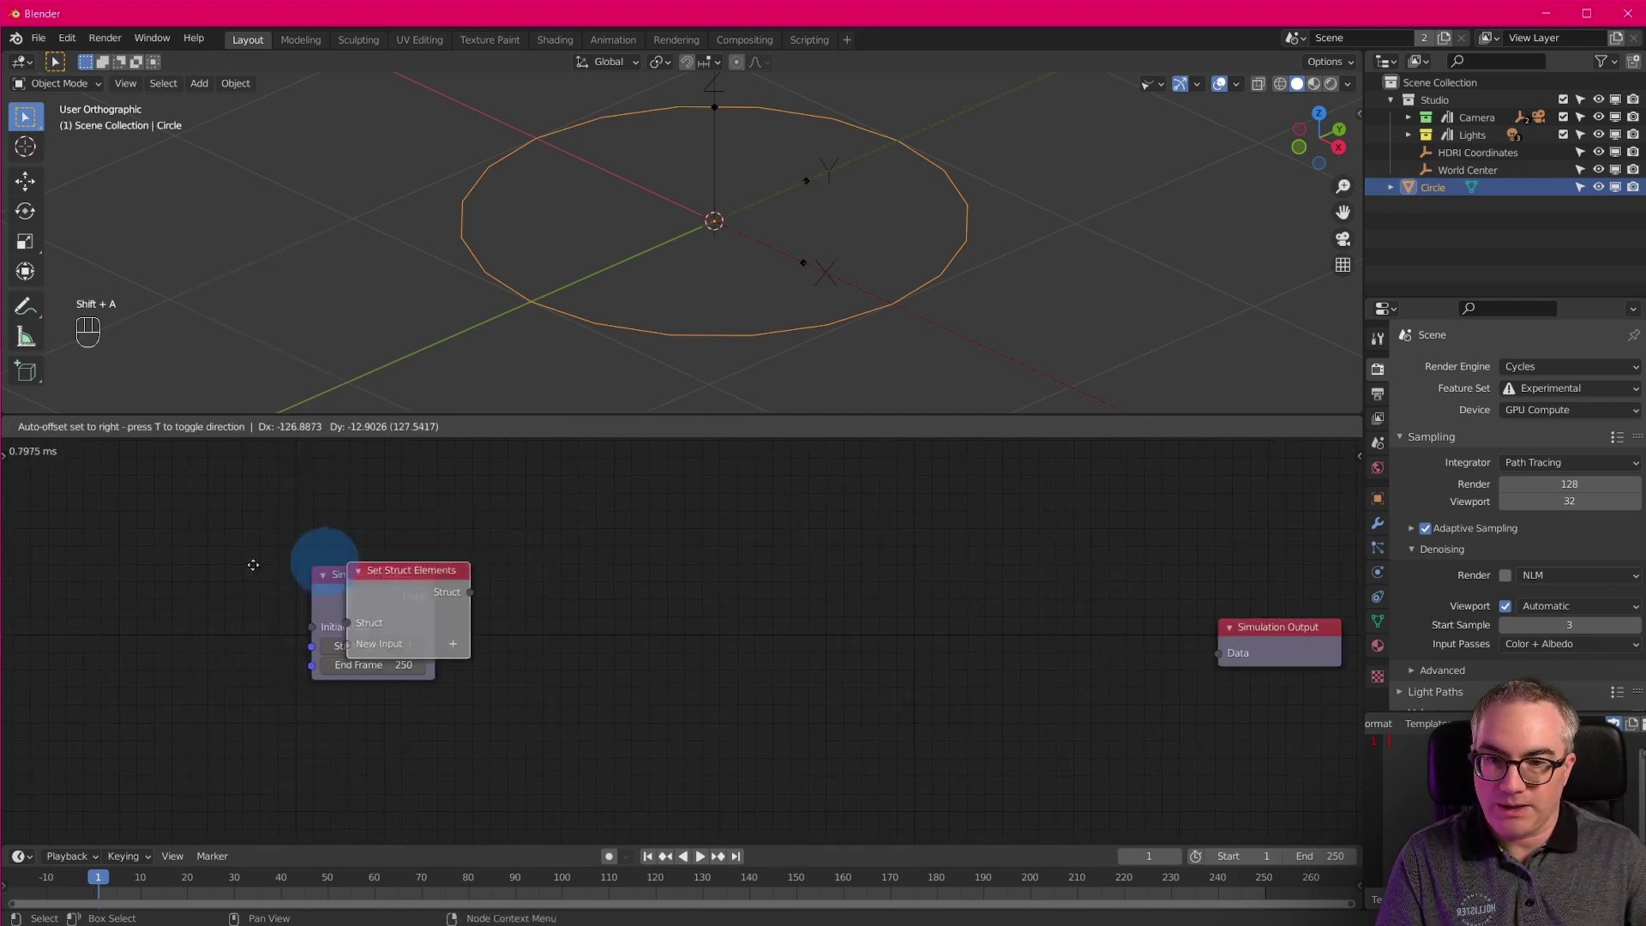
left_click(111, 574)
left_click_drag(250, 608, 332, 639)
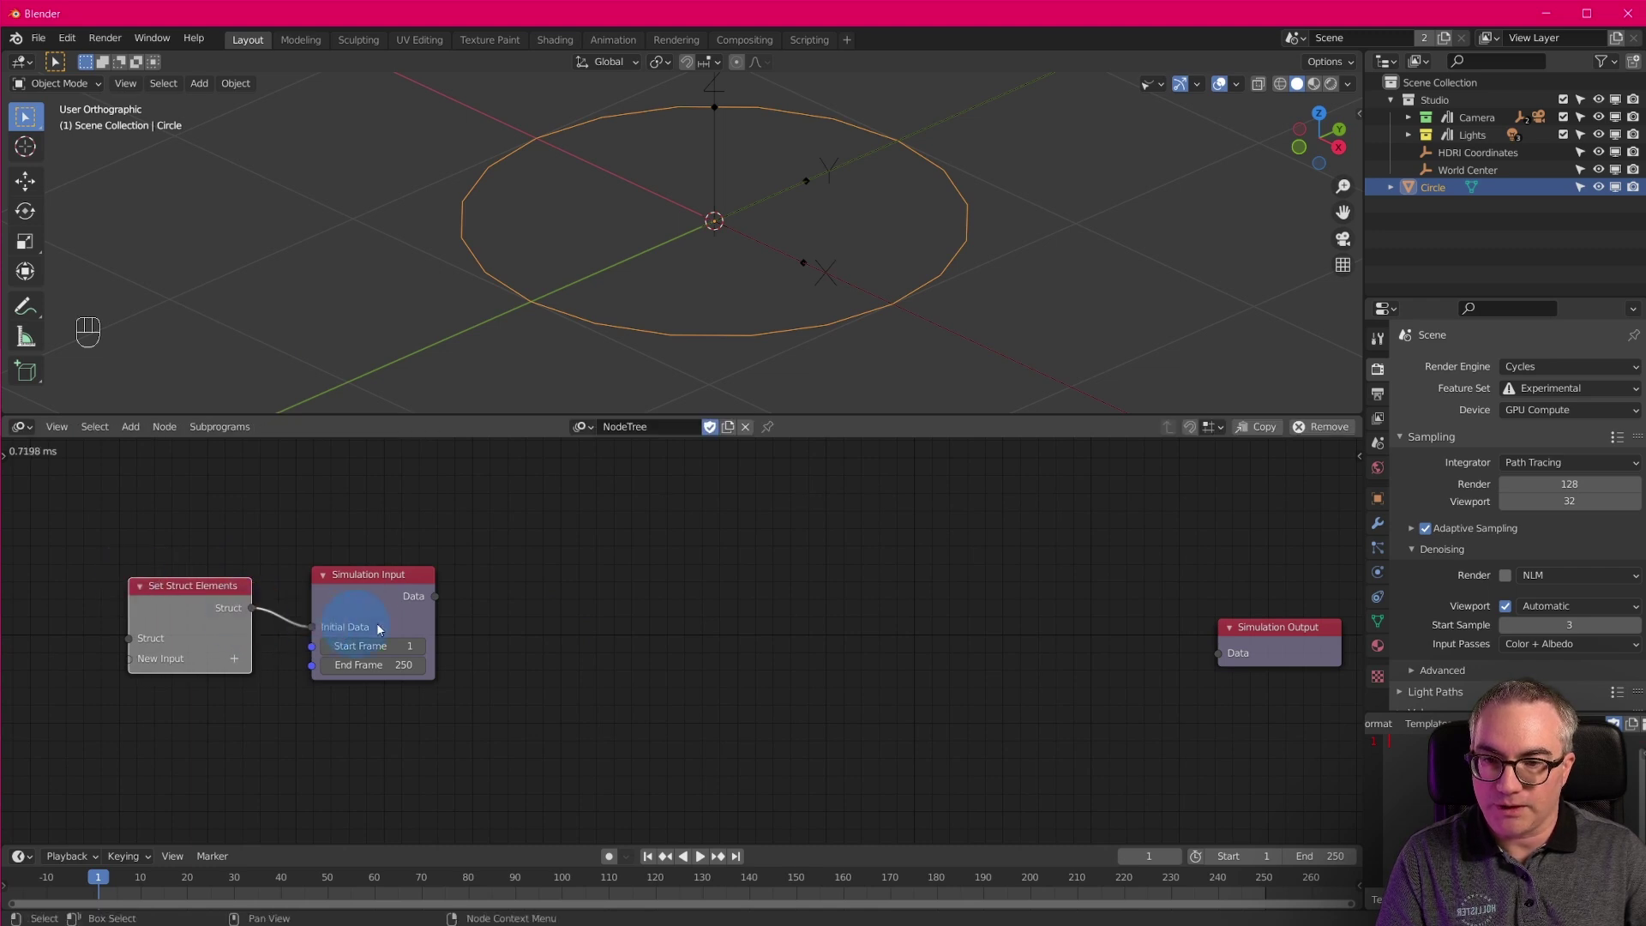
Add a Get Struct Elements node after Simulation Input and connect the Data output to its Struct input.
key("shift+a")
mouse_move(523, 583)
left_click(645, 627)
left_click(493, 600)
left_click_drag(434, 595, 487, 638)
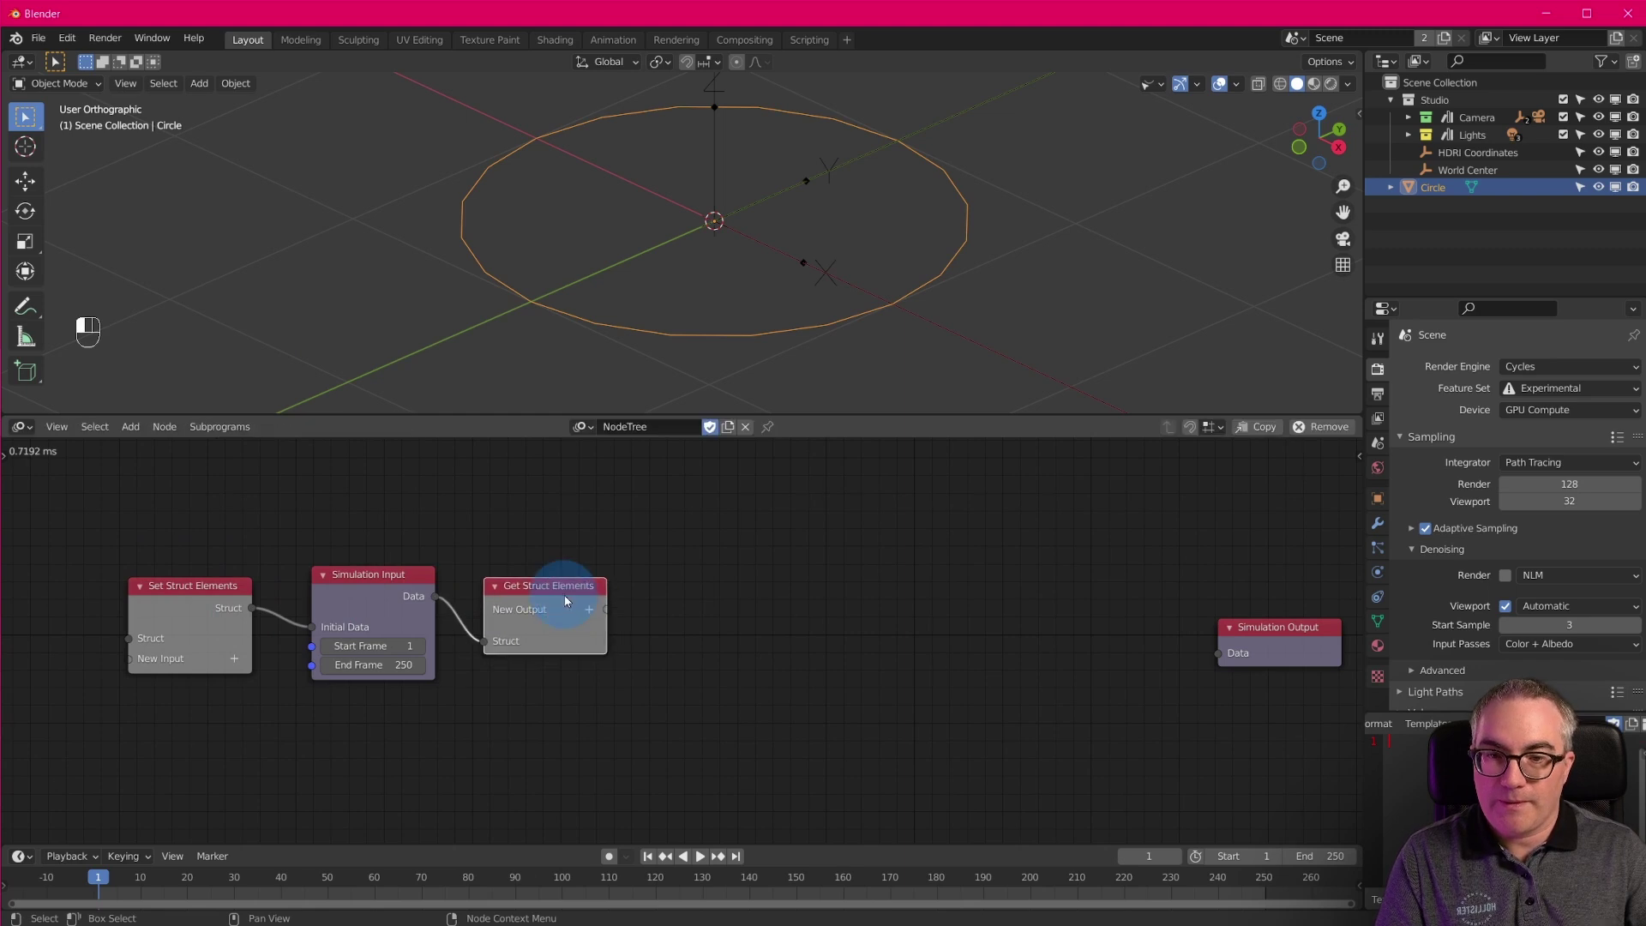
scroll(641, 604, "down", 1)
middle_click_drag(646, 609, 621, 615)
scroll(622, 614, "up", 1)
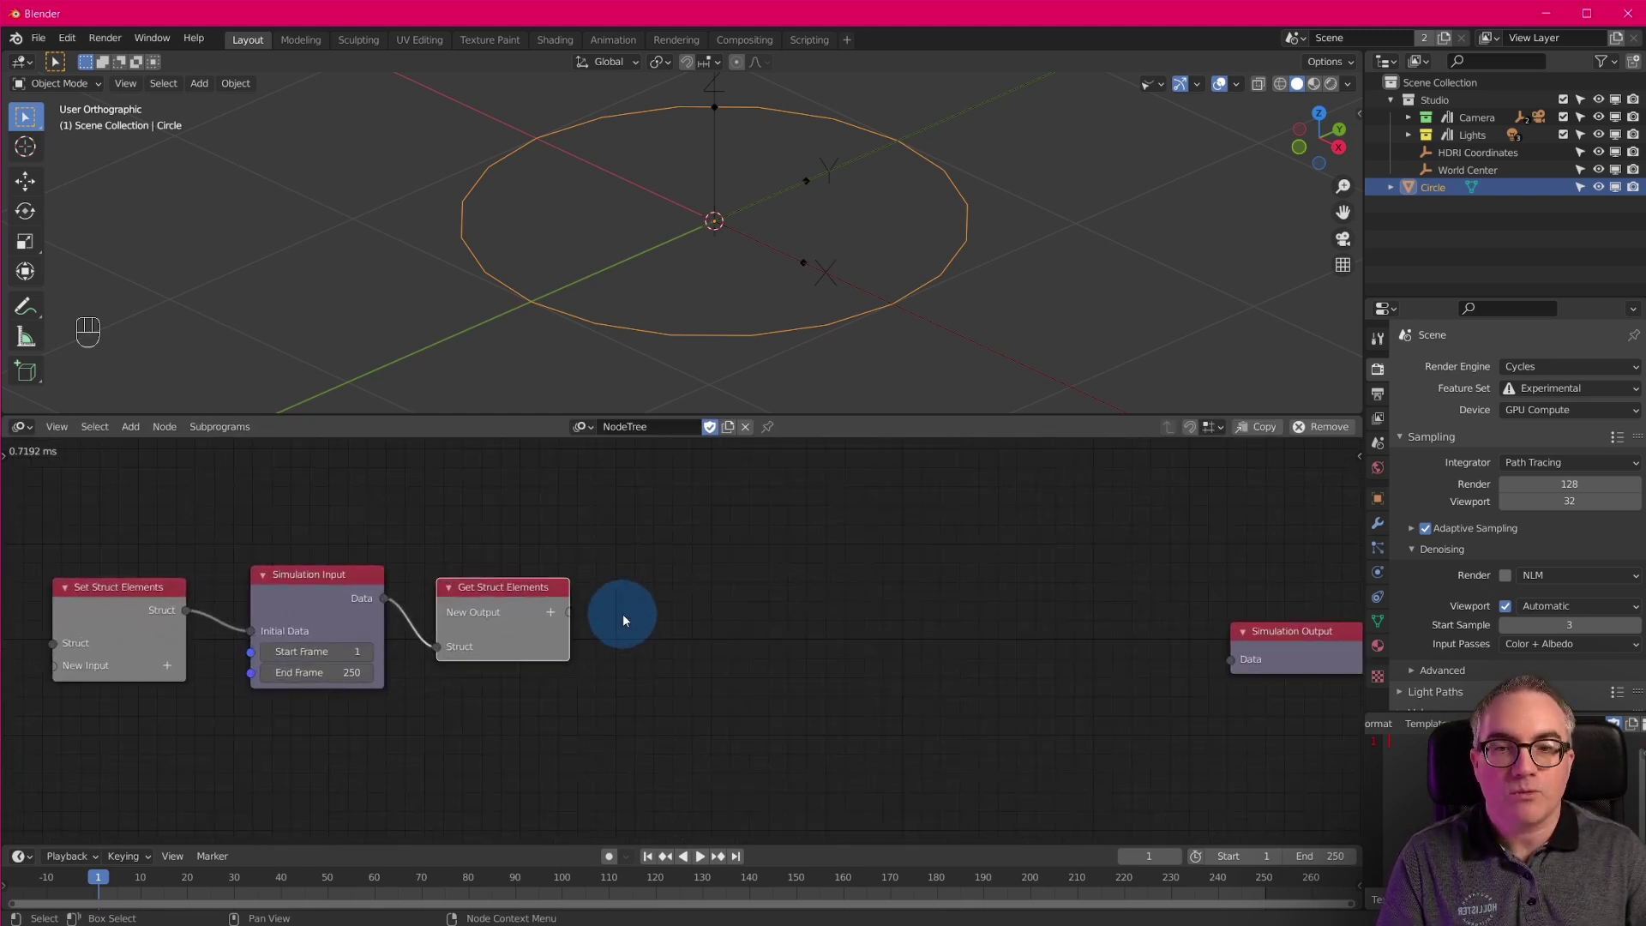
scroll(633, 603, "down", 1)
scroll(634, 610, "up", 1)
scroll(634, 610, "down", 1)
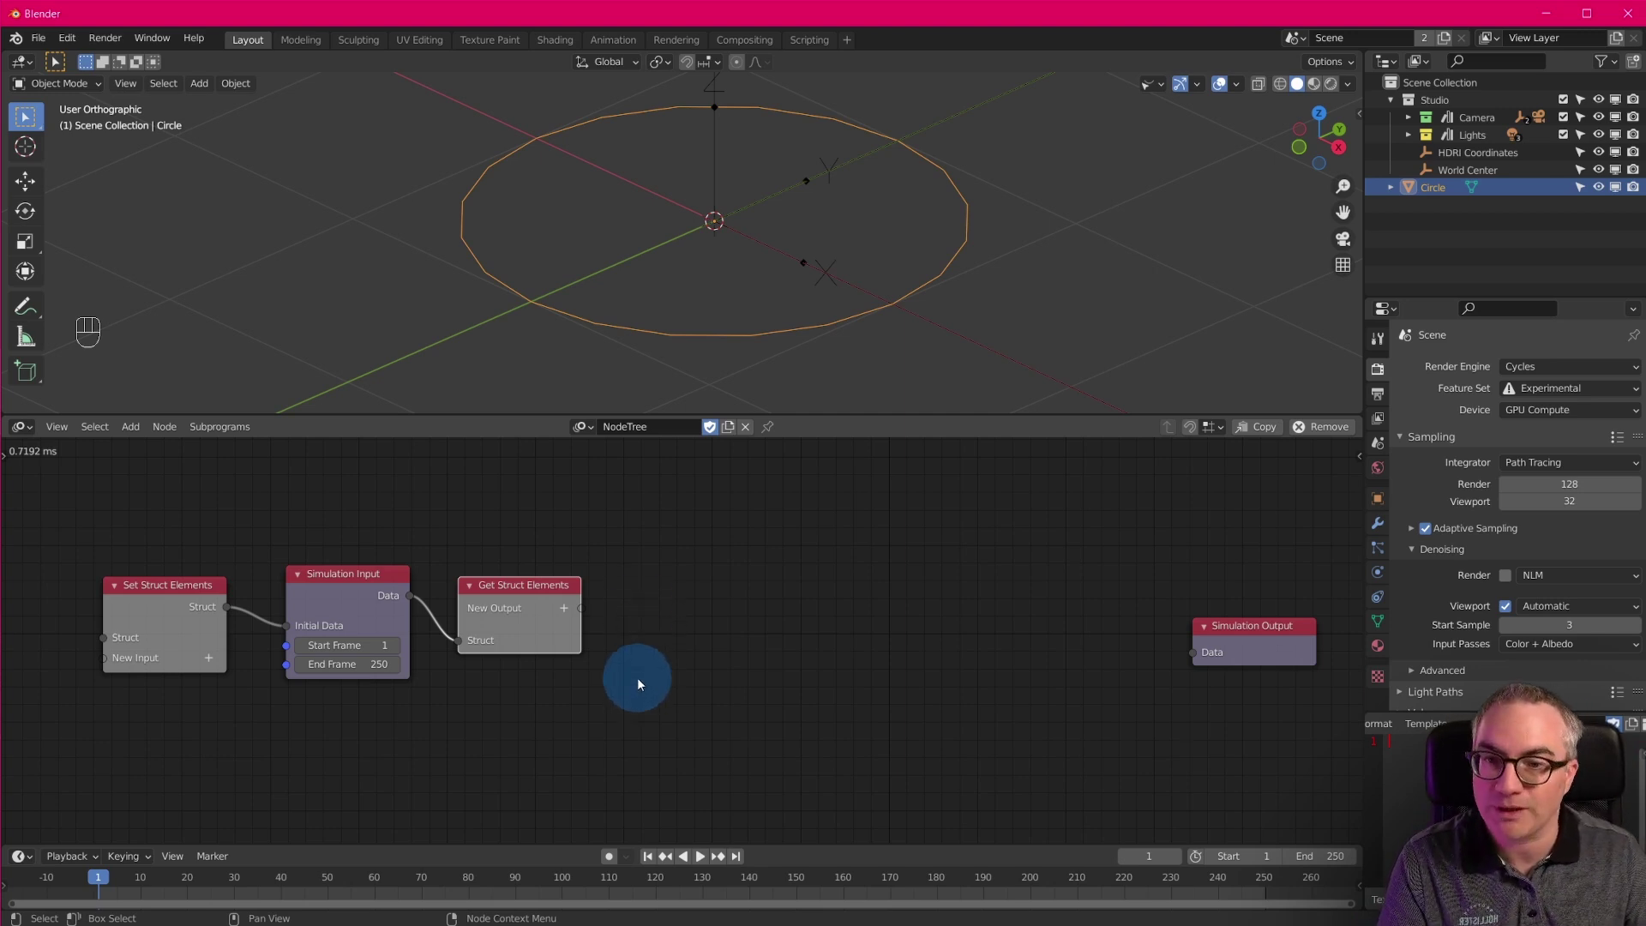
middle_click_drag(597, 715, 601, 707)
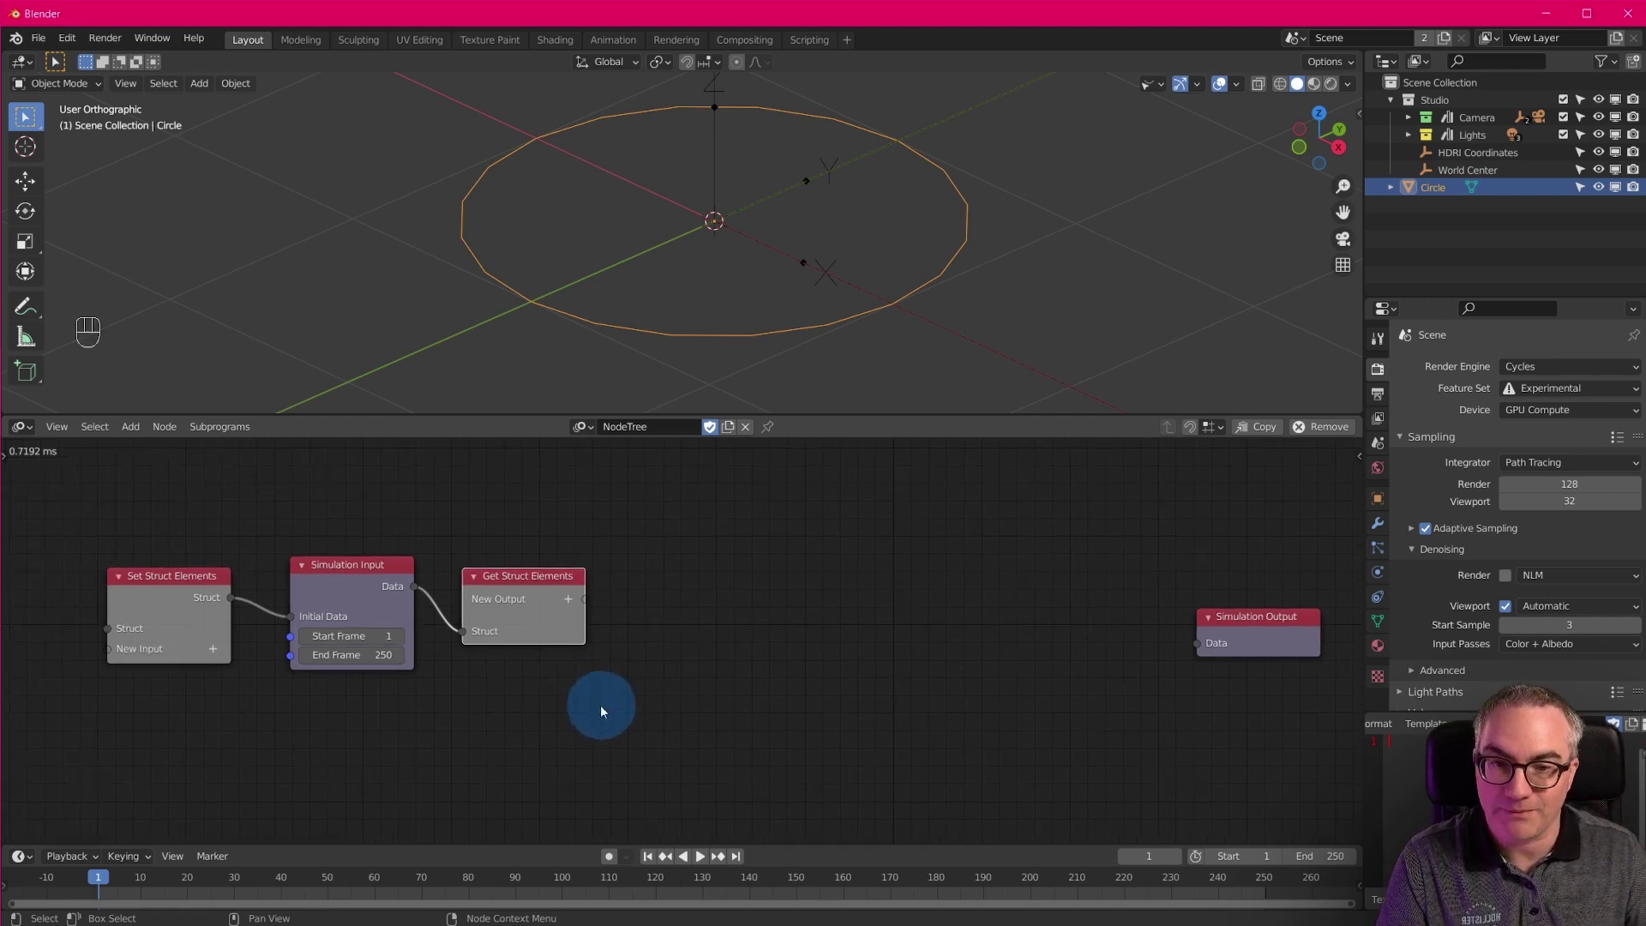
Give Set Struct Elements a Float List input named "vol" and a Vector List input named "pos".
left_click(211, 650)
type("float")
left_click(249, 690)
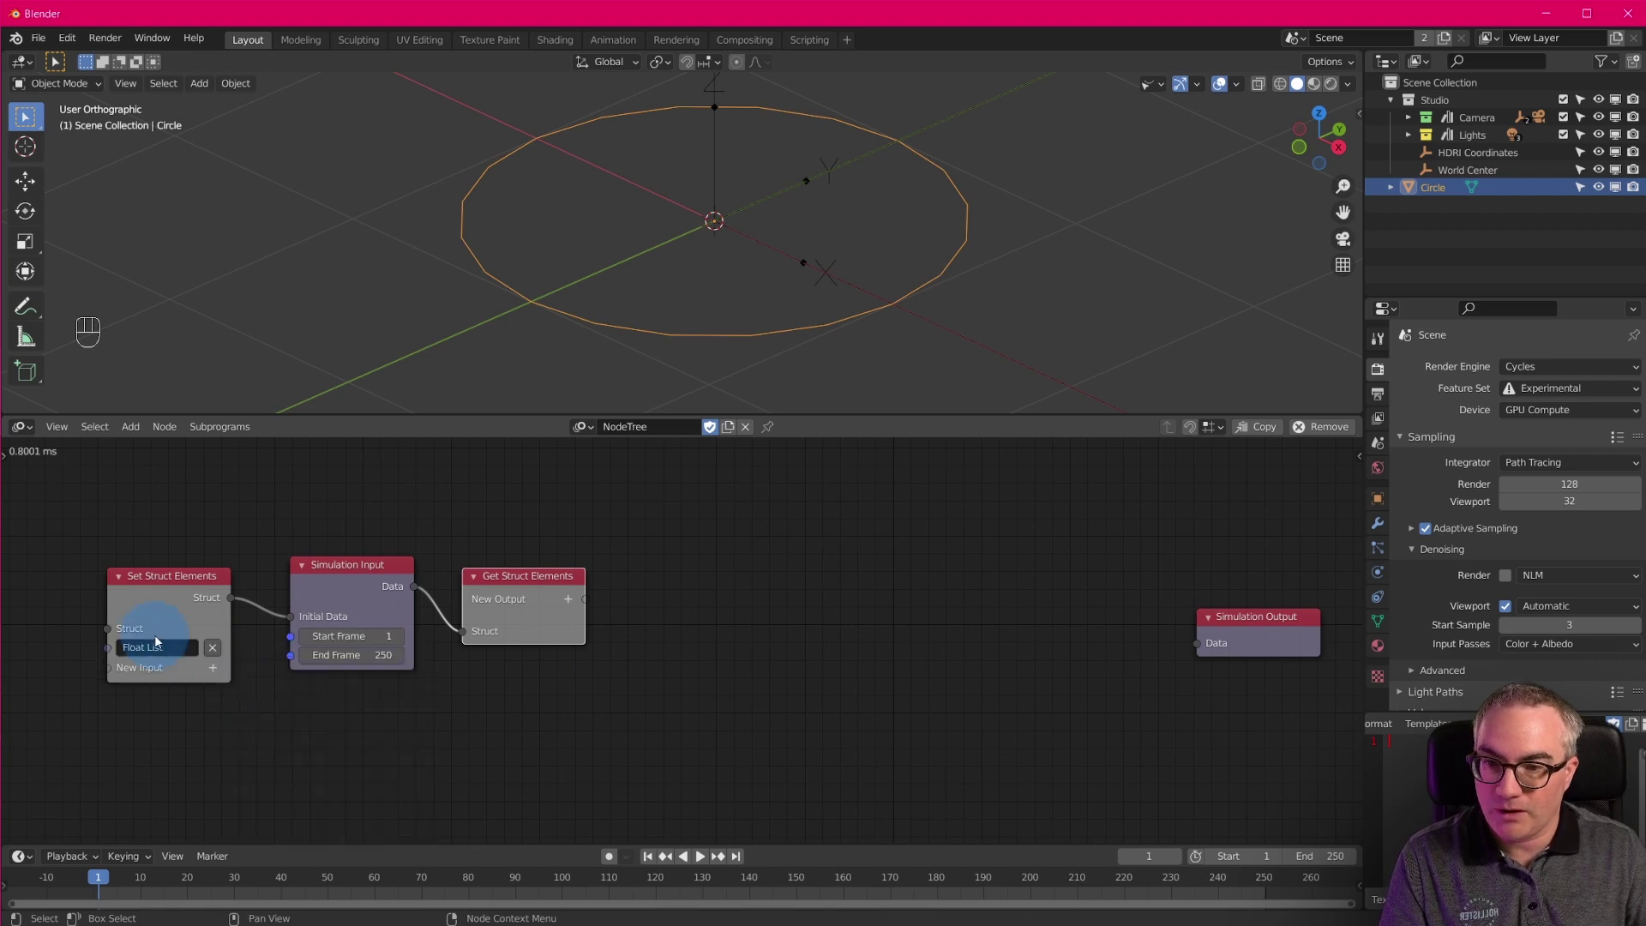
type("vol")
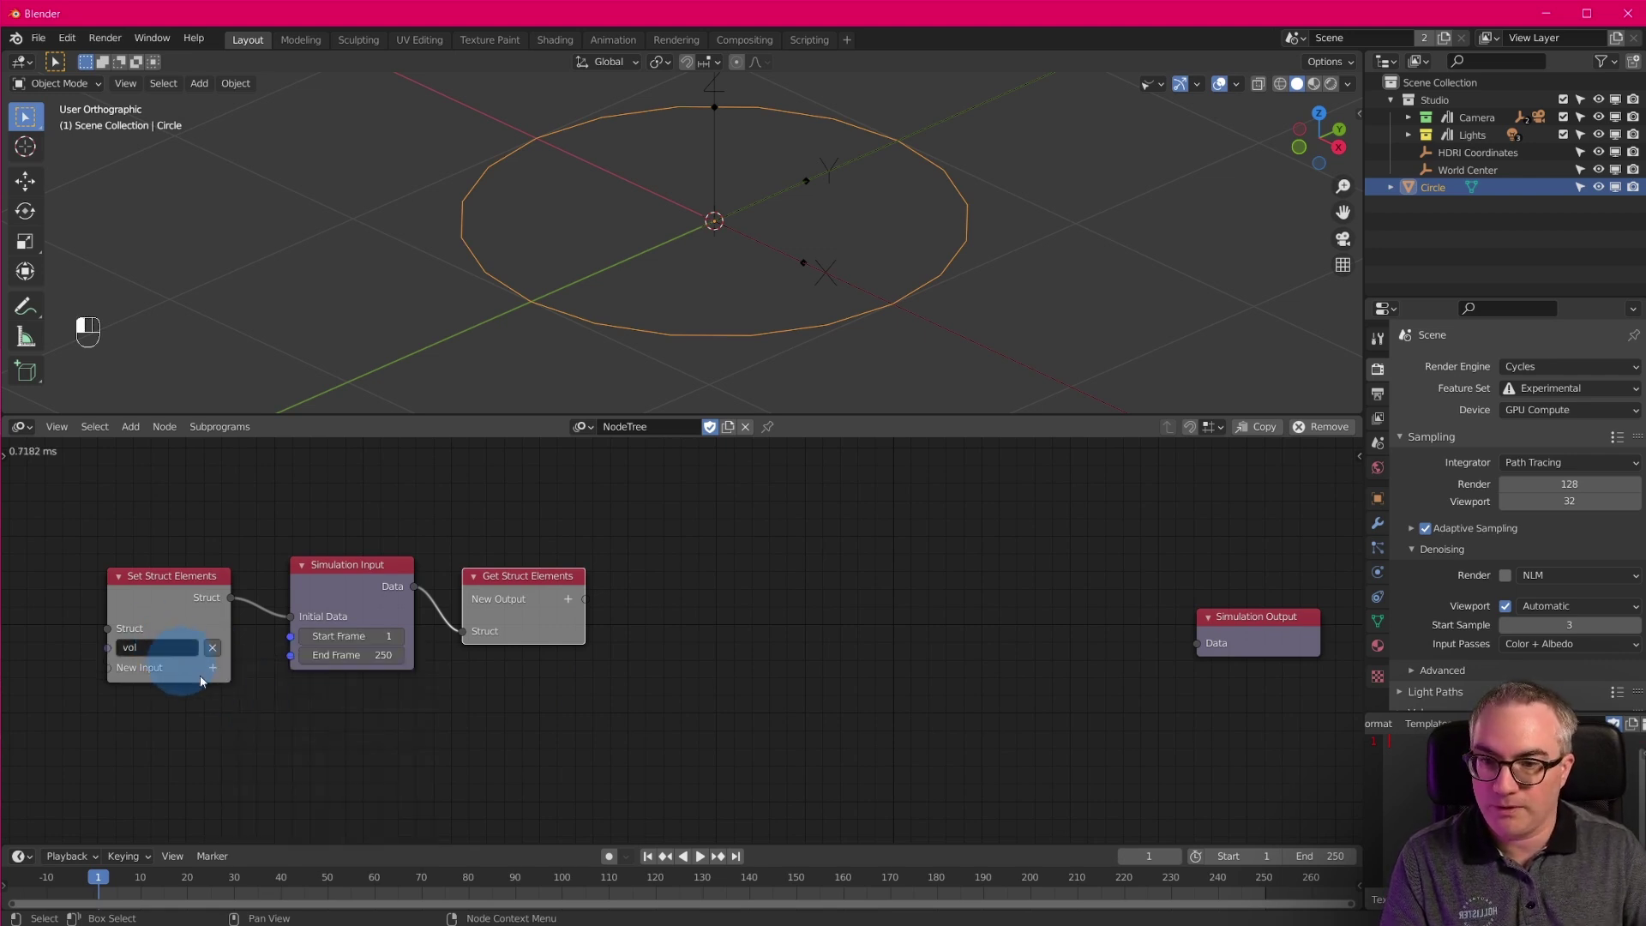
left_click(212, 667)
type("vec")
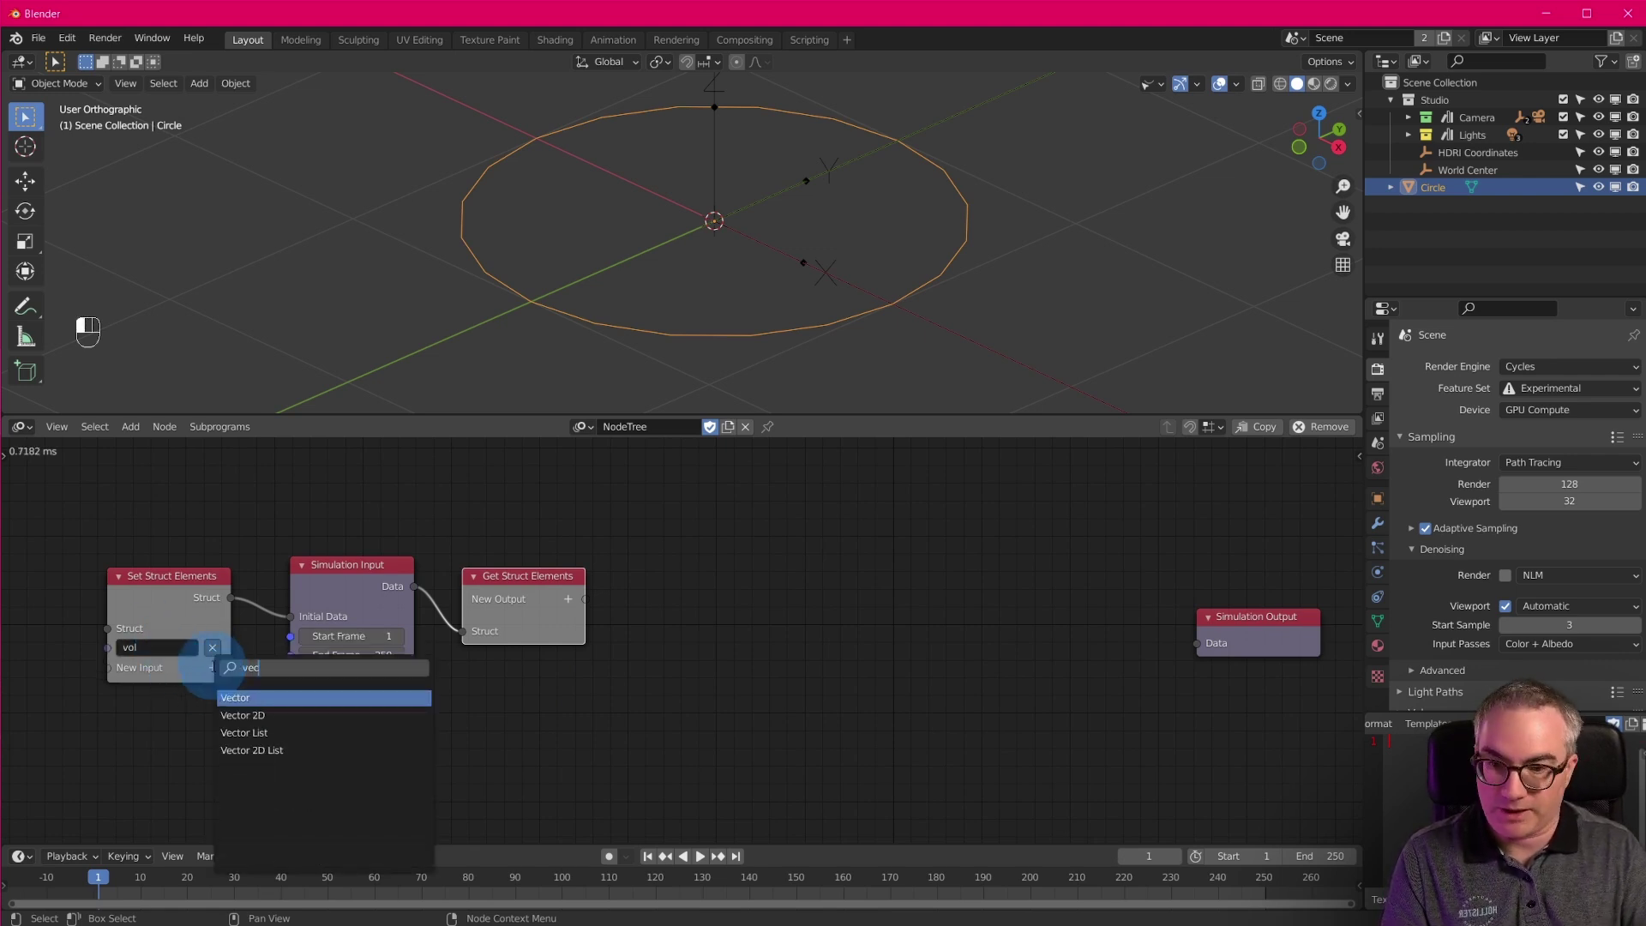
left_click(283, 728)
type("pos")
key("Return")
Give Get Struct Elements a Float List output named "vol" and a Vector List output named "pos".
left_click(567, 598)
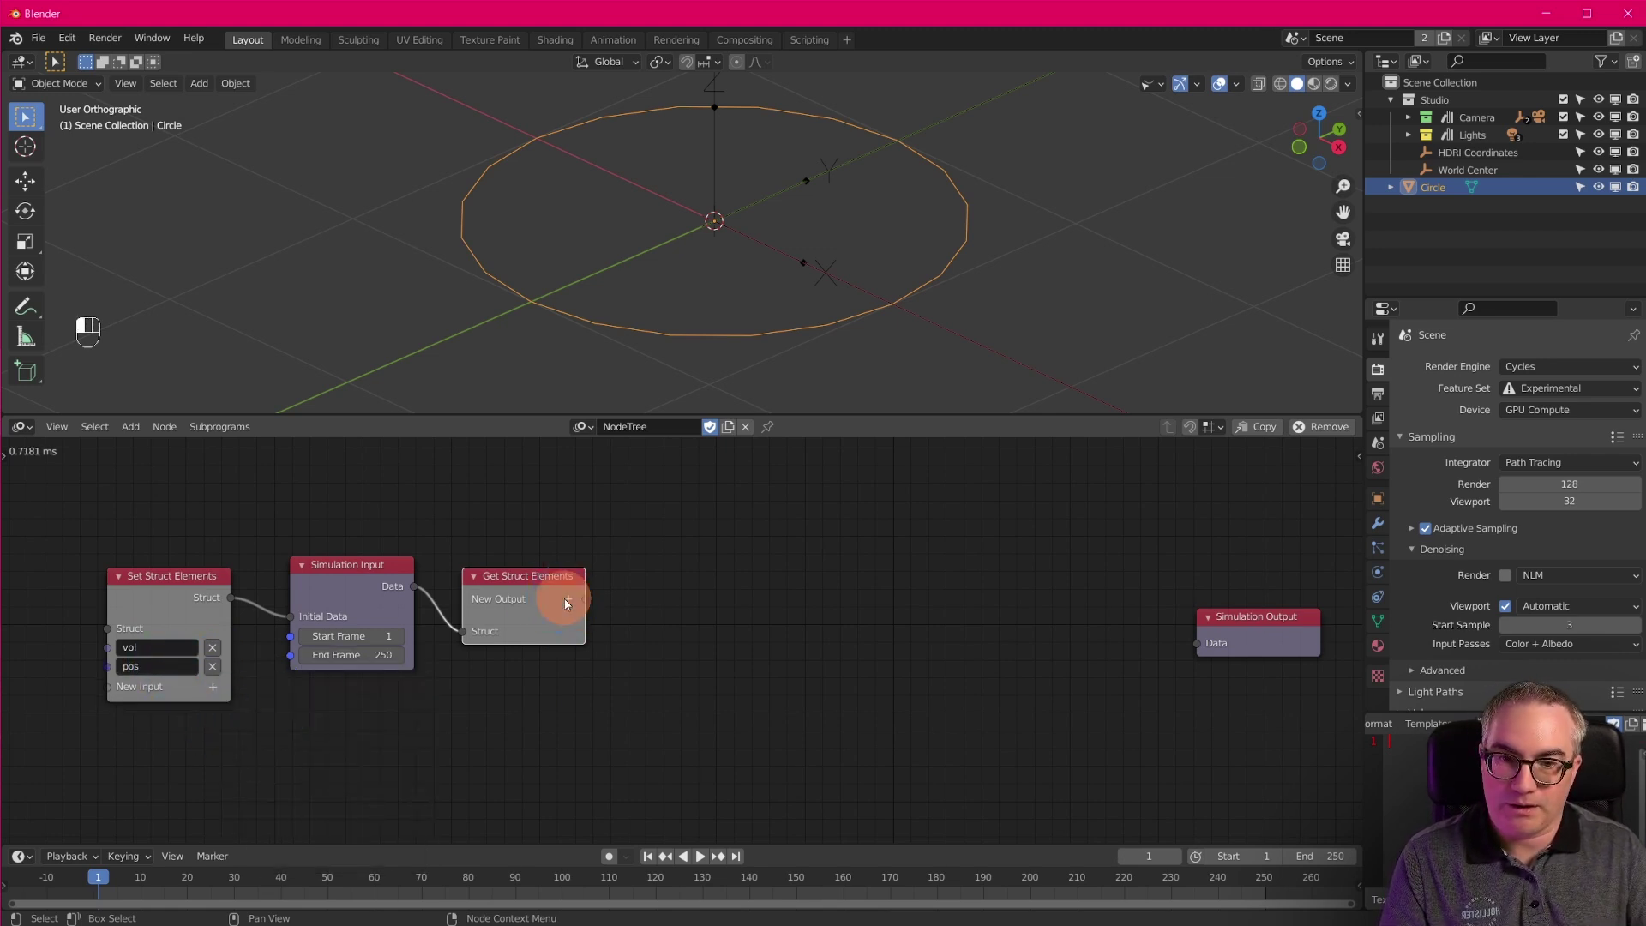
type("flo")
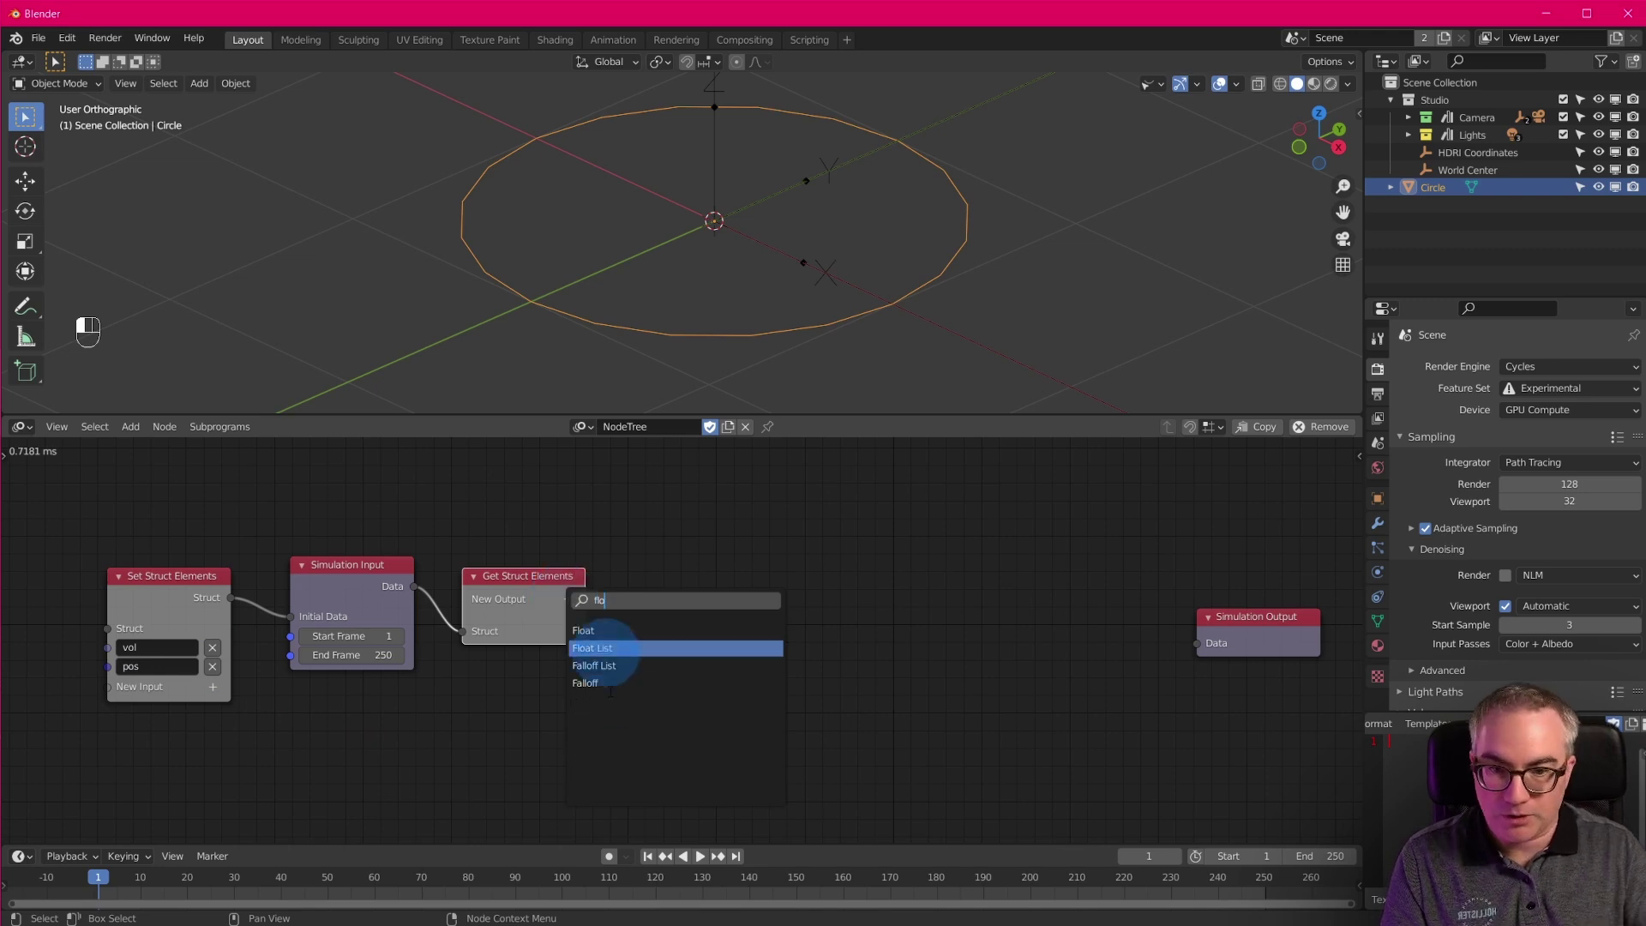
left_click(640, 647)
key("ctrl+c")
key("ctrl+v")
left_click(566, 619)
type("vec")
left_click(559, 657)
key("ctrl+c")
key("ctrl+v")
left_click_drag(525, 580, 527, 579)
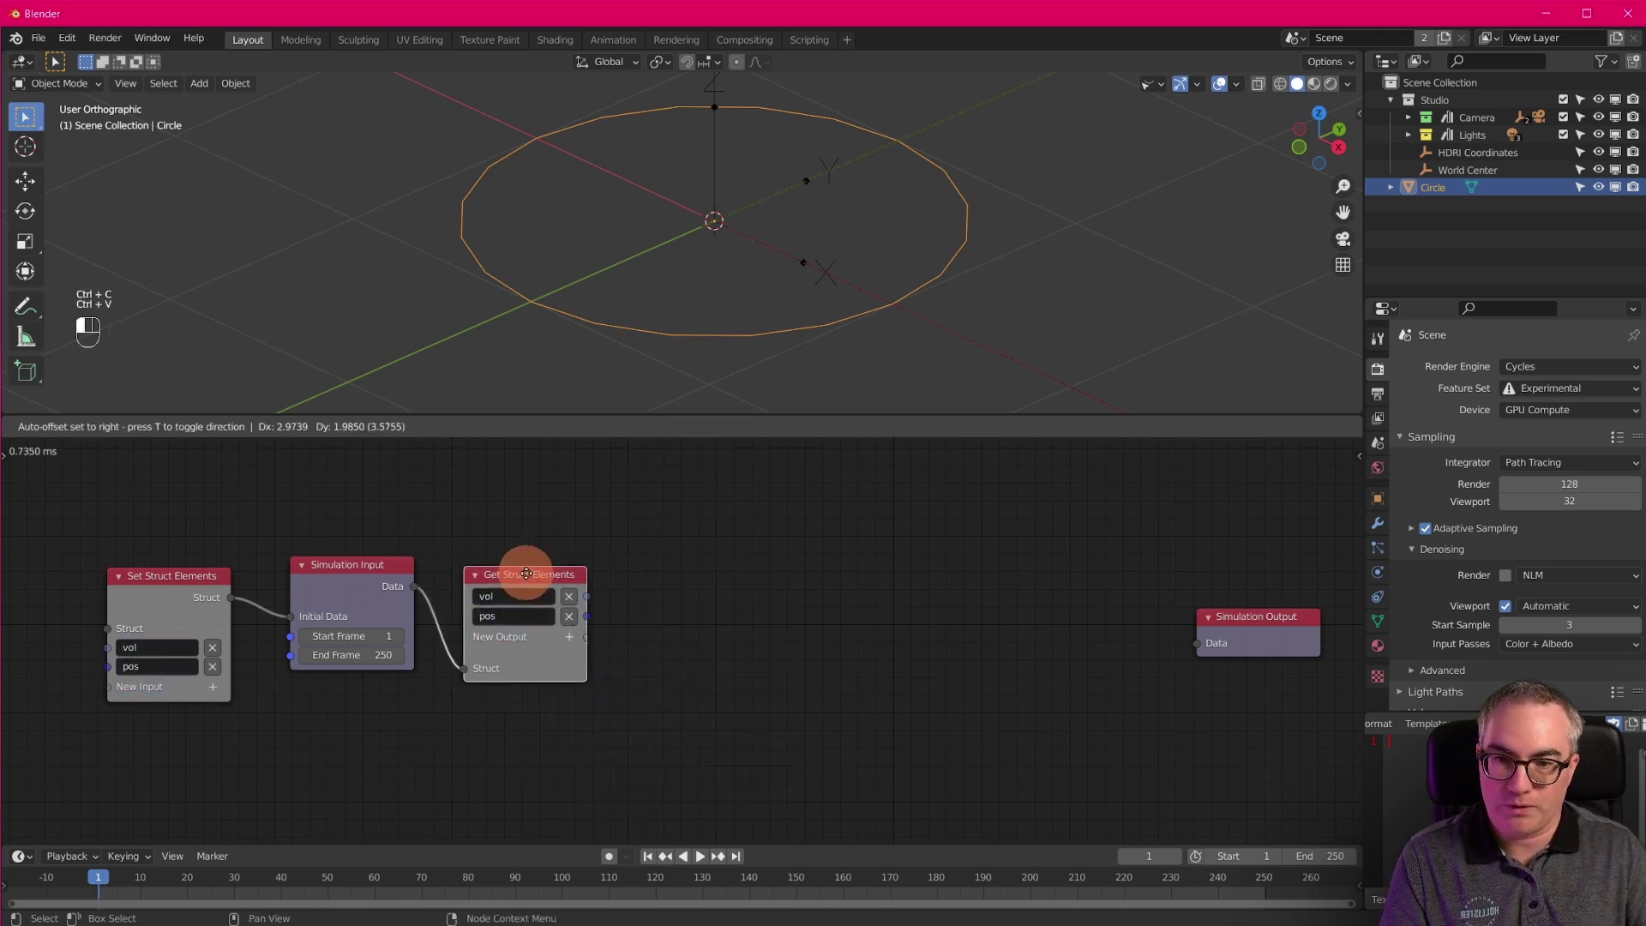
Duplicate the Set Struct Elements node in front of Simulation Output and connect its Struct output to Data.
left_click(152, 583)
key("shift+d")
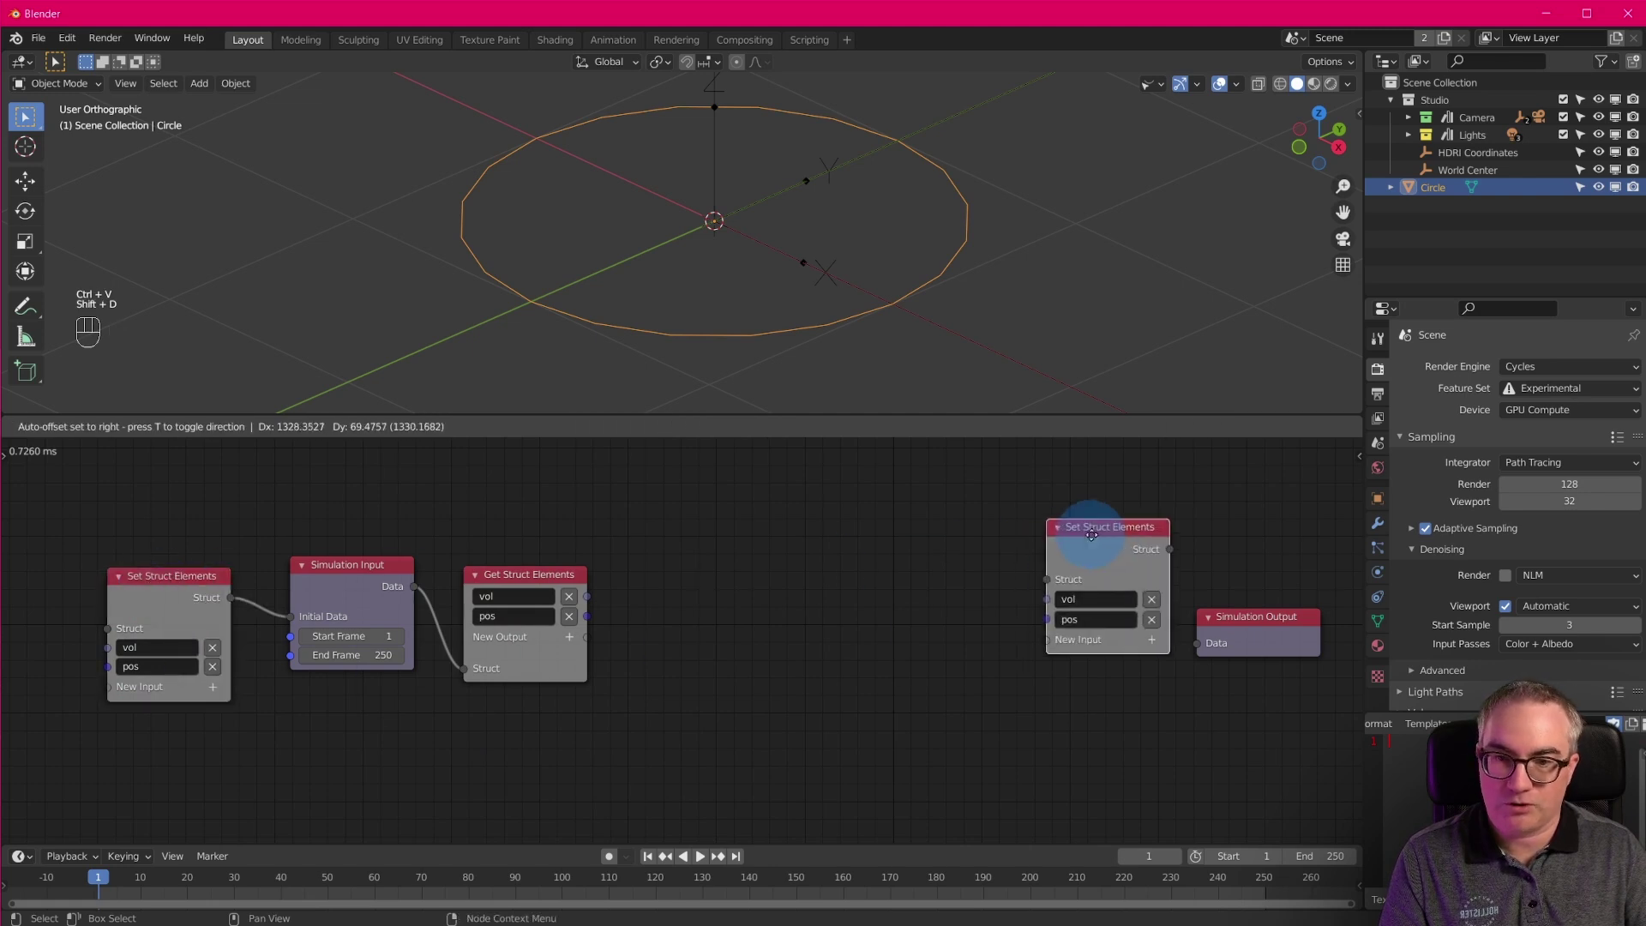
left_click(1093, 581)
left_click_drag(1156, 583, 1201, 640)
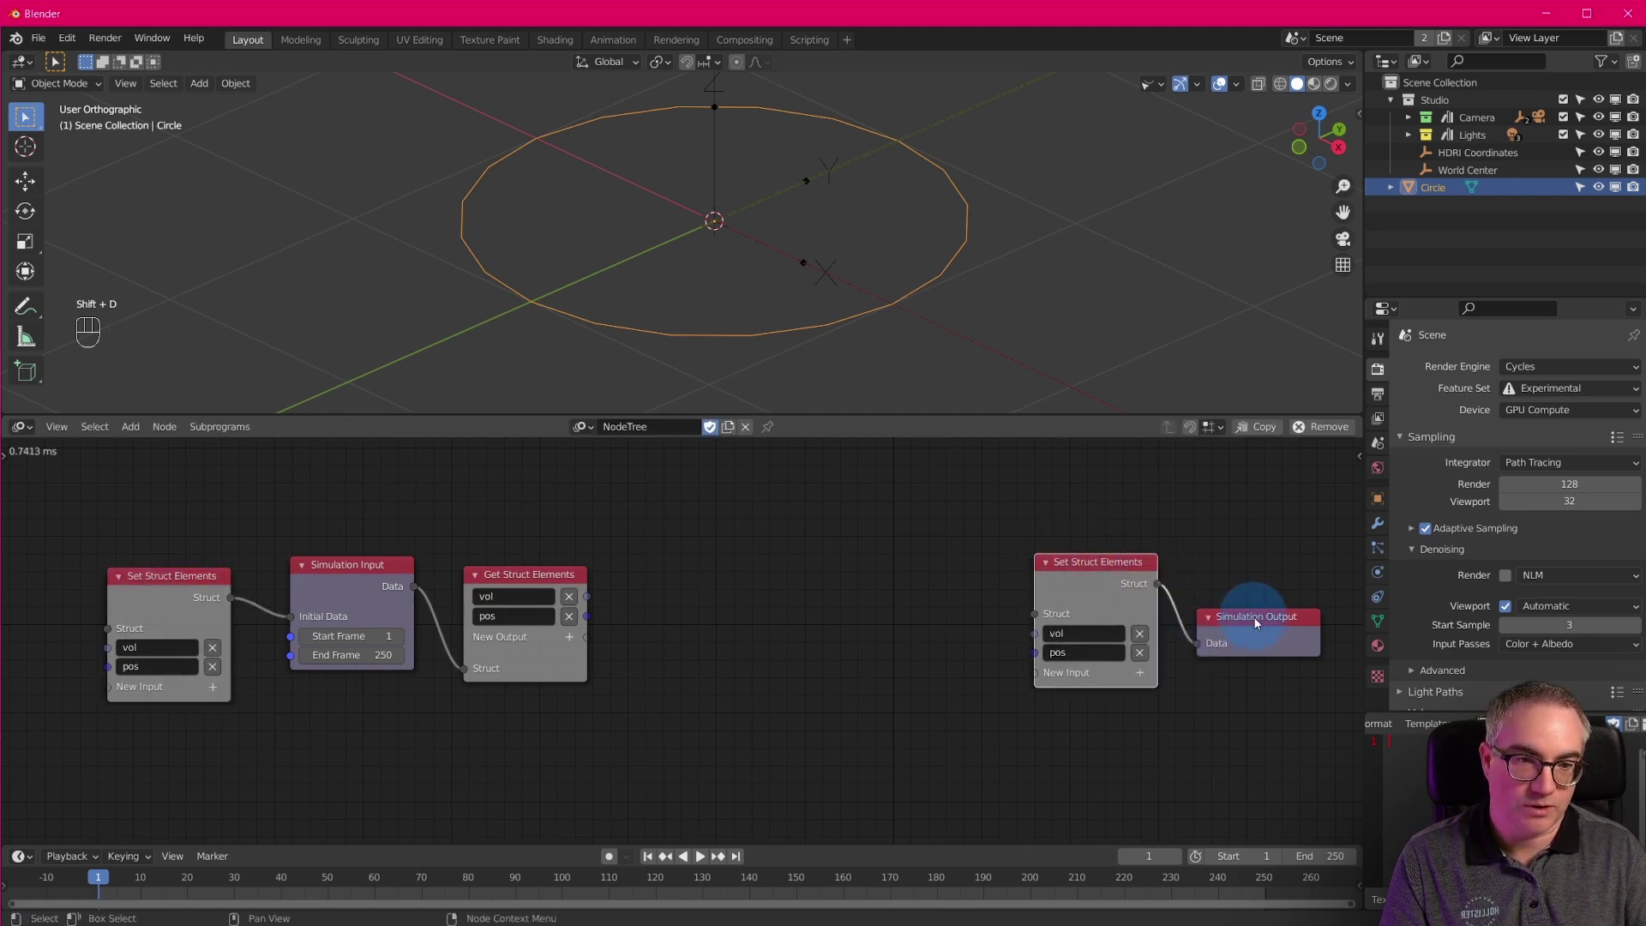
scroll(943, 669, "down", 1)
scroll(772, 677, "up", 1)
mouse_move(349, 573)
left_mouse_down()
mouse_move(323, 588)
mouse_move(338, 590)
left_mouse_up()
Add a Mesh Object Input node using the Circle object and connect Vertex Locations to the first Set Struct Elements node's pos input.
middle_click_drag(522, 678, 734, 661)
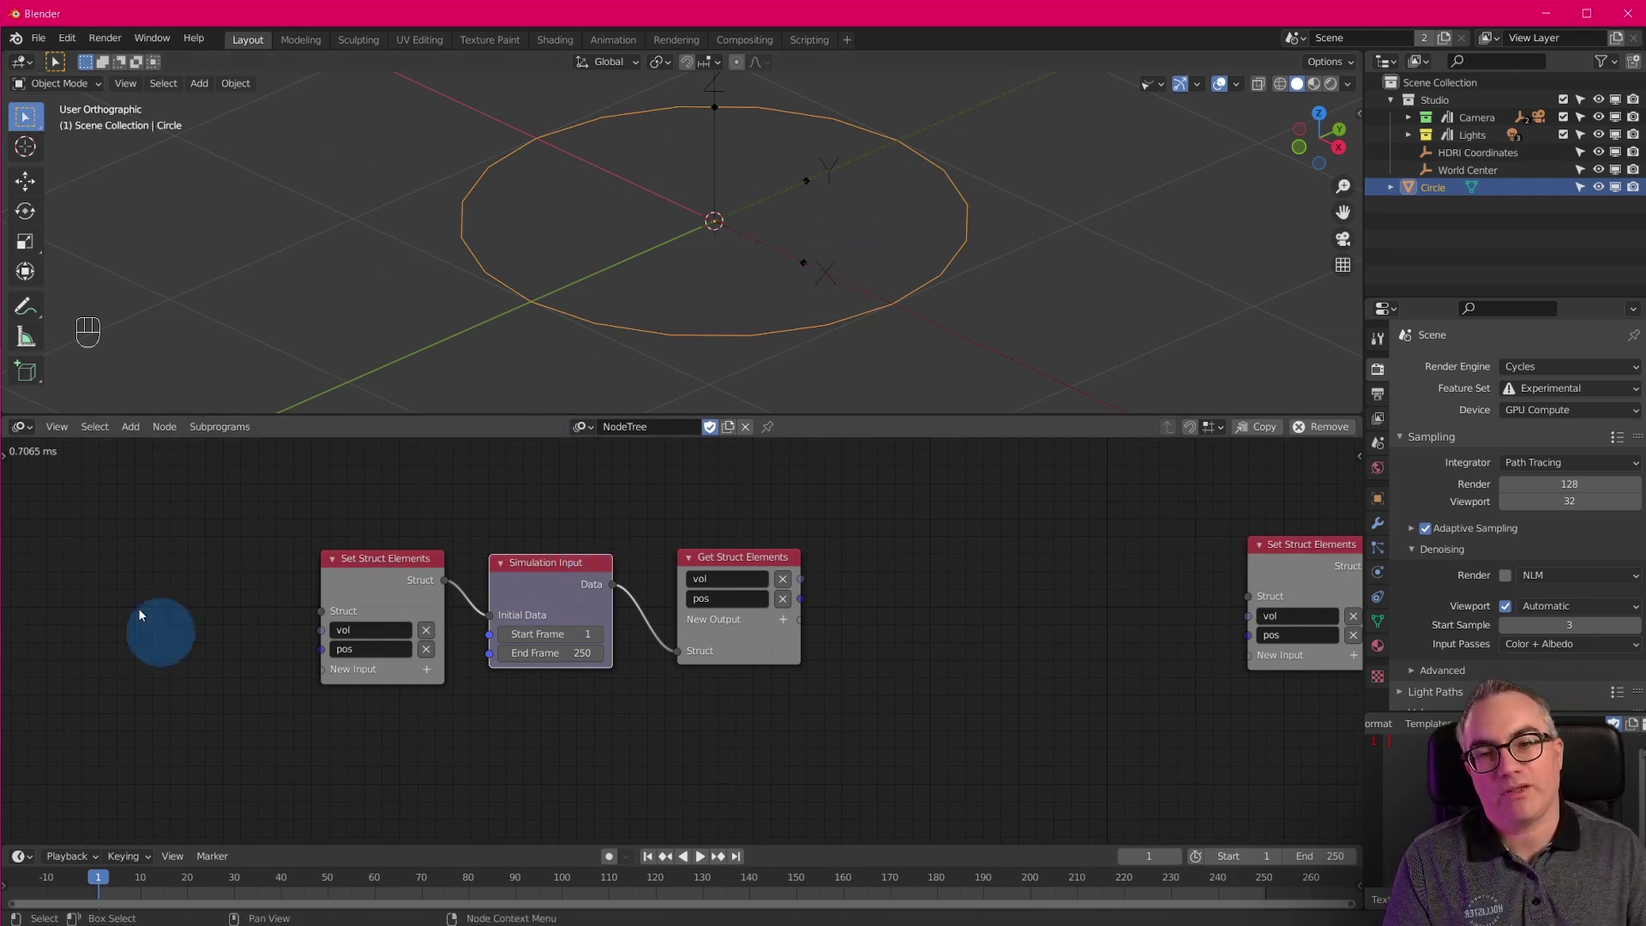
key("shift+a")
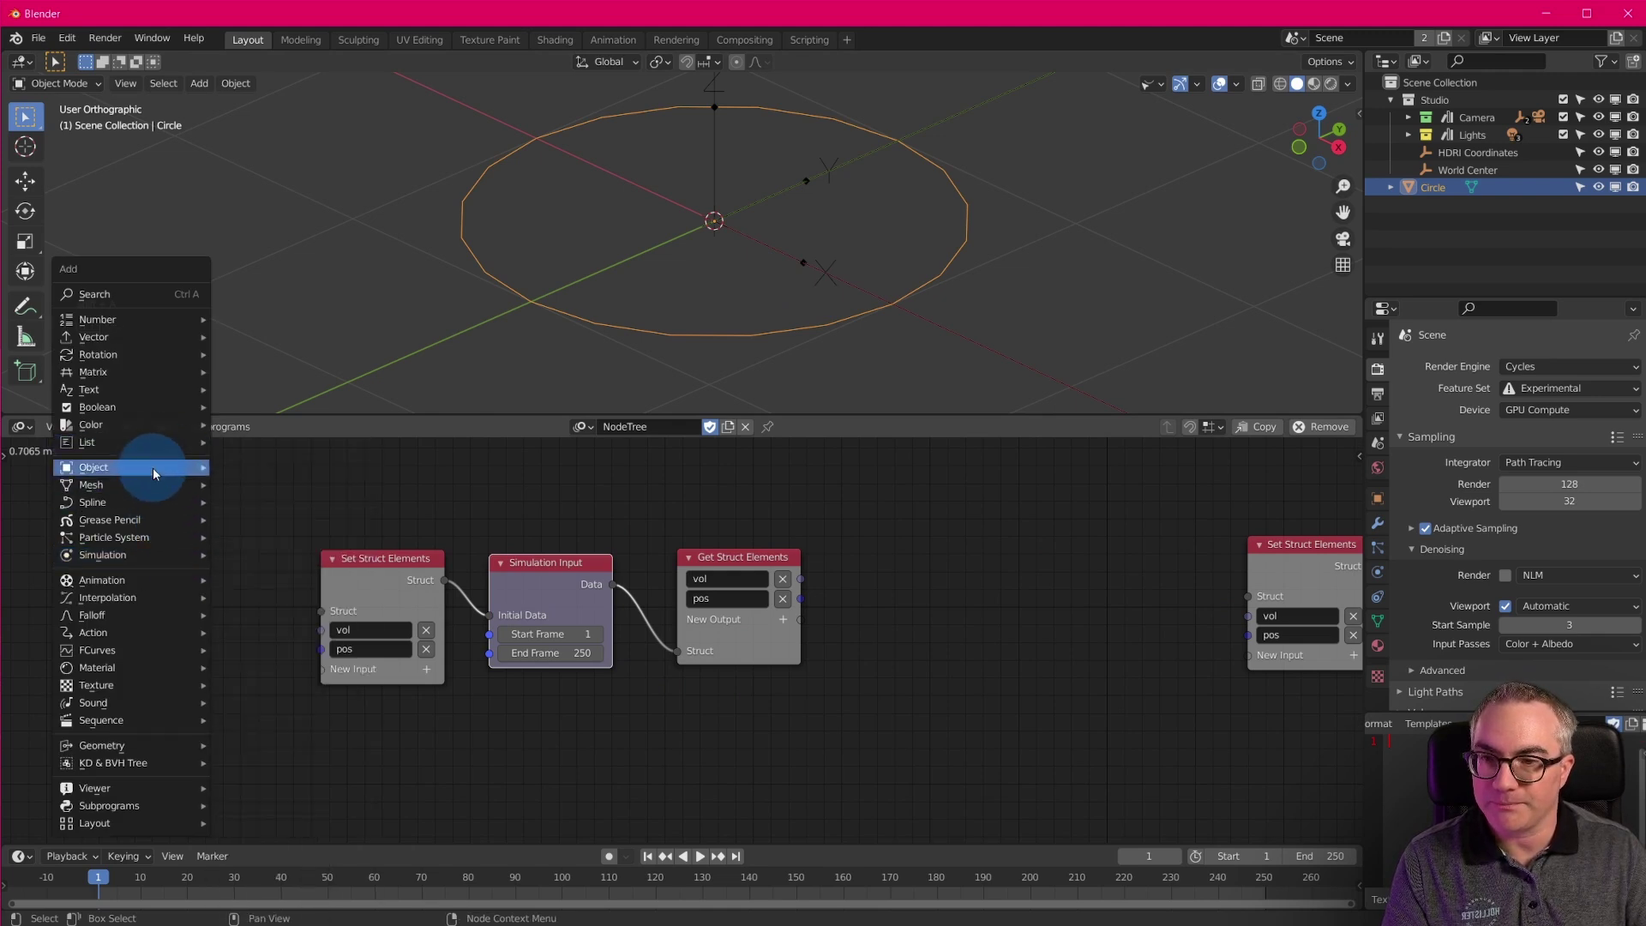
mouse_move(152, 468)
left_click(305, 479)
left_click(115, 537)
left_click(232, 634)
left_click_drag(249, 583, 319, 649)
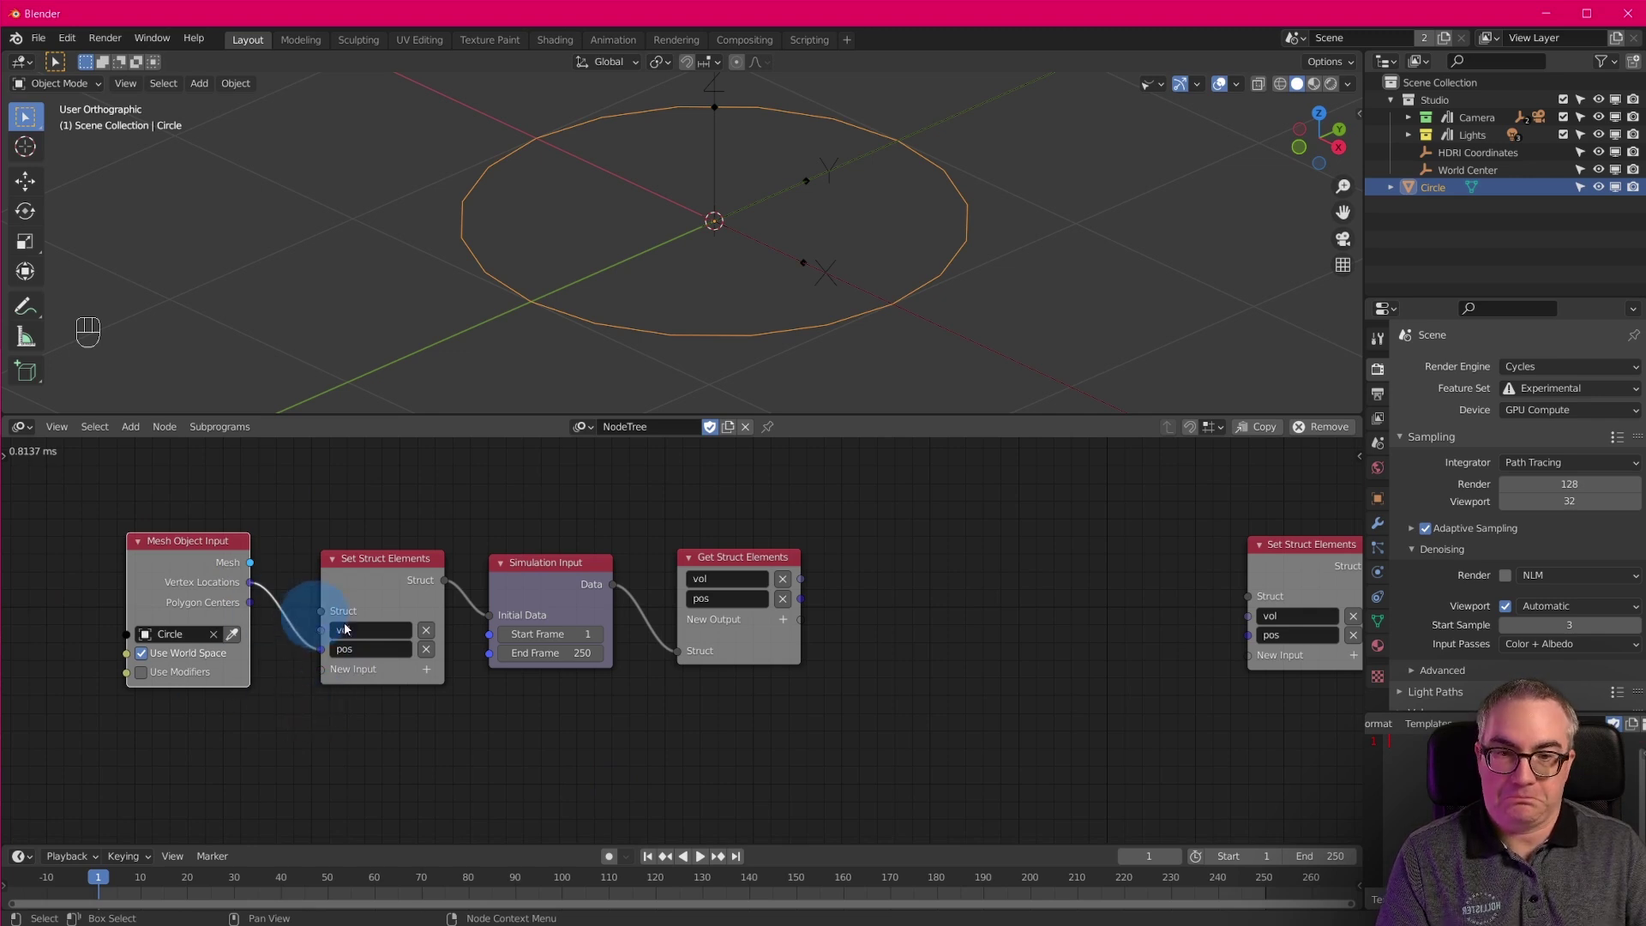
Add a Sound Spectrum node above the Get Struct Elements node.
middle_click_drag(889, 668, 551, 661)
mouse_move(652, 640)
middle_mouse_down()
mouse_move(668, 624)
mouse_move(662, 649)
middle_mouse_up()
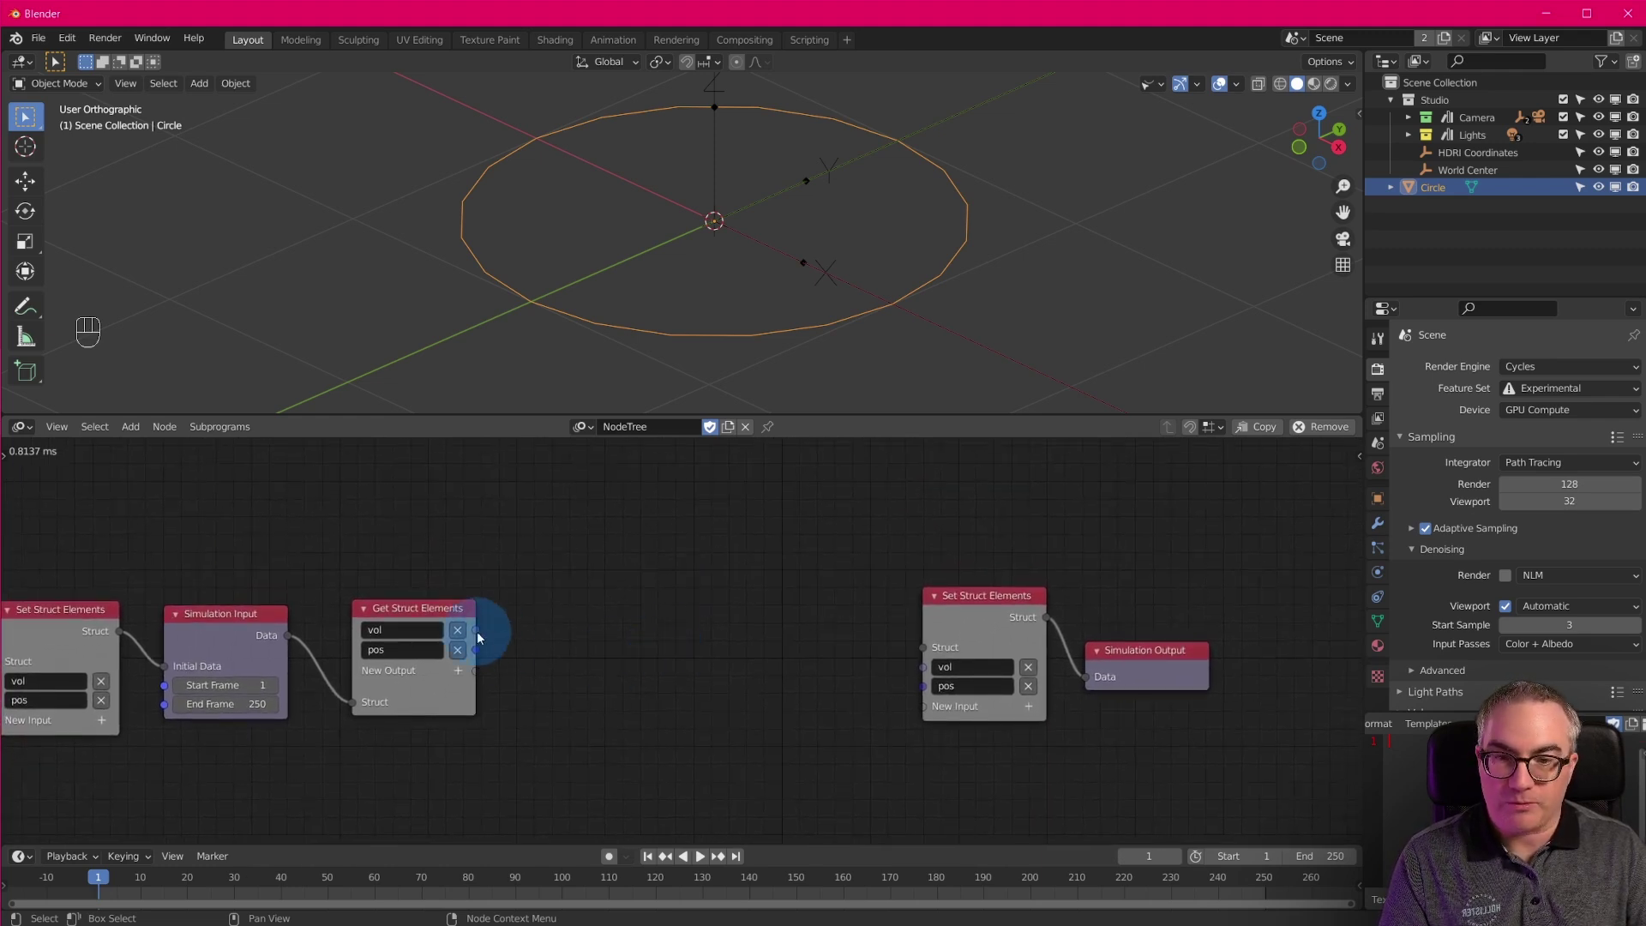
middle_click_drag(597, 546, 609, 607)
key("shift+a")
mouse_move(489, 529)
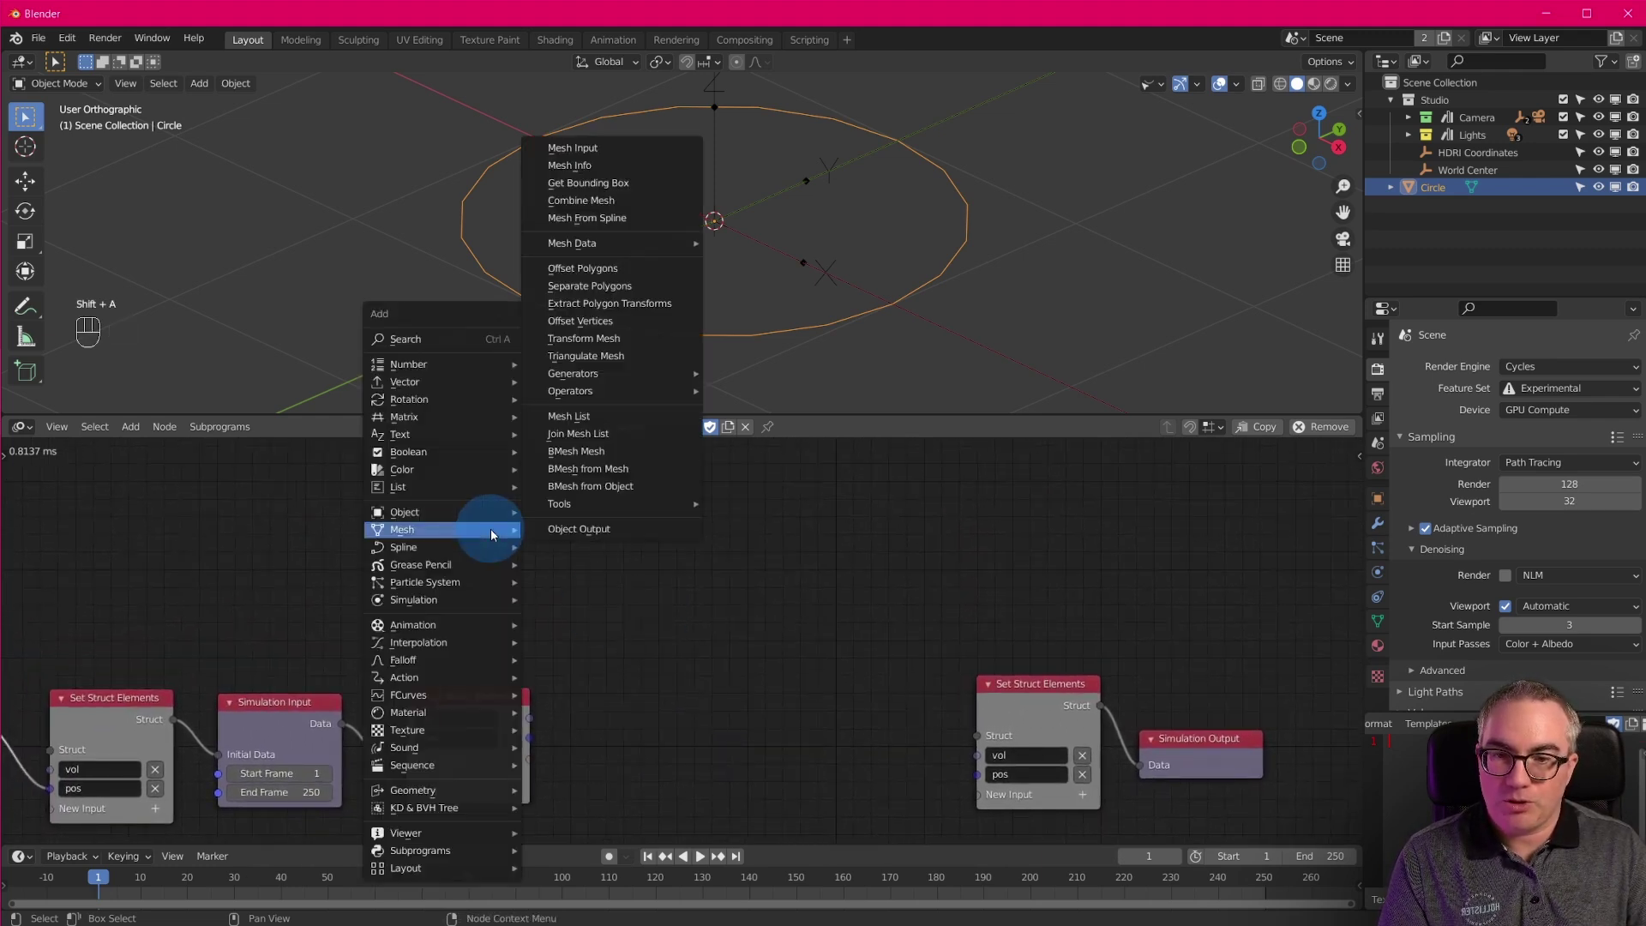
mouse_move(469, 750)
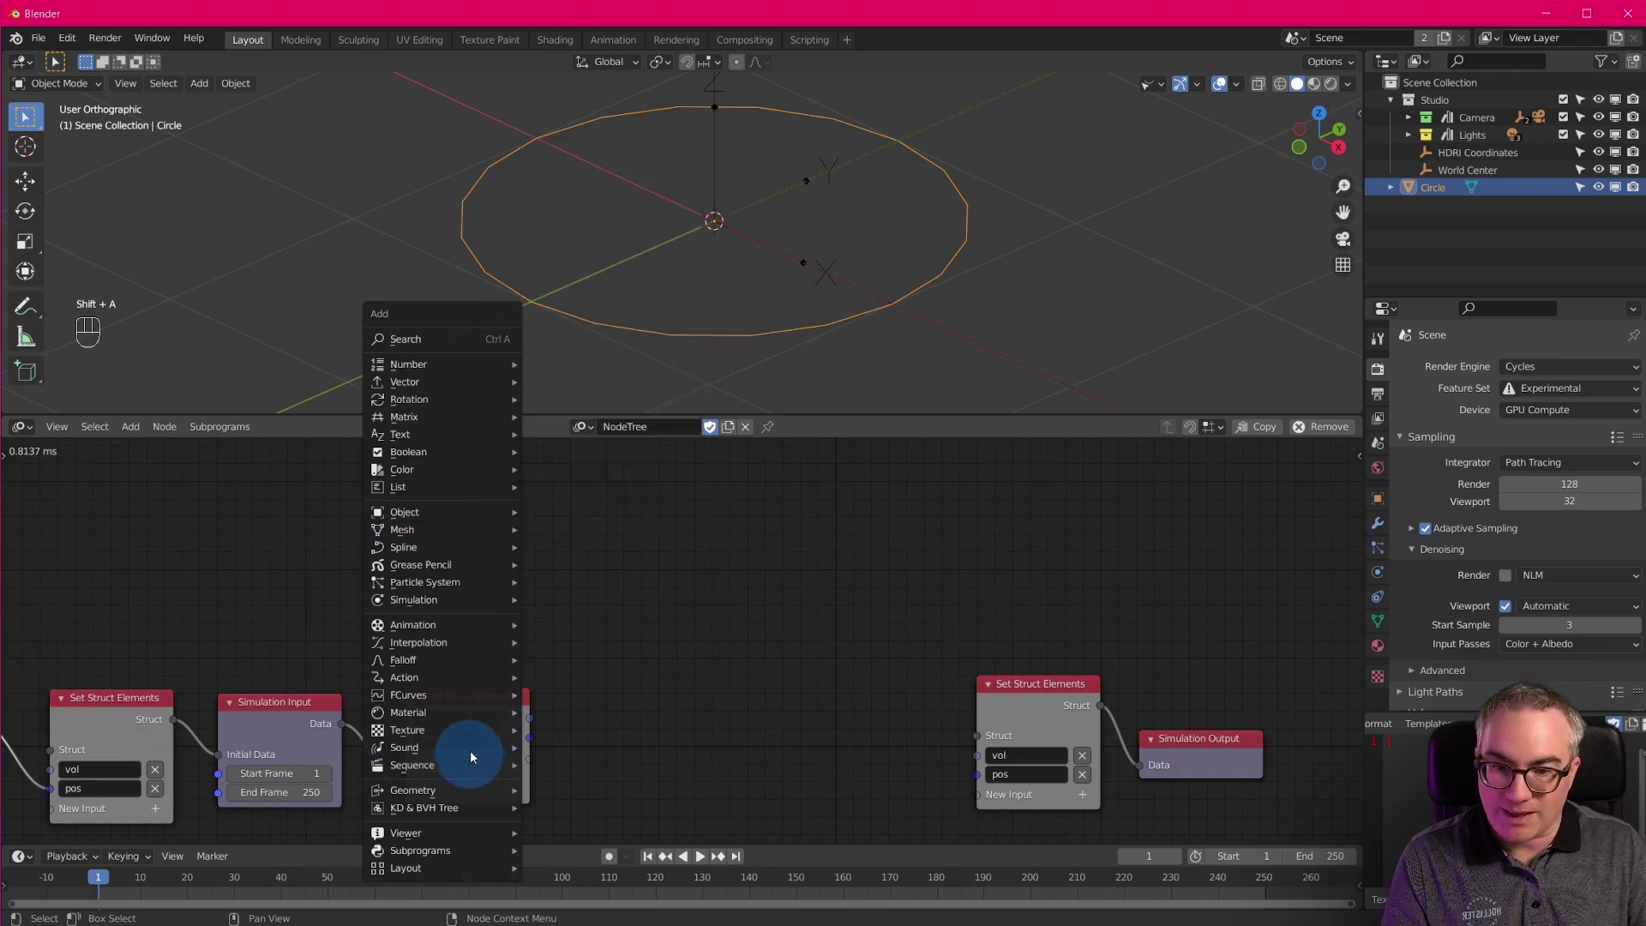
left_click(596, 747)
left_click(408, 828)
Add a Time Info node and connect its Frame output to the Frame input of Sound Spectrum.
scroll(602, 614, "down", 1)
key("shift+a")
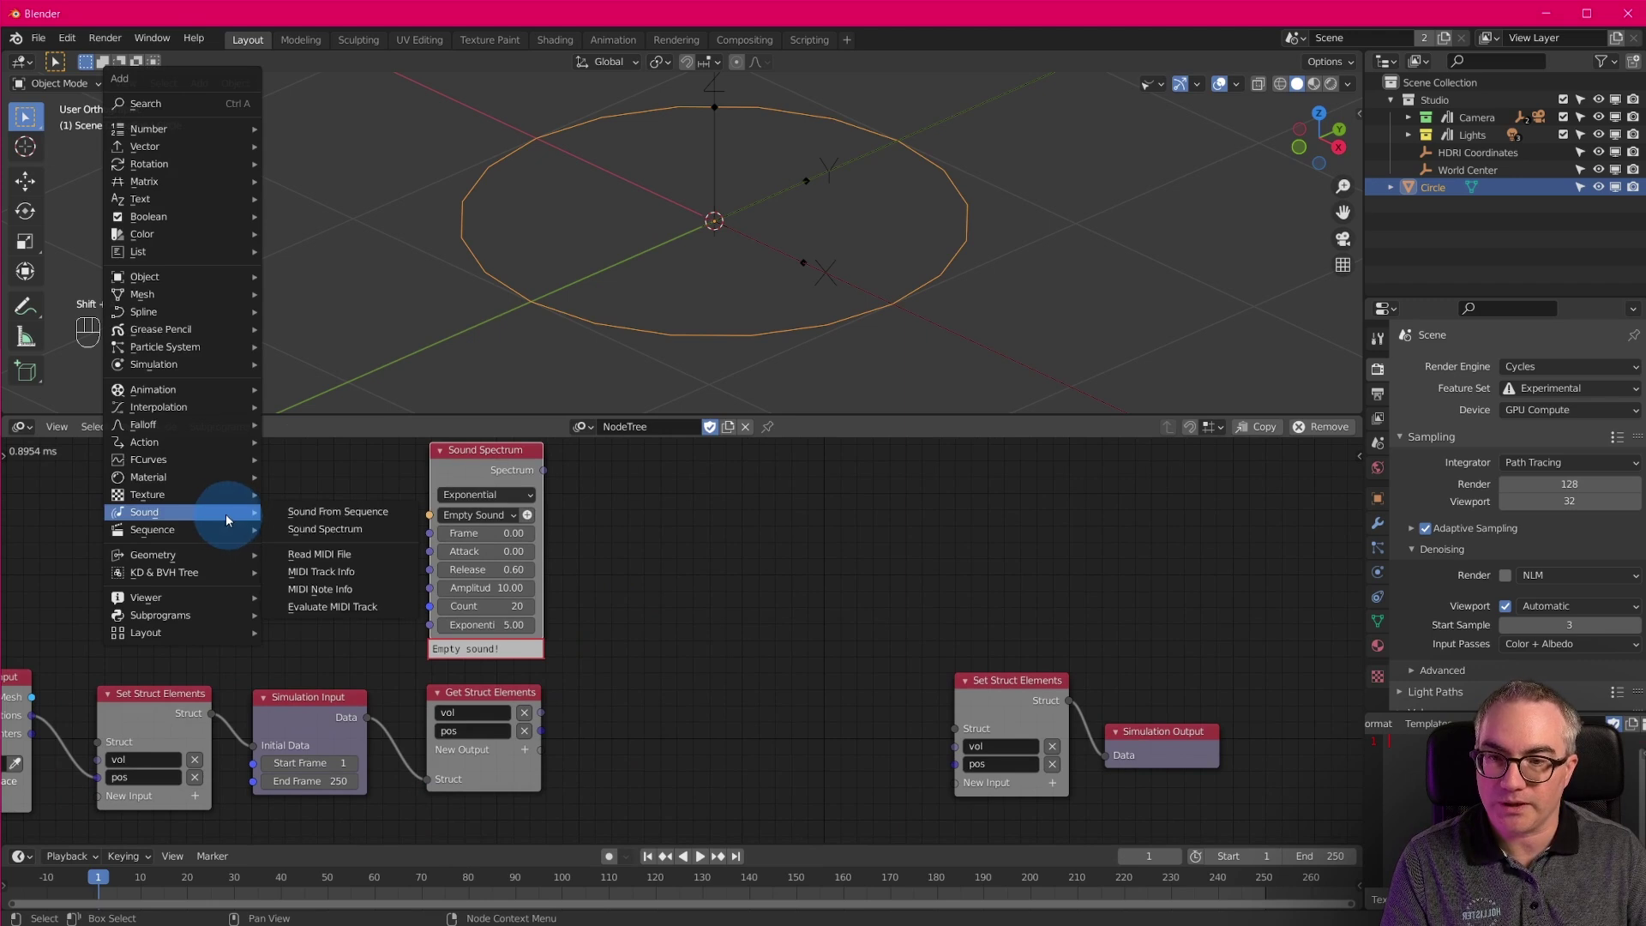
mouse_move(213, 392)
left_click(333, 386)
left_click(286, 515)
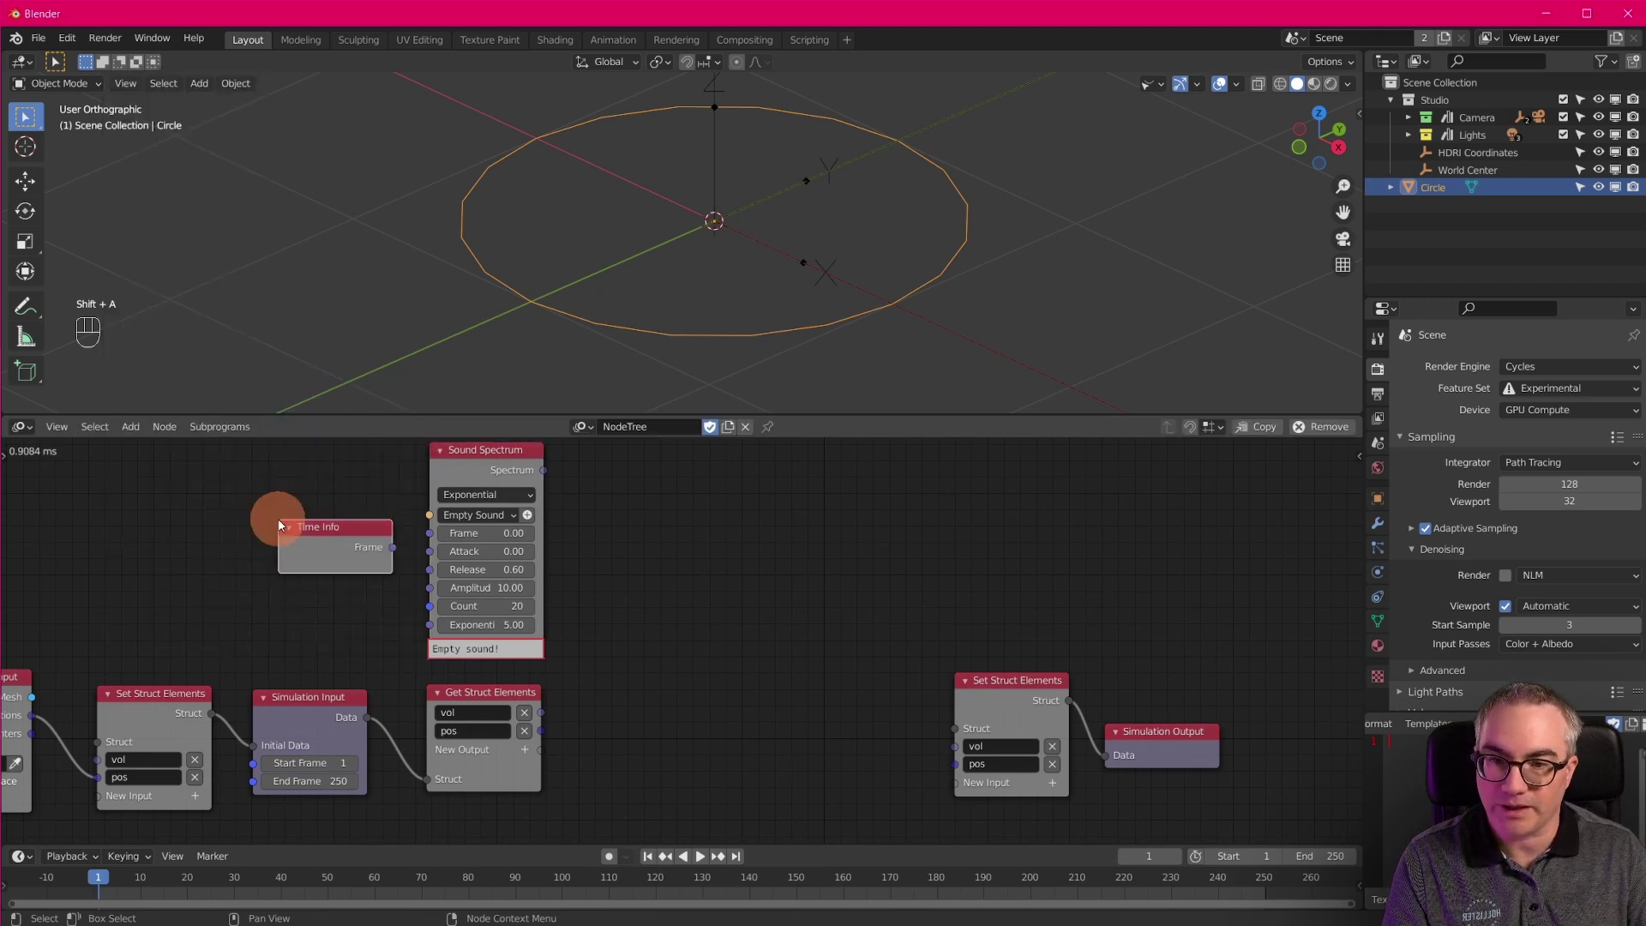
left_click_drag(392, 547, 452, 531)
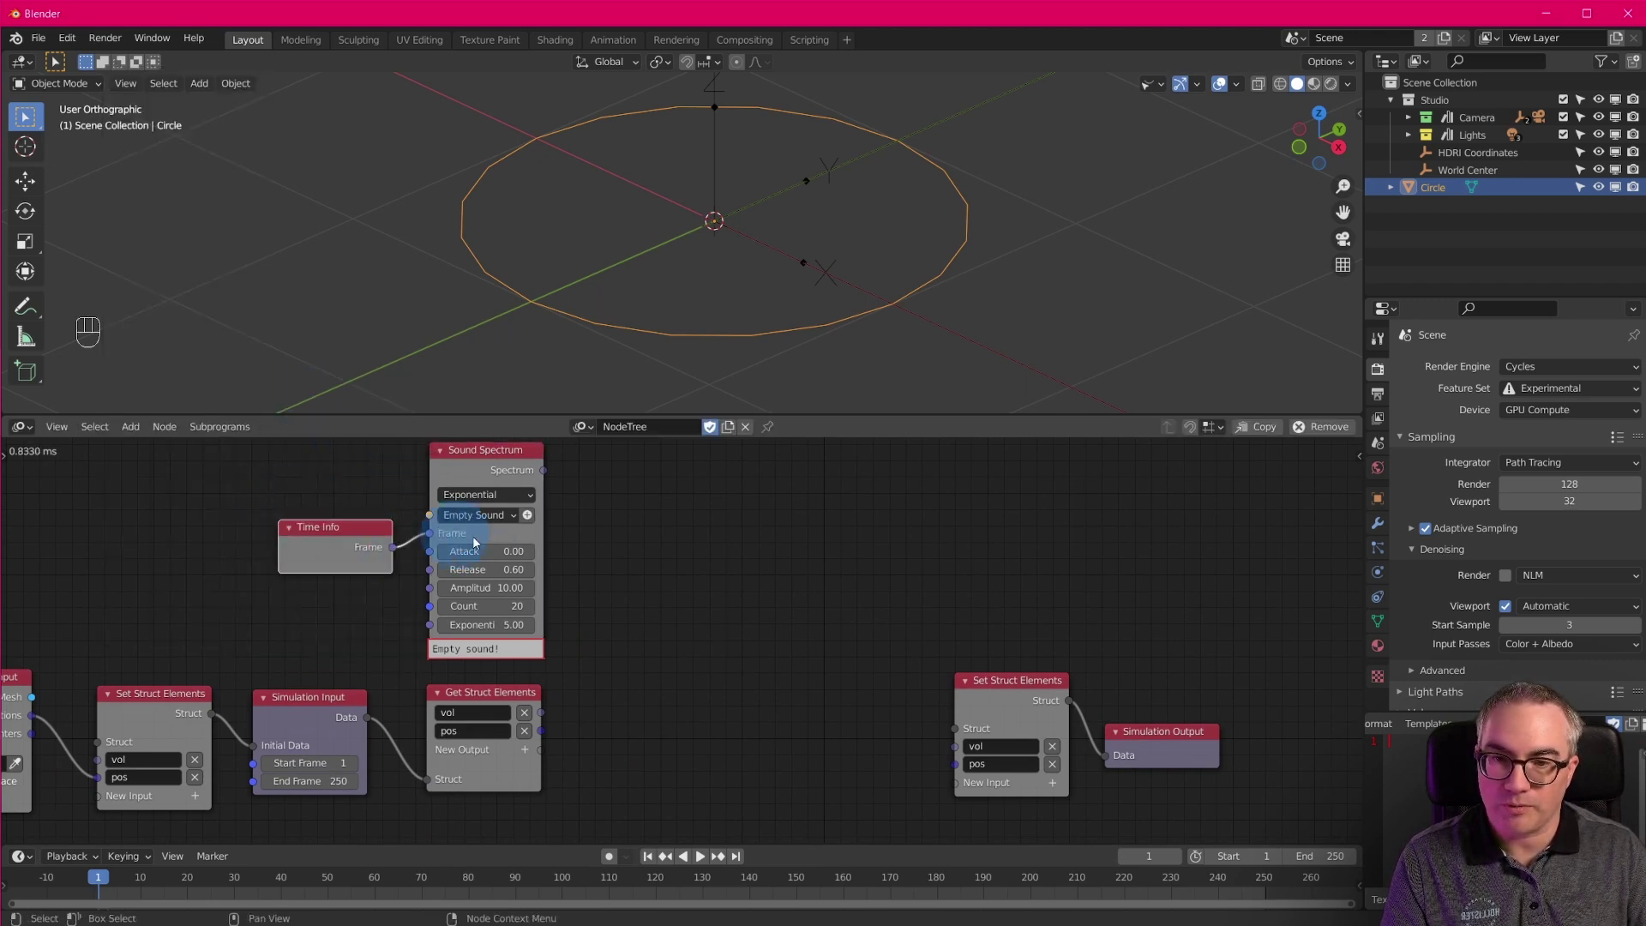
scroll(656, 639, "up", 2)
scroll(655, 640, "up", 1)
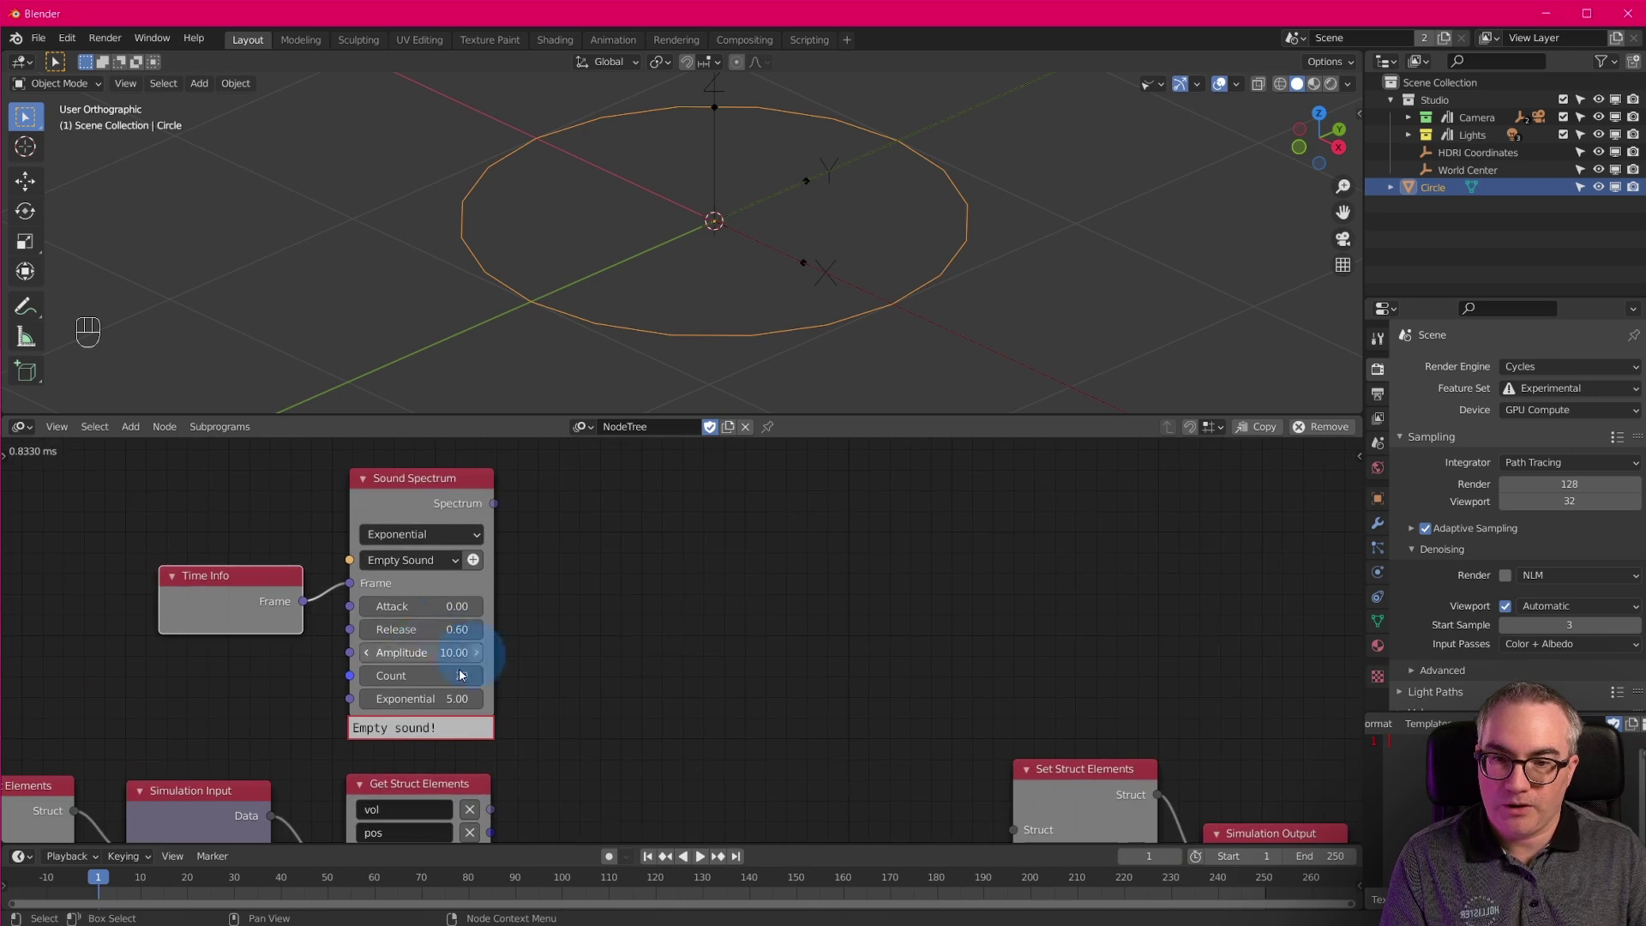
Add a Video Editing workspace and save the project as rec04.blend in the 2021-09-20 SimNodes folder.
left_click(846, 40)
mouse_move(835, 141)
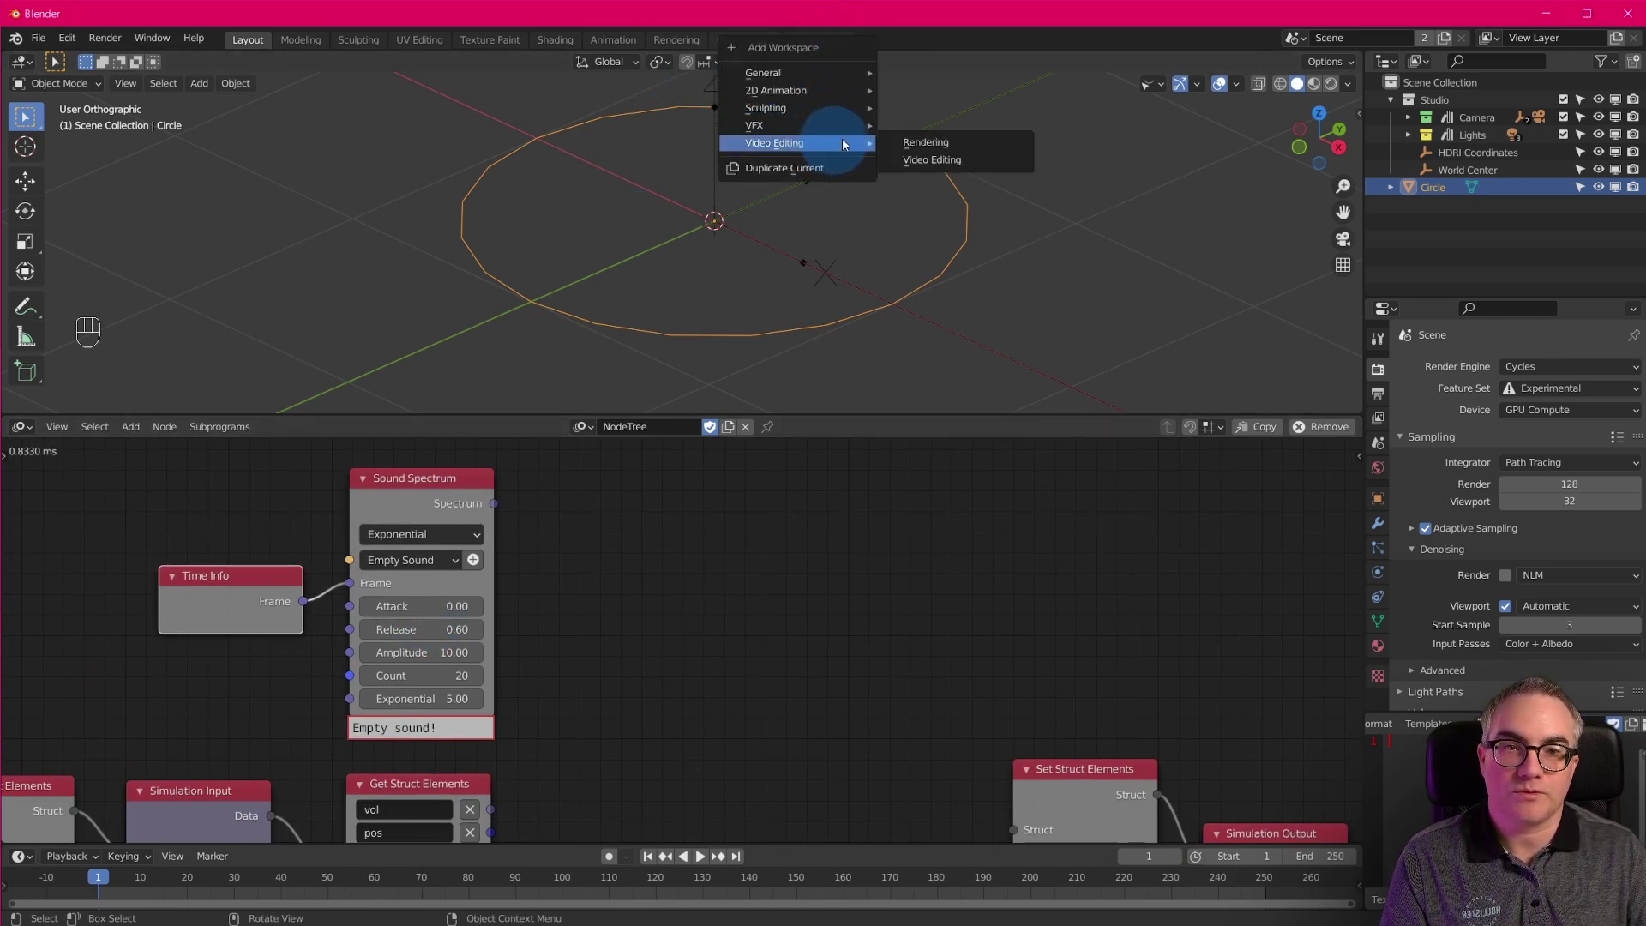
left_click(985, 157)
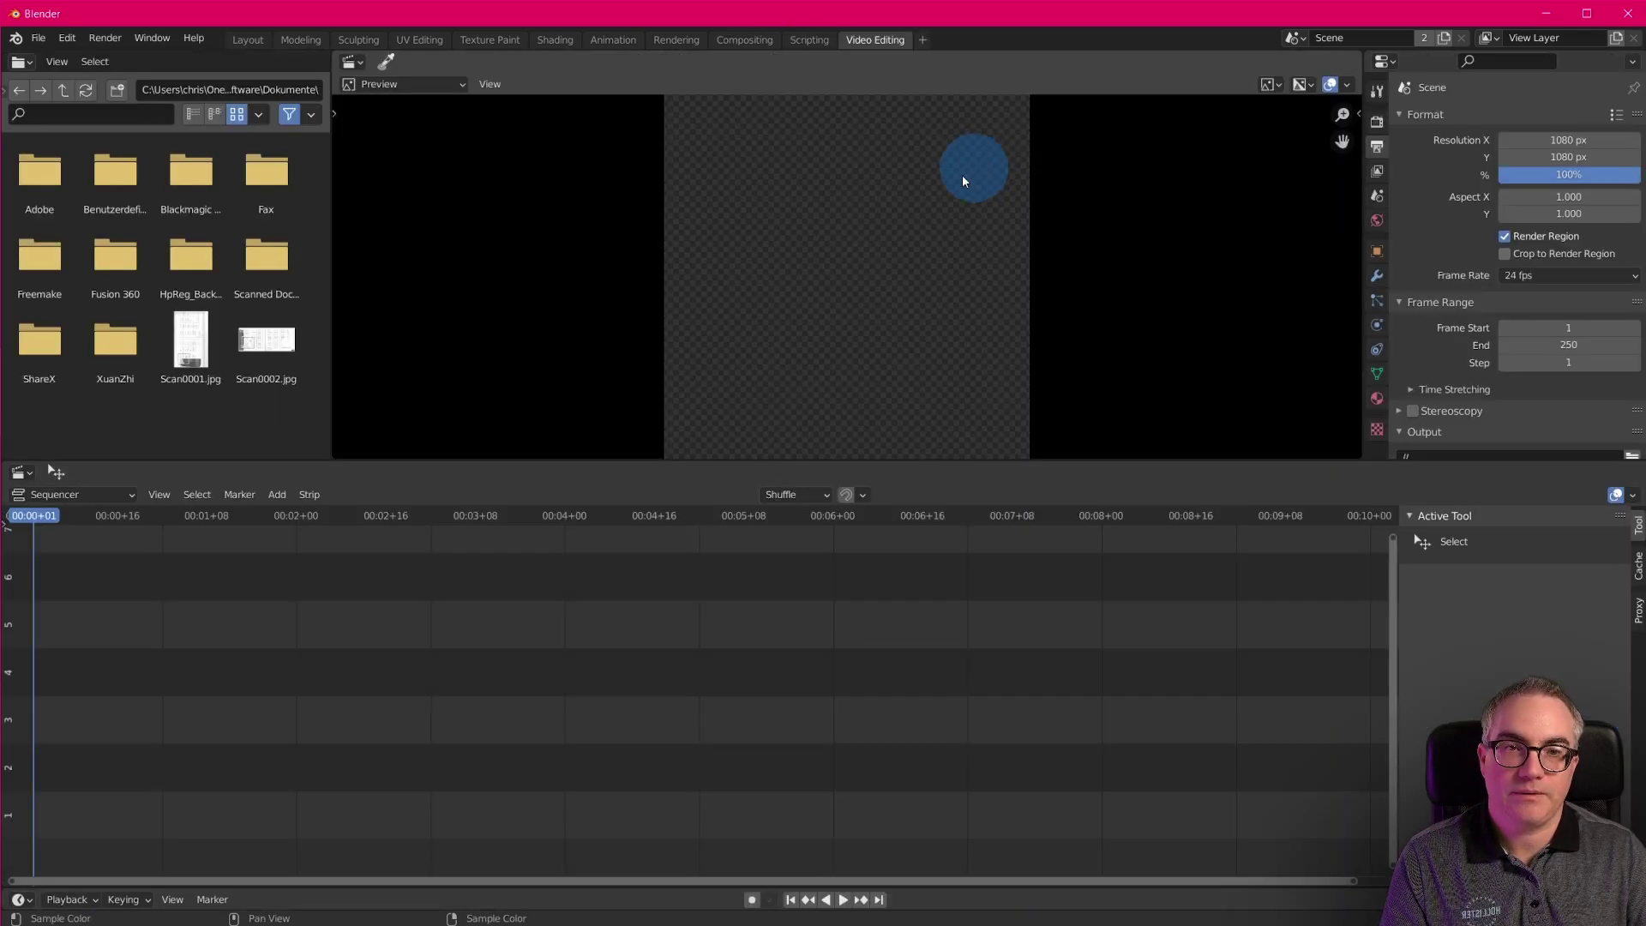
left_click(39, 39)
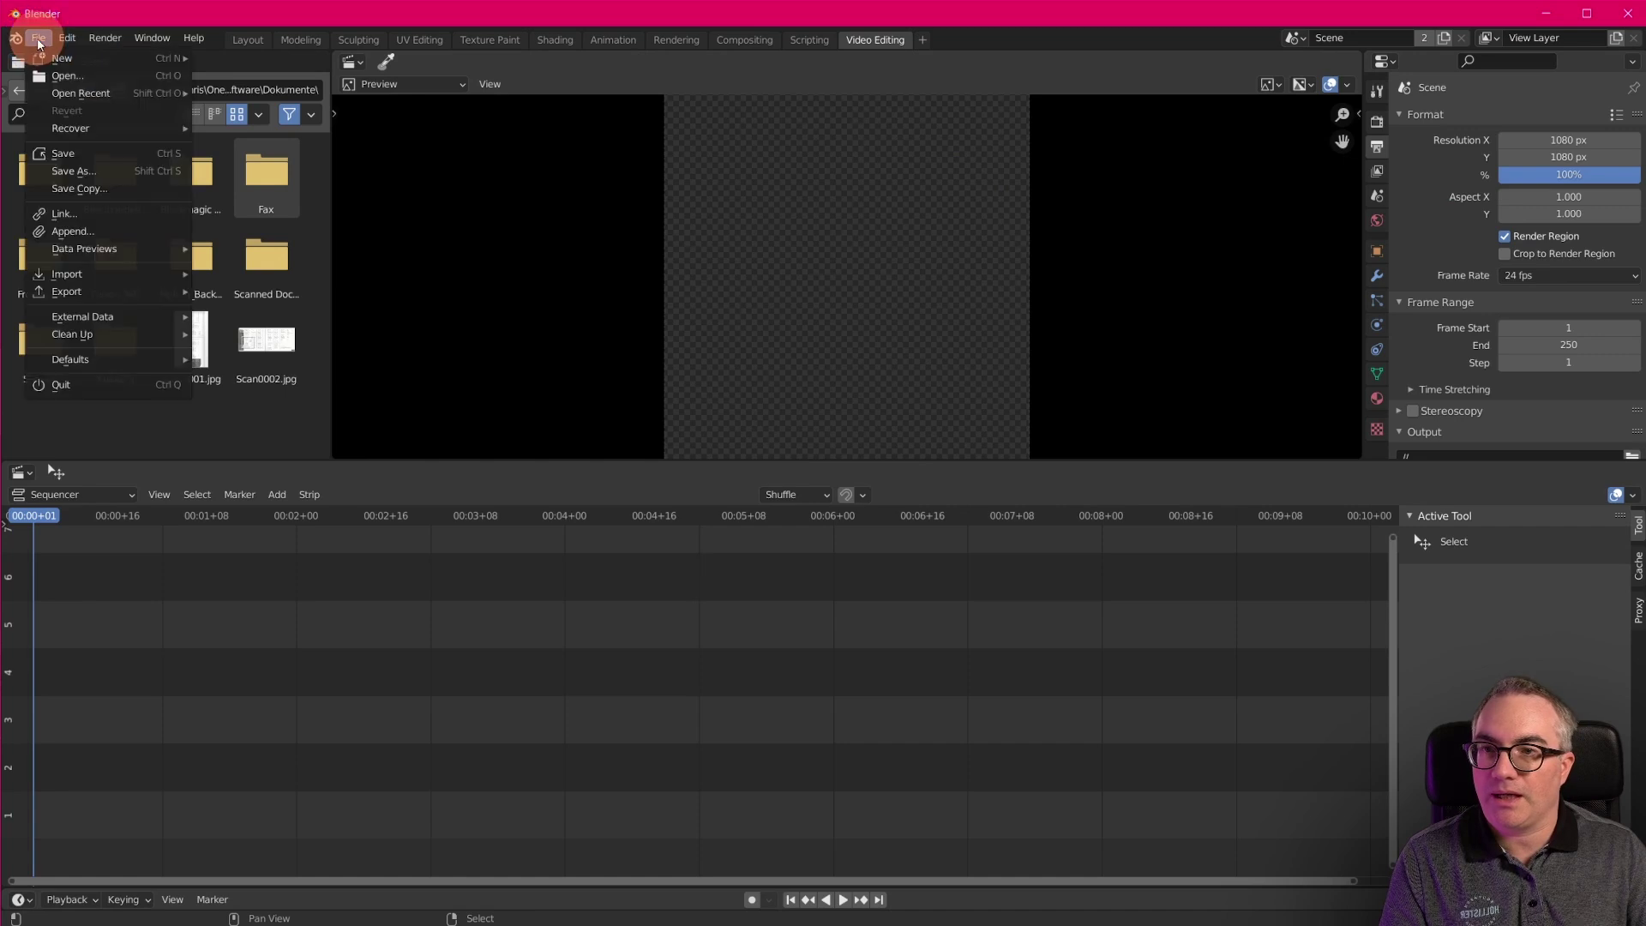
left_click(110, 170)
Add good-thing-soundroll-main-version-02-49-1697.mp3 as a channel 1 strip with its waveform displayed, starting slightly before frame 1.
left_click_drag(0, 754, 146, 753)
middle_click_drag(513, 744, 982, 710)
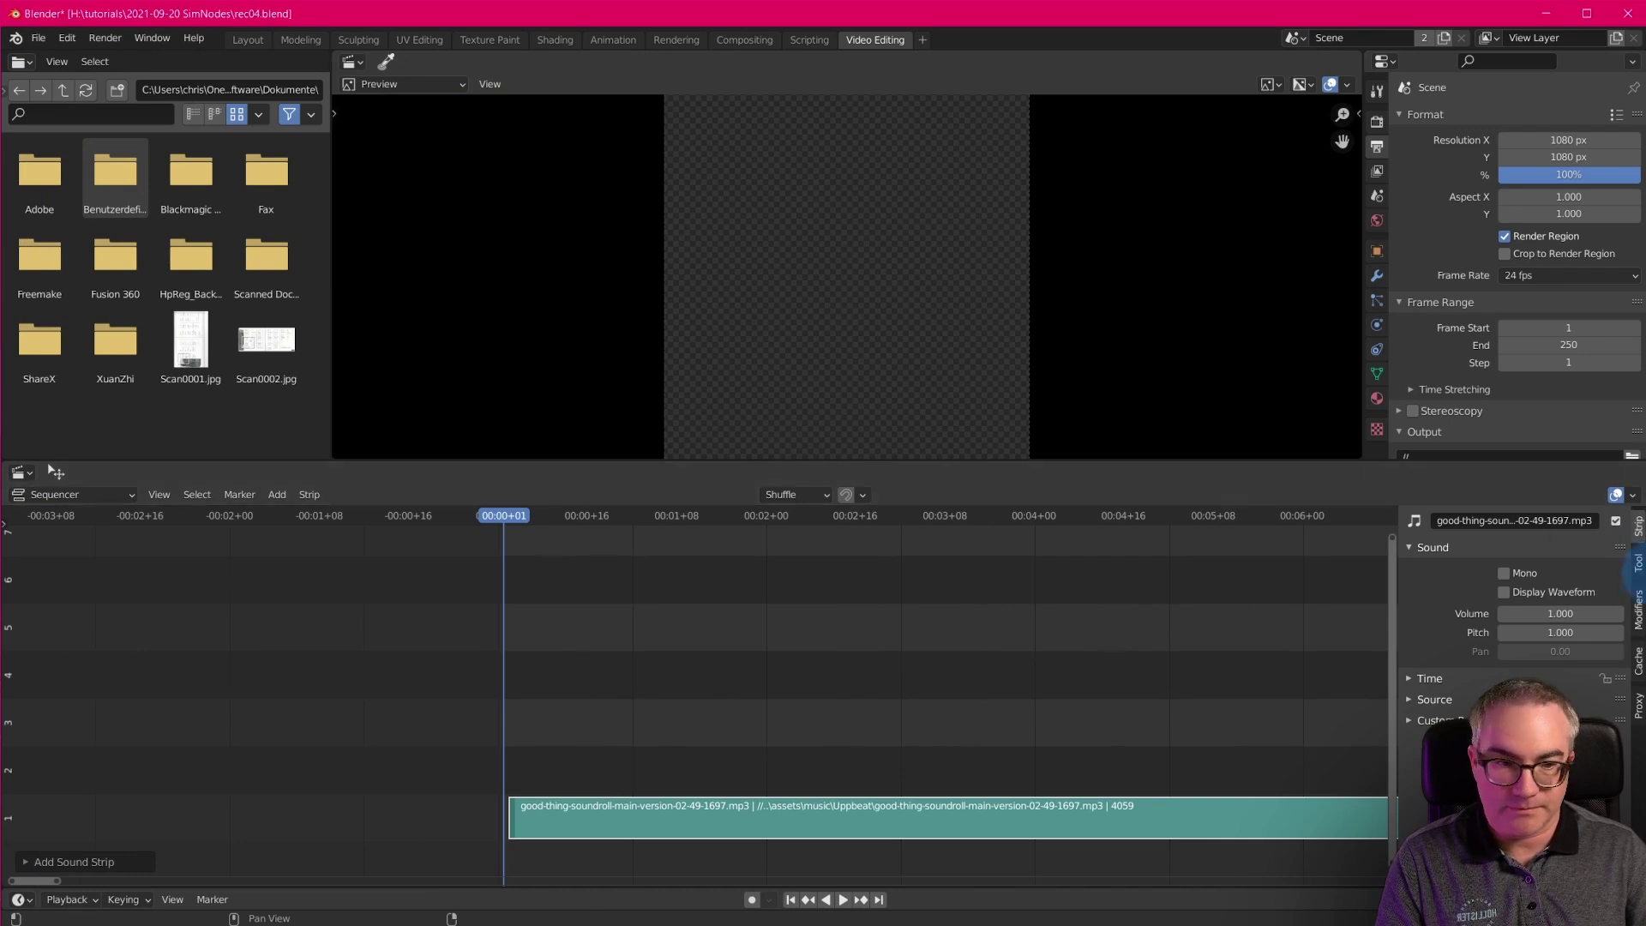
left_click(1543, 592)
middle_click_drag(735, 772, 551, 808, "ctrl")
left_click_drag(551, 809, 478, 821)
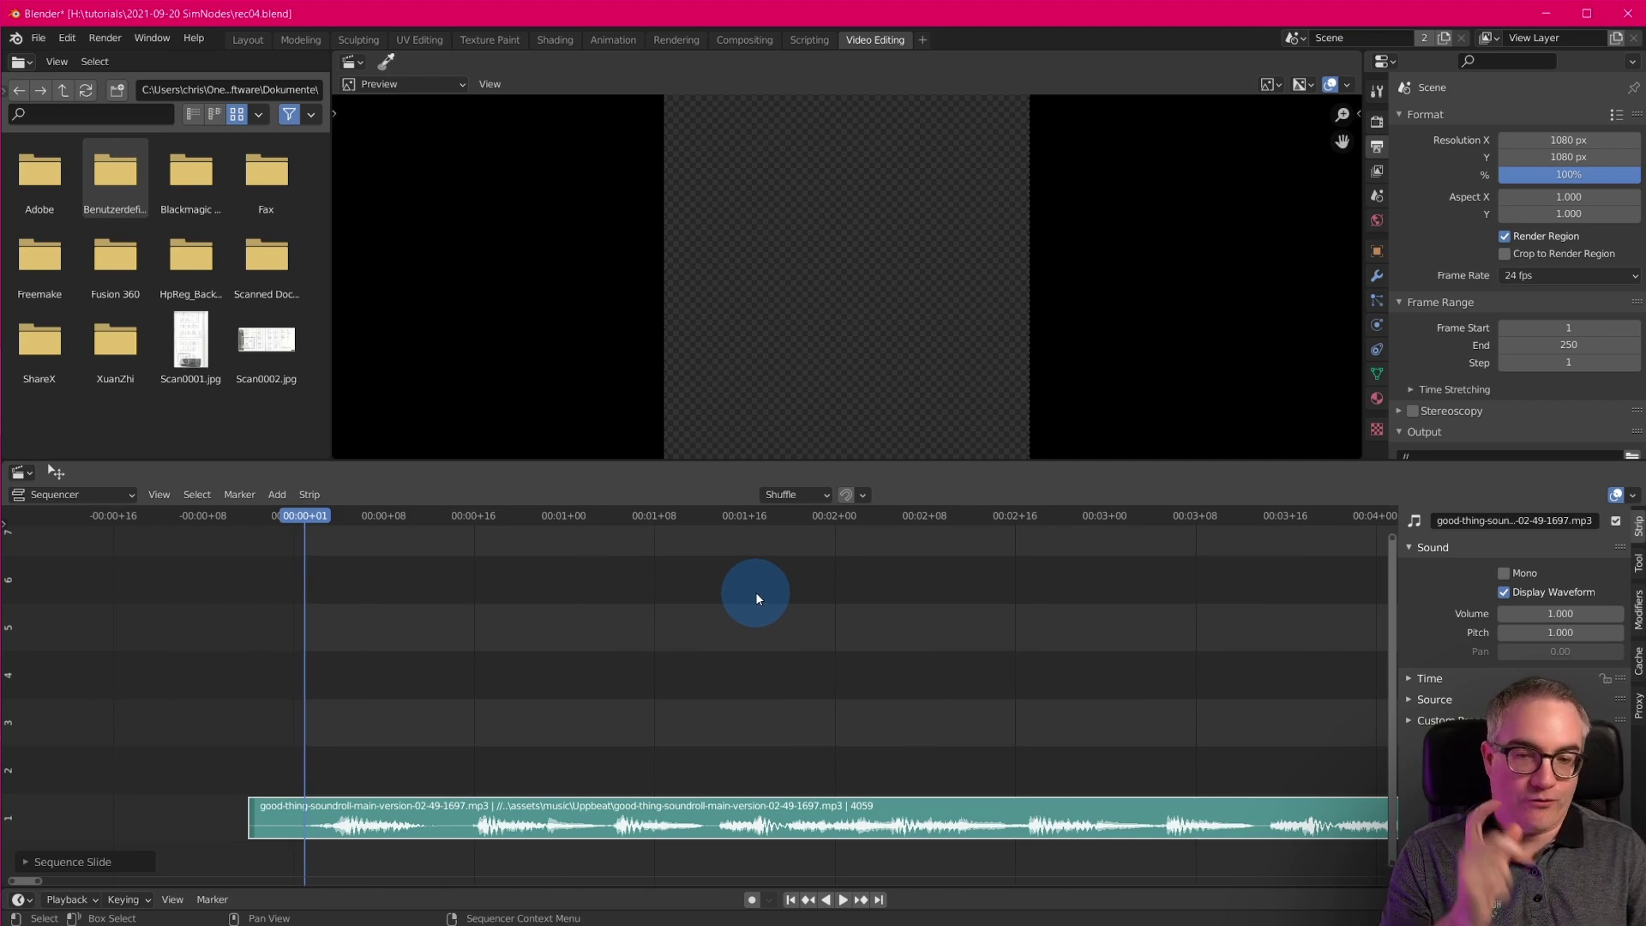
Back in the Layout workspace, assign the good-thing-soundroll sound to the Sound Spectrum node and set its Amplitude to 1.
left_click(248, 41)
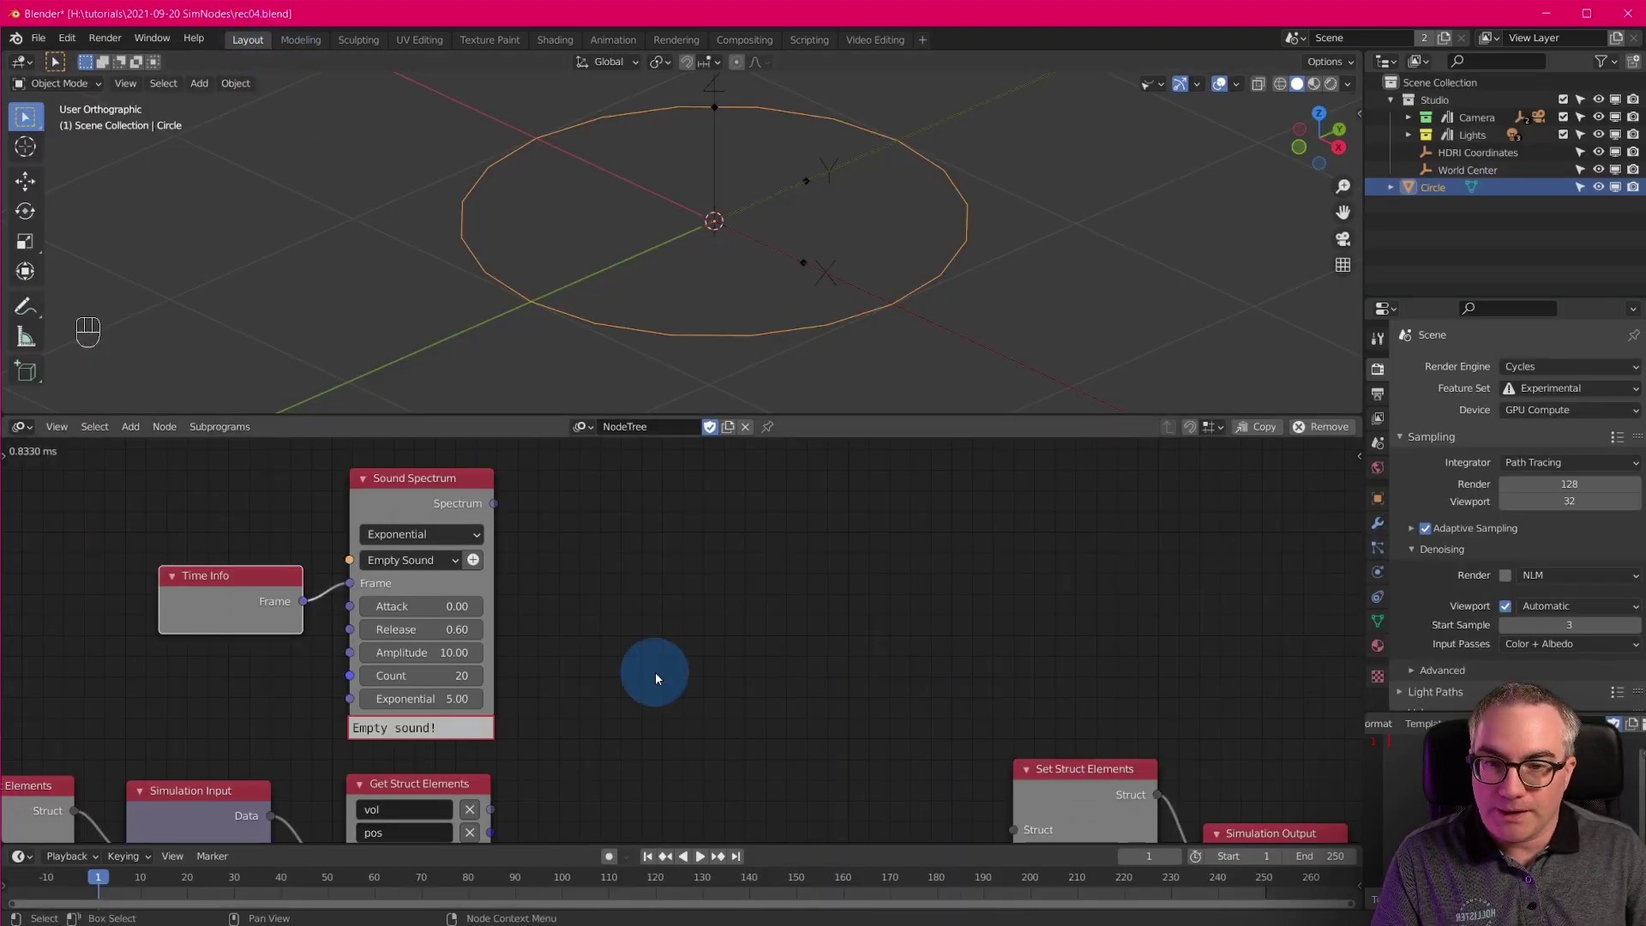
left_click(410, 560)
left_click(412, 583)
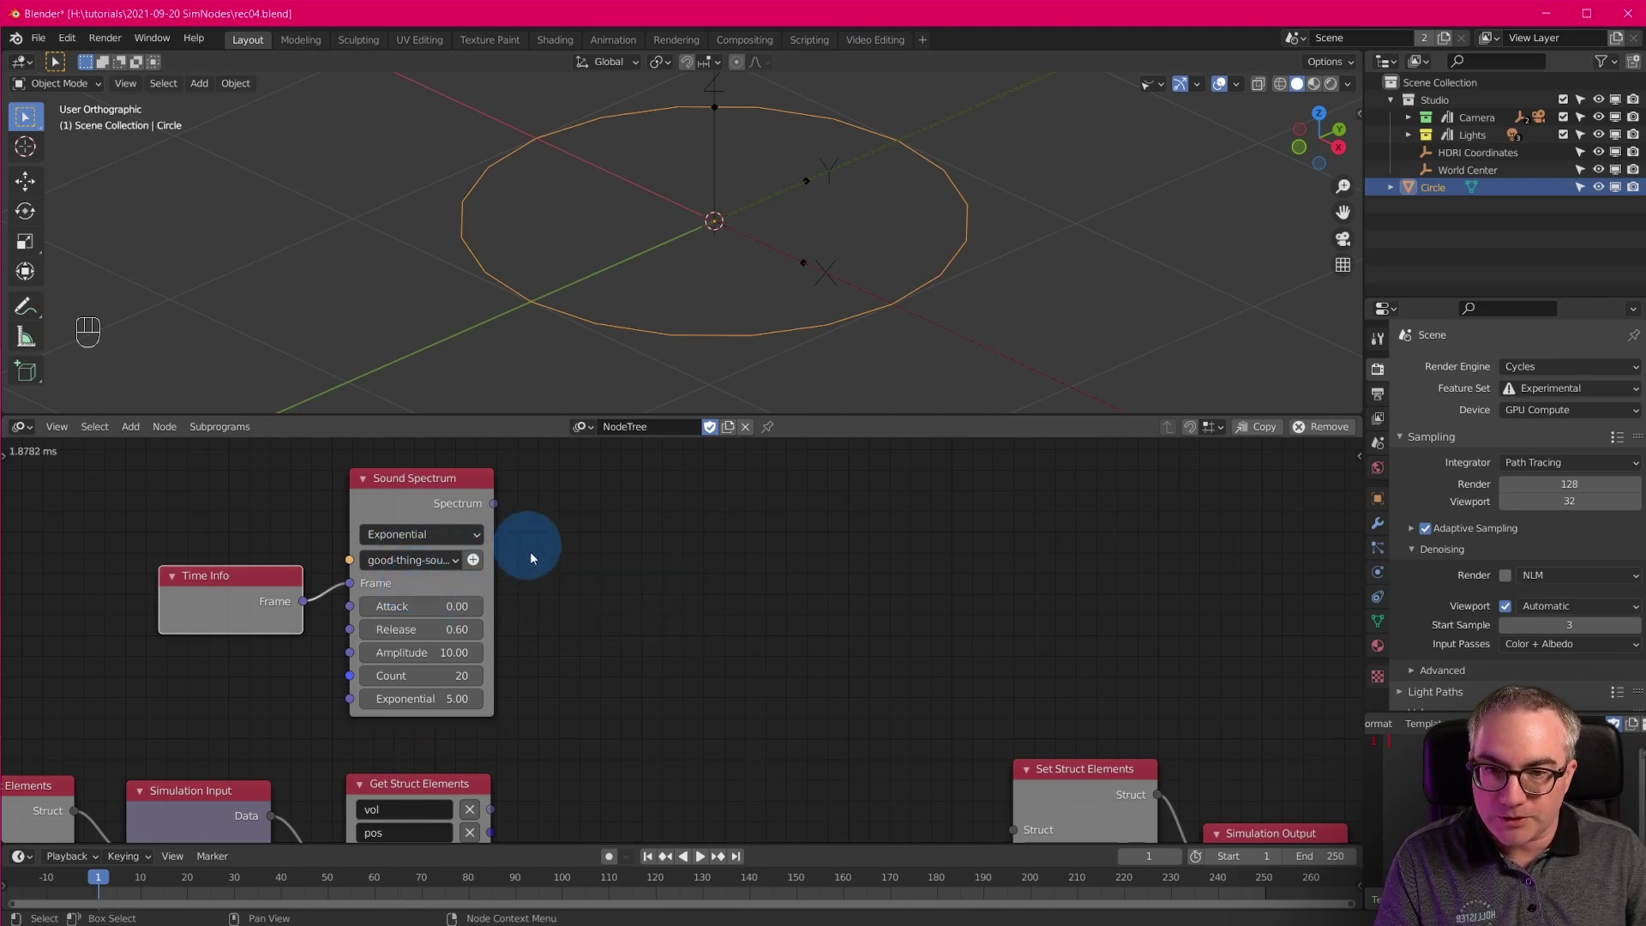
left_click(426, 654)
type("1")
key("Return")
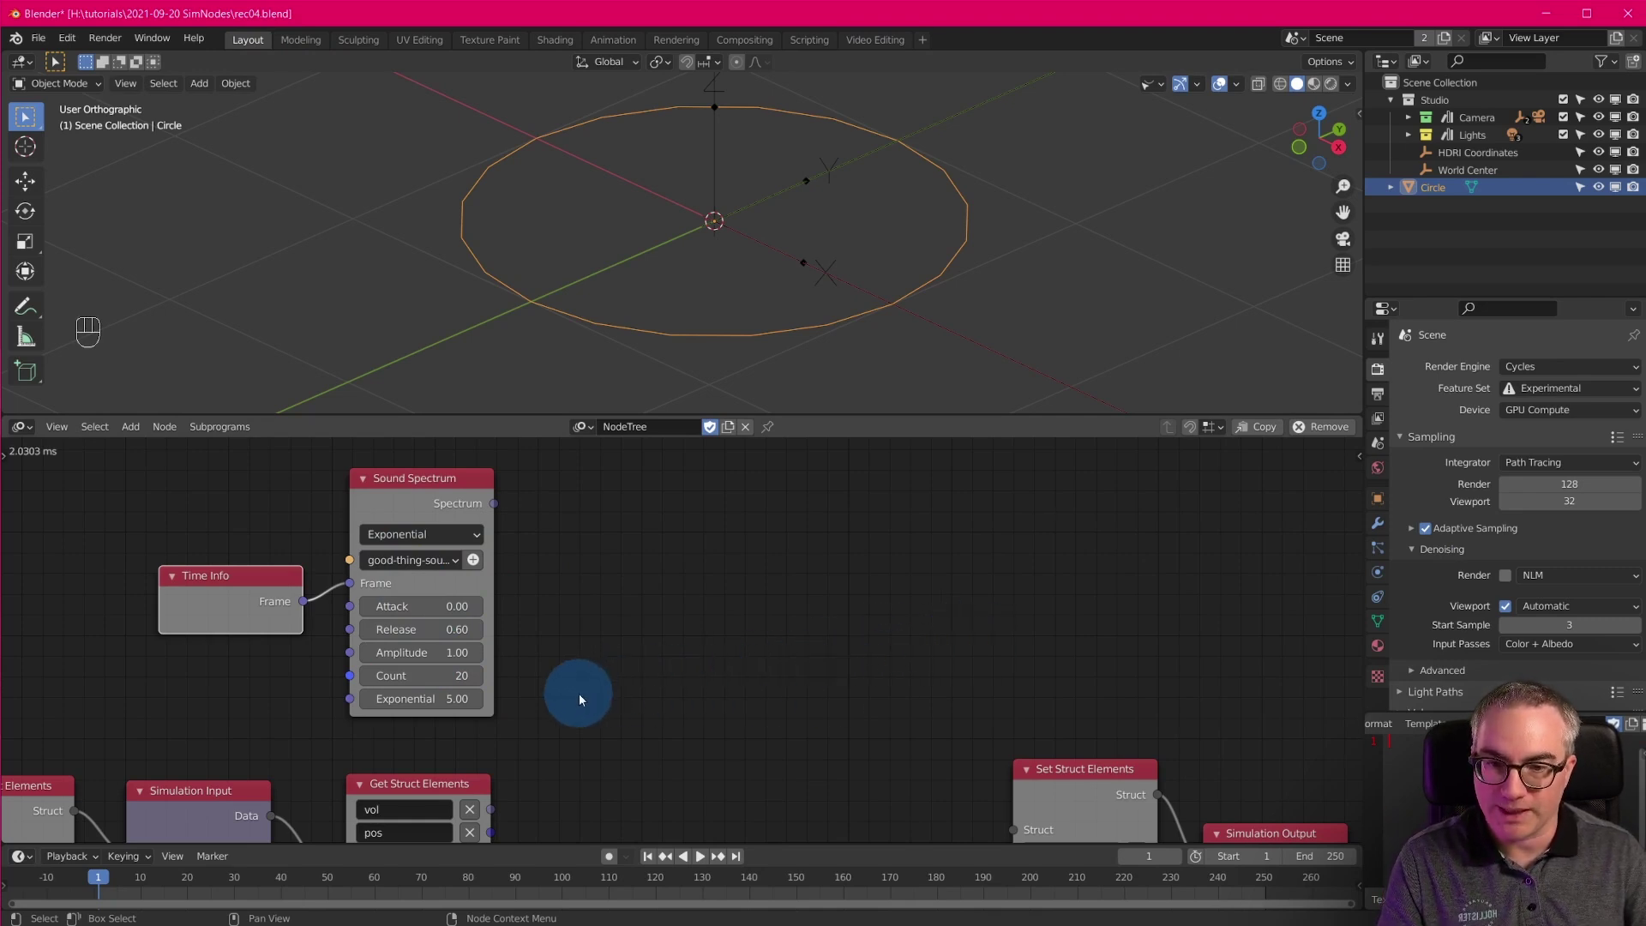
left_click(431, 675)
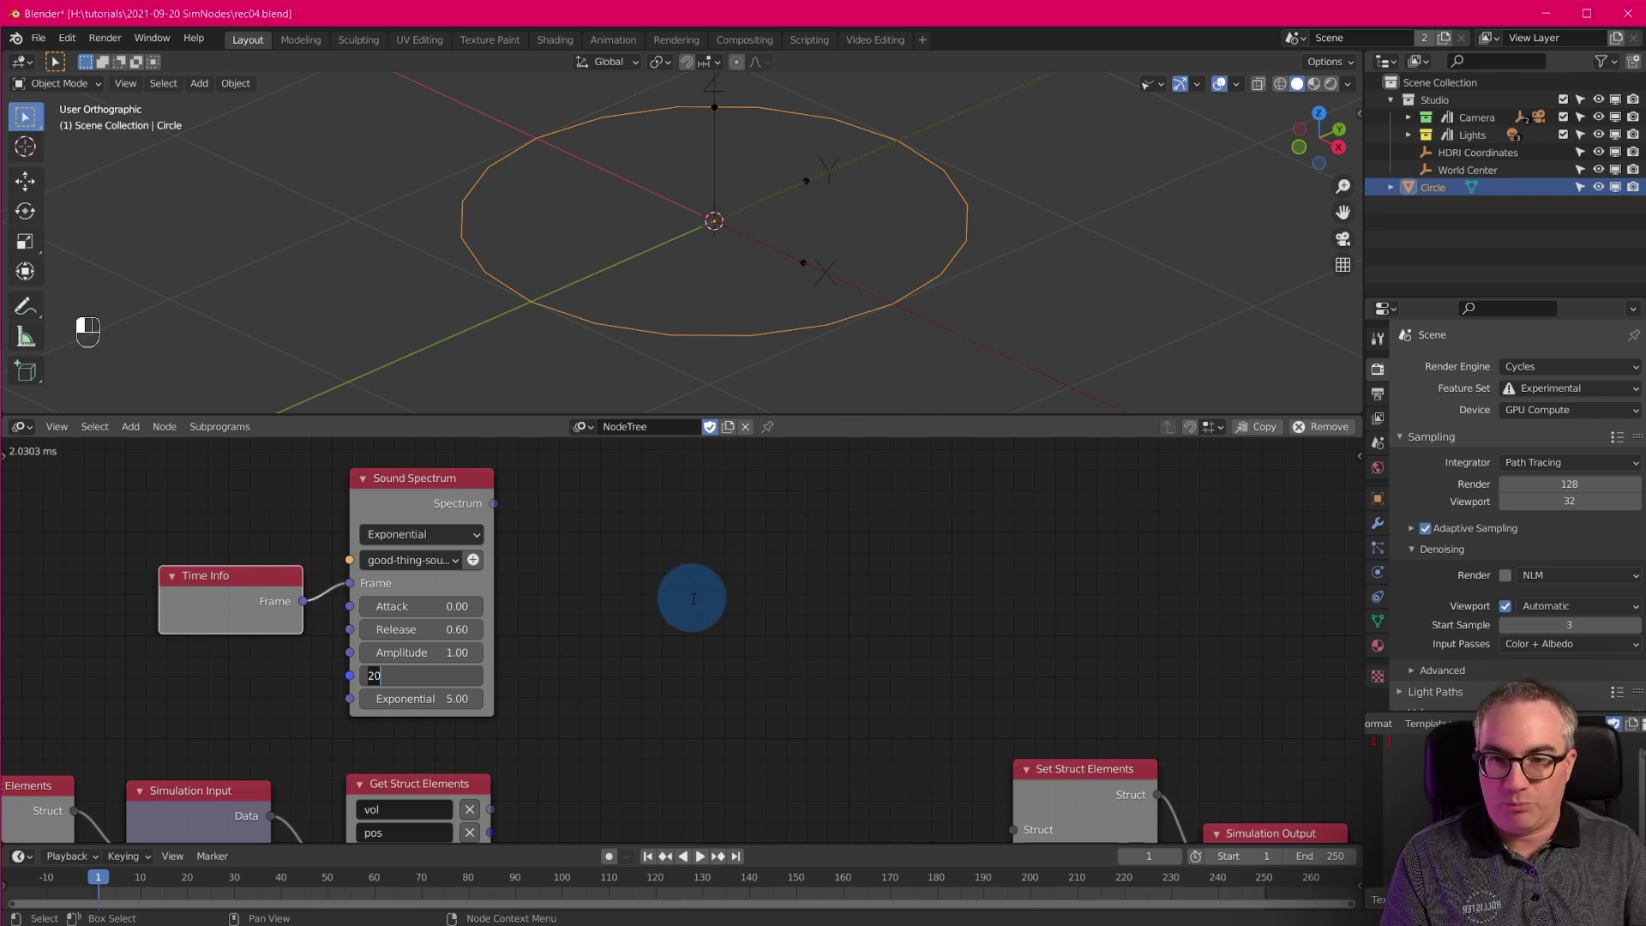
left_click(693, 598)
Set the Sound Spectrum count to 30 and feed its spectrum into a new Slice List node using end mode Length with length 20.
key("shift+a")
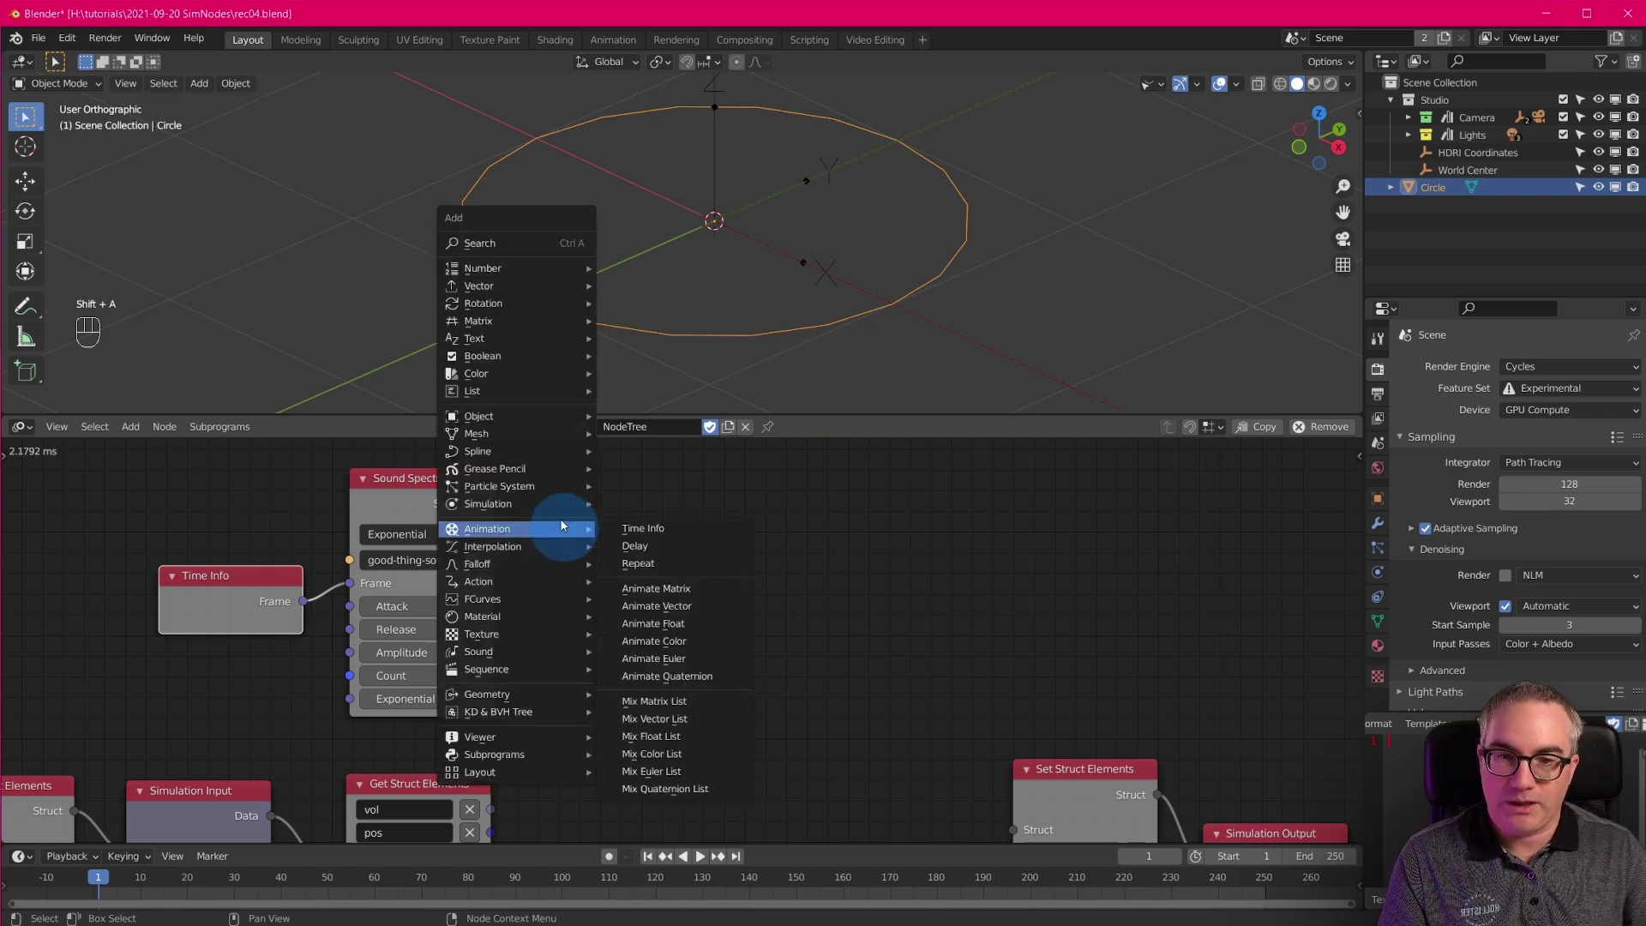
mouse_move(522, 391)
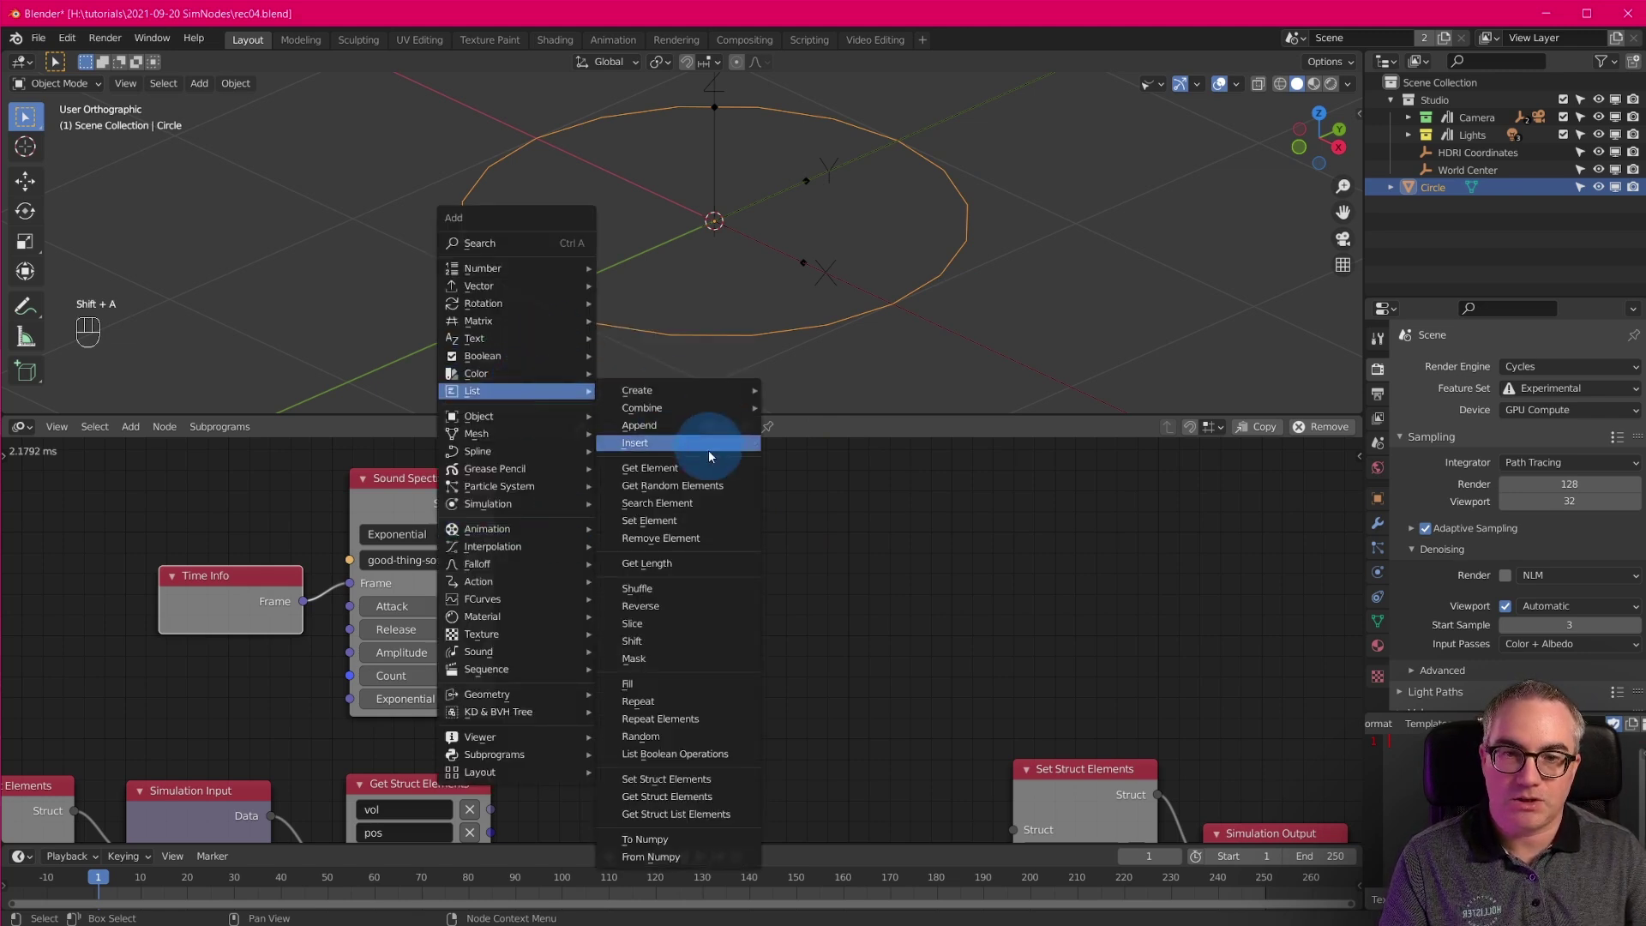
left_click(704, 624)
left_click_drag(499, 504, 554, 602)
left_click(837, 693)
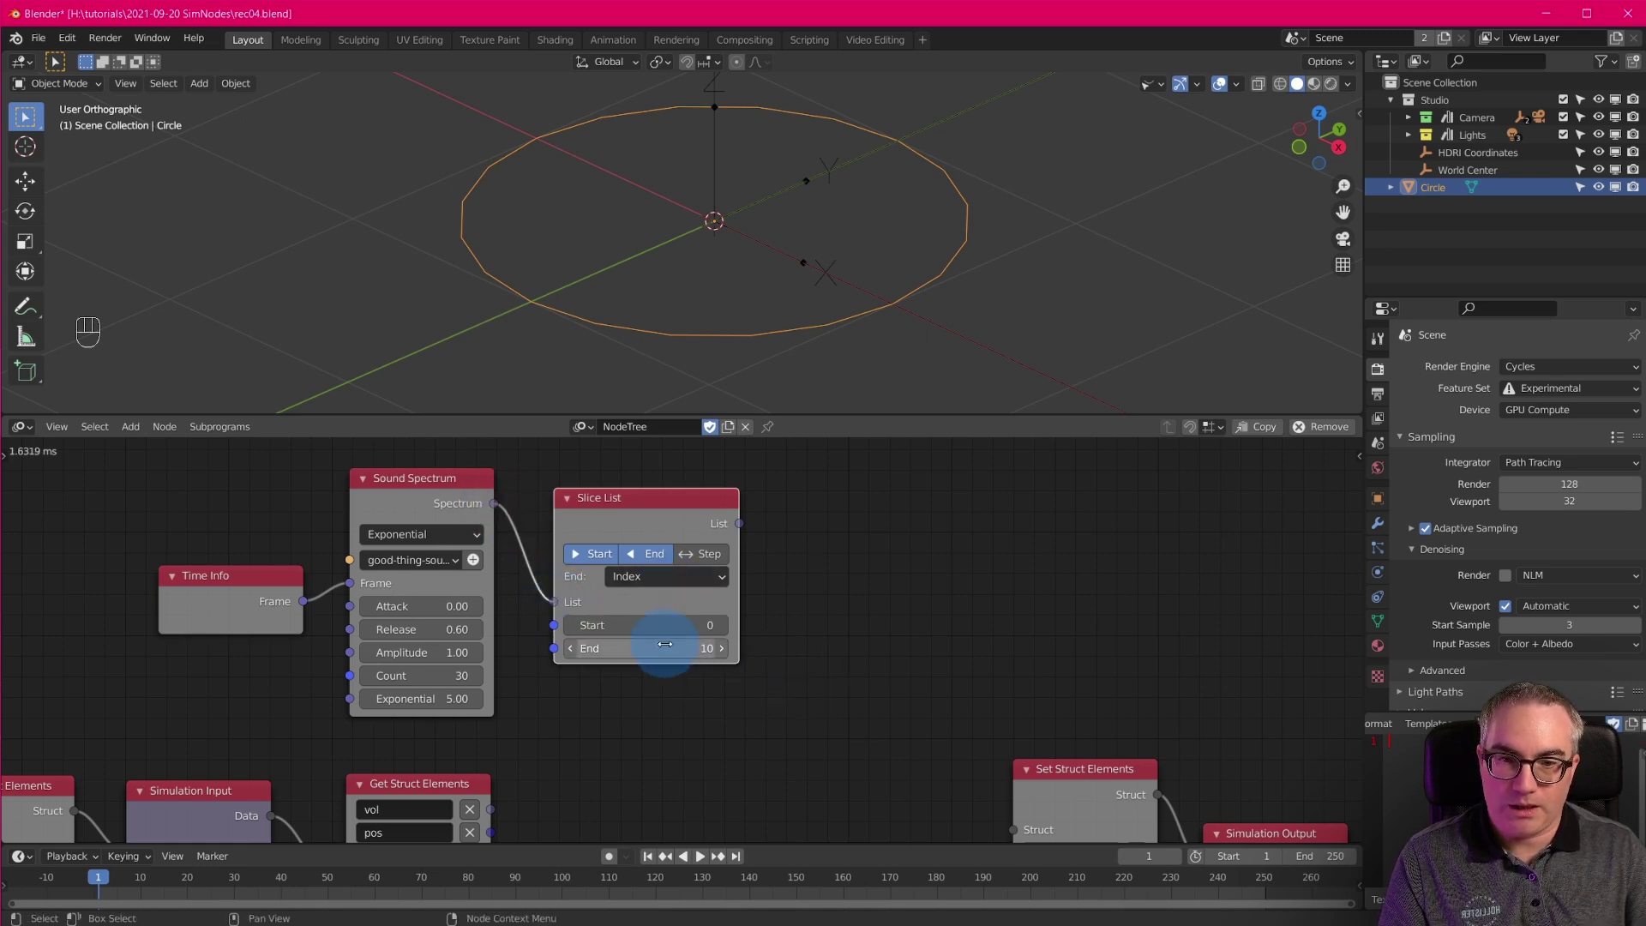
left_click(670, 585)
left_click(667, 625)
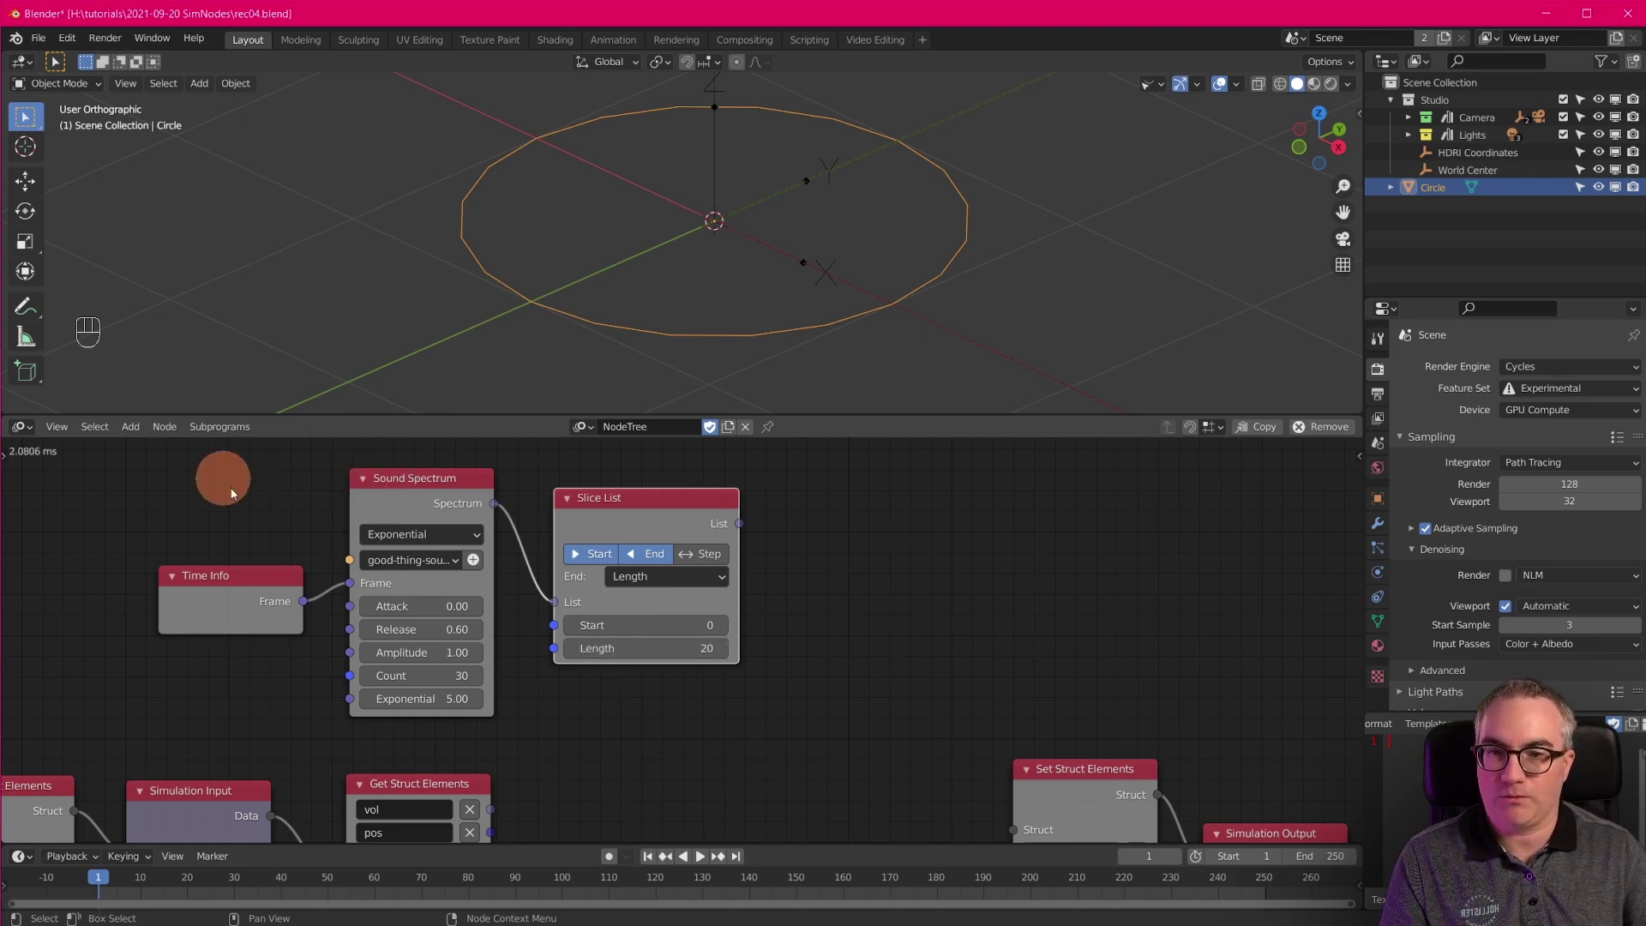
Reposition the sound nodes and connect the Slice List output to the vol input of the last Set Struct Elements node.
key("g")
left_click(870, 756)
middle_click_drag(845, 751, 746, 683)
middle_click_drag(597, 691, 641, 700)
scroll(600, 630, "down", 2)
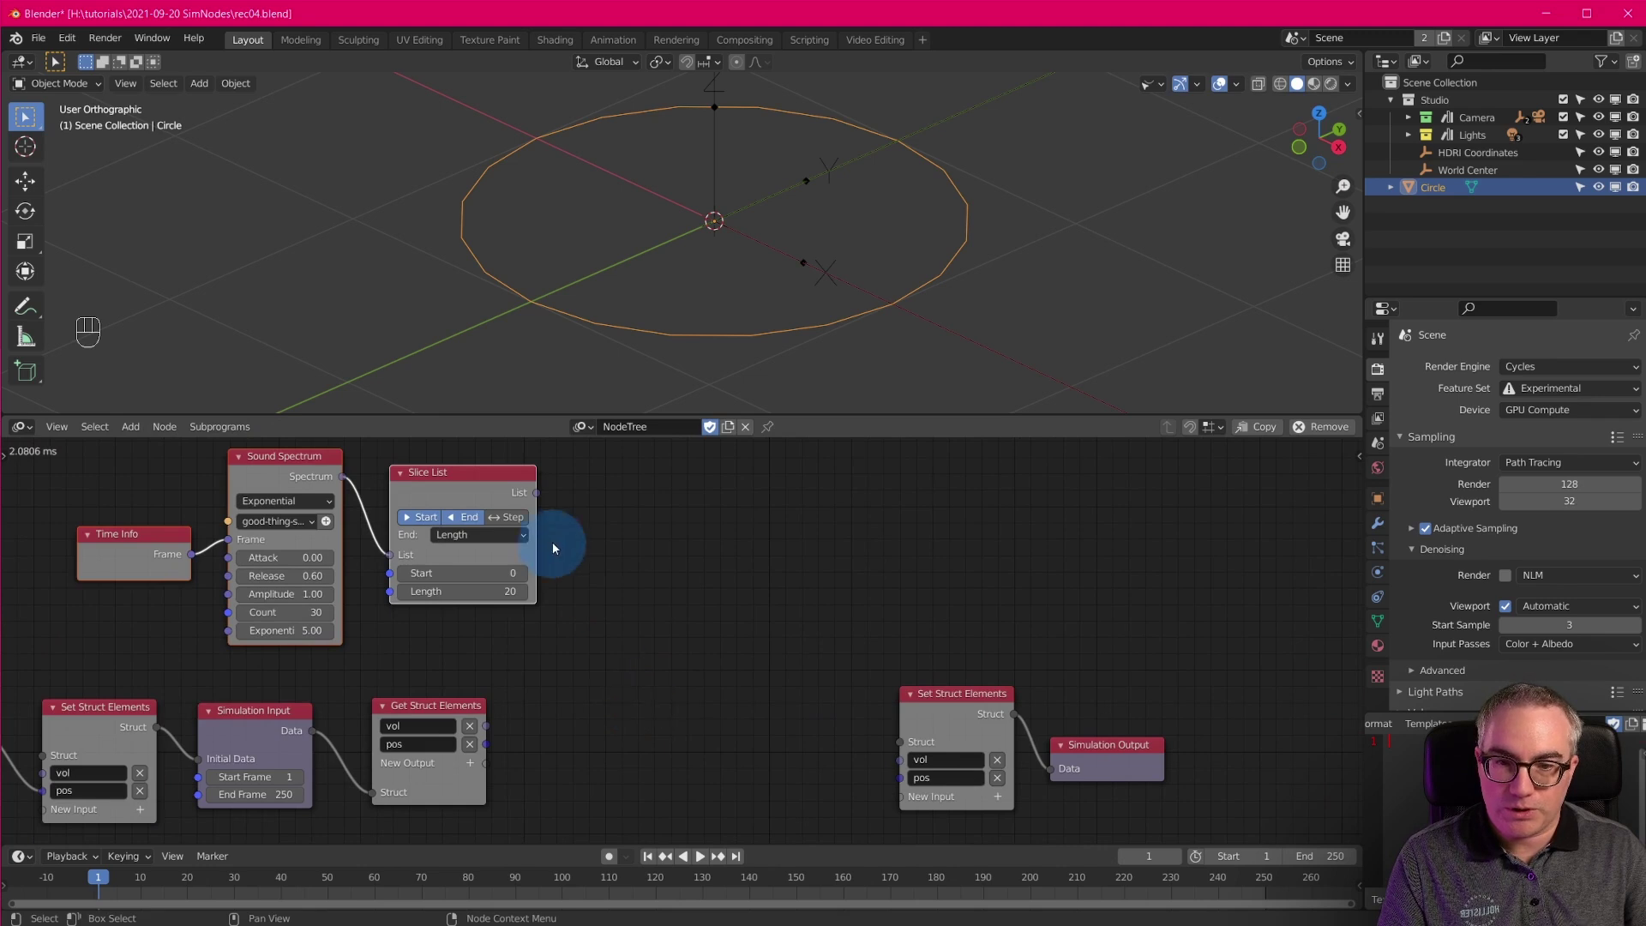
left_click_drag(535, 500, 904, 758)
Insert a Combine Float List node between Slice List and Set Struct Elements, with the vol output of Get Struct Elements as its second list.
left_click_drag(446, 729, 443, 736)
scroll(543, 758, "up", 1)
middle_click_drag(575, 762, 575, 751)
scroll(636, 634, "down", 1)
key("shift+a")
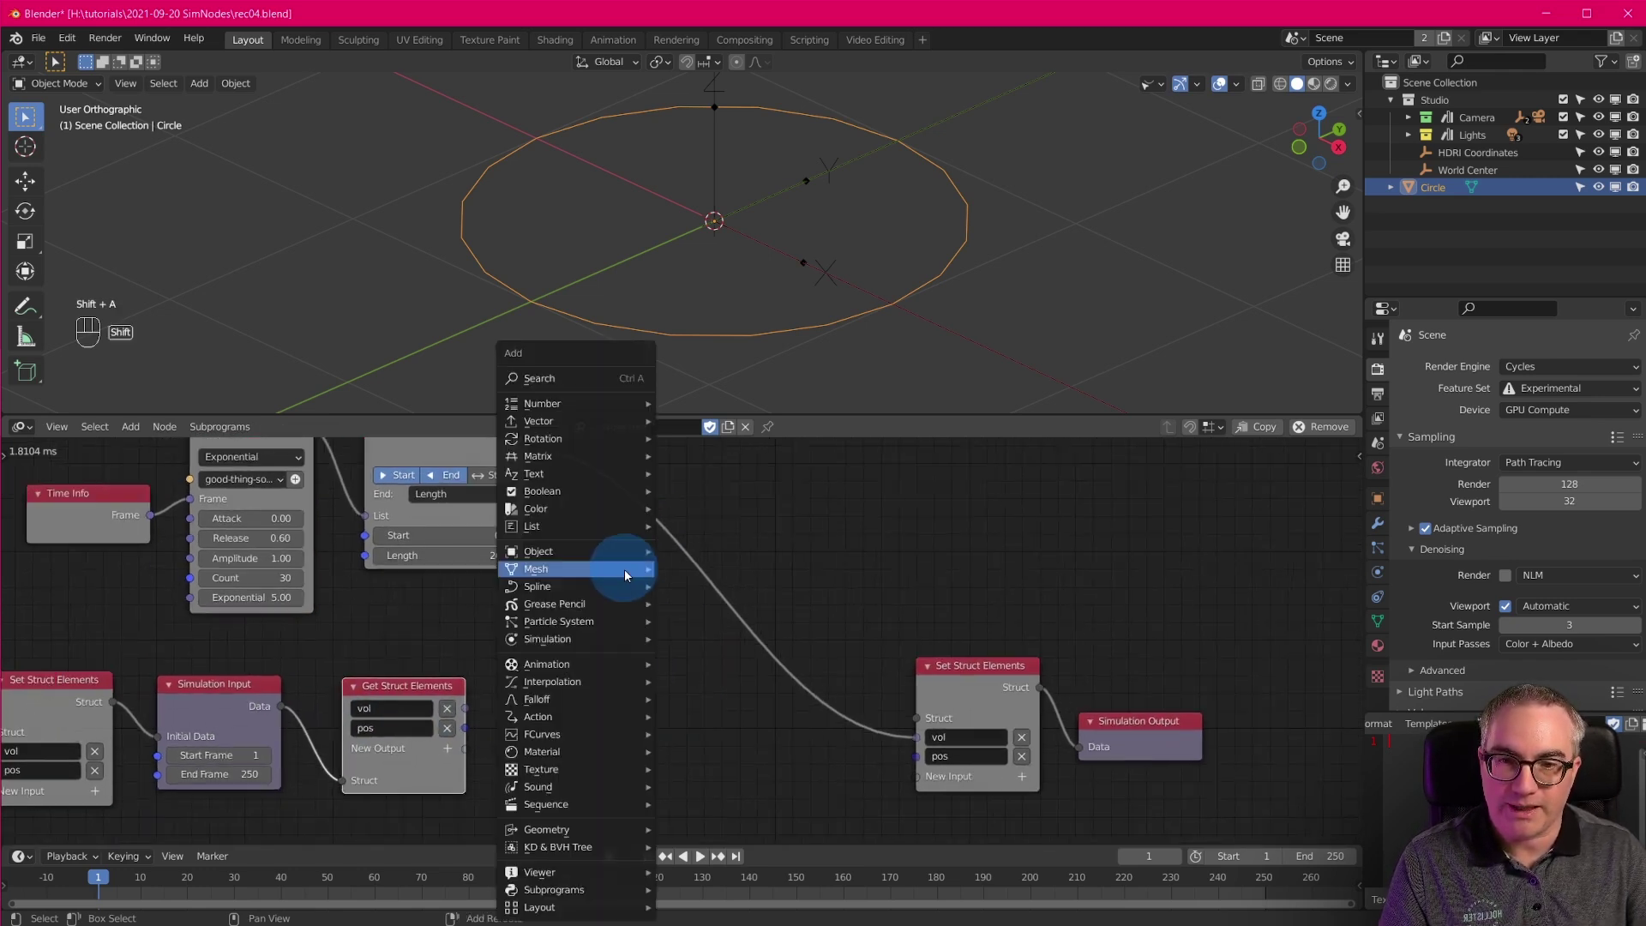
mouse_move(600, 526)
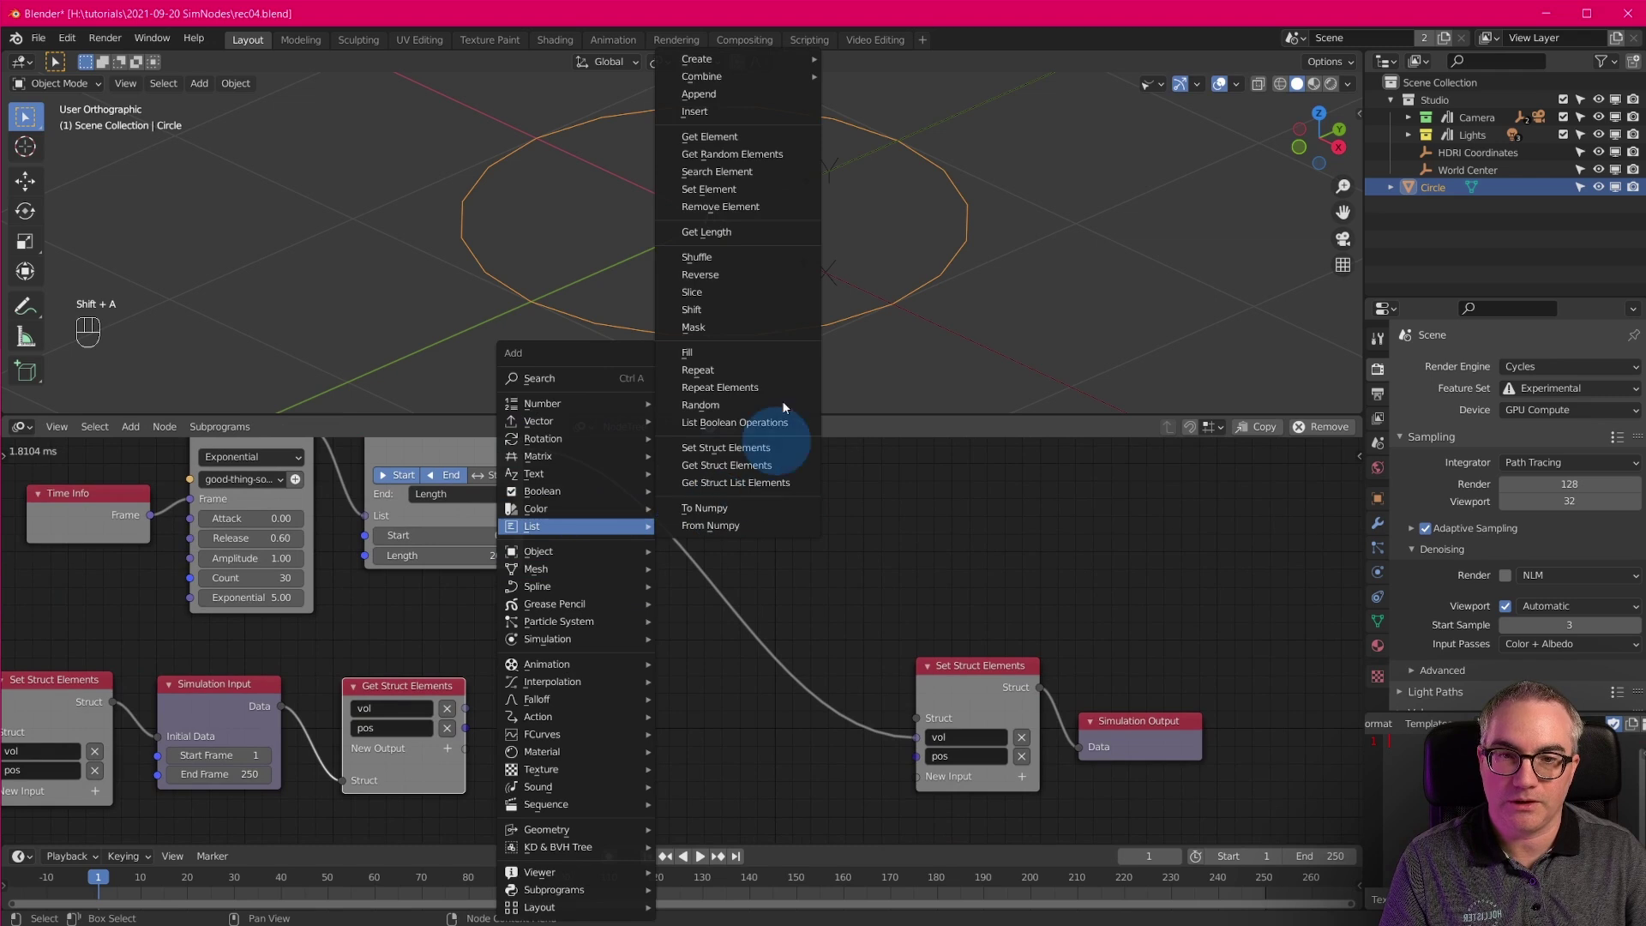
mouse_move(777, 75)
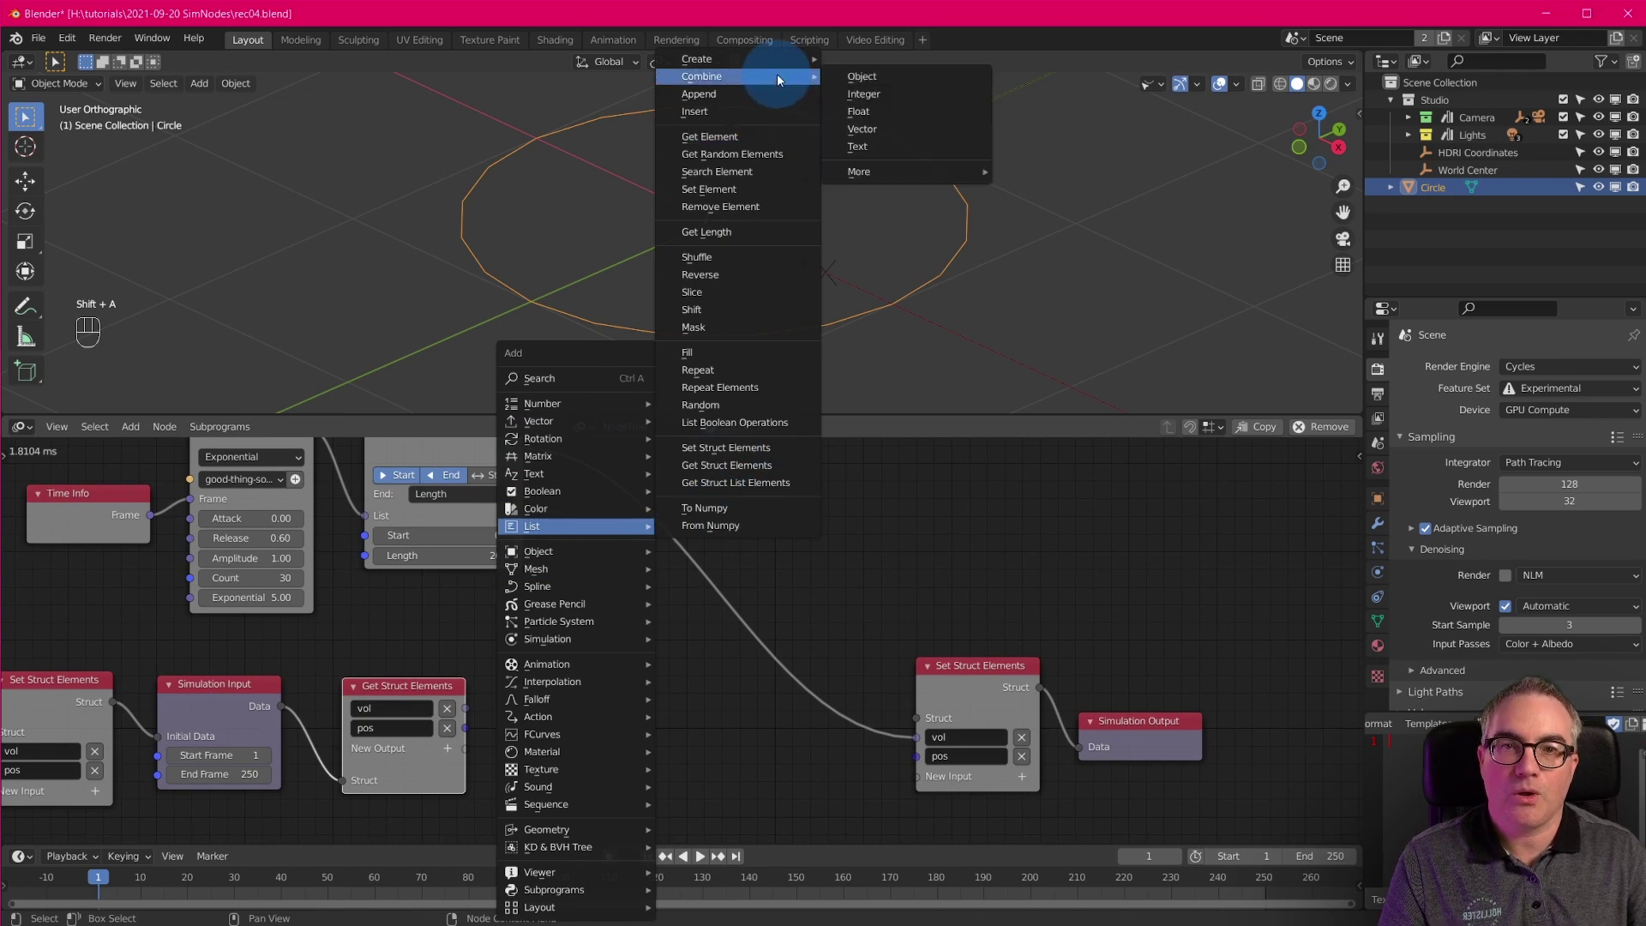
left_click(913, 120)
left_click(656, 544)
left_click_drag(656, 638, 464, 710)
left_click_drag(726, 566, 678, 542)
Attach a Viewer node to the Combine Float List output and play the animation to examine how the list develops.
scroll(677, 616, "down", 4)
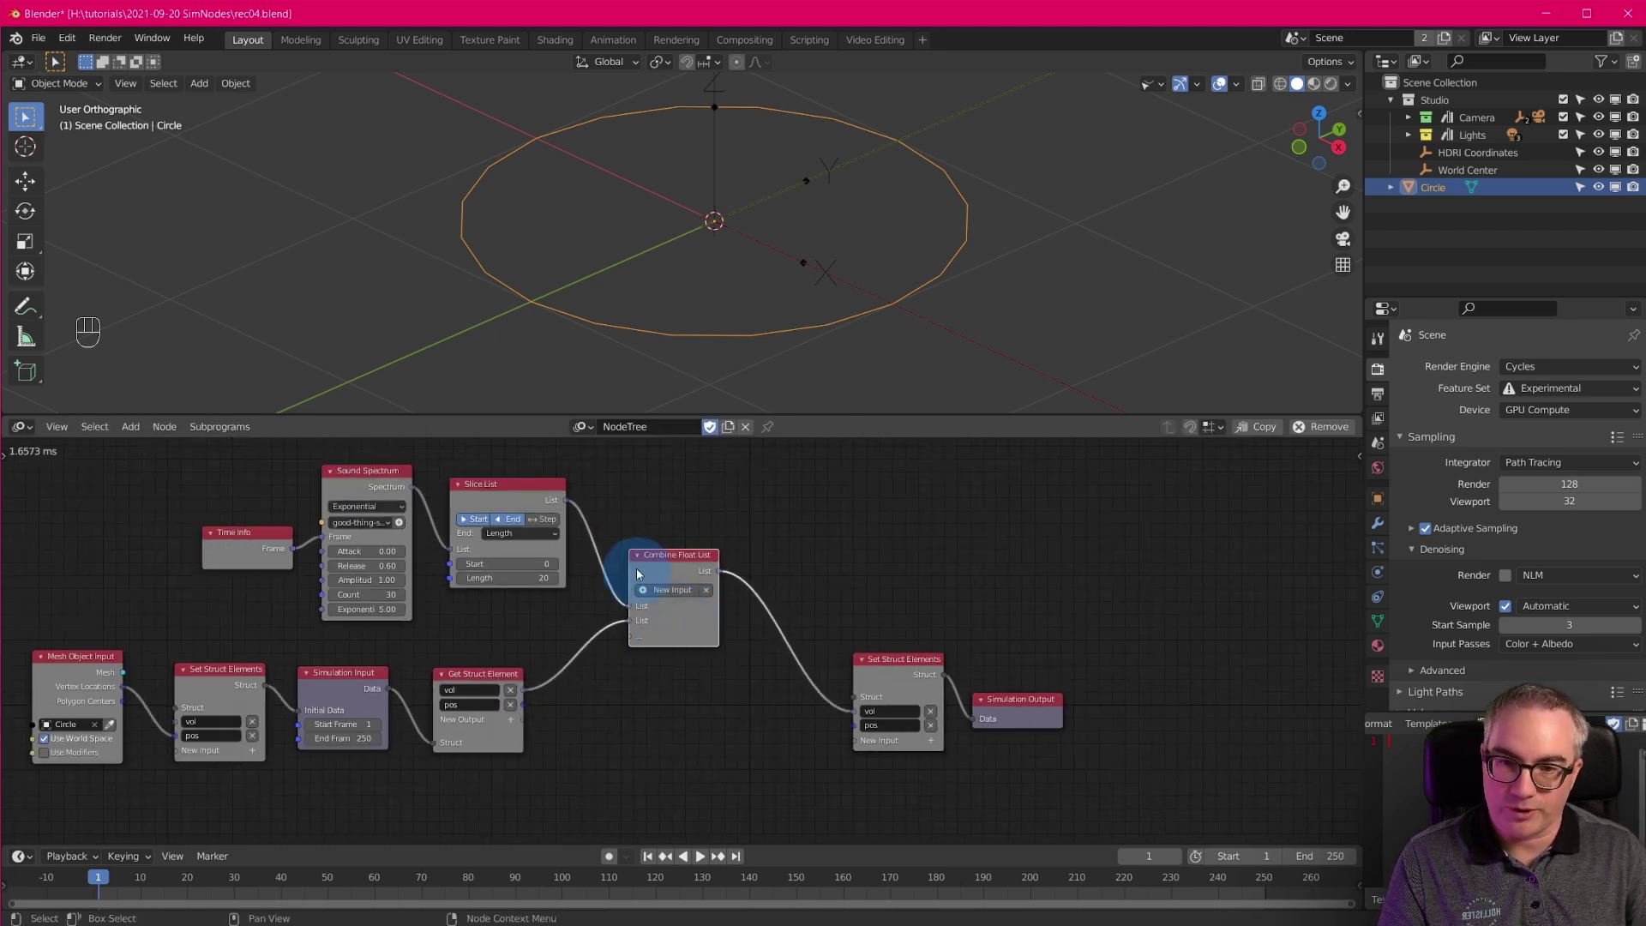
scroll(677, 616, "up", 3)
scroll(645, 671, "down", 1)
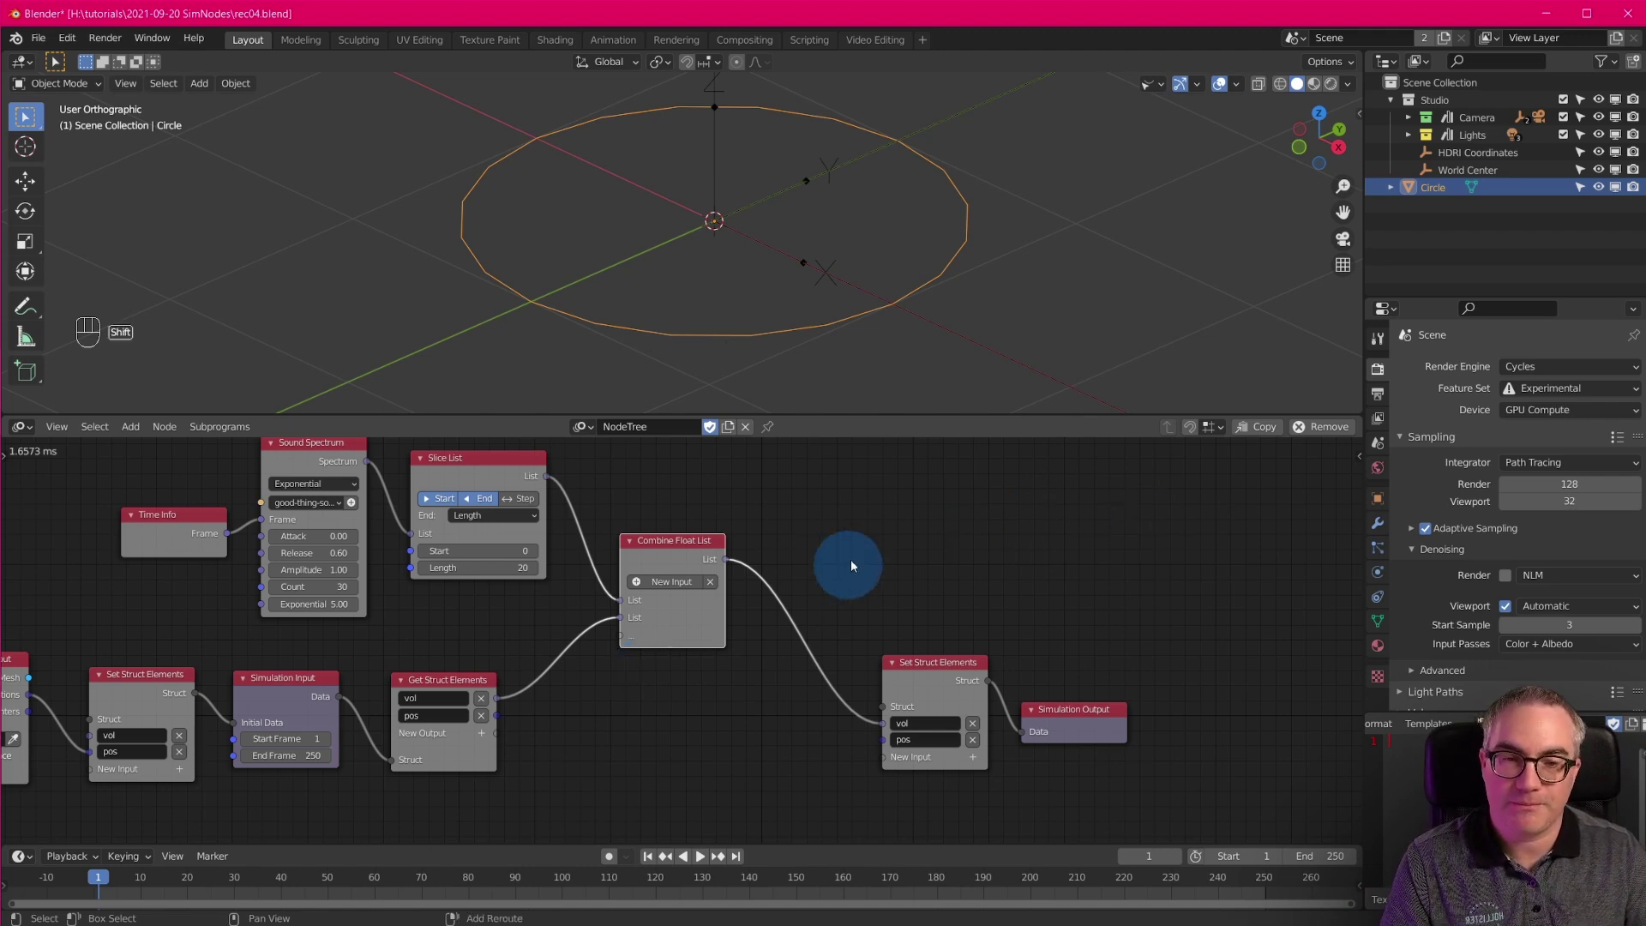
key("shift+a")
mouse_move(831, 439)
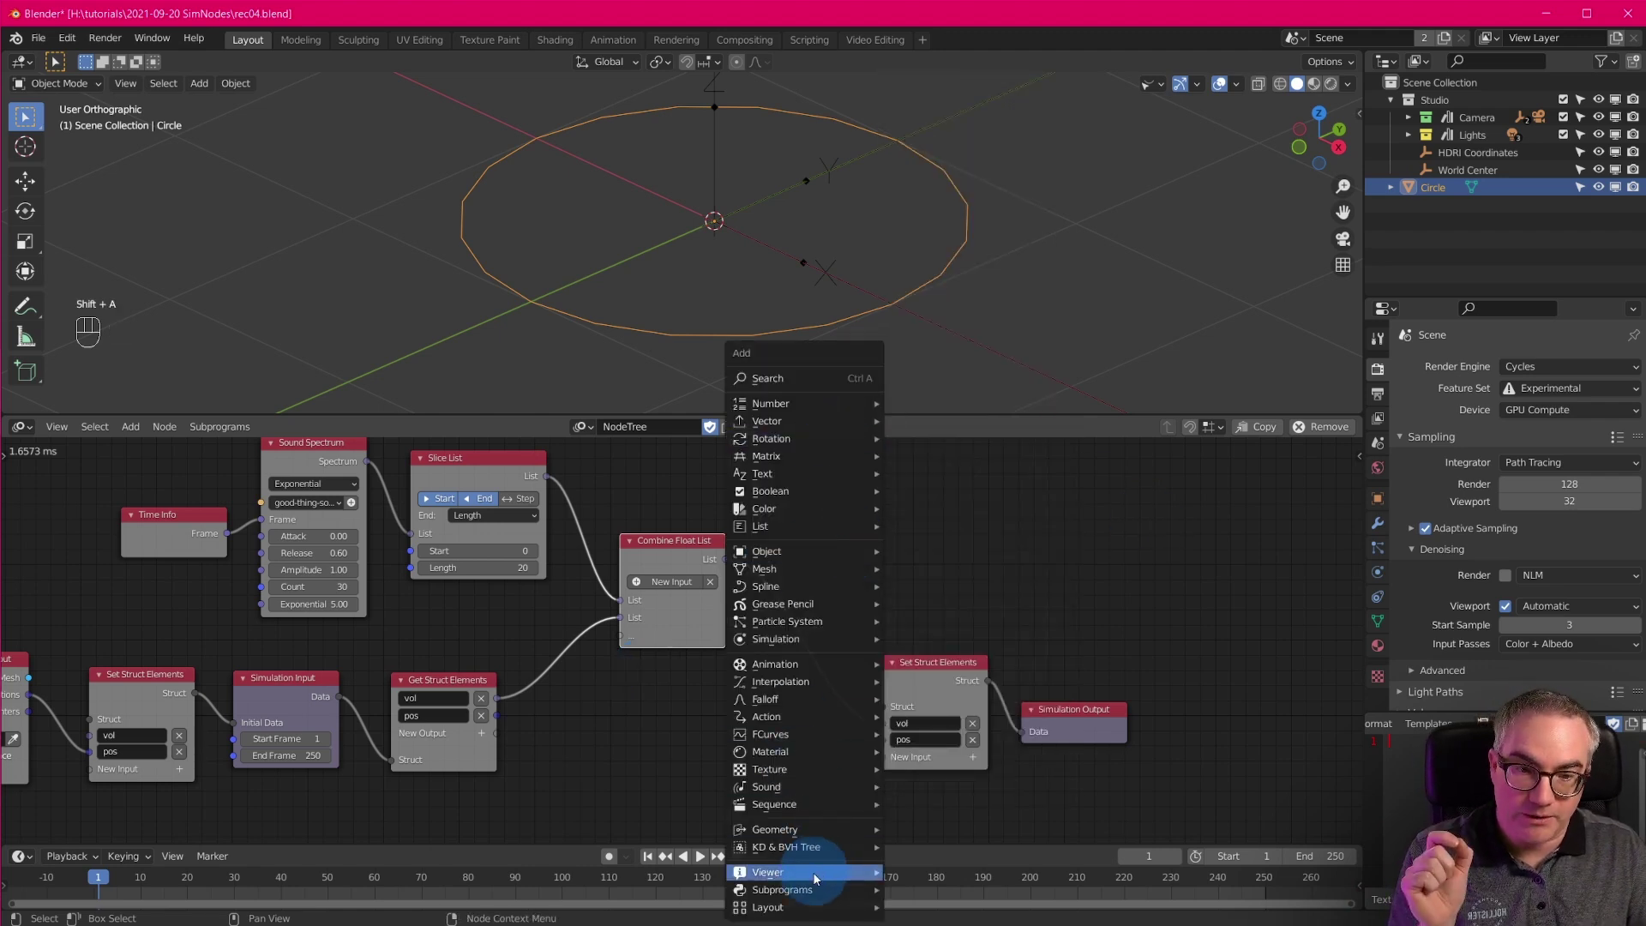
mouse_move(813, 872)
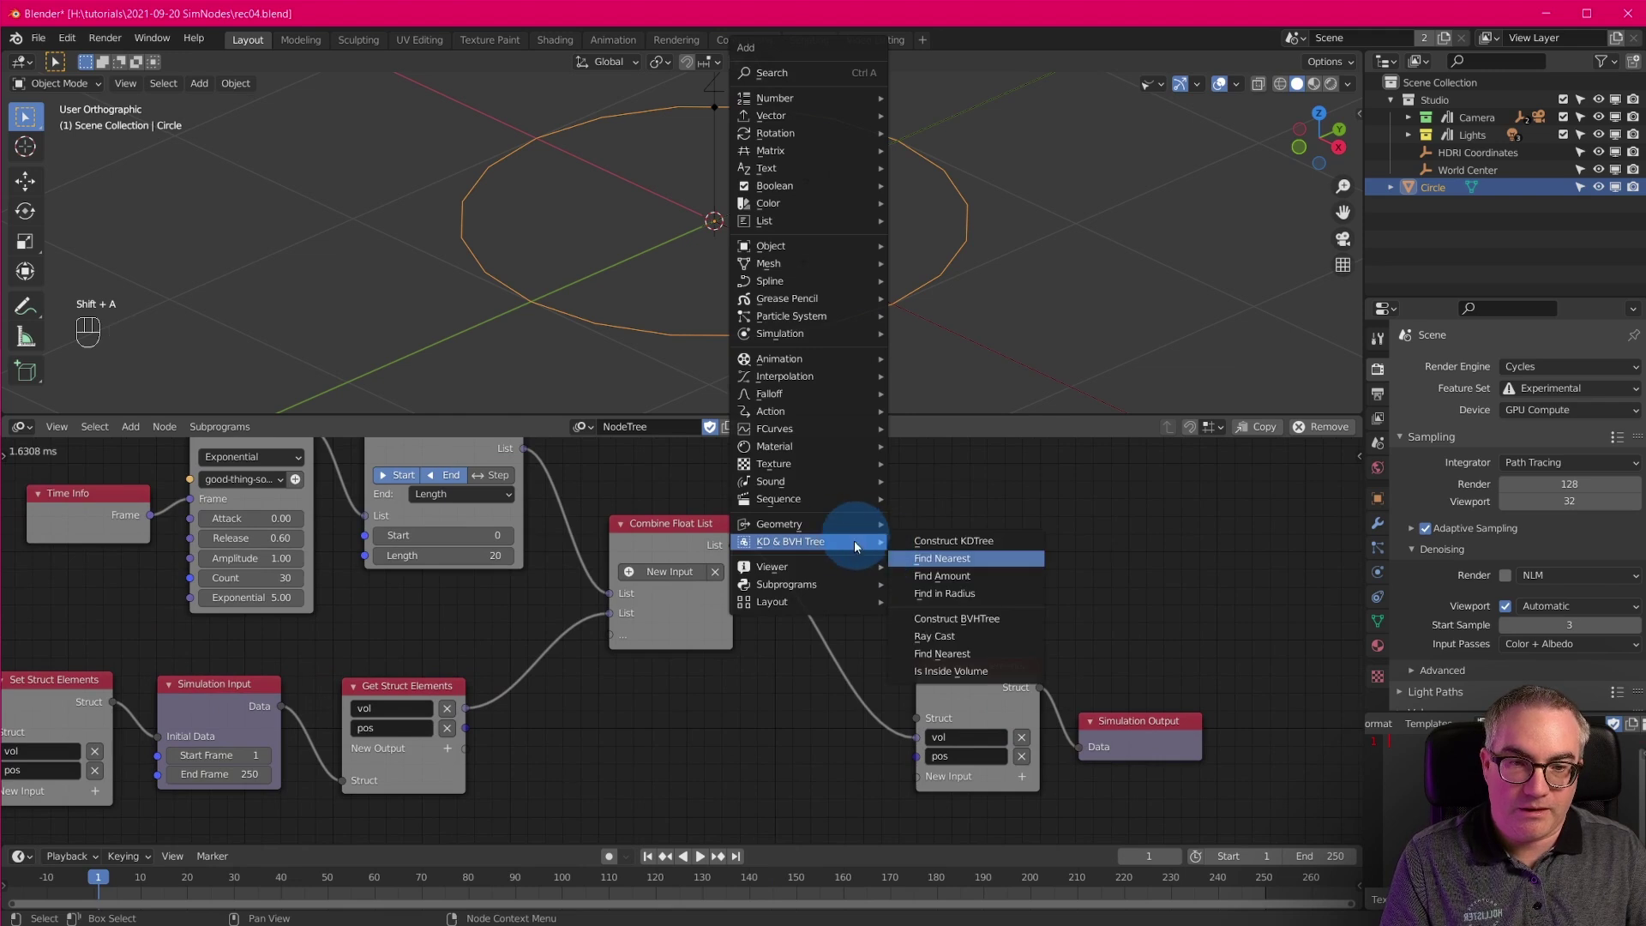
mouse_move(829, 569)
left_click(952, 565)
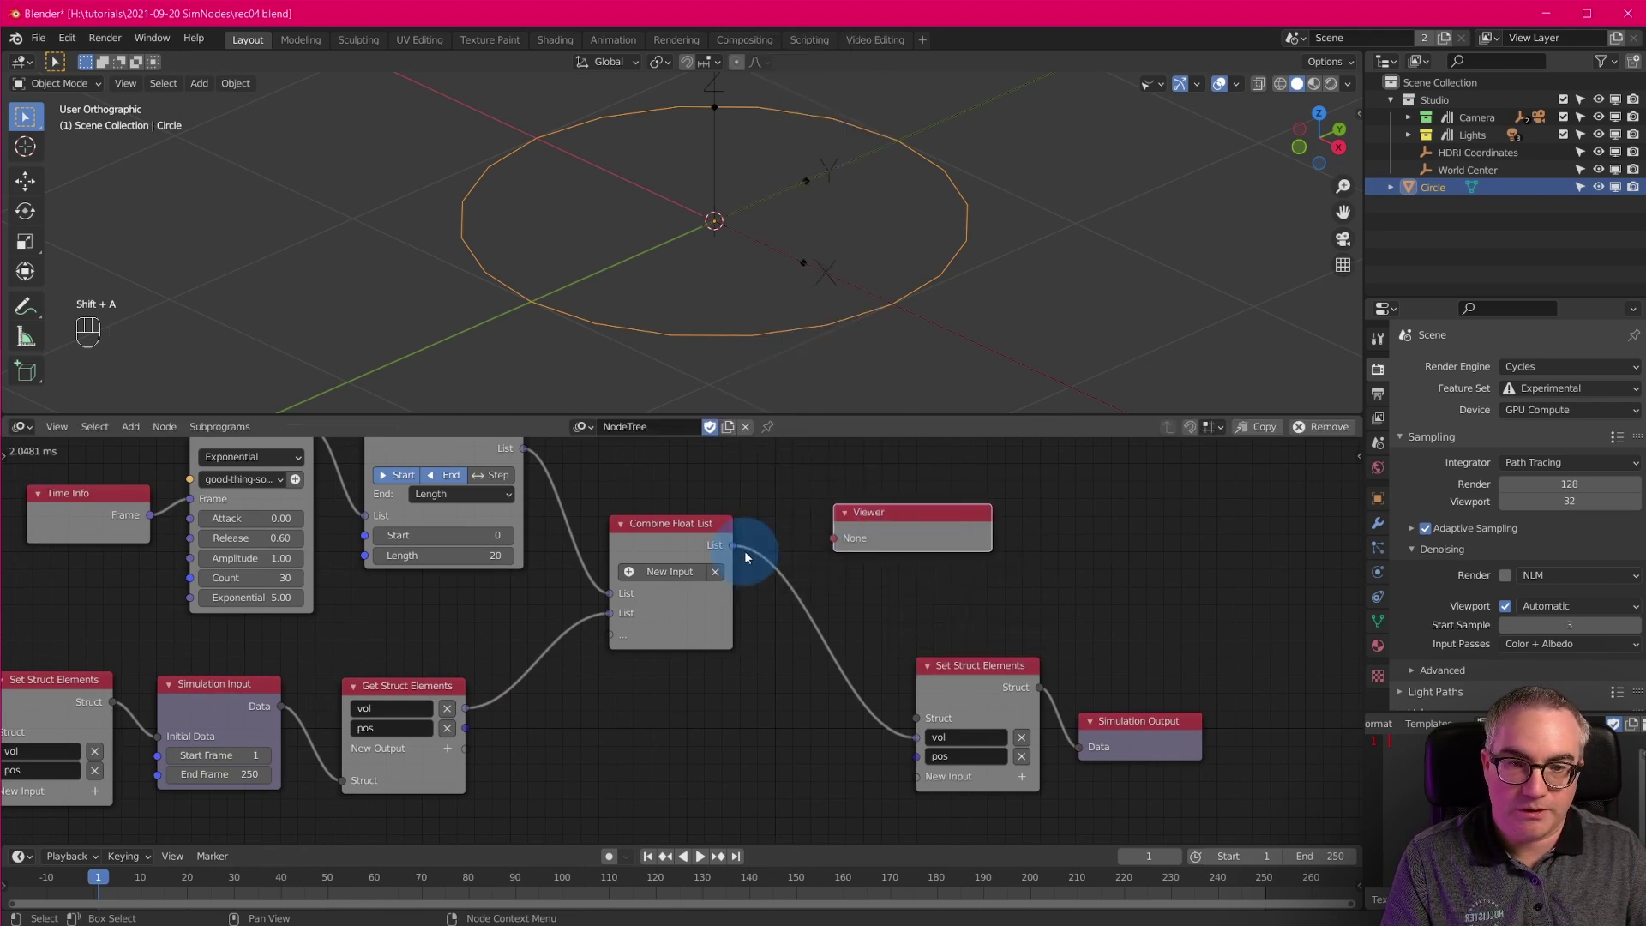
left_click(908, 501)
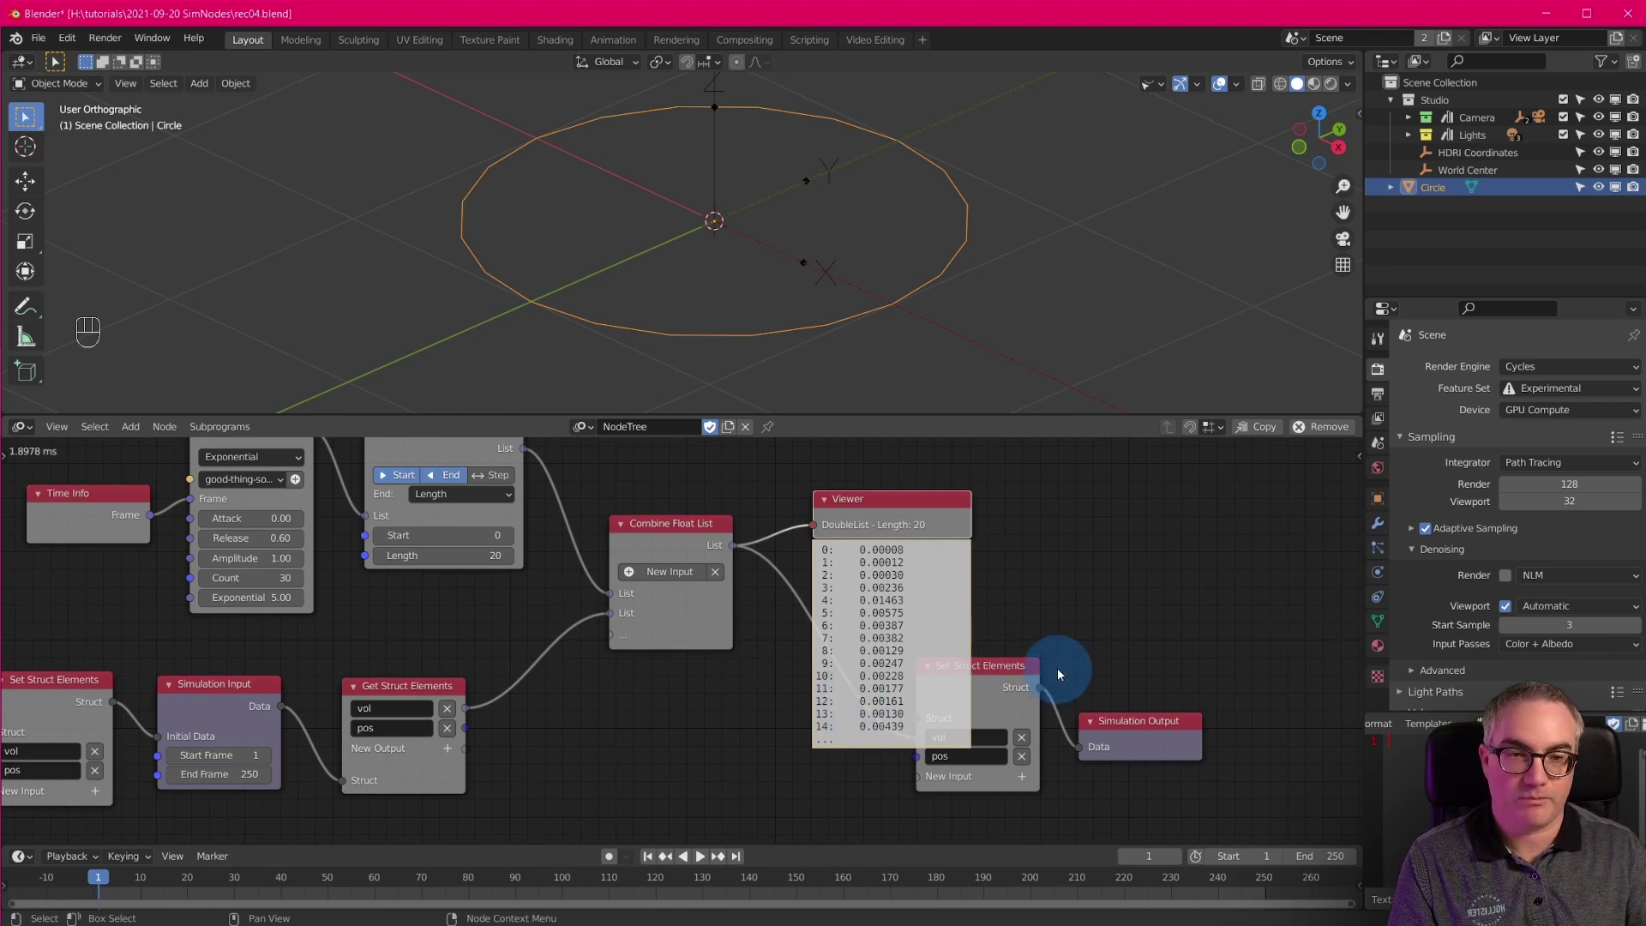
key("space")
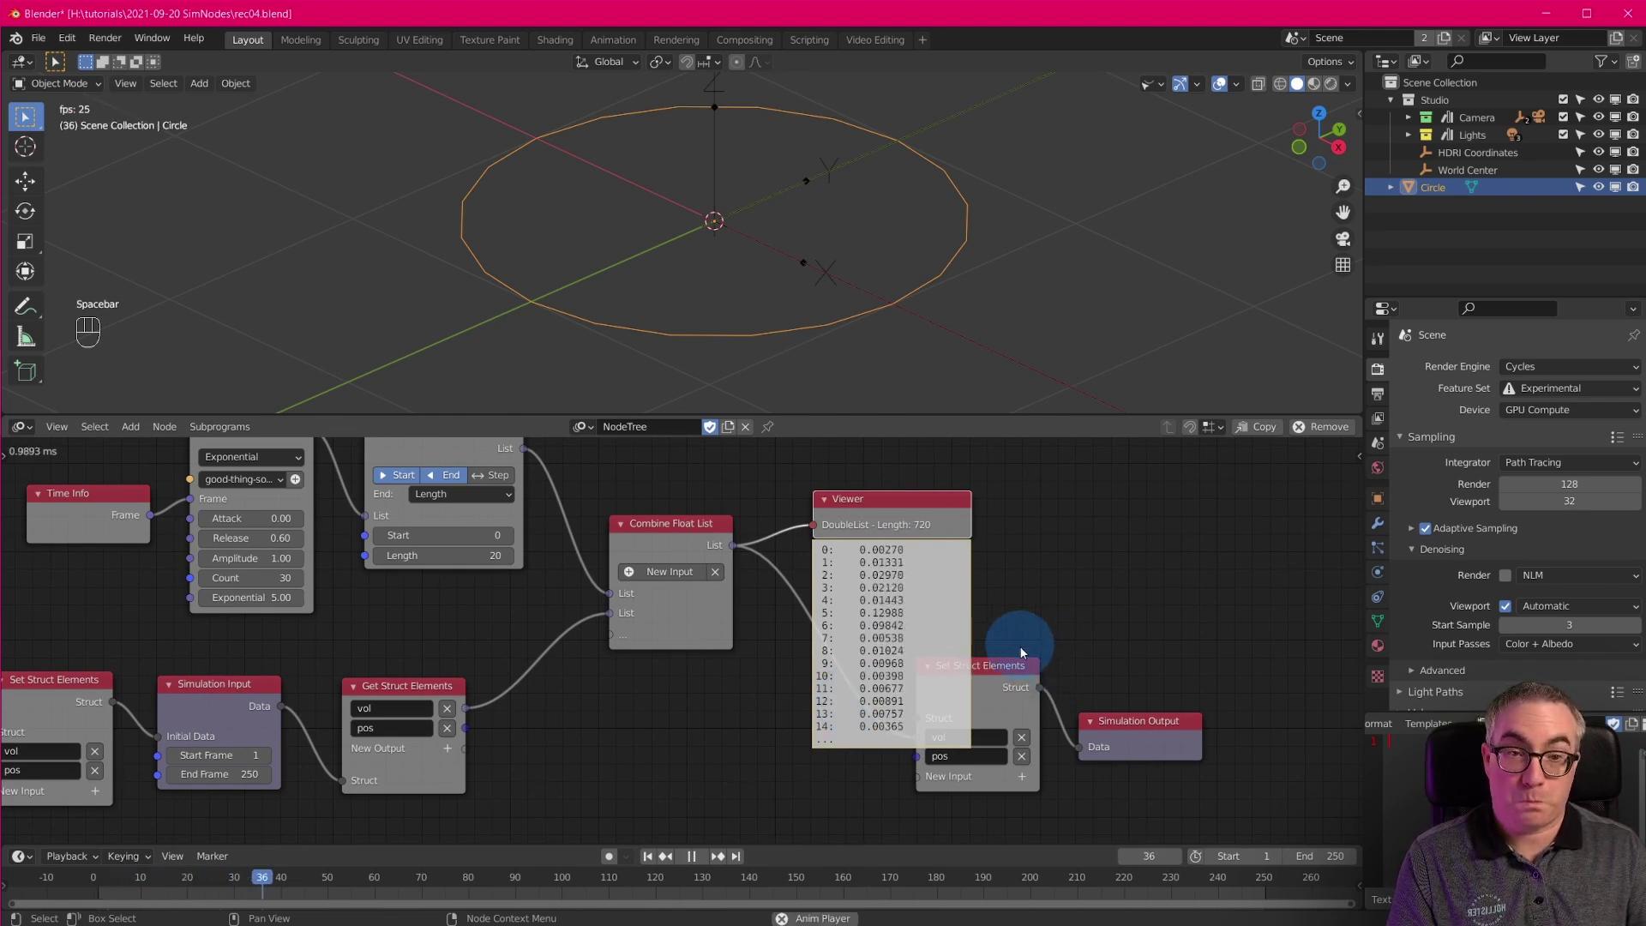
key("space")
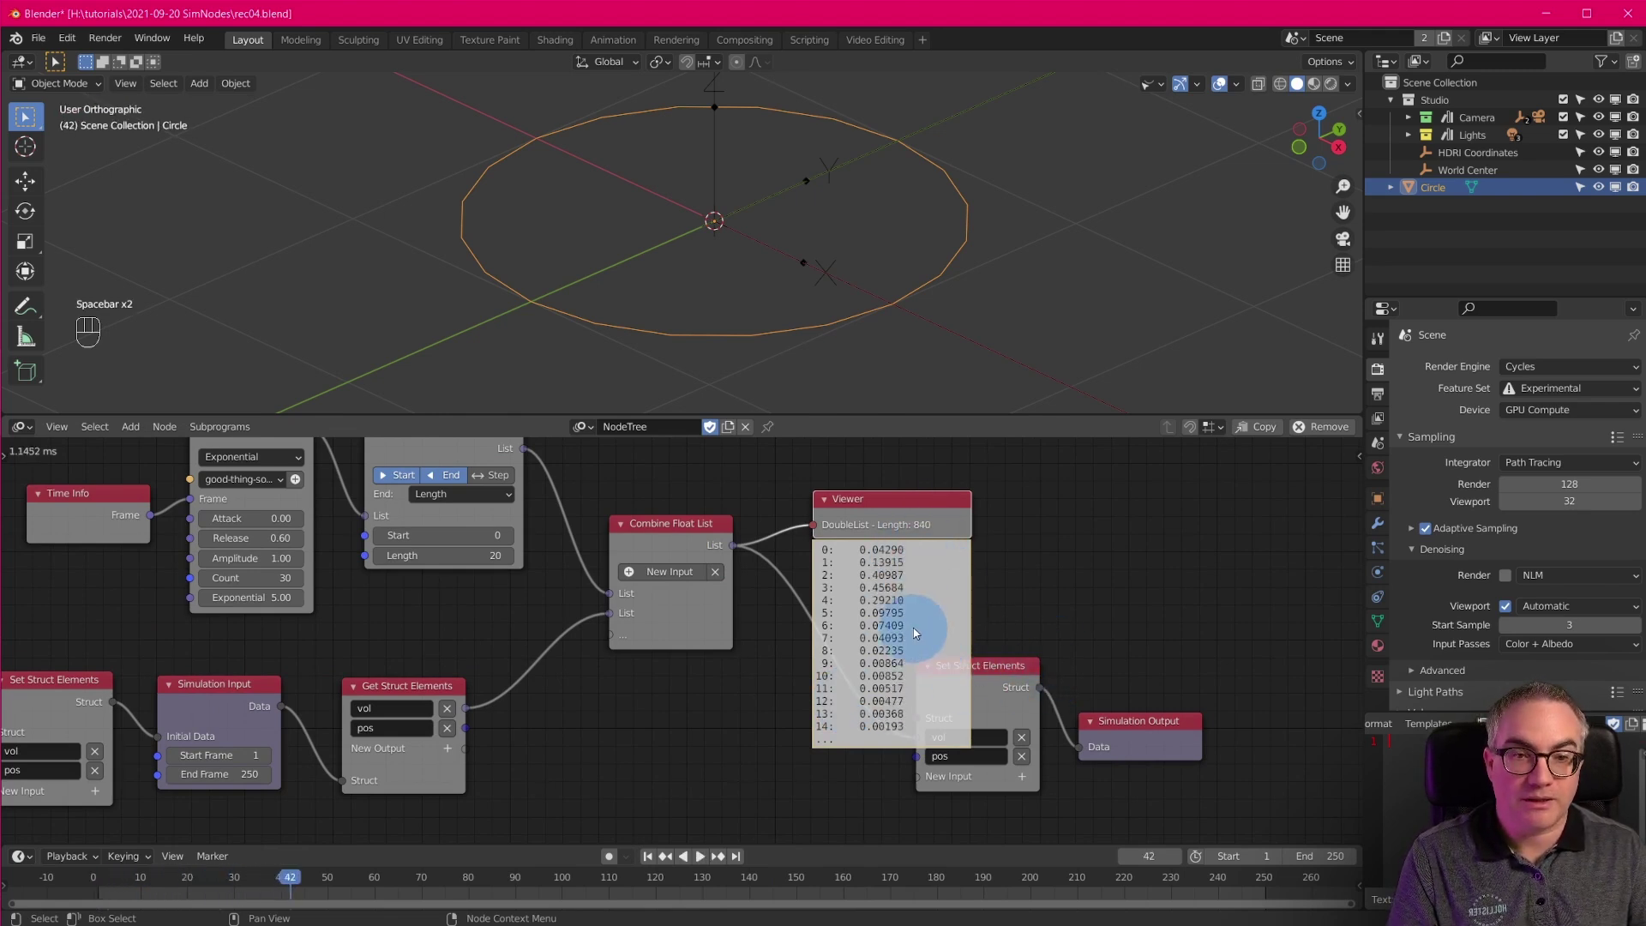
Delete the Viewer node from the Combine Float List output.
key("x")
scroll(866, 562, "down", 7)
middle_click_drag(772, 676, 804, 652)
scroll(807, 662, "up", 2)
scroll(806, 664, "up", 1)
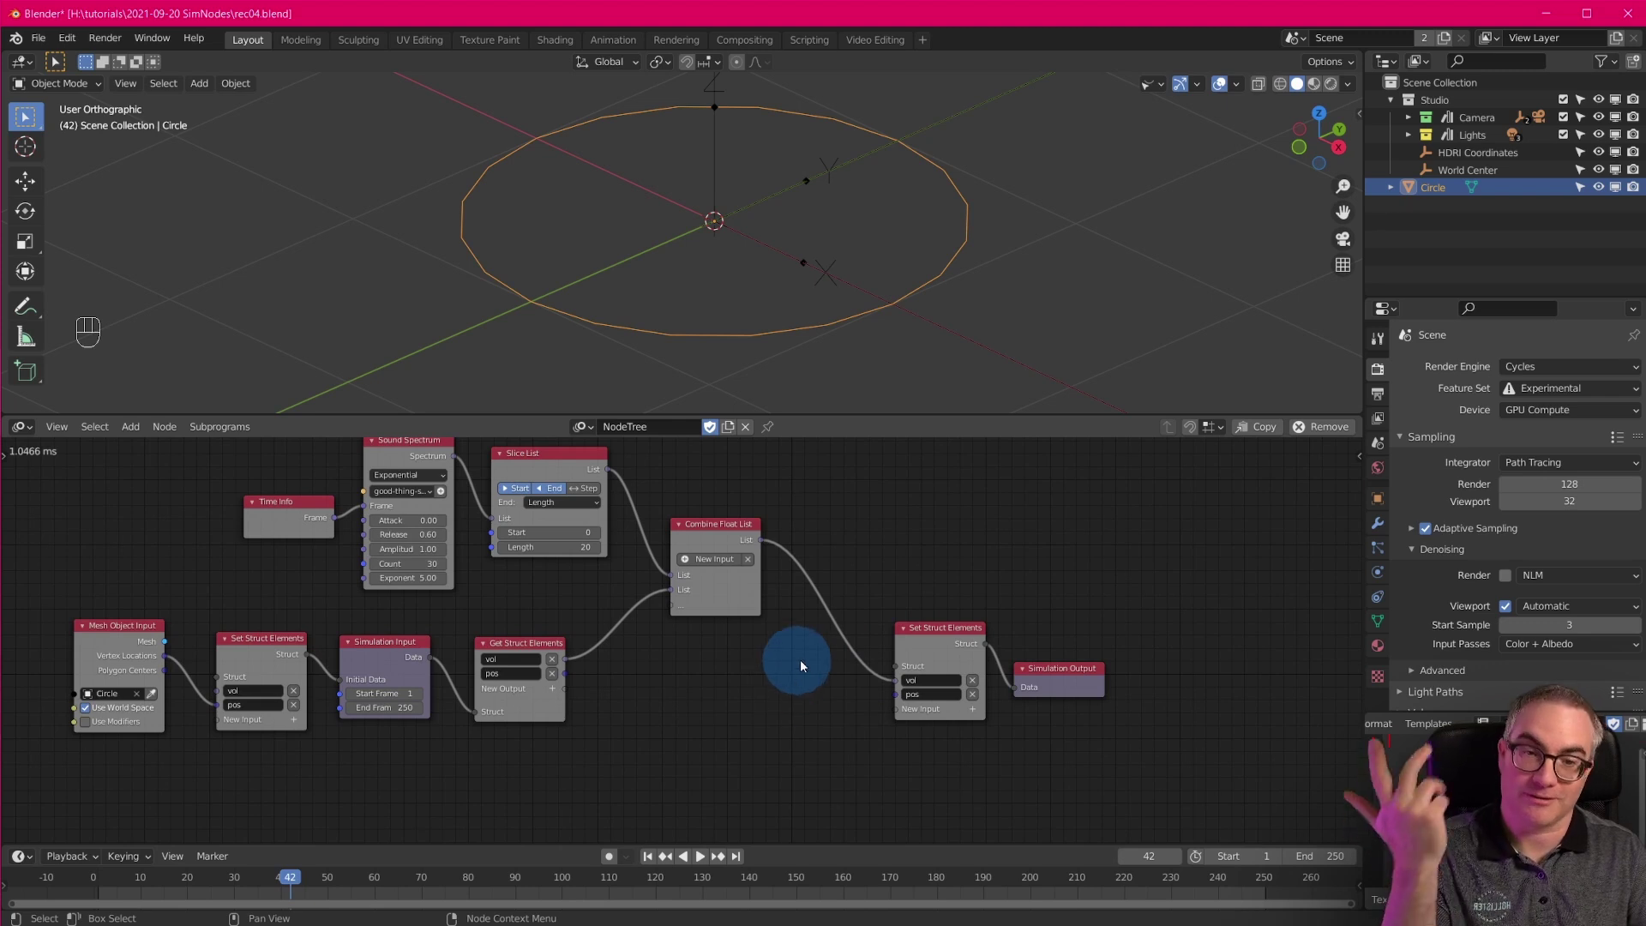
scroll(728, 651, "up", 1)
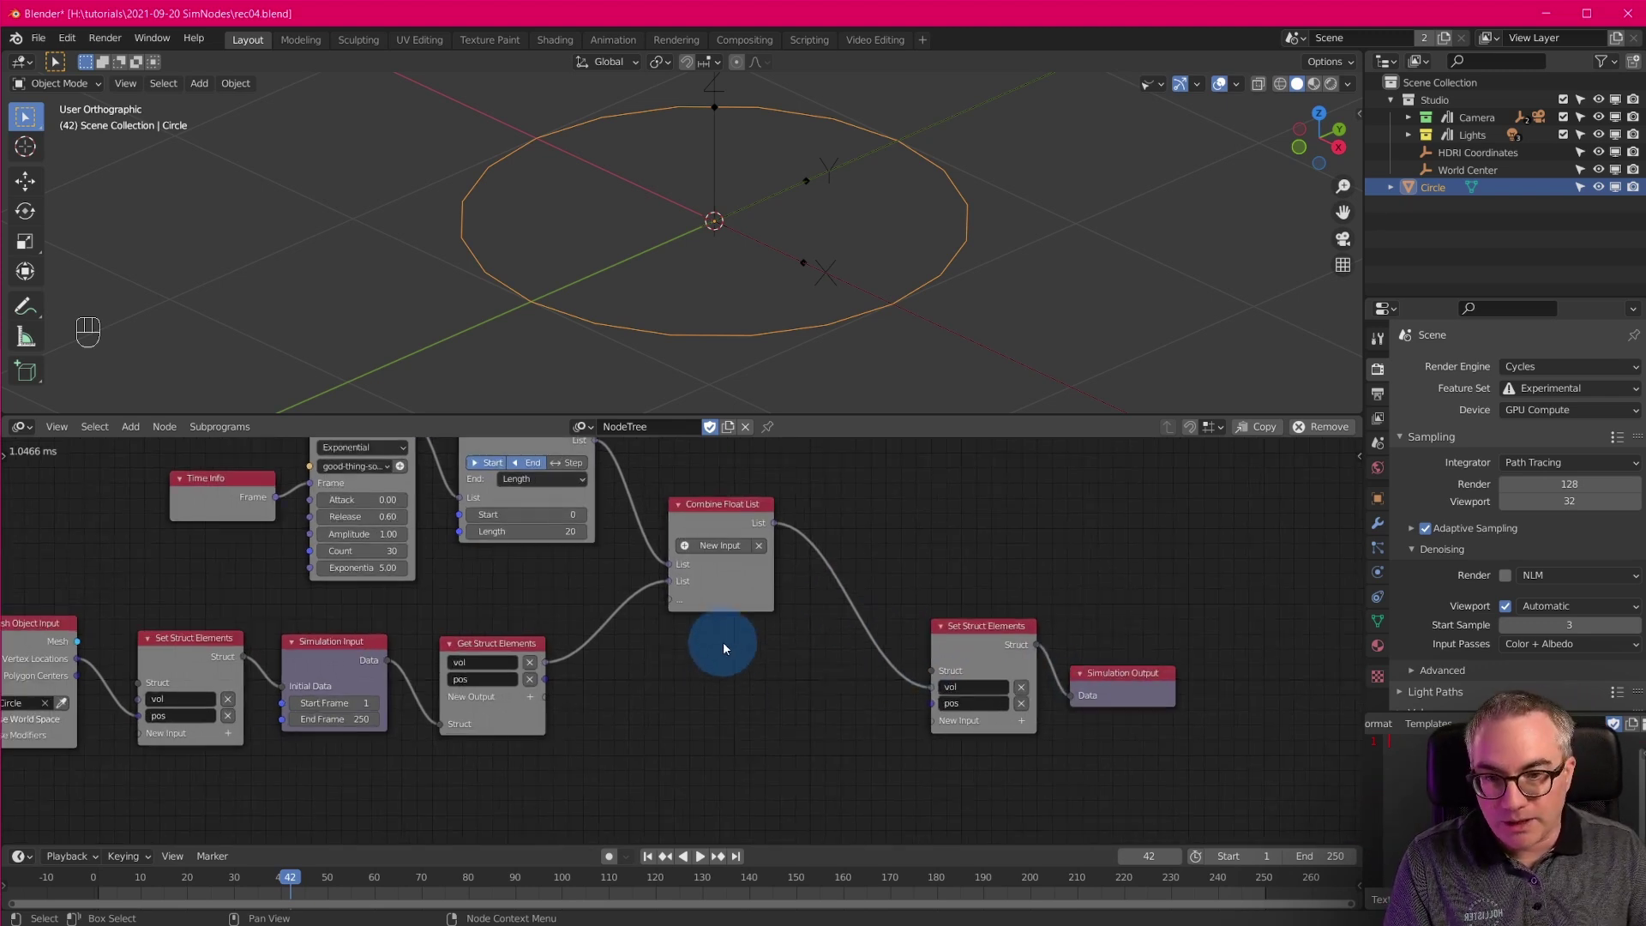
middle_click_drag(723, 642, 700, 673)
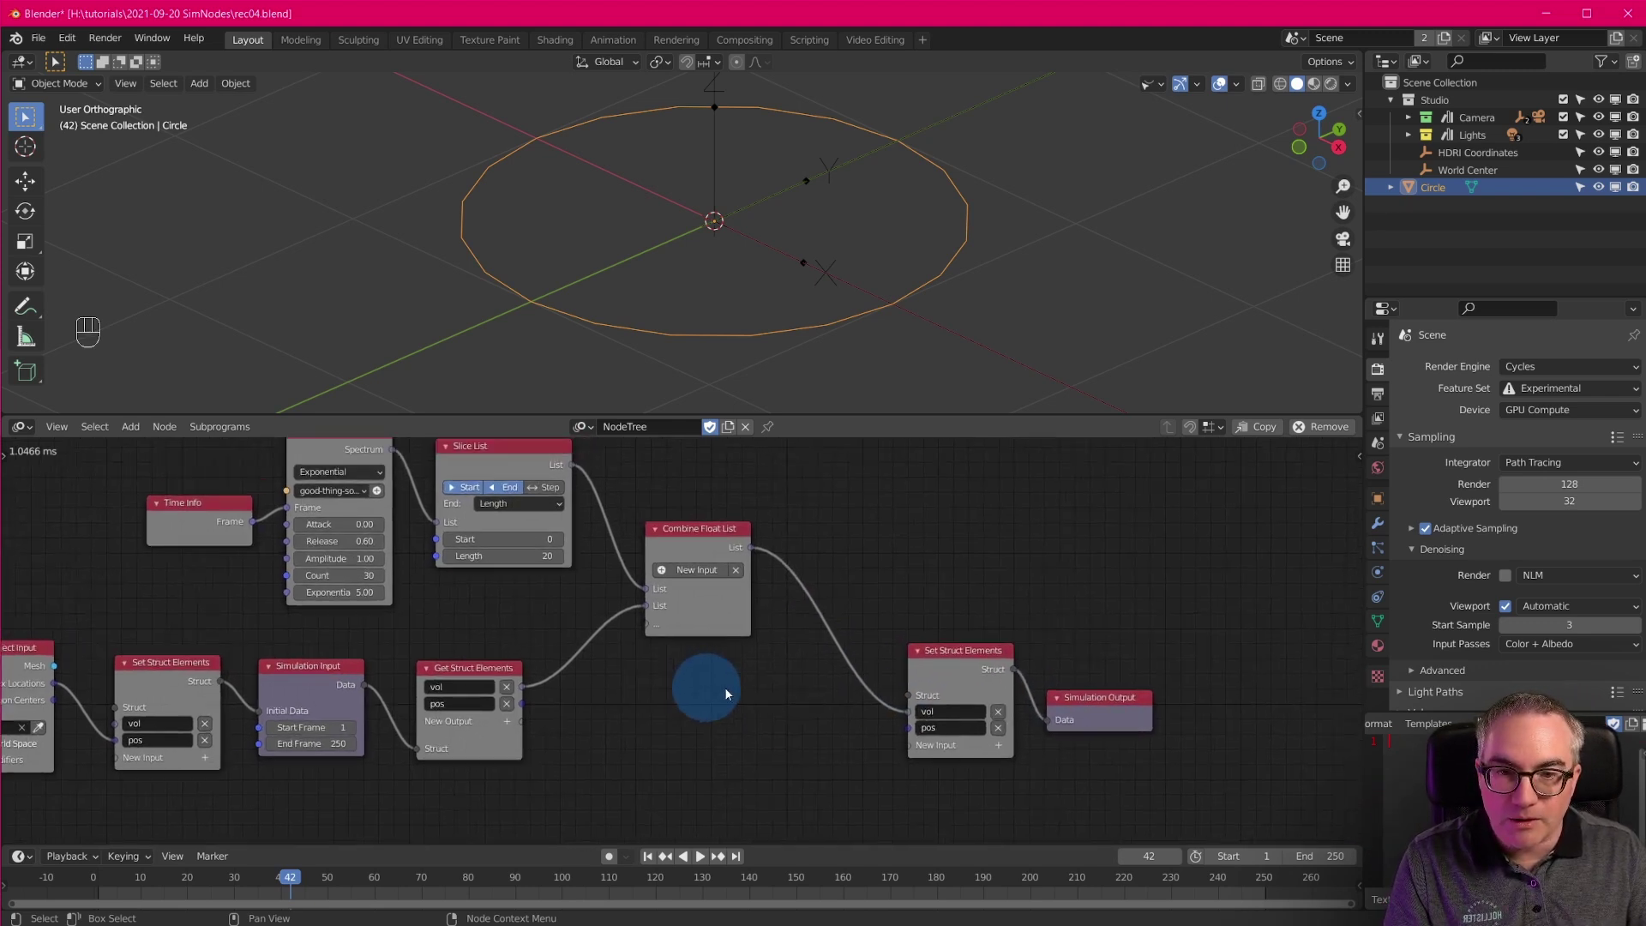
Move the last Set Struct Elements and Simulation Output nodes farther away and connect Get Struct Elements' pos output to the pos input.
left_click_drag(938, 616, 1104, 772)
key("g")
left_click(1269, 775)
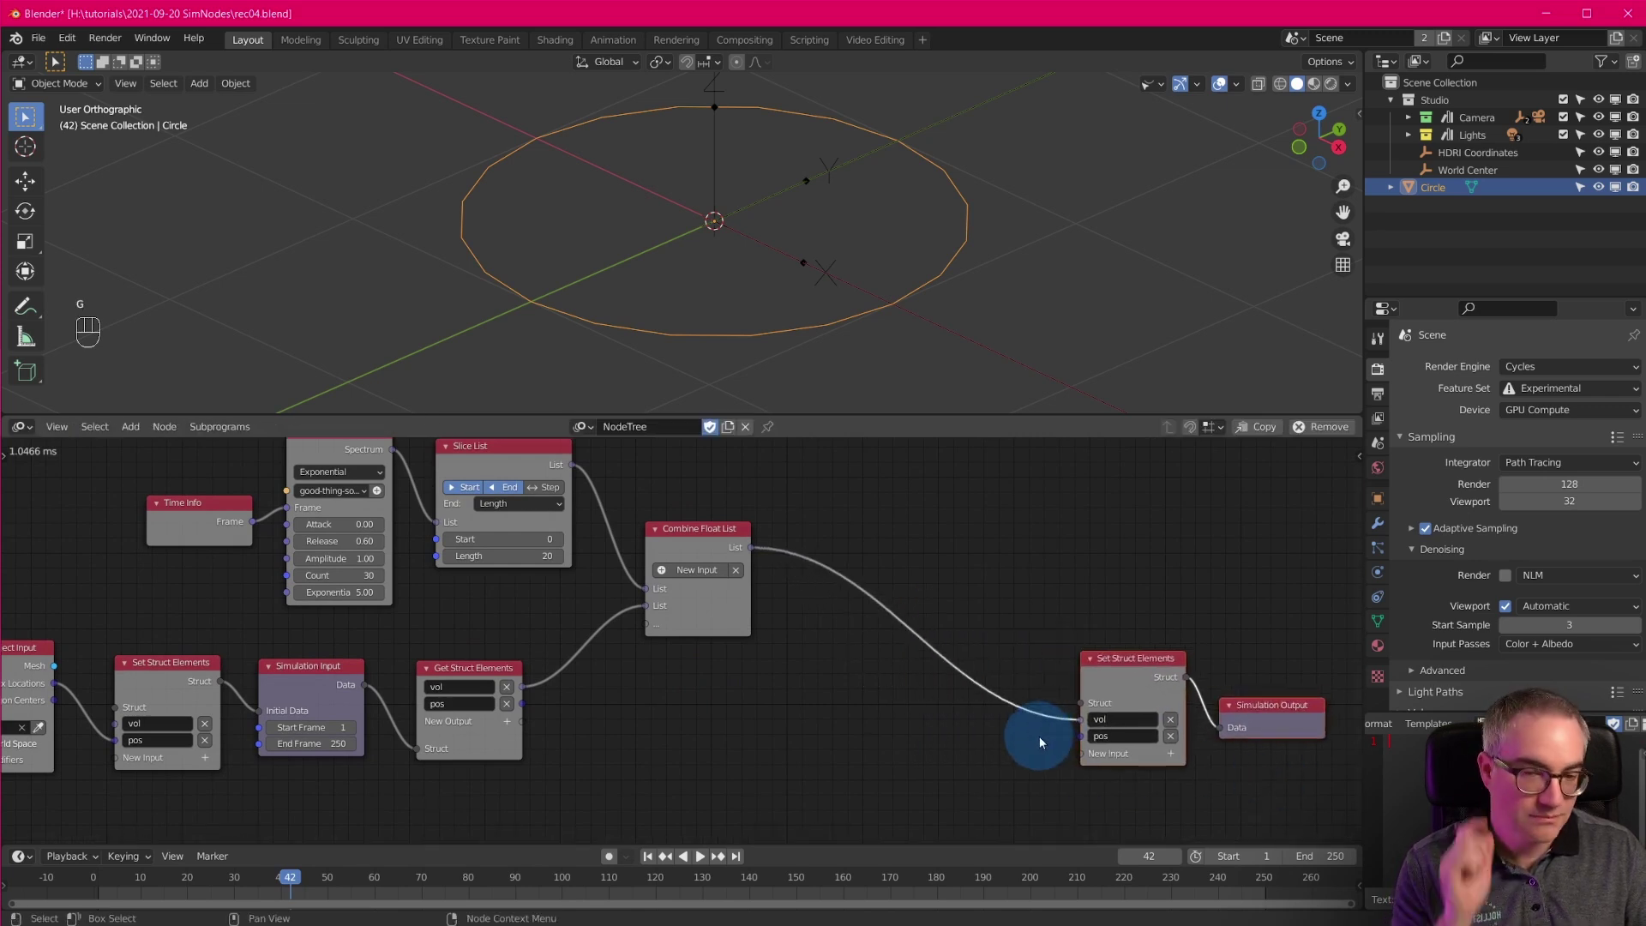
middle_click_drag(682, 744, 643, 662)
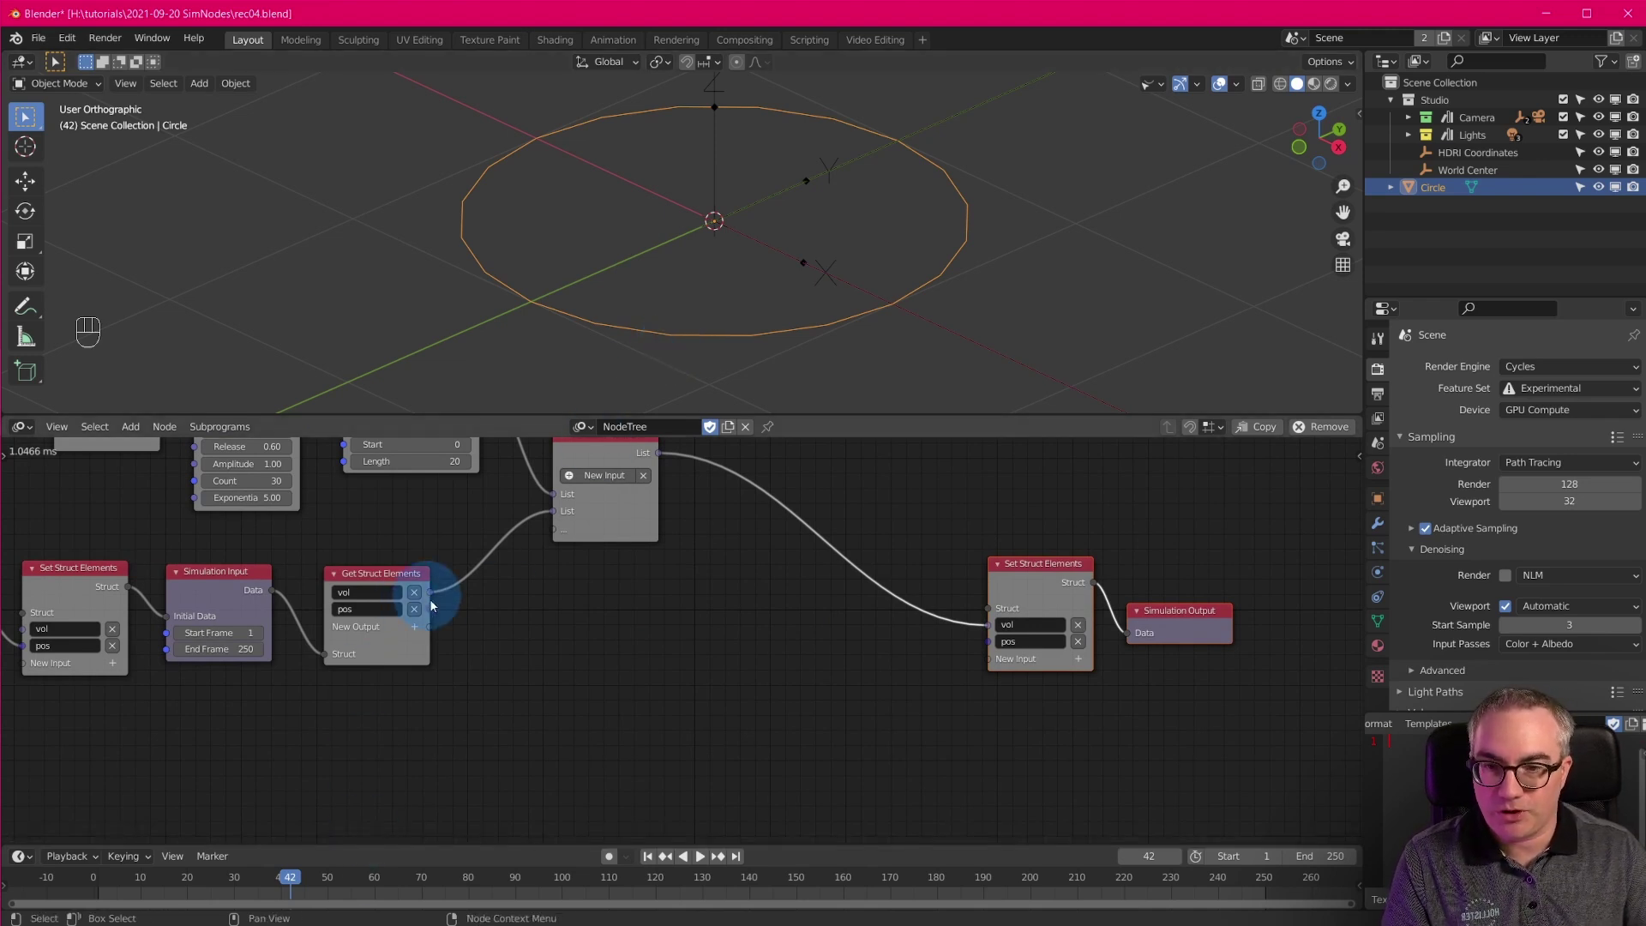
left_click_drag(428, 610, 600, 635)
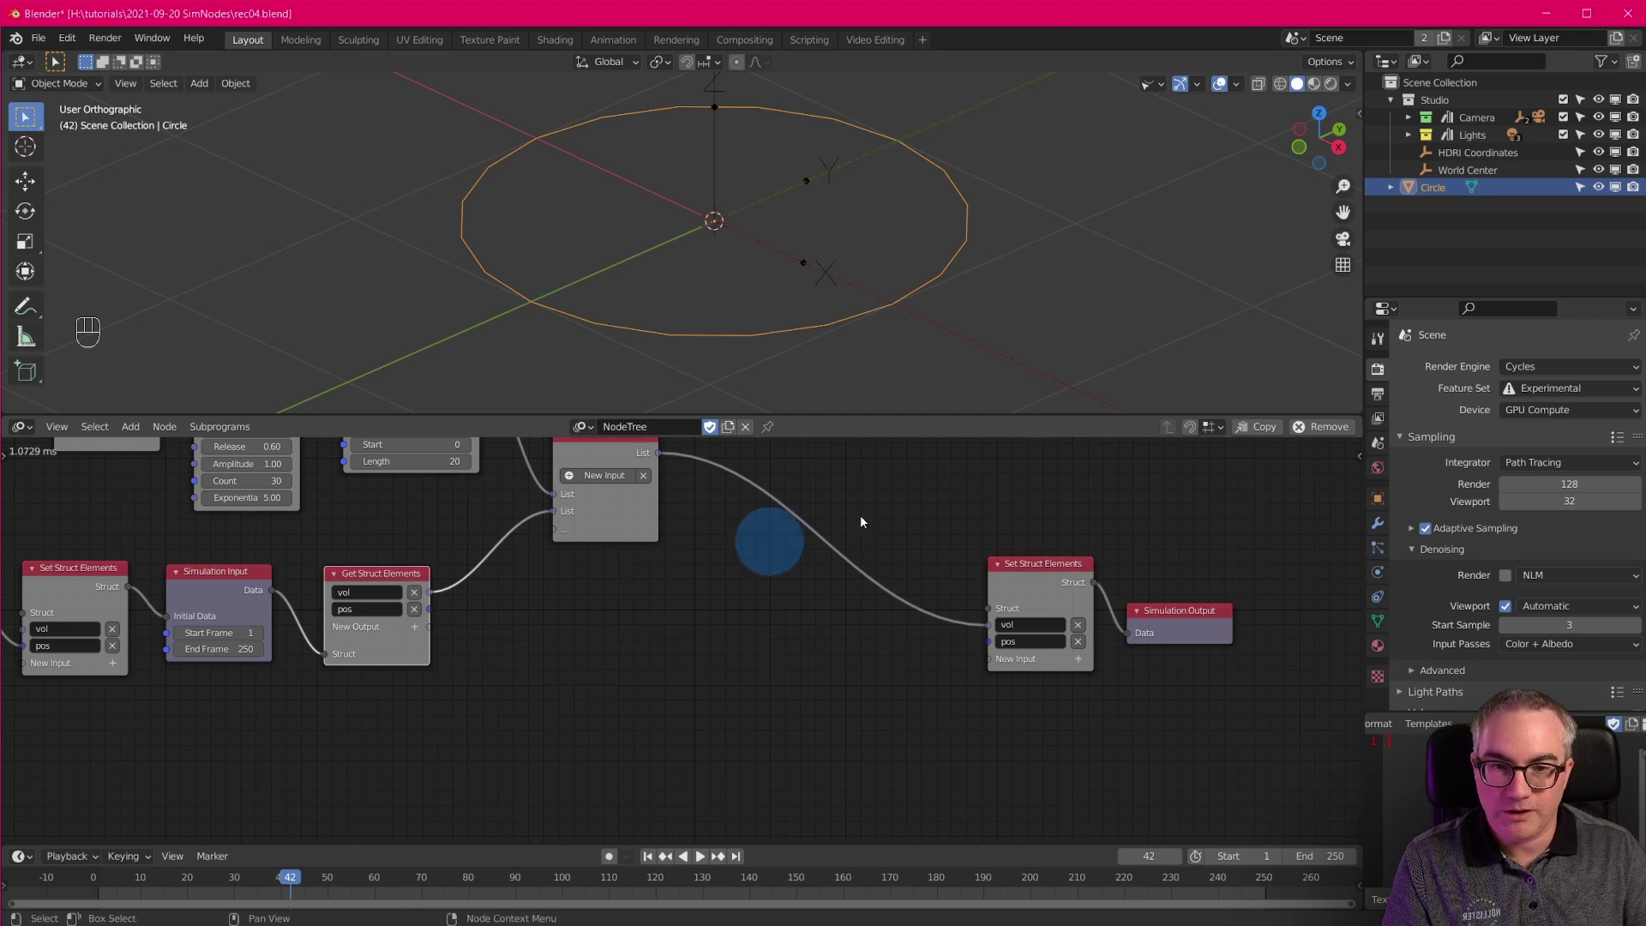
mouse_move(707, 693)
middle_mouse_down()
mouse_move(713, 632)
mouse_move(717, 665)
middle_mouse_up()
left_click_drag(437, 568, 1020, 600)
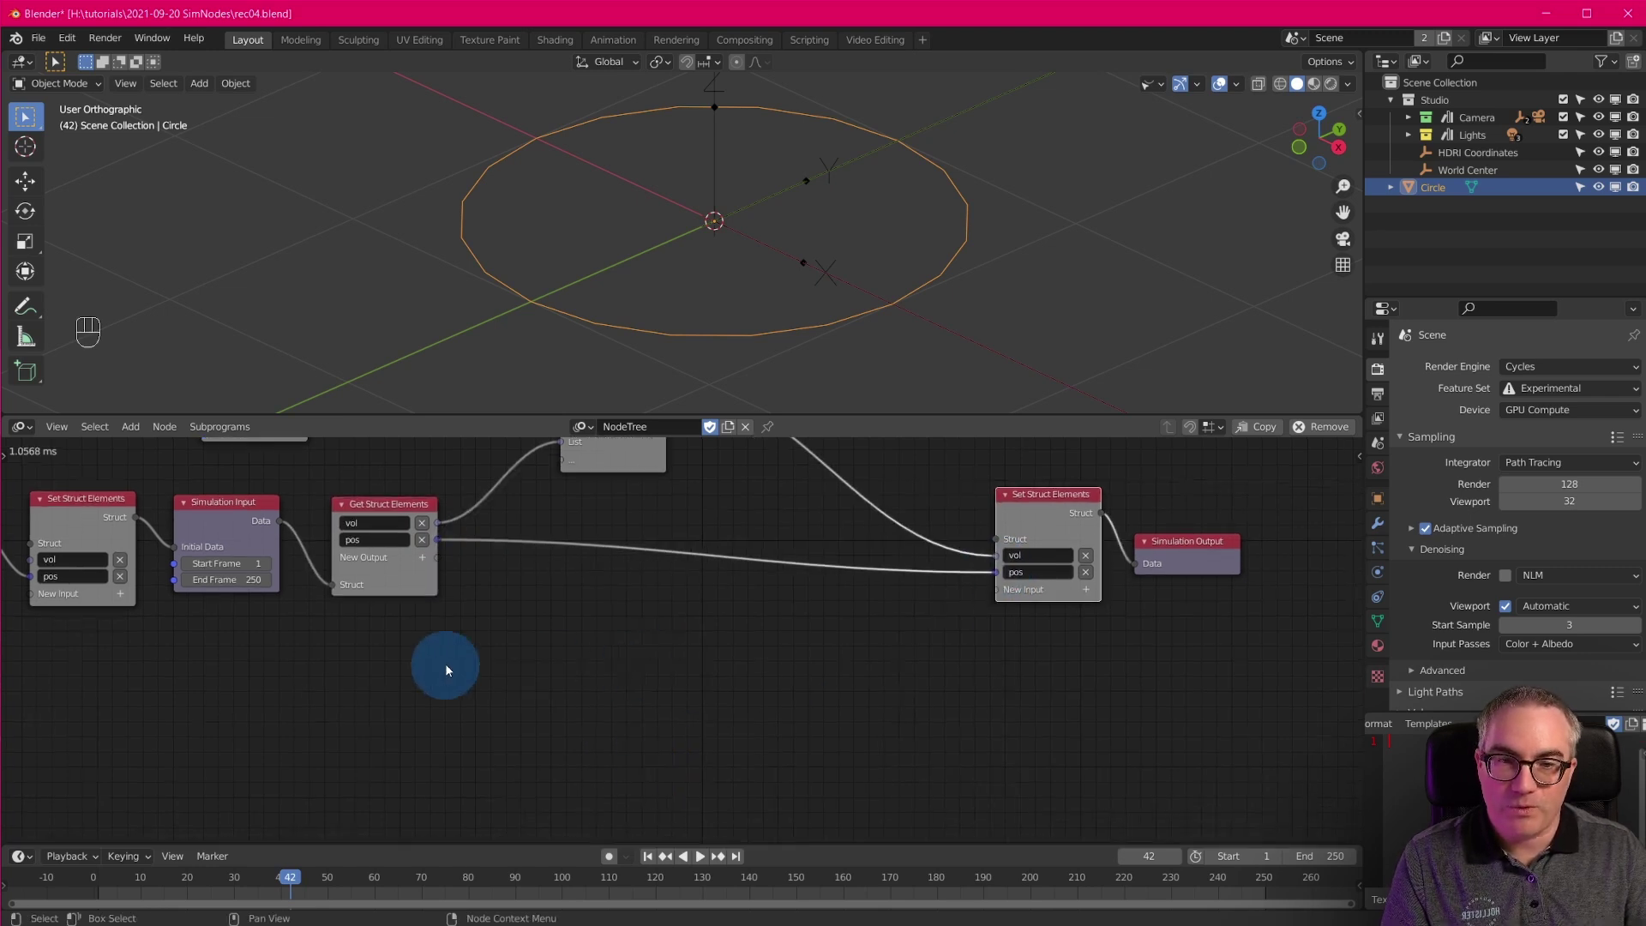
Add a Loop Input node below the simulation nodes and give it a Vector List iterator.
scroll(445, 665, "up", 1)
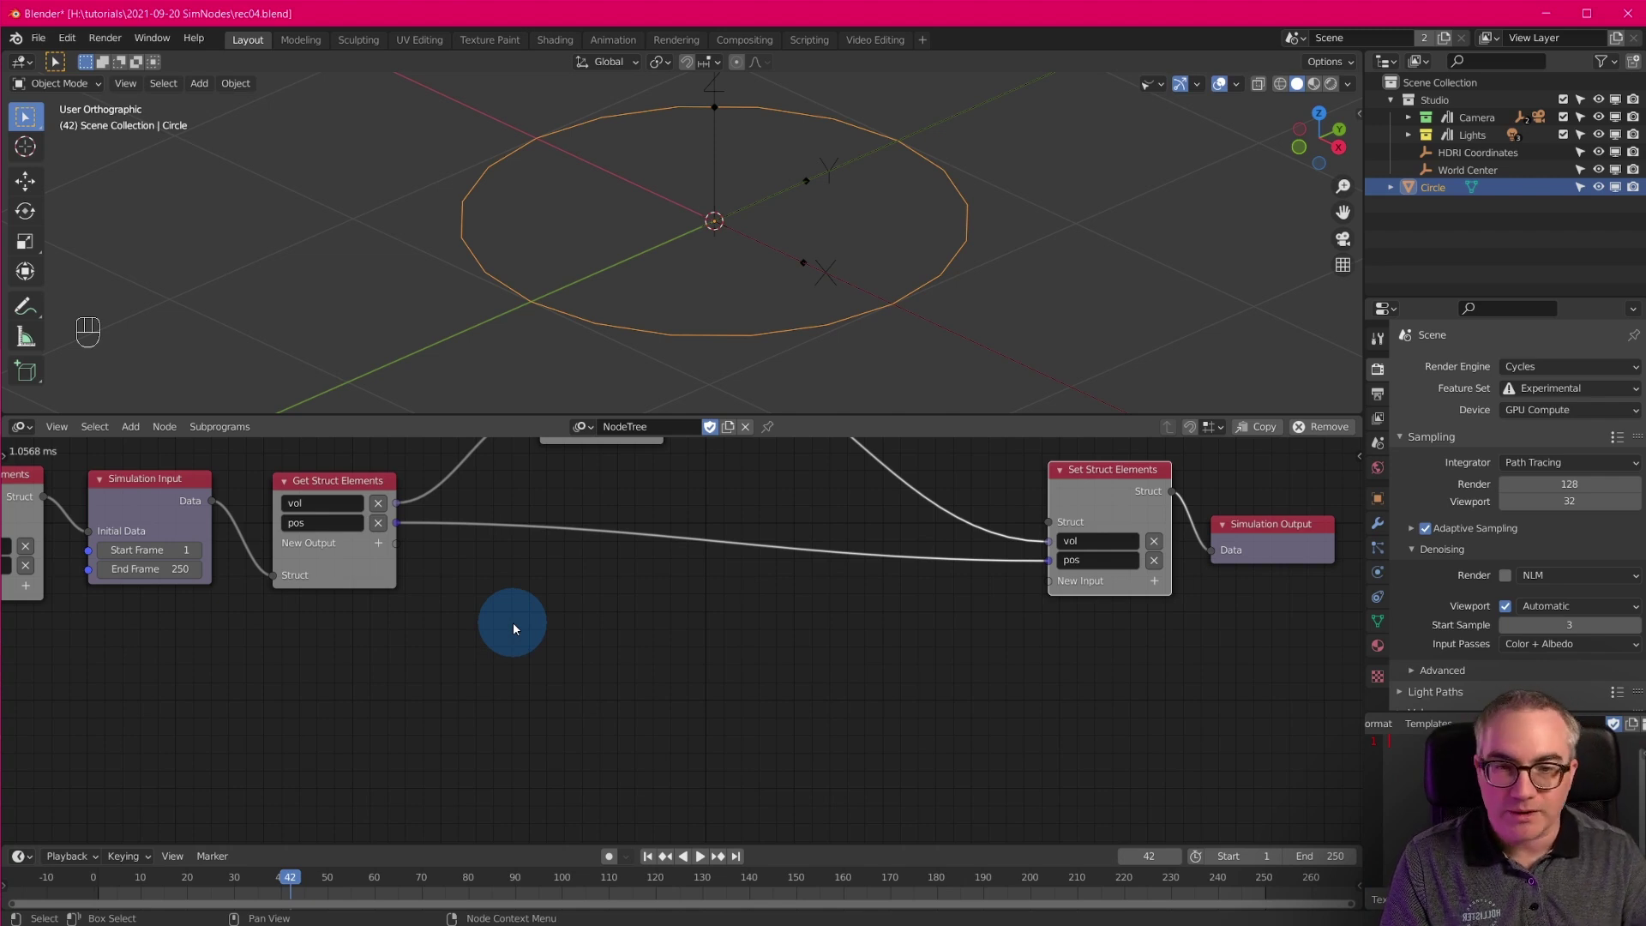
key("shift+a")
mouse_move(605, 707)
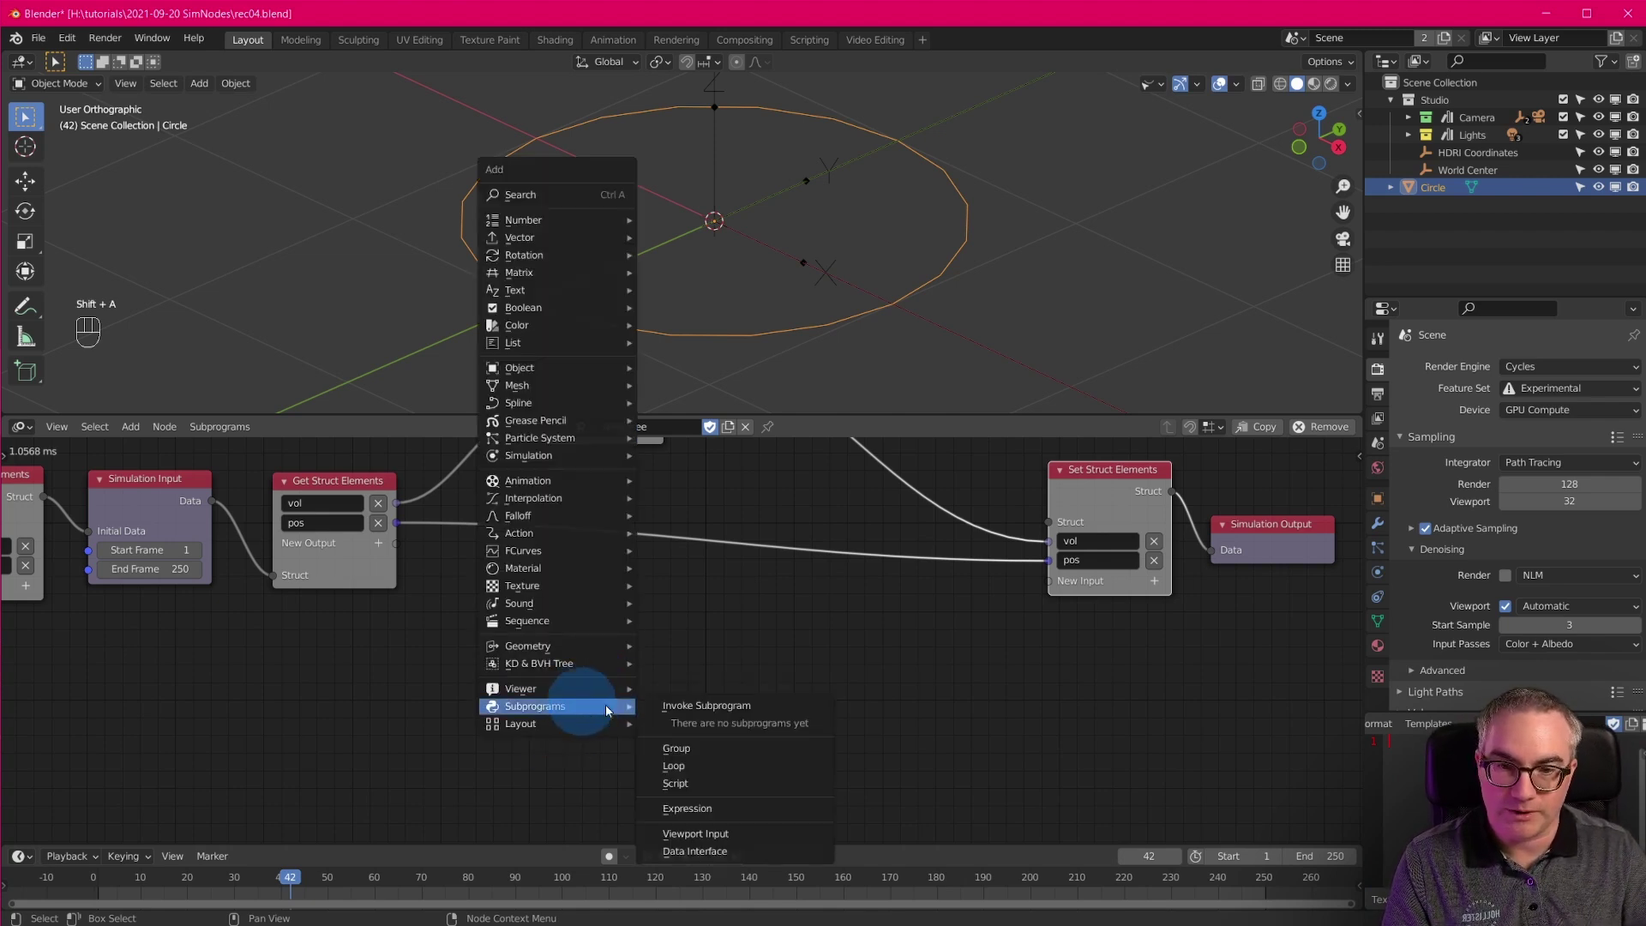
left_click(763, 768)
left_click(501, 688)
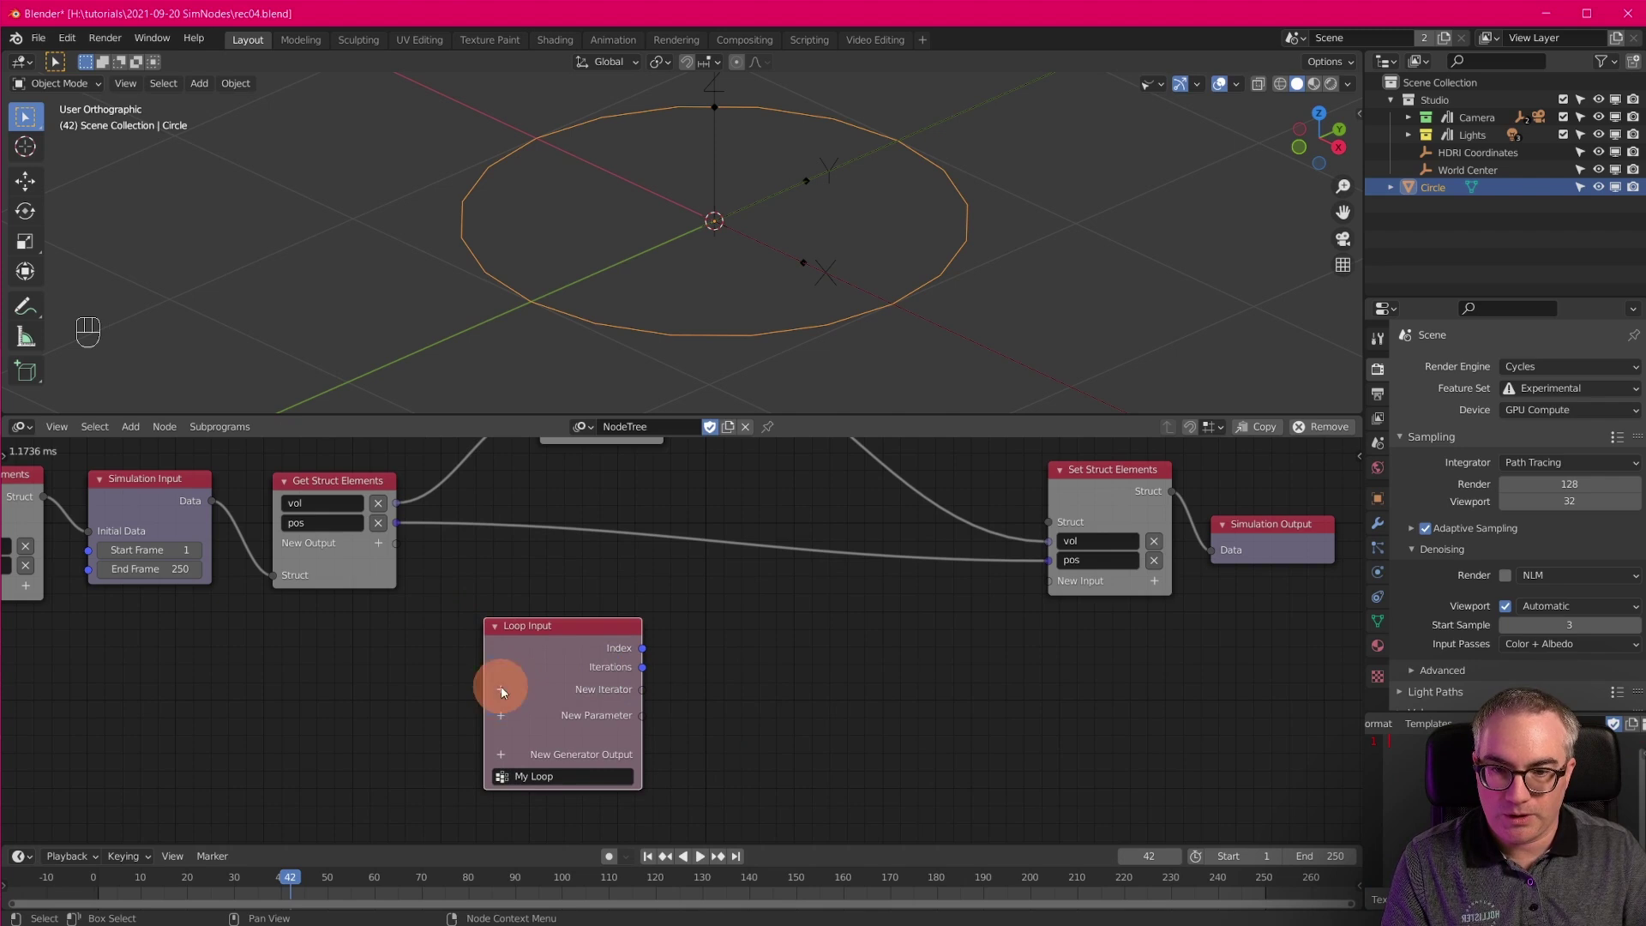
type("vect")
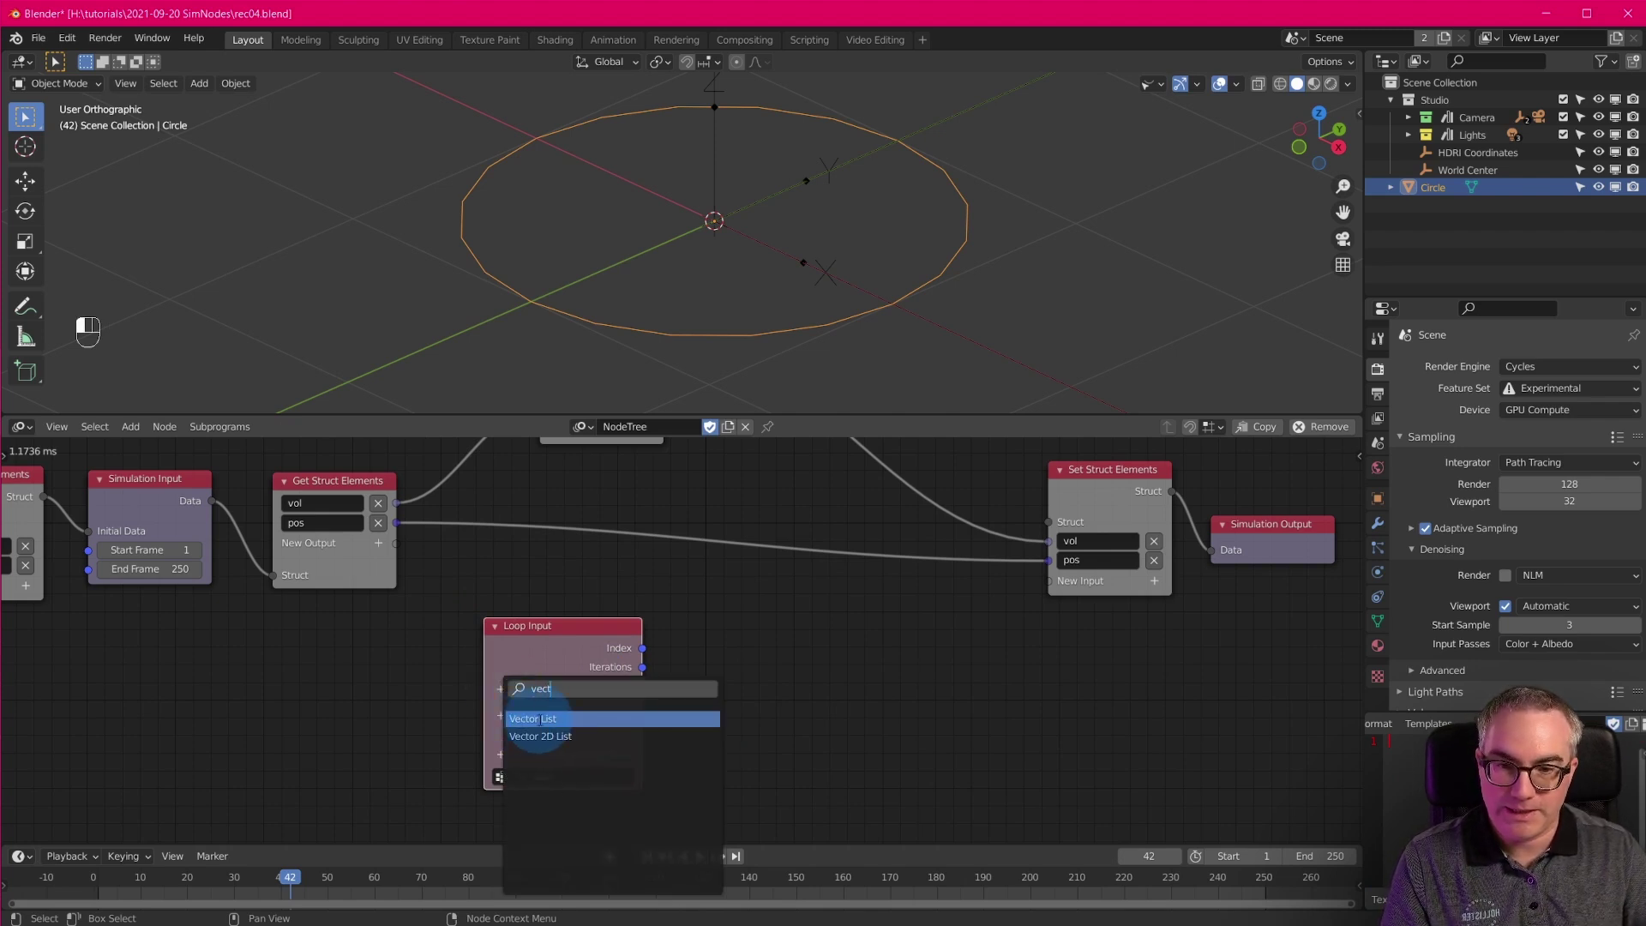
key("Return")
left_click(807, 739)
Create an invoke node for My Loop beside Get Struct Elements and move the Loop Input node farther down.
key("w")
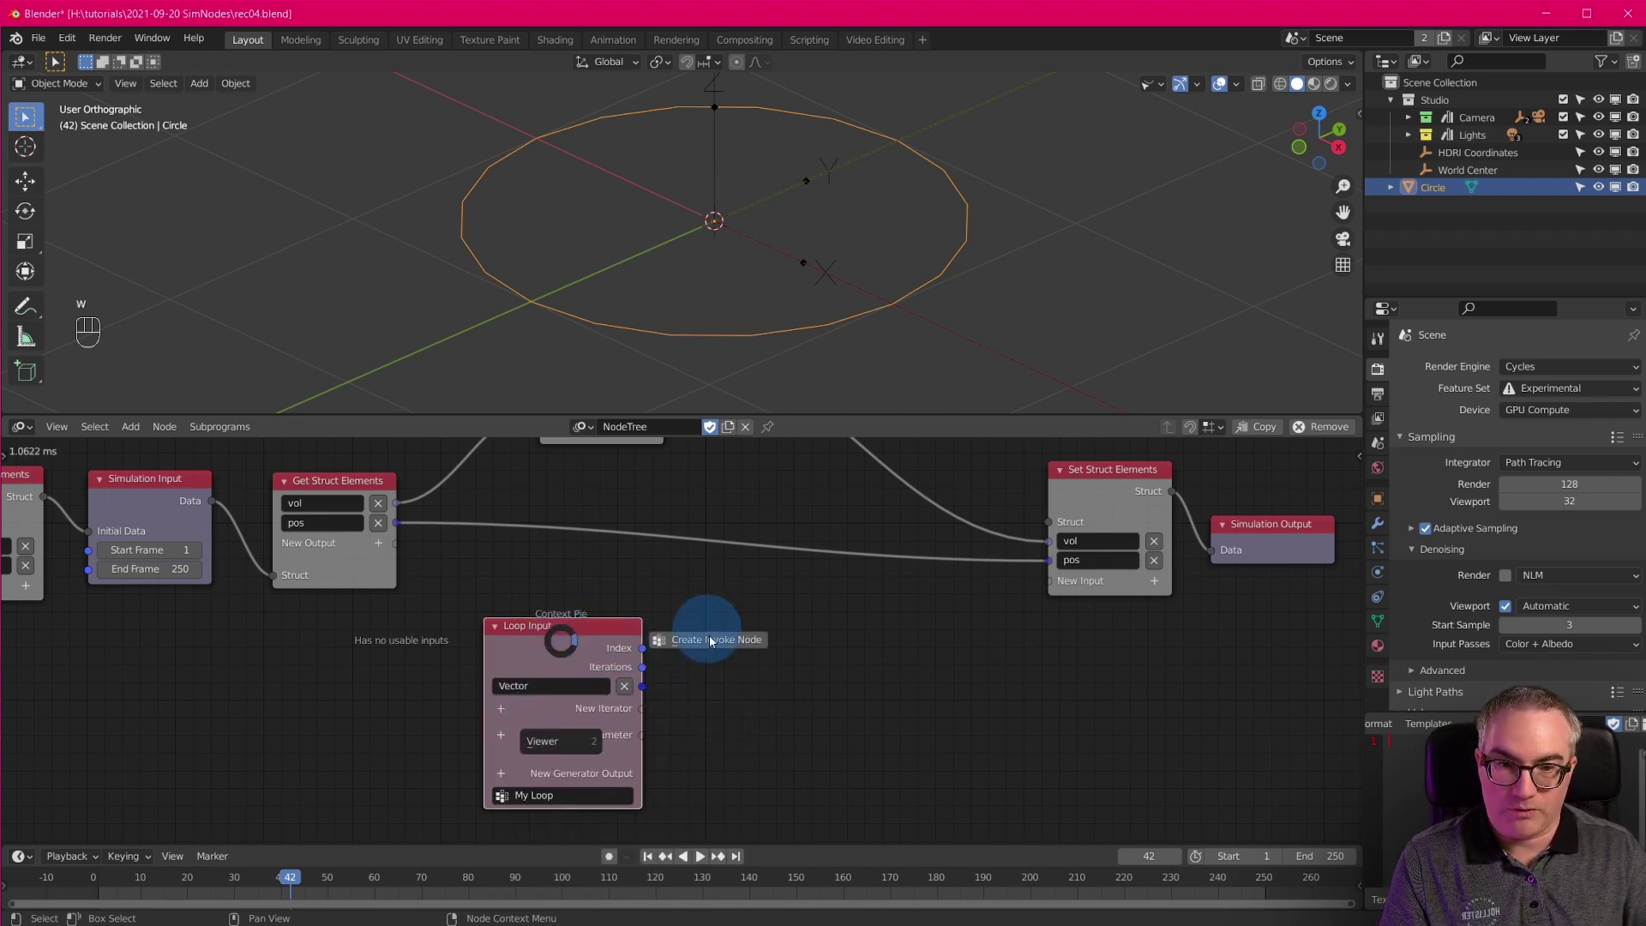
left_click(709, 639)
left_click(658, 494)
left_click_drag(590, 502, 570, 516)
left_click_drag(550, 630, 556, 722)
middle_click_drag(715, 659, 702, 561)
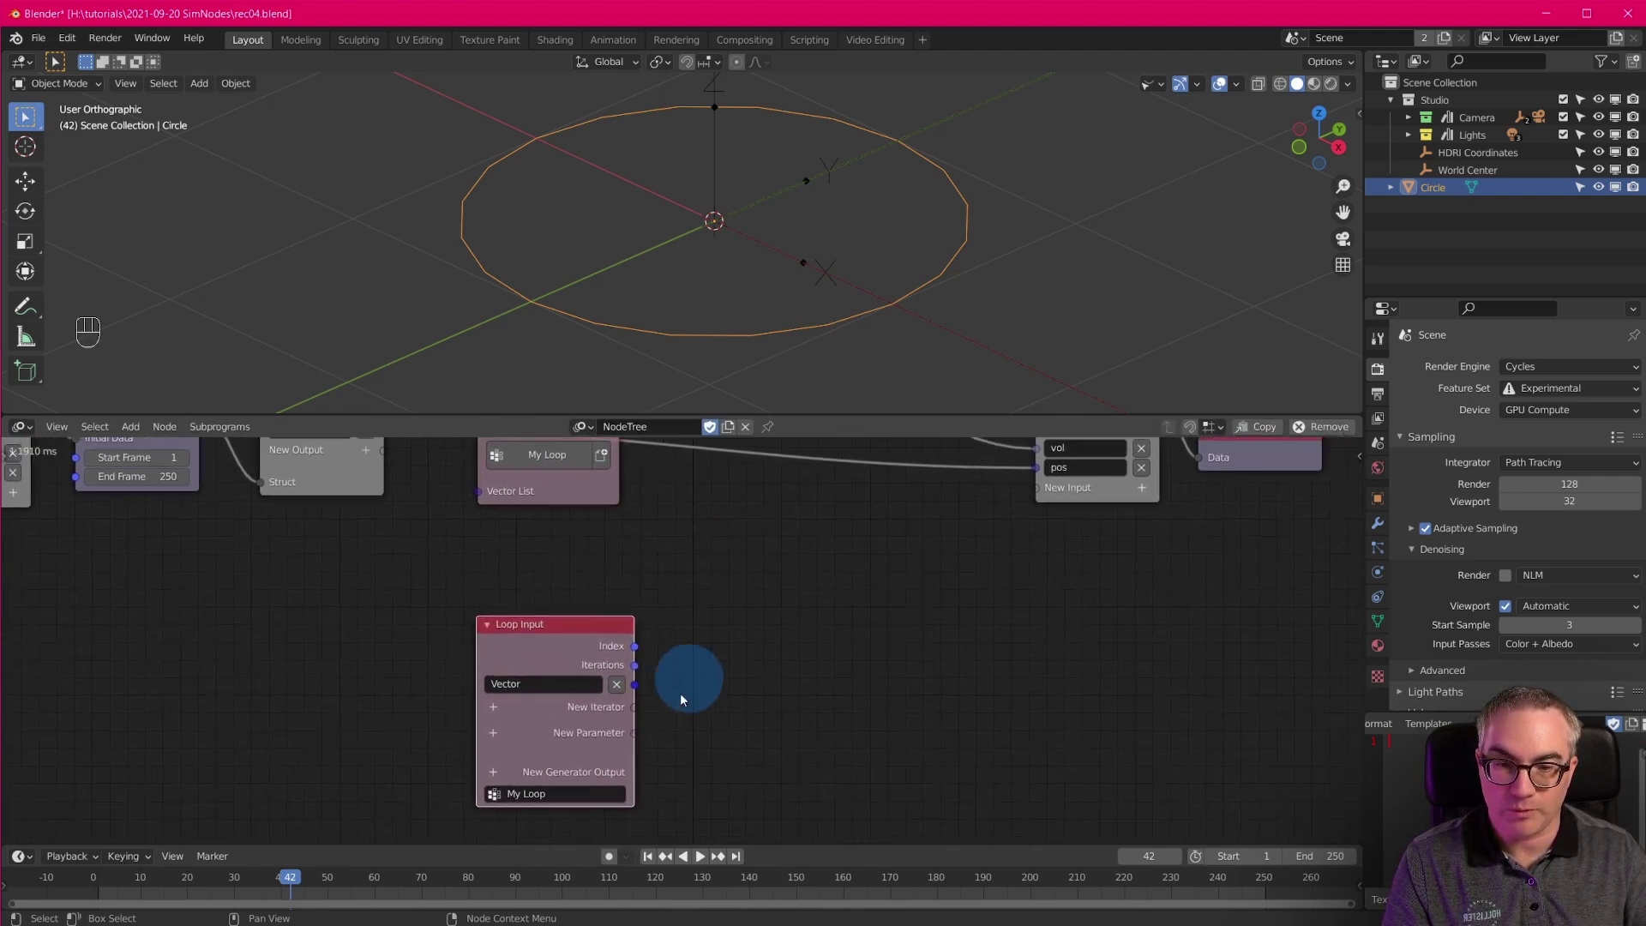
Add a Vector List generator output to My Loop and connect the loop's Vector iterator to it.
left_click(495, 777)
type("vec")
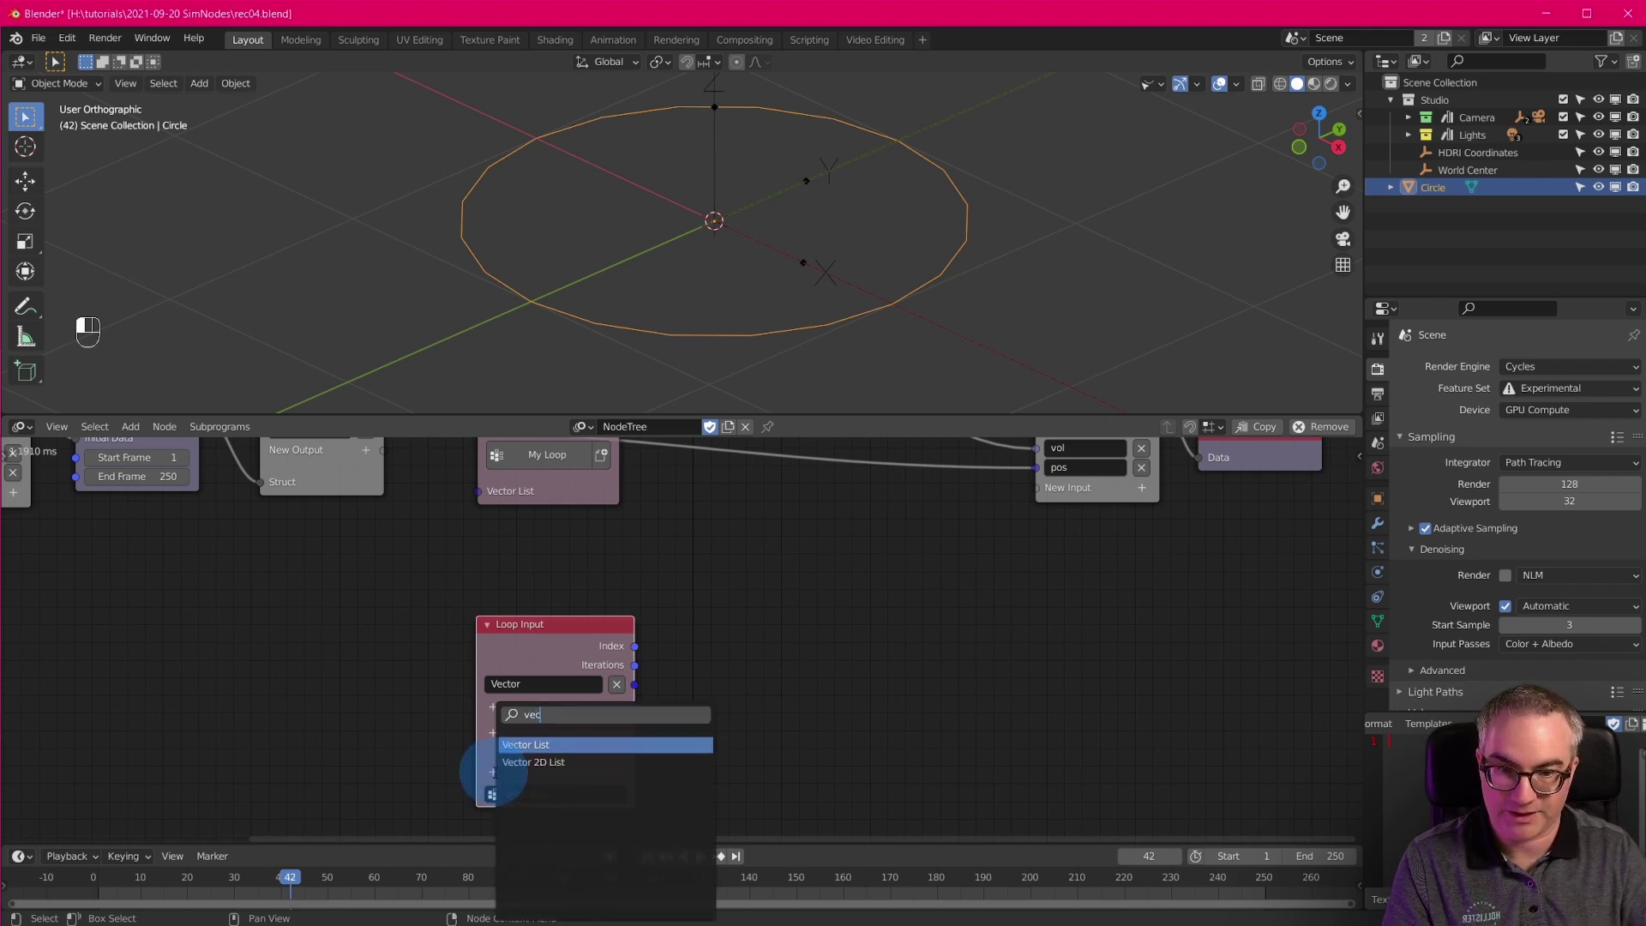
left_click(578, 746)
left_click(989, 663)
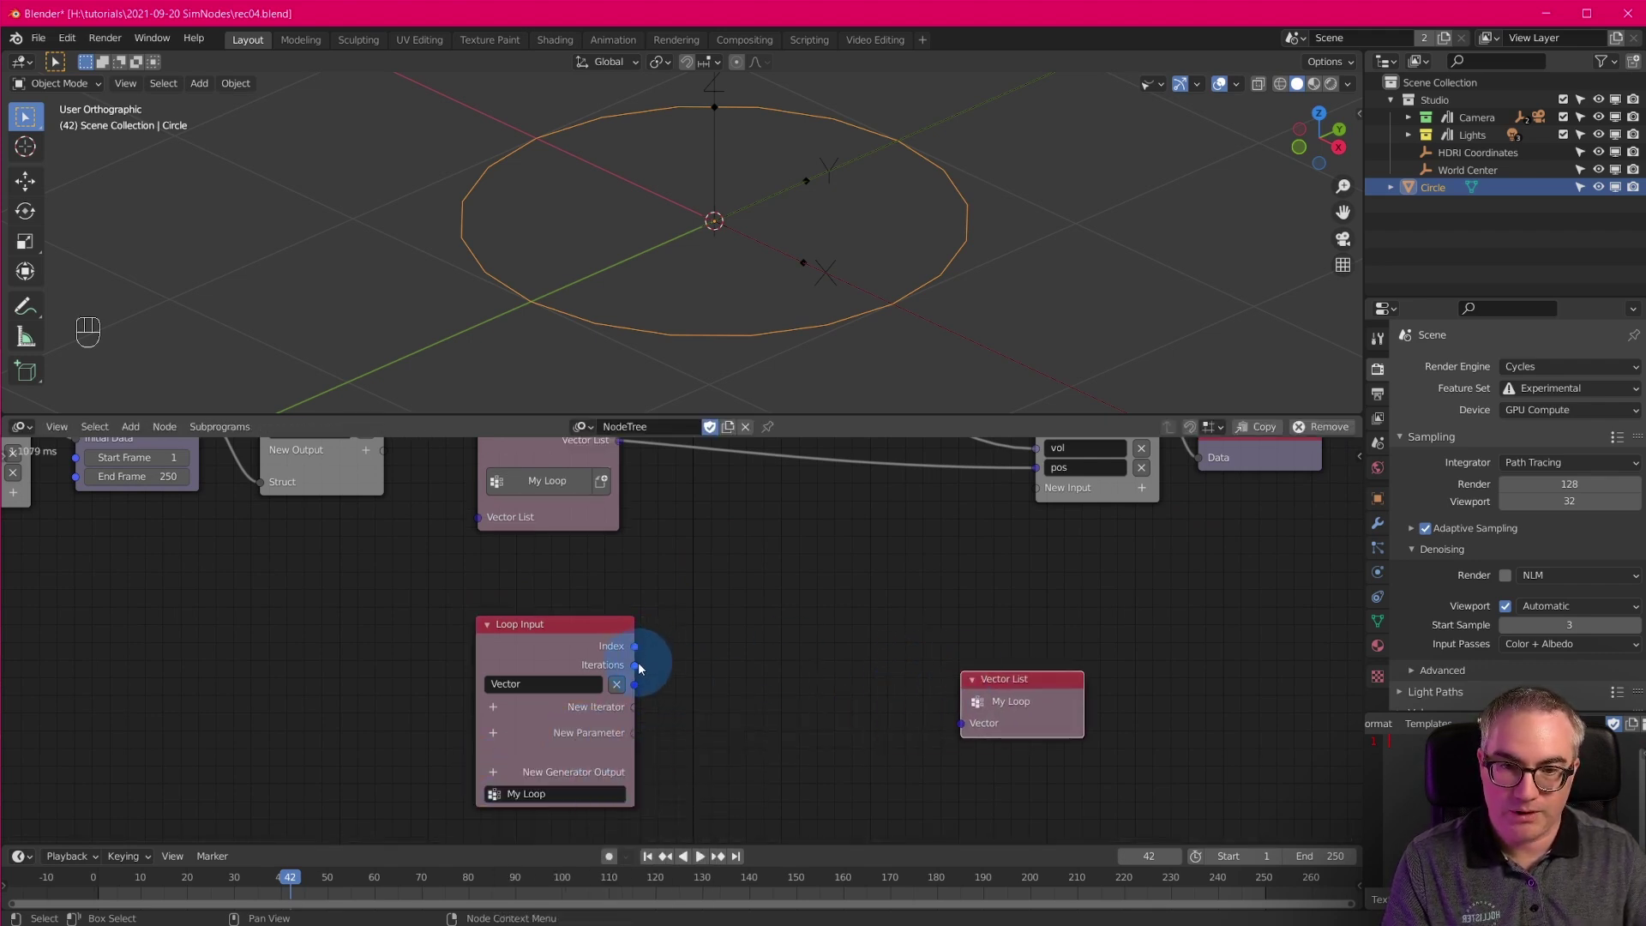
left_click_drag(633, 684, 970, 721)
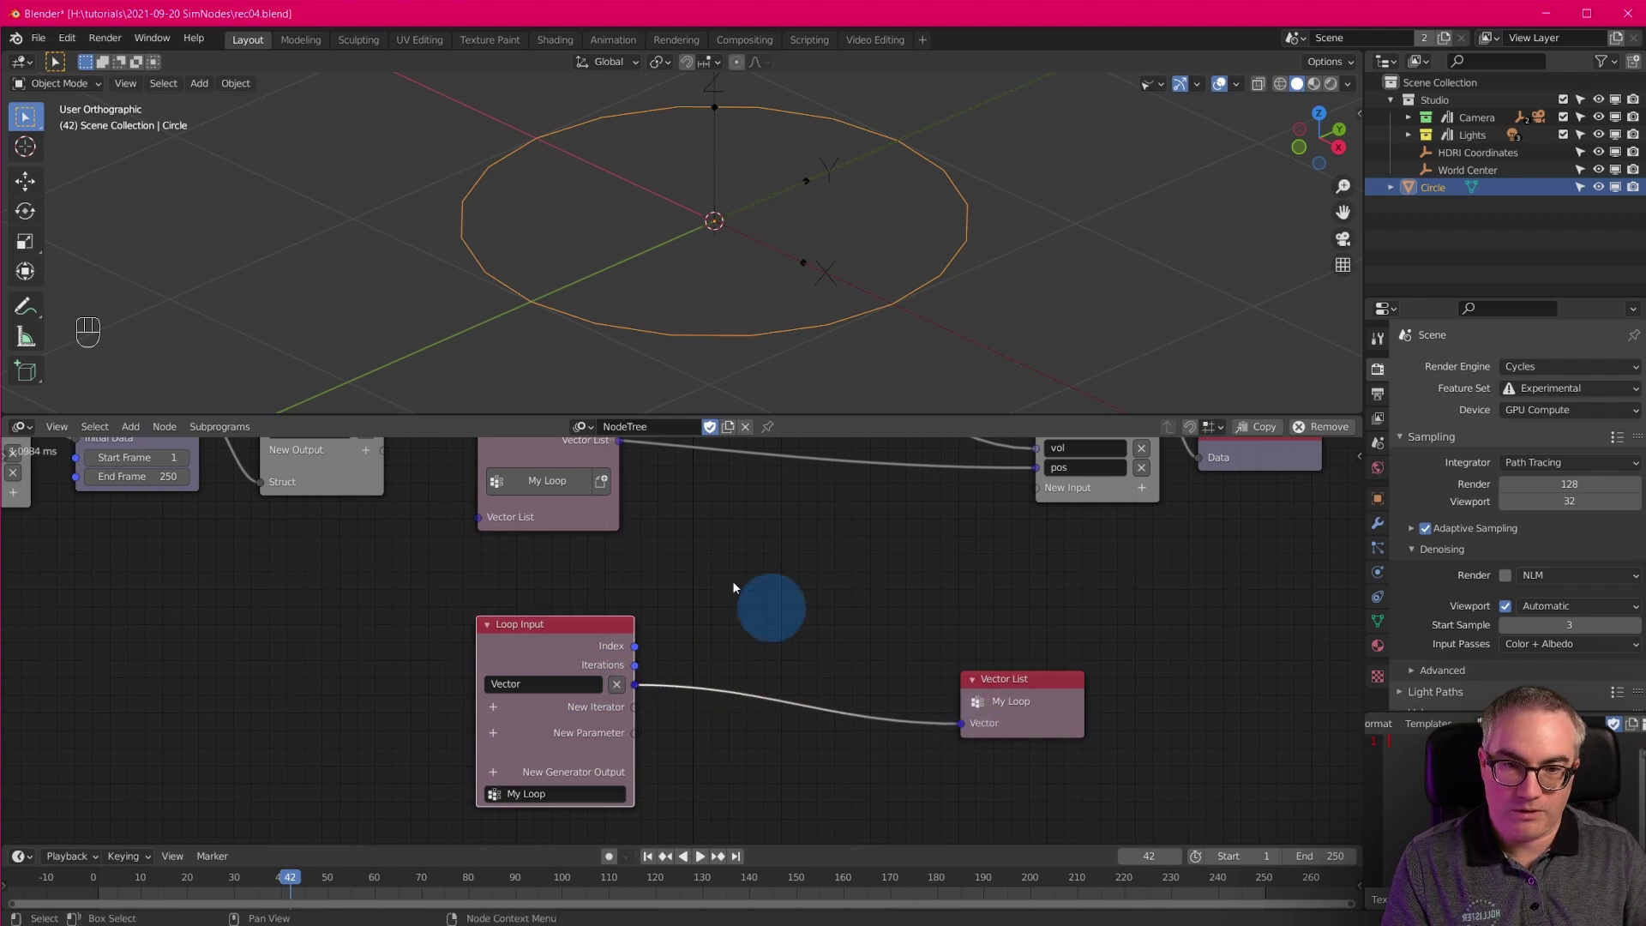
Insert the My Loop invoke node into the pos link and space the Loop Input and Vector List generator nodes farther apart.
middle_click_drag(645, 503, 719, 654)
left_click(613, 577)
mouse_move(612, 582)
left_mouse_down()
mouse_move(632, 562)
mouse_move(632, 582)
left_mouse_up()
middle_click_drag(990, 746, 887, 552)
left_click_drag(962, 638, 1041, 649)
left_click_drag(536, 577, 519, 582)
scroll(750, 751, "up", 1)
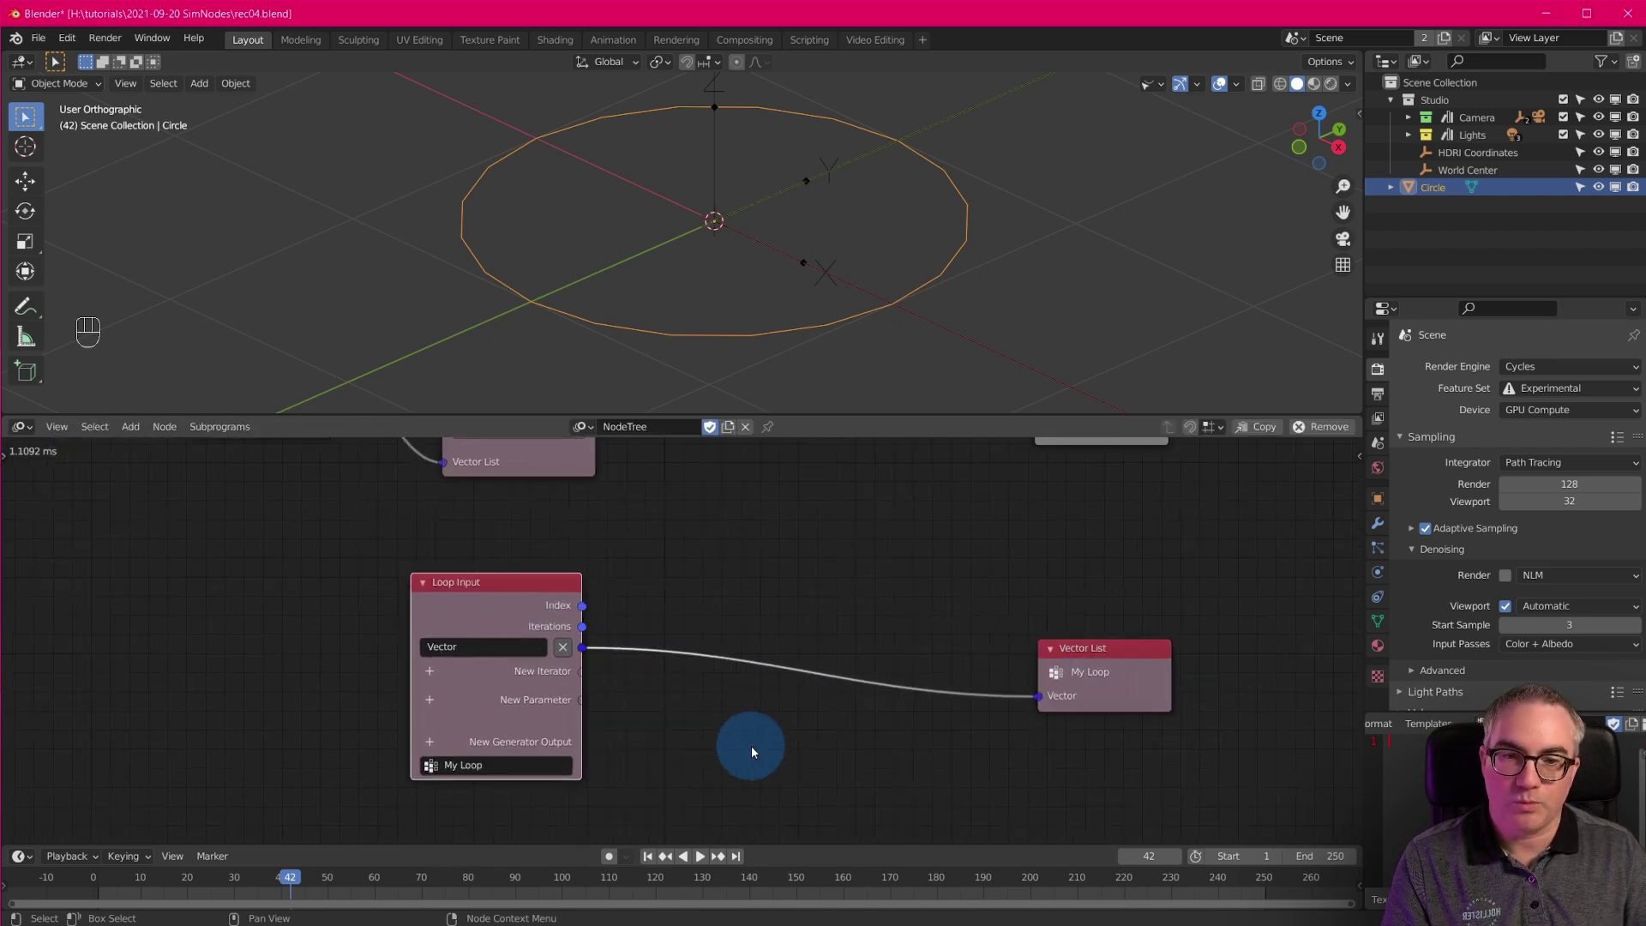
Enter Edit Mode on the circle and examine its vertices from a higher angle.
middle_click_drag(684, 298, 1257, 198)
key("Tab")
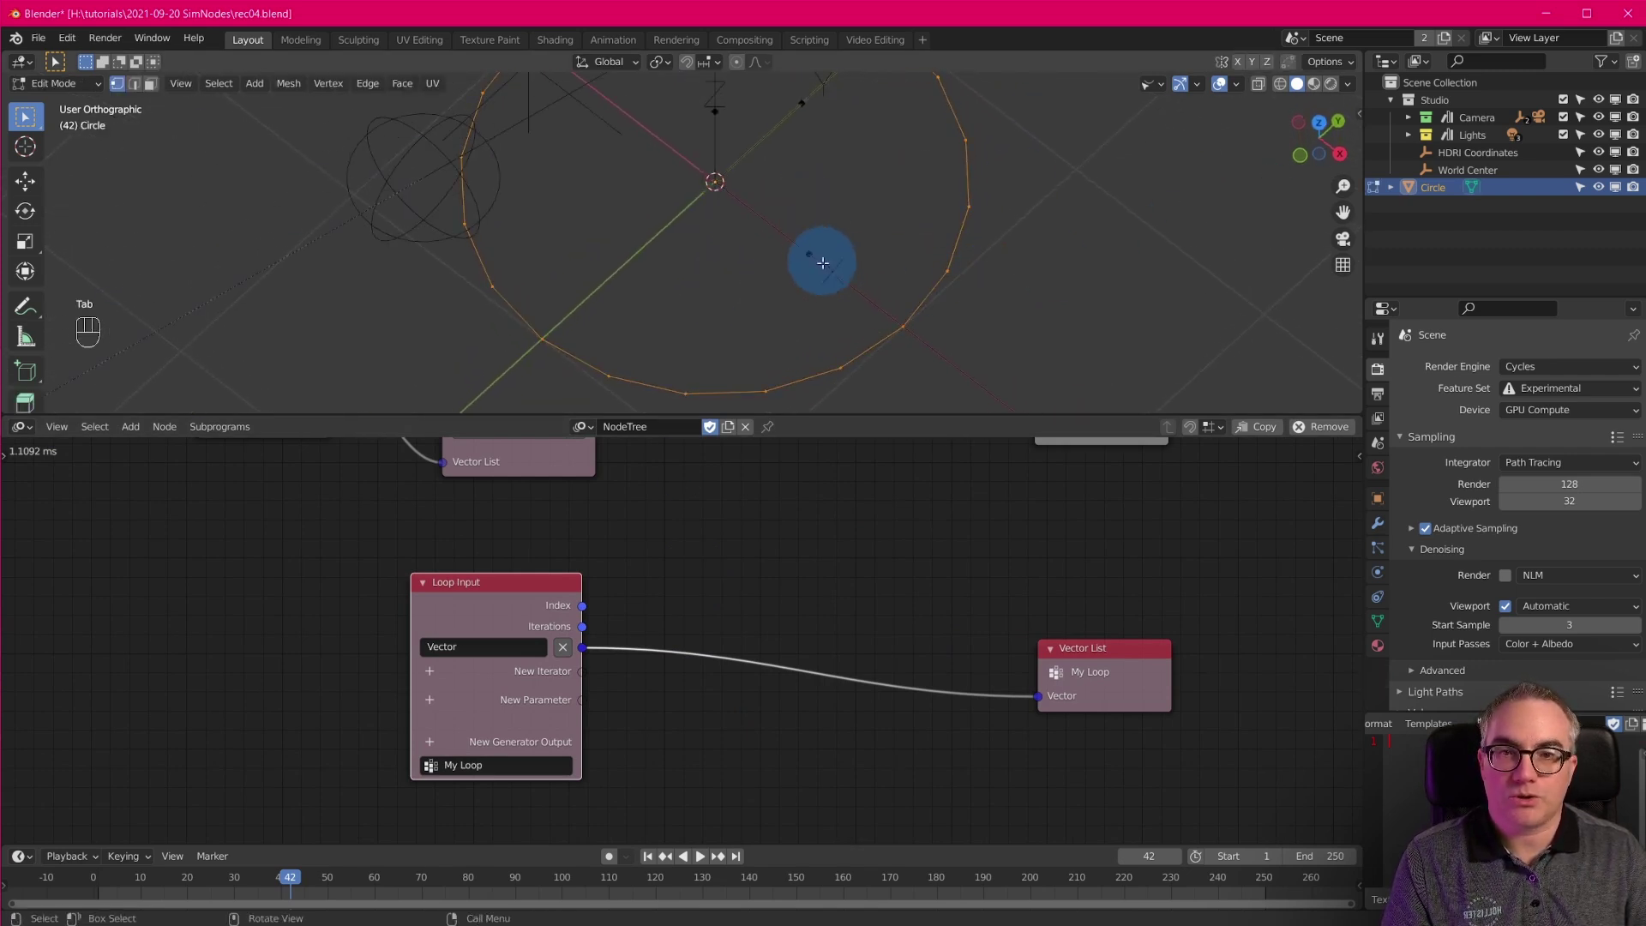
middle_click_drag(735, 391, 739, 244)
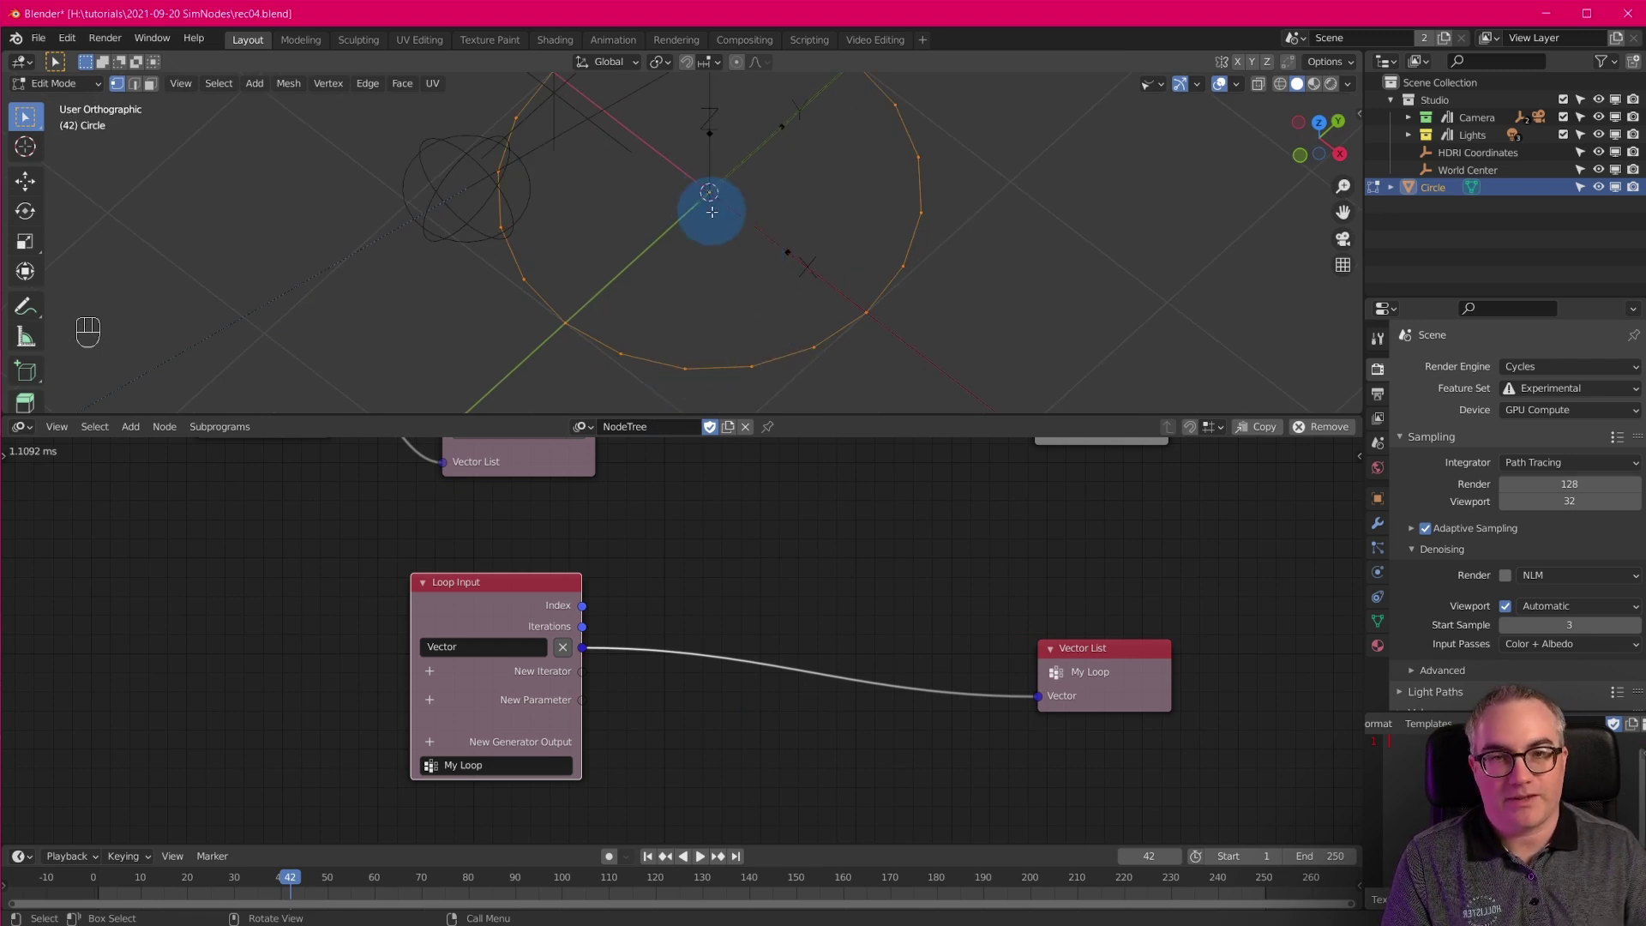
Sketch temporary annotation arrows from the circle's center through a vertex and outward, and erase them.
left_click_drag(710, 199, 687, 351)
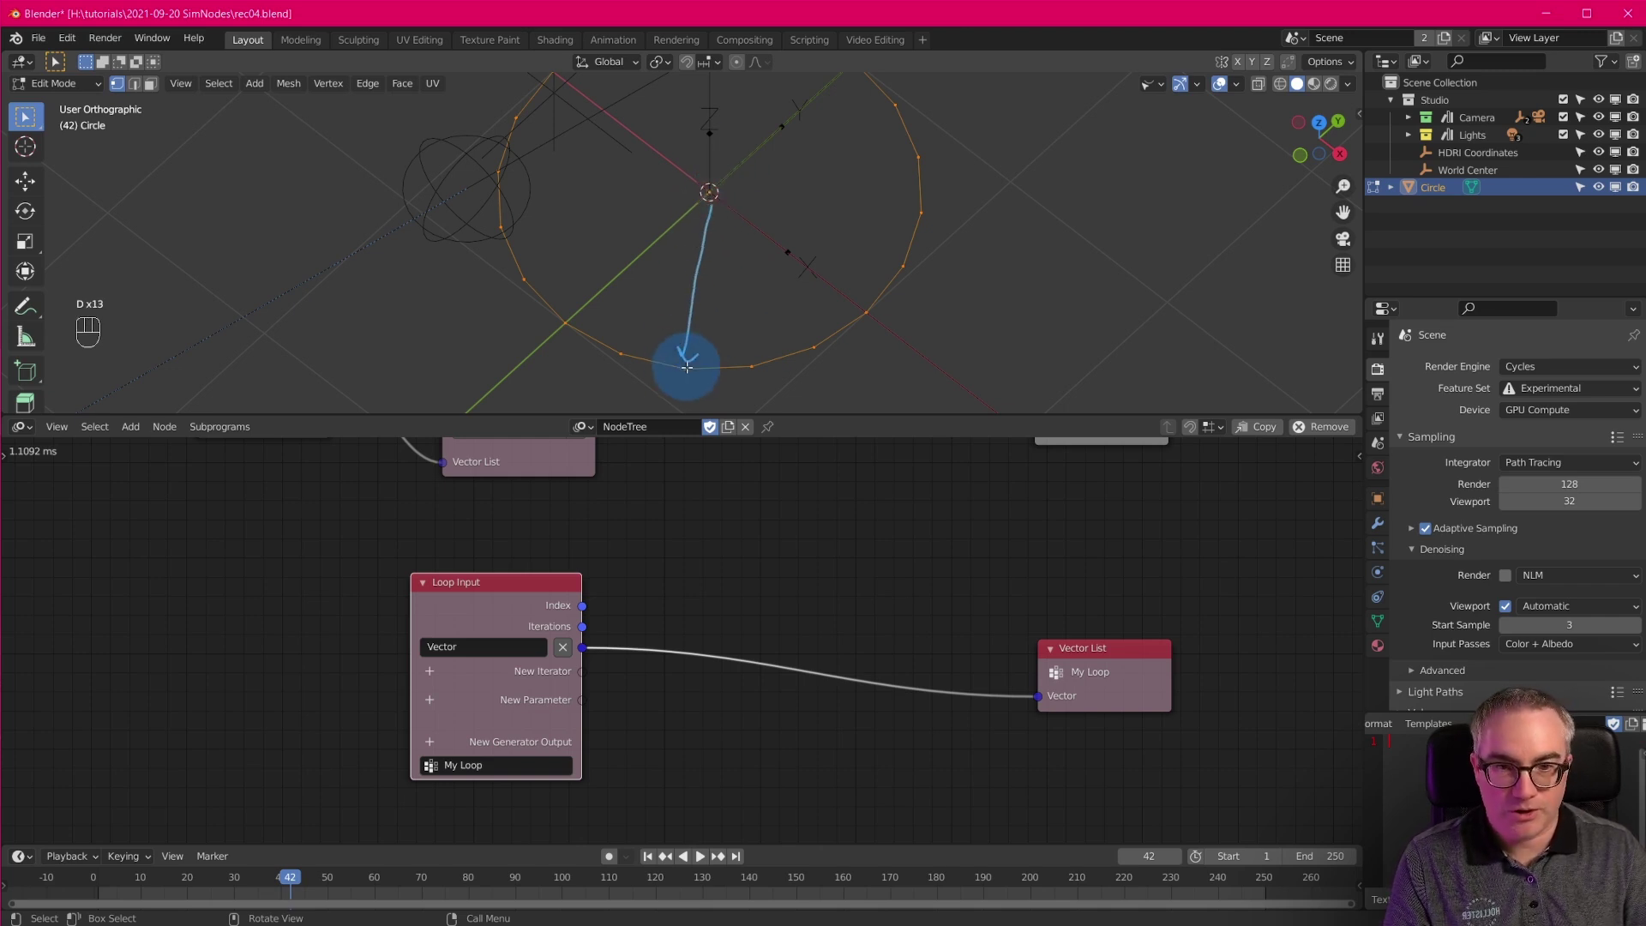
mouse_move(761, 360)
middle_mouse_down()
mouse_move(801, 338)
mouse_move(801, 279)
middle_mouse_up()
mouse_move(747, 211)
middle_mouse_down()
mouse_move(809, 282)
mouse_move(698, 154)
middle_mouse_up()
middle_click_drag(735, 323, 698, 275)
left_click_drag(691, 252, 685, 340)
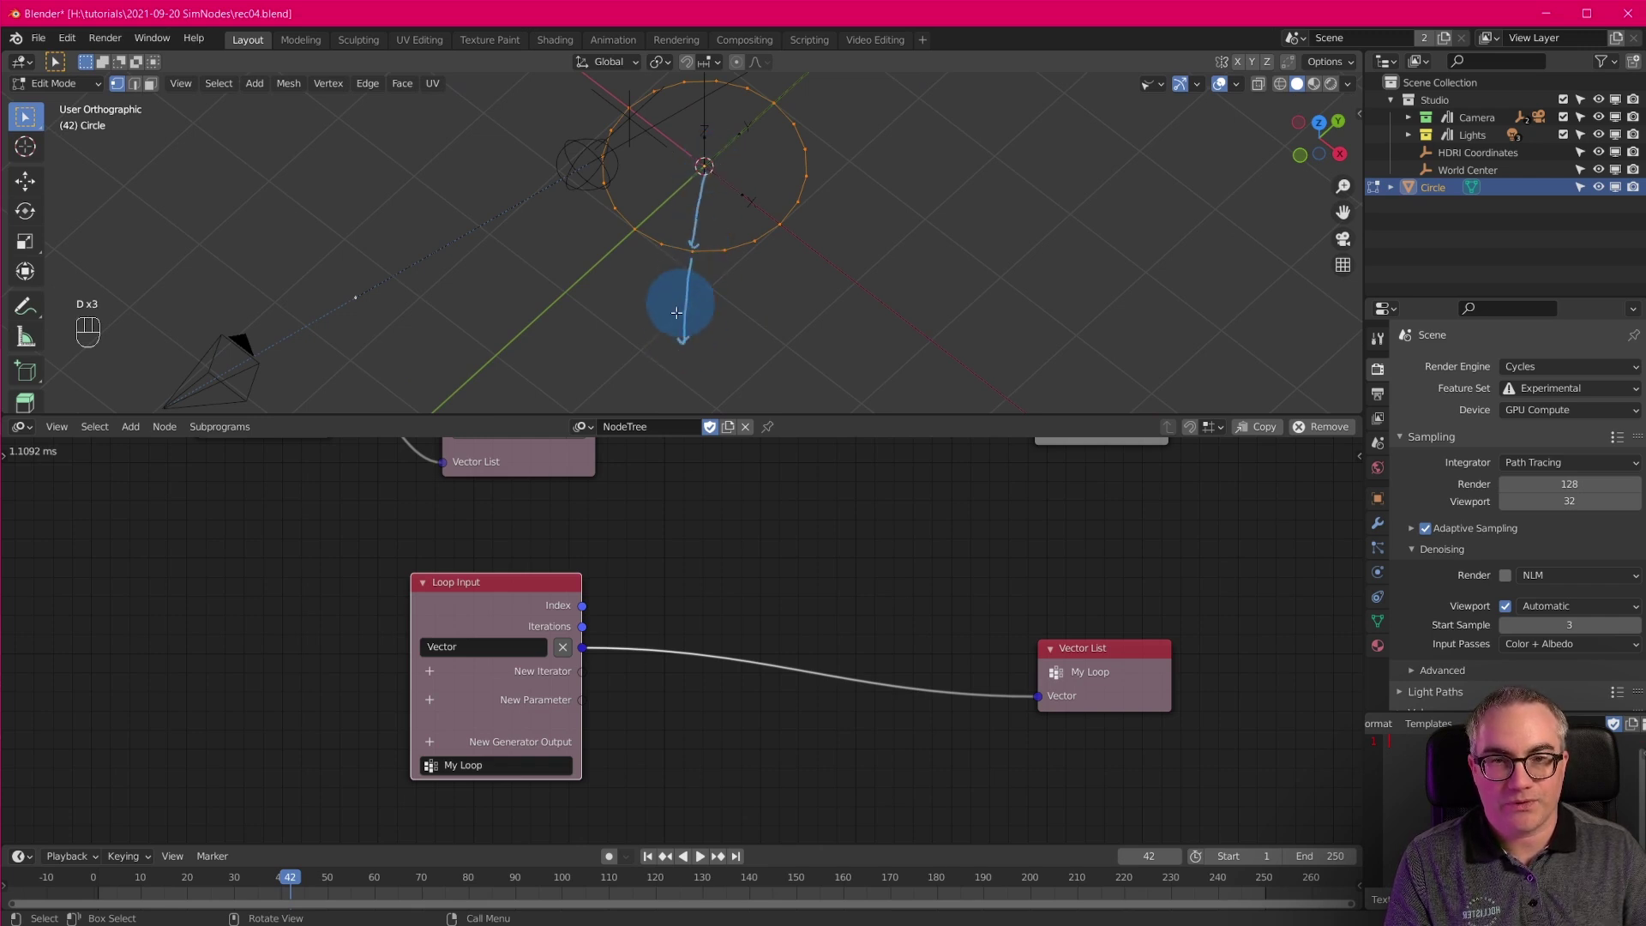
scroll(684, 320, "up", 3)
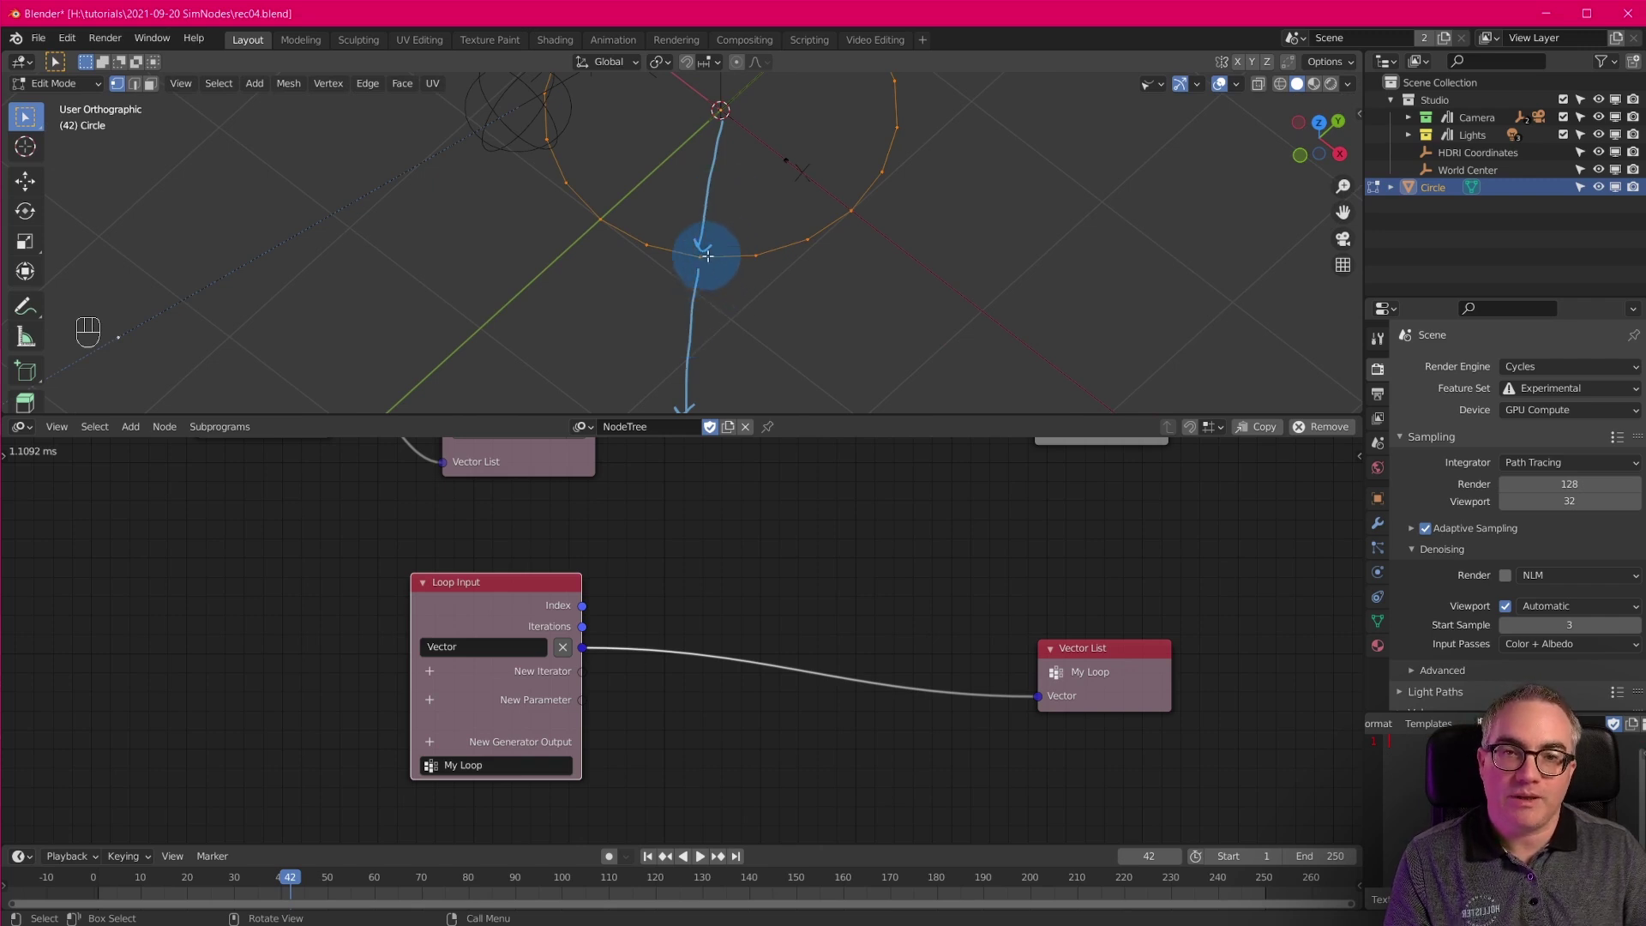
left_click_drag(702, 262, 700, 298)
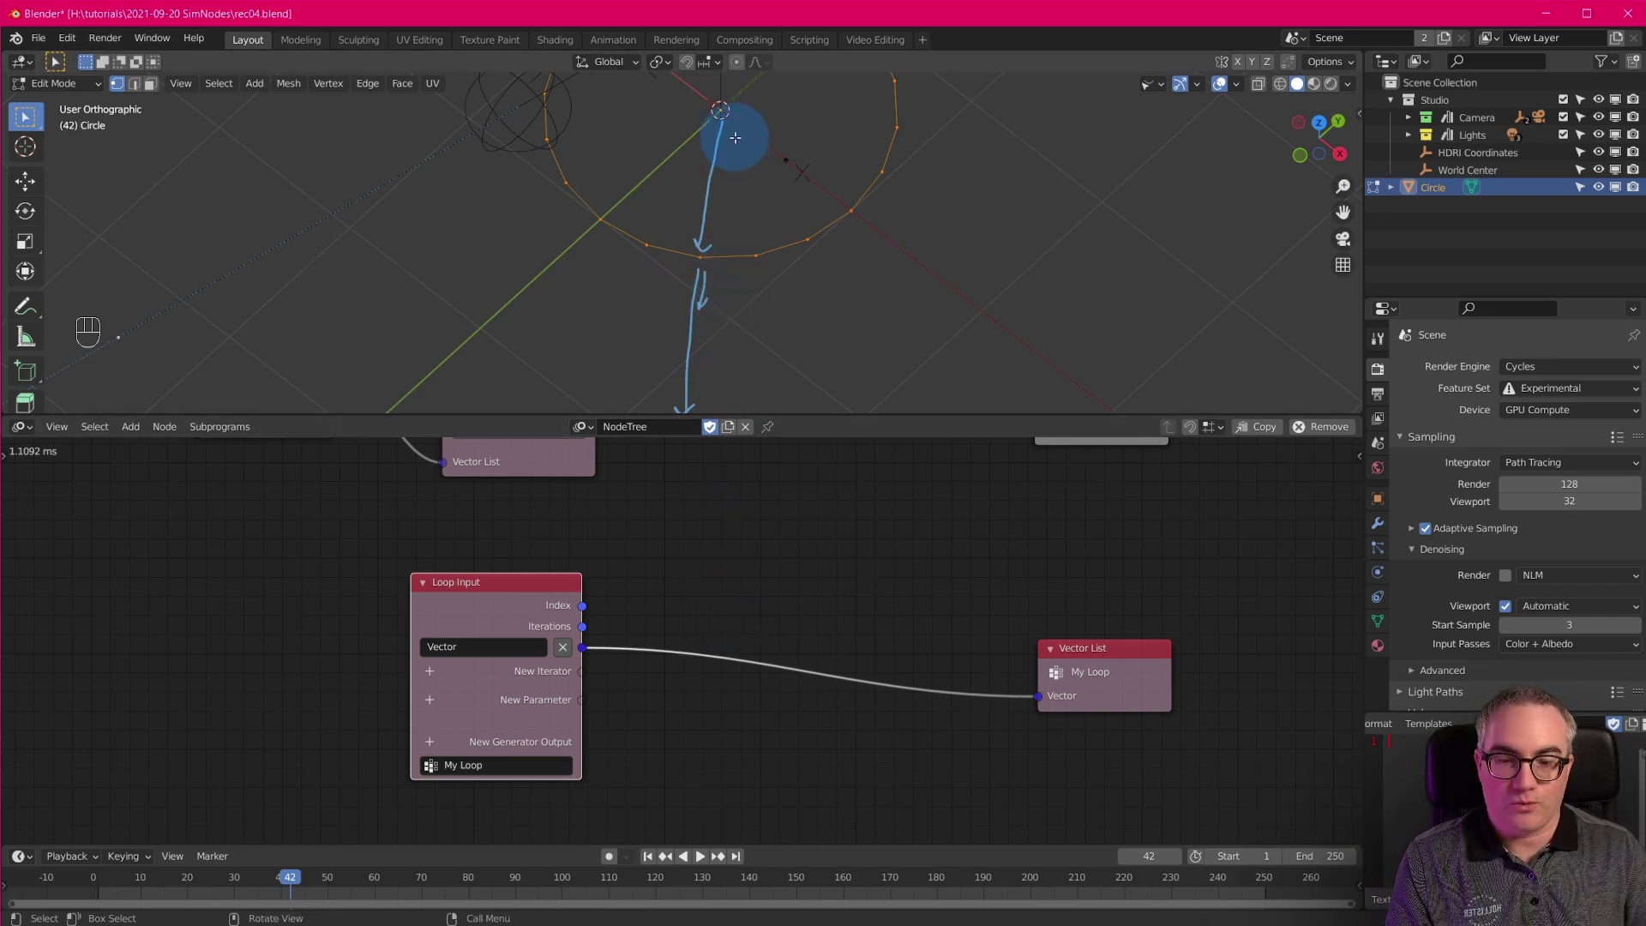
key("d")
key("d")
key("d")
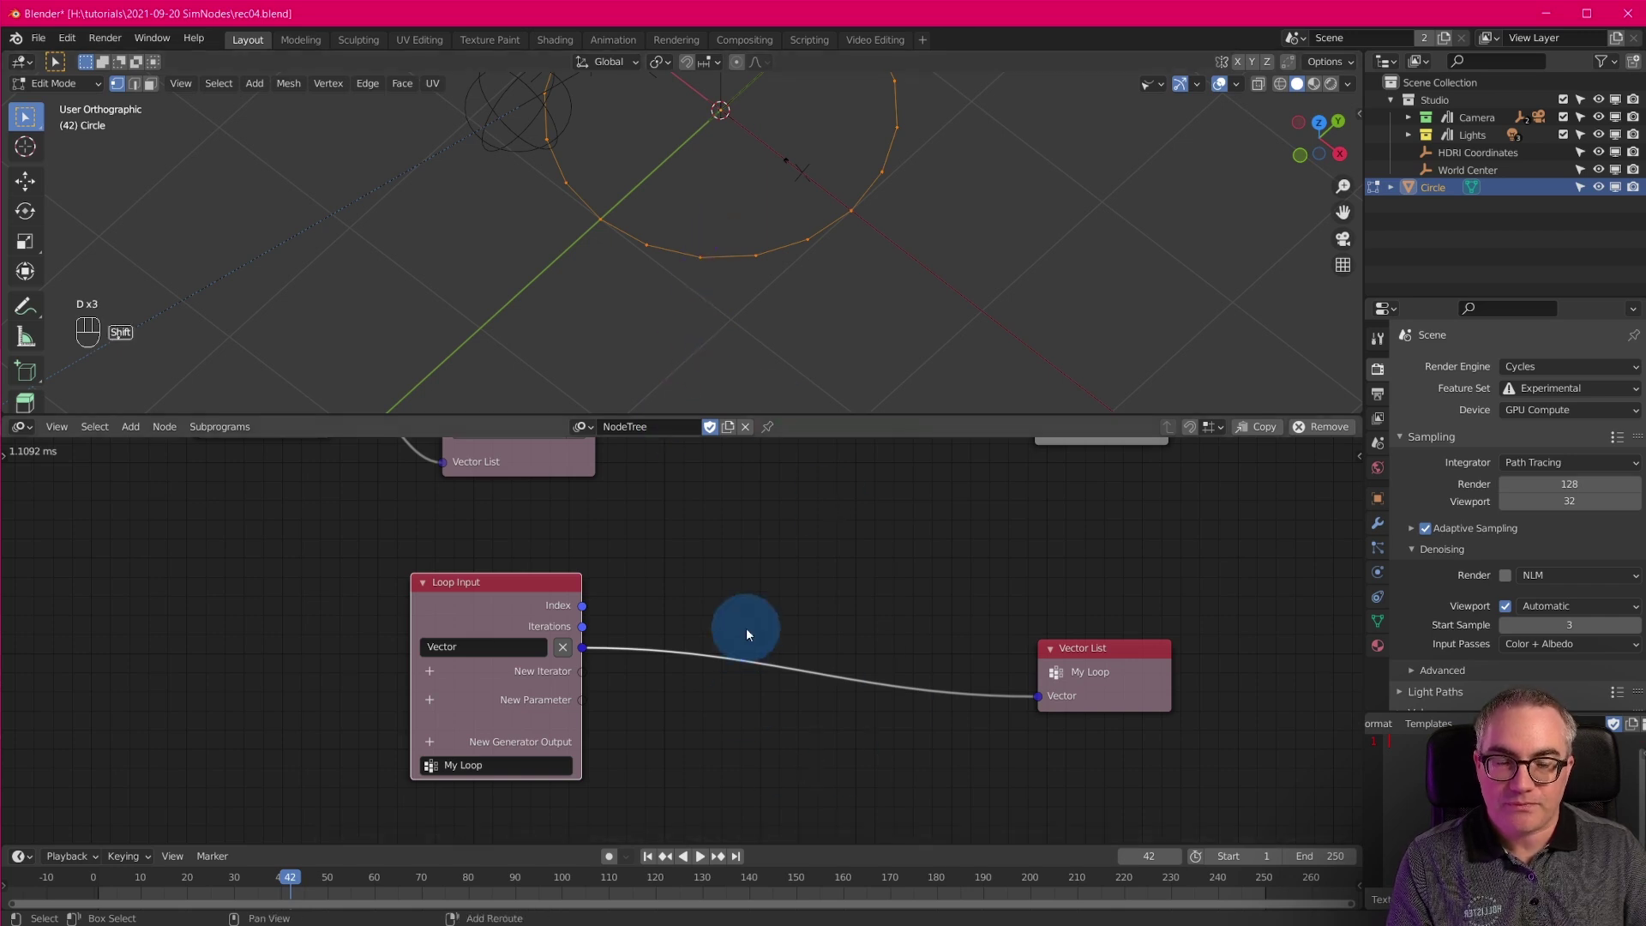
key("shift+a")
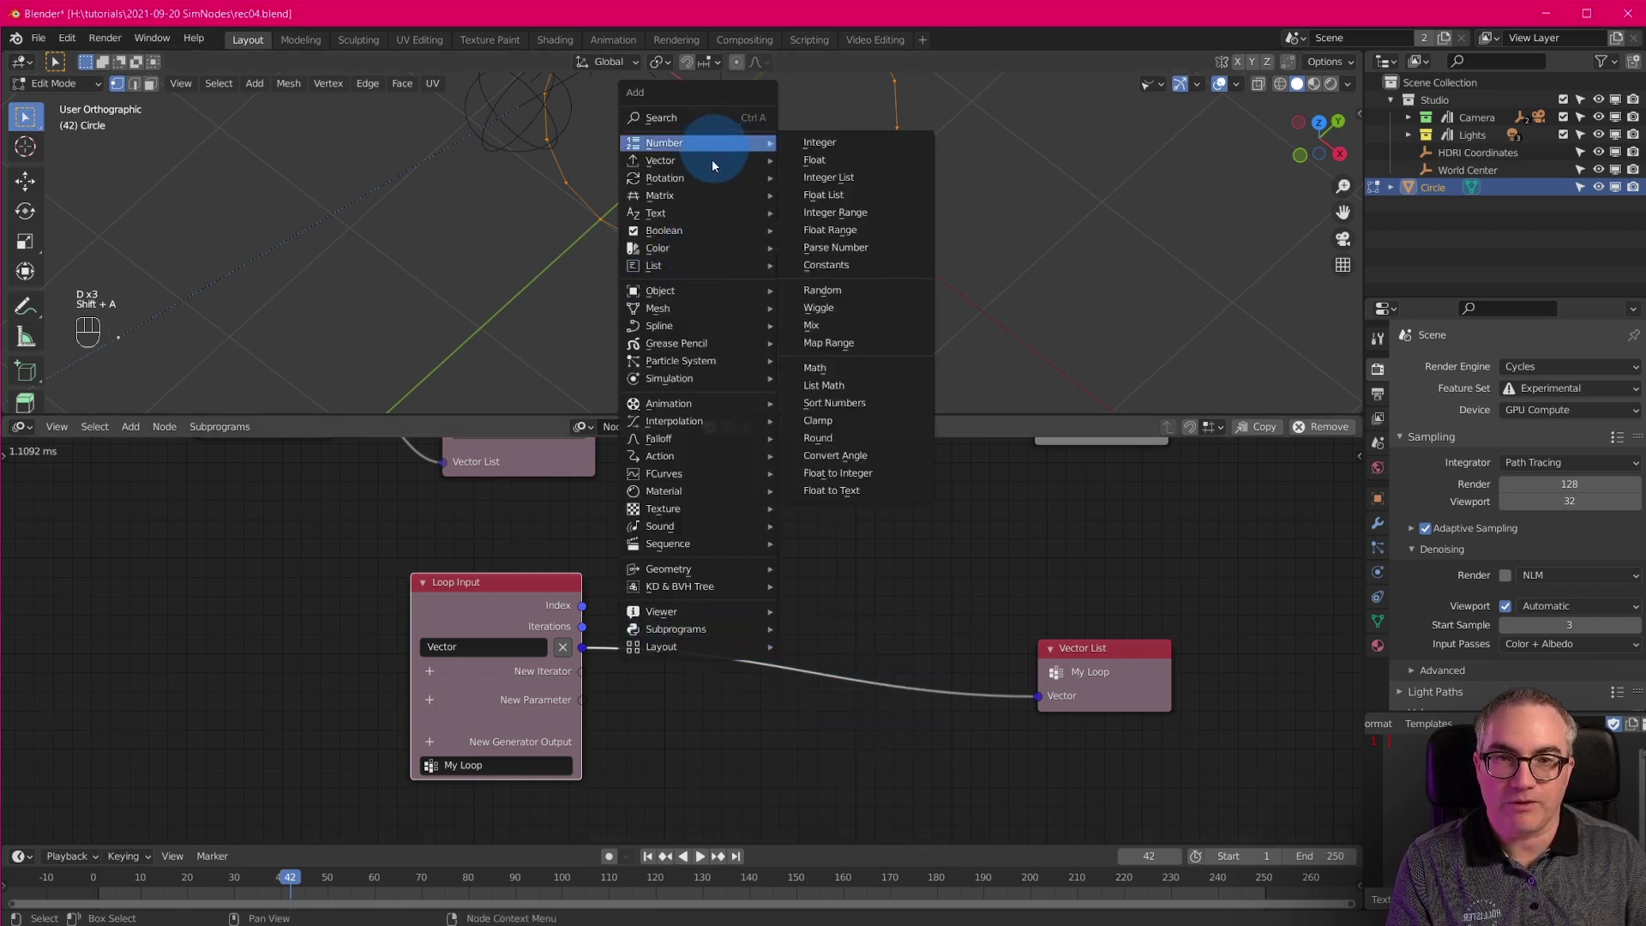
mouse_move(704, 249)
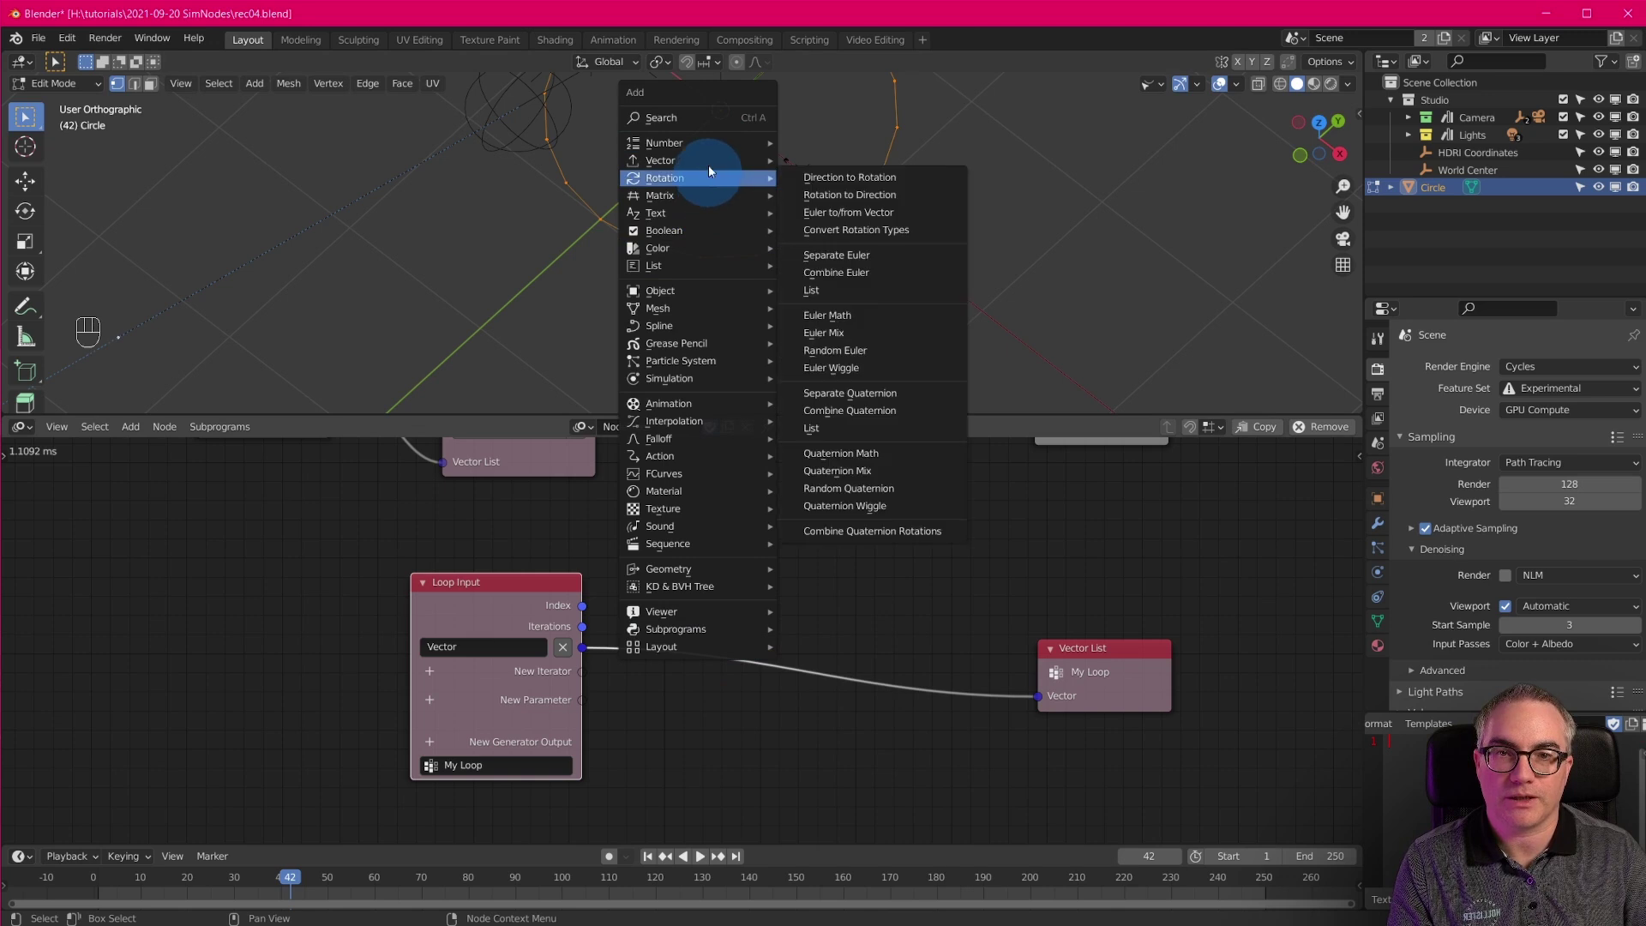
mouse_move(708, 161)
left_click(830, 411)
key("x")
Insert a Vector Math node with the Add operation into the link between Loop Input and the Vector List generator.
key("shift+a")
mouse_move(767, 420)
left_click(917, 694)
left_click(712, 549)
left_click_drag(752, 589, 776, 610)
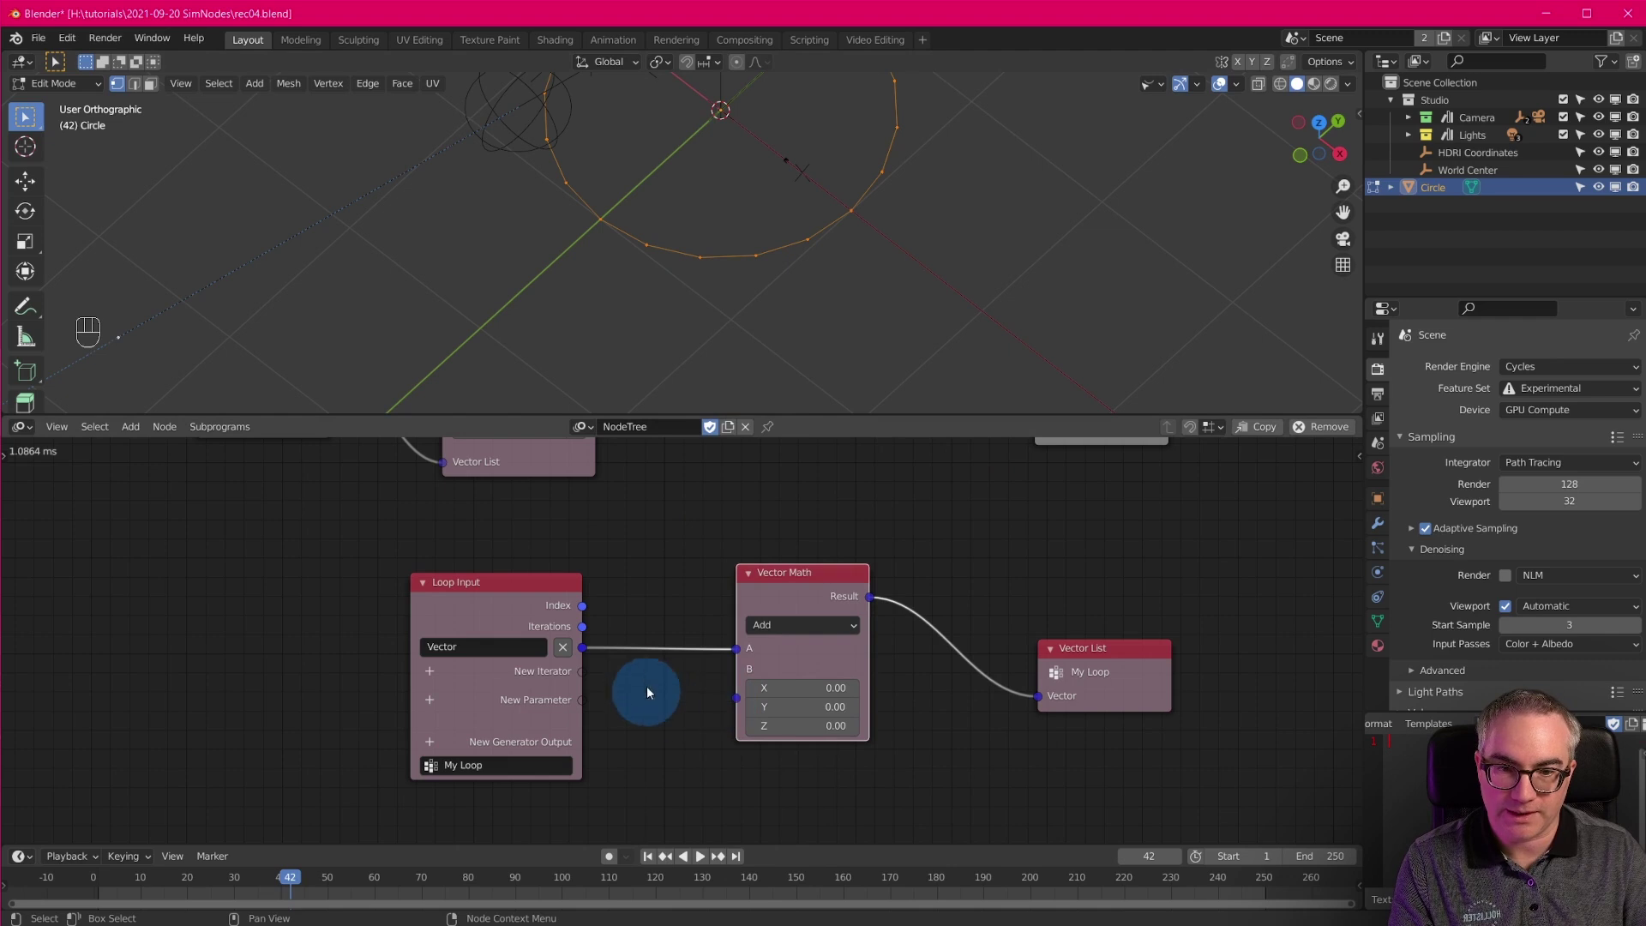
Connect Loop Input's Vector to the Add node's B input as well, and space the two nodes farther apart.
left_click_drag(583, 648, 735, 698)
left_click_drag(806, 582, 915, 636)
middle_click_drag(710, 721, 746, 684)
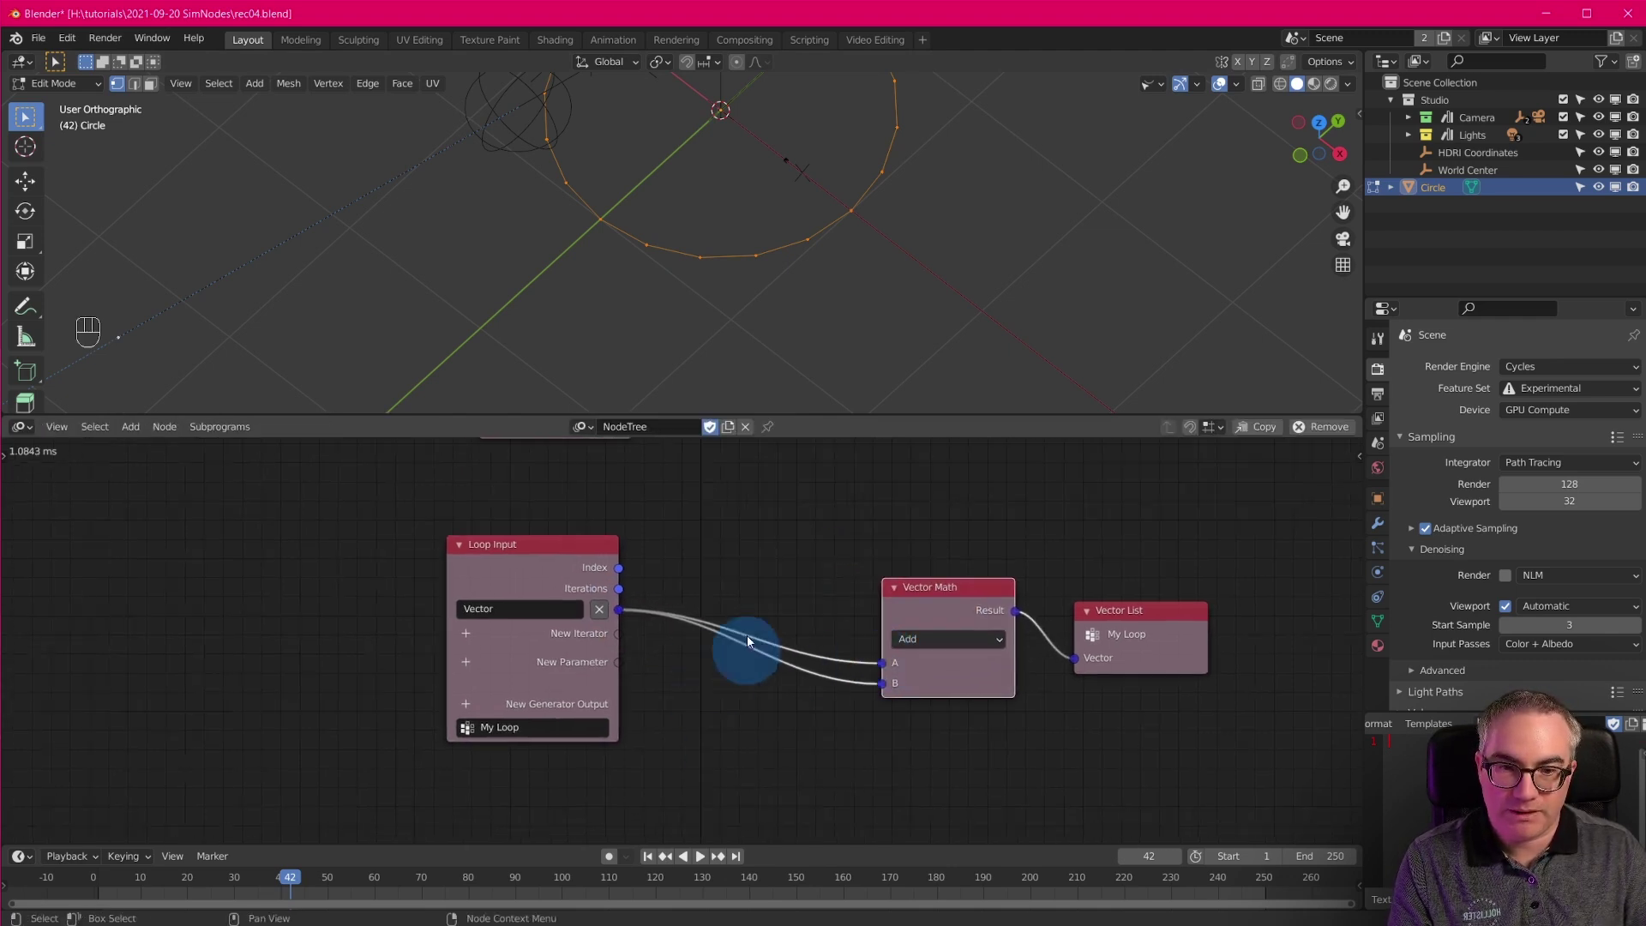
left_click_drag(568, 545, 480, 539)
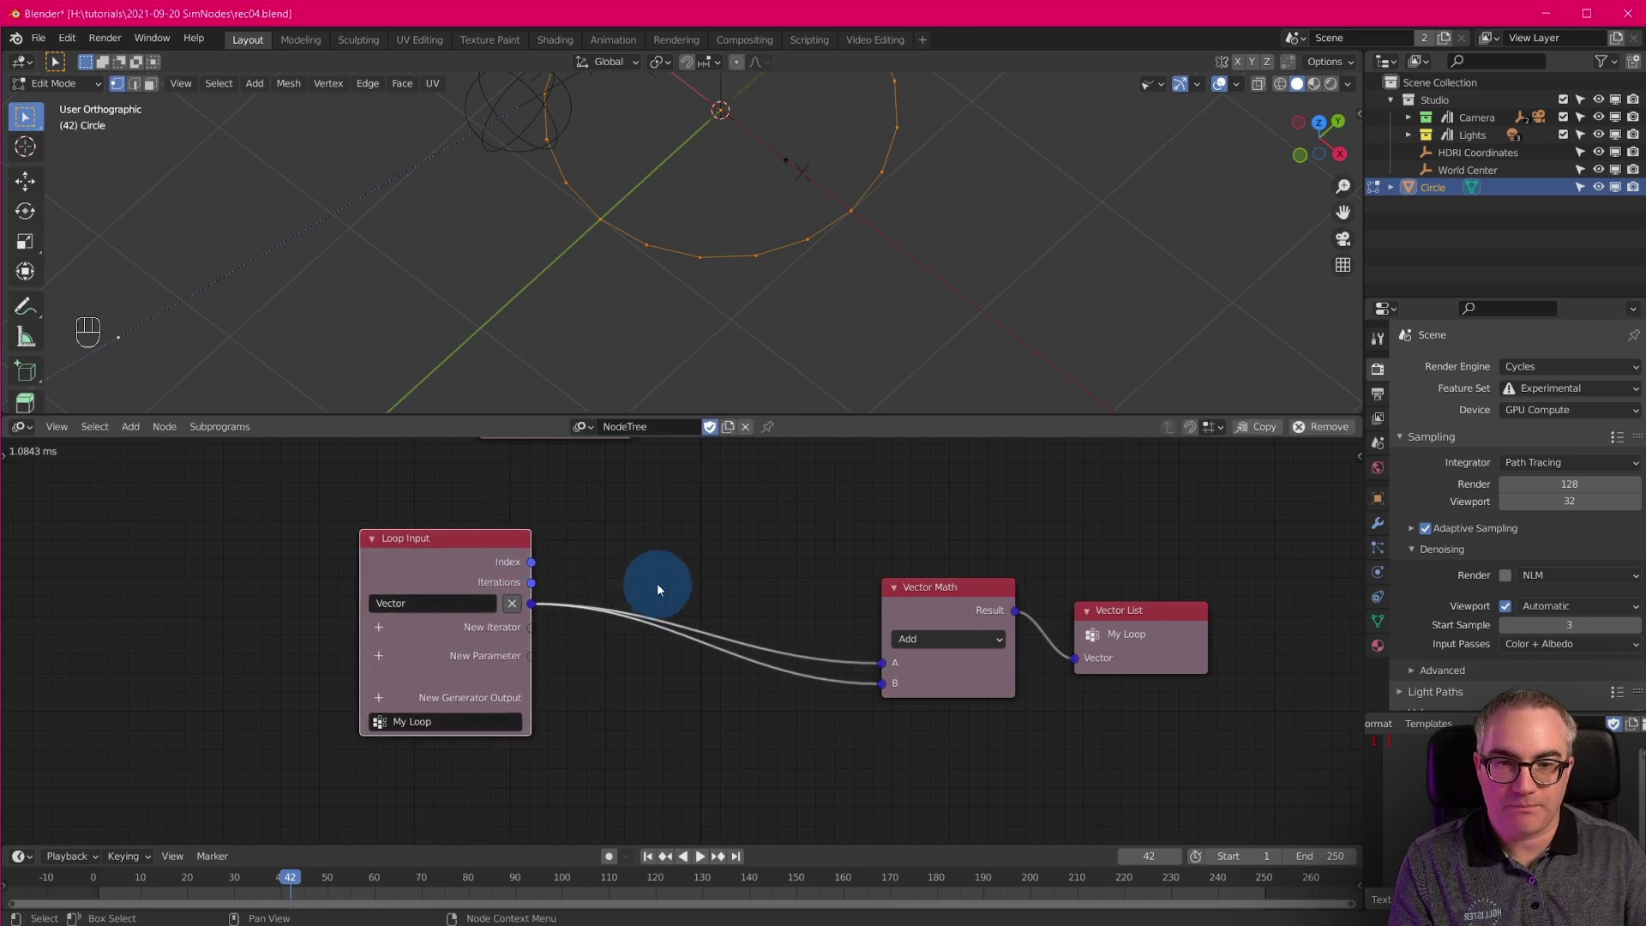
Insert a second Vector Math node into the link to B, set it to Normalize with length 1, and place it lower.
key("shift+a")
mouse_move(614, 425)
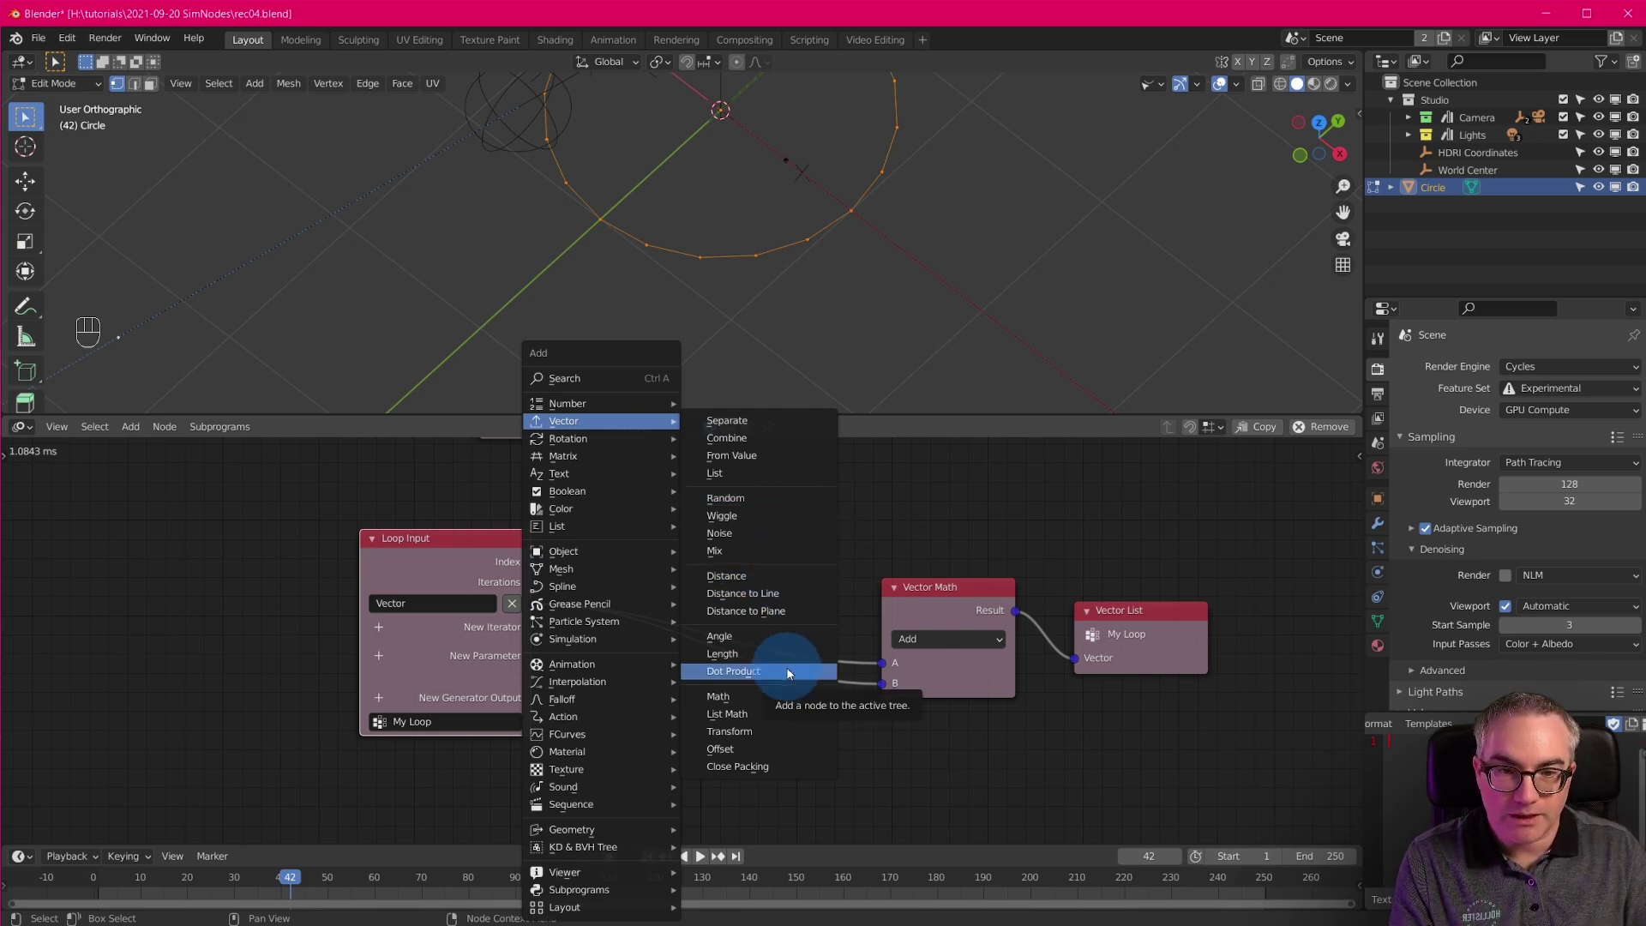
left_click(786, 696)
left_click(654, 650)
left_click(703, 703)
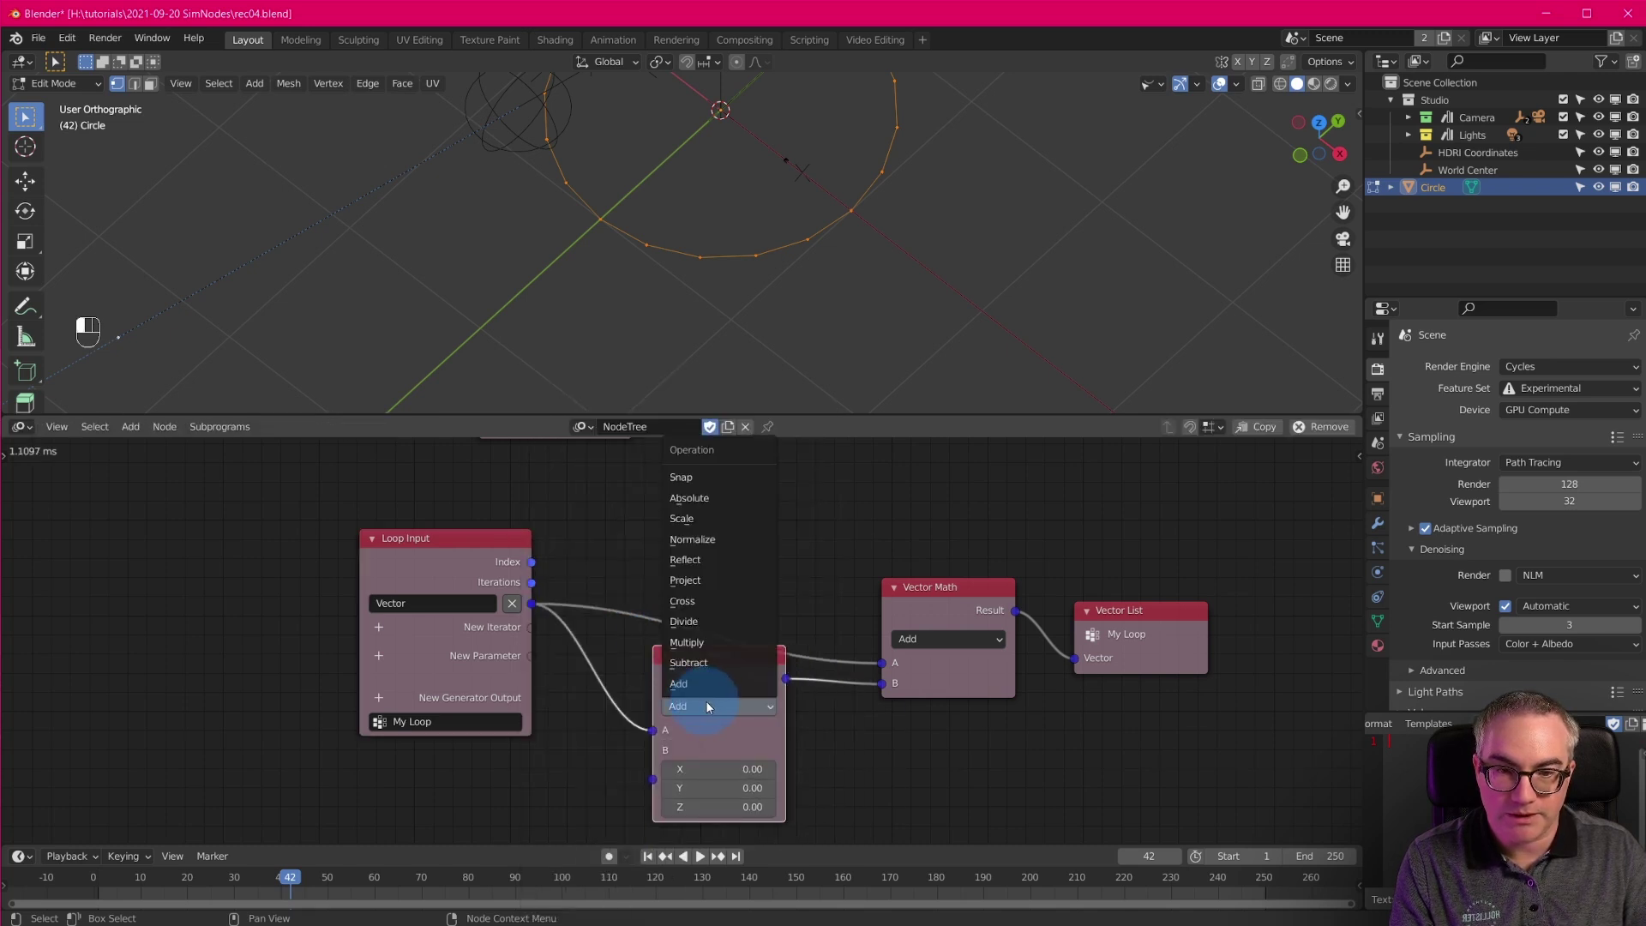
left_click(746, 540)
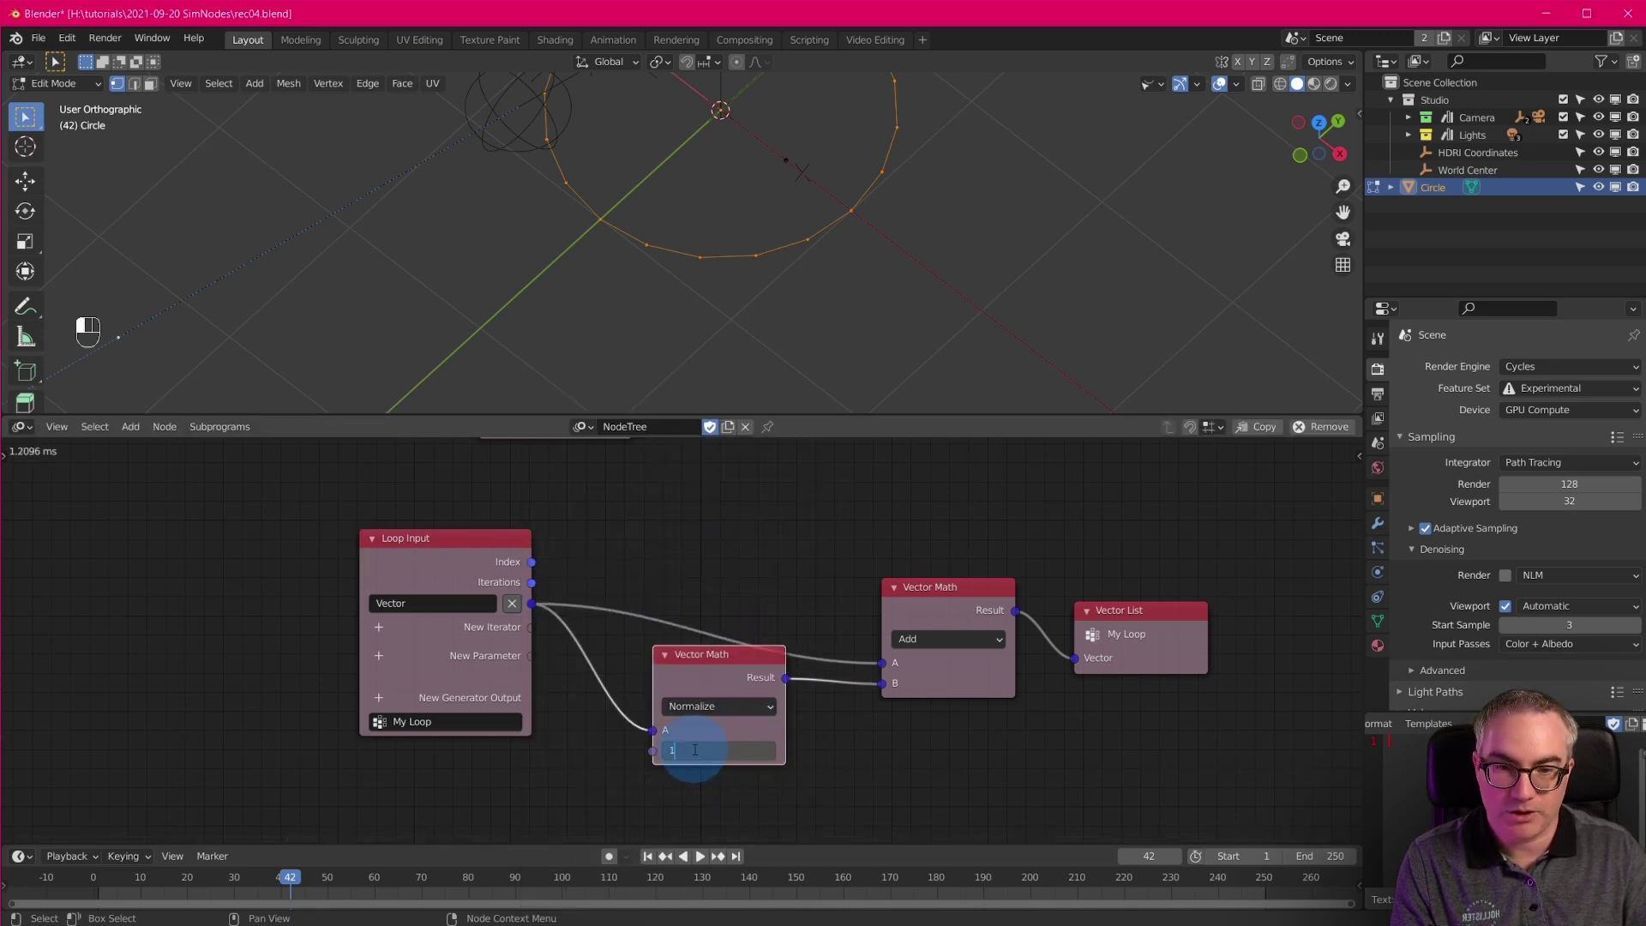
left_click_drag(693, 660, 689, 693)
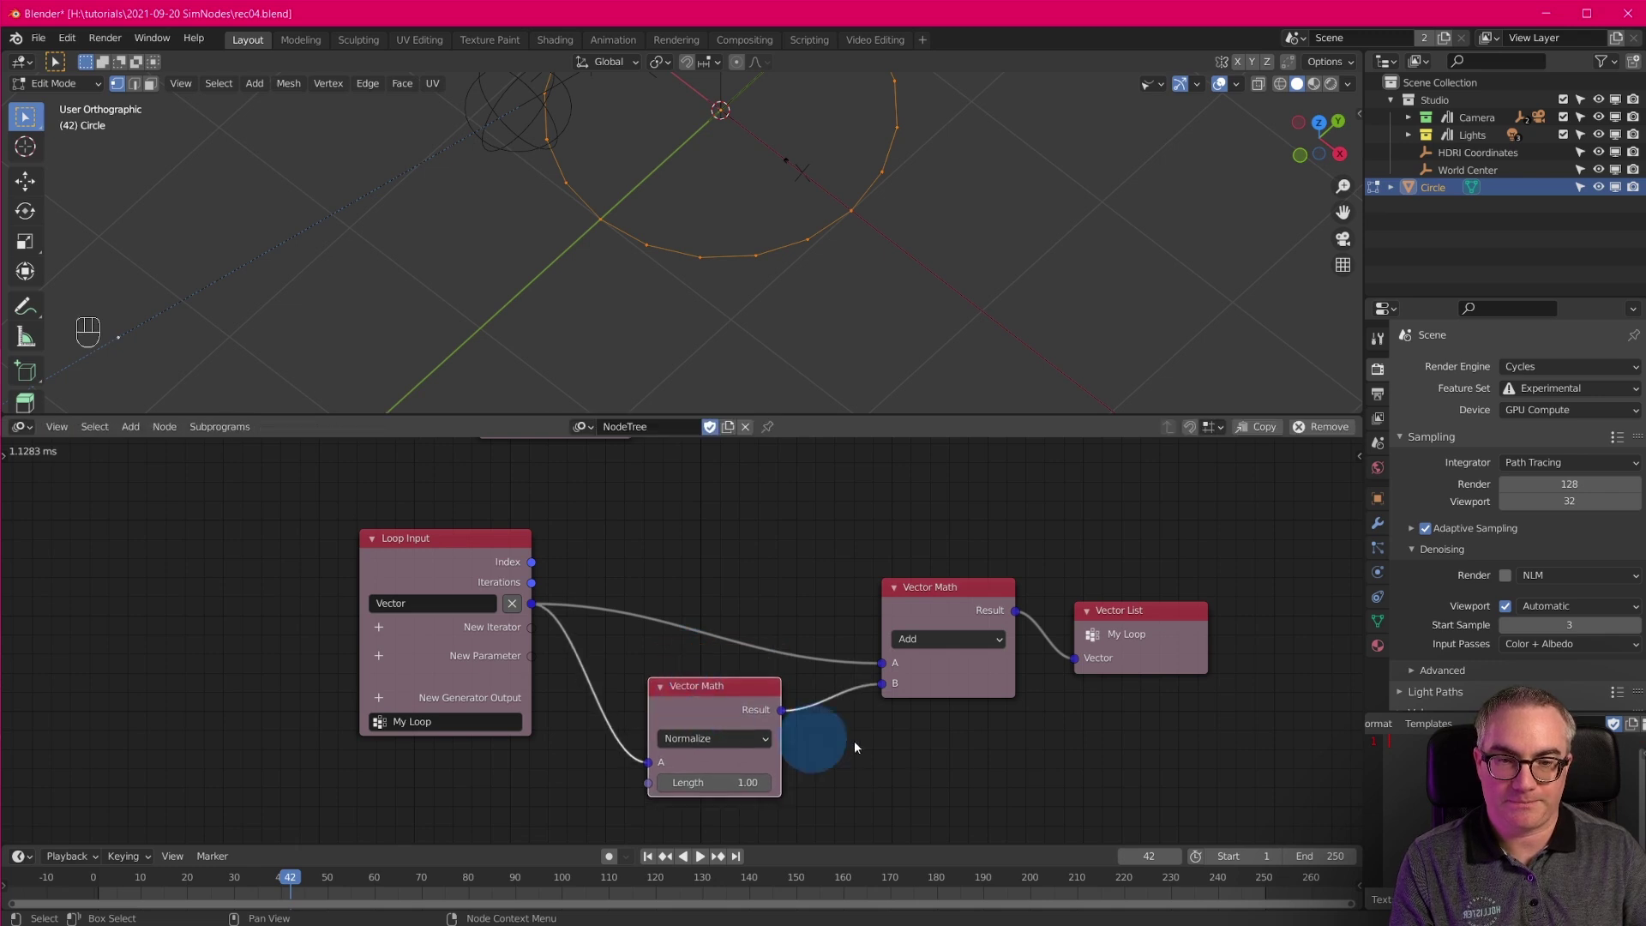
Add a 3D Viewer node beside the My Loop invoke node and connect the invoke node's Vector List output to it.
scroll(873, 739, "down", 3)
middle_click_drag(876, 744, 821, 752)
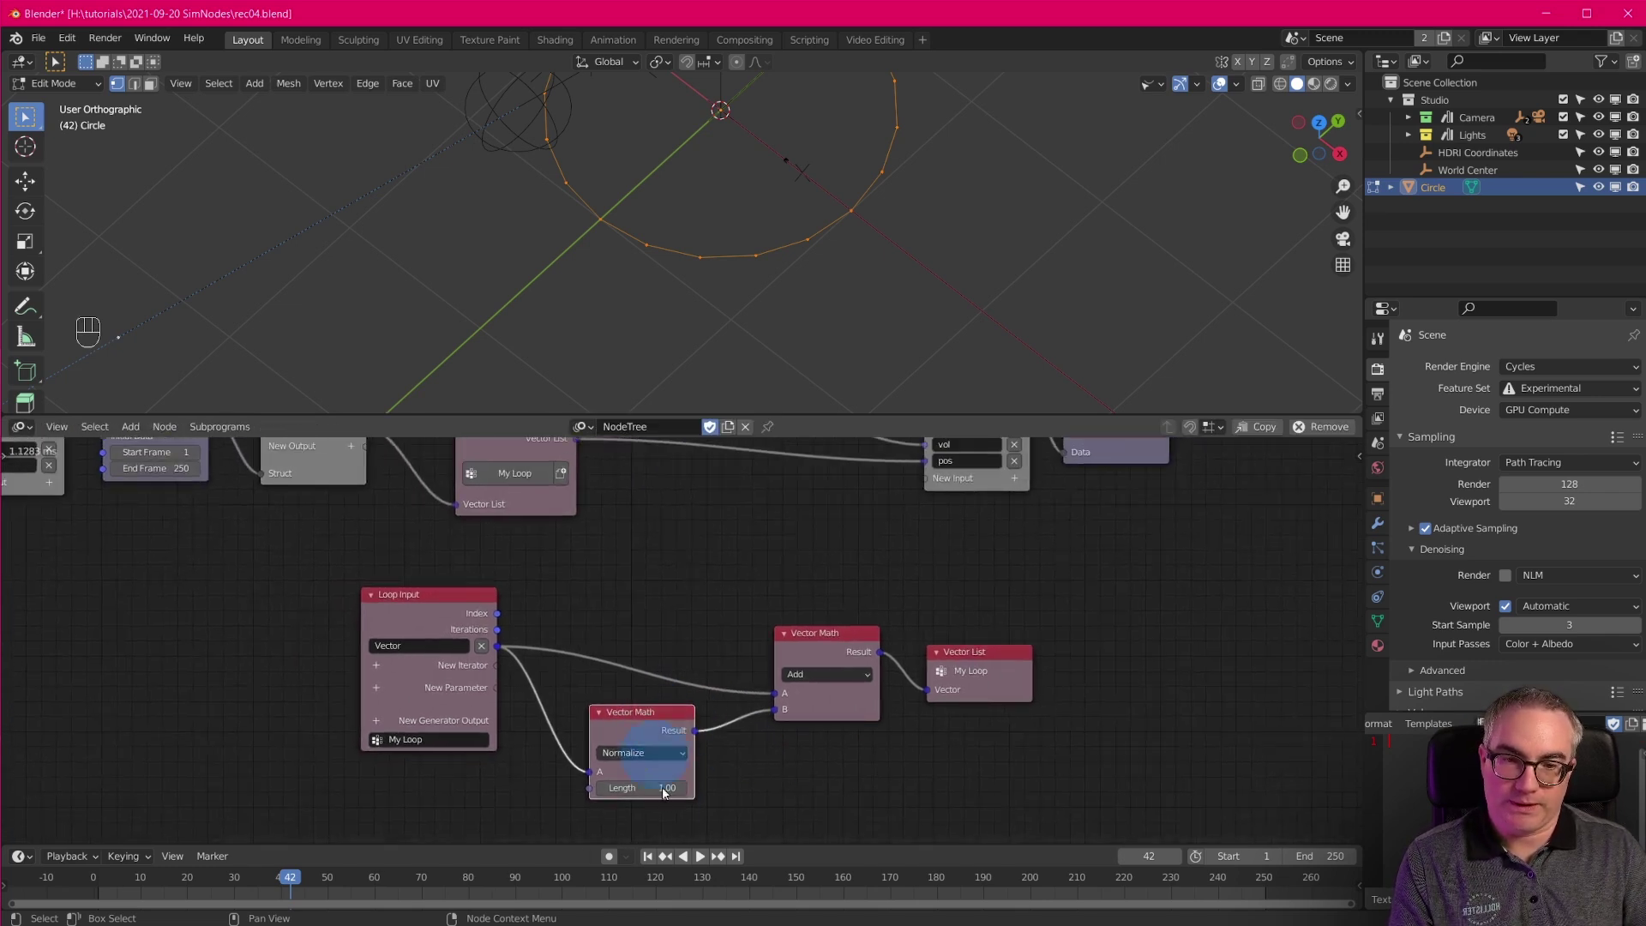
scroll(710, 759, "down", 2)
middle_click_drag(790, 559, 849, 754)
scroll(810, 712, "up", 2)
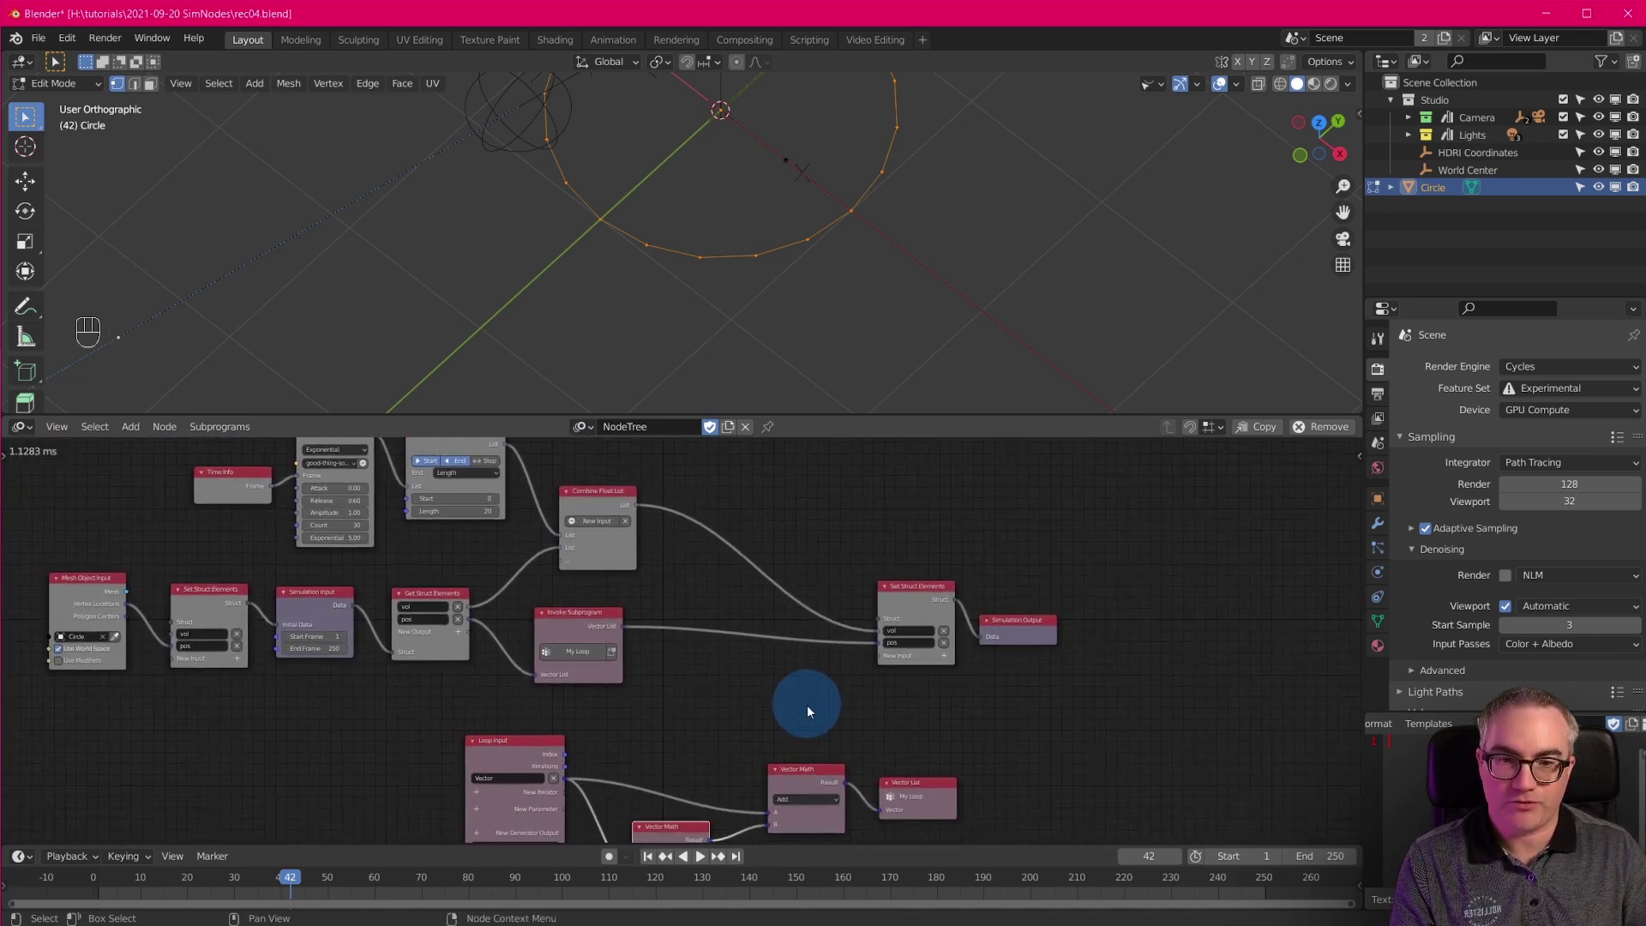
key("shift+a")
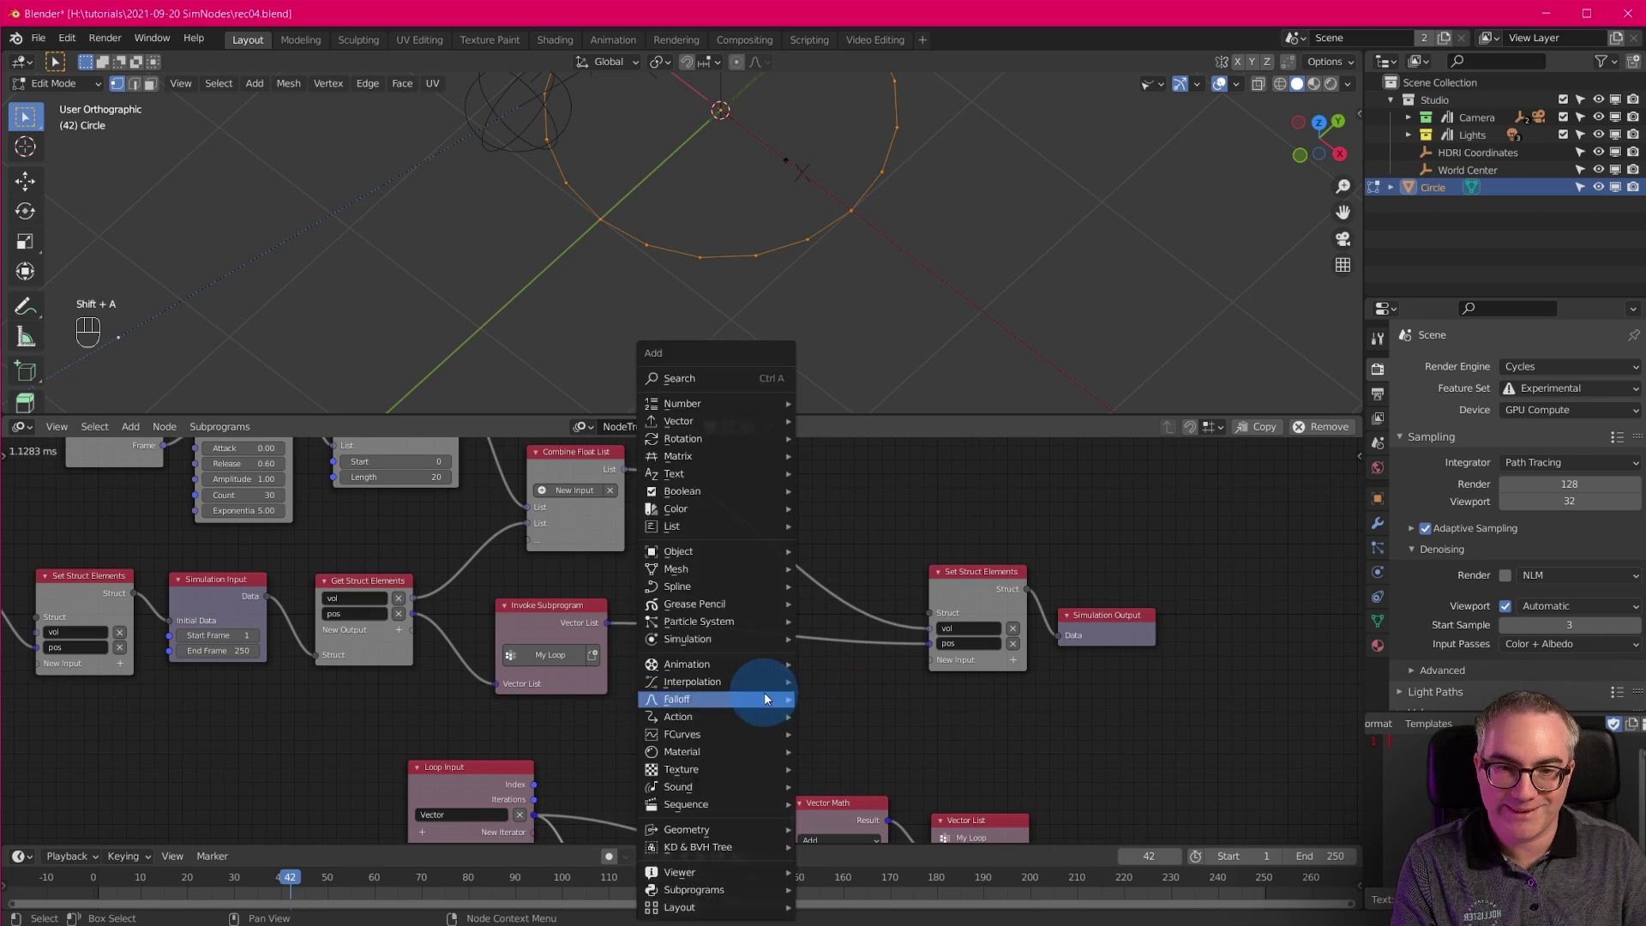
mouse_move(794, 873)
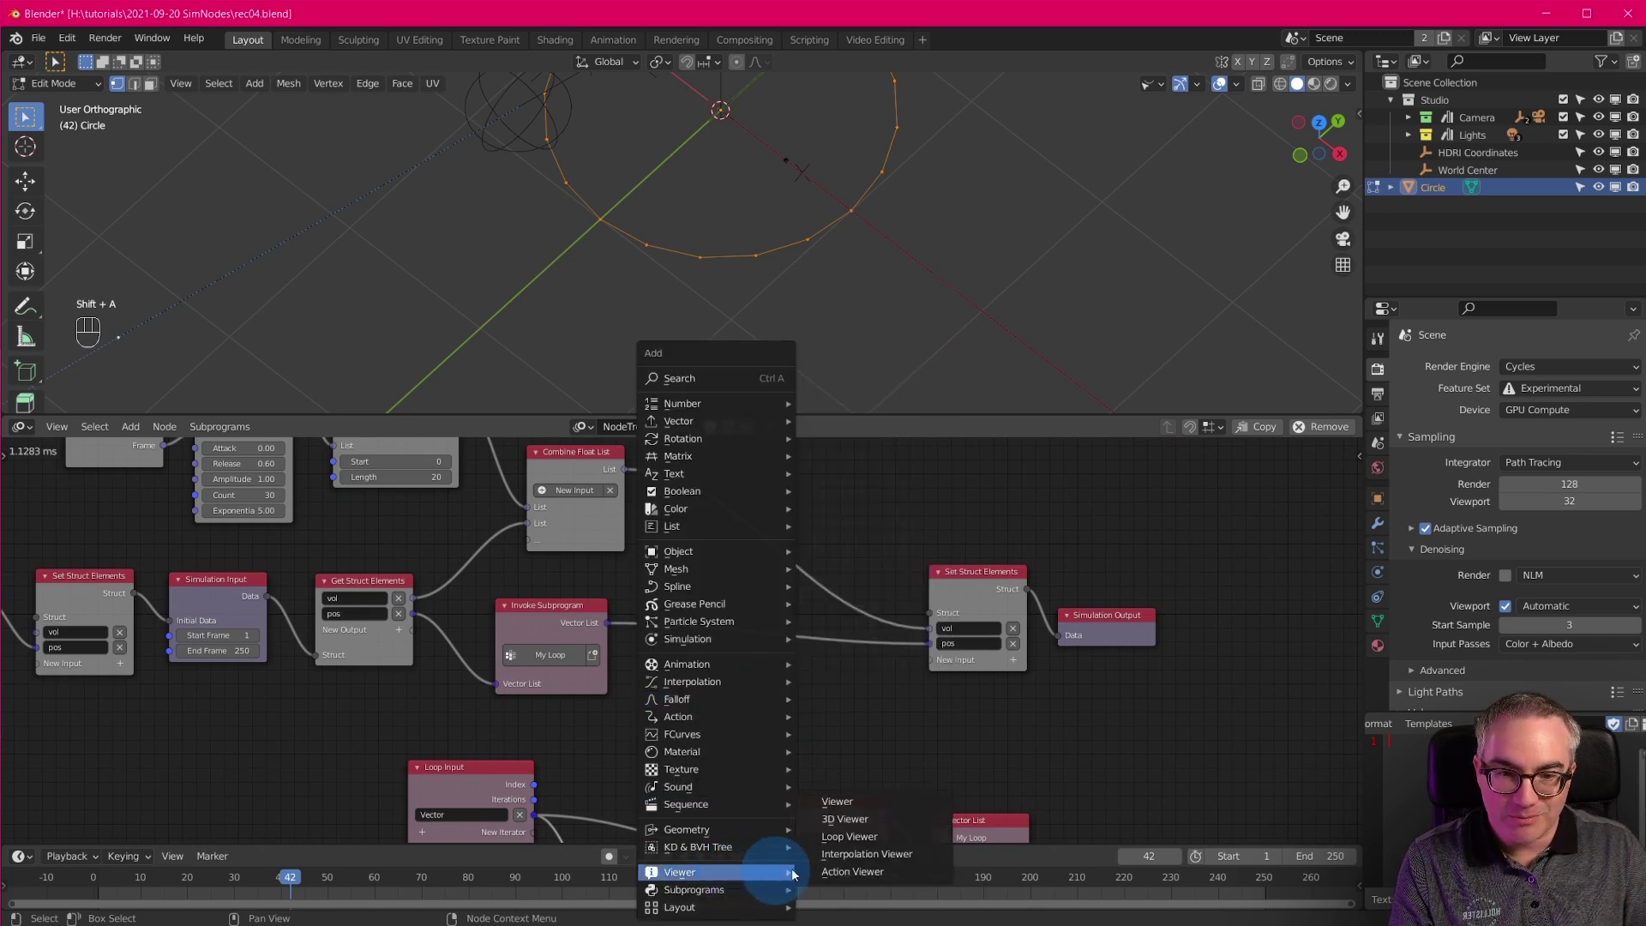
left_click(903, 818)
left_click(728, 676)
left_click_drag(729, 696, 609, 622)
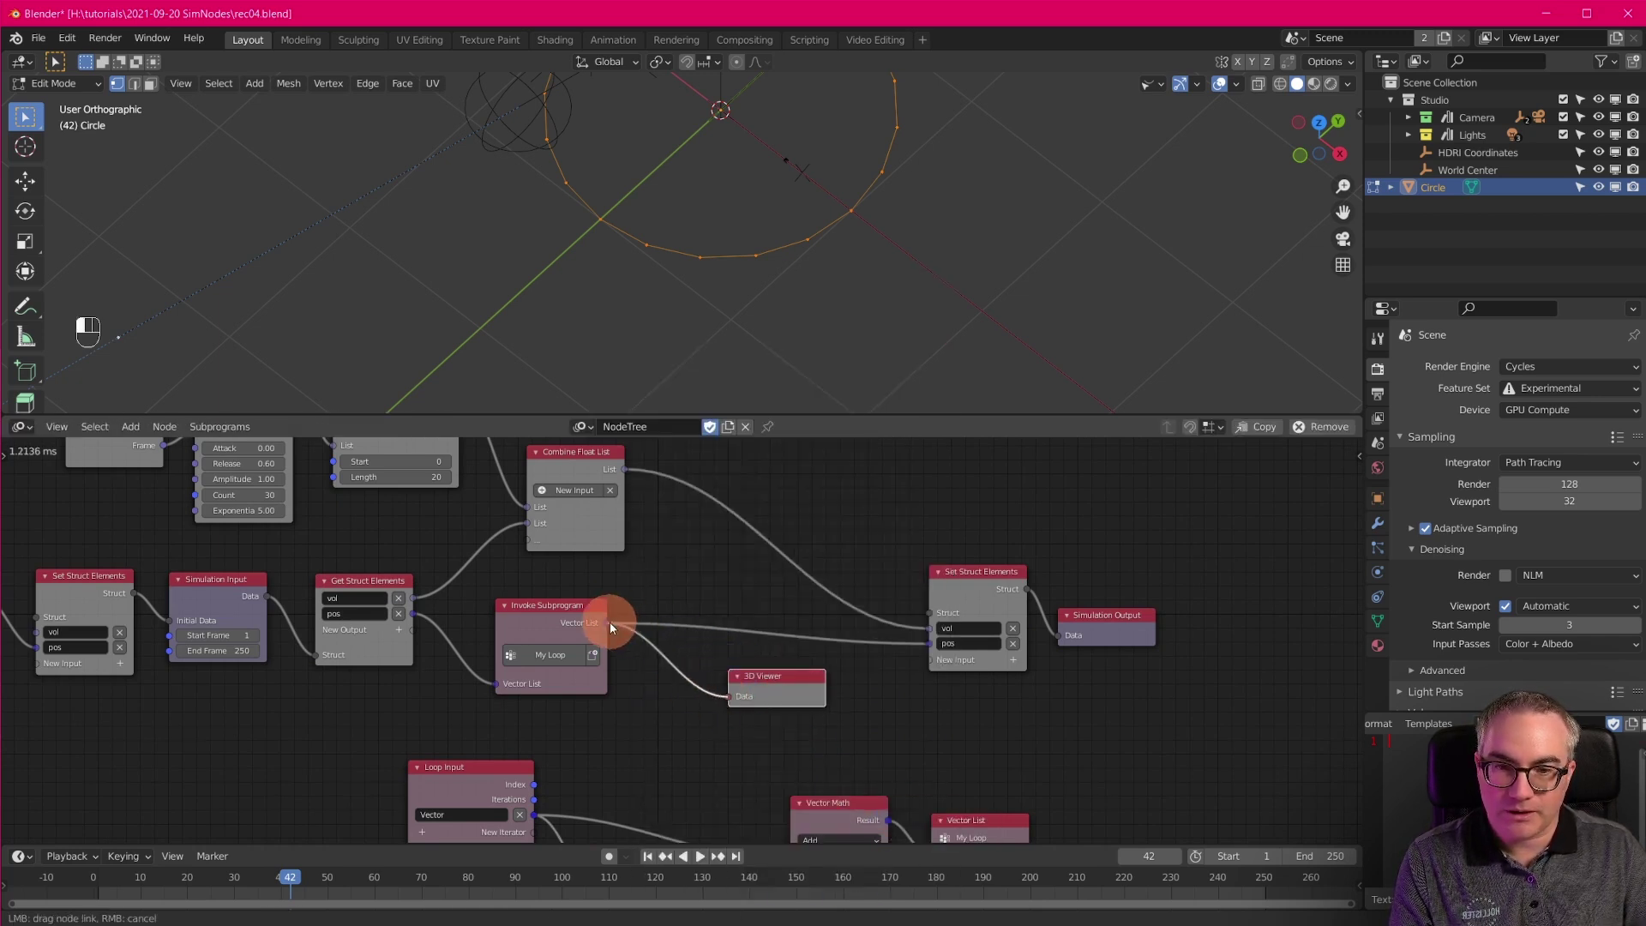
Set the 3D Viewer's drawing width to 7 and its color to magenta.
left_click_drag(790, 675, 810, 668)
left_click(822, 693)
left_click(804, 705)
left_click(831, 613)
Play the simulation from the first frame and watch how the viewer points move away from the circle.
key("shift+Left")
left_click(661, 541)
scroll(820, 268, "down", 9)
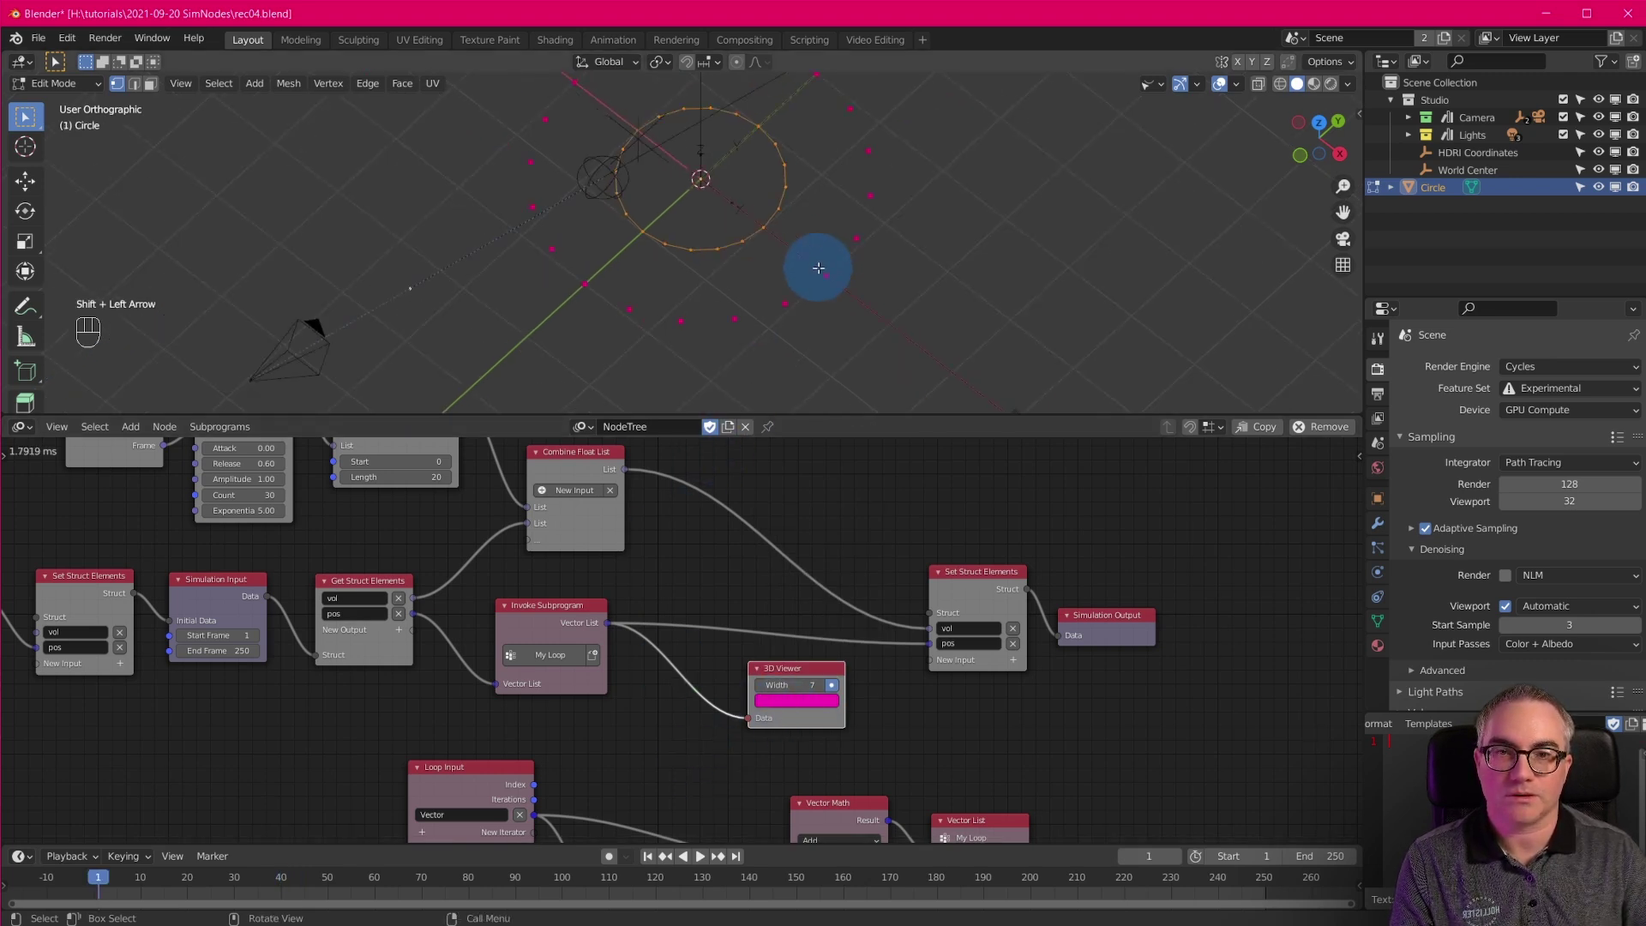
key("space")
key("space")
Set the Normalize node's length to 0.10 and replay the simulation from the first frame.
scroll(835, 284, "down", 2)
scroll(835, 284, "up", 6)
middle_click_drag(627, 792, 600, 534)
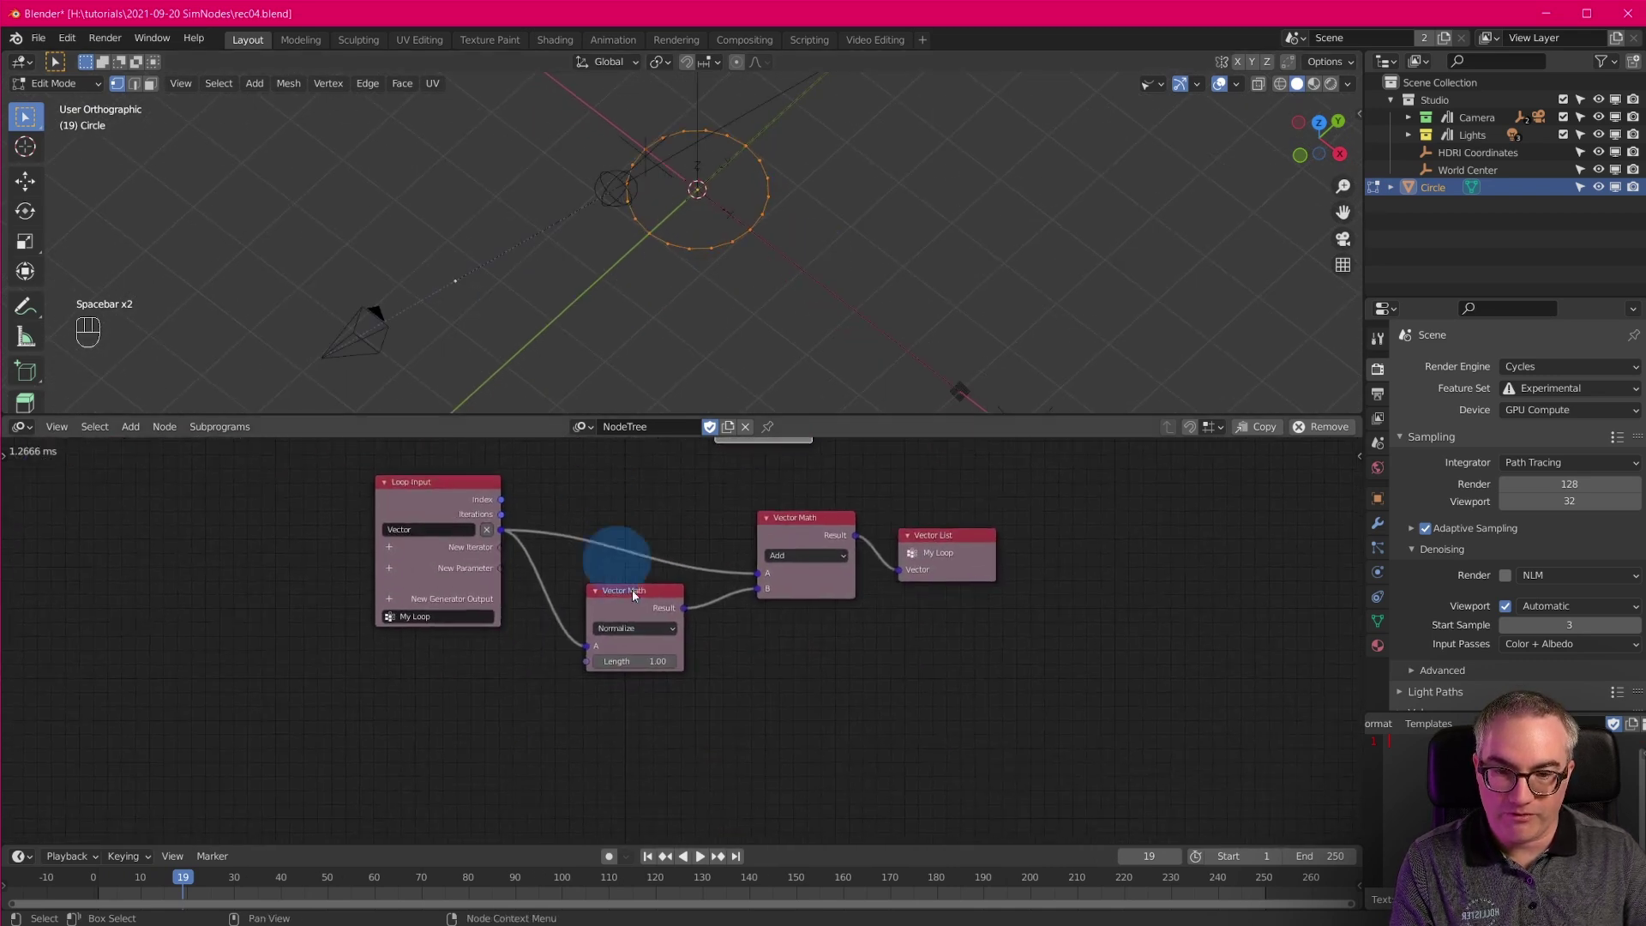
scroll(600, 600, "up", 2)
left_click(591, 669)
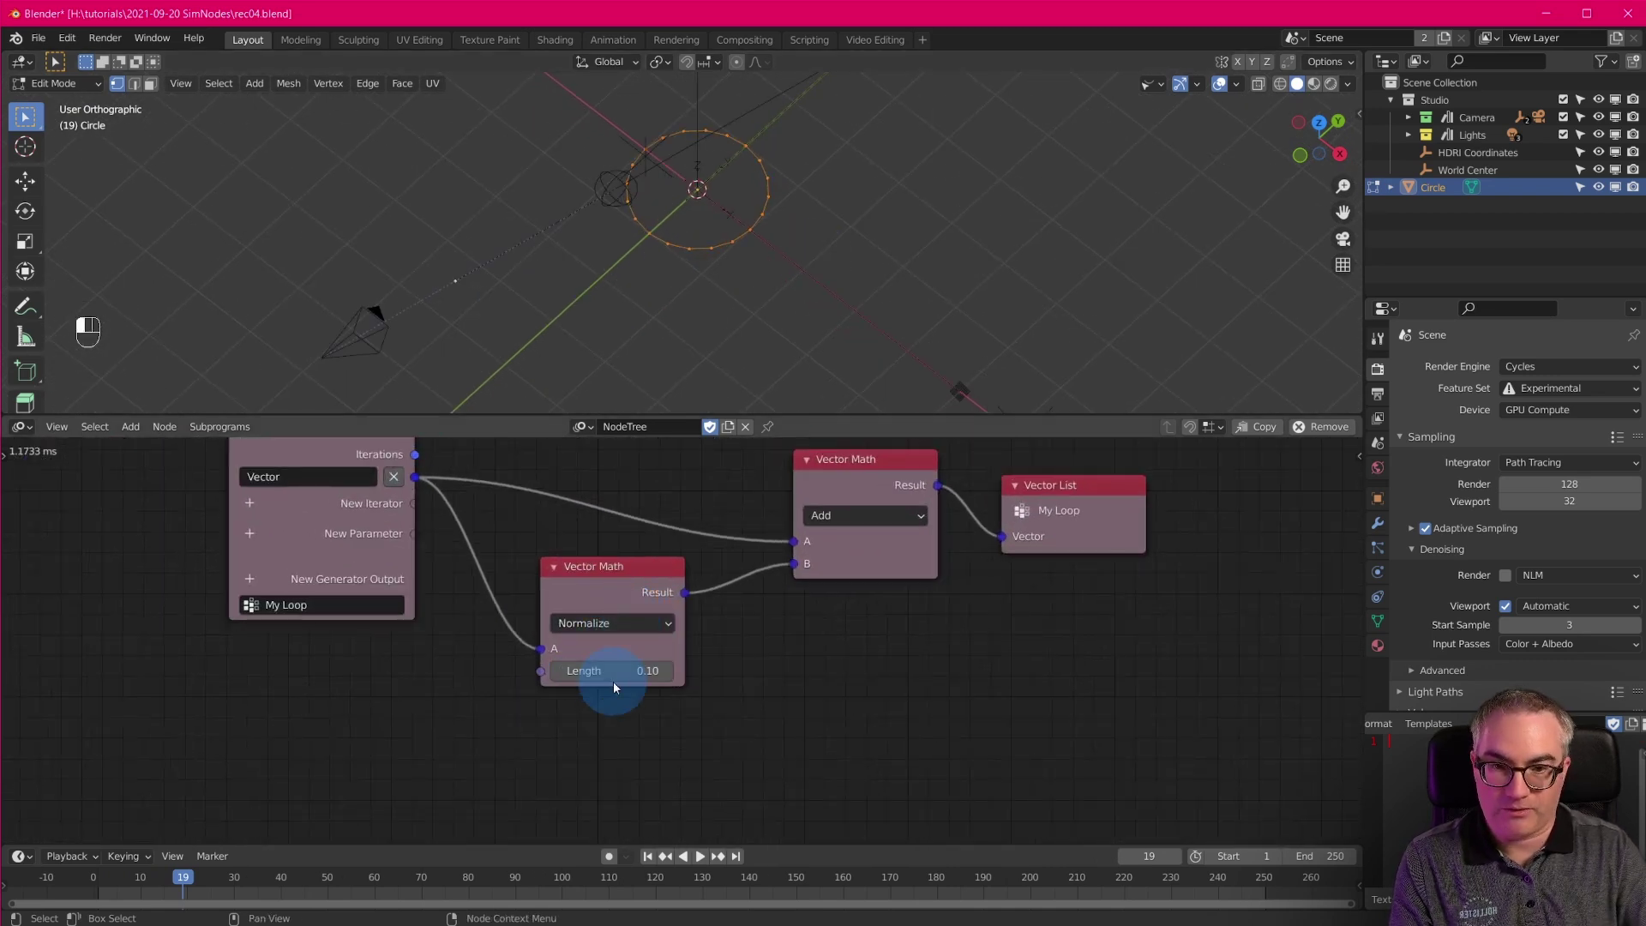
key("space")
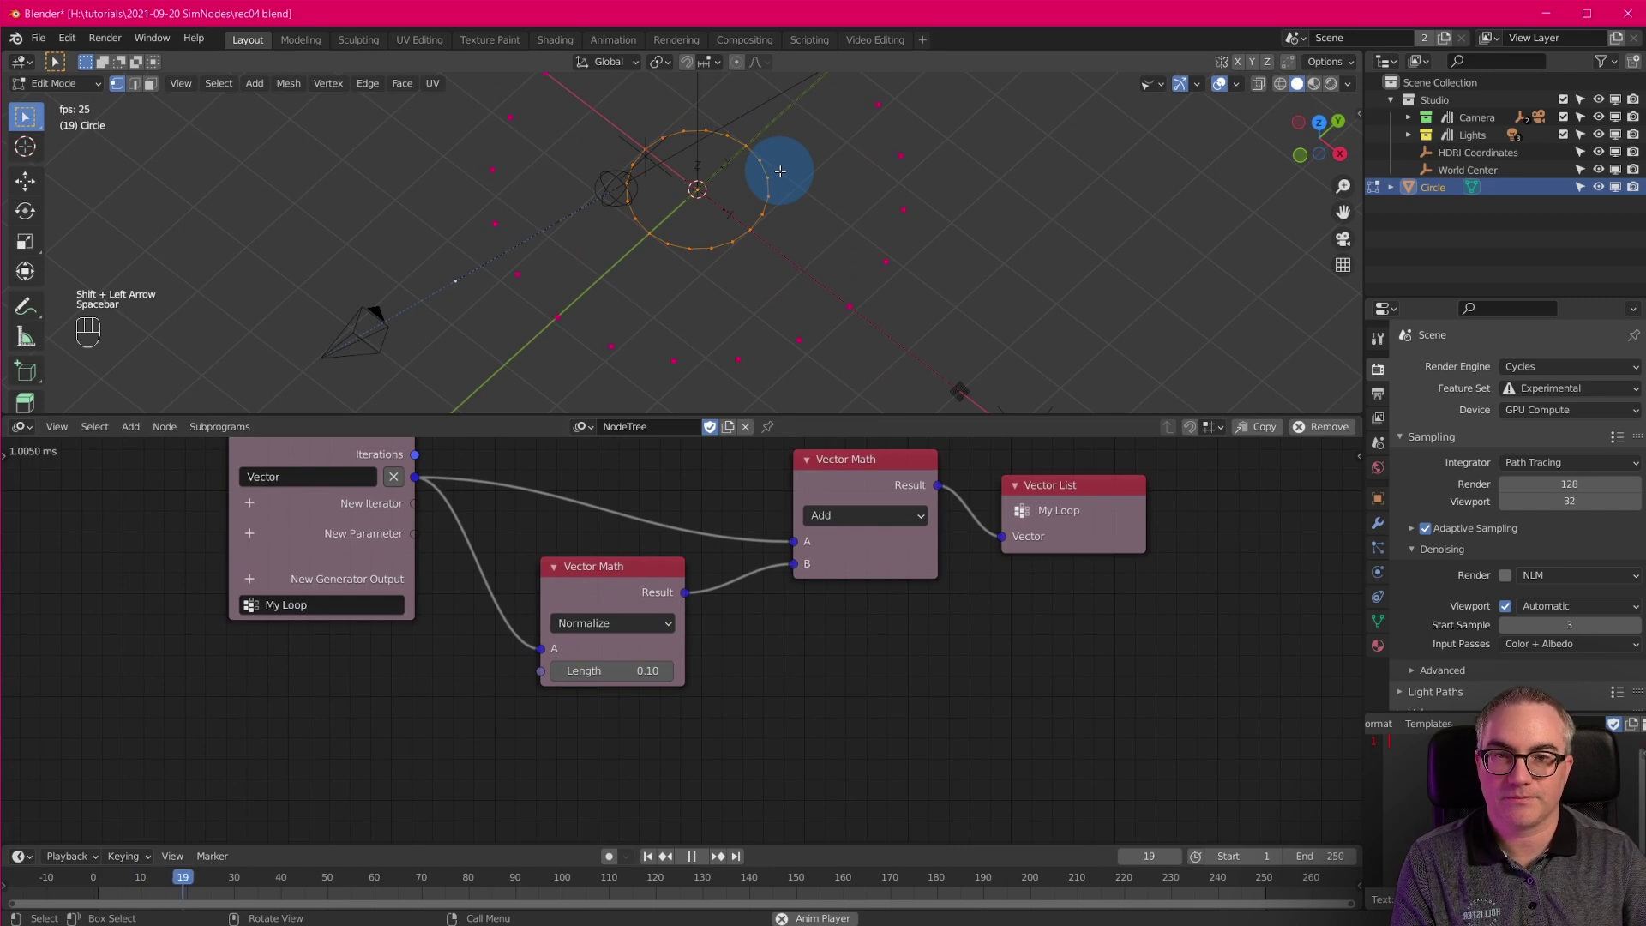
key("space")
Move the 3D Viewer aside and insert a Combine Vector List node between the My Loop invoke node and the pos input.
scroll(724, 210, "down", 4)
middle_click_drag(771, 569, 724, 783)
middle_click_drag(441, 558, 576, 811)
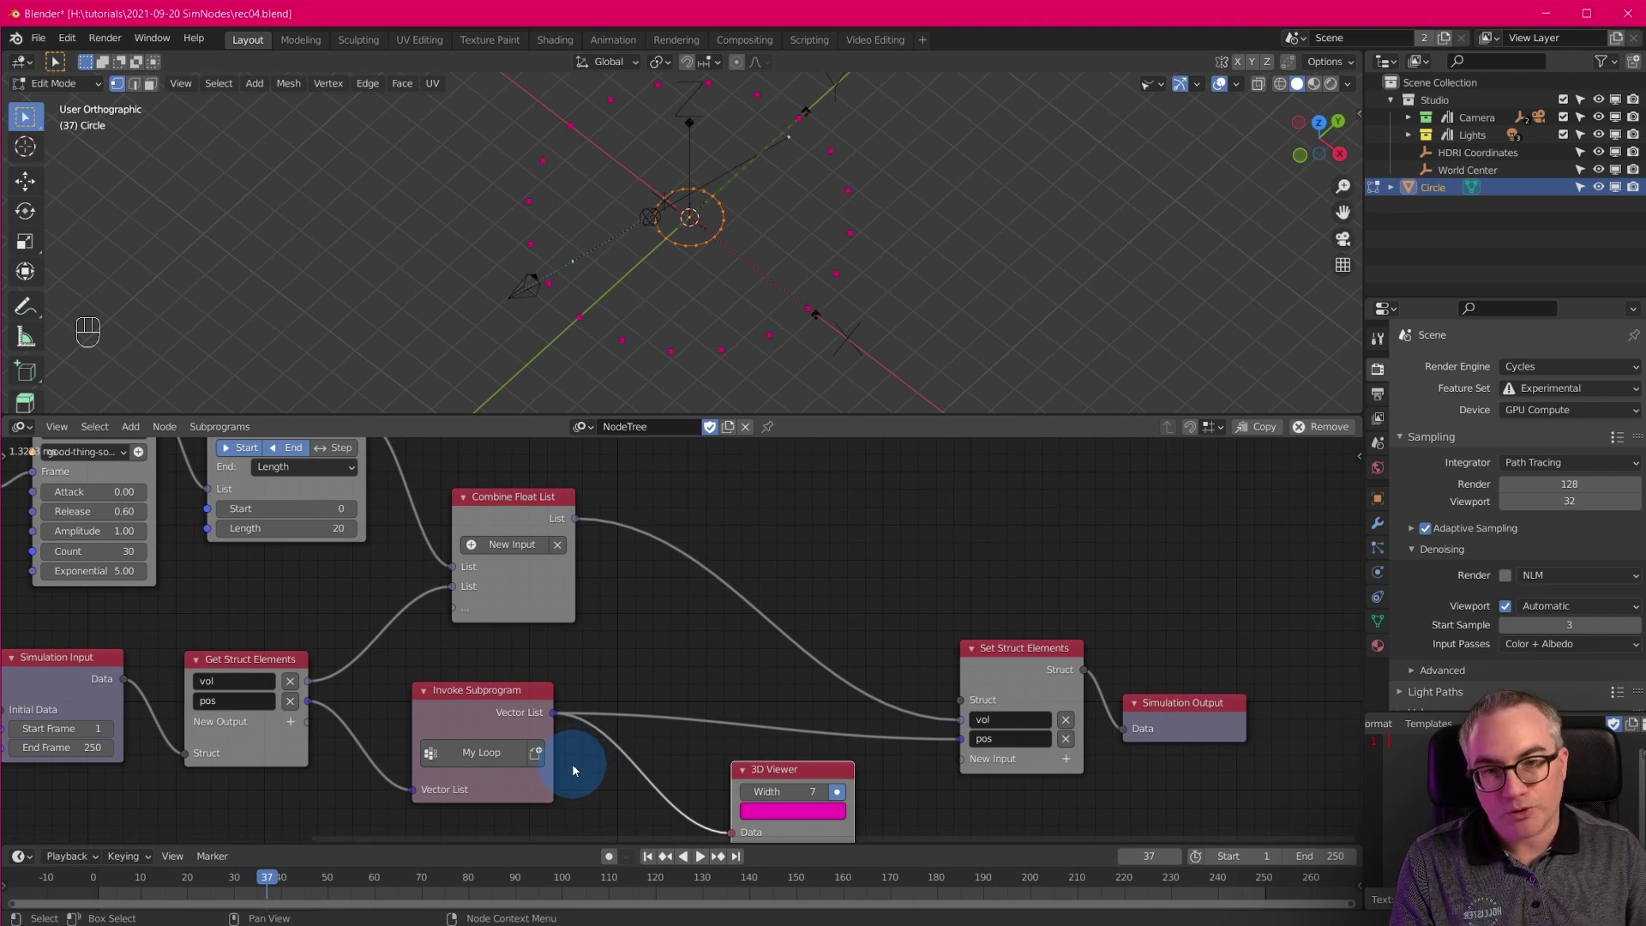
left_click_drag(806, 781, 973, 803)
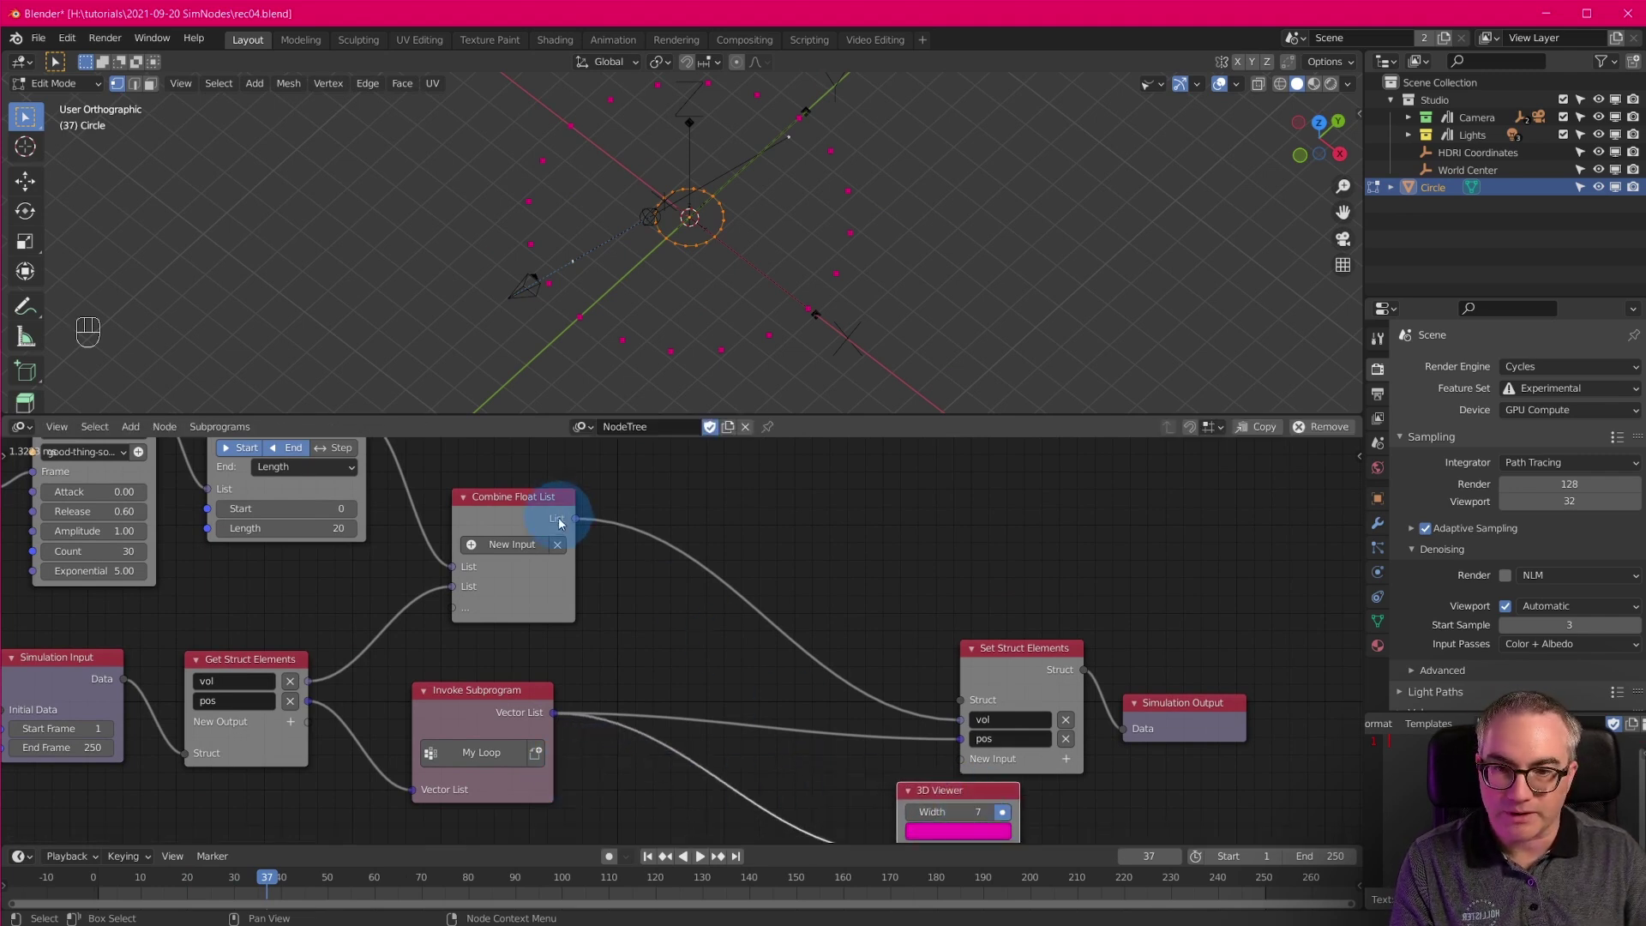
key("shift+a")
mouse_move(714, 219)
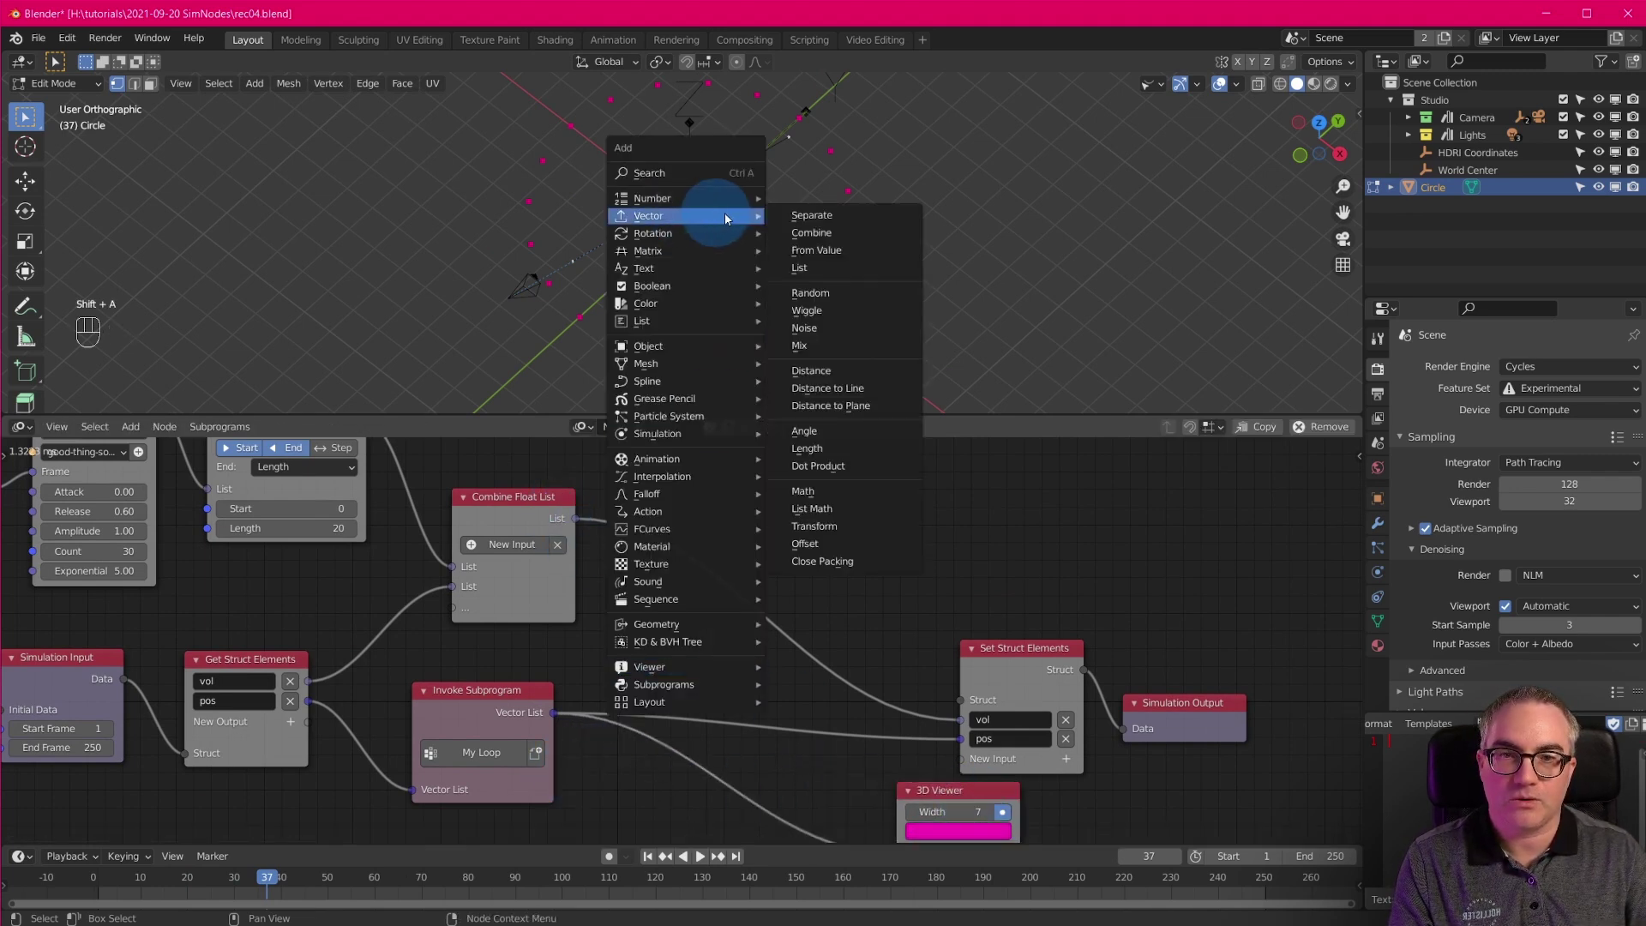
mouse_move(729, 319)
mouse_move(883, 324)
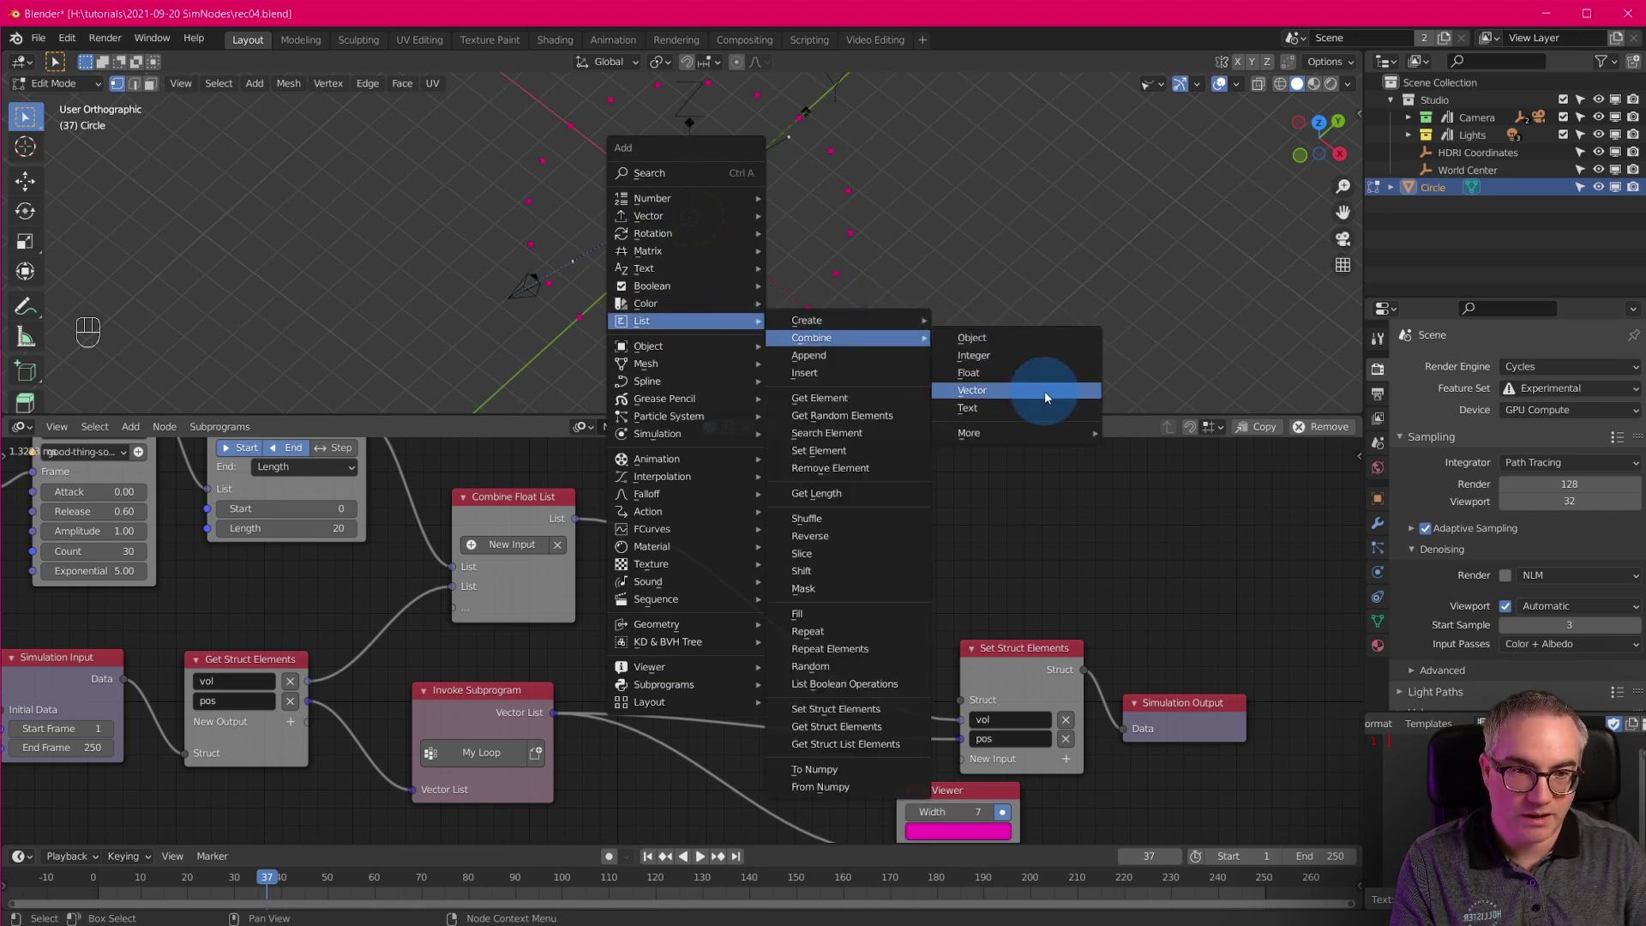
left_click(1044, 391)
left_click(742, 712)
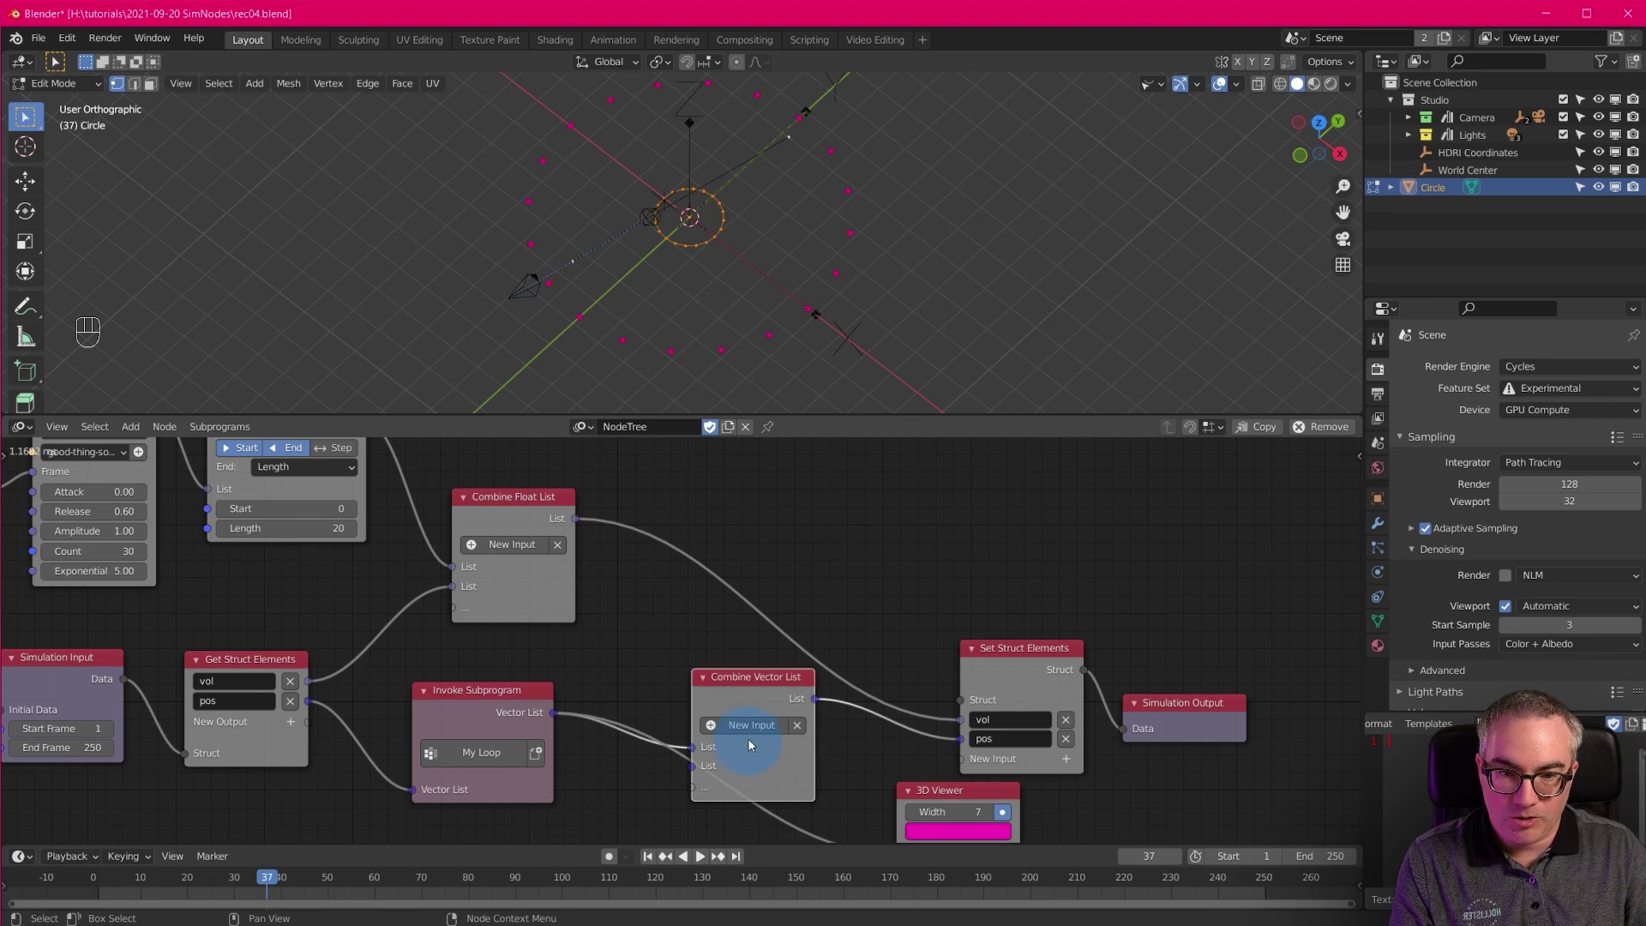
Connect Mesh Object Input's Vertex Locations to the second list input of Combine Vector List, tidying the node spacing.
left_click_drag(469, 709, 506, 708)
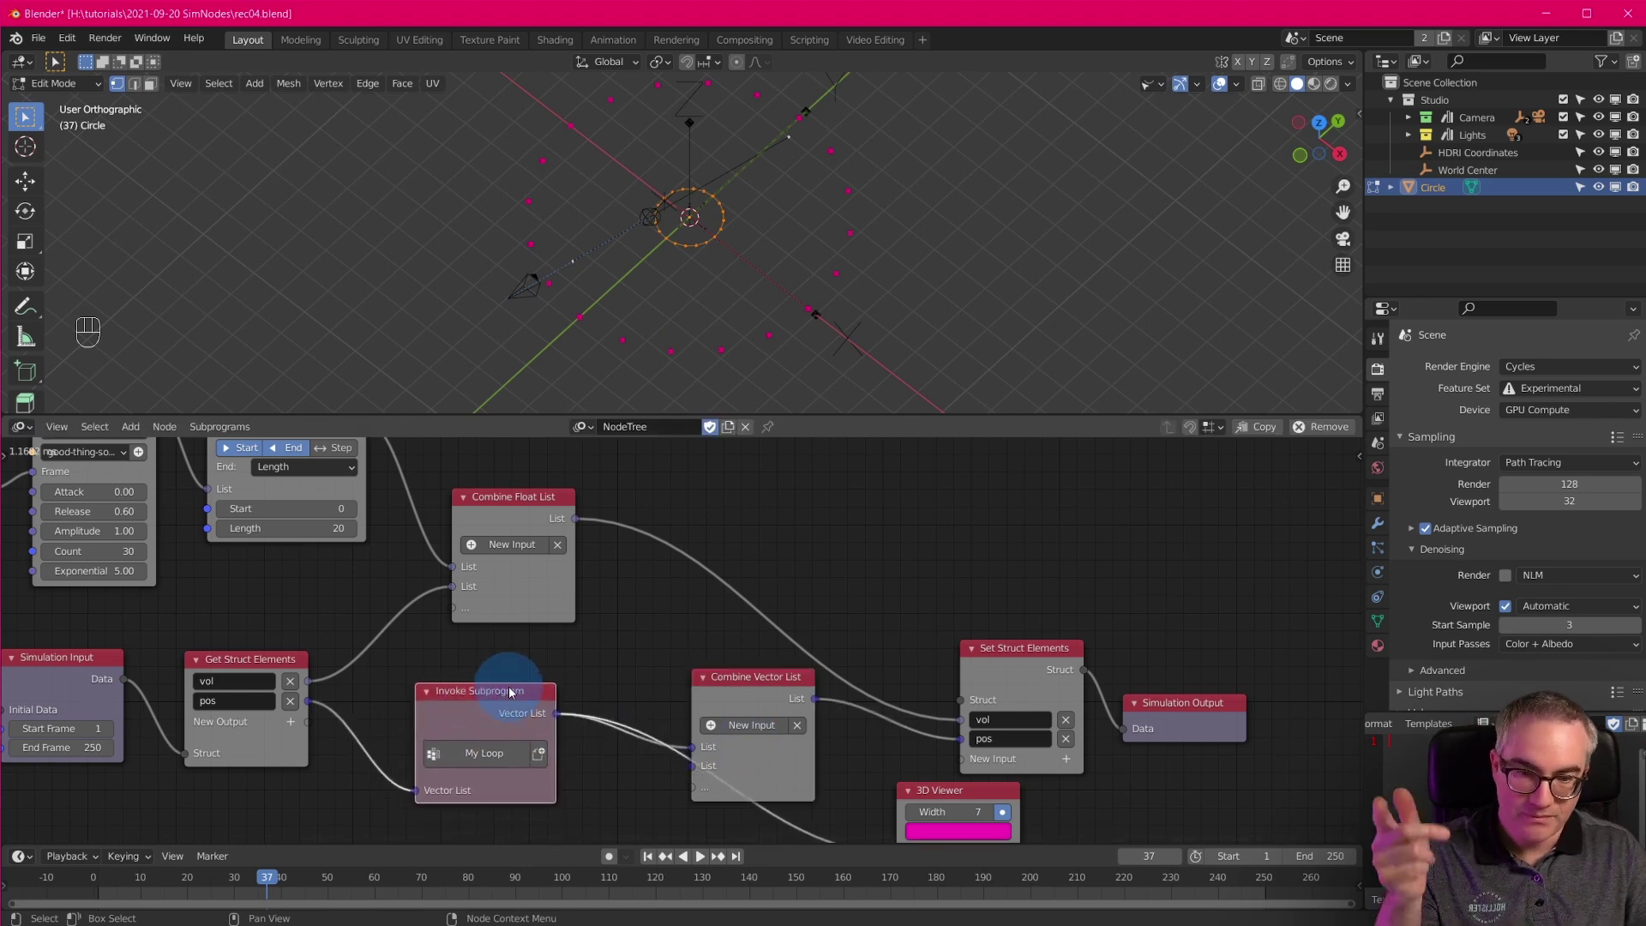
middle_click_drag(791, 762, 870, 720)
left_click_drag(812, 645, 763, 658)
middle_click_drag(814, 728, 974, 711)
scroll(973, 713, "down", 4)
scroll(860, 736, "up", 4)
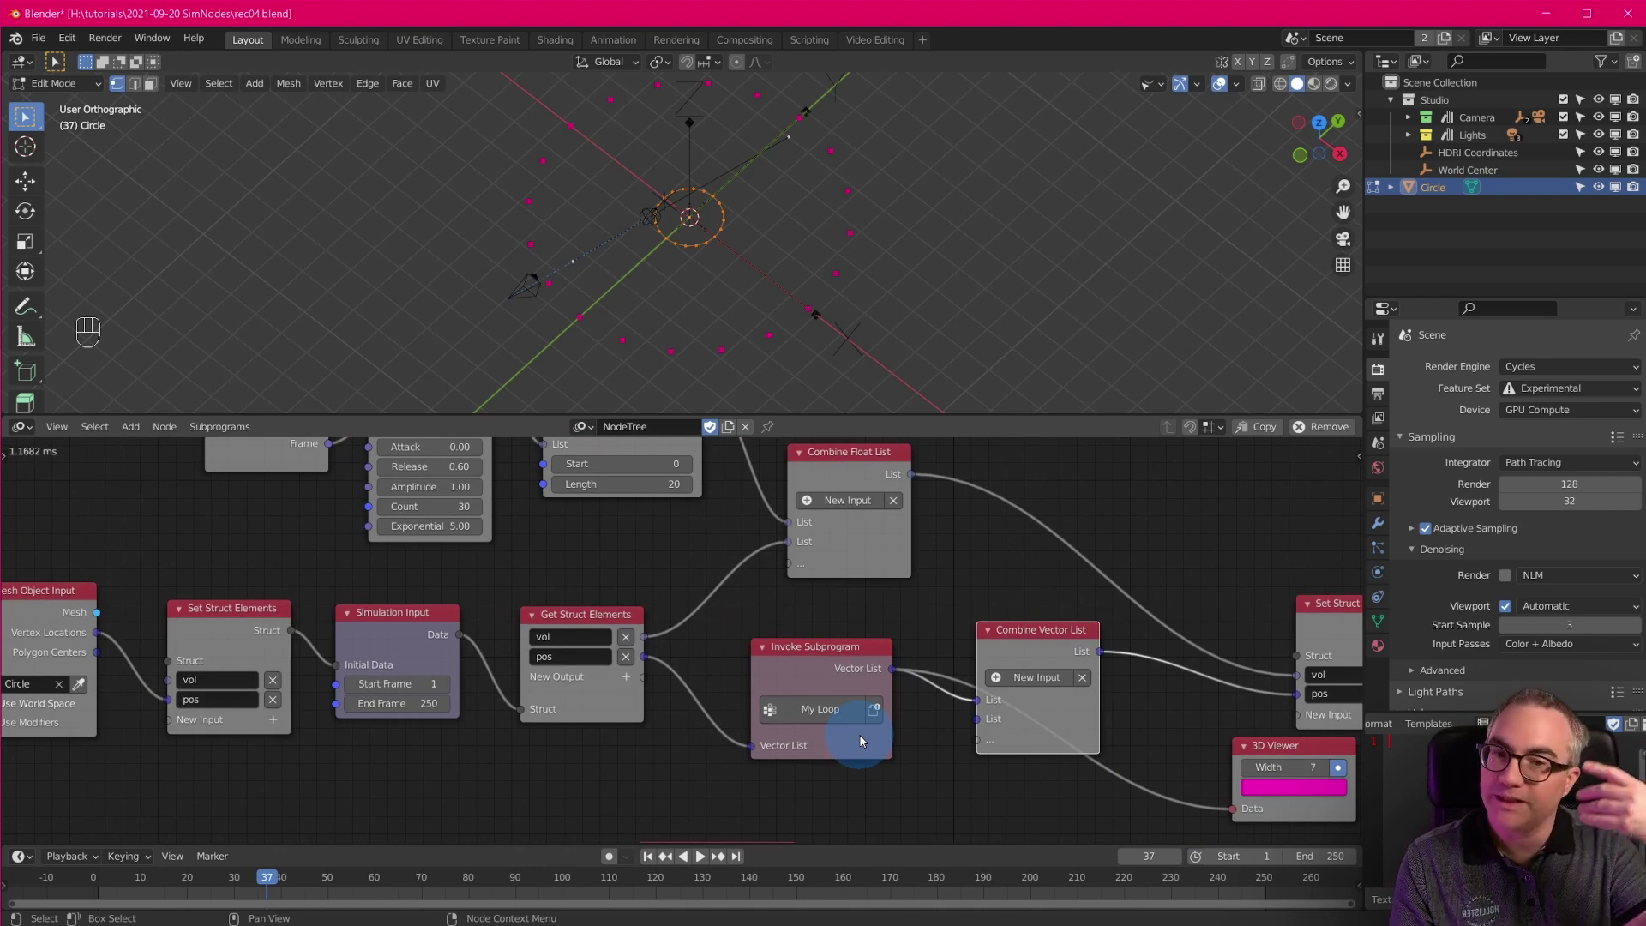
scroll(859, 734, "down", 3)
scroll(754, 645, "up", 2)
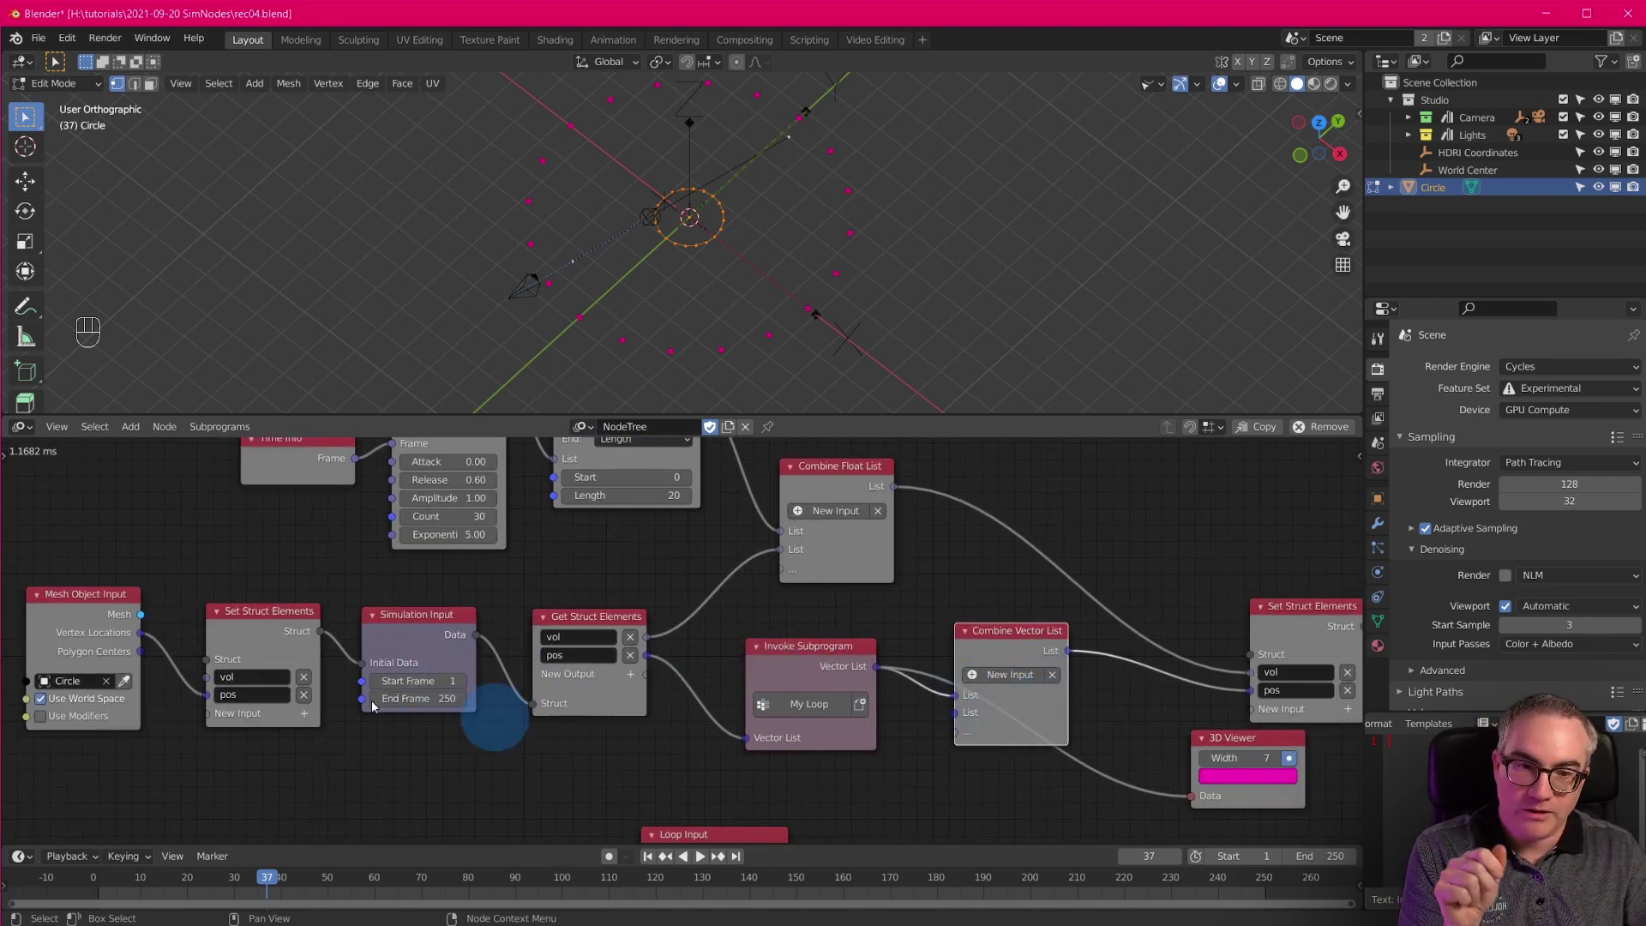
left_click_drag(140, 638, 960, 712)
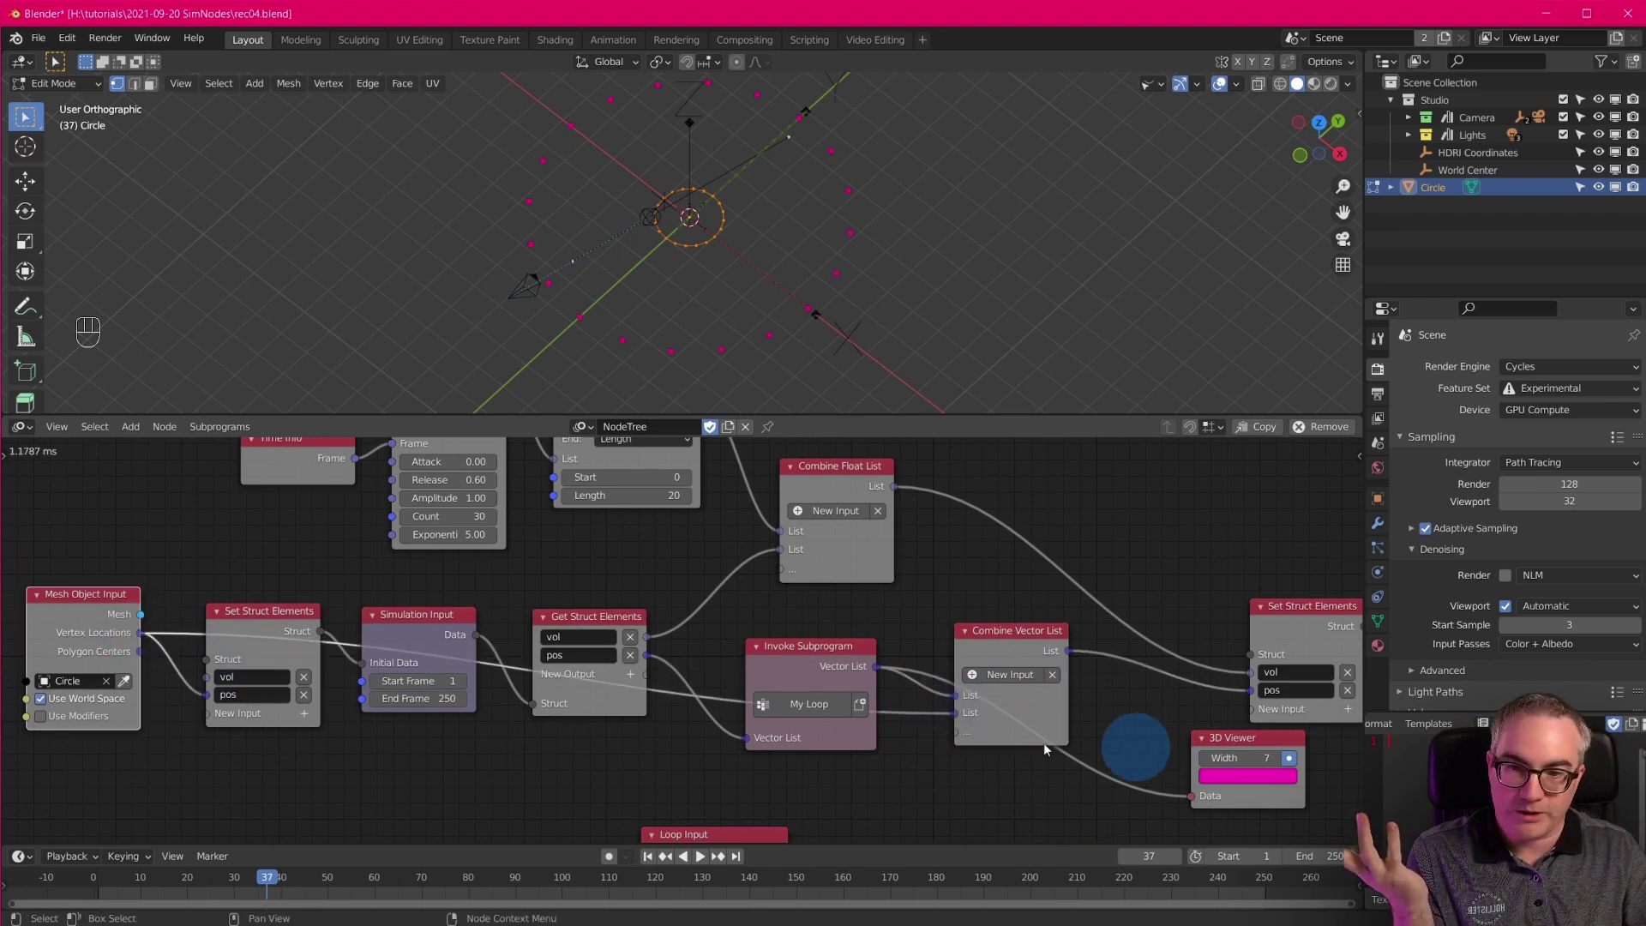
Feed the Combine Vector List output into the 3D Viewer and play the simulation from the first frame.
middle_click_drag(1019, 671, 924, 650)
left_click_drag(937, 642, 1032, 718)
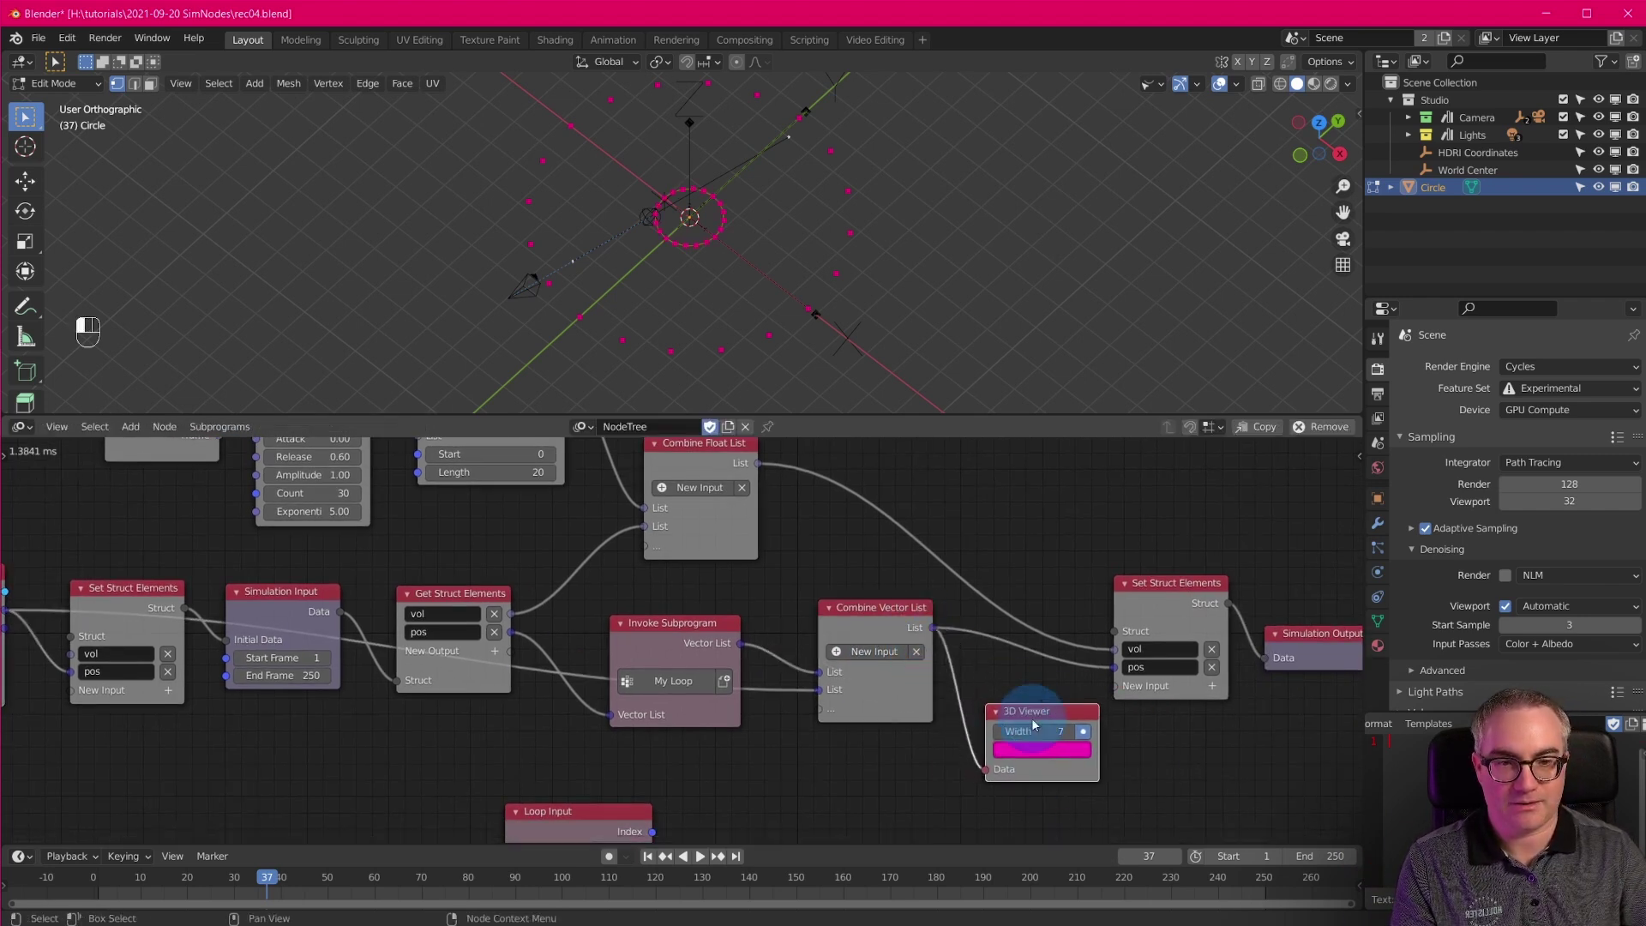
key("shift+Left")
key("space")
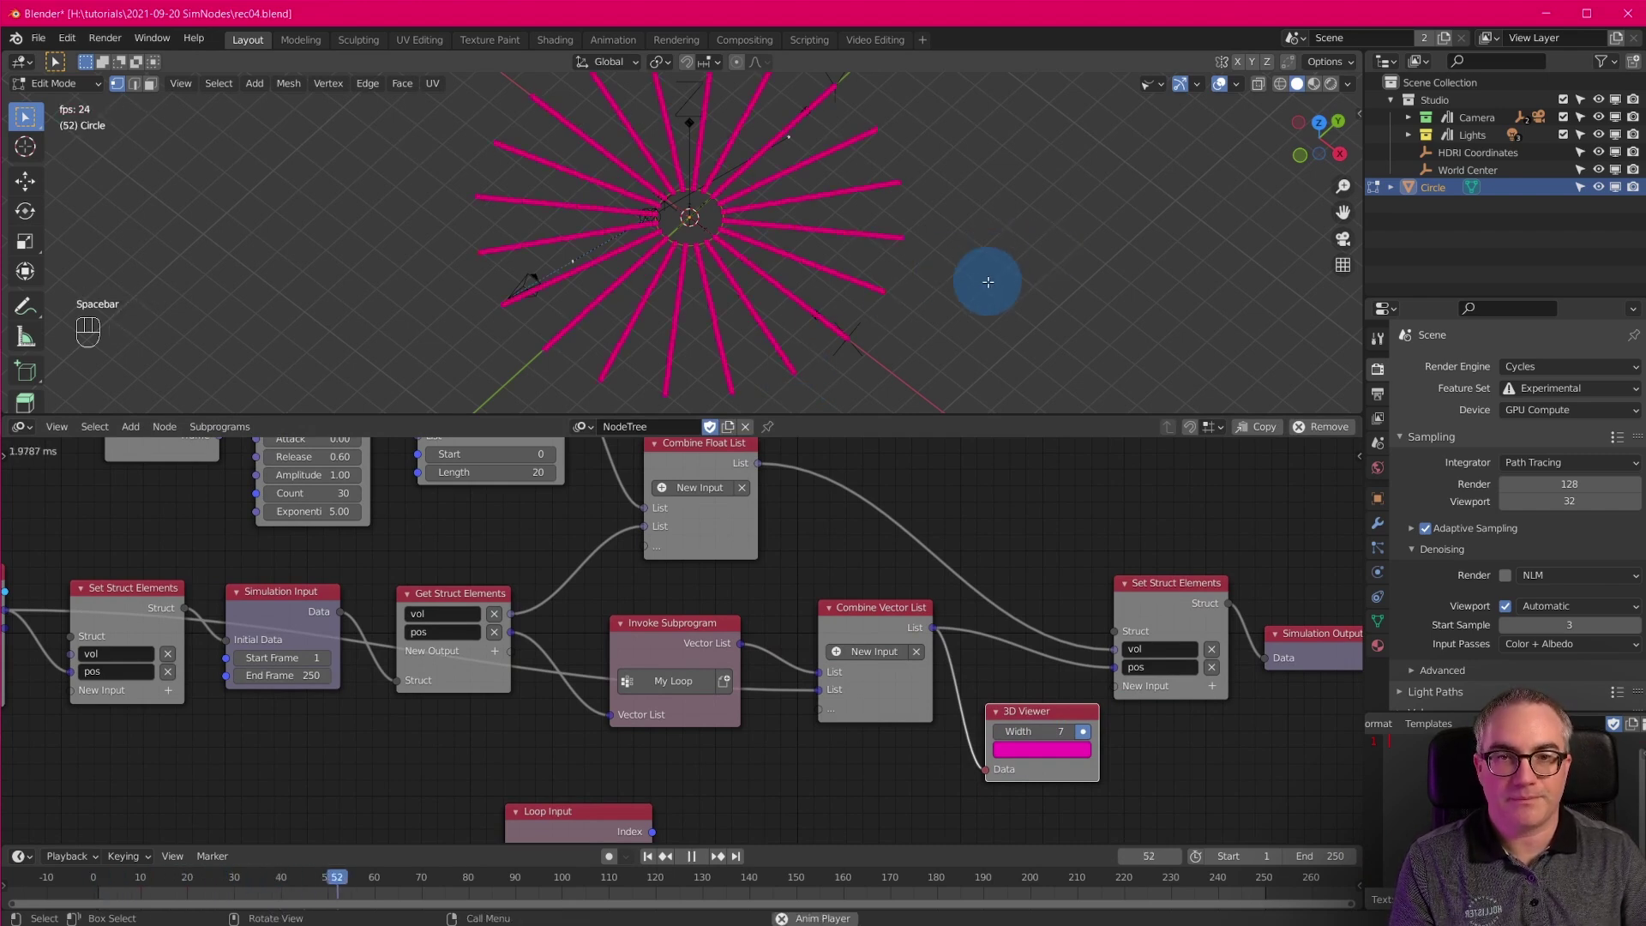
key("space")
scroll(819, 579, "down", 2)
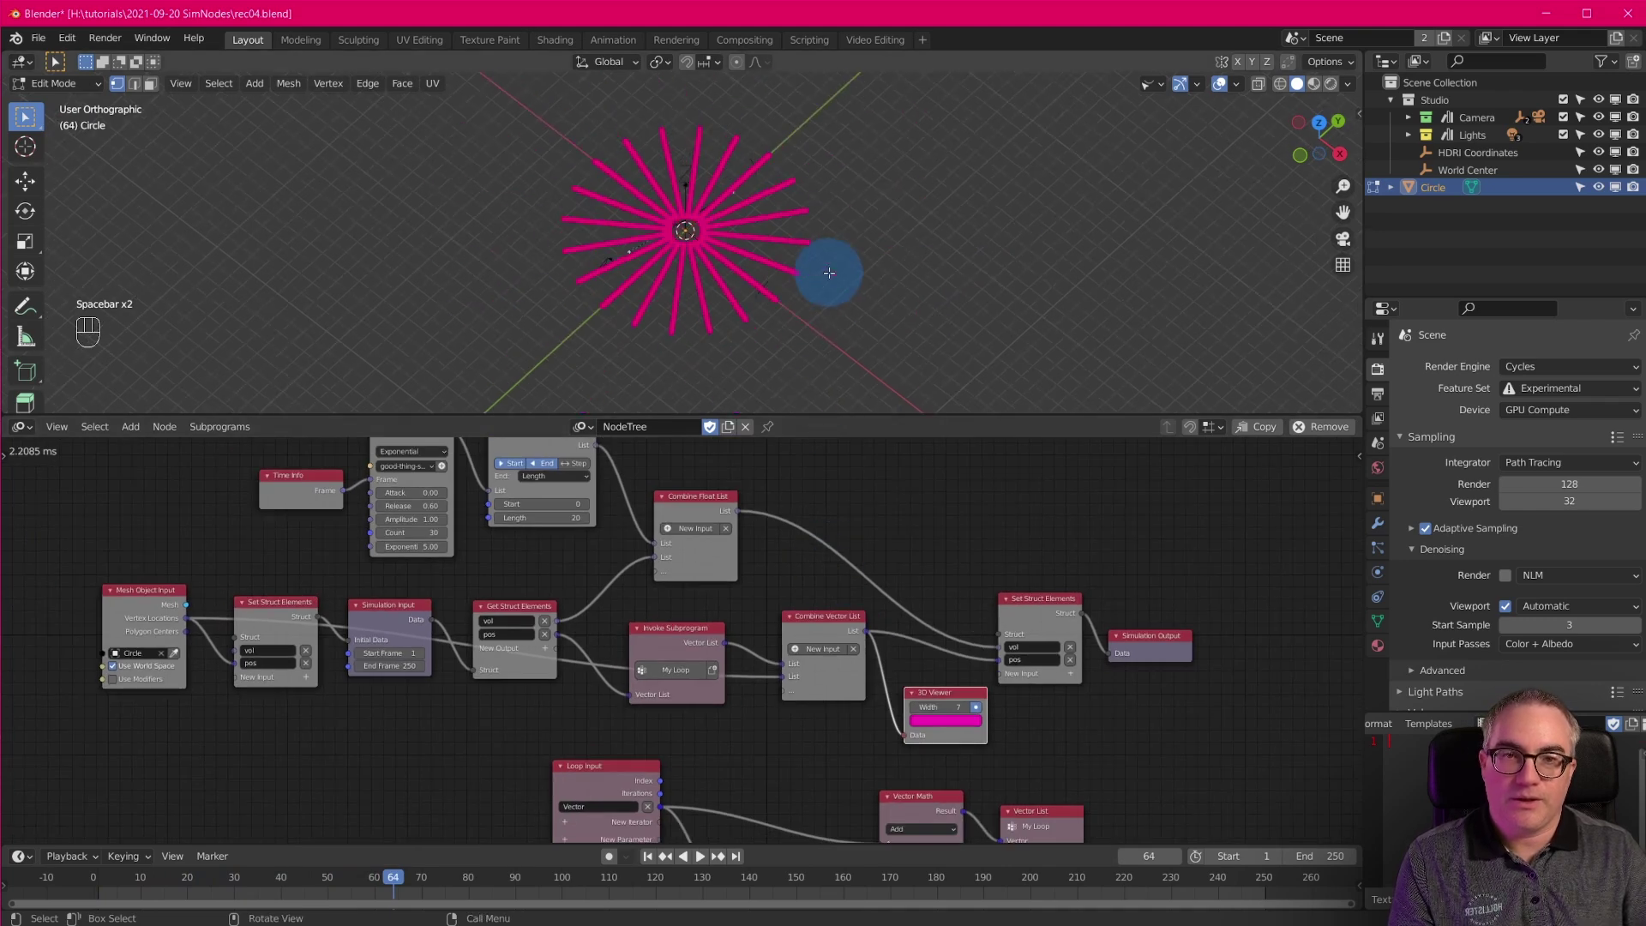
Turn off the 3D Viewer node's drawing and save the file.
scroll(830, 275, "up", 6)
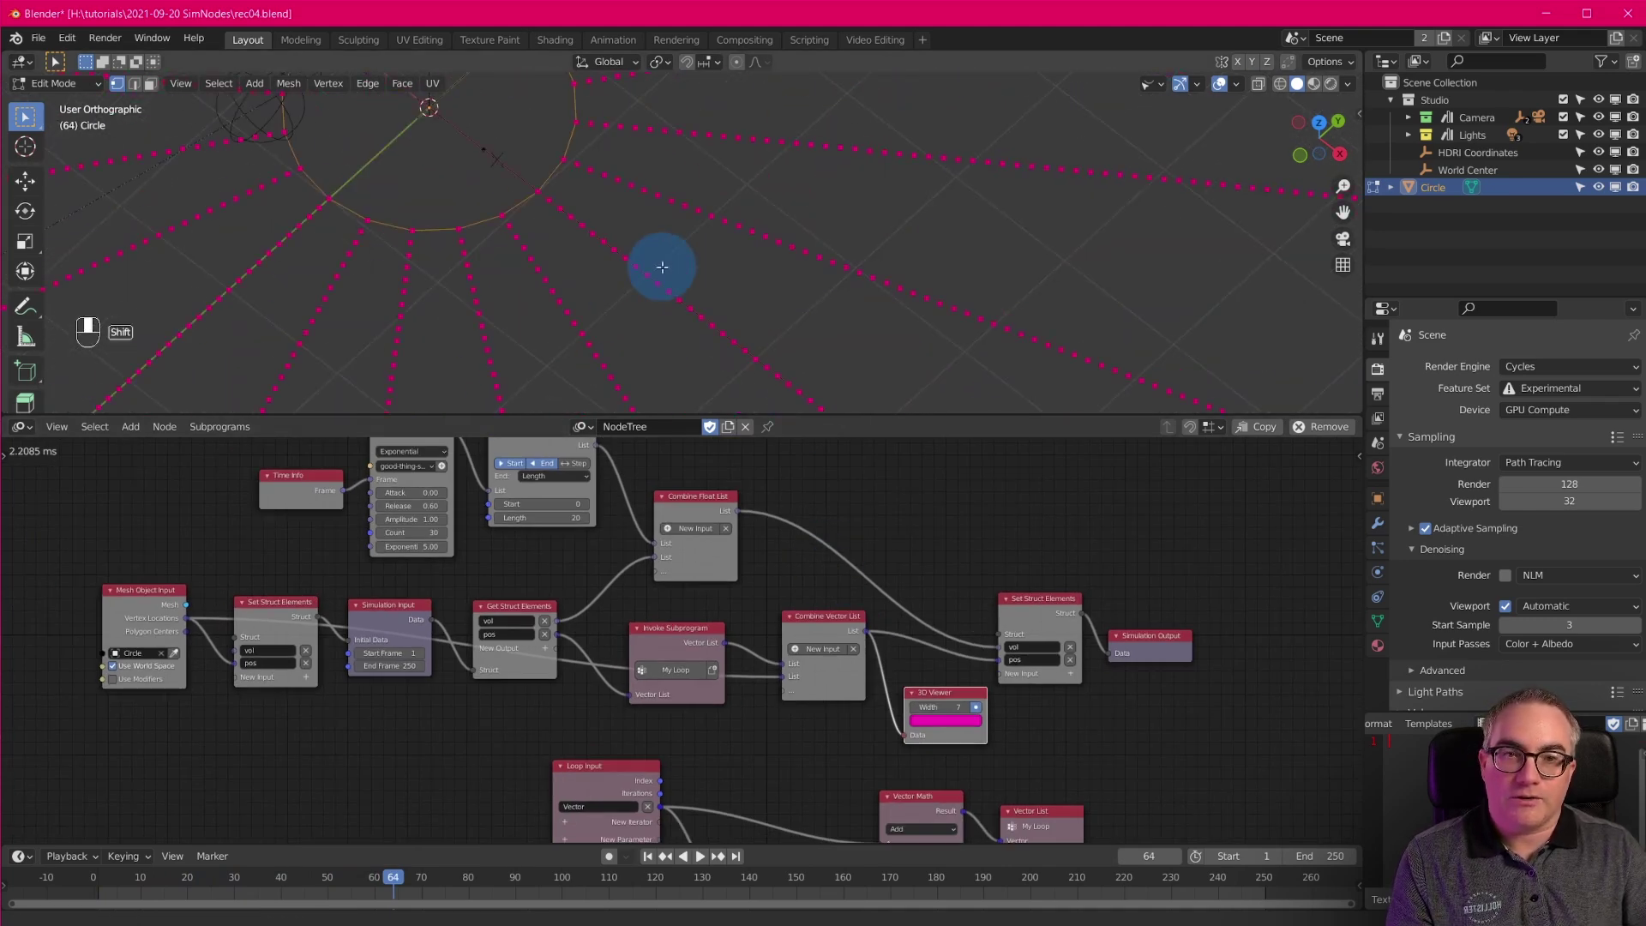
scroll(813, 281, "down", 5)
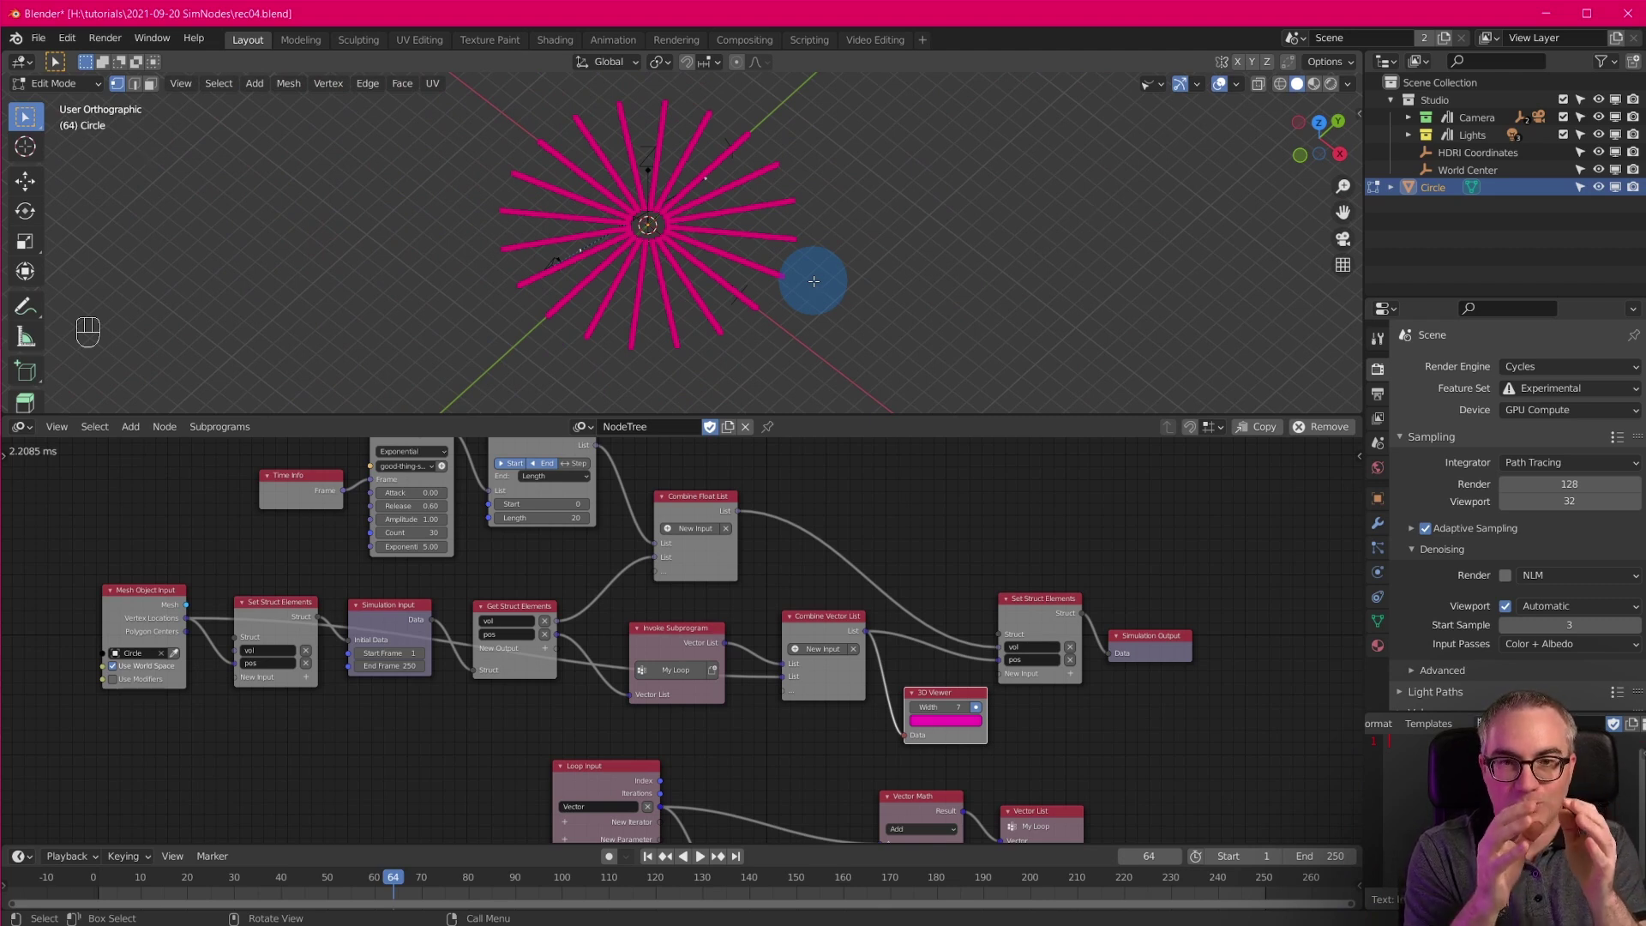
middle_click_drag(834, 745, 742, 589)
scroll(753, 691, "up", 2)
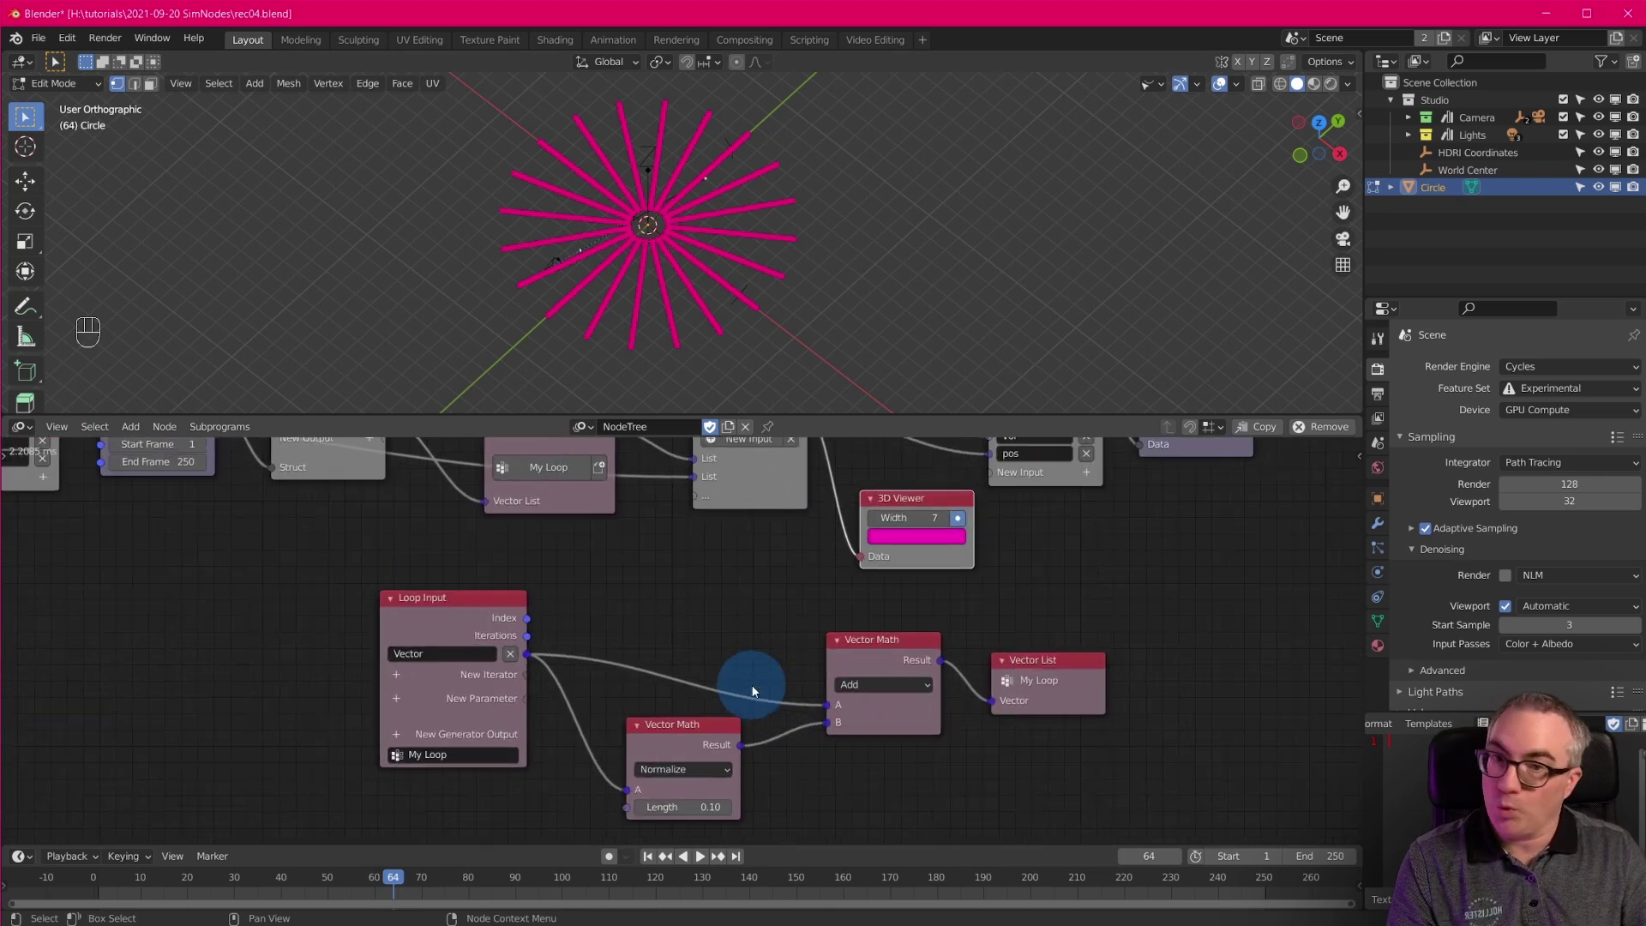
scroll(743, 586, "down", 2)
middle_click_drag(746, 590, 781, 722)
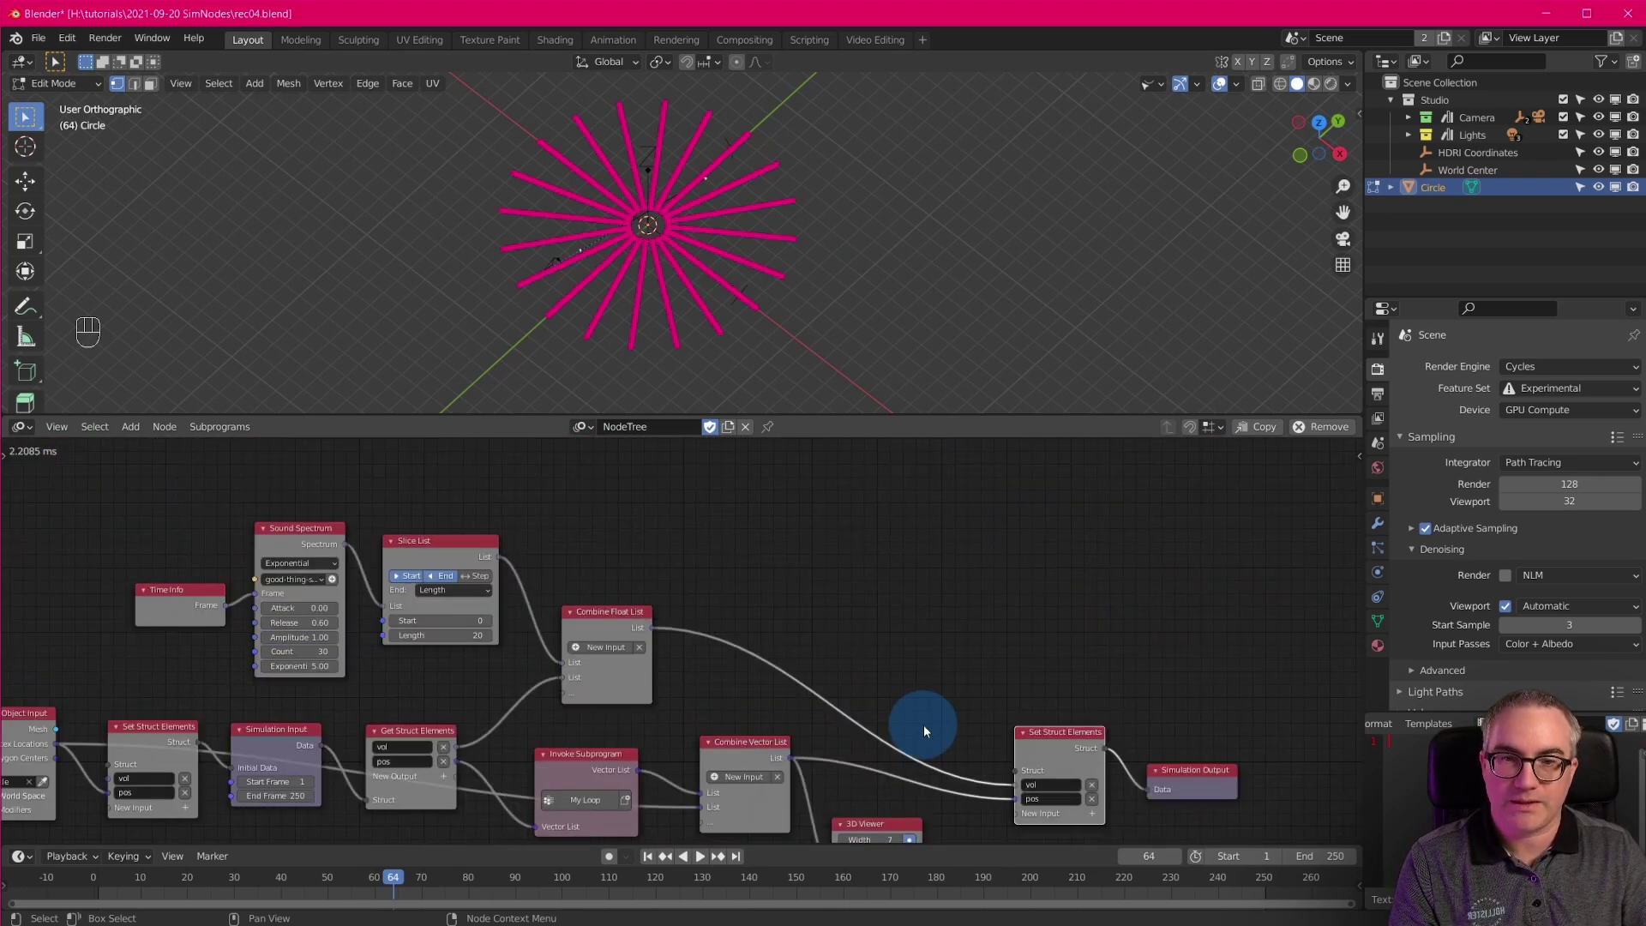
middle_click_drag(885, 815, 898, 619)
left_click(923, 645)
left_click(923, 645)
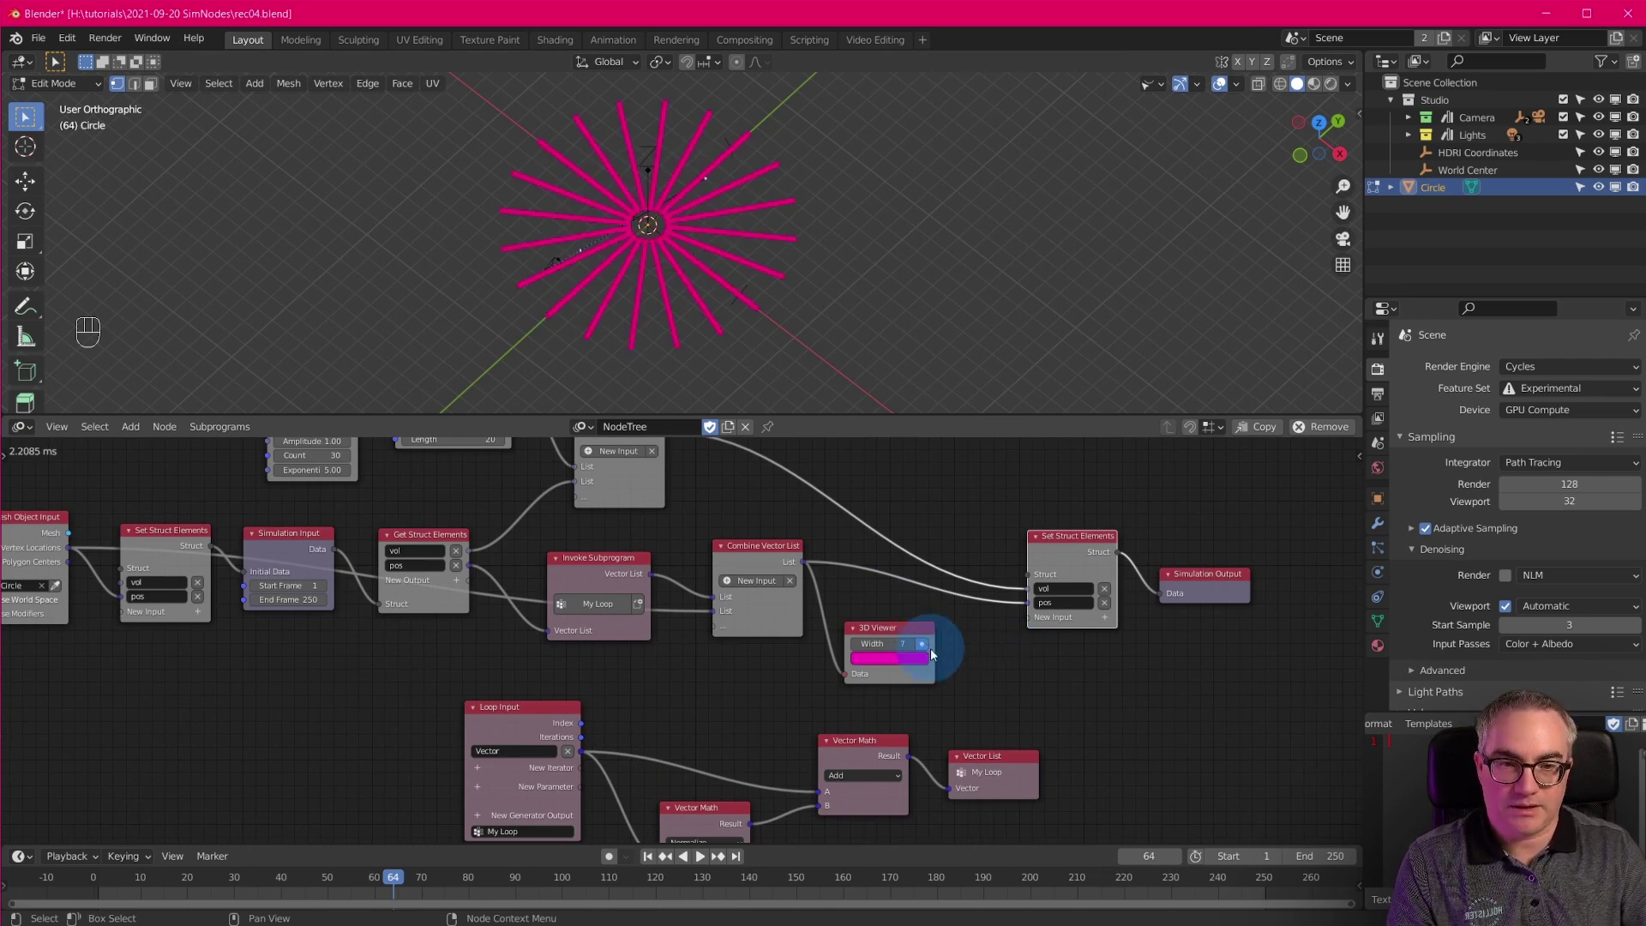
left_click(923, 644)
middle_click_drag(948, 466, 882, 754)
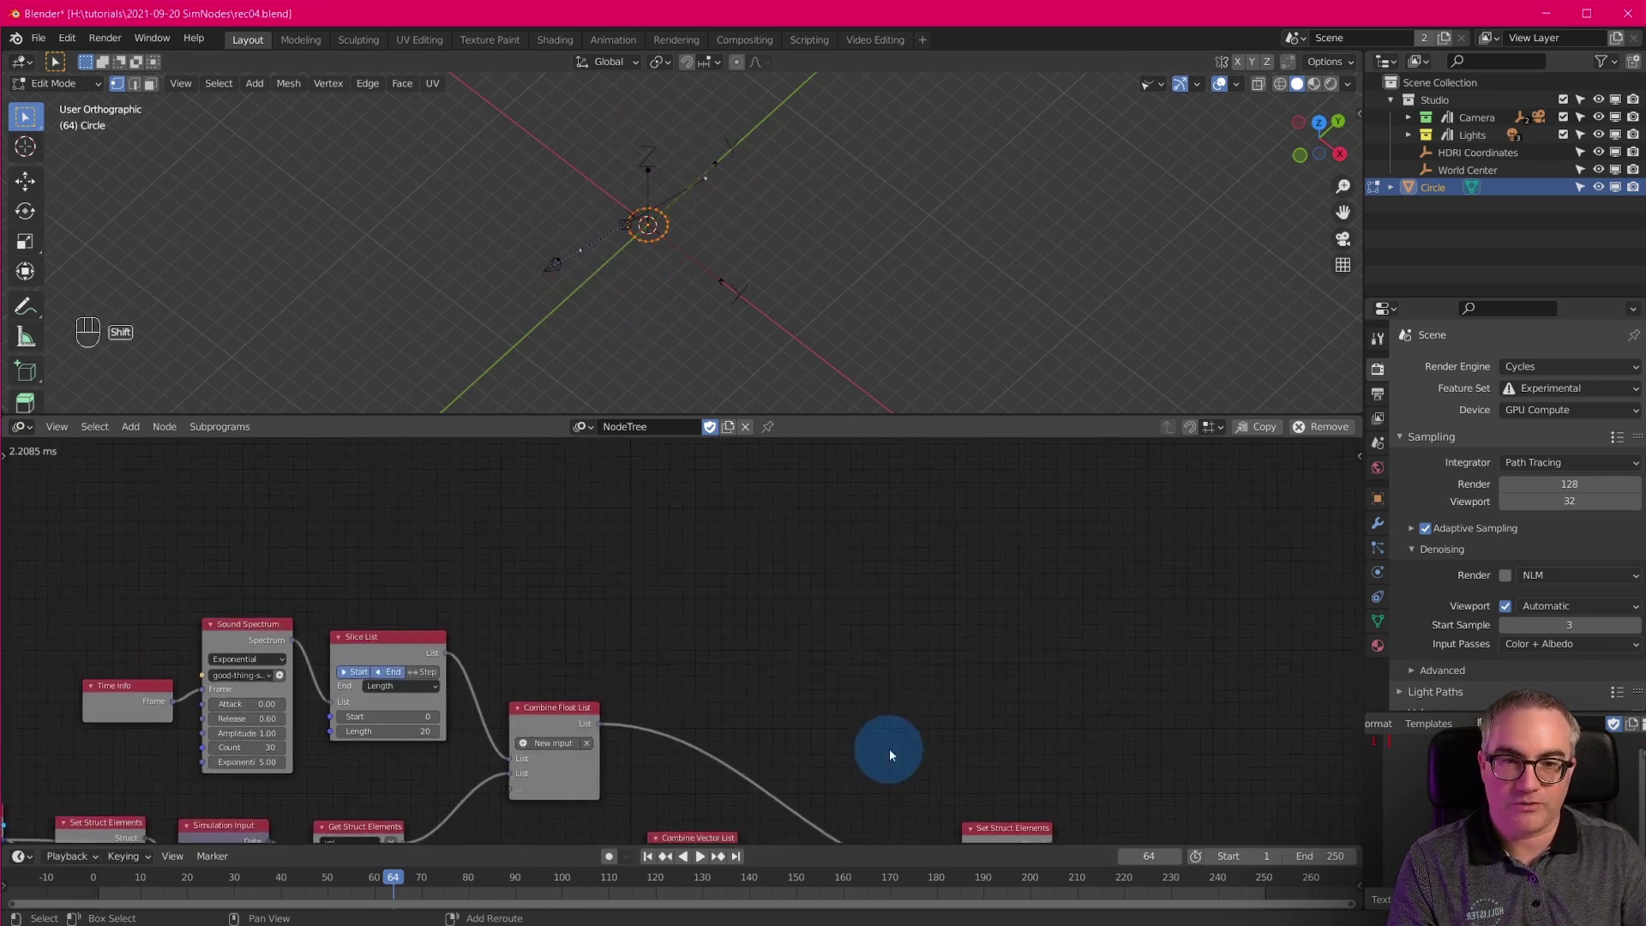
key("ctrl+s")
key("shift+a")
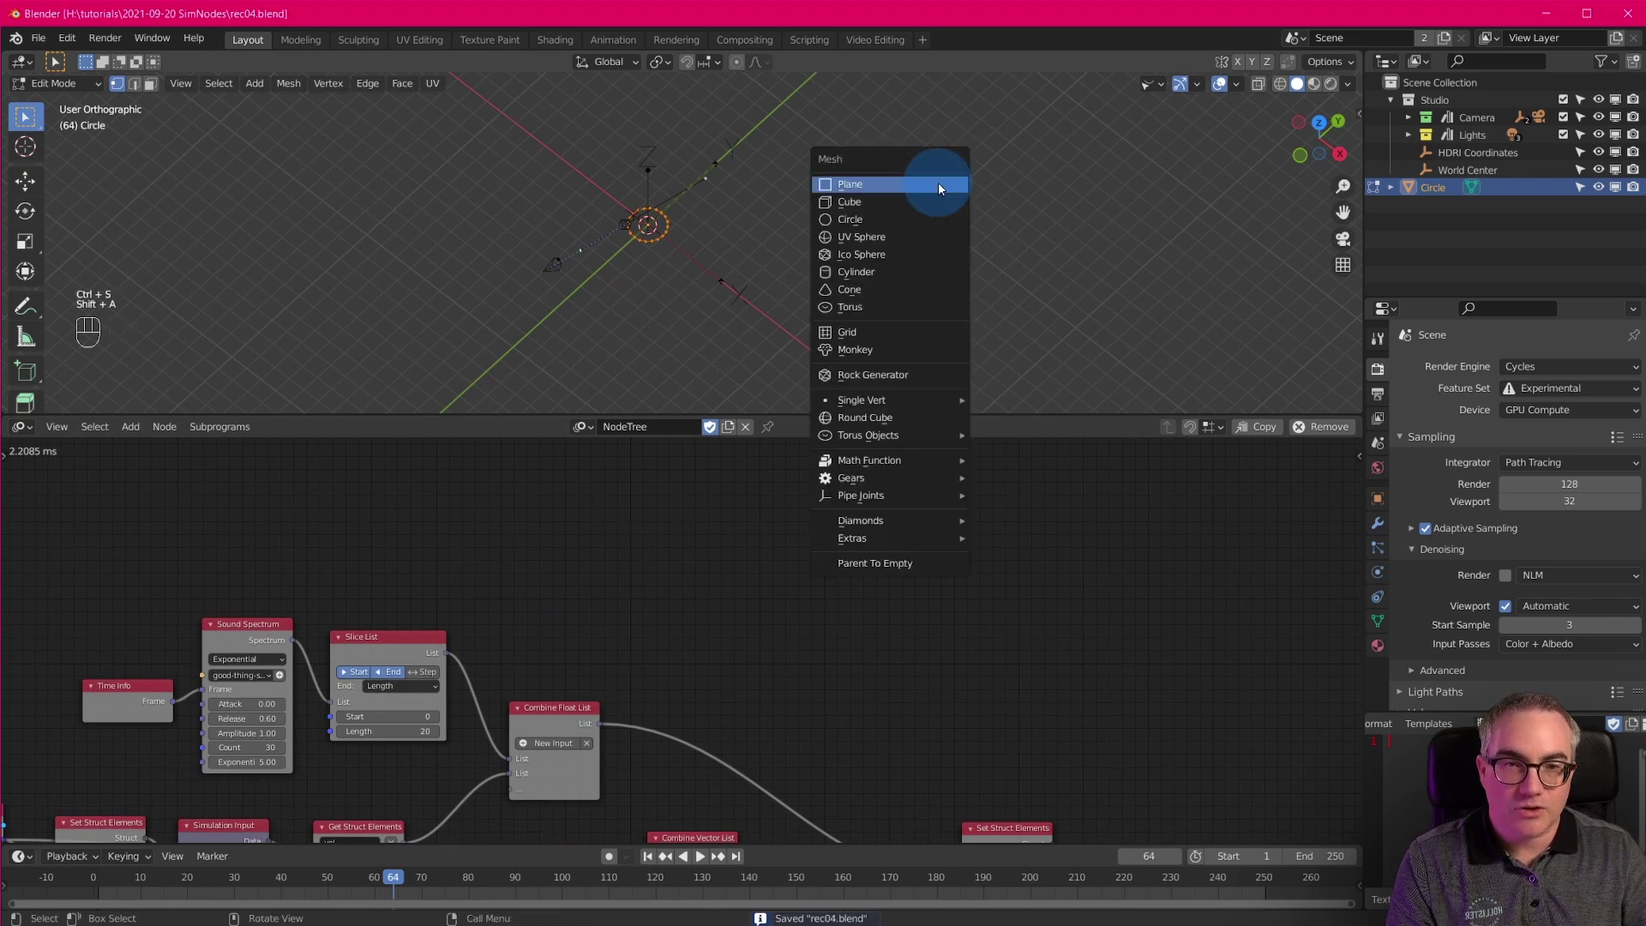
left_click(934, 238)
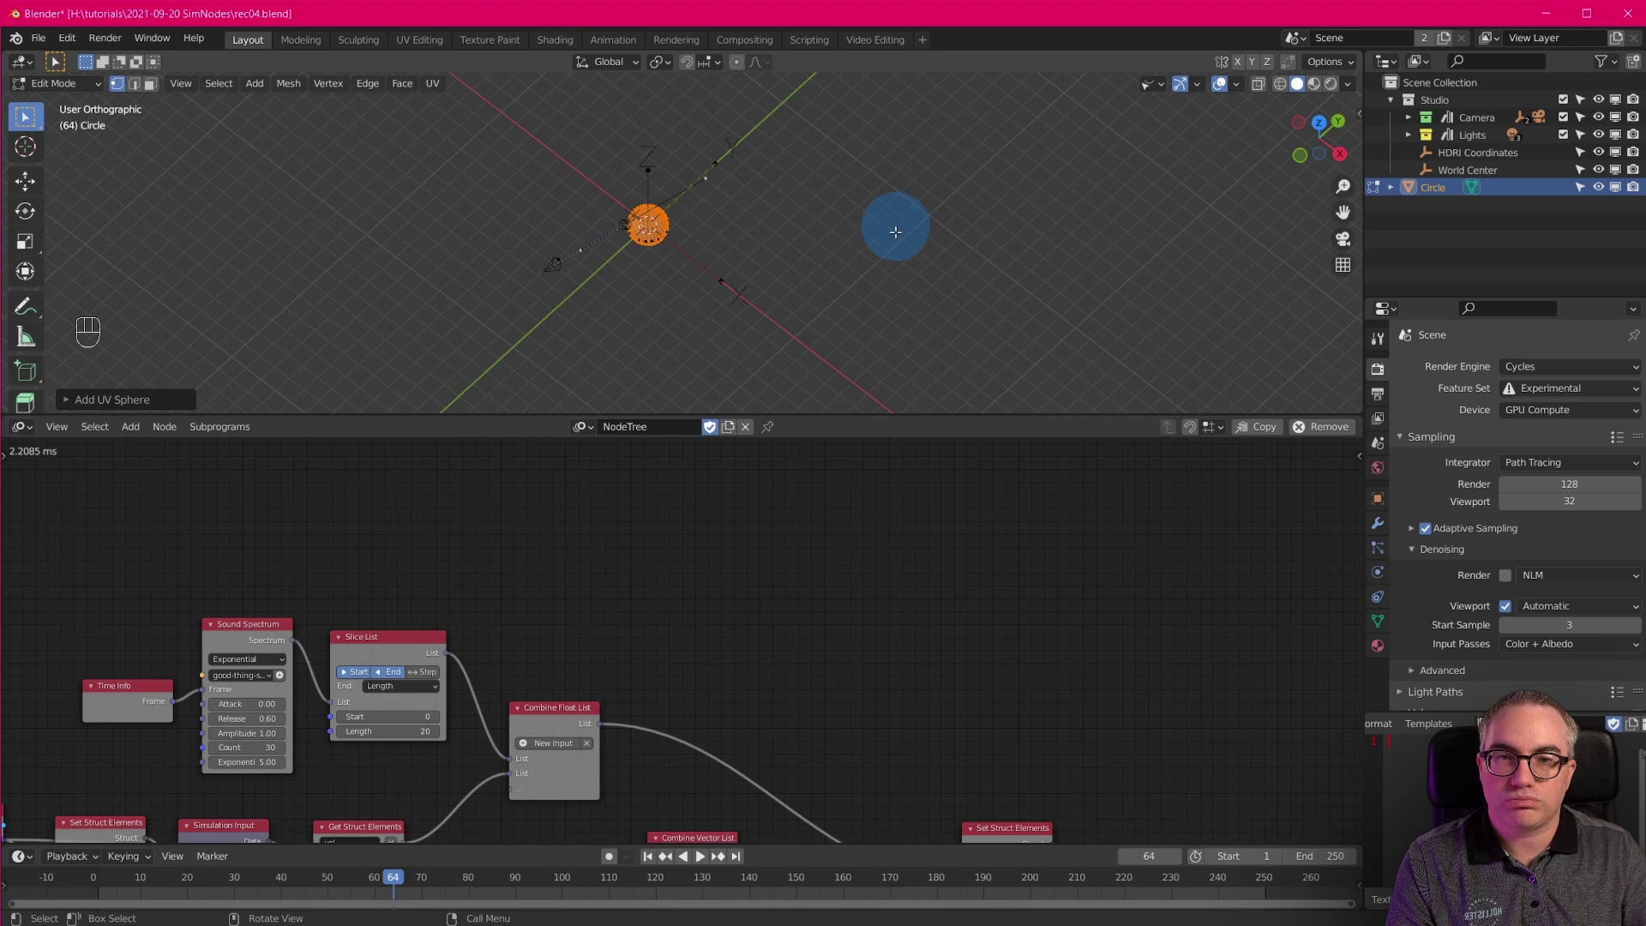
scroll(703, 269, "up", 7)
key("x")
key("Escape")
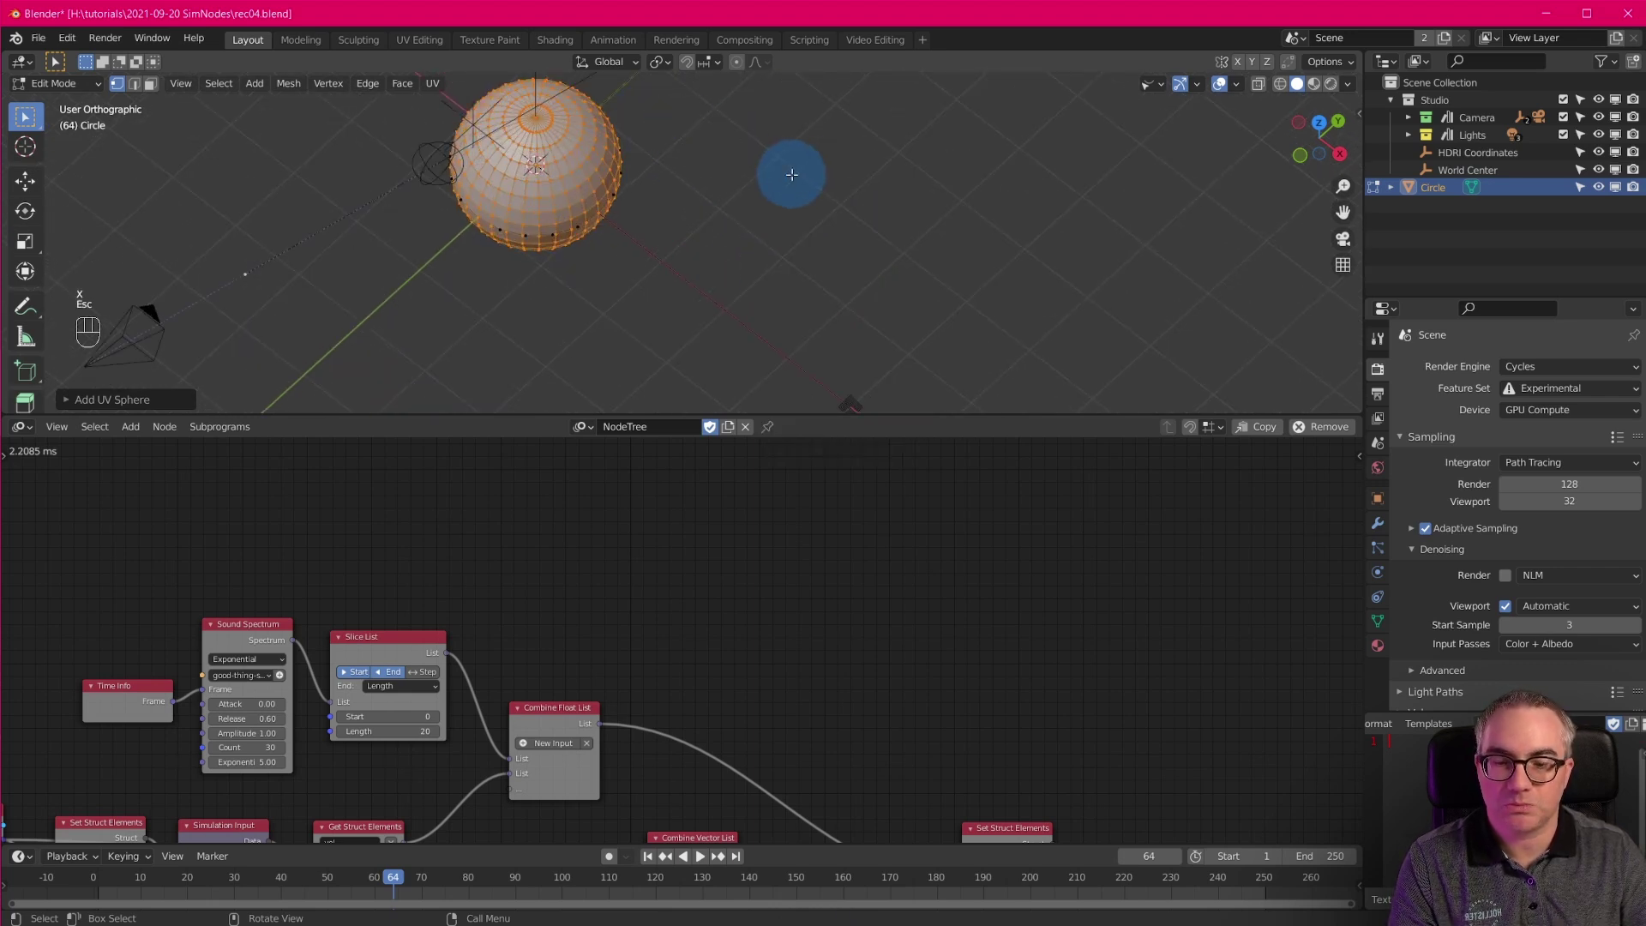
key("ctrl+z")
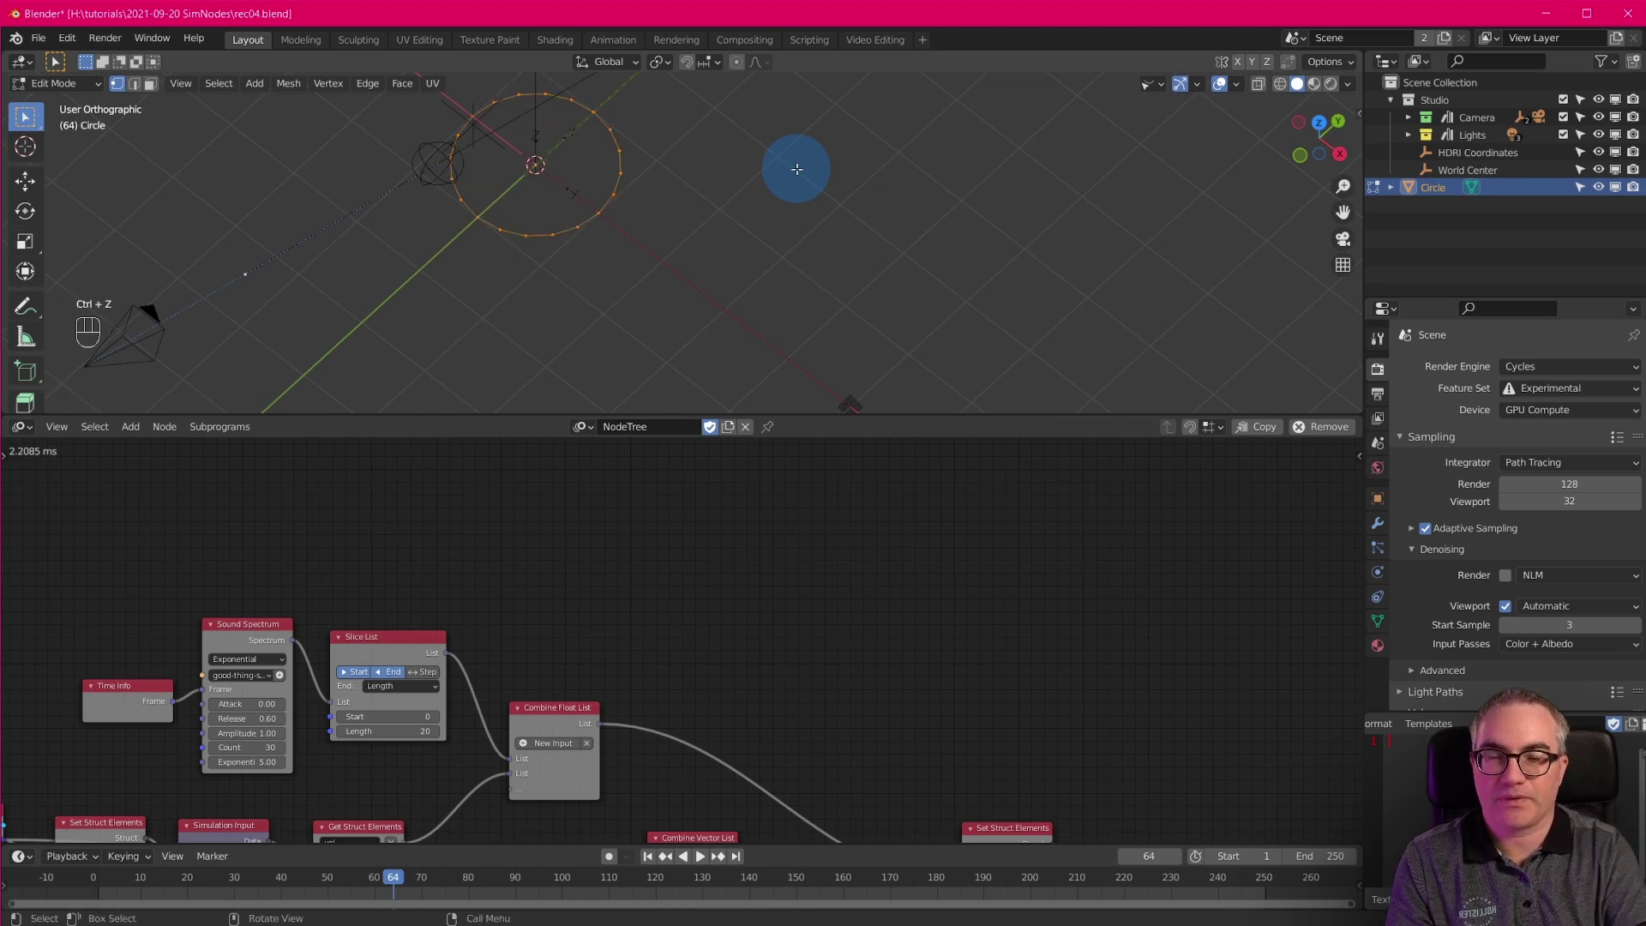
Leave Edit Mode on the circle and add a separate ico sphere with its subdivisions set to 1.
key("Tab")
middle_click_drag(787, 180, 831, 231, "shift")
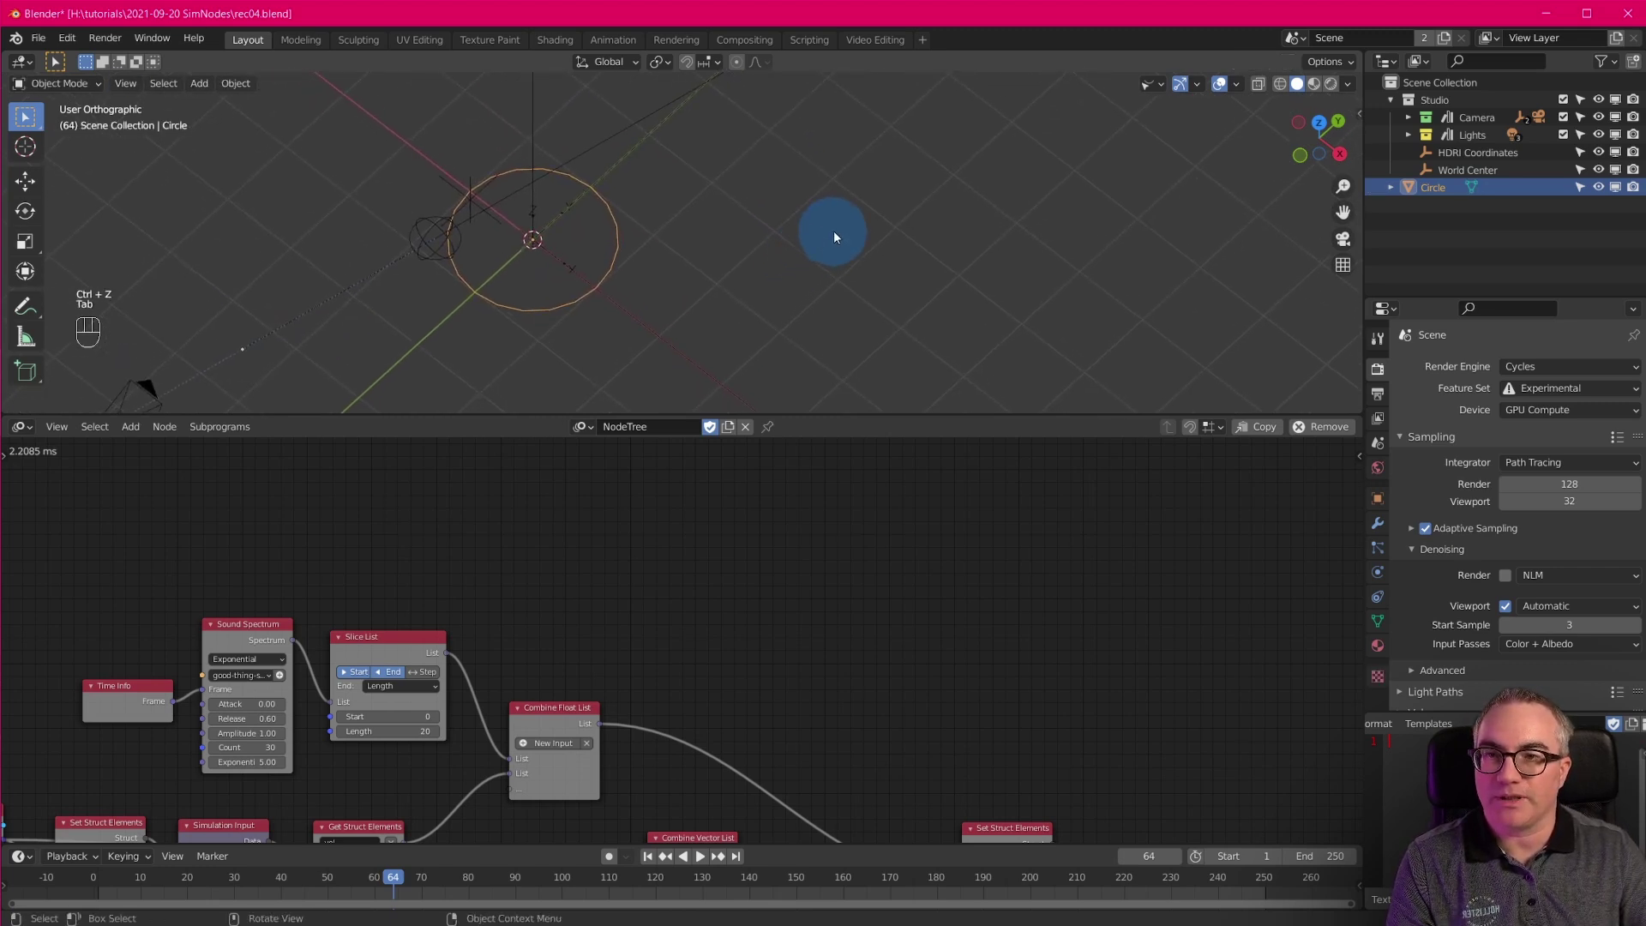
key("shift+a")
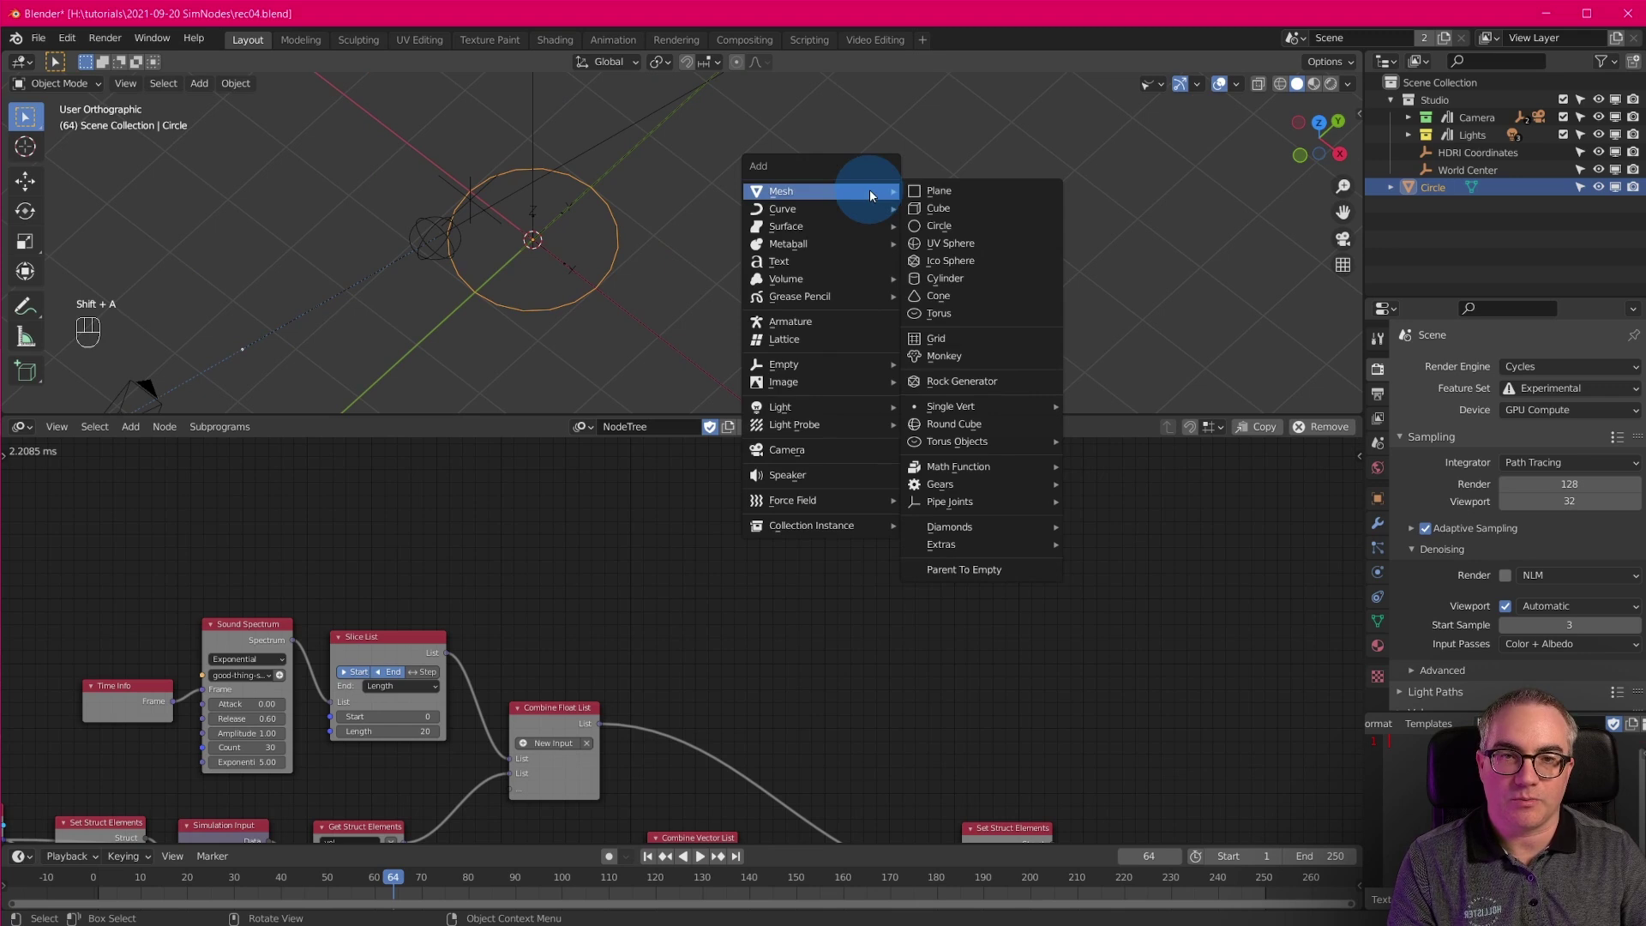
left_click(1005, 259)
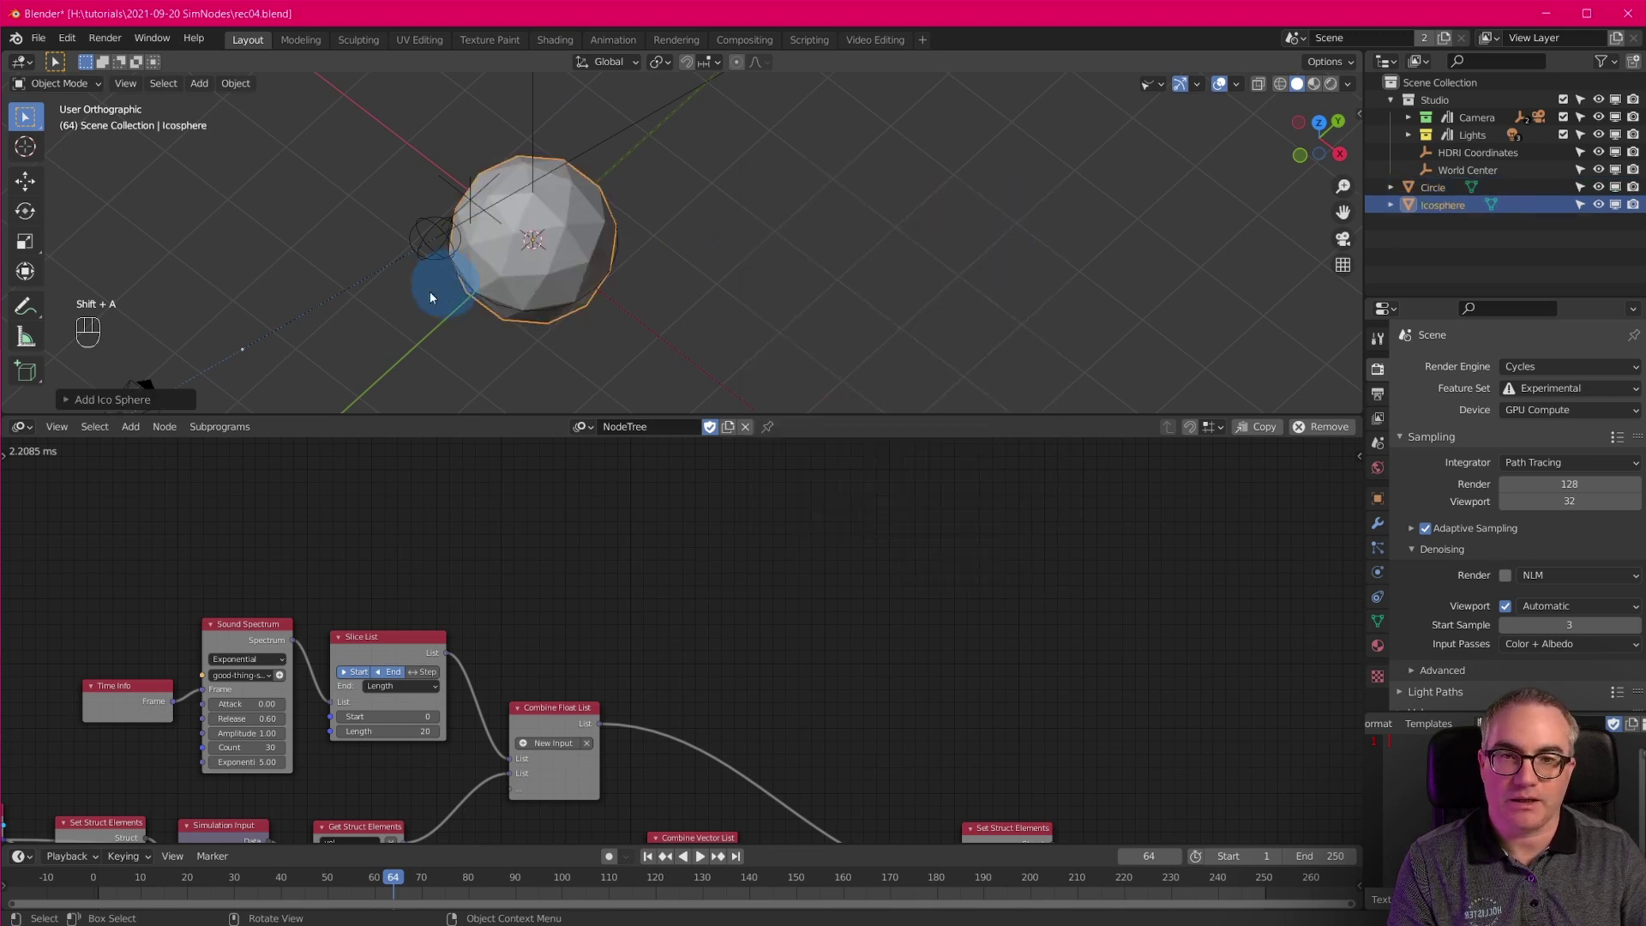
left_click(71, 402)
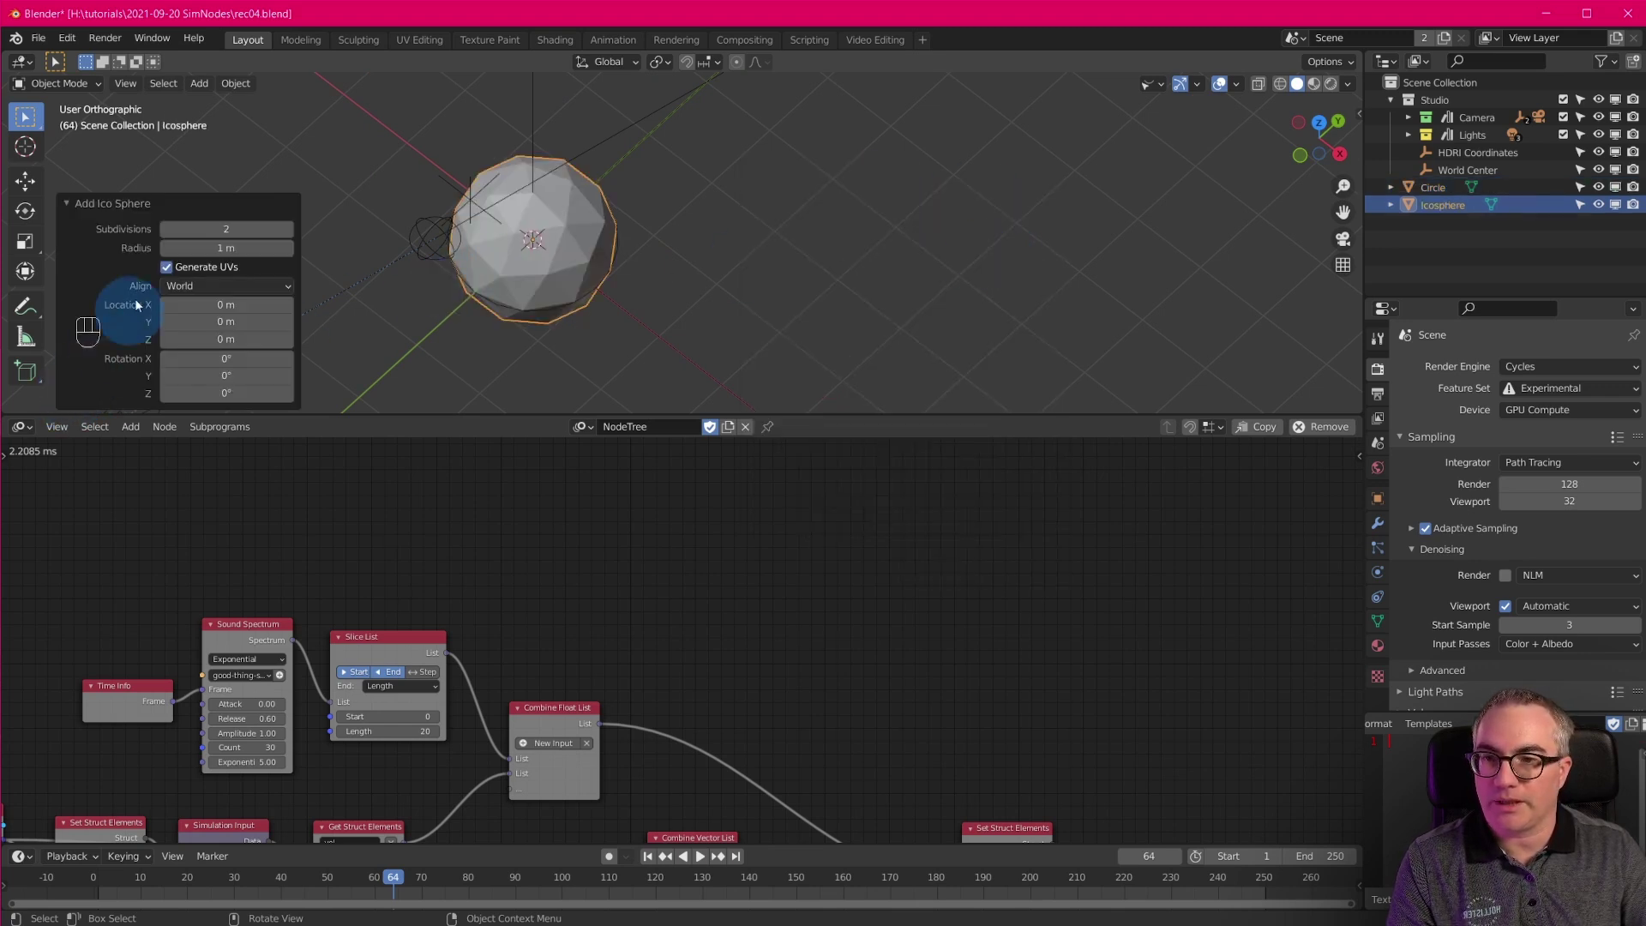
left_click(168, 230)
left_click(74, 203)
Move the icosphere well clear of the circle, off to one side of the scene.
key("g")
left_click(1307, 226)
middle_click_drag(1073, 302, 919, 307)
Add an Object Instancer node above the simulation nodes and assign the Icosphere as its source object.
middle_click_drag(849, 721, 643, 687)
key("shift+a")
mouse_move(746, 521)
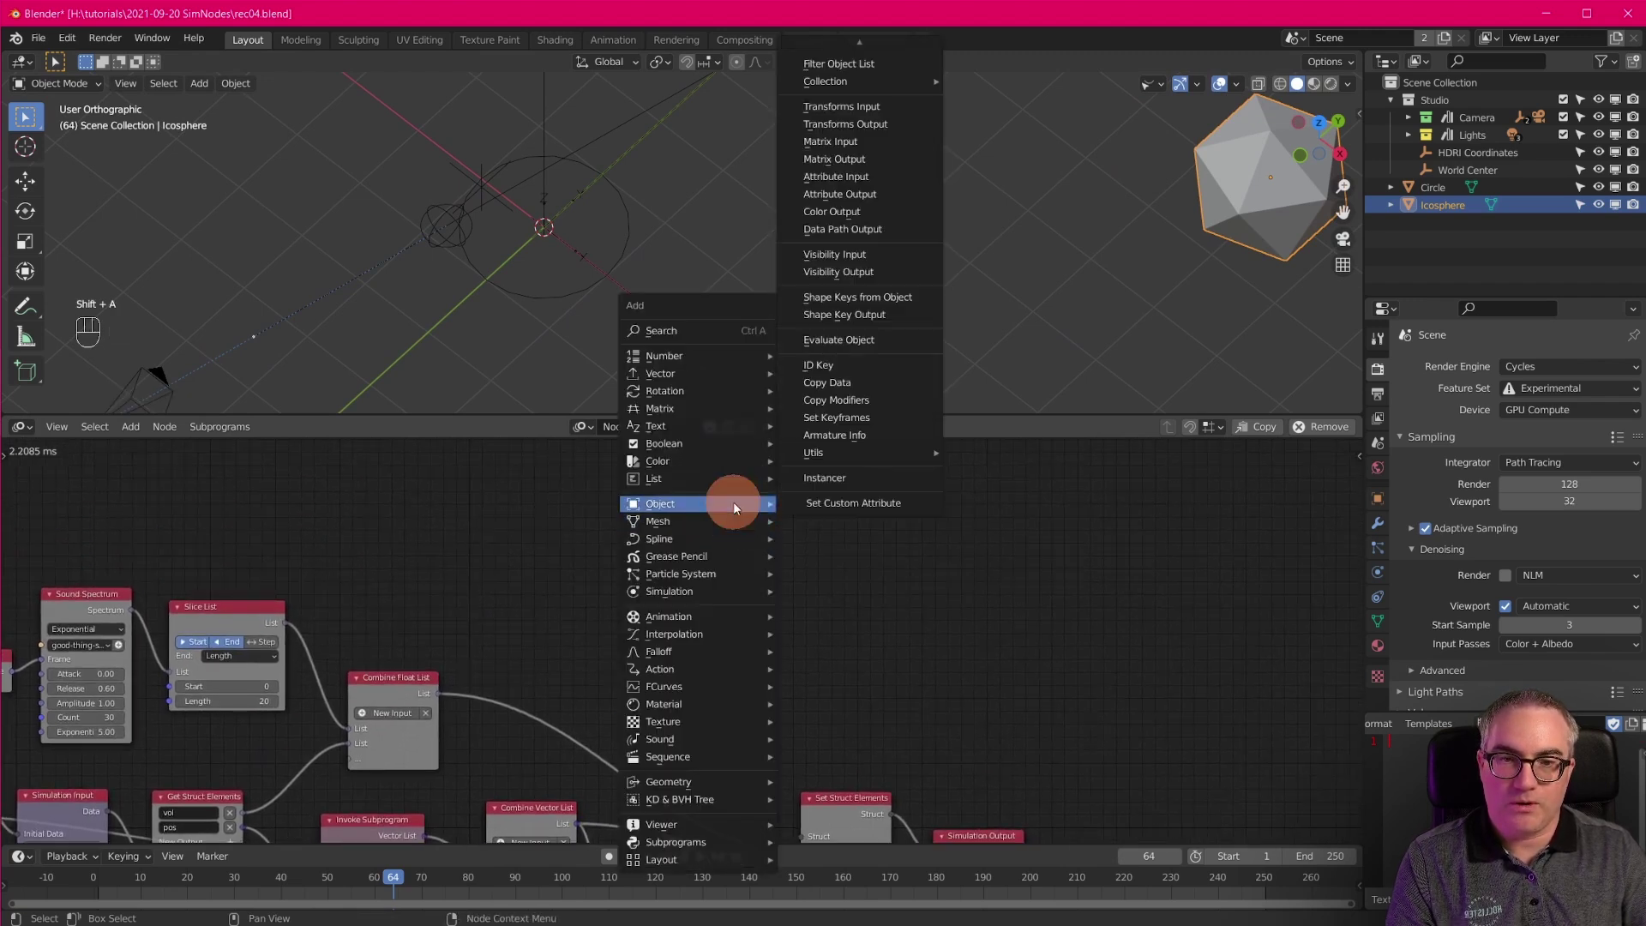
left_click(887, 506)
left_click(787, 473)
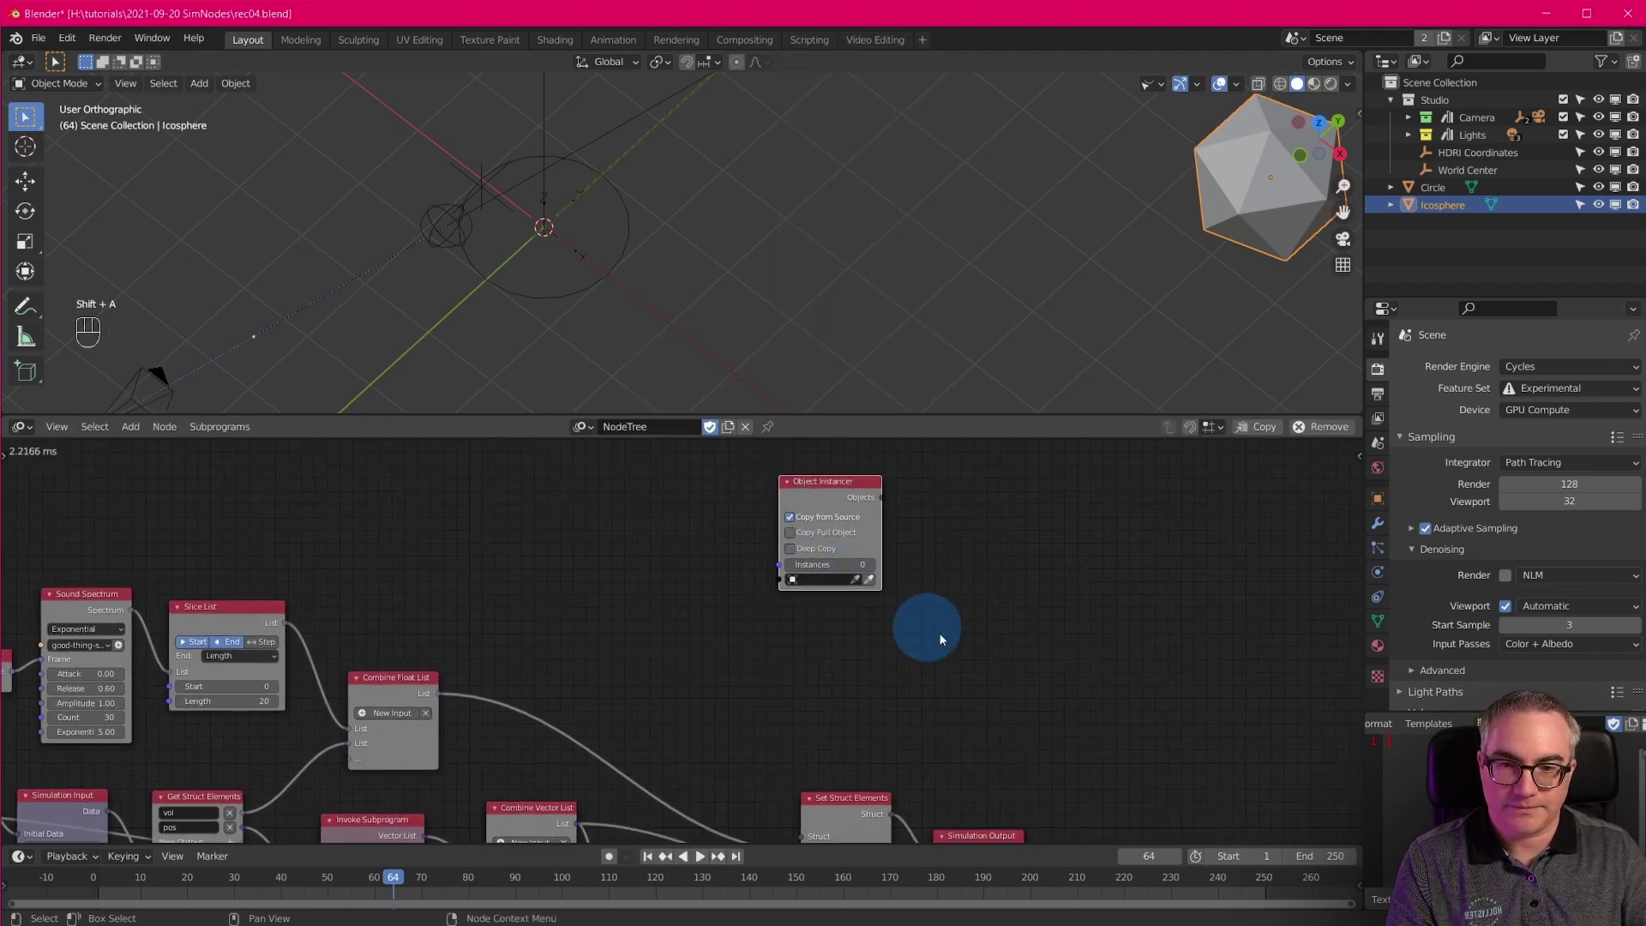
middle_click_drag(951, 634, 977, 665)
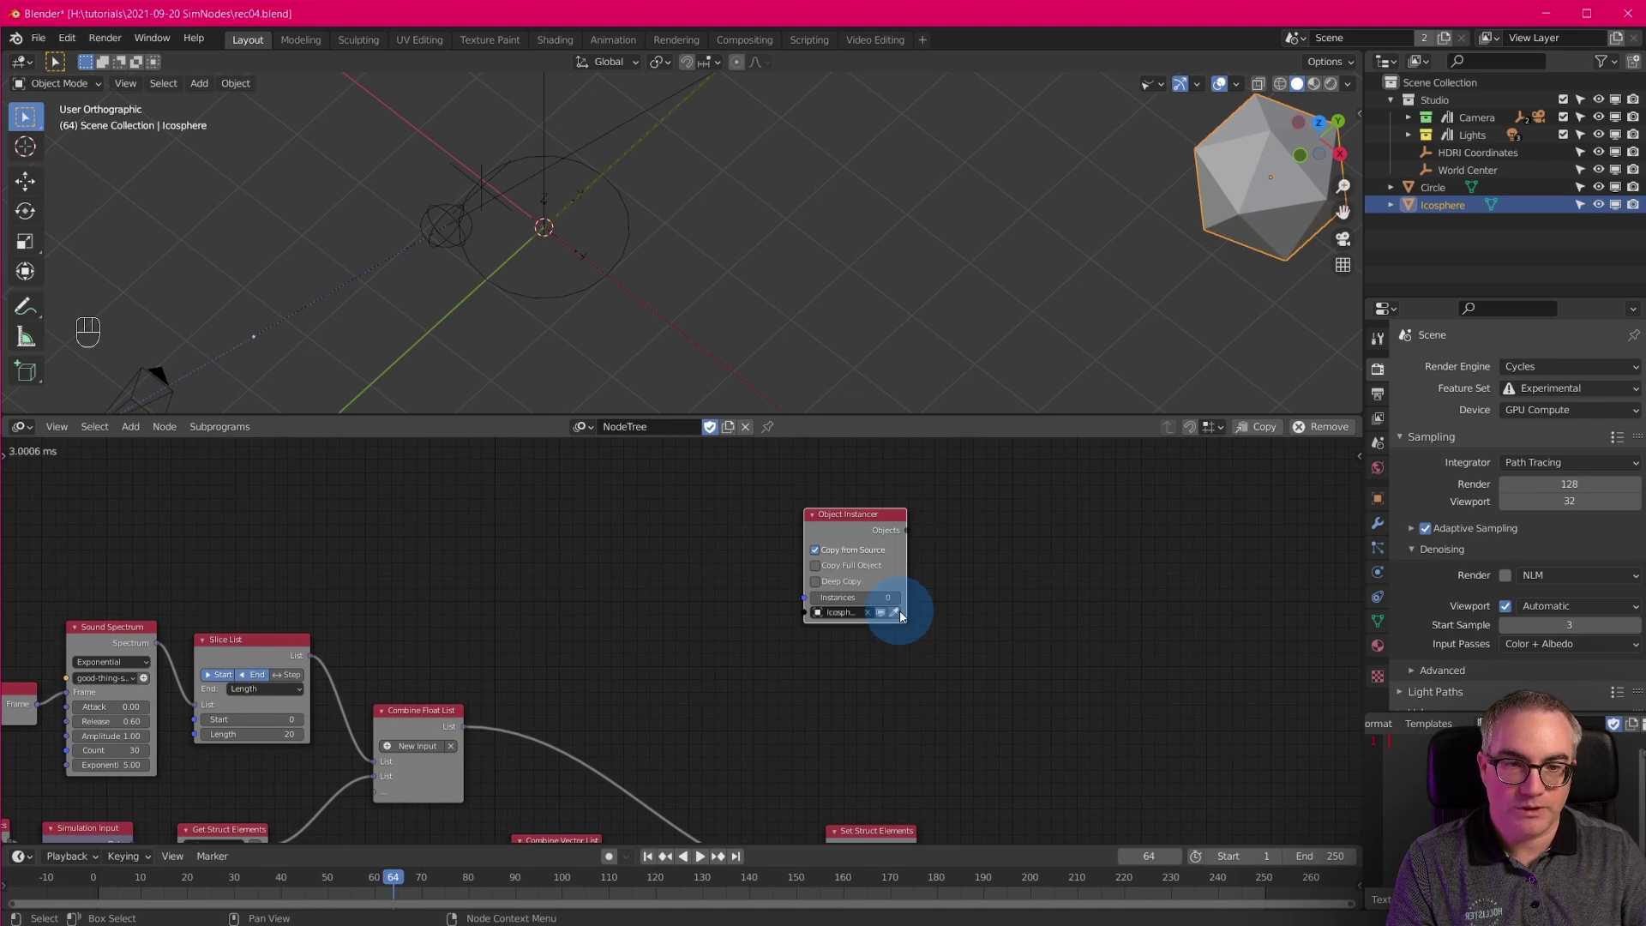
Connect the Combine Vector List output to the Object Instancer's Instances input and place the Get Length node beside the instancer.
scroll(871, 758, "up", 1)
middle_click_drag(872, 751, 786, 607)
scroll(926, 712, "down", 4)
left_click_drag(650, 786, 677, 795)
scroll(737, 647, "up", 4)
middle_click_drag(779, 601, 777, 722)
scroll(777, 722, "down", 3)
scroll(777, 722, "up", 2)
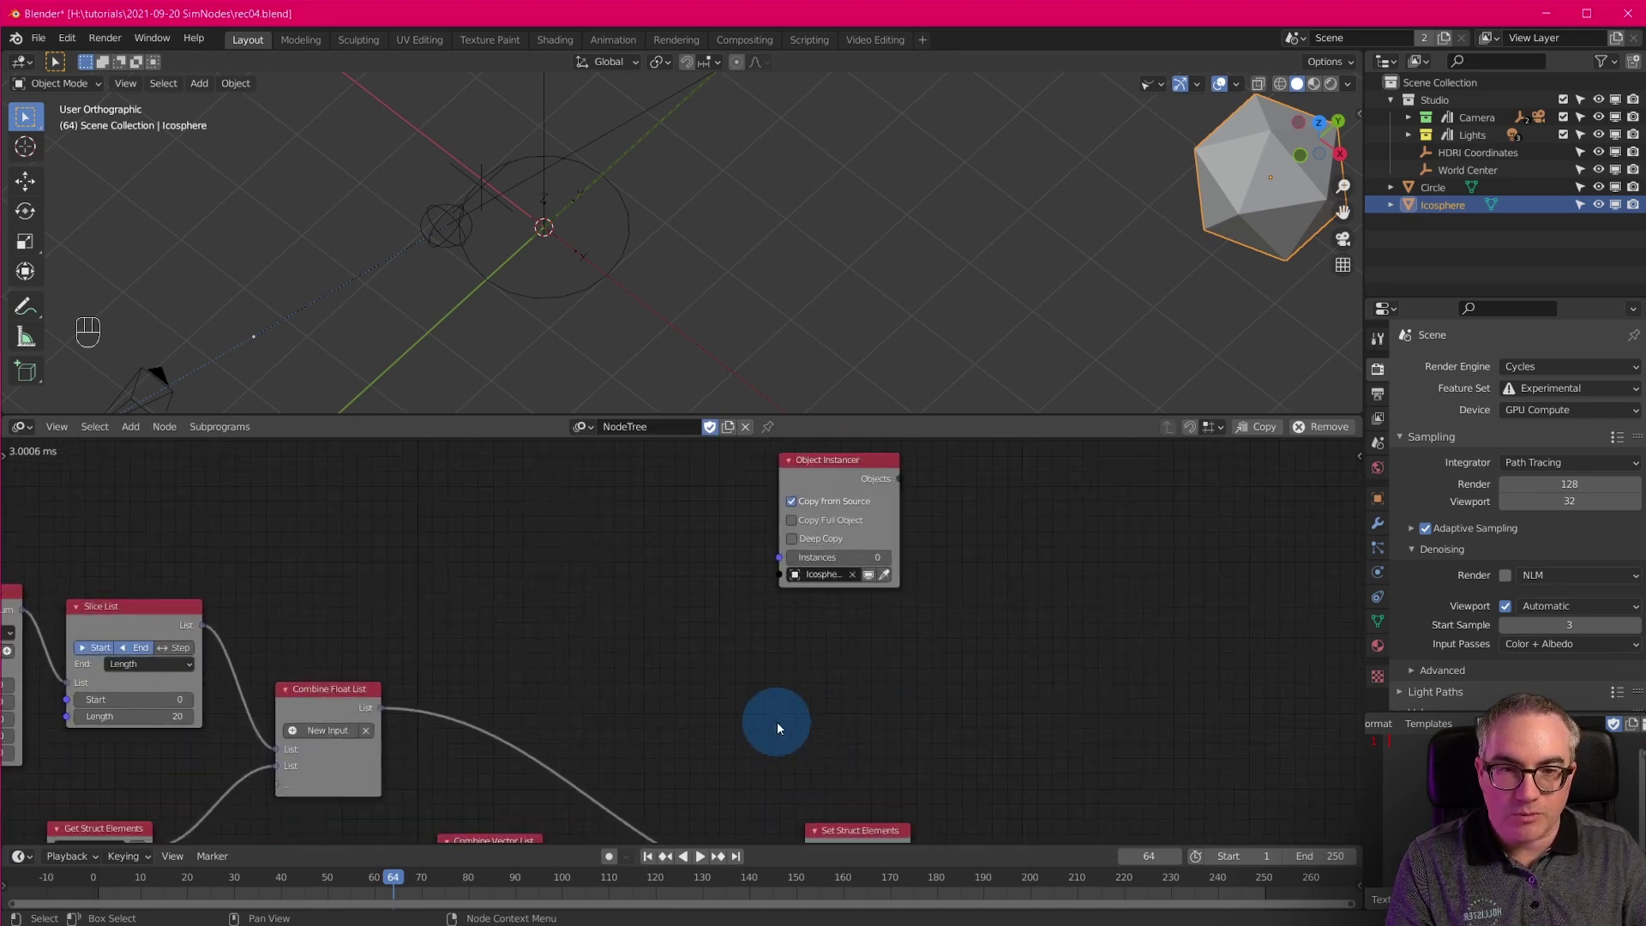
scroll(777, 725, "down", 2)
scroll(777, 726, "up", 1)
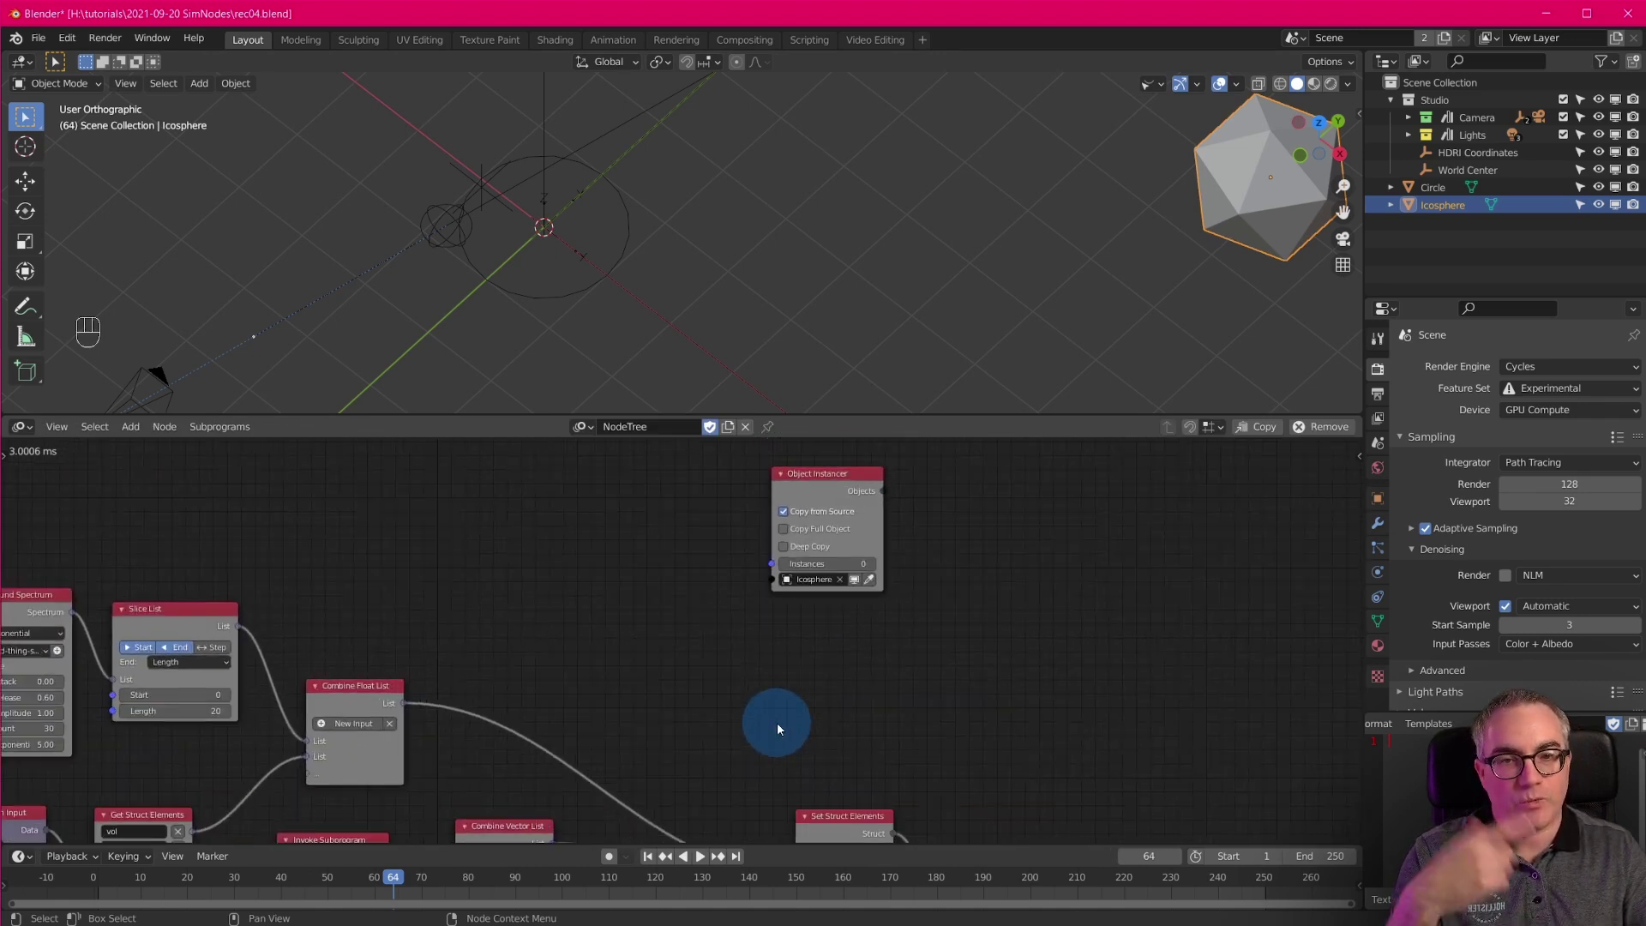
middle_click_drag(777, 722, 754, 679)
left_click_drag(549, 790, 763, 511)
left_click_drag(658, 598, 693, 514)
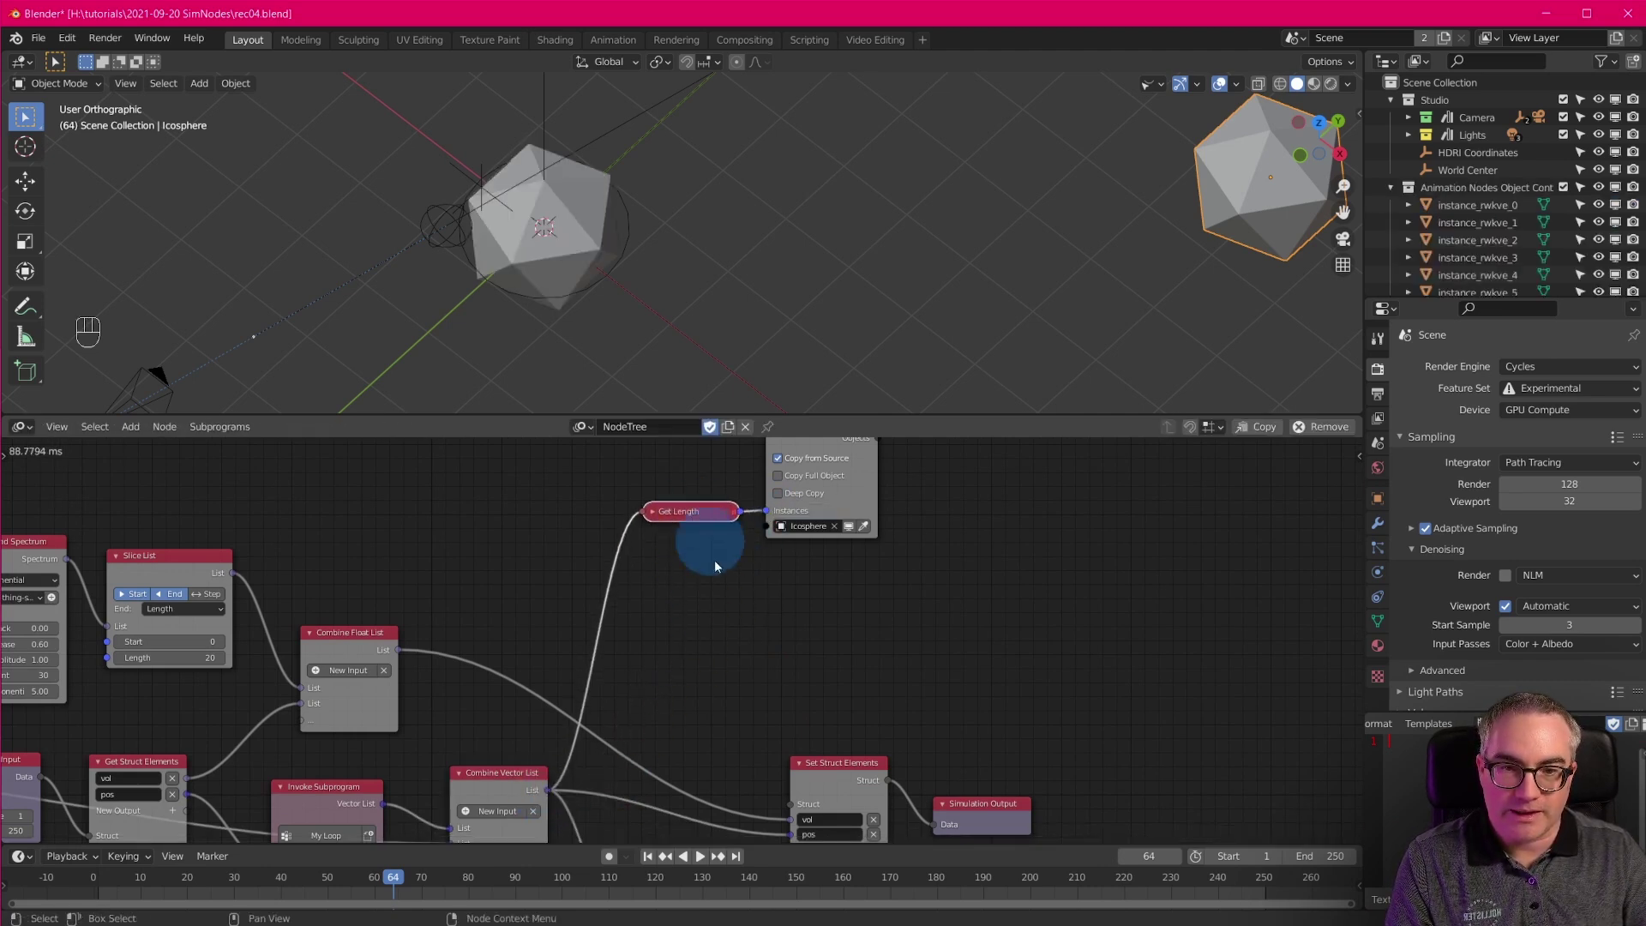
Add an Object Transforms Output node next to the Object Instancer.
middle_click_drag(757, 646, 804, 698)
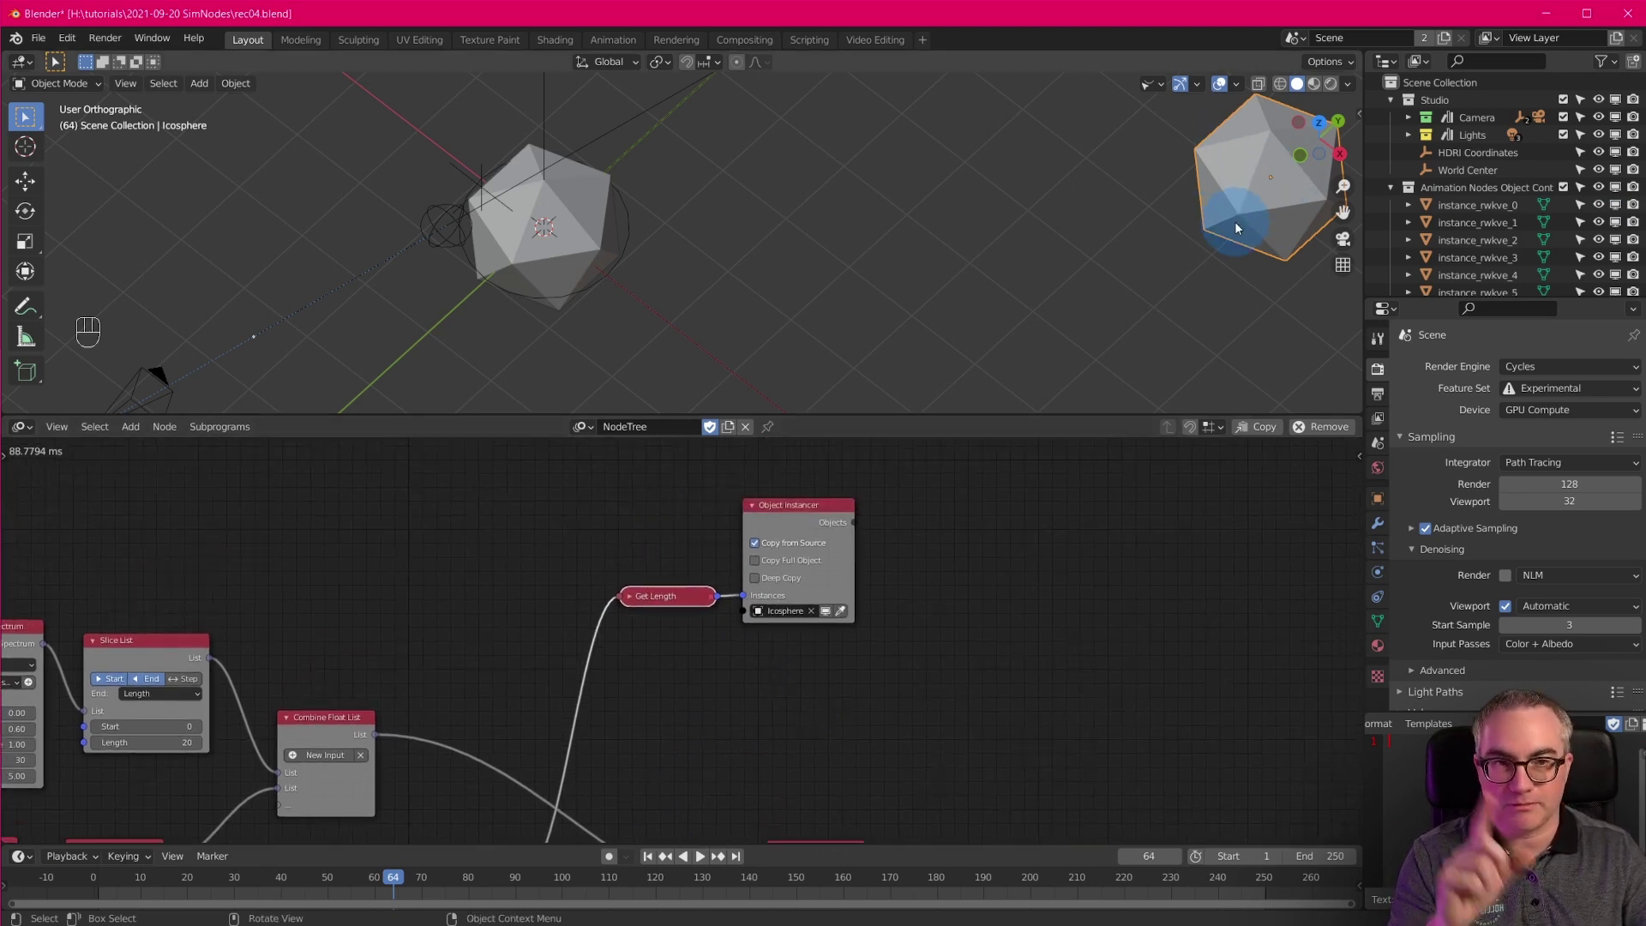
middle_click_drag(992, 717, 985, 467)
middle_click_drag(818, 561, 801, 703)
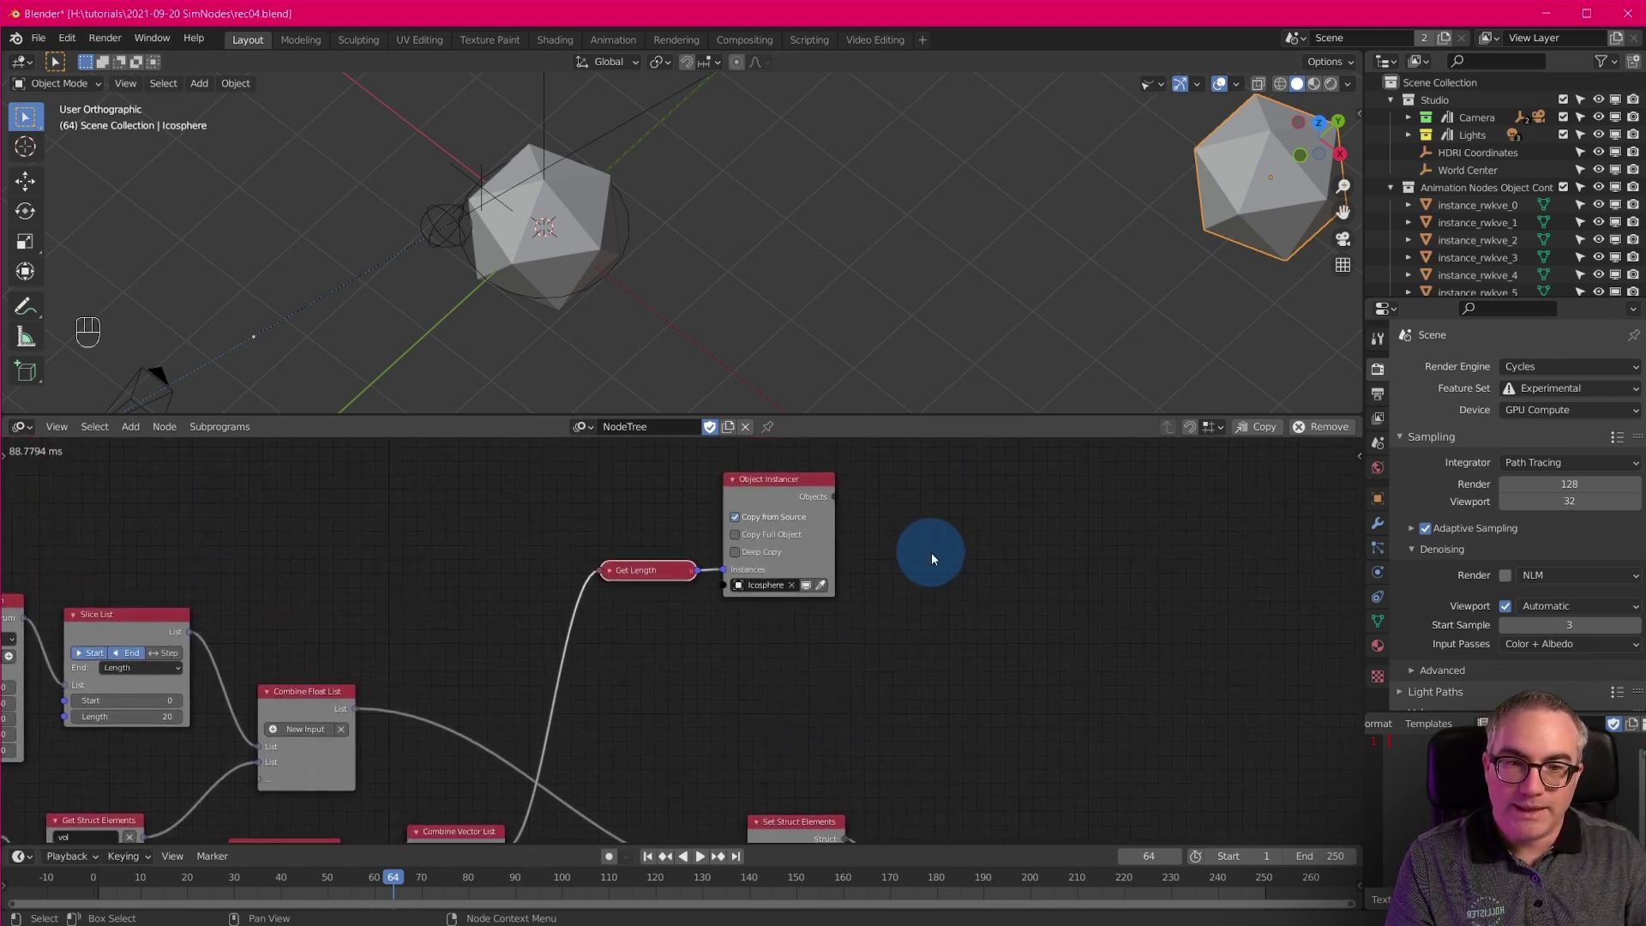
middle_click_drag(933, 566, 882, 558)
key("shift+a")
mouse_move(949, 489)
left_click(1098, 118)
left_click(858, 476)
Connect the Object Instancer's Objects to the Object Transforms Output and enable location on X, Y and Z.
scroll(813, 556, "up", 5)
middle_click_drag(907, 559, 830, 685)
left_click_drag(797, 565, 872, 669)
left_click_drag(930, 598, 1021, 599)
Connect the Combine Vector List output to the Locations input of Object Transforms Output, tidying that node's position.
middle_click_drag(986, 751, 1040, 631)
scroll(1034, 641, "down", 3)
middle_click_drag(873, 673, 870, 608)
left_click_drag(497, 775, 829, 568)
left_click_drag(877, 463, 886, 473)
scroll(812, 324, "down", 7)
scroll(819, 338, "up", 5)
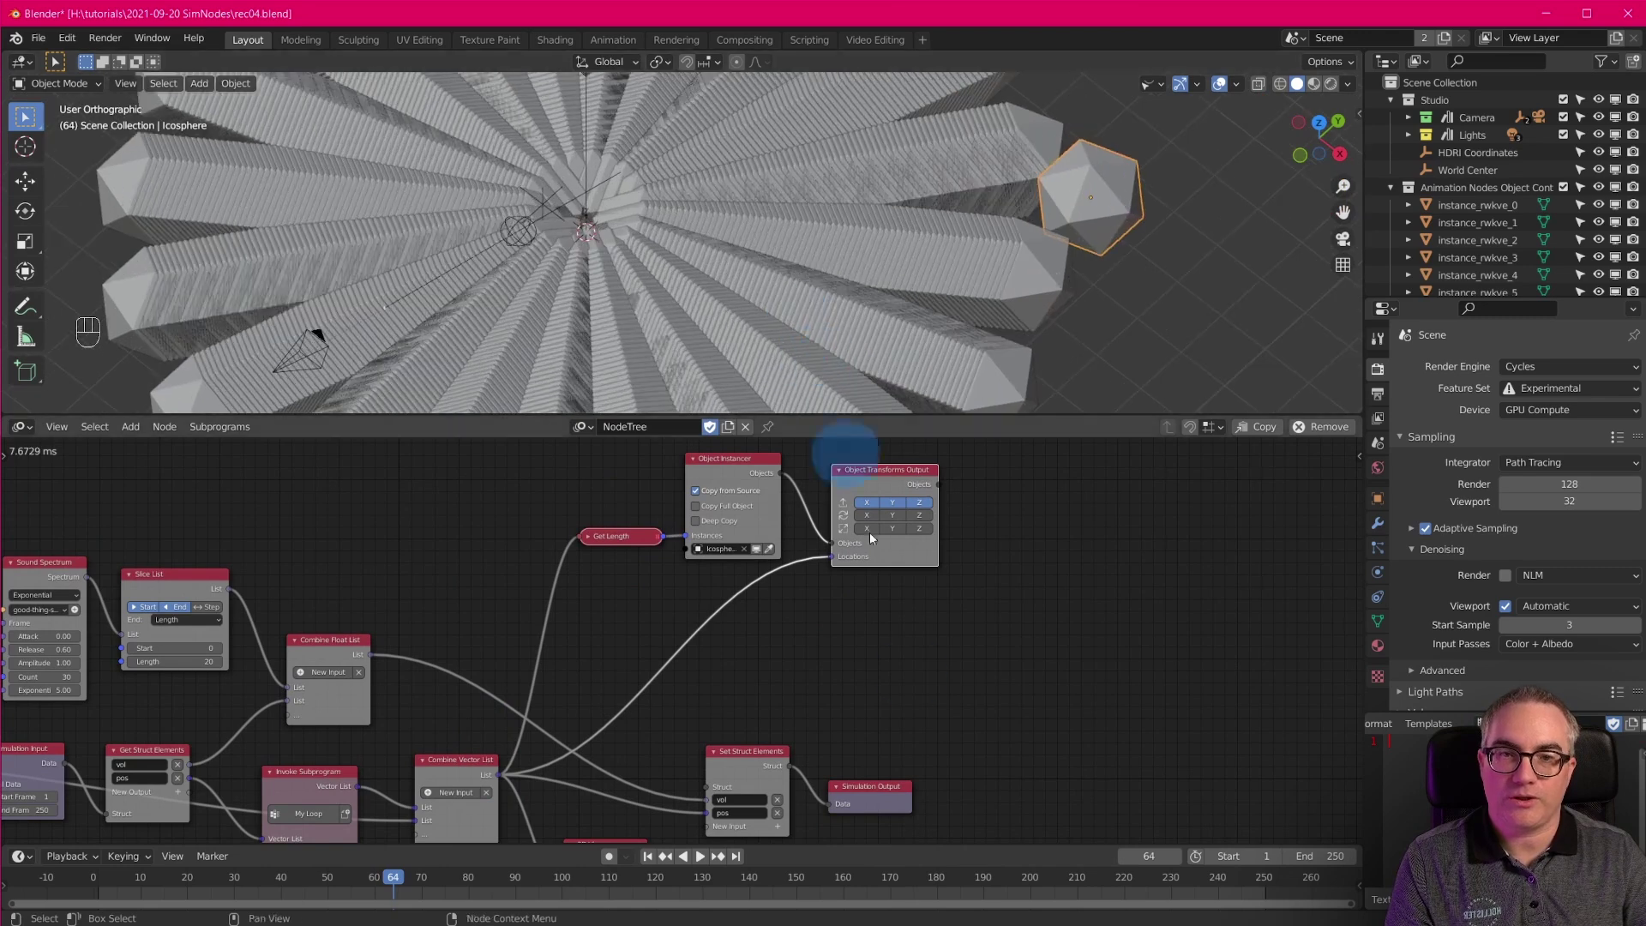
Enable scale on X, Y and Z in Object Transforms Output and set all three values to 0.10.
scroll(904, 688, "up", 4)
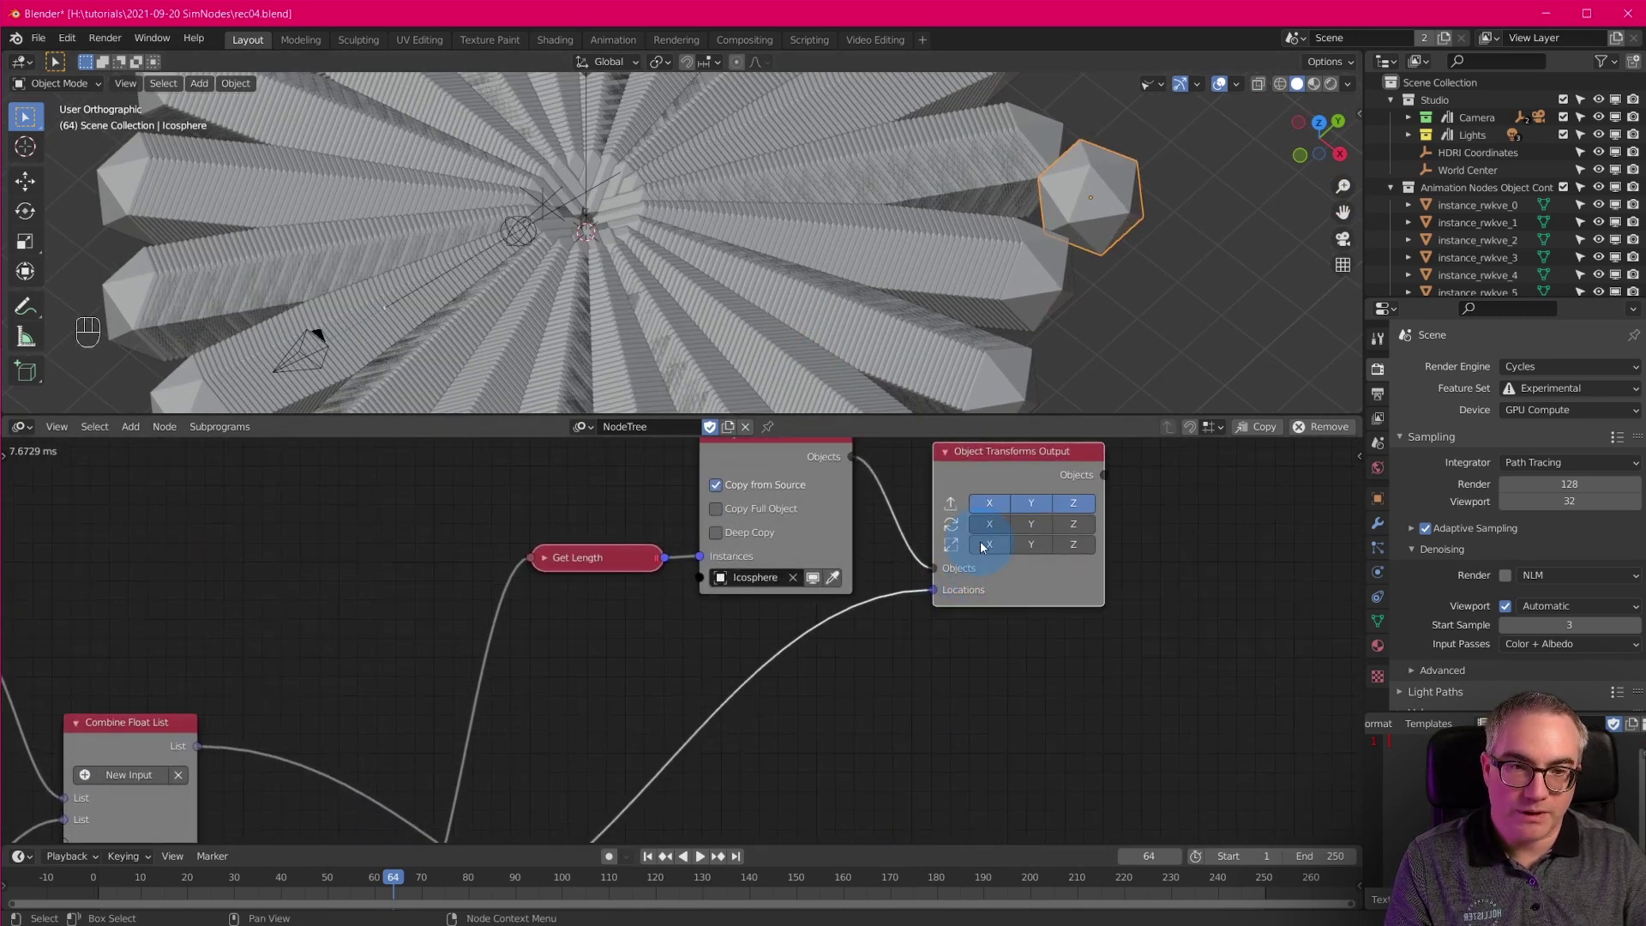
left_click_drag(983, 546, 1061, 545)
left_click_drag(1023, 637, 1004, 661)
key("Return")
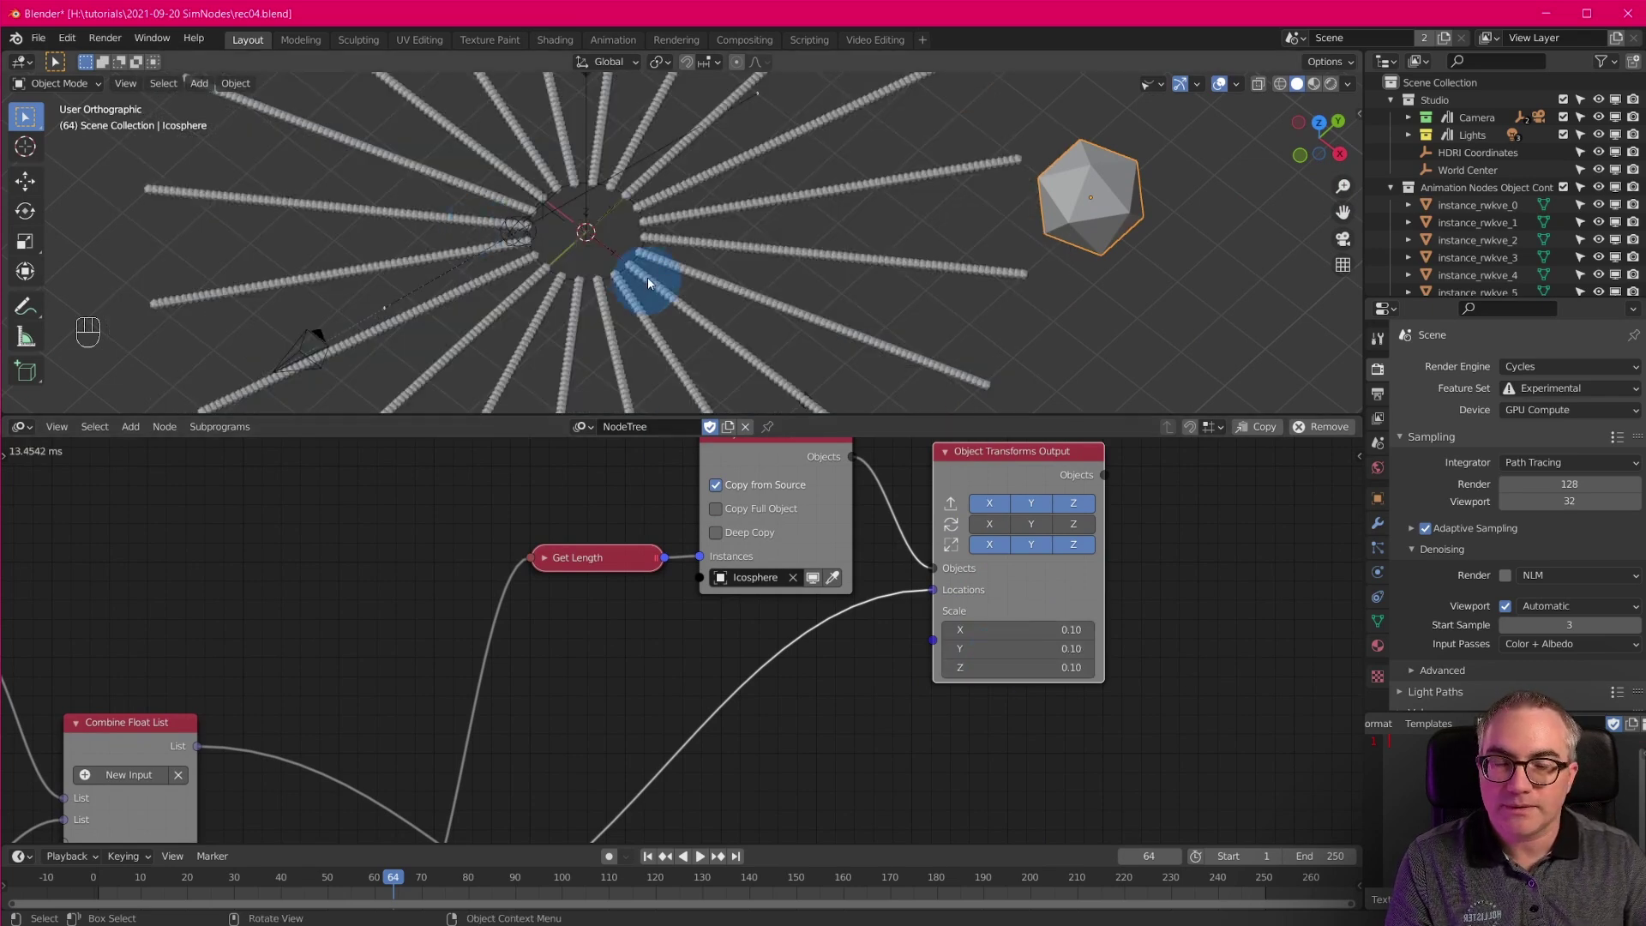
Play the instanced simulation from the first frame, stop it, and return to frame 1.
scroll(648, 280, "up", 4)
scroll(648, 280, "down", 5)
scroll(646, 274, "down", 1)
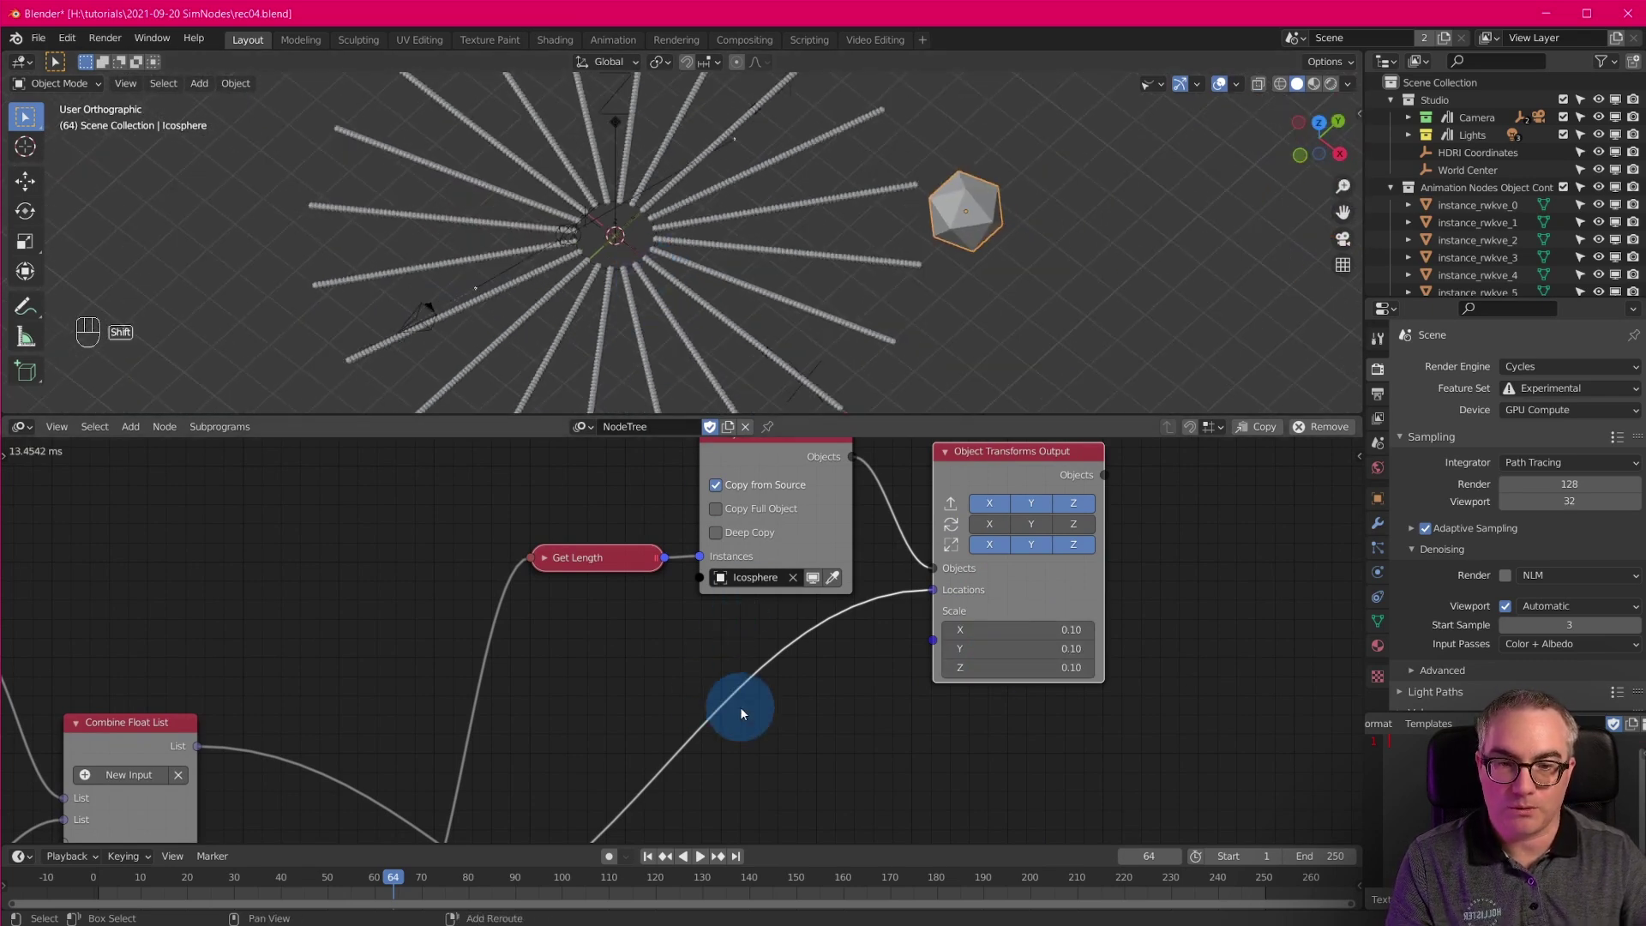
key("shift+Left")
scroll(916, 725, "up", 1)
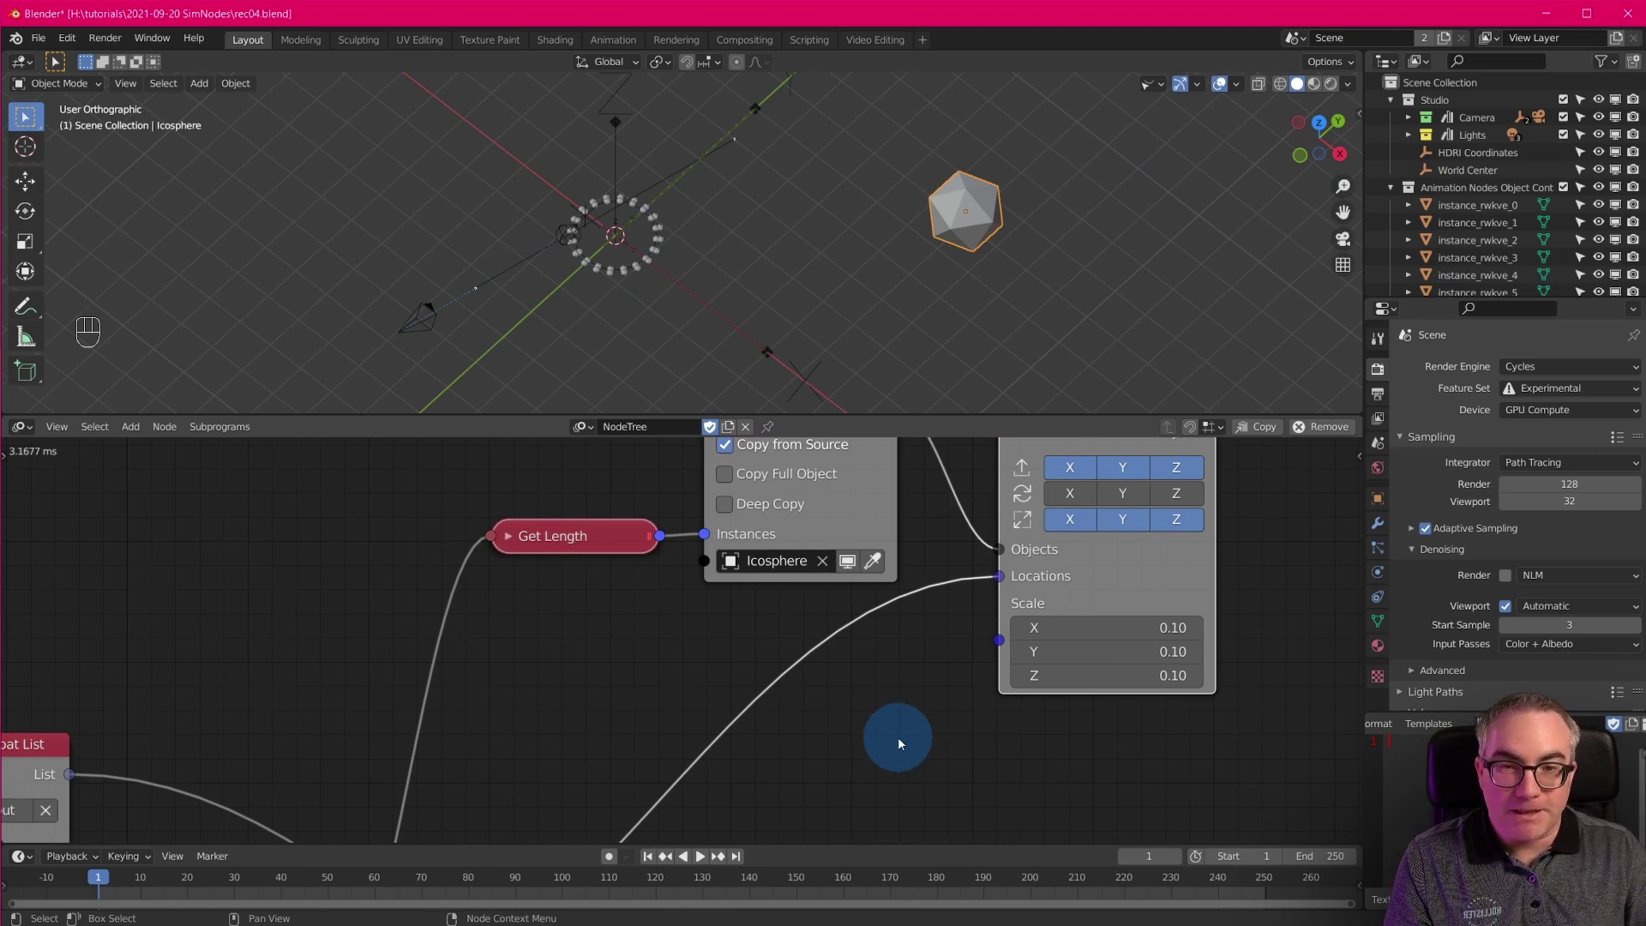
key("space")
key("space")
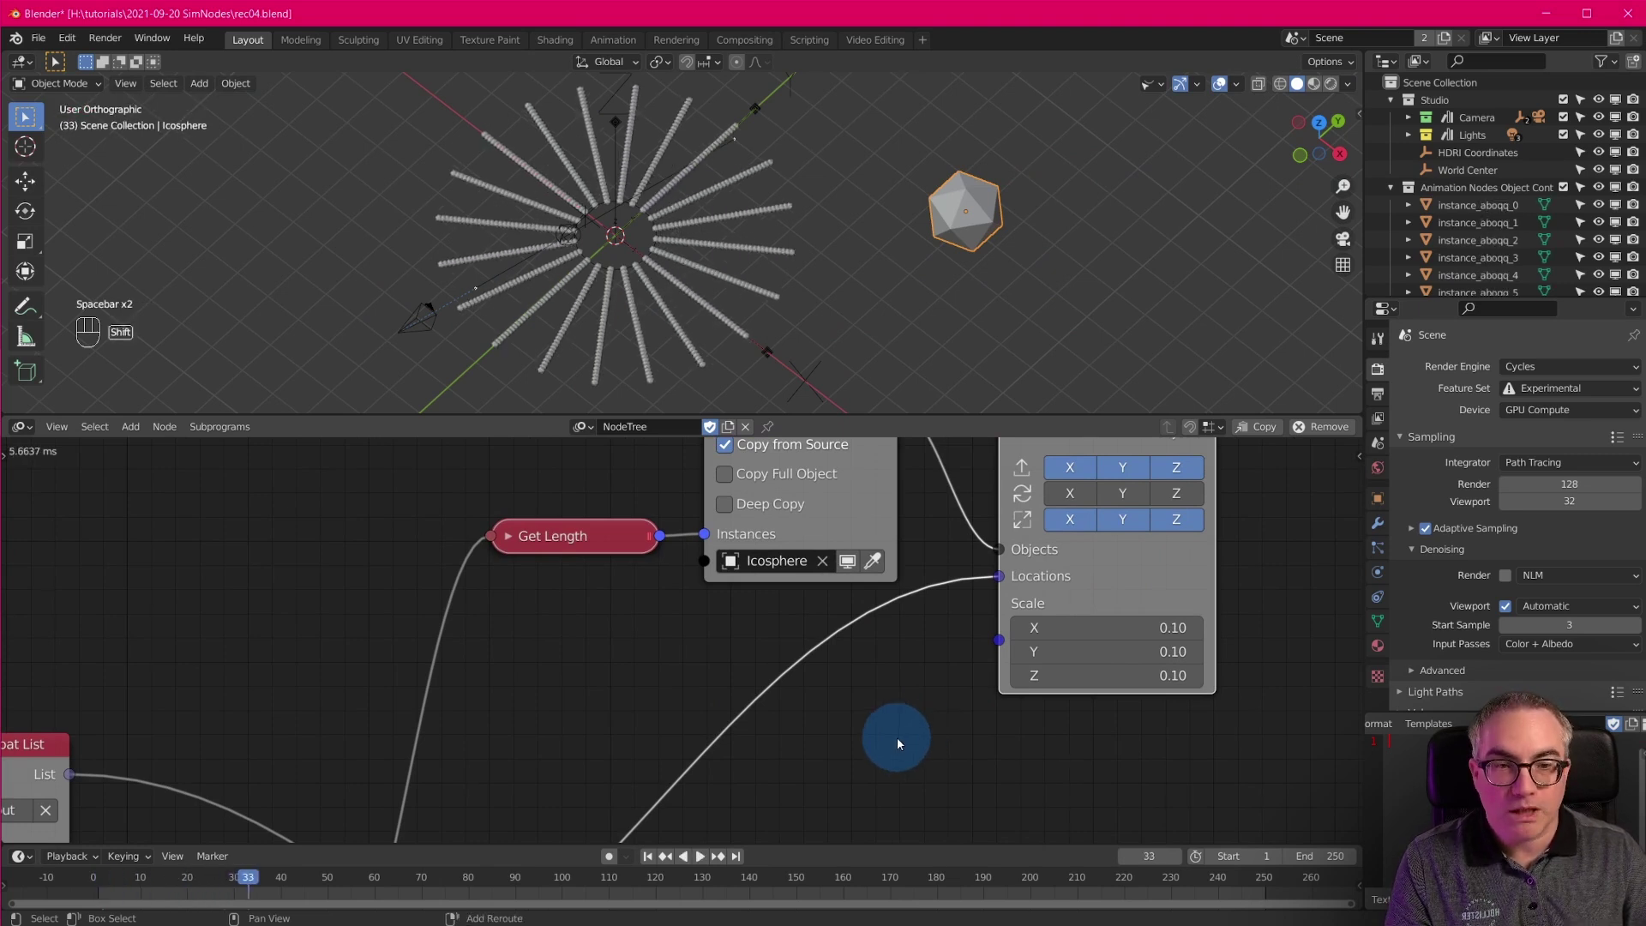
key("shift+Left")
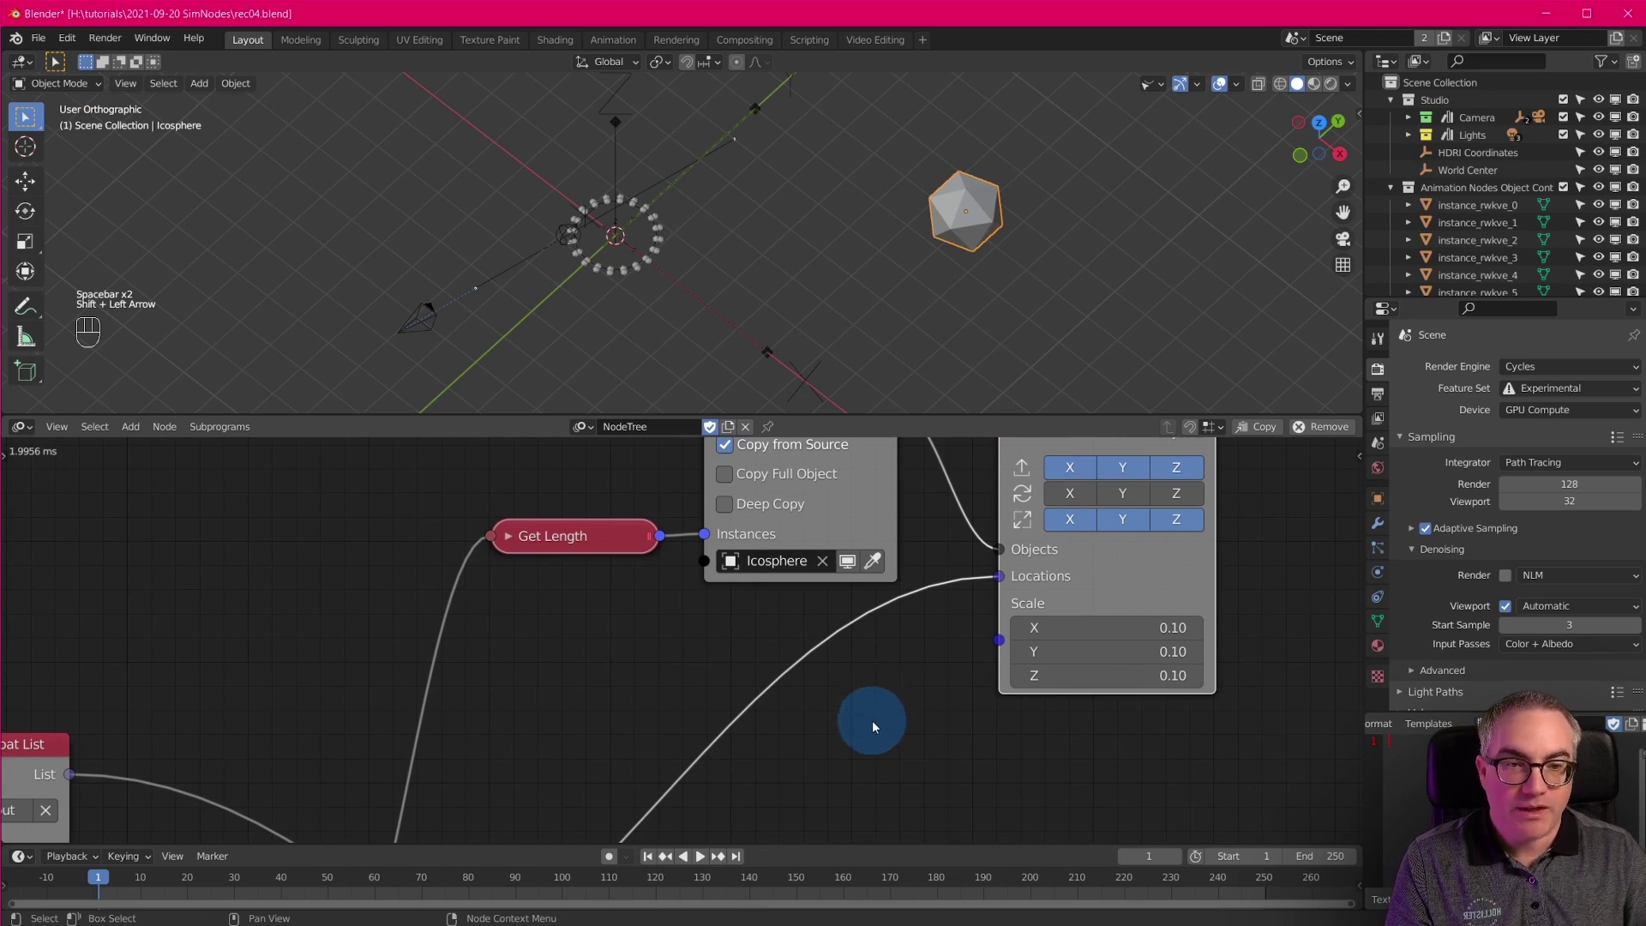
Try to connect the Combine Float List output directly to the Scale input of Object Transforms Output.
scroll(871, 725, "down", 3)
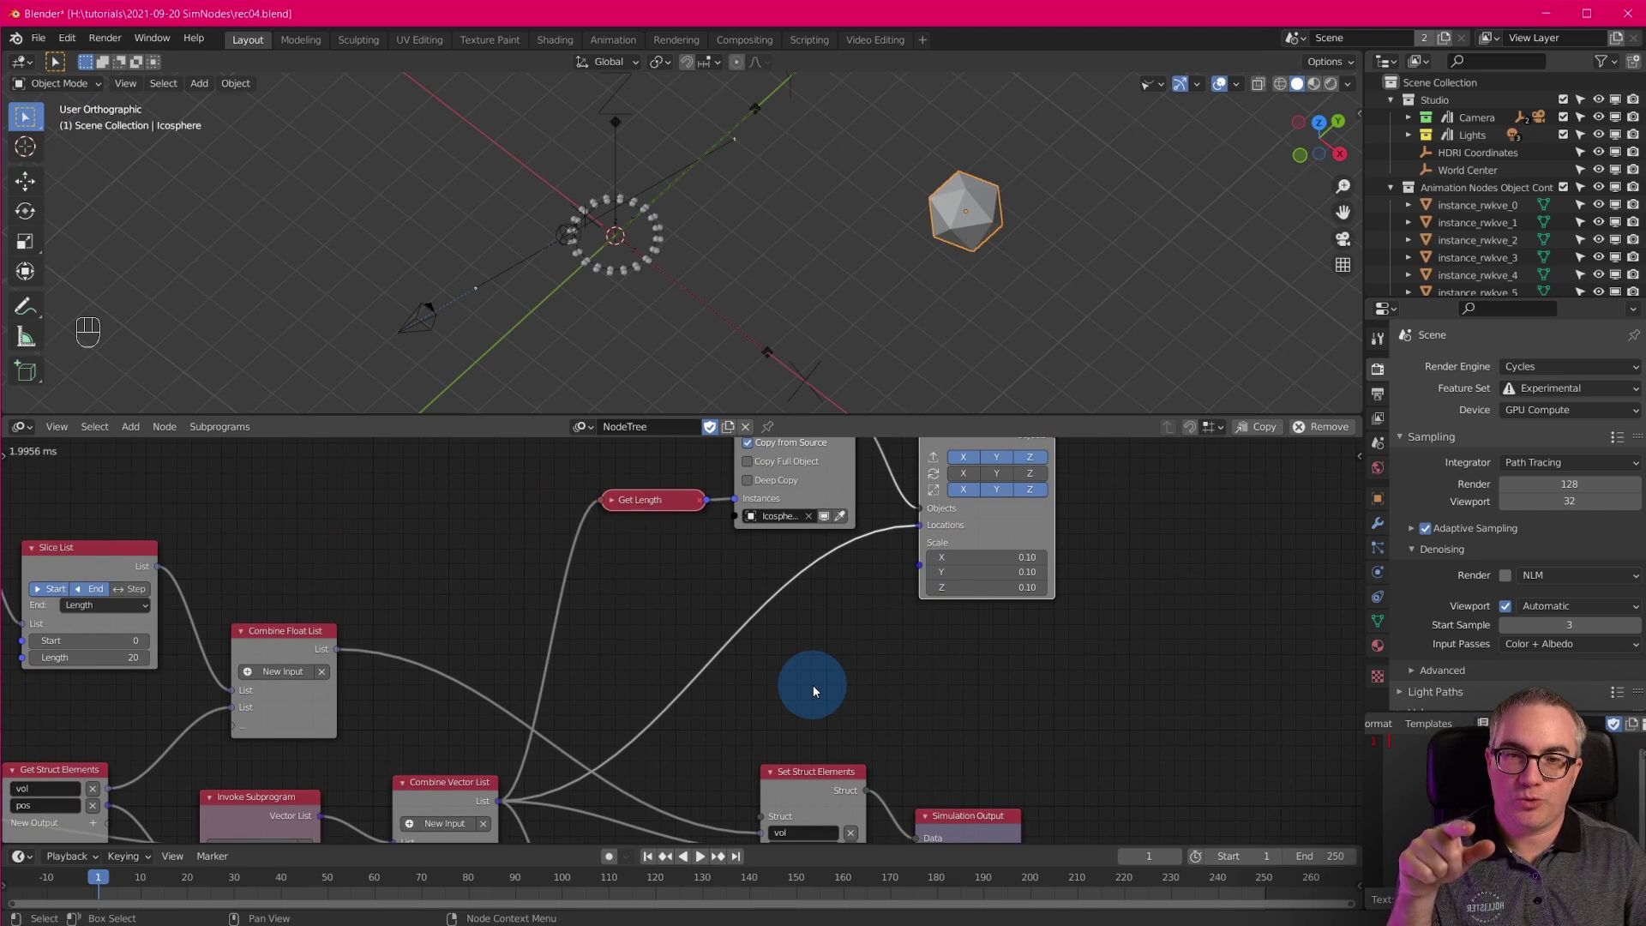
middle_click_drag(784, 697, 838, 644)
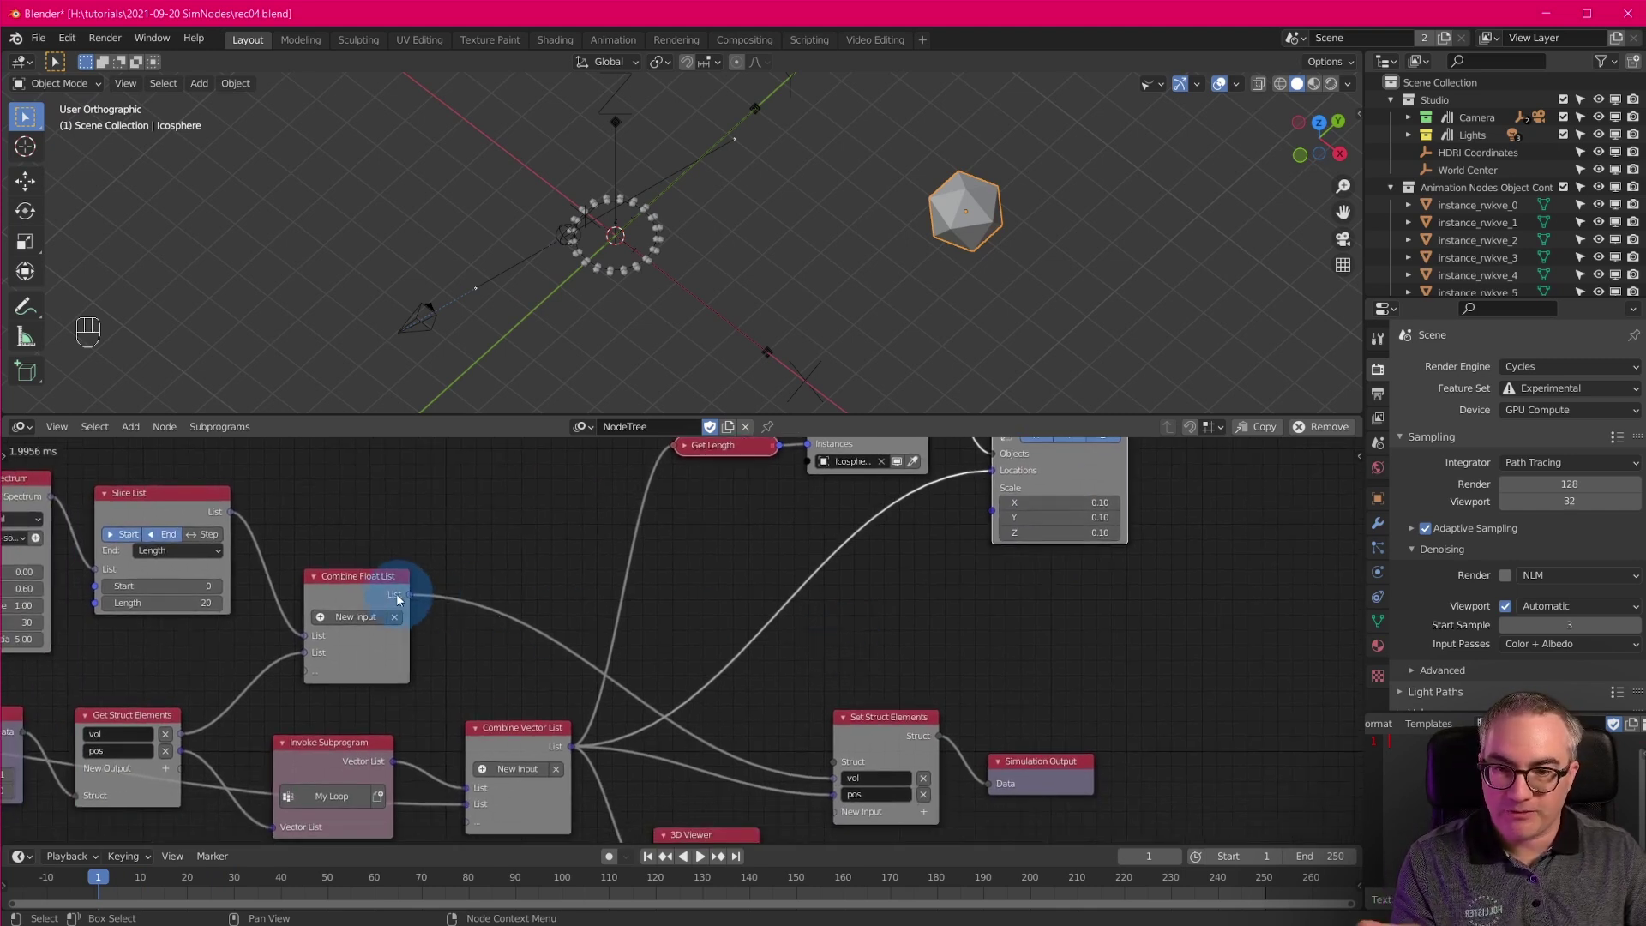
left_click_drag(406, 595, 994, 512)
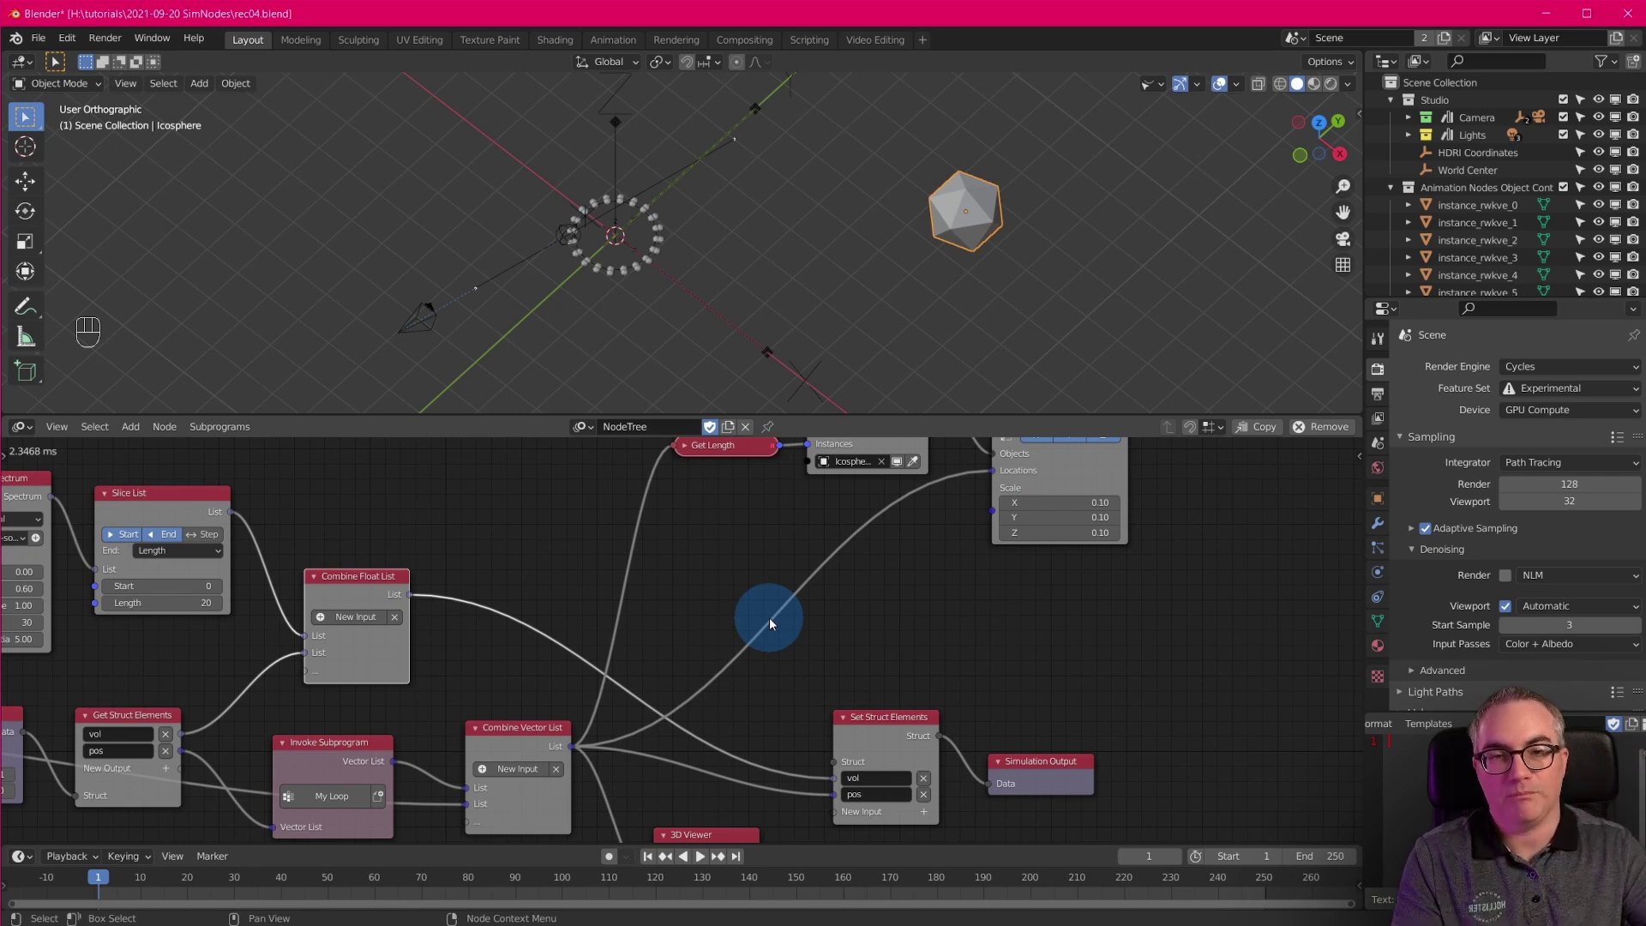
Add a Combine Vector node near Object Transforms Output.
middle_click_drag(691, 657, 586, 684)
scroll(669, 677, "up", 1)
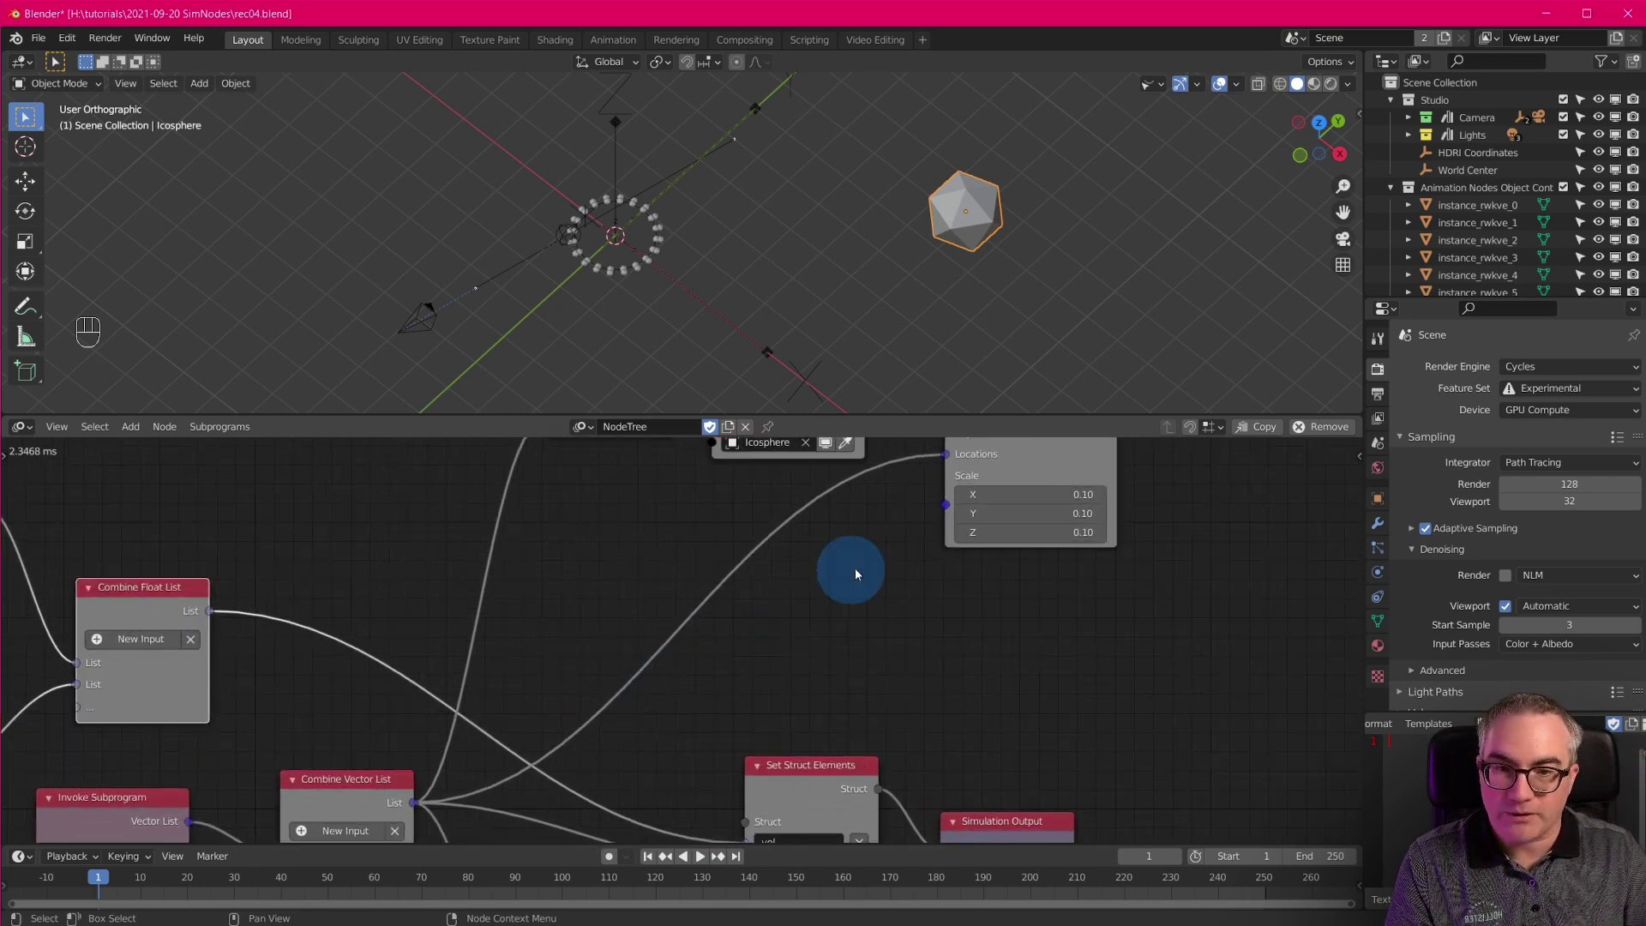
key("shift+a")
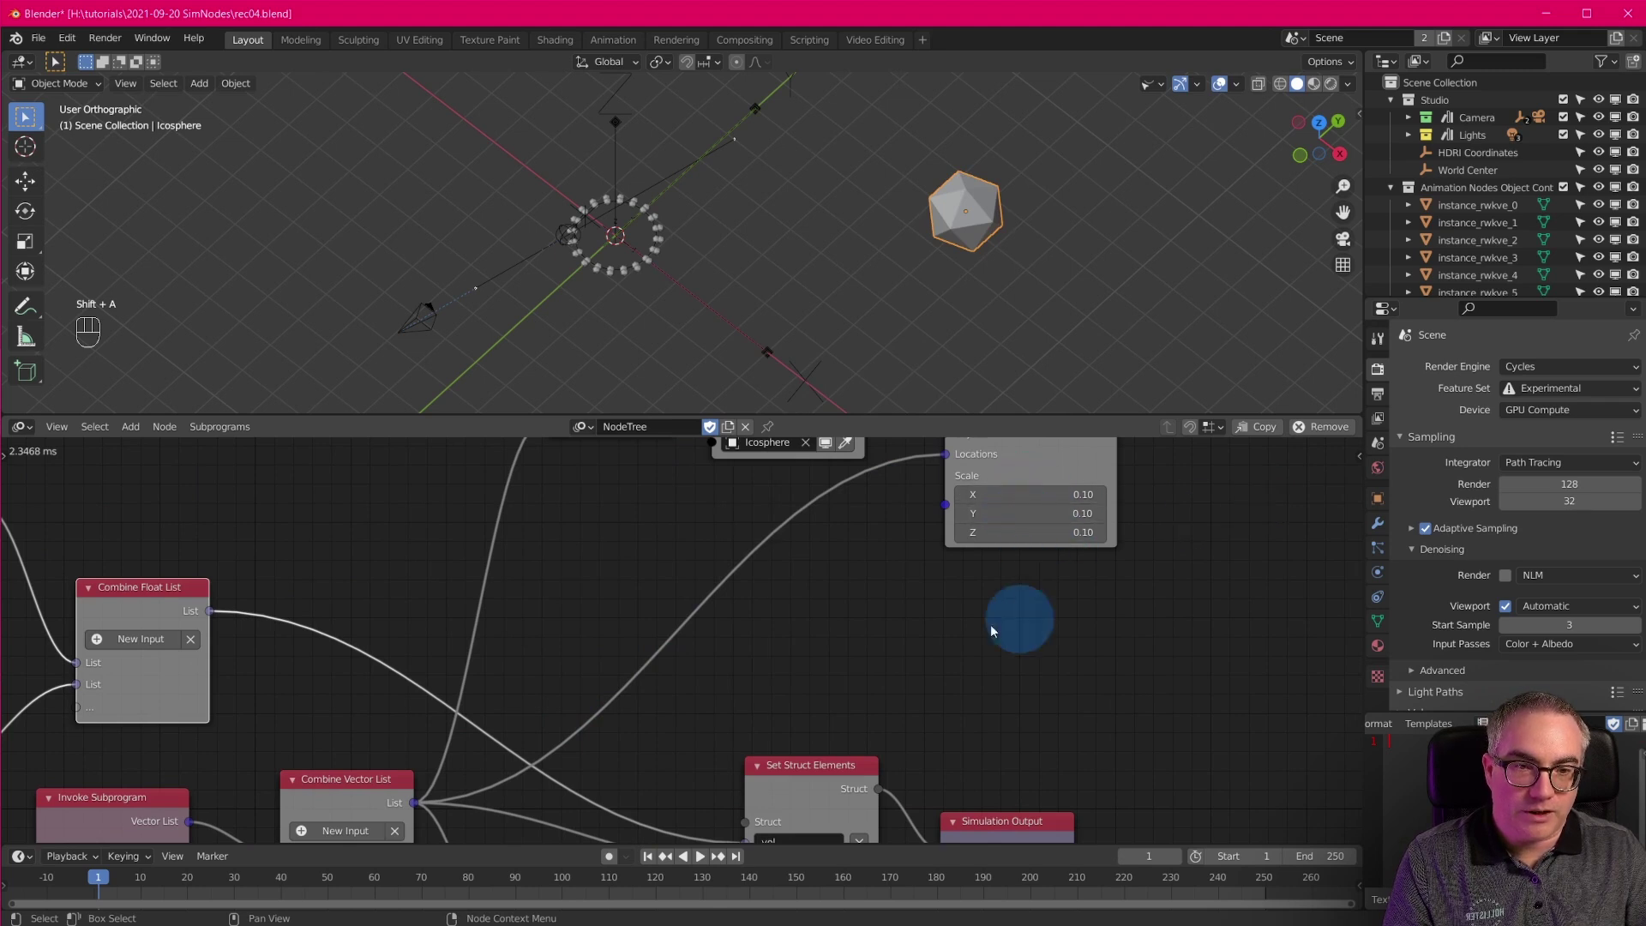
key("shift+a")
mouse_move(828, 424)
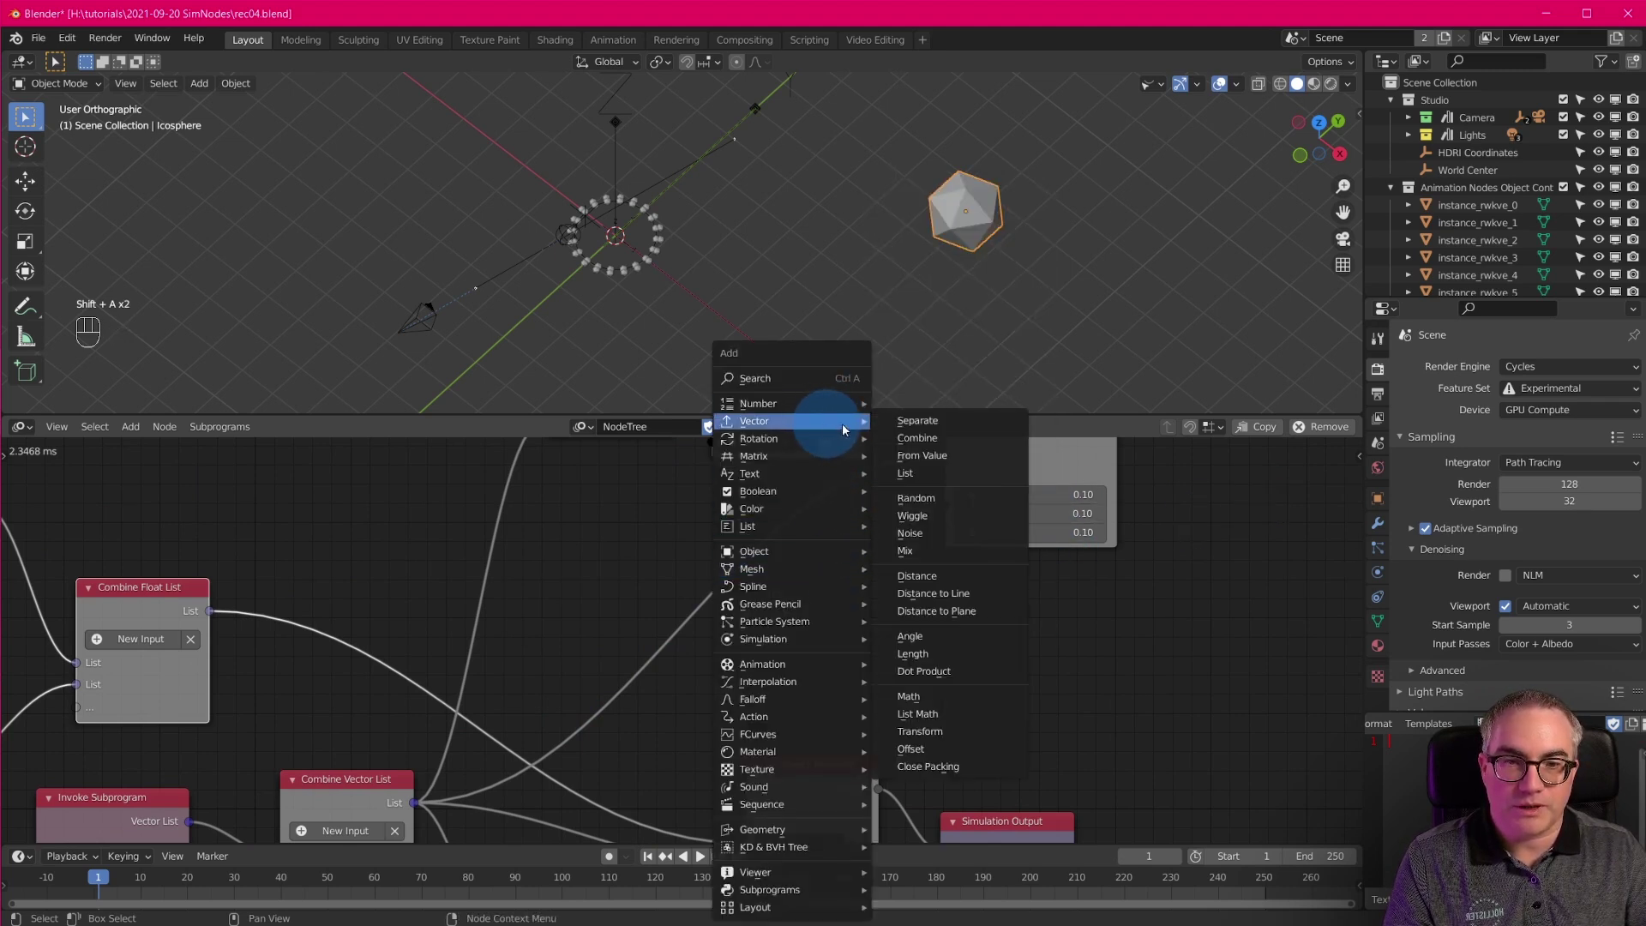
left_click(994, 438)
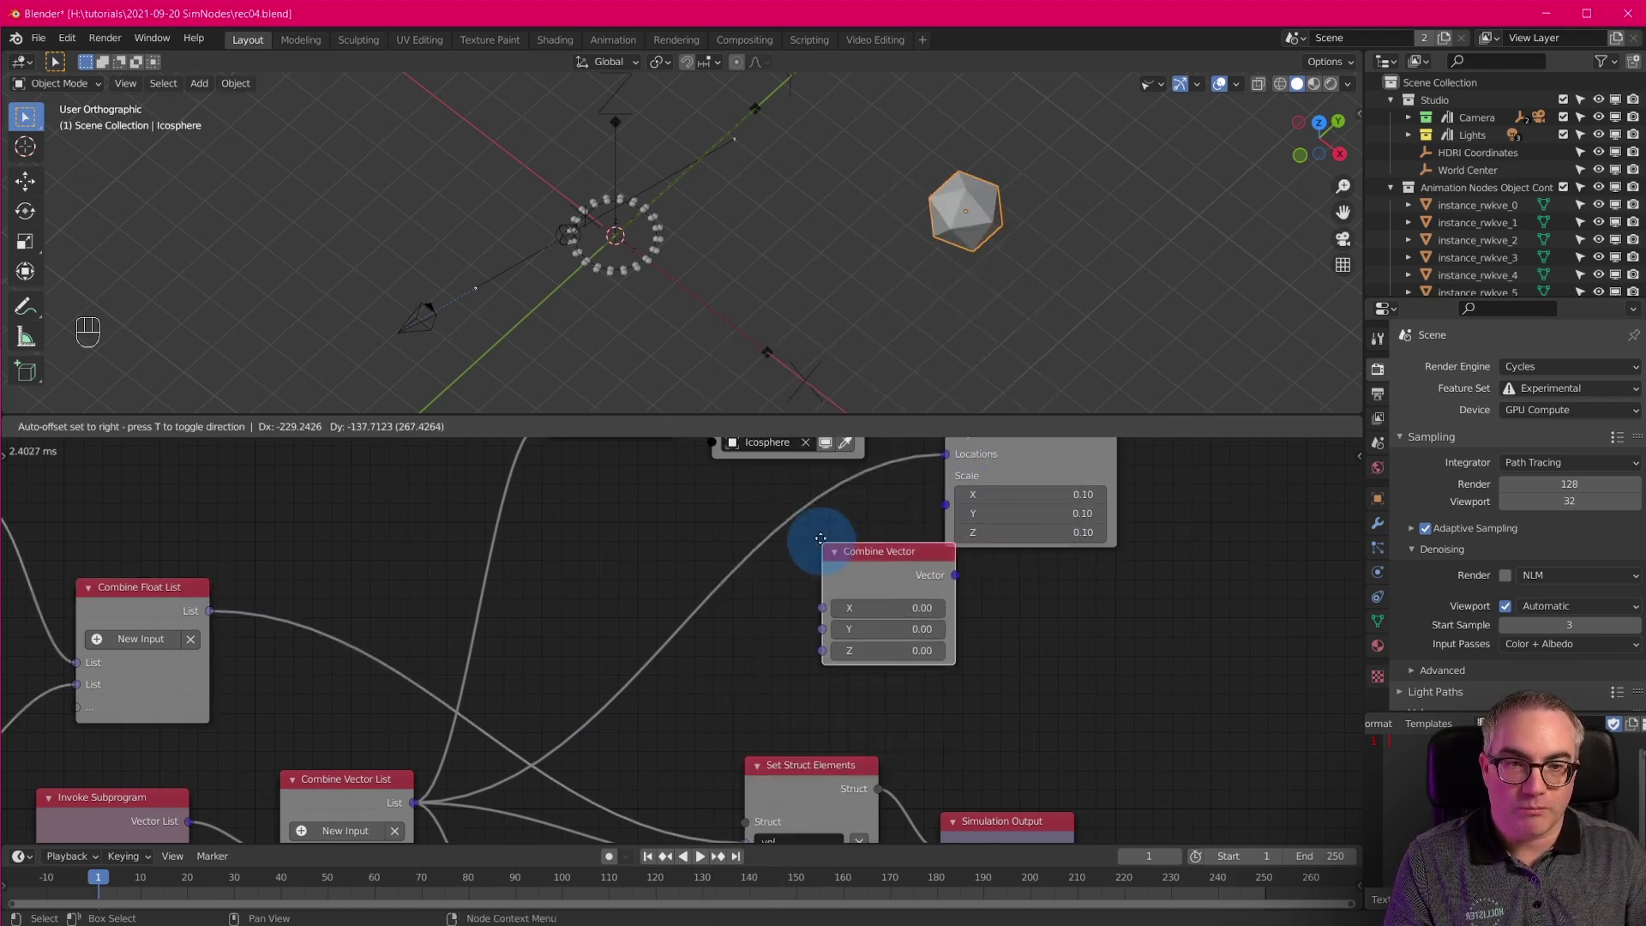
left_click(789, 514)
Undo the node's automatic insertion into the Locations link and connect the Combine Vector output to the Scale input of Object Transforms Output.
middle_click_drag(909, 564, 926, 681)
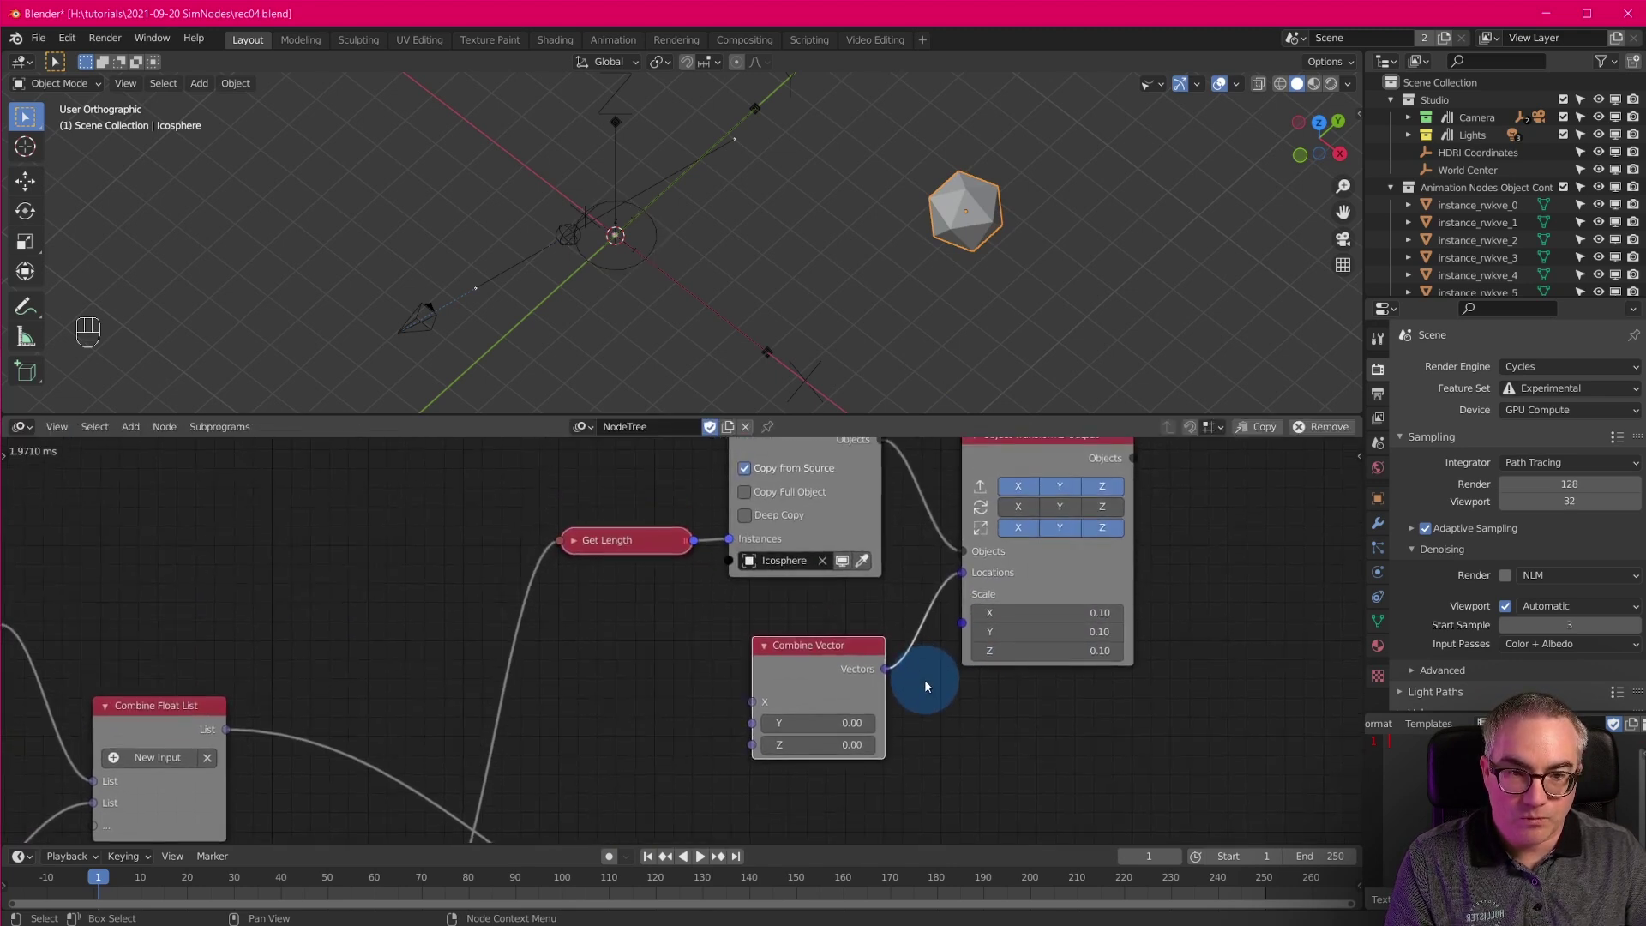
key("ctrl+z")
left_click_drag(1087, 562, 971, 623)
left_click_drag(854, 689, 831, 620)
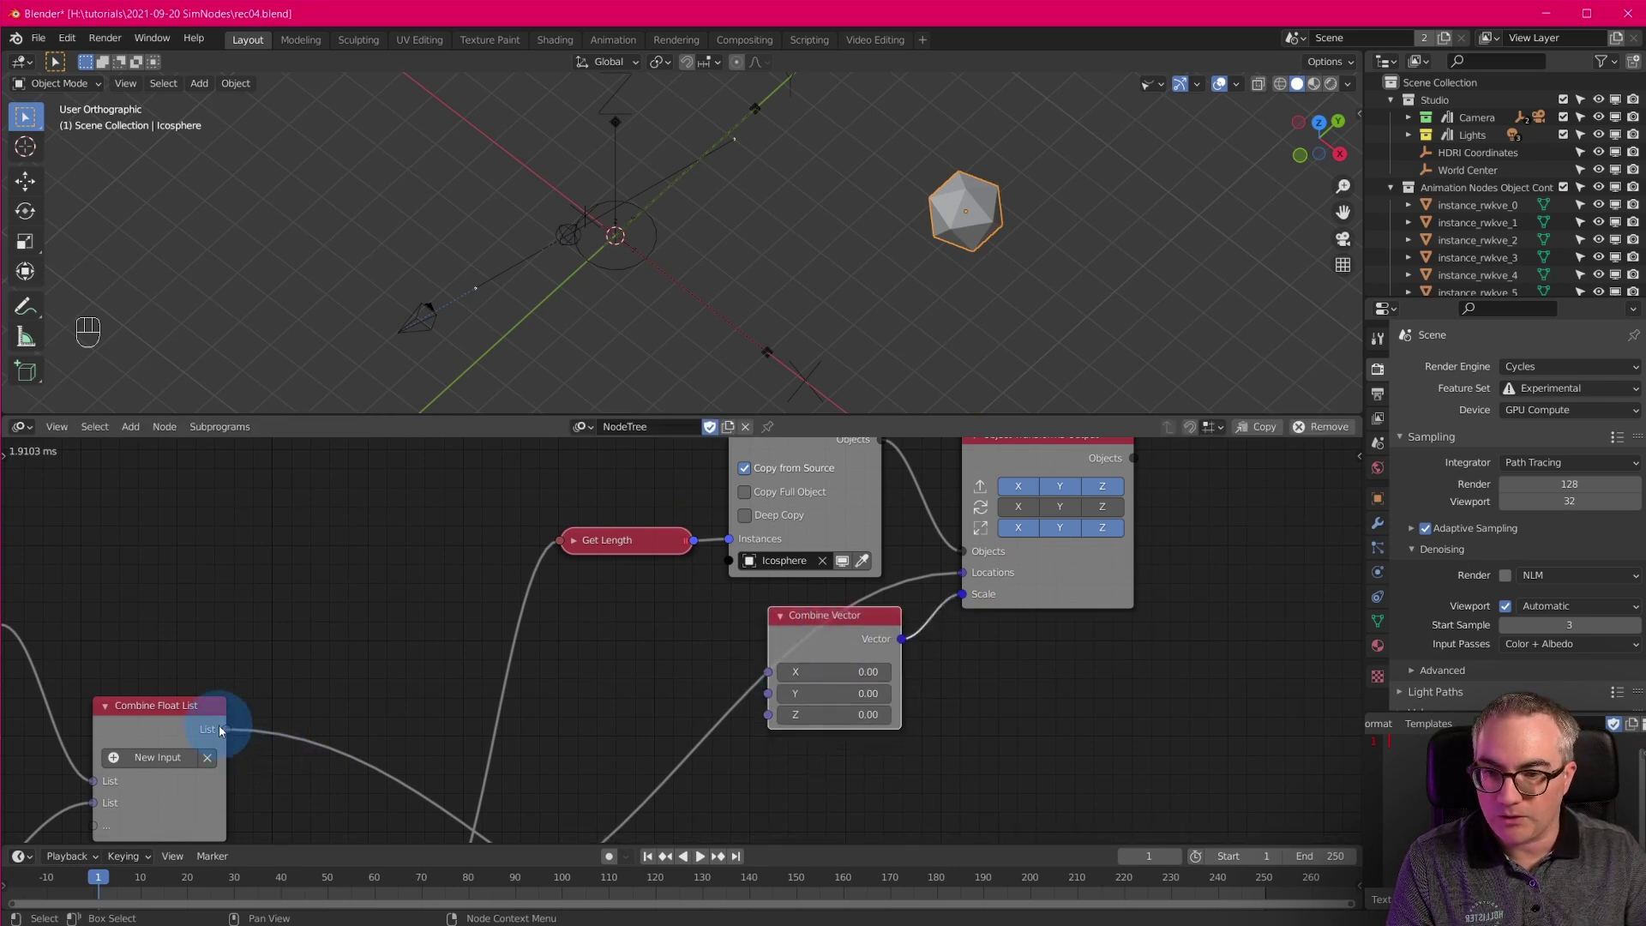
Connect the Combine Float List output through a reroute to X, Y and Z of Combine Vector, reconnect it to Scales, and collapse the node.
middle_click_drag(328, 709, 348, 666)
mouse_move(249, 688)
left_mouse_down()
mouse_move(643, 610)
mouse_move(790, 629)
left_mouse_up()
right_click_drag(731, 617, 741, 641, "shift")
left_click_drag(737, 630, 792, 675)
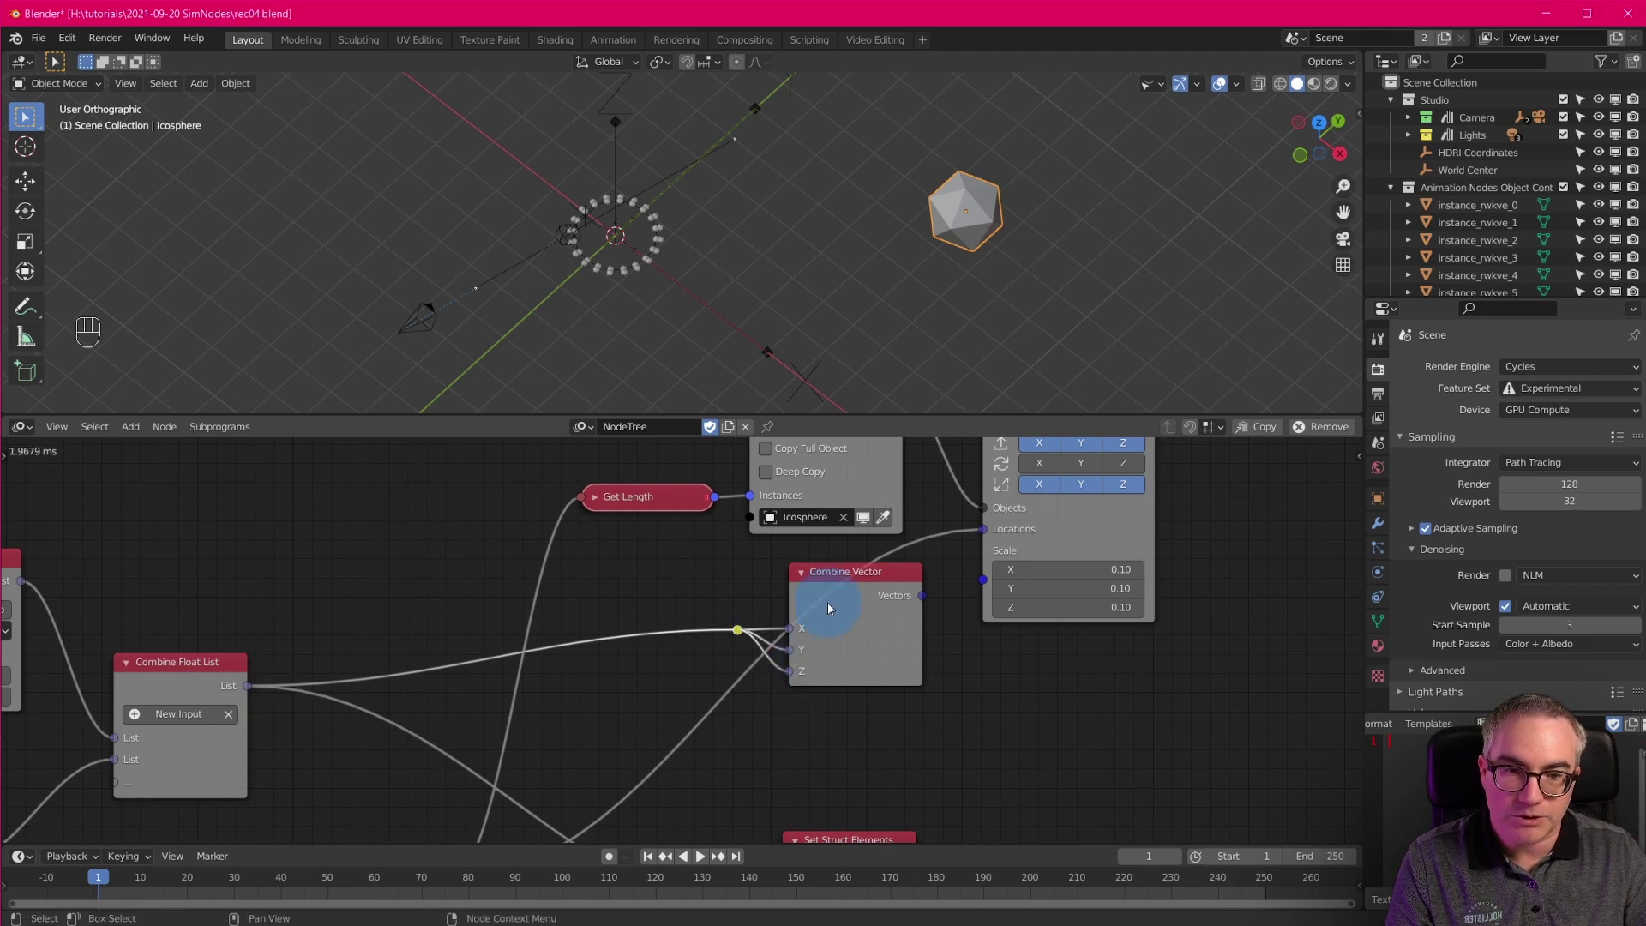
left_click_drag(849, 571, 984, 580)
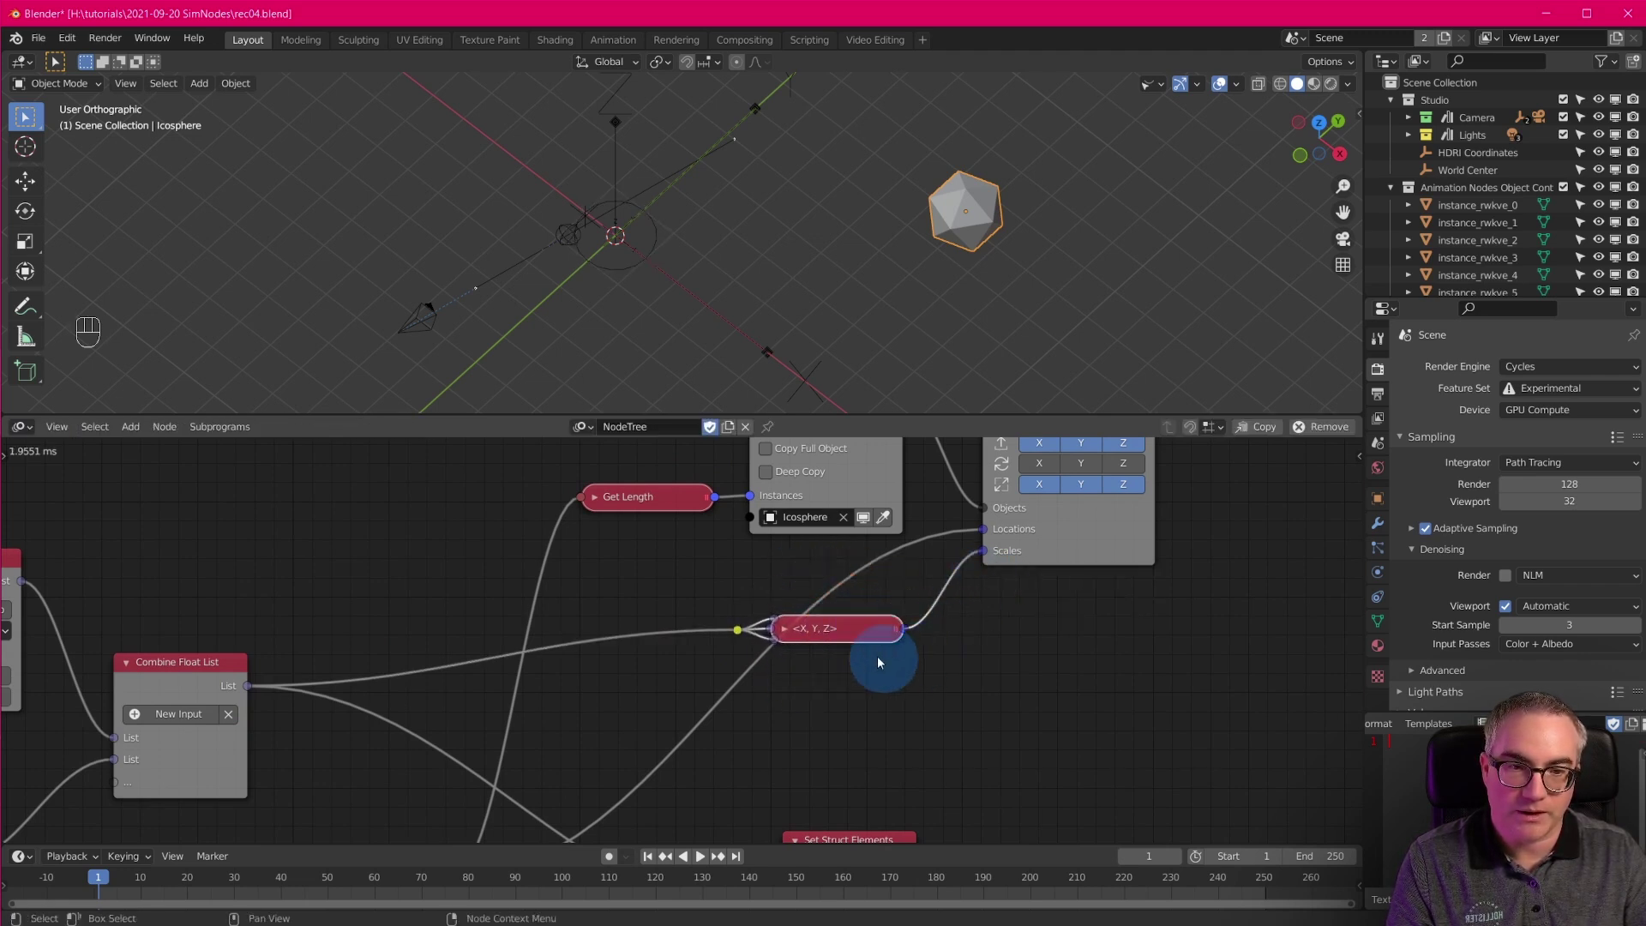
Make room by moving Object Transforms Output, and insert a Multiply Math node with B 1.00 between Combine Float List and the reroute.
middle_click_drag(1095, 637, 1053, 761)
left_click_drag(1057, 532, 1188, 540)
middle_click_drag(889, 709, 728, 683)
scroll(728, 683, "up", 2)
key("shift+a")
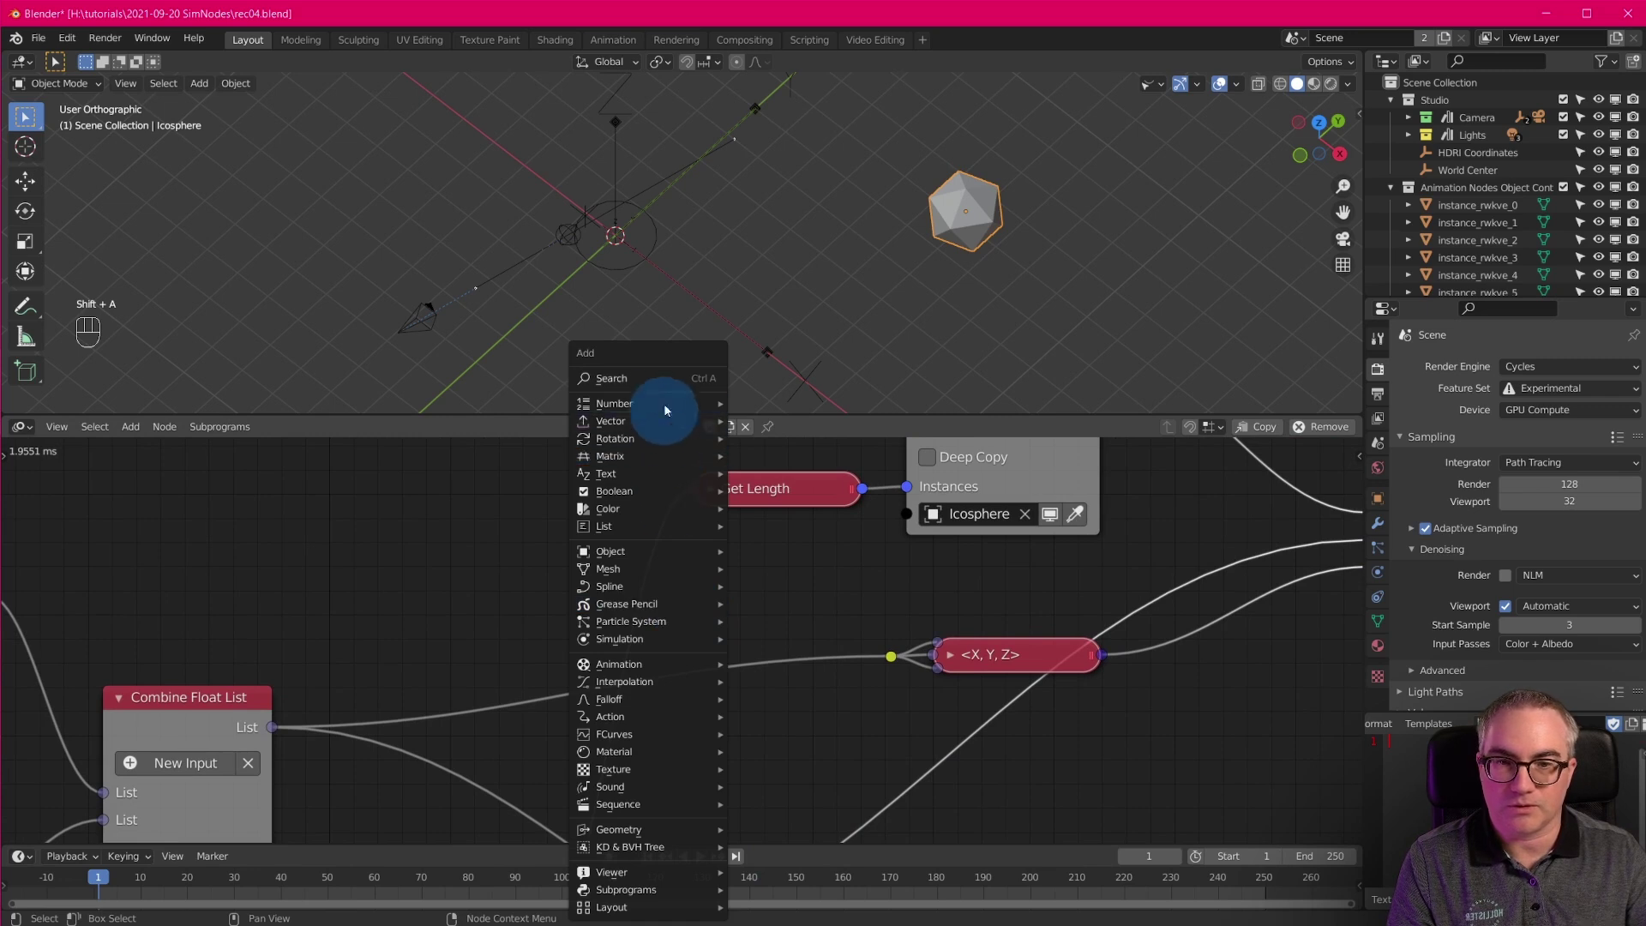
mouse_move(677, 403)
left_click(830, 628)
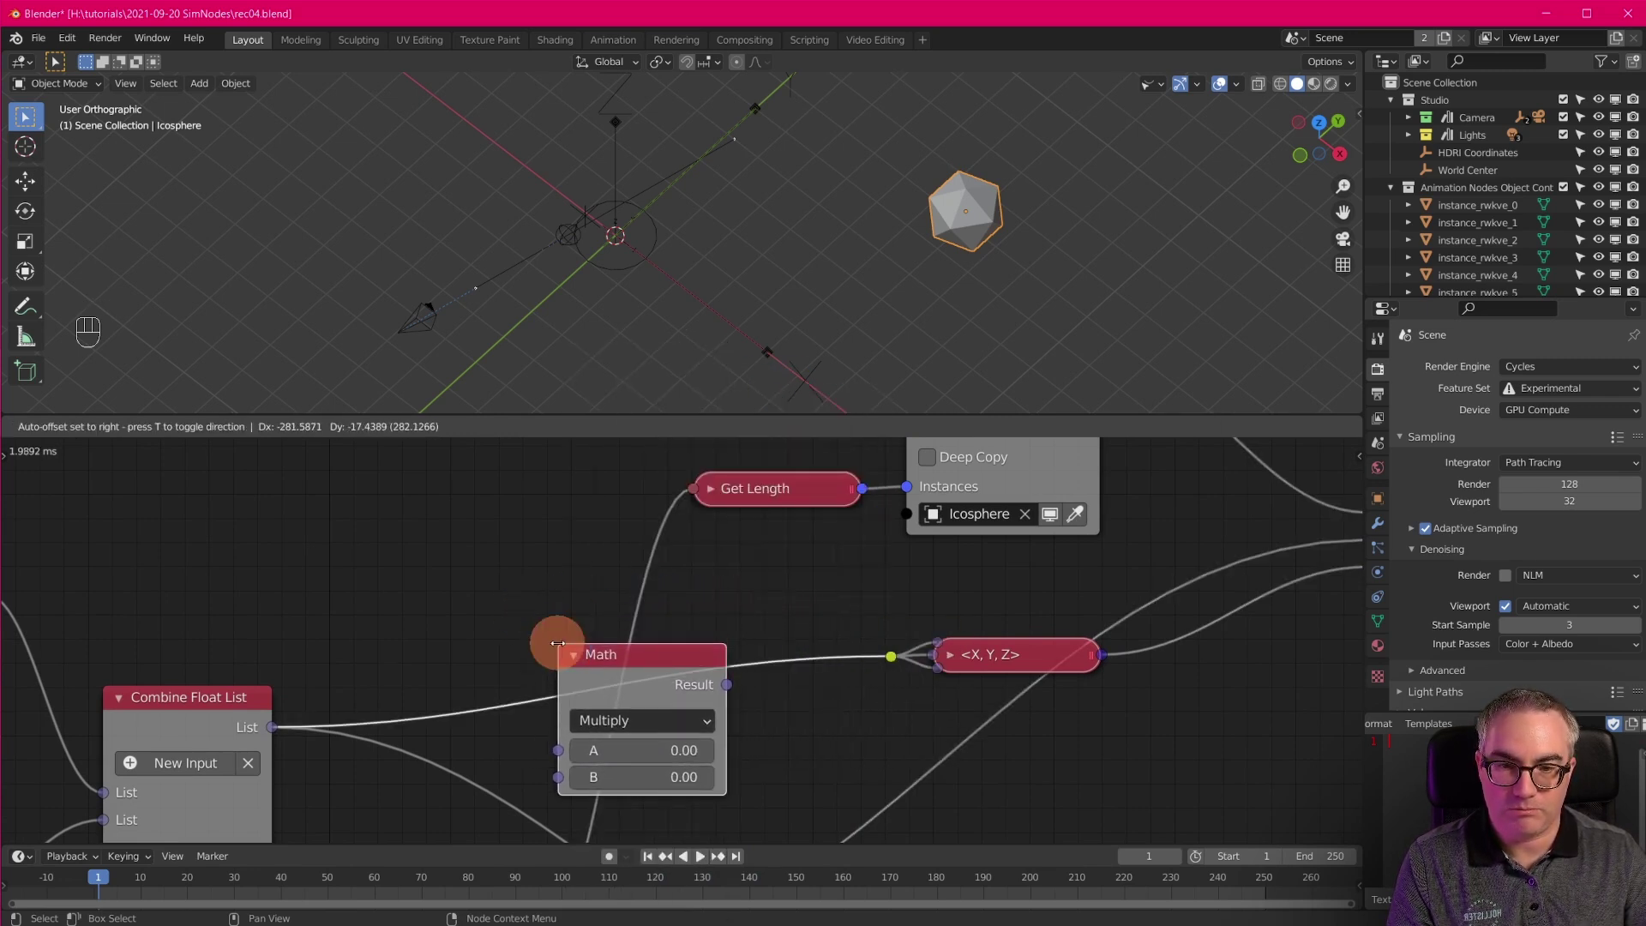
left_click(553, 643)
key("Return")
left_click_drag(662, 667, 785, 611)
middle_click_drag(887, 694, 830, 676)
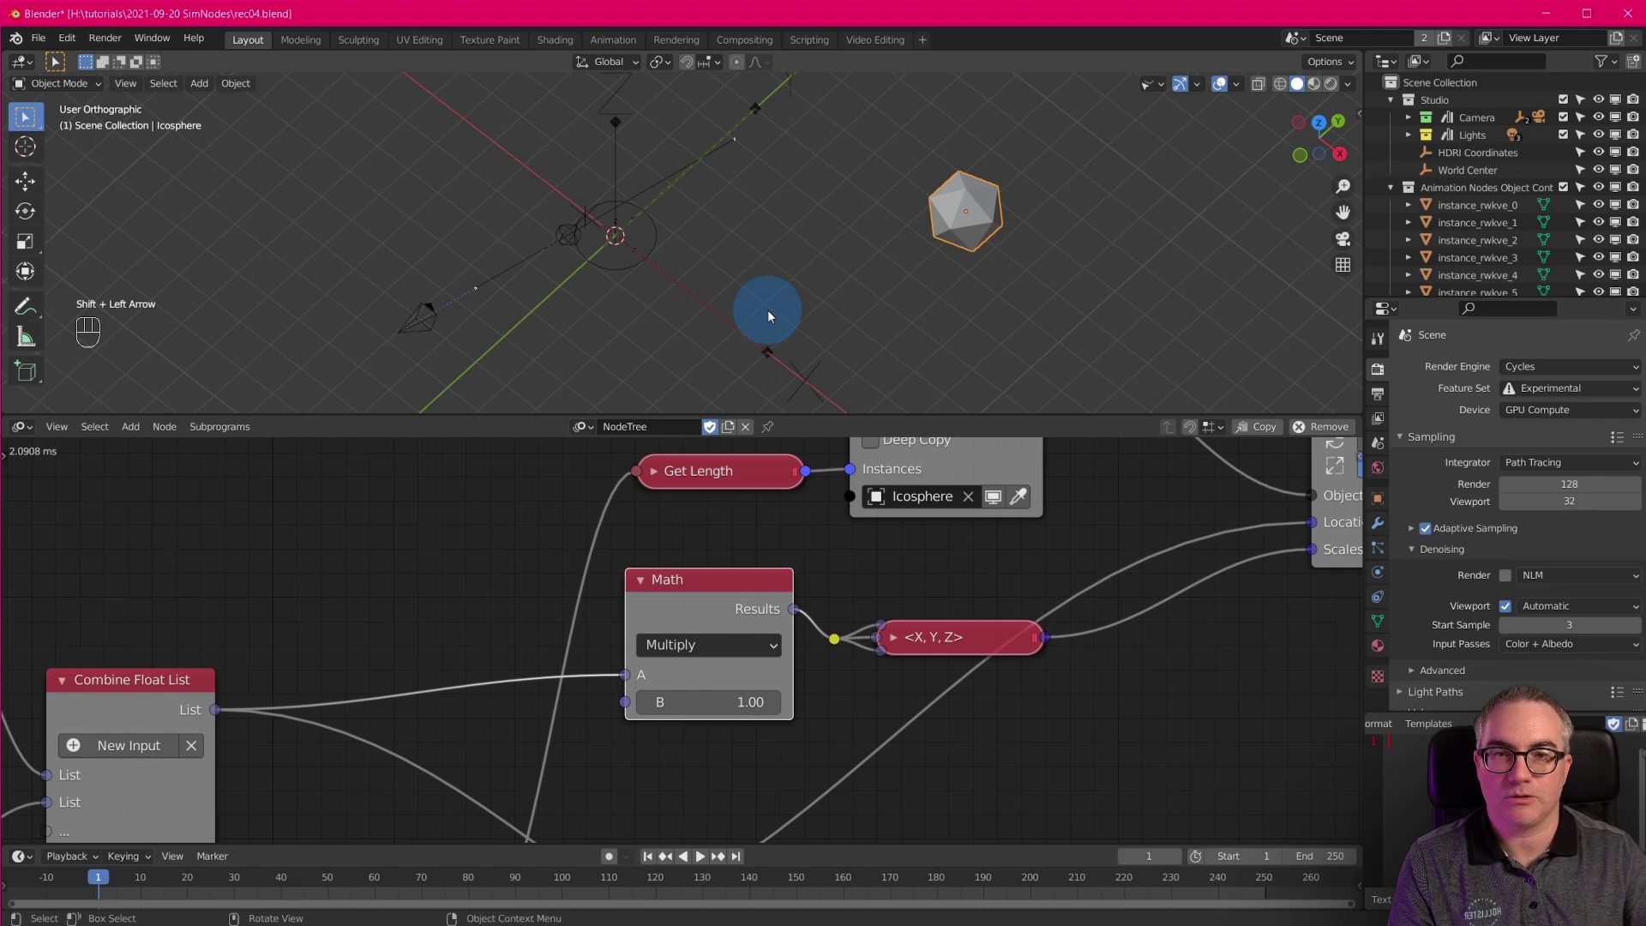
Save the current Blender file.
key("ctrl+s")
key("ctrl+a")
key("Escape")
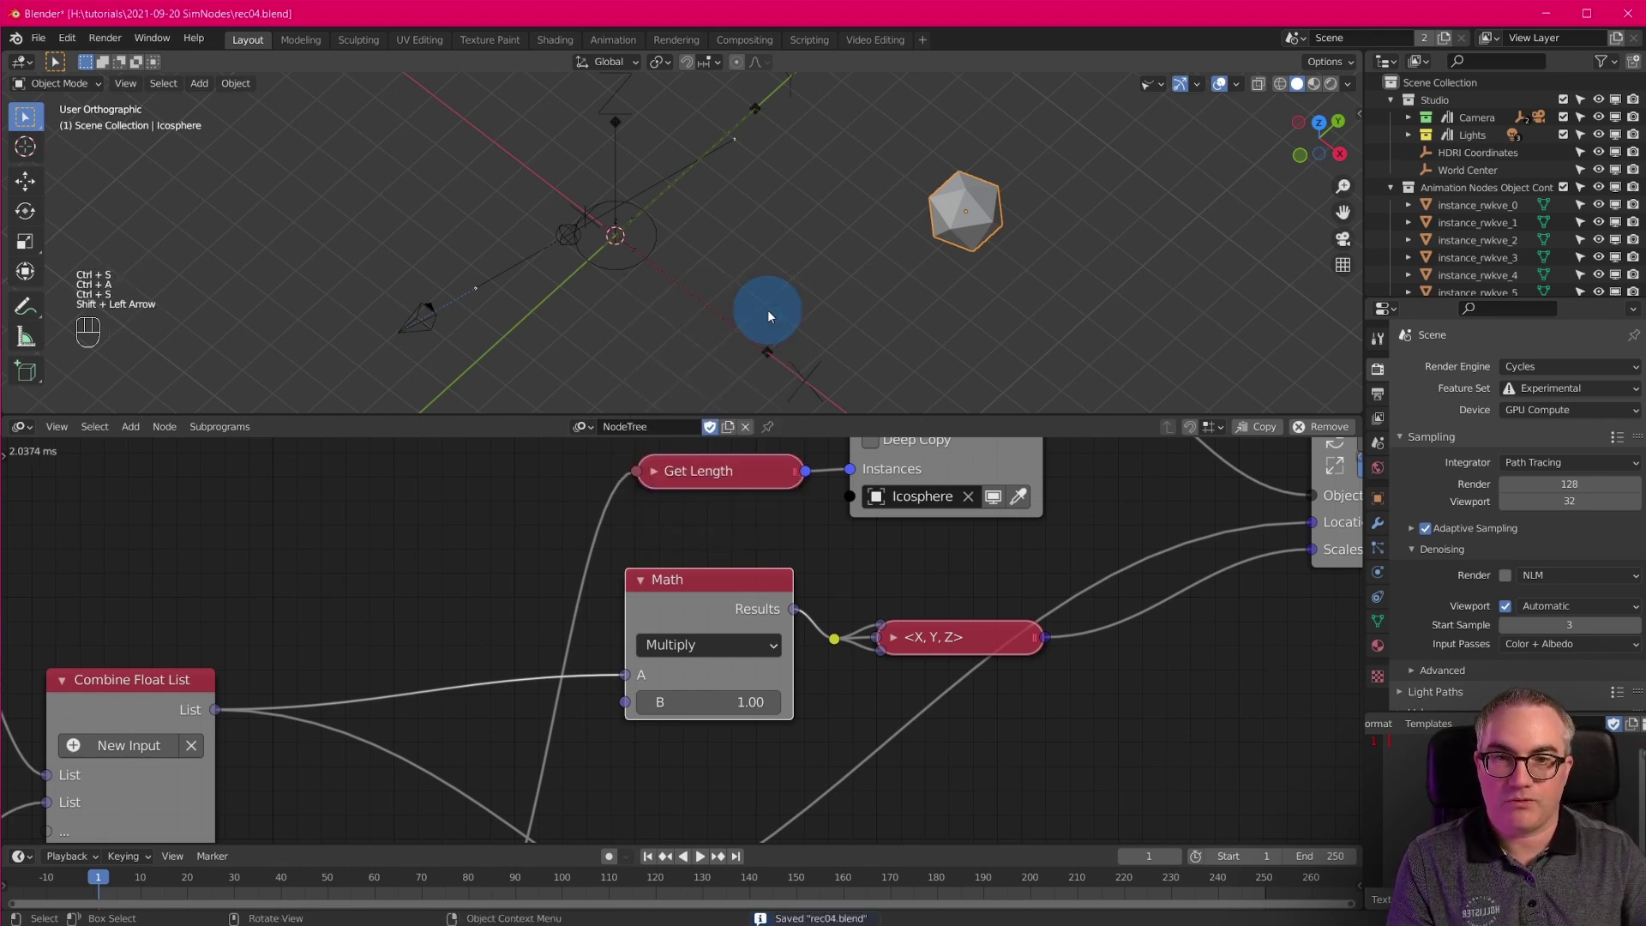
Play the simulation to examine the scaled icospheres in the viewport, and stop playback at frame 81.
key("space")
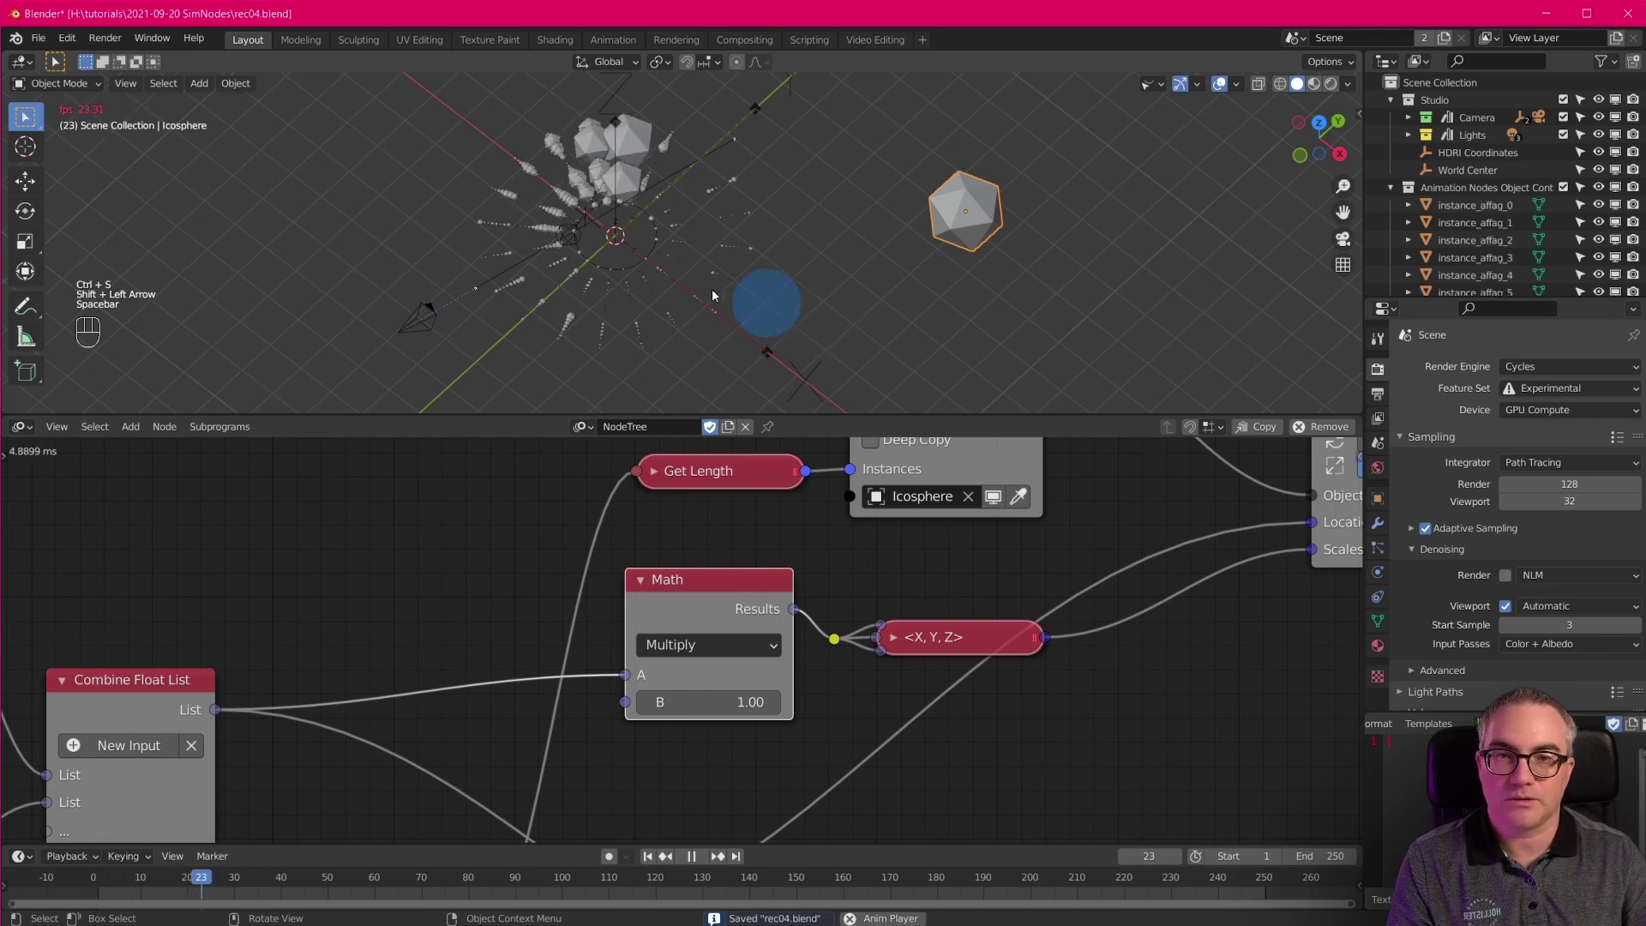
scroll(635, 212, "up", 3)
scroll(634, 207, "down", 3)
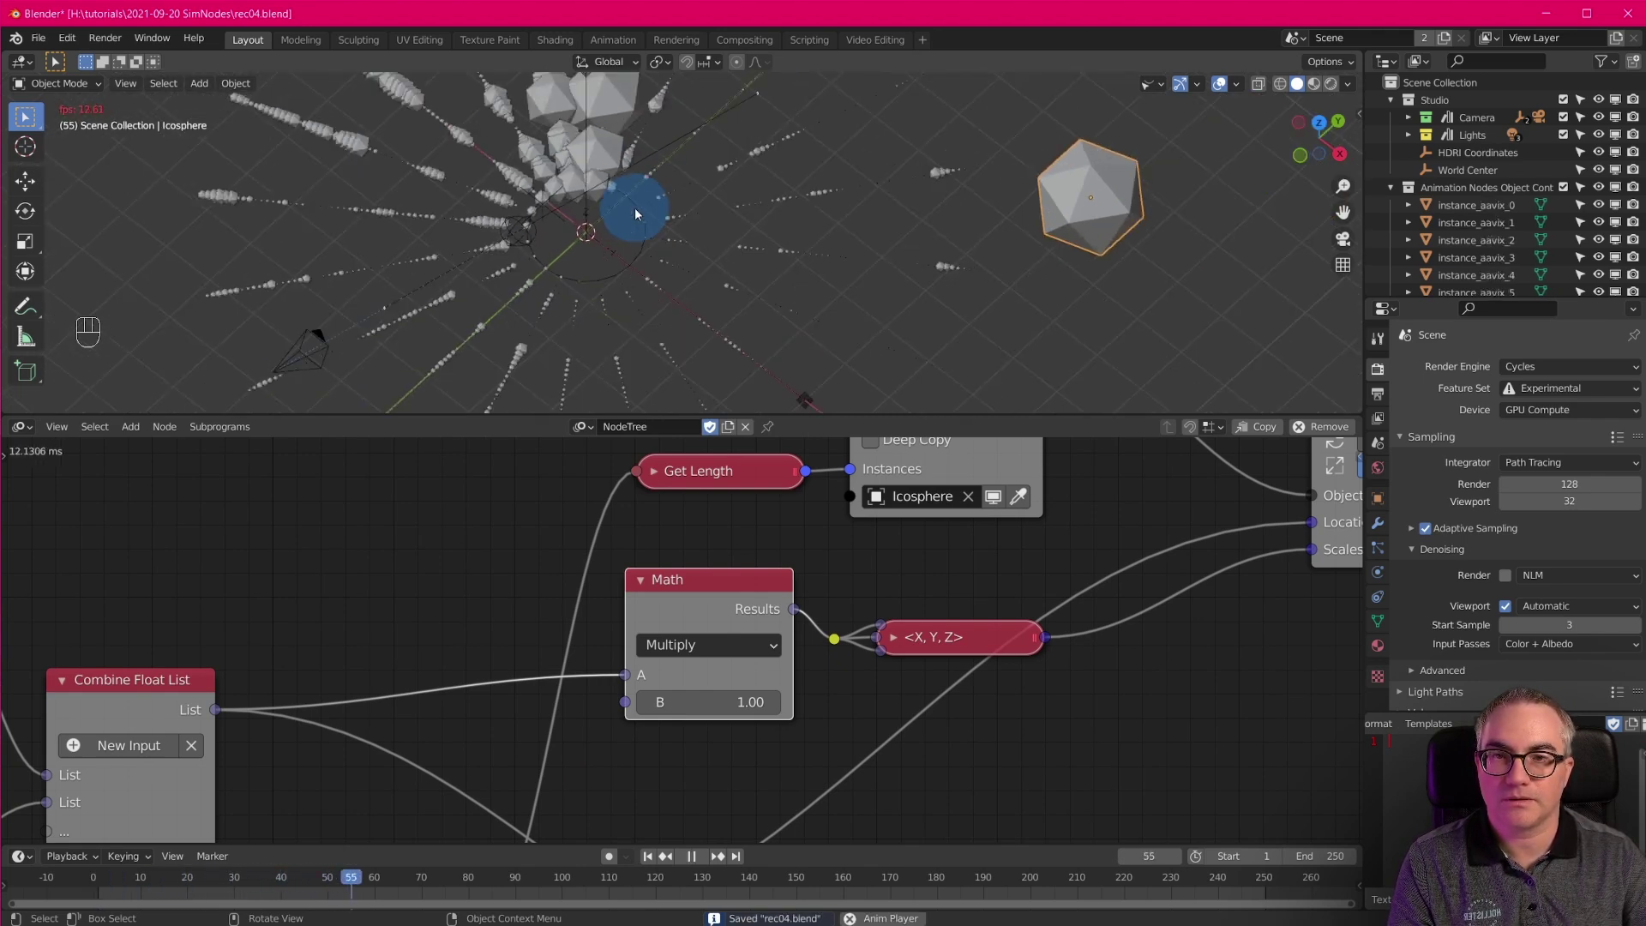
middle_click_drag(709, 195, 768, 345, "shift")
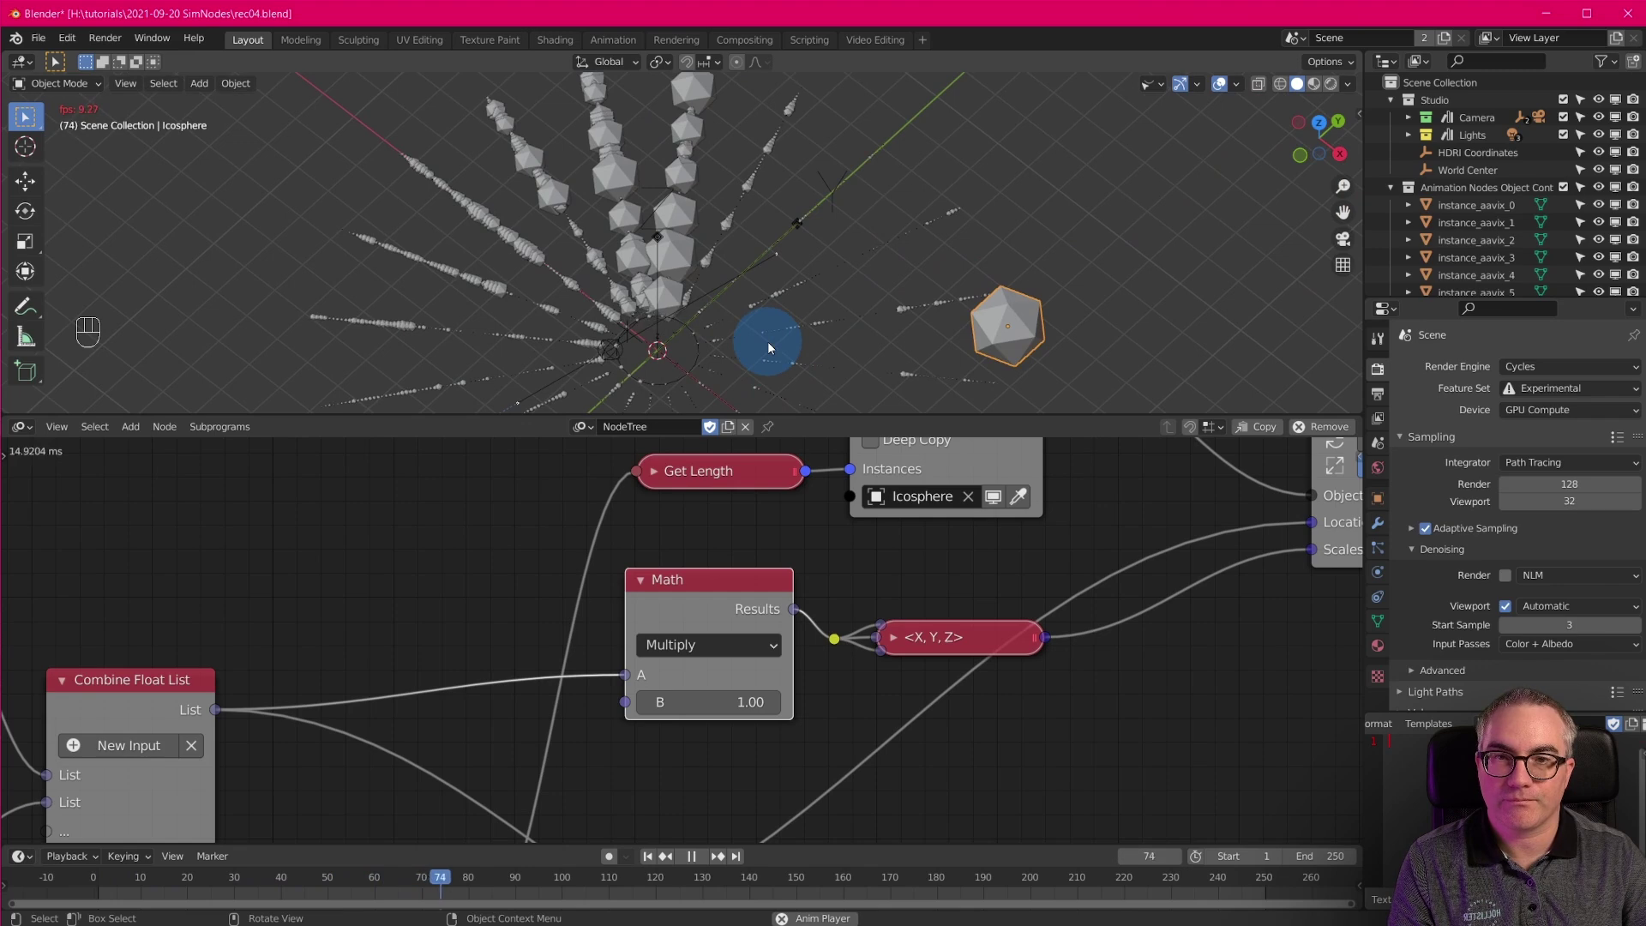
key("space")
Move the instancing nodes, from Get Length and Math through Object Transforms Output, farther away from the simulation nodes.
middle_click_drag(923, 790, 816, 566)
scroll(816, 569, "down", 8)
middle_click_drag(881, 637, 1103, 608)
scroll(923, 710, "up", 4)
scroll(923, 707, "down", 5)
middle_click_drag(911, 691, 710, 837)
left_click_drag(655, 471, 1079, 693)
key("g")
left_click(1293, 672)
middle_click_drag(1088, 794, 1110, 716)
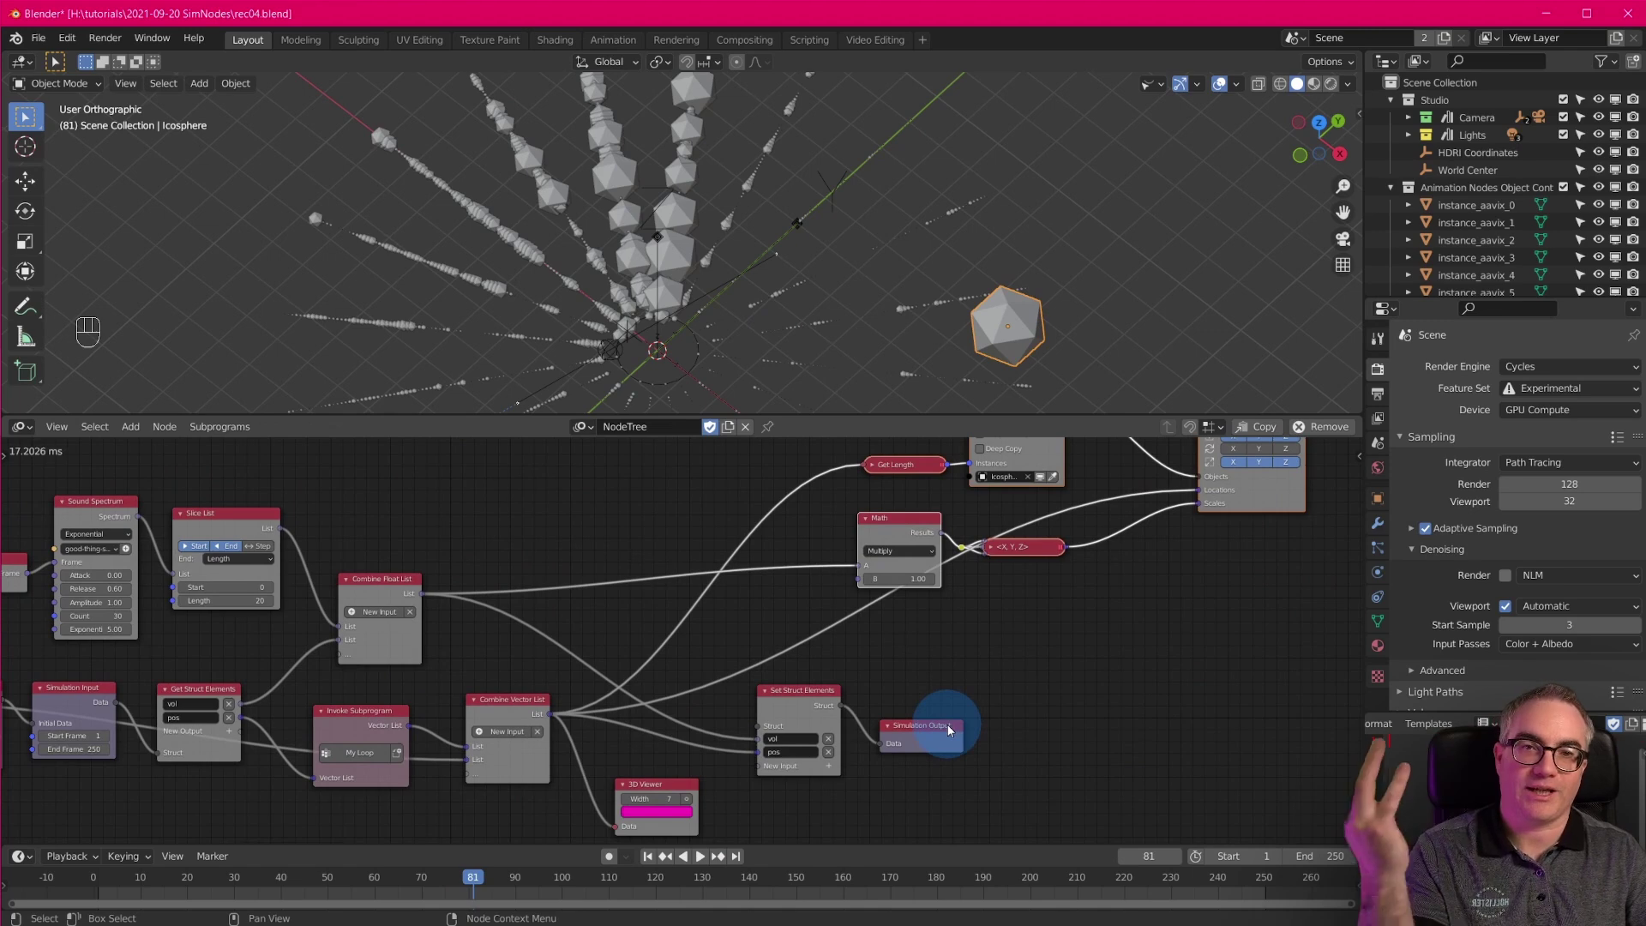
middle_click_drag(928, 702, 1066, 426)
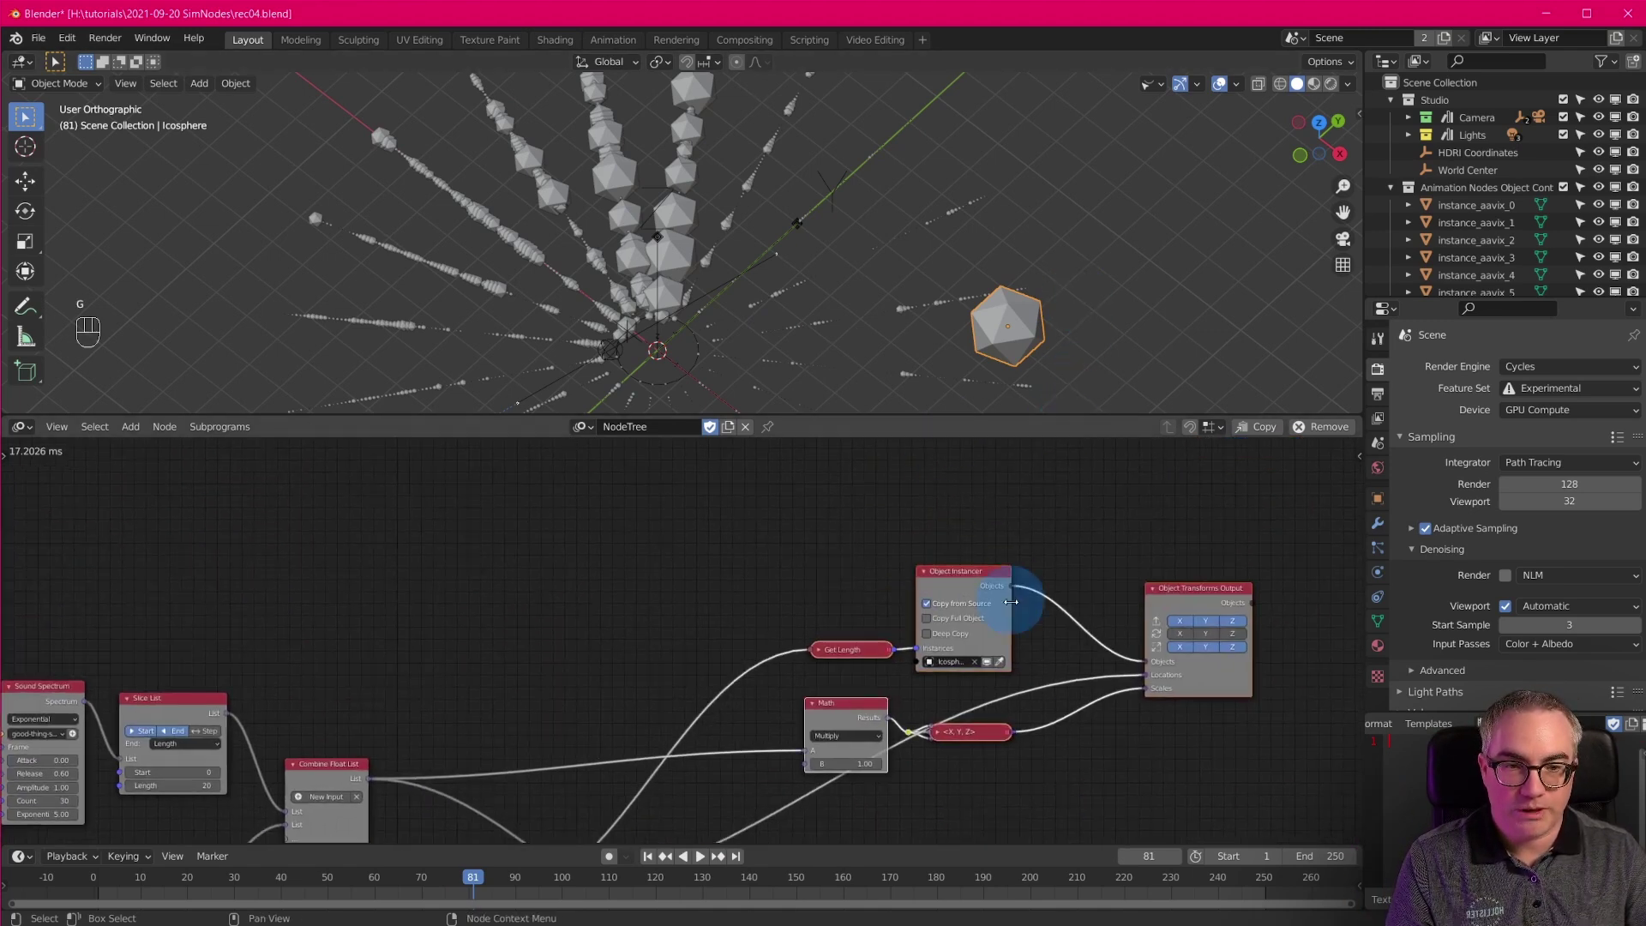
key("g")
left_click(1092, 562)
Move Set Struct Elements and Simulation Output farther from Combine Vector List, and shift the 3D Viewer node slightly.
scroll(893, 599, "down", 5, "shift")
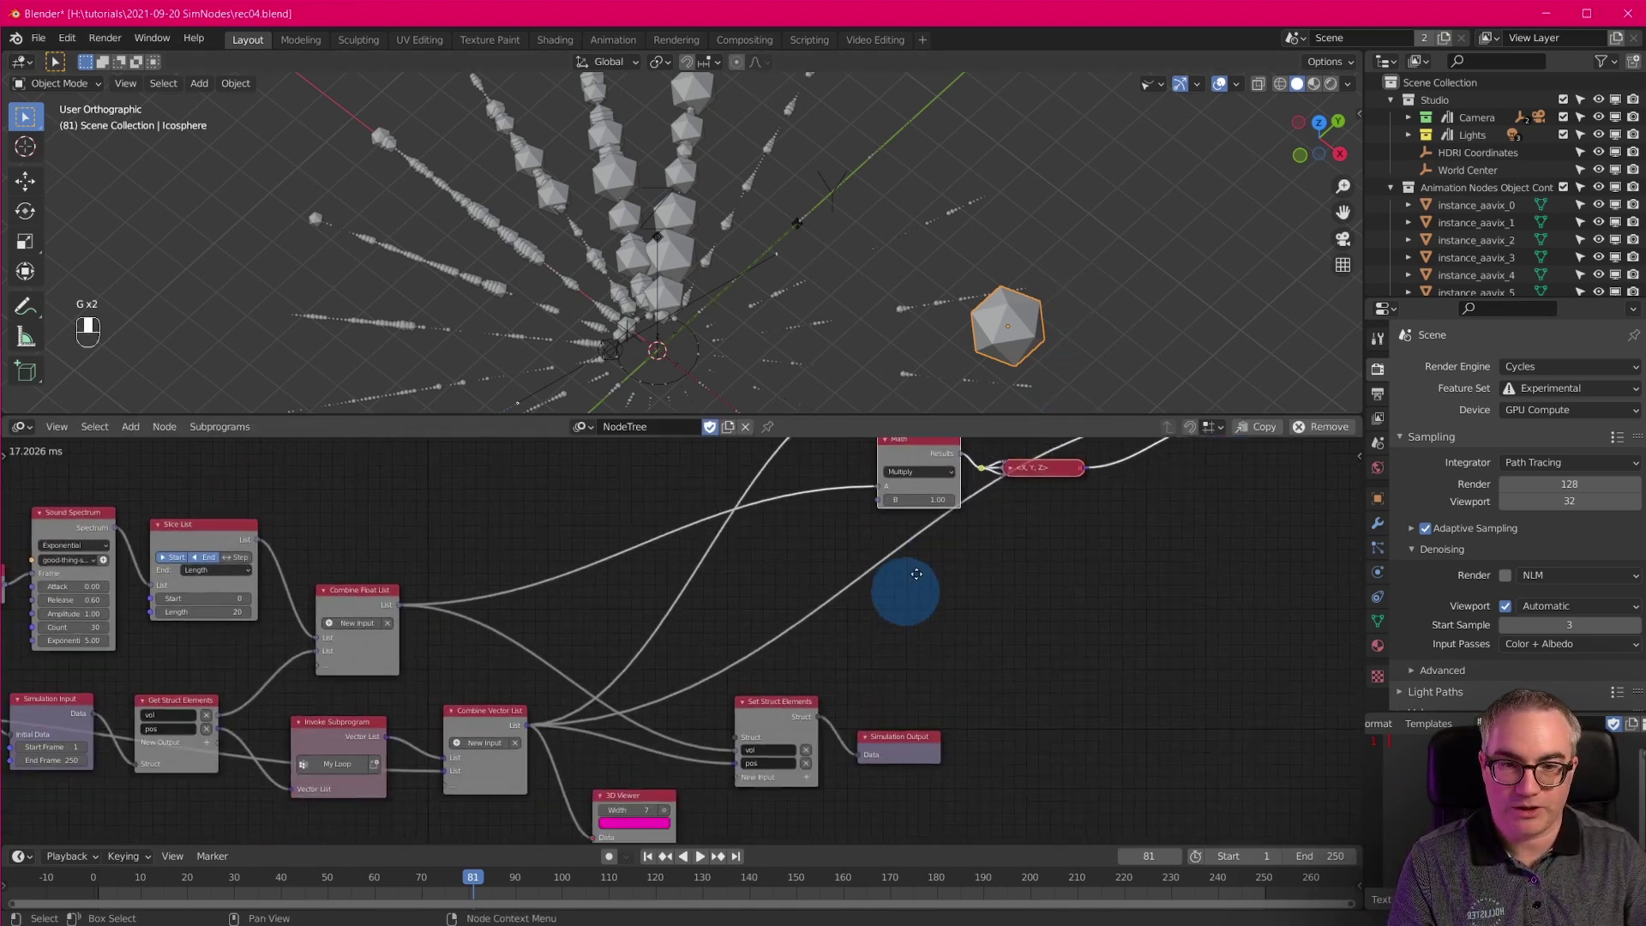
scroll(502, 791, "up", 2)
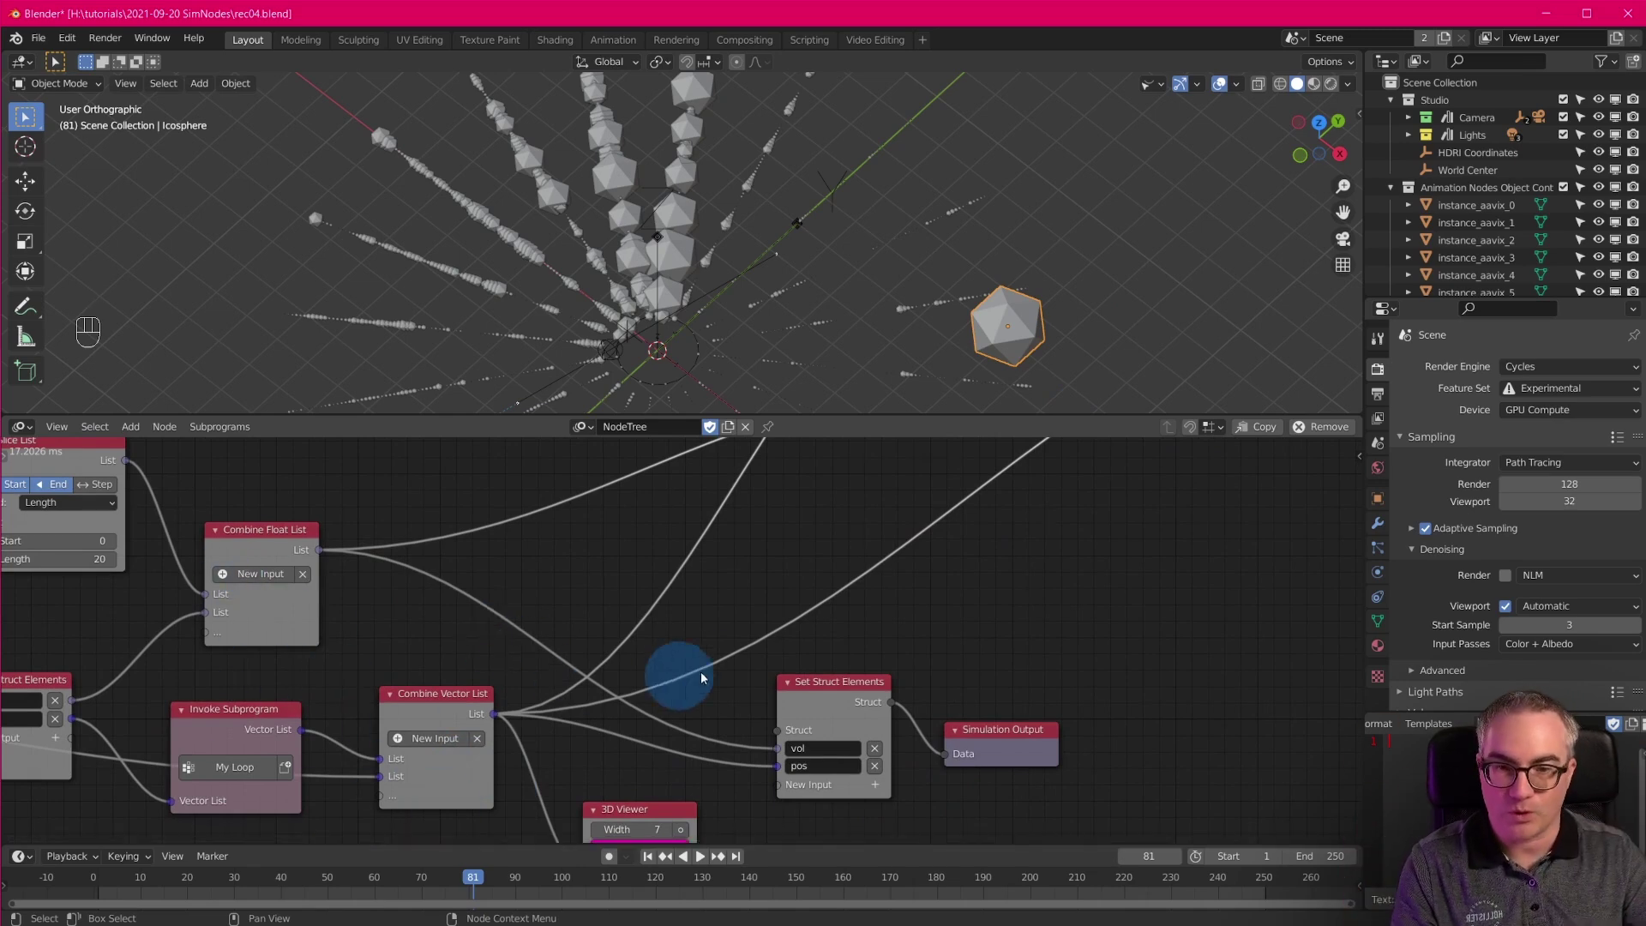
scroll(588, 672, "down", 2)
left_click_drag(840, 645, 996, 767)
key("g")
left_click(1187, 763)
left_click_drag(670, 746, 647, 748)
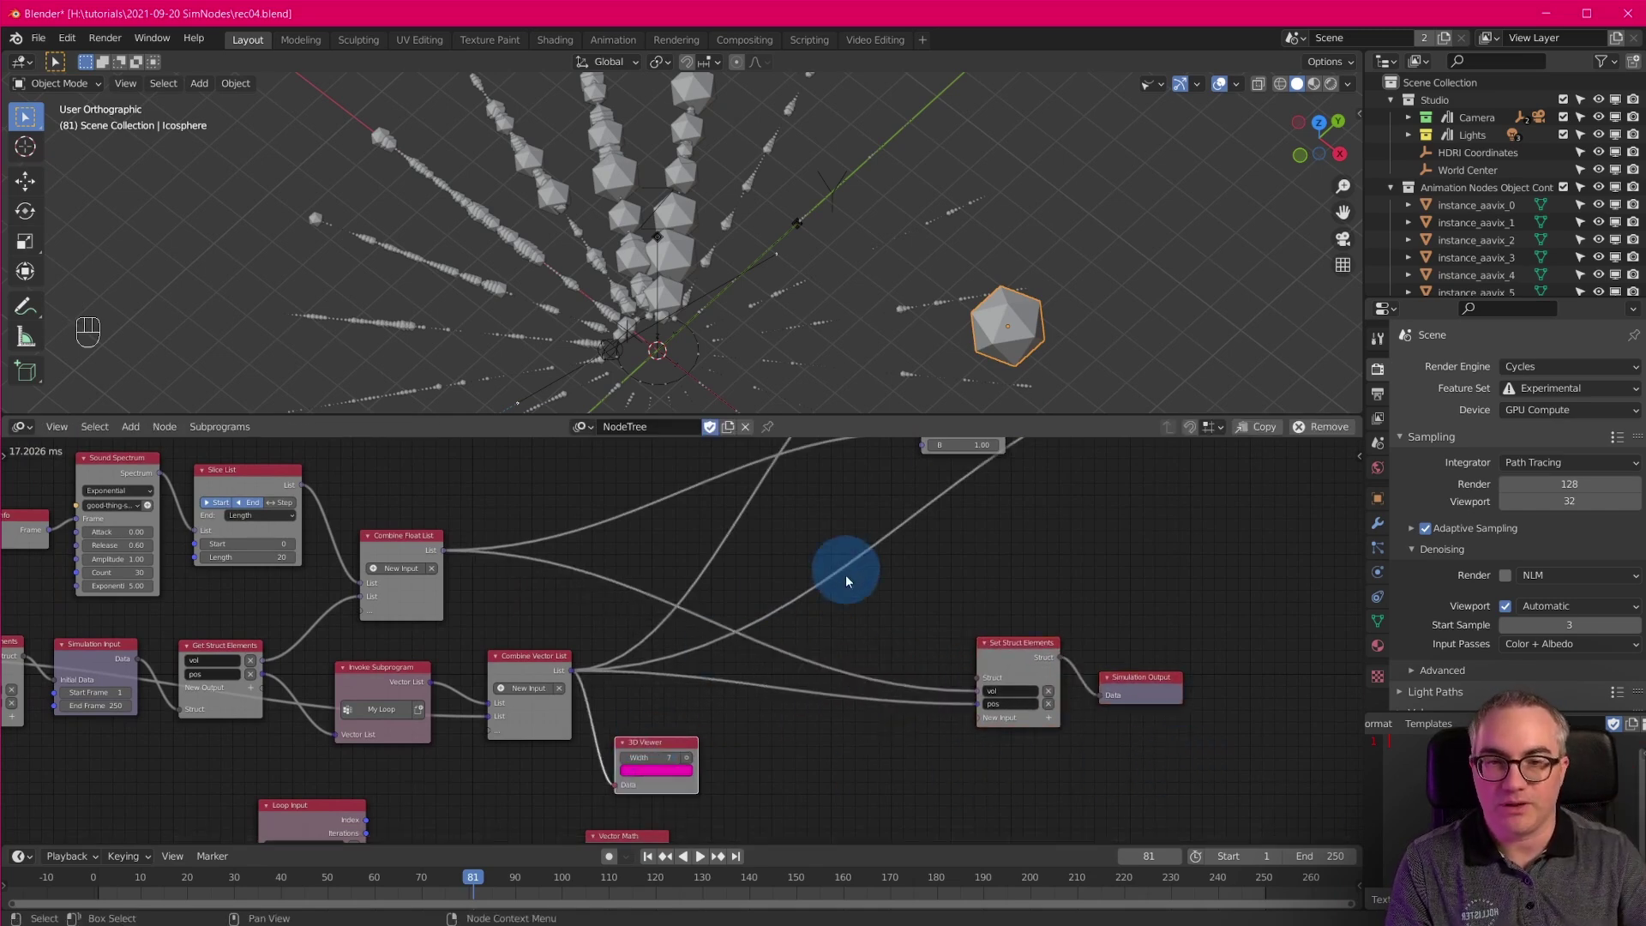
Insert a Slice List node on the link from Combine Float List to the vol input of Set Struct Elements.
scroll(847, 573, "up", 5)
middle_click_drag(846, 580, 811, 710)
scroll(830, 733, "down", 4)
key("shift+a")
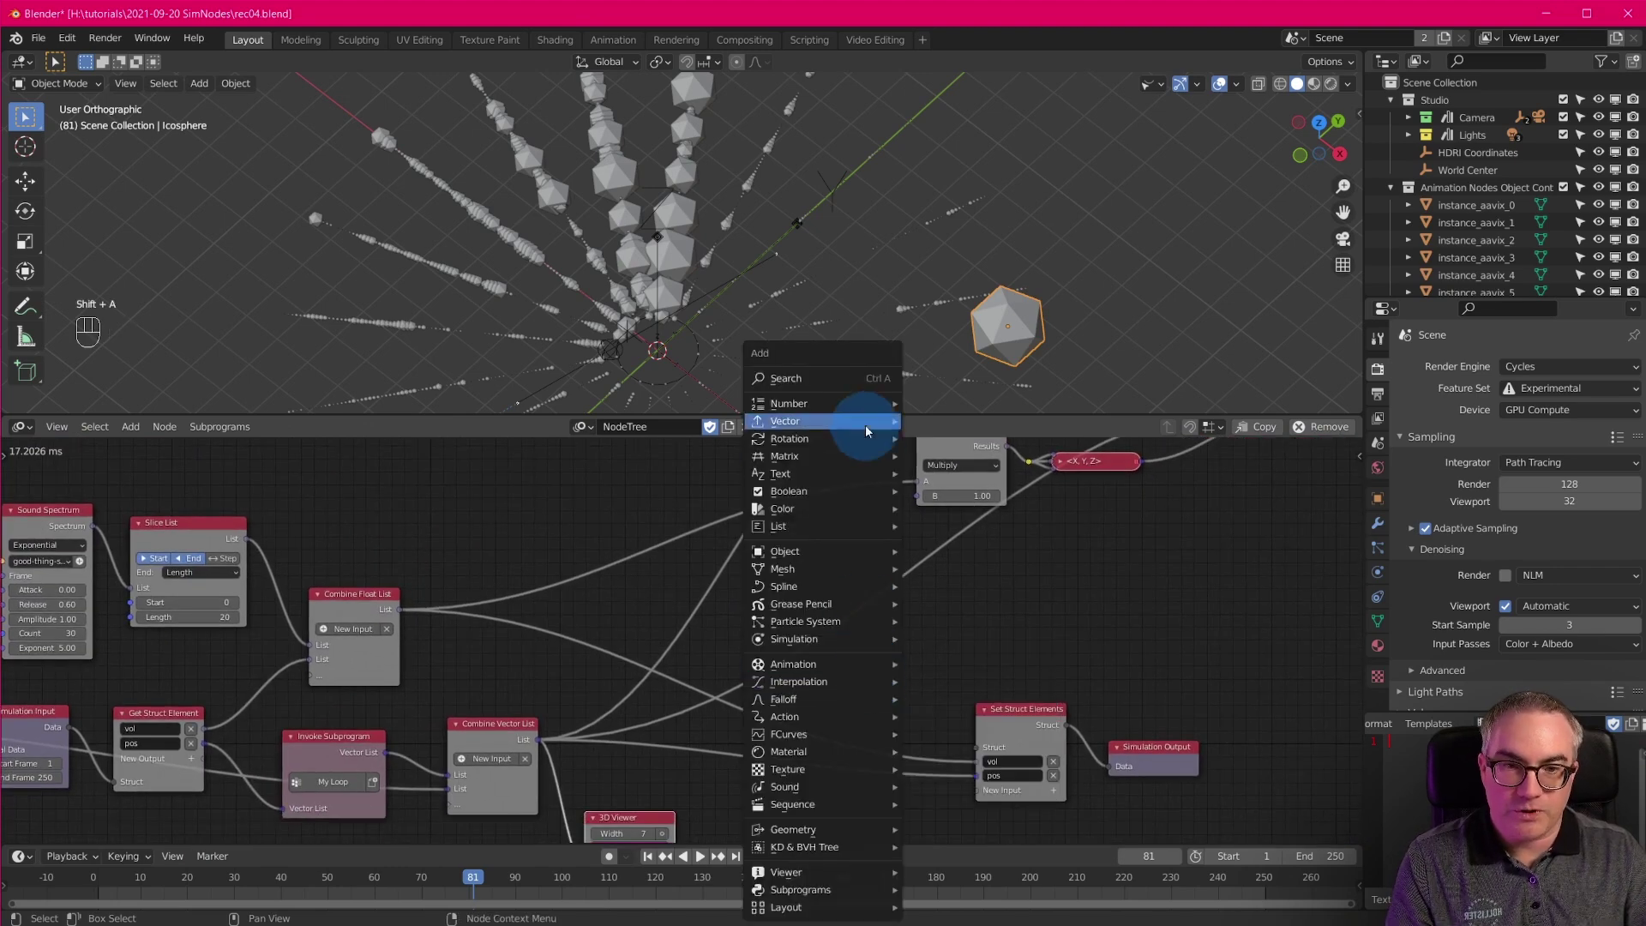
mouse_move(853, 526)
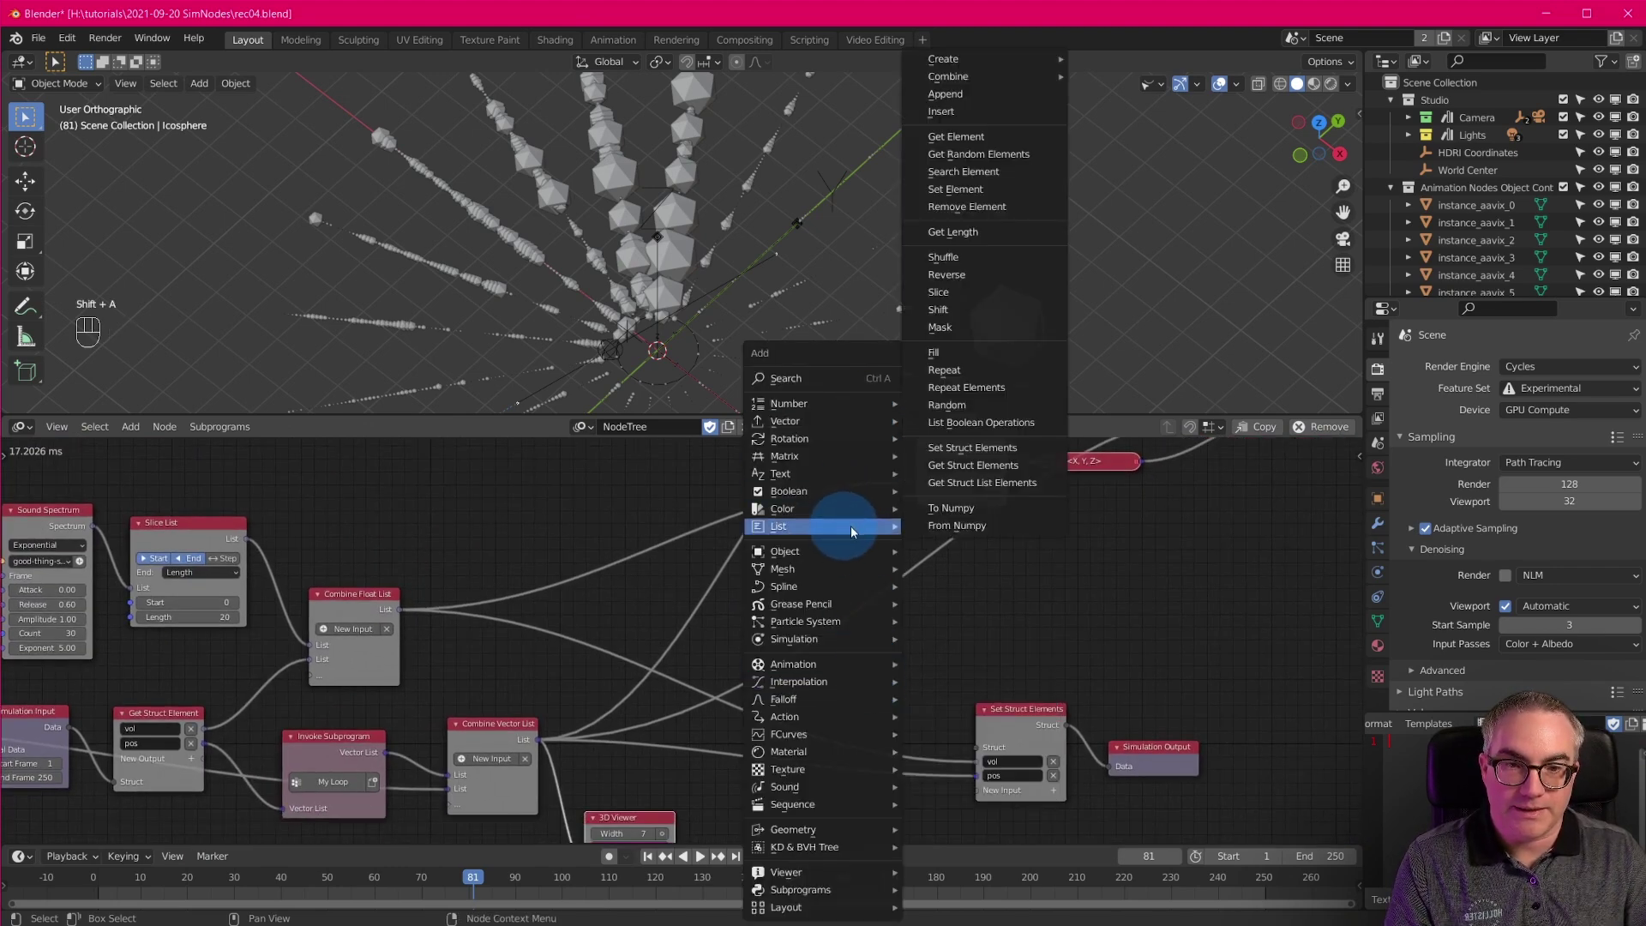
left_click(1031, 294)
left_click(799, 703)
Switch the new Slice List's End mode to Length and set its length to 400.
scroll(866, 694, "up", 2)
middle_click_drag(978, 807, 981, 729)
scroll(981, 729, "up", 1)
left_click(1057, 623)
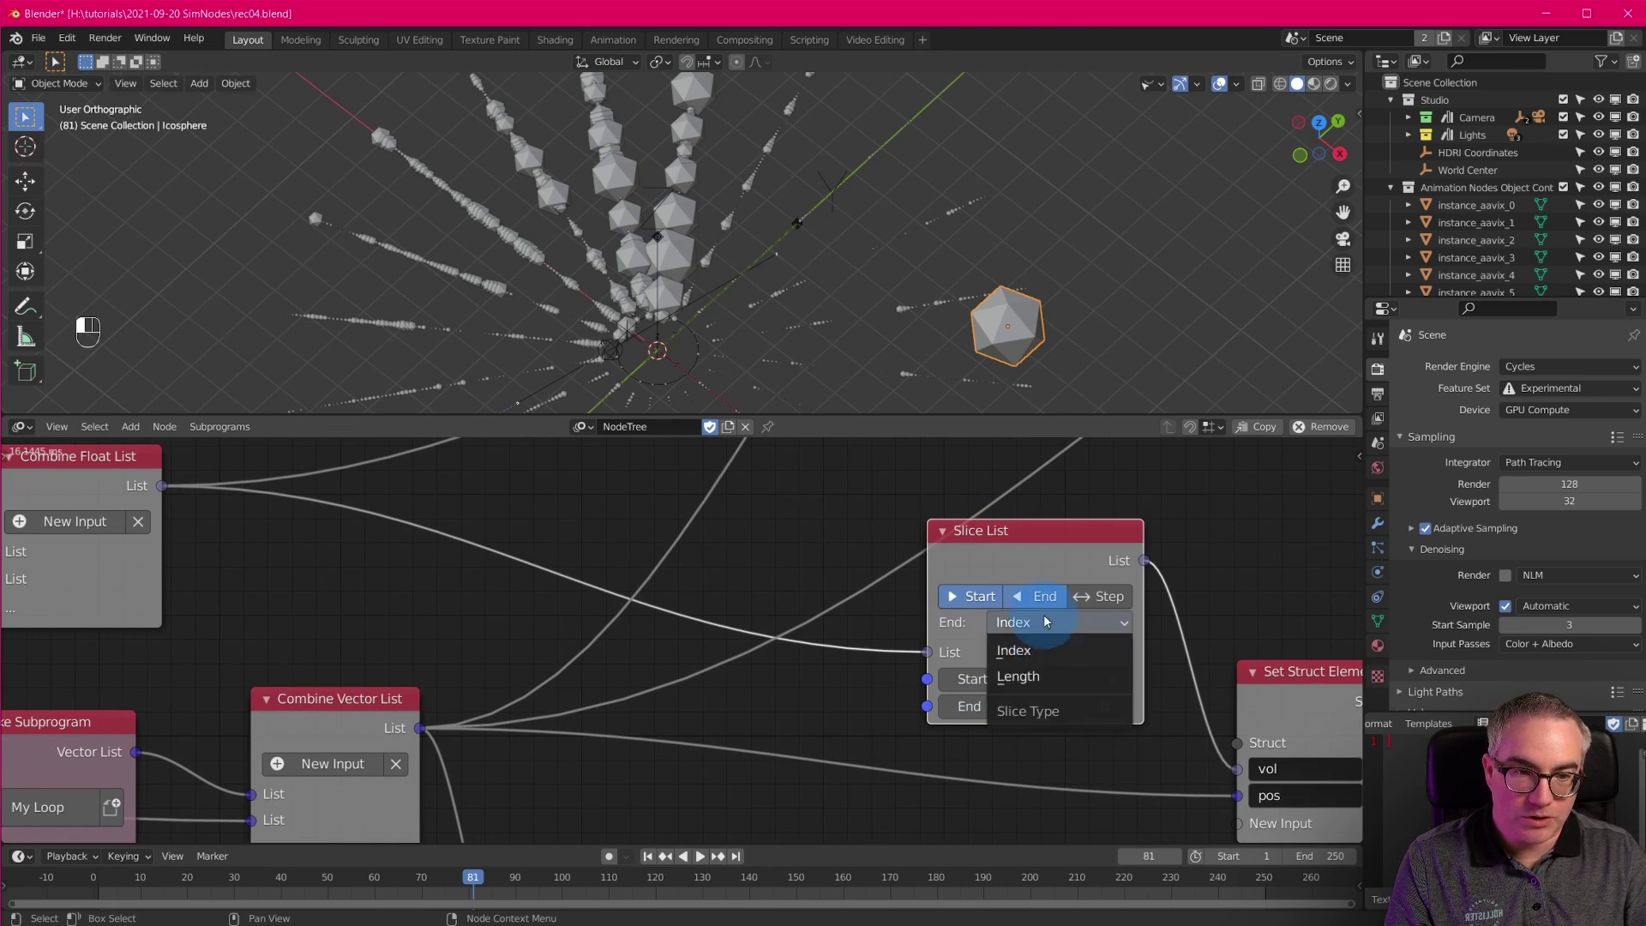
left_click(1053, 674)
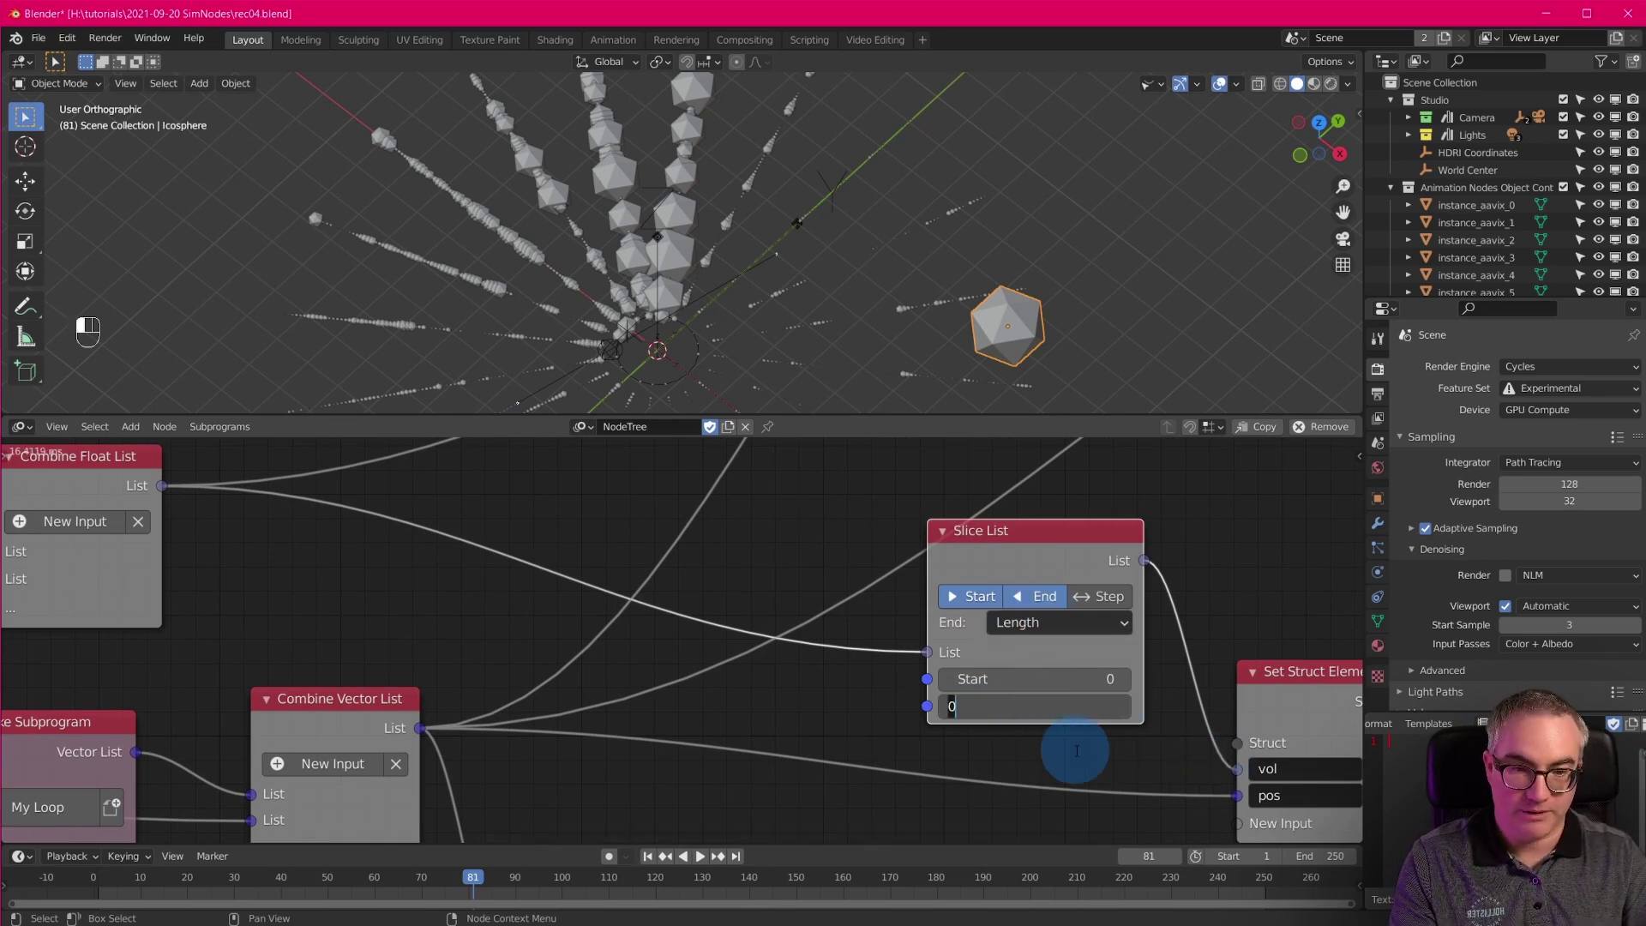
left_click(1076, 751)
Add an Integer Input node above Combine Float List and set its value to 400.
scroll(854, 614, "down", 4)
middle_click_drag(860, 631, 883, 835)
key("shift+a")
mouse_move(492, 400)
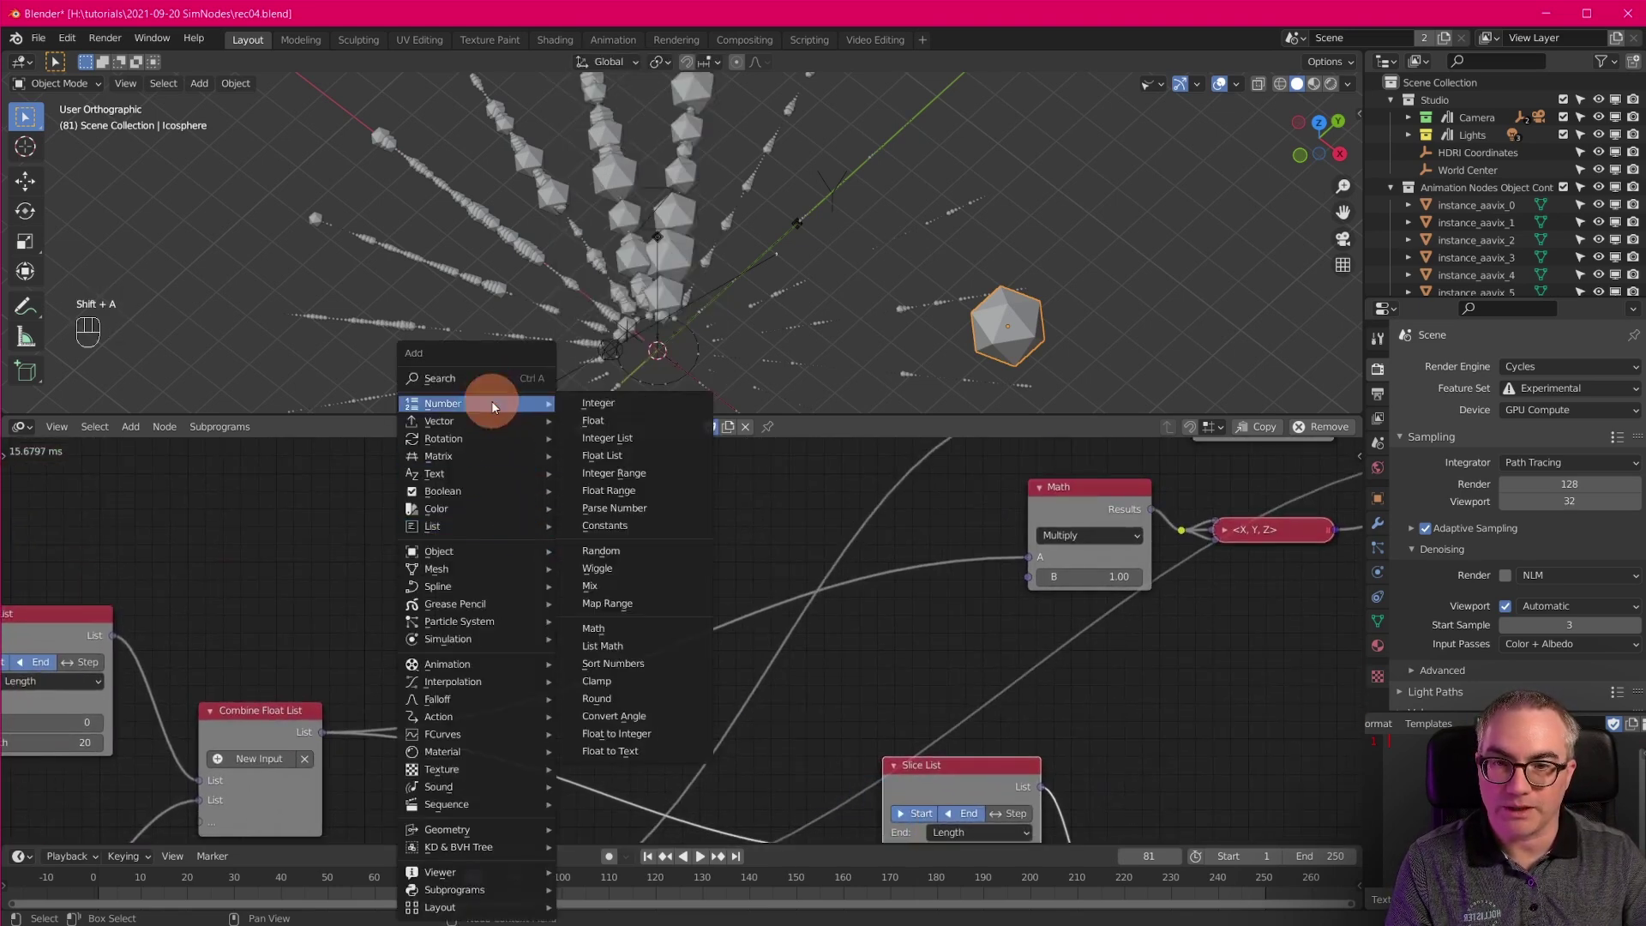
left_click(643, 403)
left_click(459, 452)
left_click(542, 512)
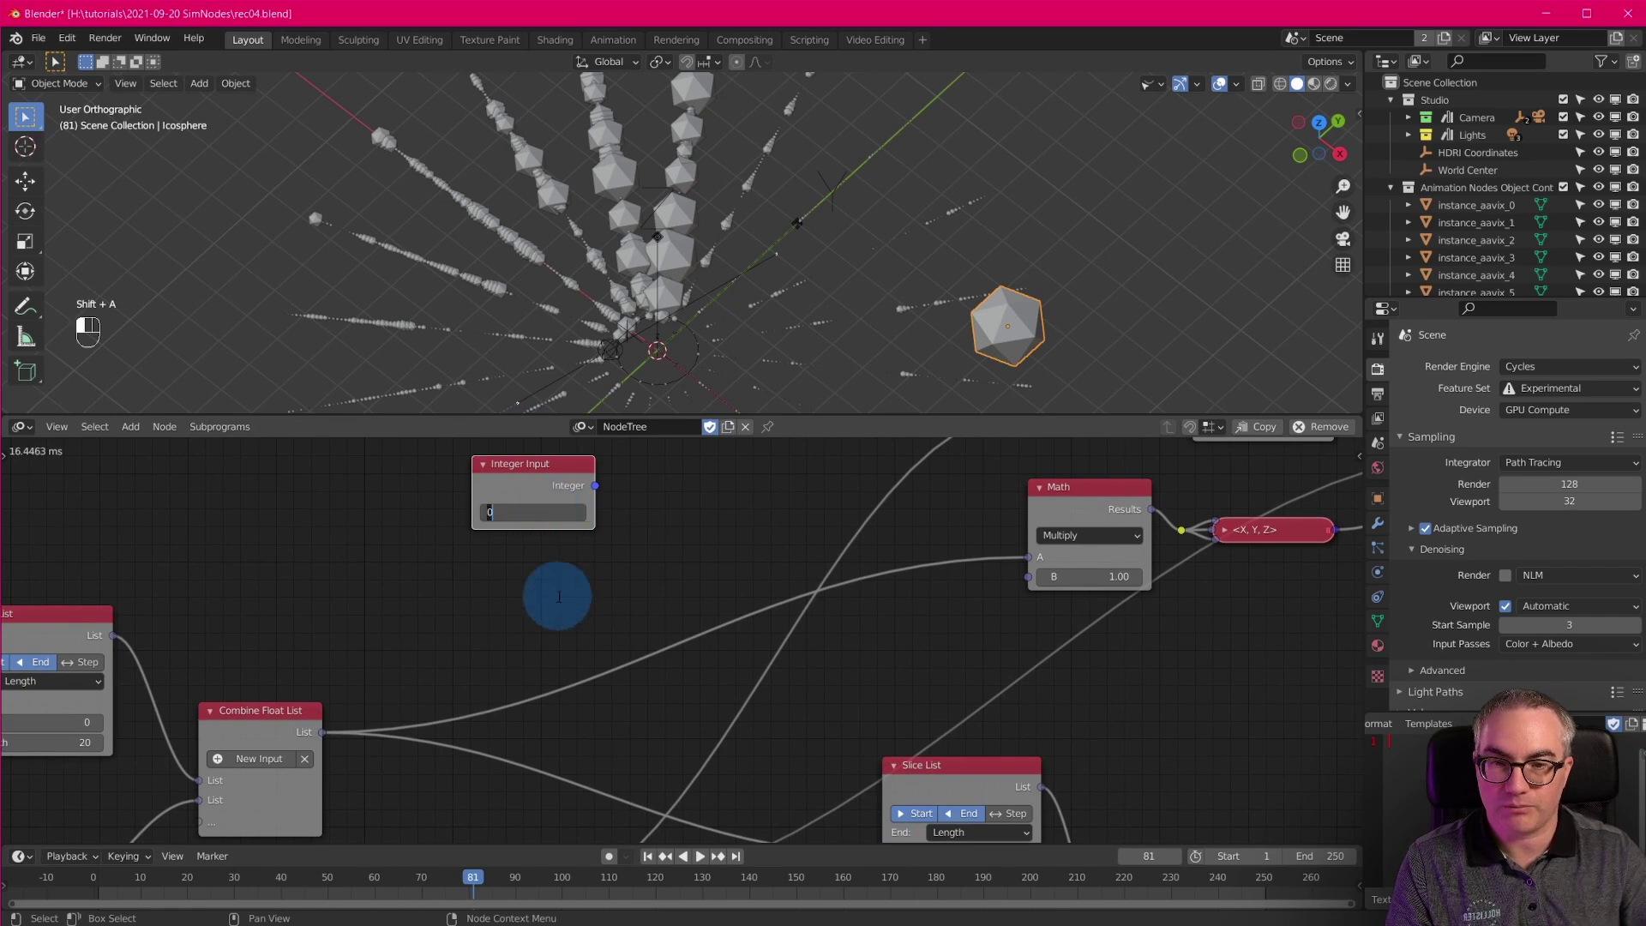
left_click(558, 598)
Connect the Integer Input to the Length of the vol Slice List, then collapse that node and place it beside Set Struct Elements.
scroll(647, 607, "down", 3)
middle_click_drag(667, 602, 670, 546)
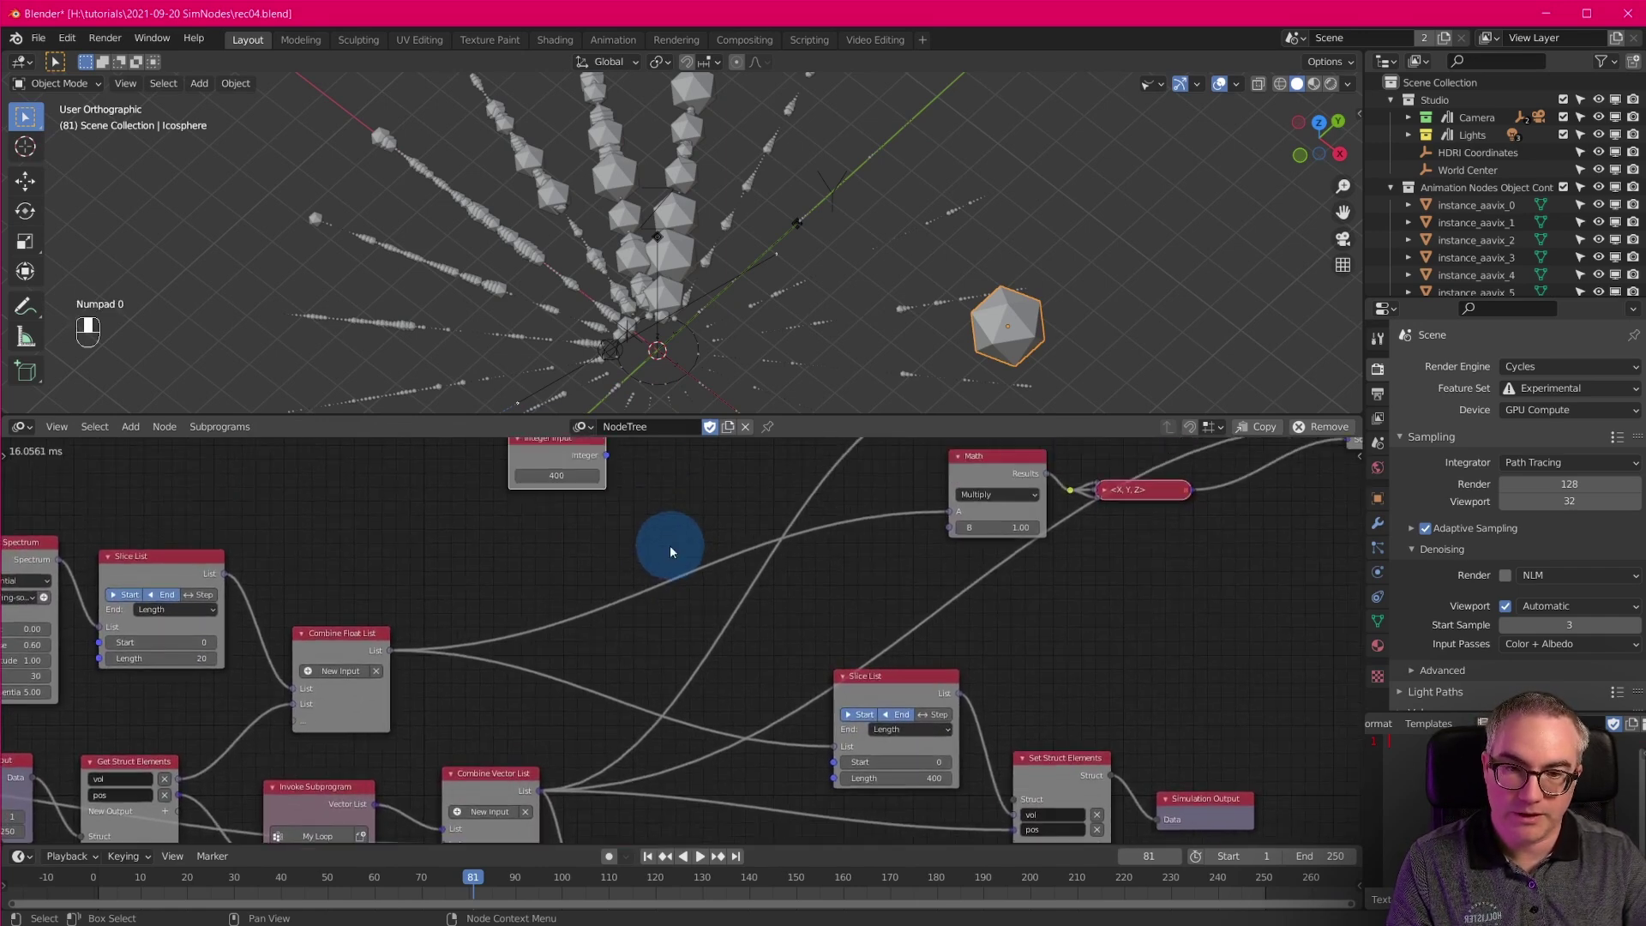
left_click_drag(607, 458, 832, 780)
middle_click_drag(907, 779, 894, 615)
left_click(827, 528)
left_click_drag(830, 528, 858, 644)
Insert a second Slice List between Combine Vector List and the pos input, and switch its End mode to Length.
key("shift+a")
mouse_move(991, 521)
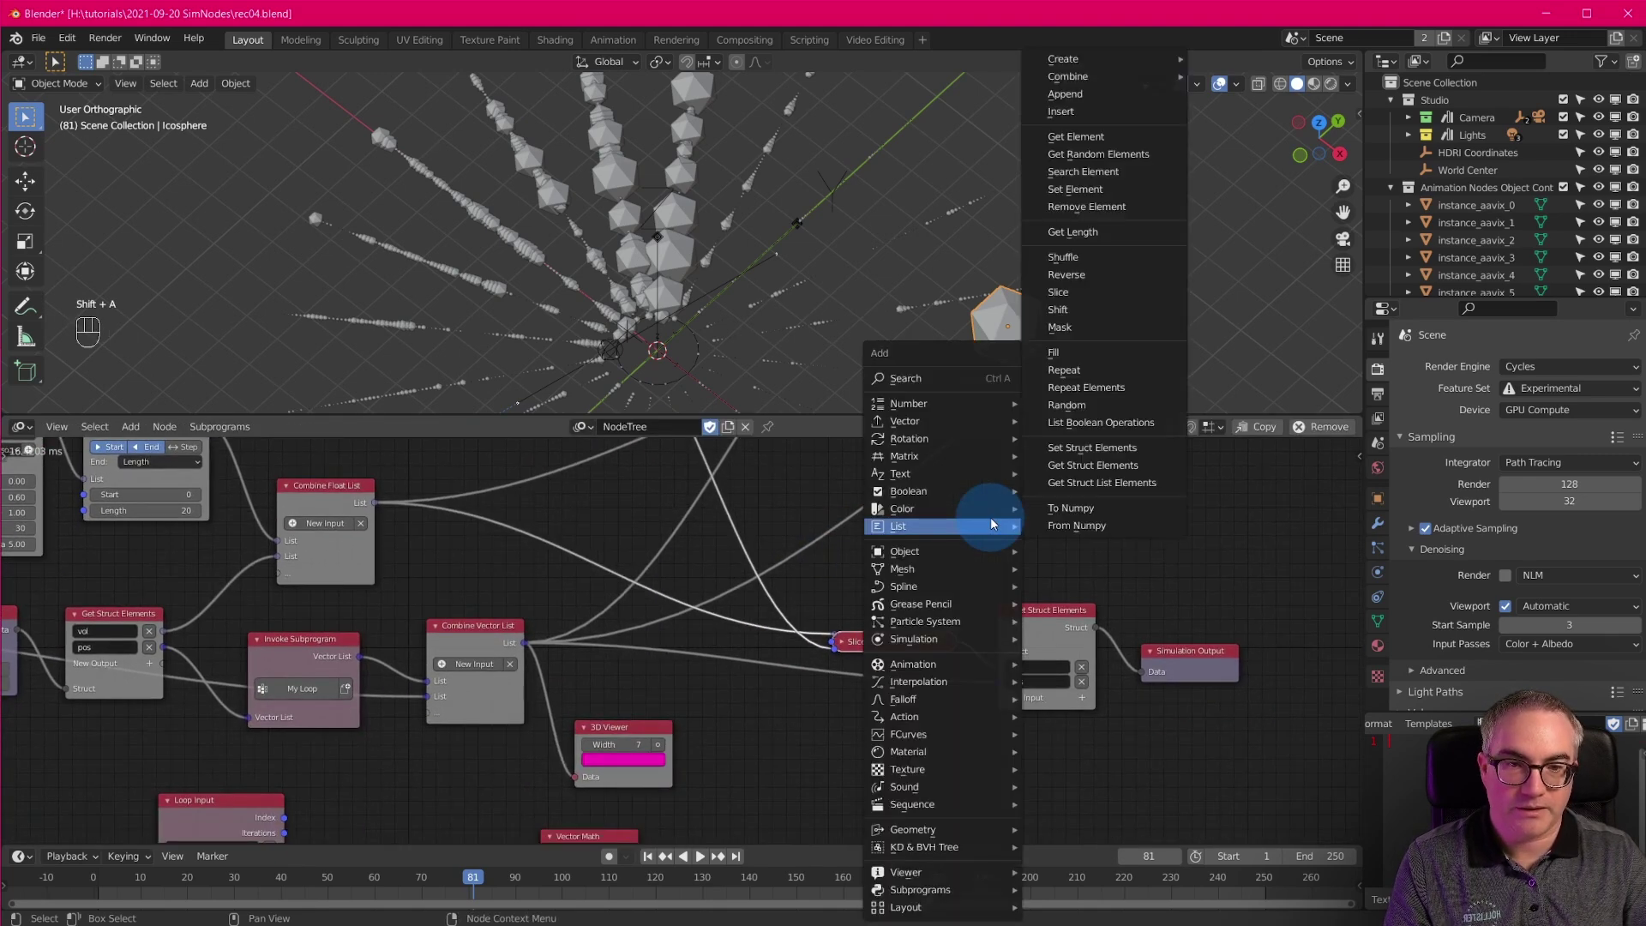
left_click(1113, 293)
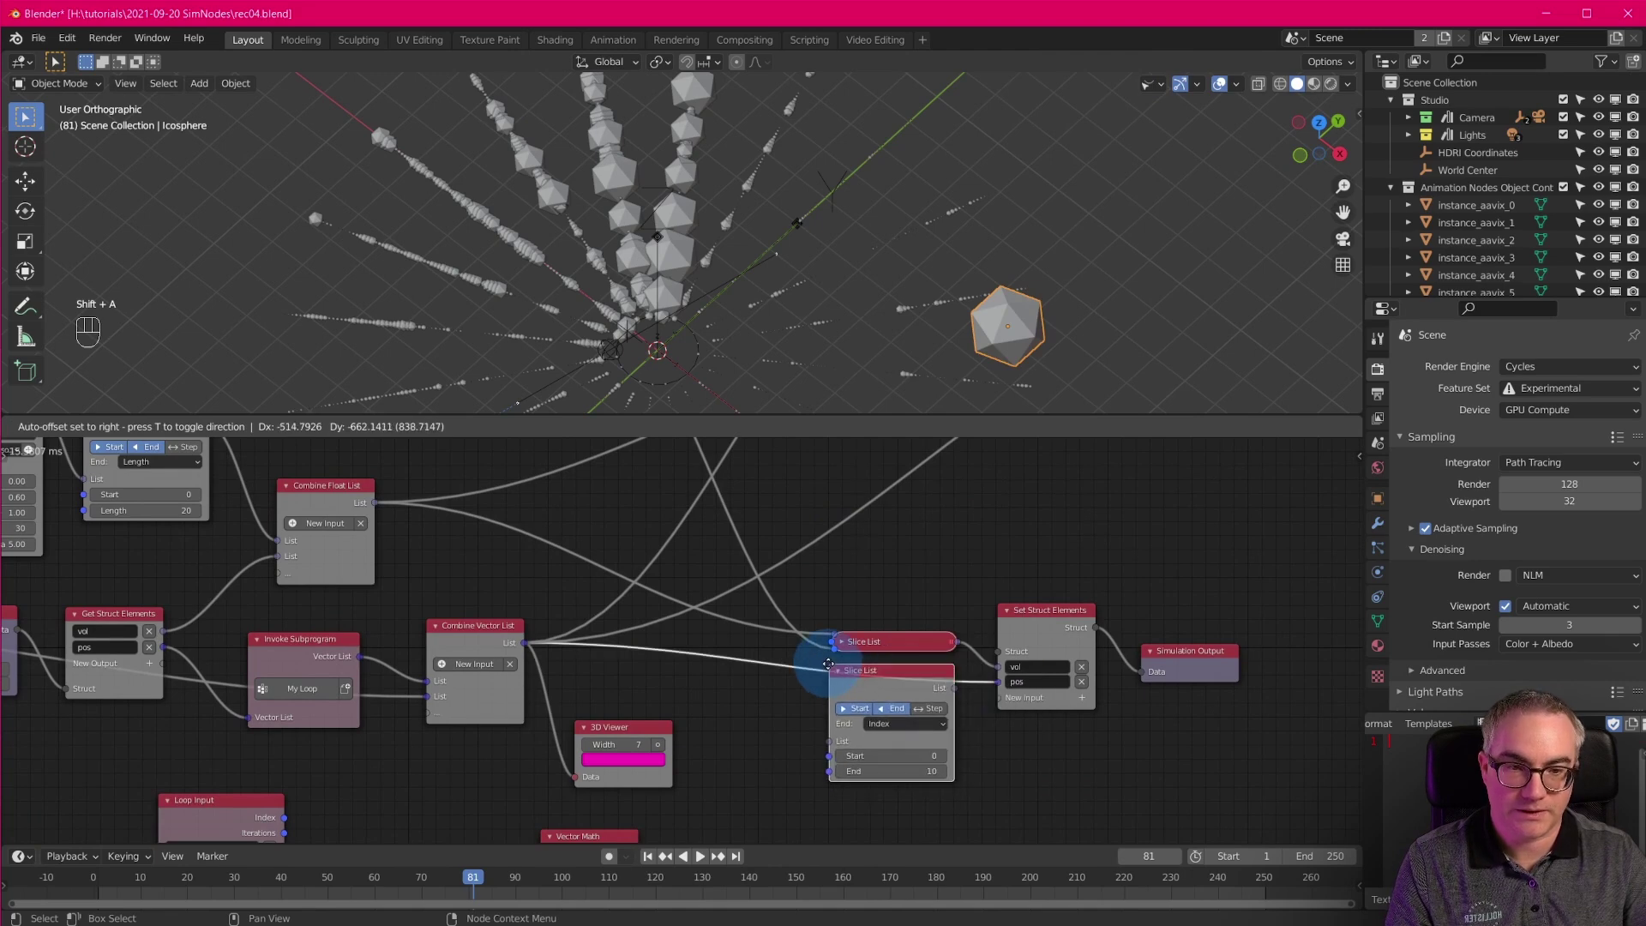
left_click(800, 705)
scroll(902, 699, "up", 2)
middle_click_drag(908, 679, 959, 762)
scroll(957, 755, "down", 2)
left_click(867, 764)
left_click(898, 793)
Expand the vol Slice List to check its settings, collapse it again, and move it just above the second Slice List.
left_click(887, 694)
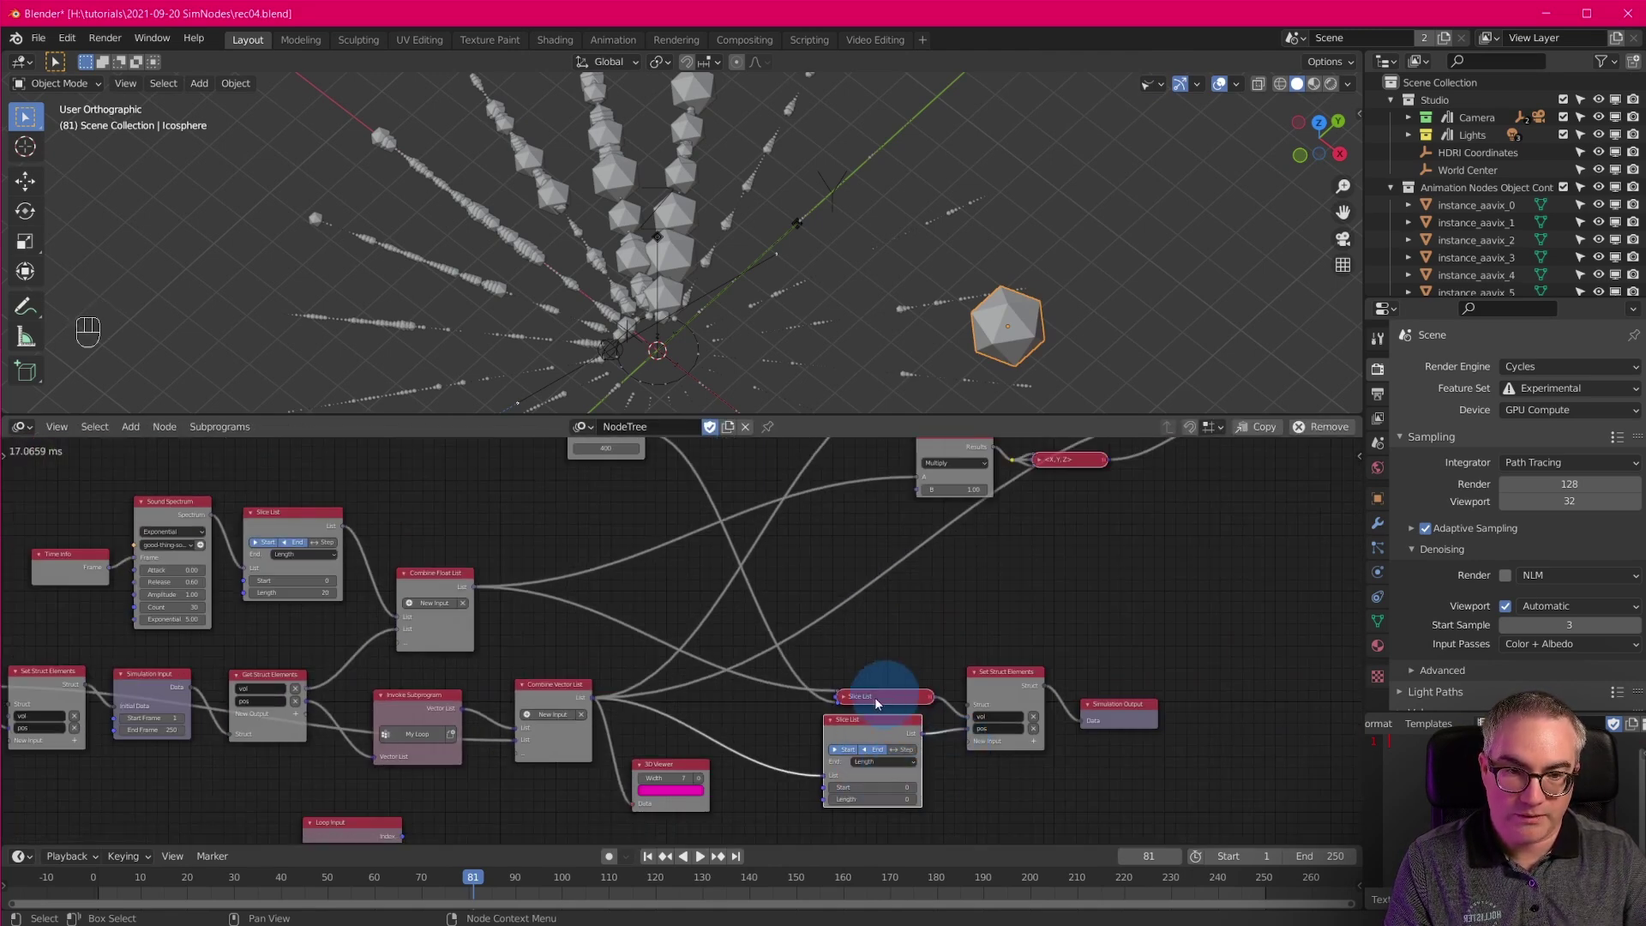
left_click(843, 697)
scroll(888, 713, "up", 2)
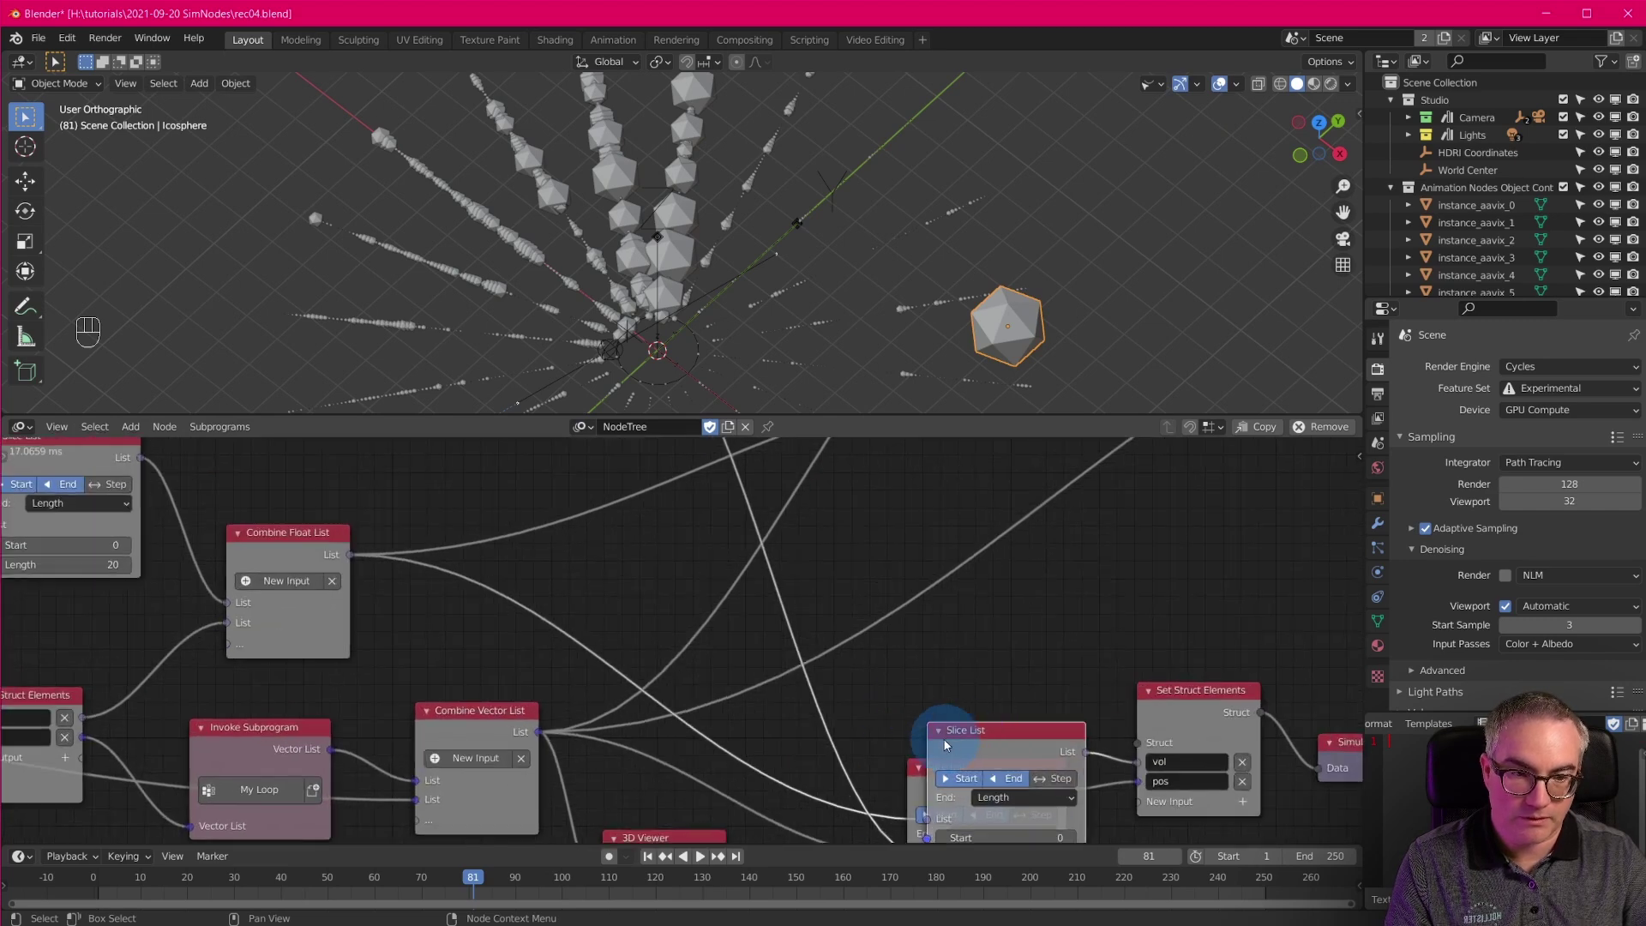
left_click(938, 730)
mouse_move(982, 731)
left_mouse_down()
mouse_move(992, 688)
mouse_move(980, 703)
left_mouse_up()
Maximize the node editor and connect the Integer Input to the Length of the pos Slice List.
middle_click_drag(1020, 794, 1010, 684)
scroll(1004, 677, "down", 4)
middle_click_drag(914, 550, 964, 693)
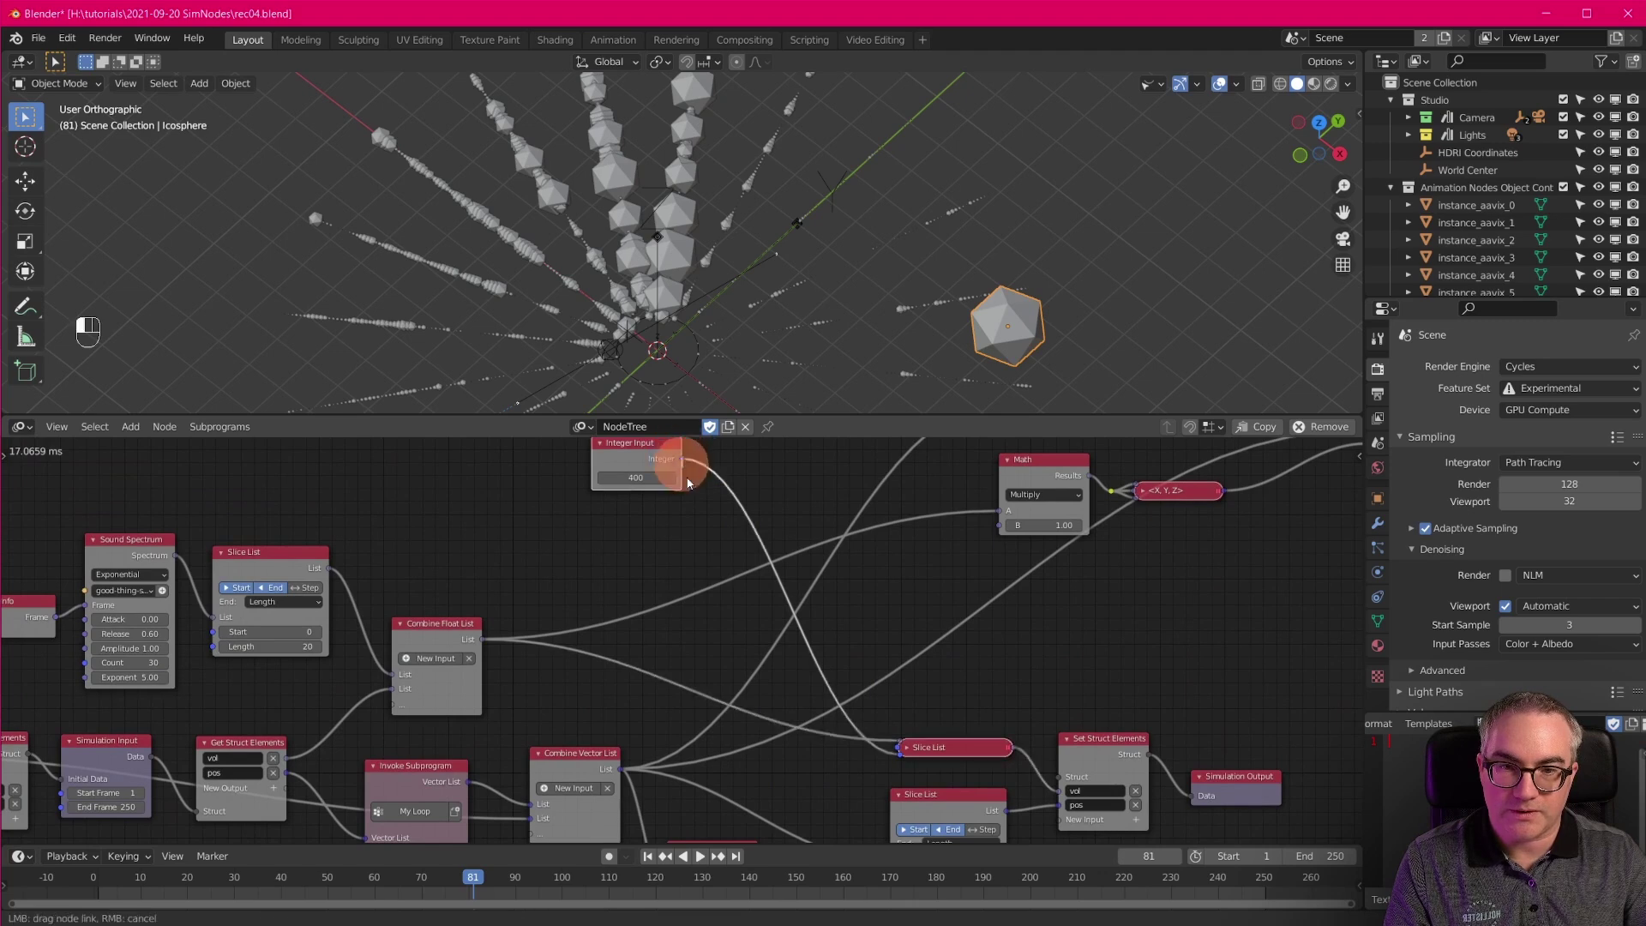
key("ctrl+space")
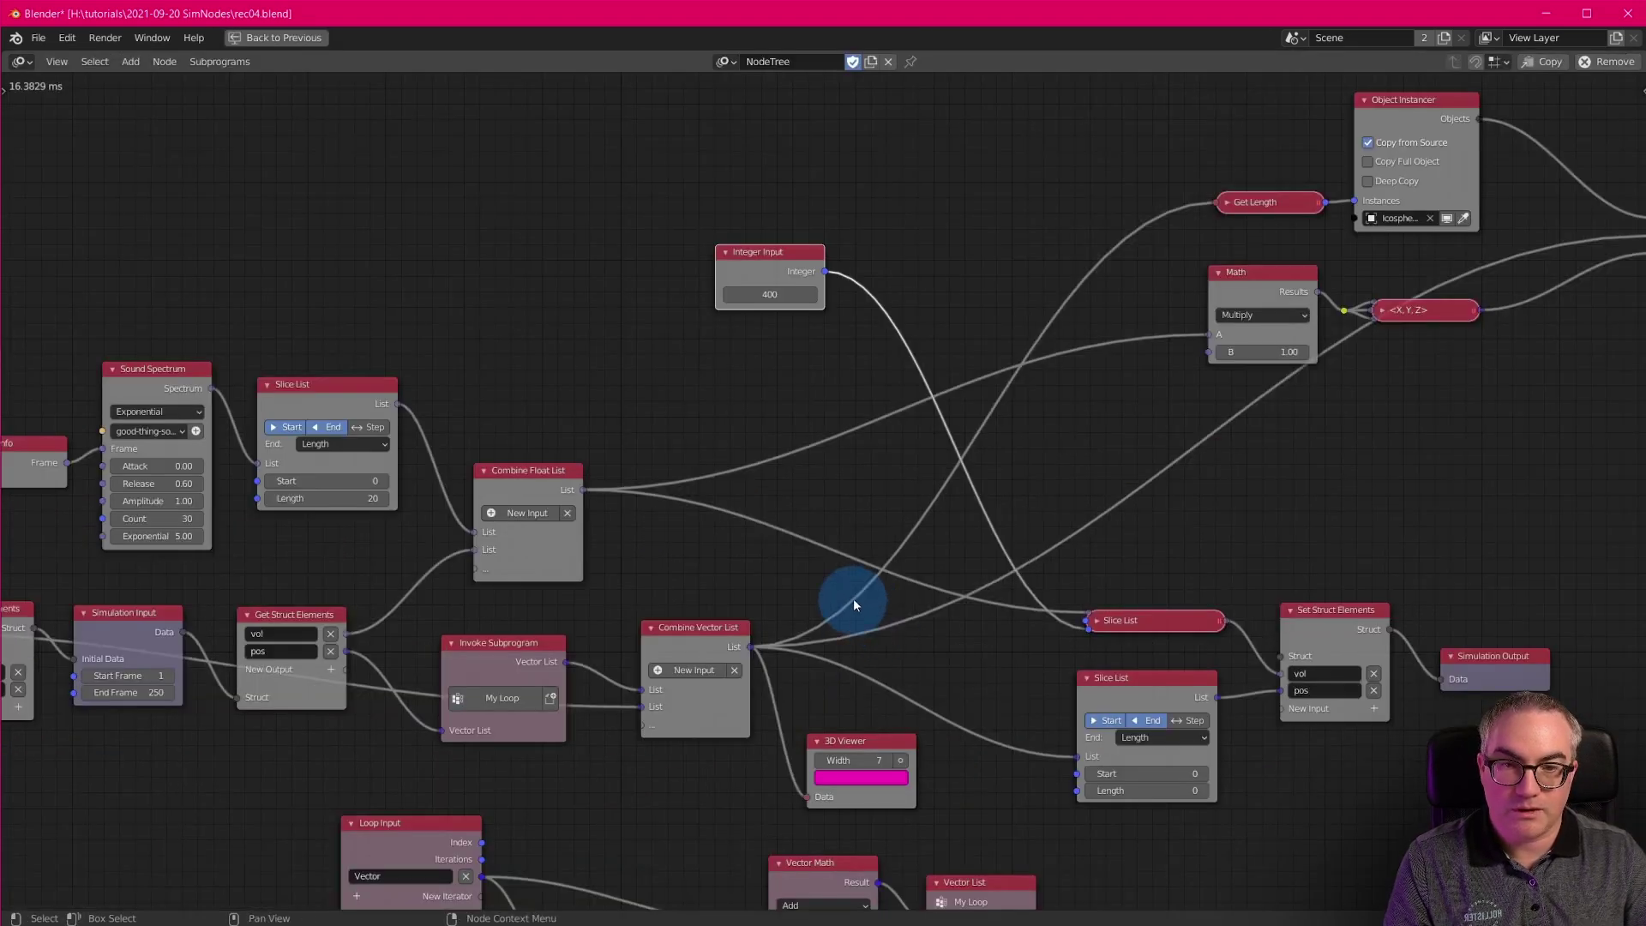
scroll(852, 600, "up", 1)
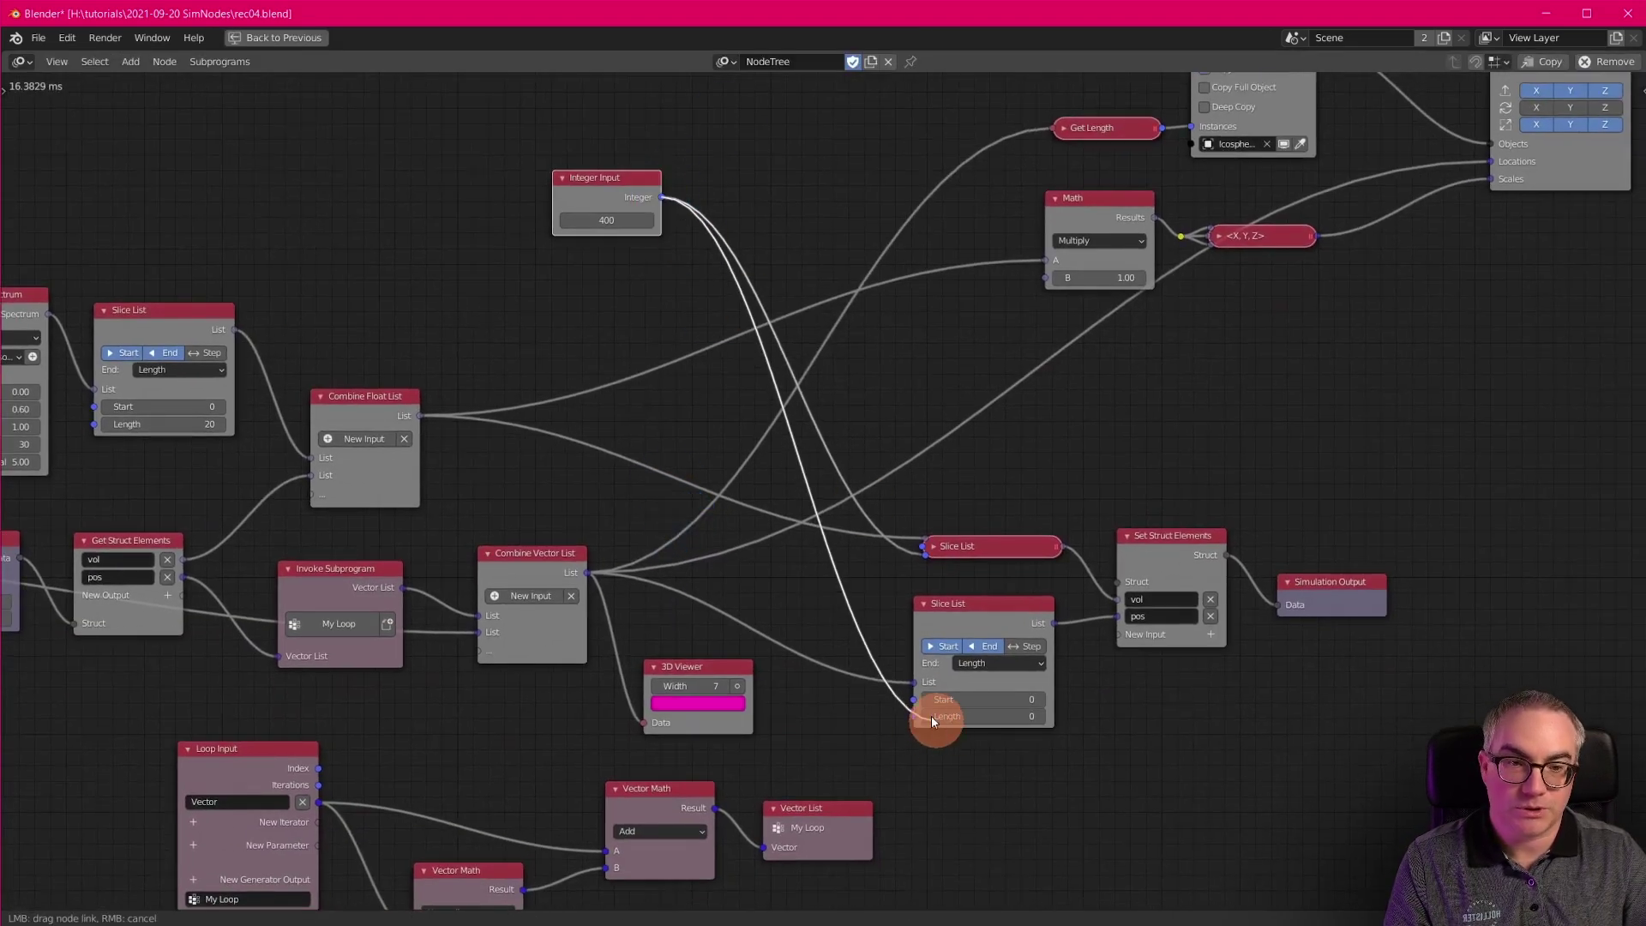
Collapse the pos Slice List, align both Slice List nodes beside Set Struct Elements, and reposition the Integer Input node.
left_click(925, 604)
mouse_move(975, 605)
left_mouse_down()
mouse_move(986, 627)
mouse_move(995, 617)
left_mouse_up()
left_click_drag(978, 543, 992, 578)
middle_click_drag(978, 500, 926, 636)
mouse_move(553, 348)
left_mouse_down()
mouse_move(525, 323)
mouse_move(545, 345)
left_mouse_up()
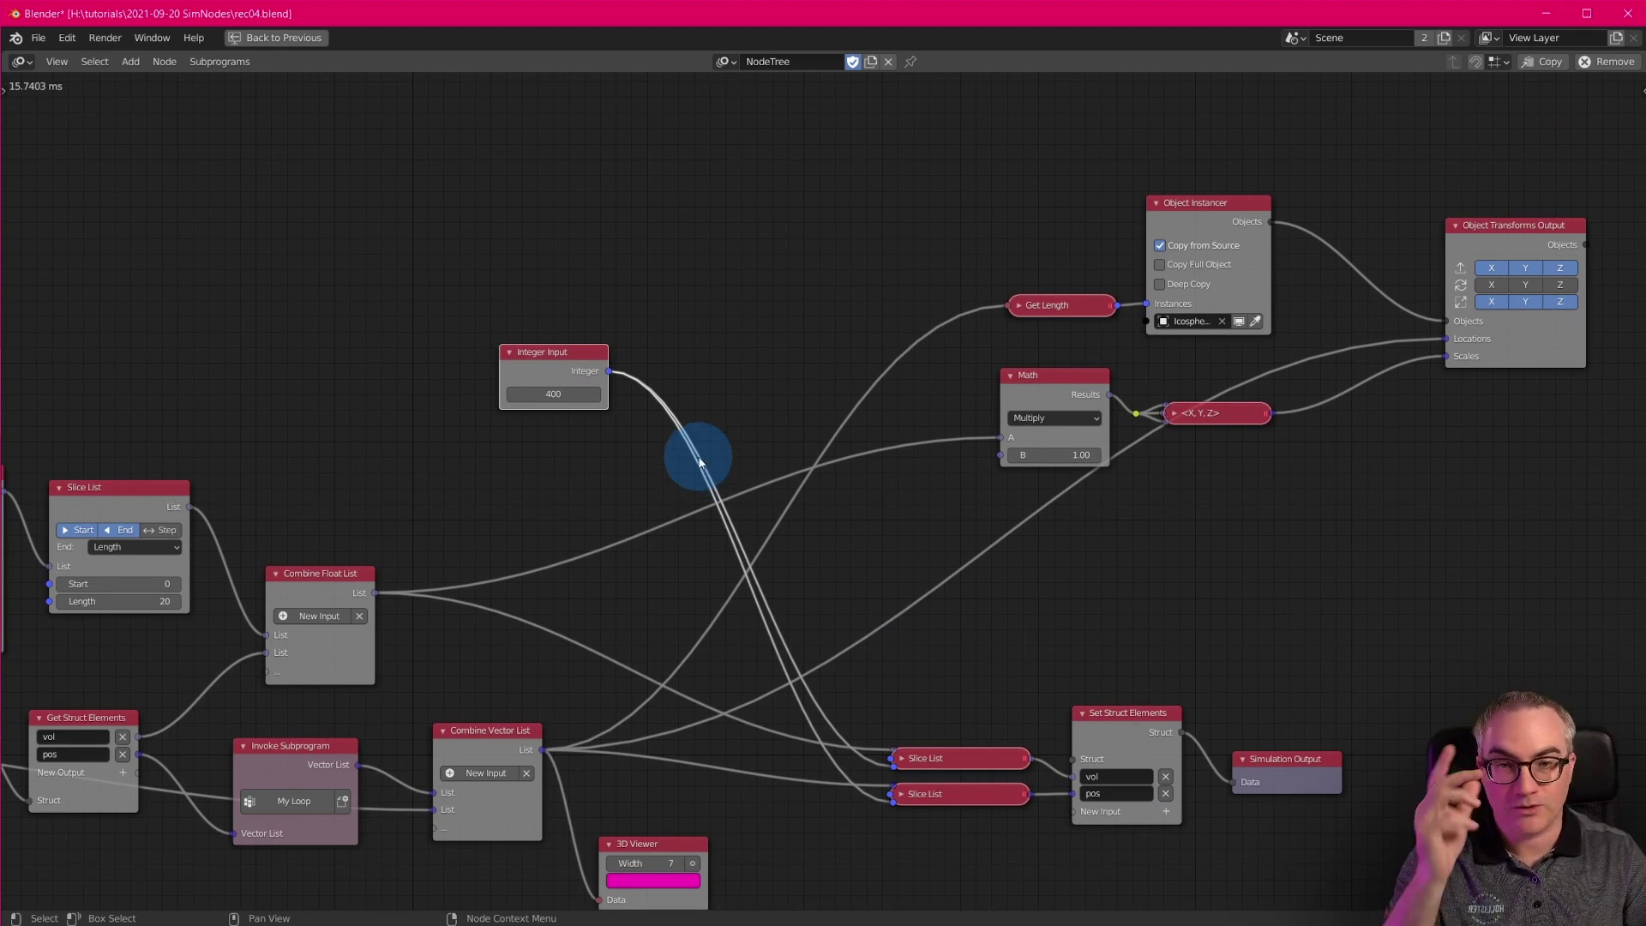
Set the Integer Input to 200 and restore the split layout with the 3D viewport above the node editor.
left_click(551, 393)
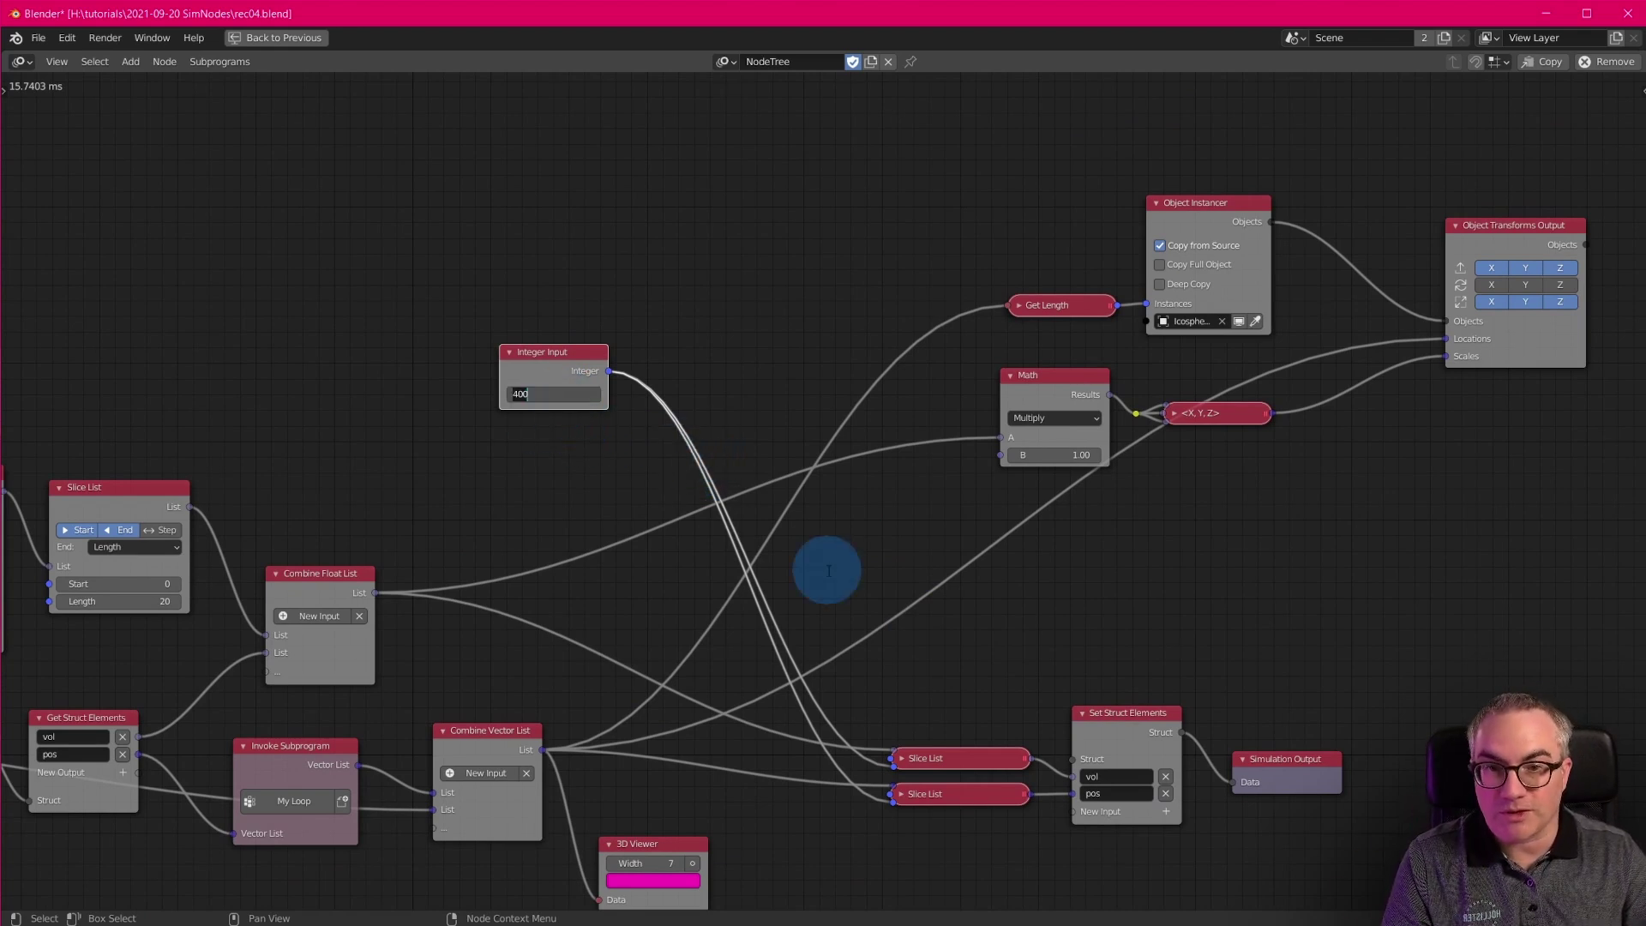
key("ctrl+space")
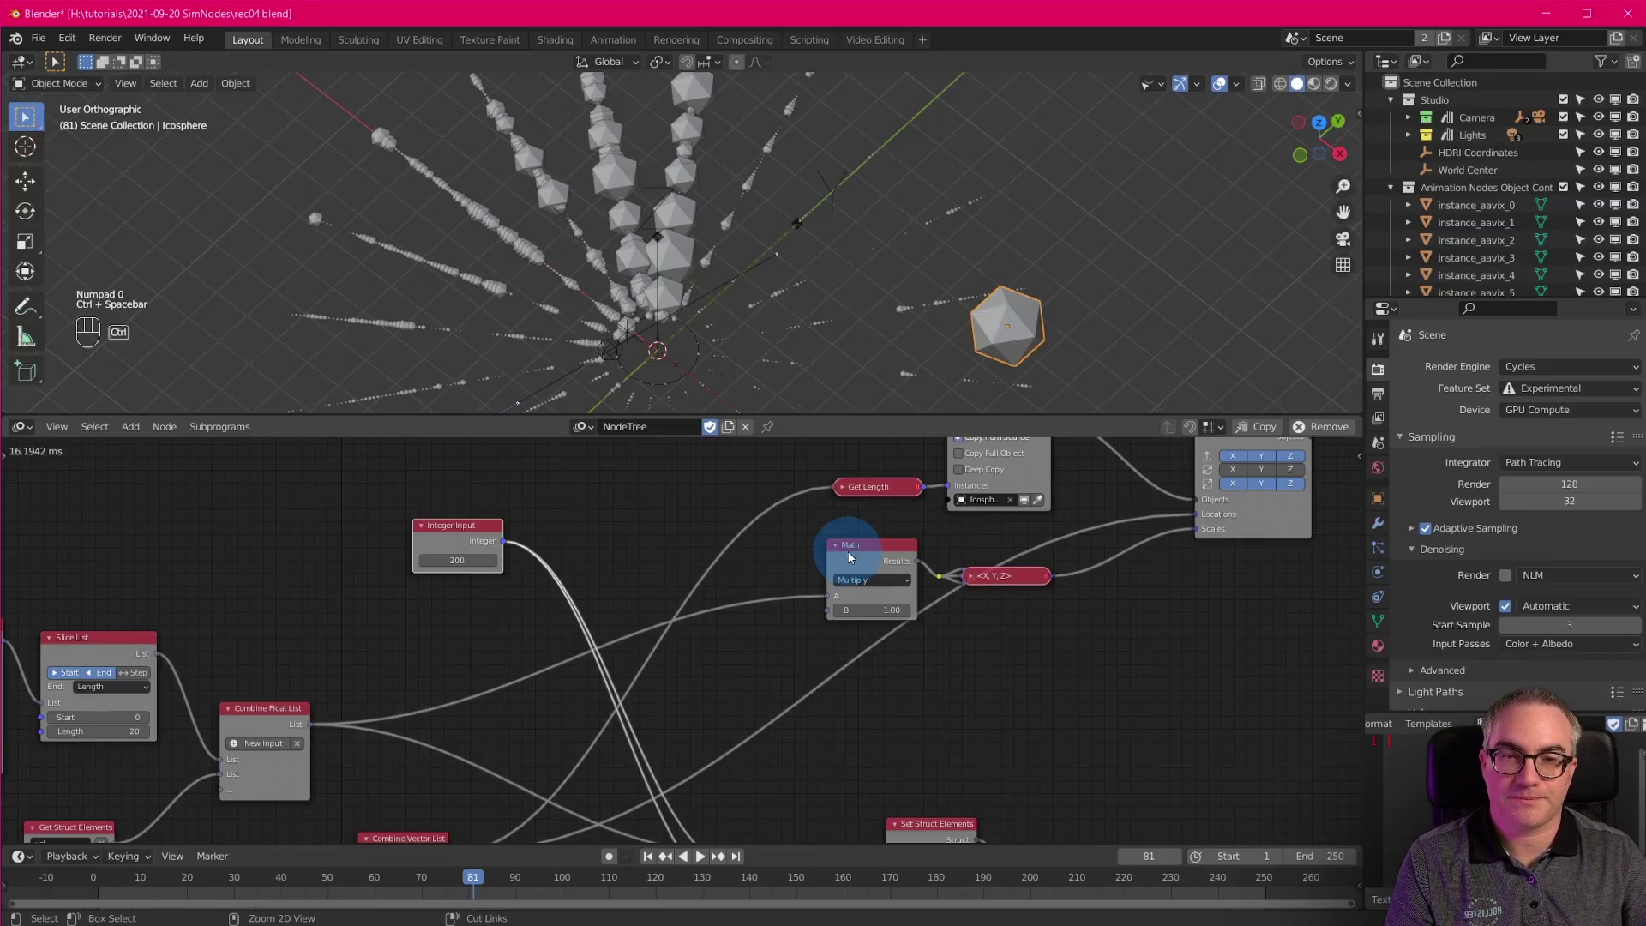
scroll(856, 489, "down", 4)
middle_click_drag(806, 736, 782, 573)
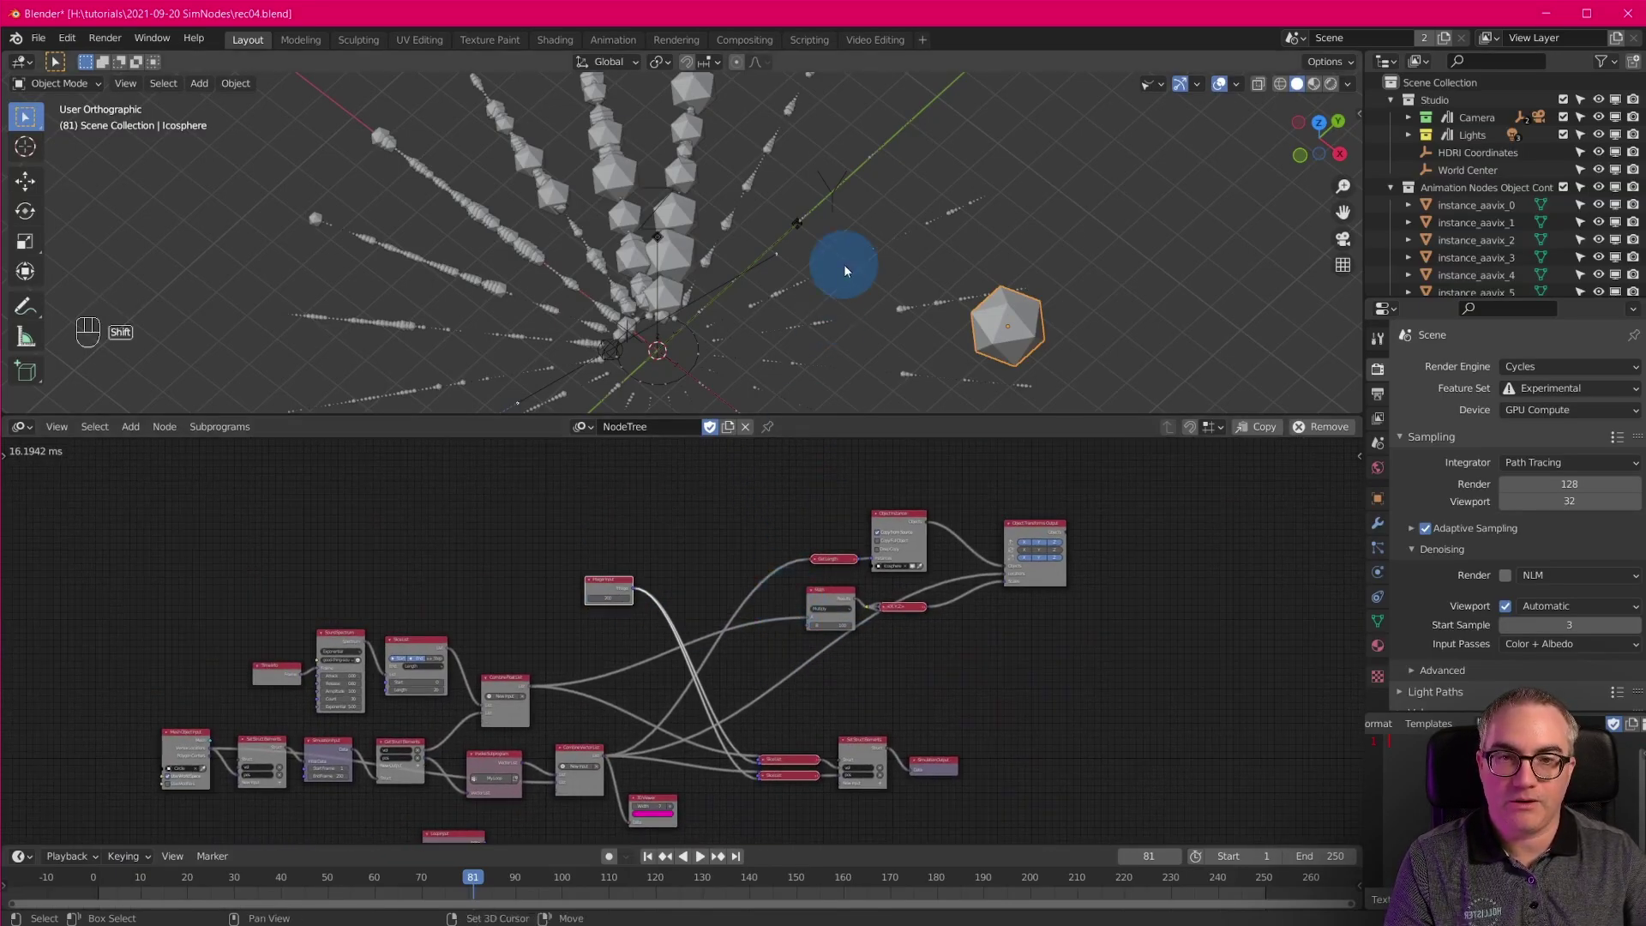
Replay the animation from the first frame to check the emission with the shorter list limit, and stop playback.
key("shift+Left")
key("ctrl+space")
key("ctrl+space")
key("space")
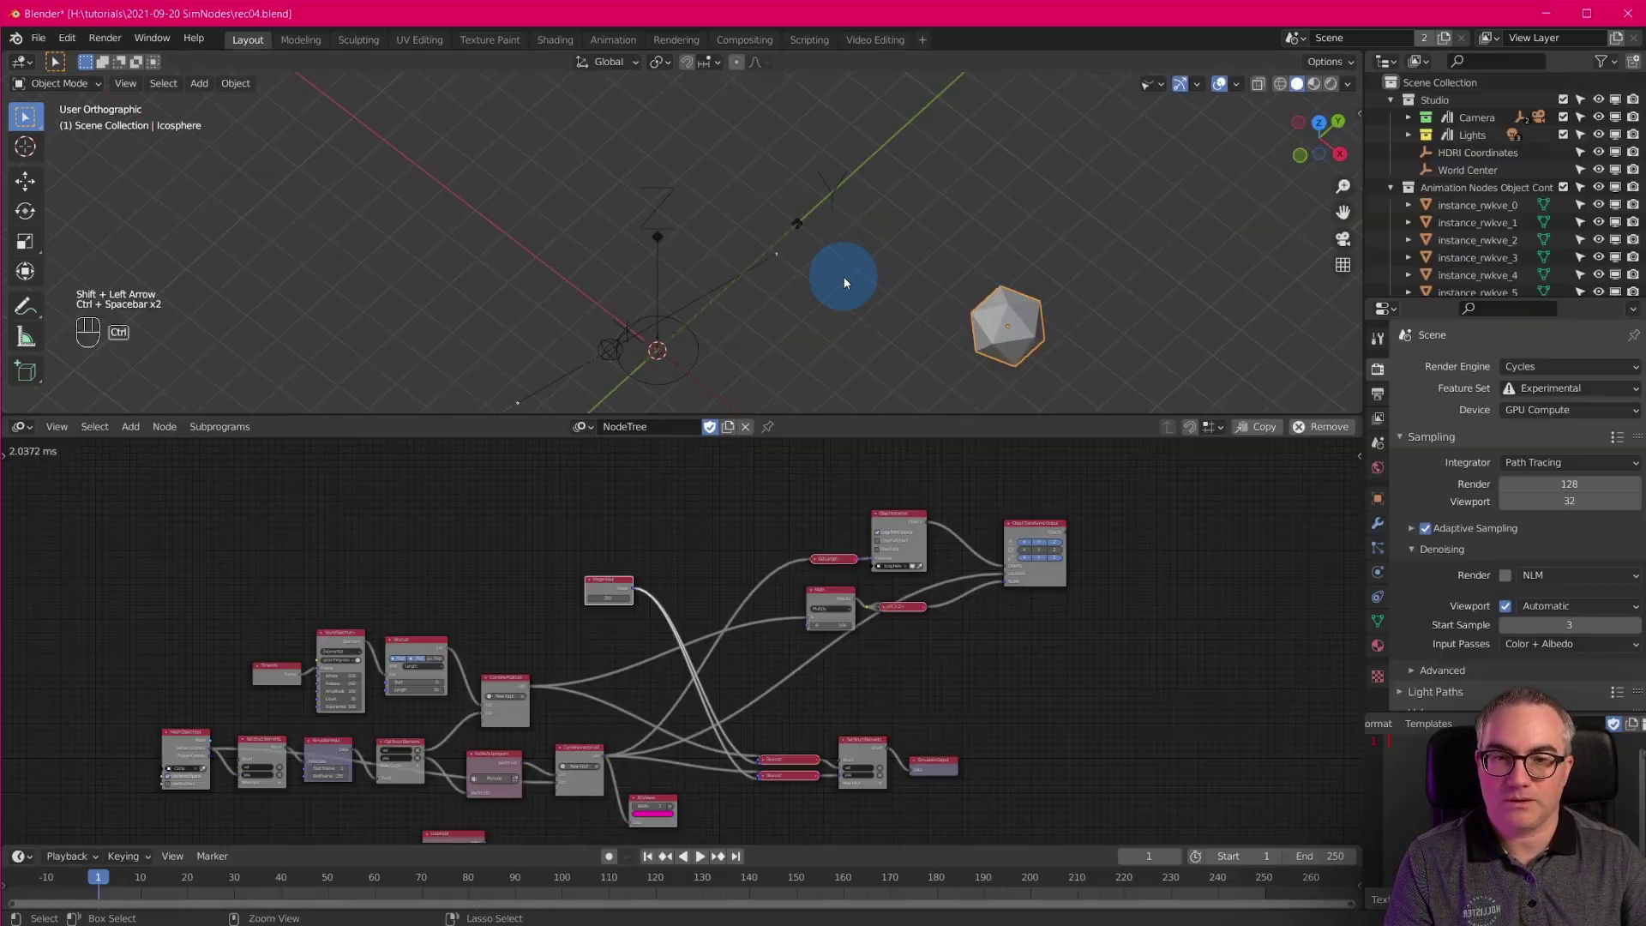
middle_click_drag(861, 301, 757, 220)
key("space")
middle_click_drag(948, 728, 953, 602)
scroll(906, 636, "up", 9)
scroll(939, 625, "down", 4)
key("shift+Left")
key("space")
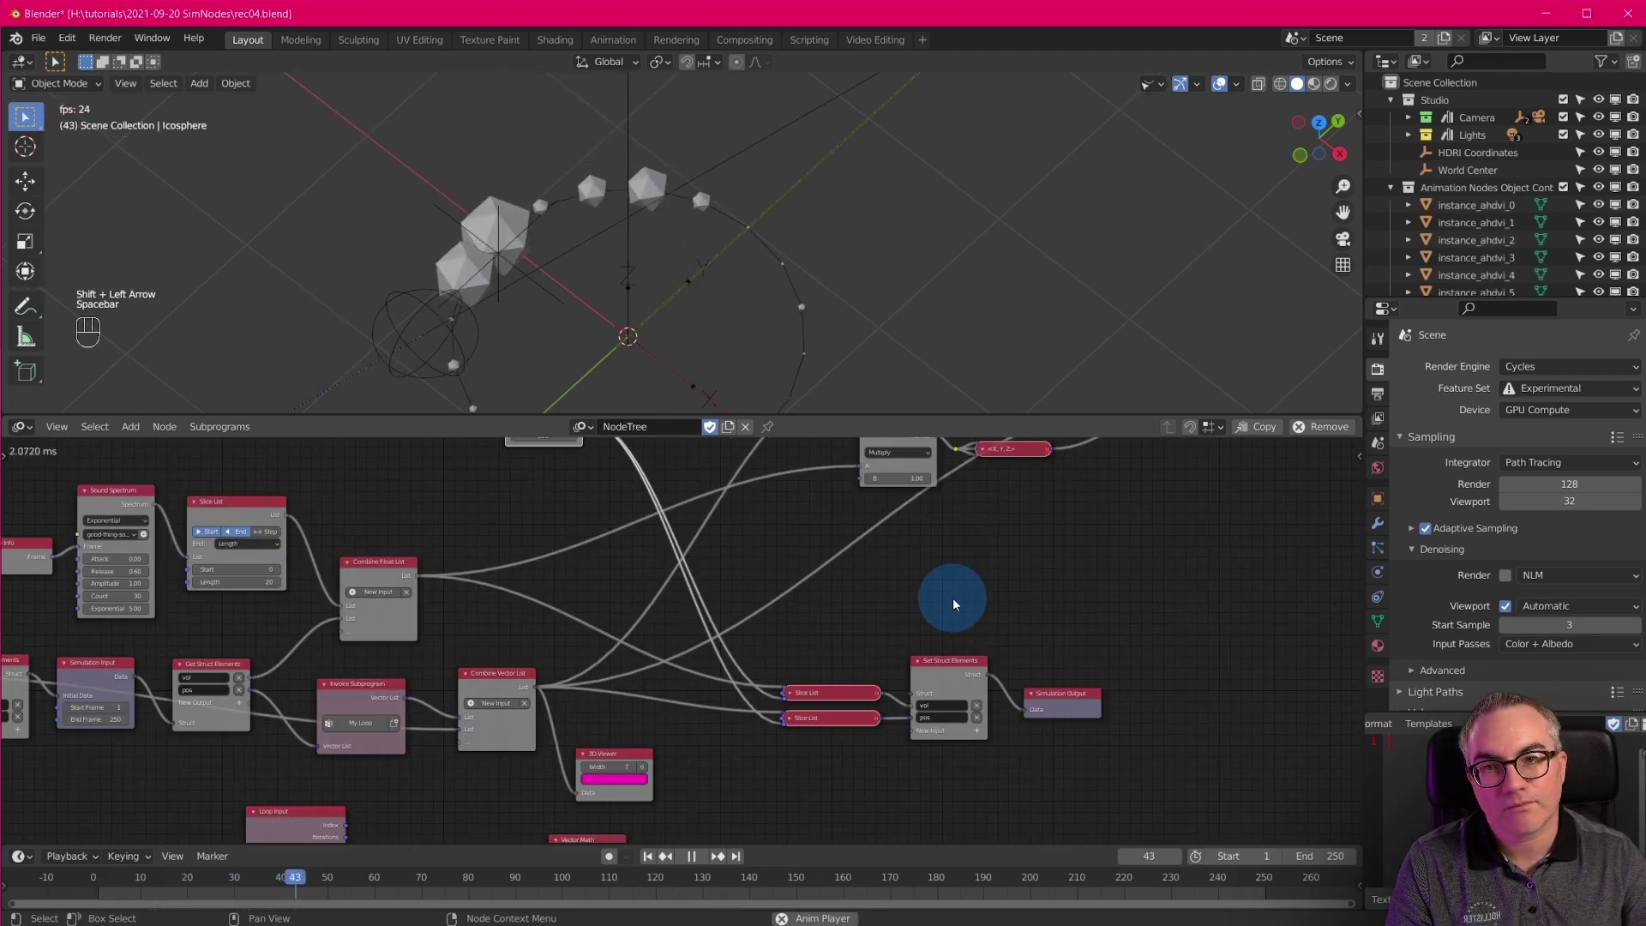
key("space")
Swap the Combine Vector List inputs so Vertex Locations feed the first List and the Invoke Subprogram's Vector List feeds the second.
middle_click_drag(825, 644, 869, 708)
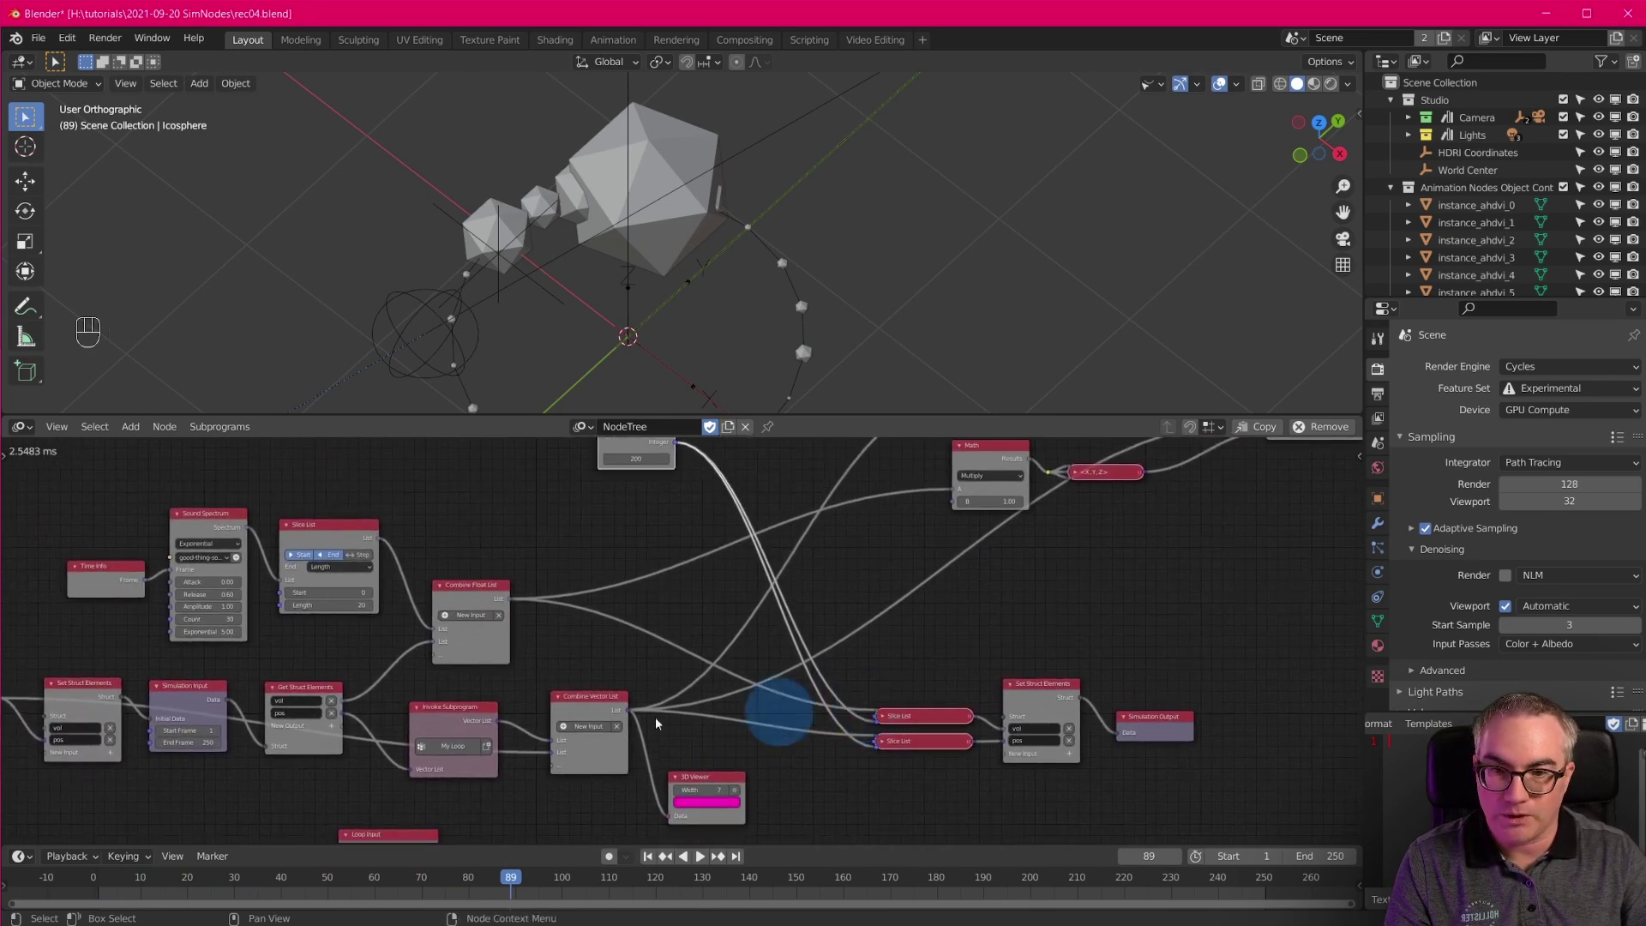
scroll(338, 710, "up", 4)
middle_click_drag(634, 752, 765, 664, "shift")
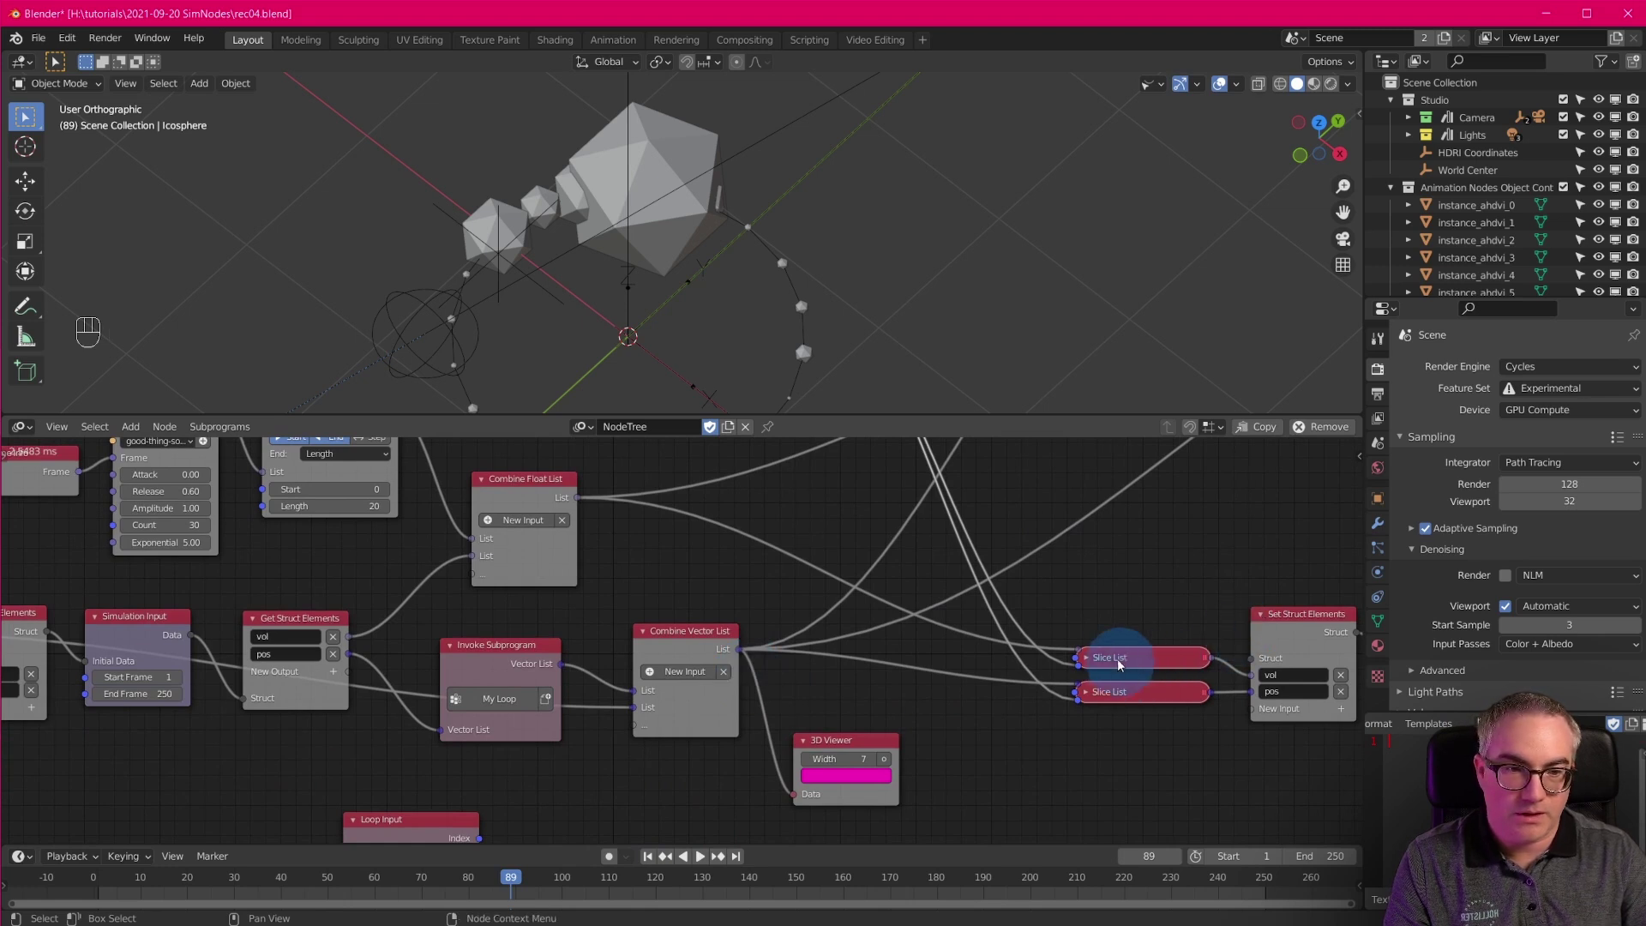
scroll(1119, 664, "up", 2)
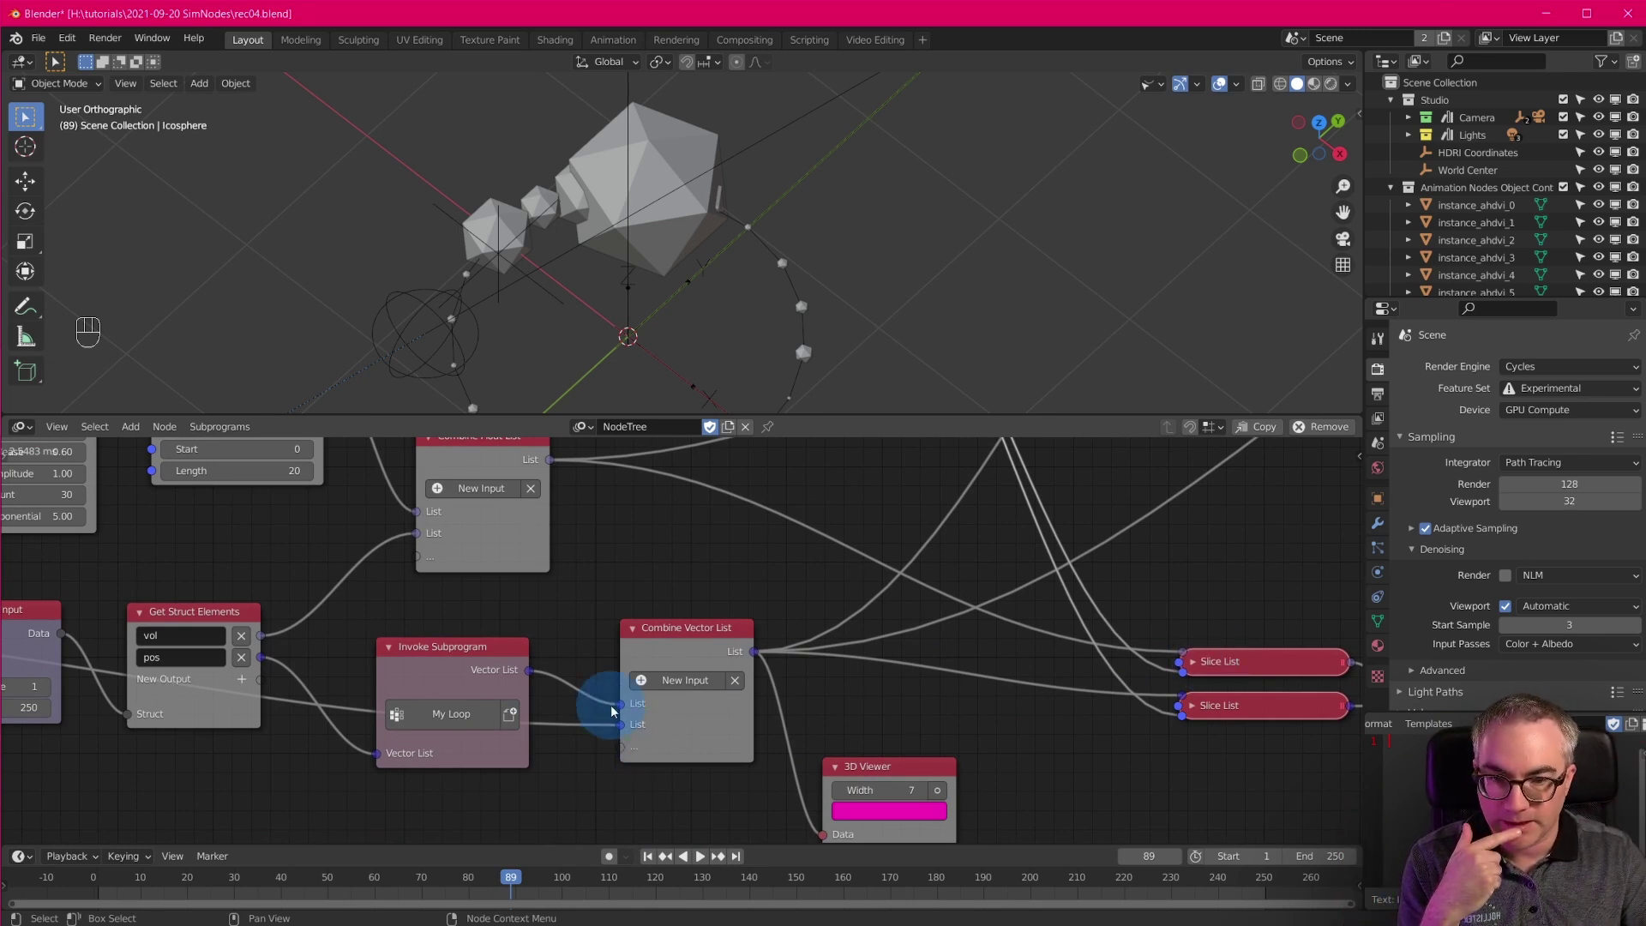
scroll(112, 688, "down", 1)
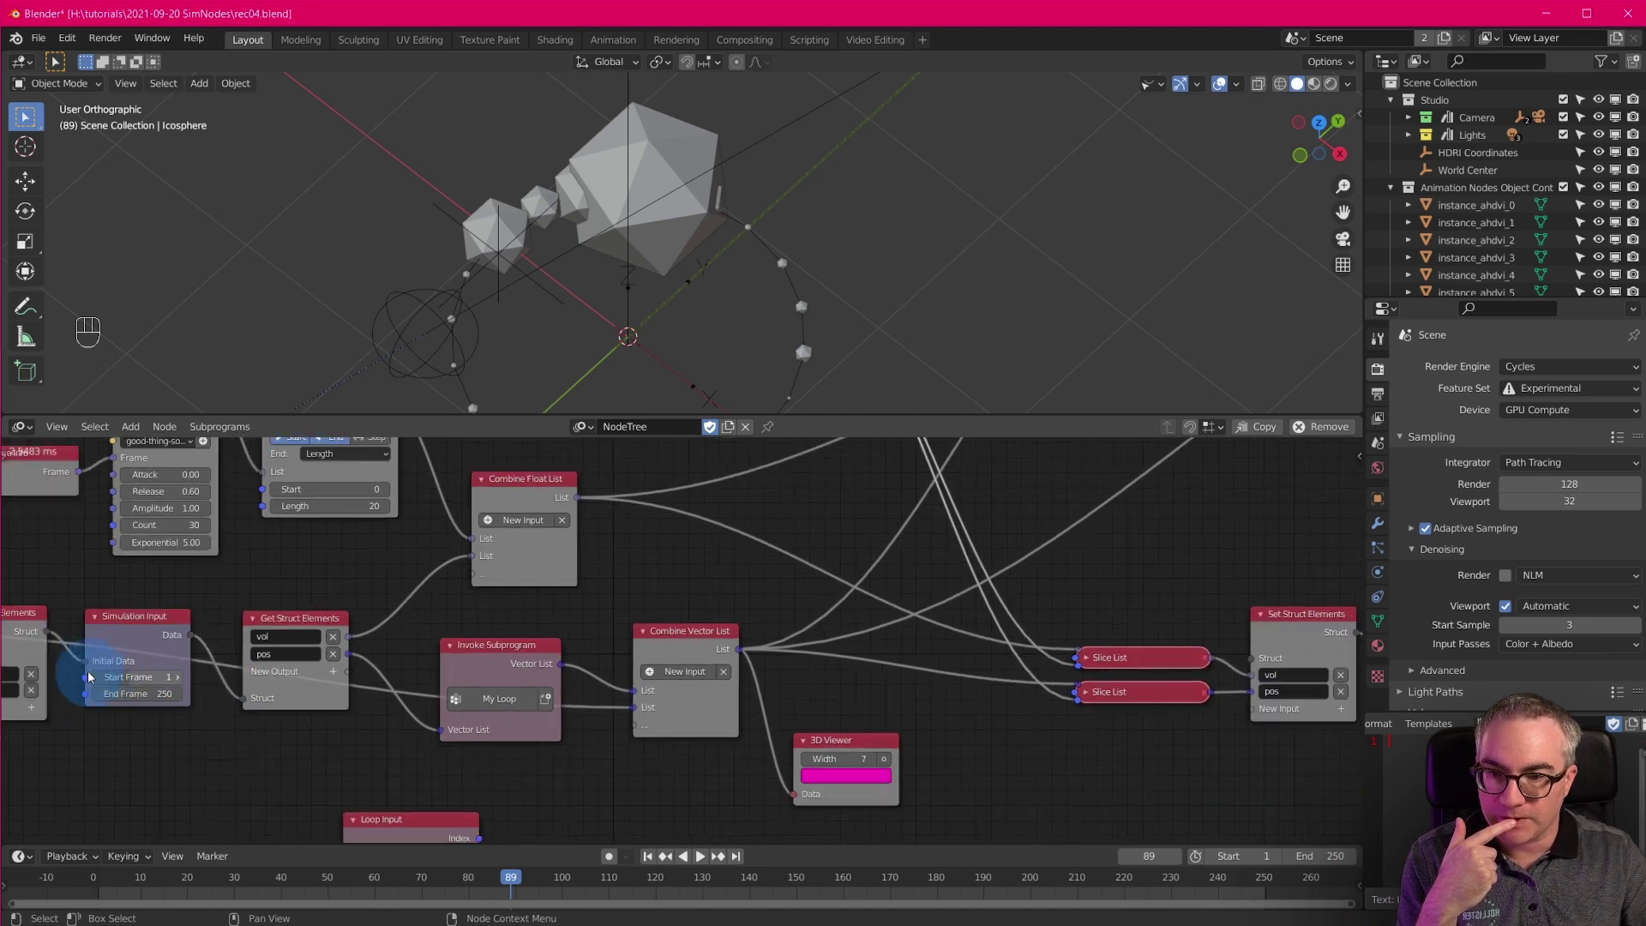
scroll(642, 731, "up", 2)
left_click_drag(619, 729, 613, 710)
left_click_drag(516, 673, 619, 730)
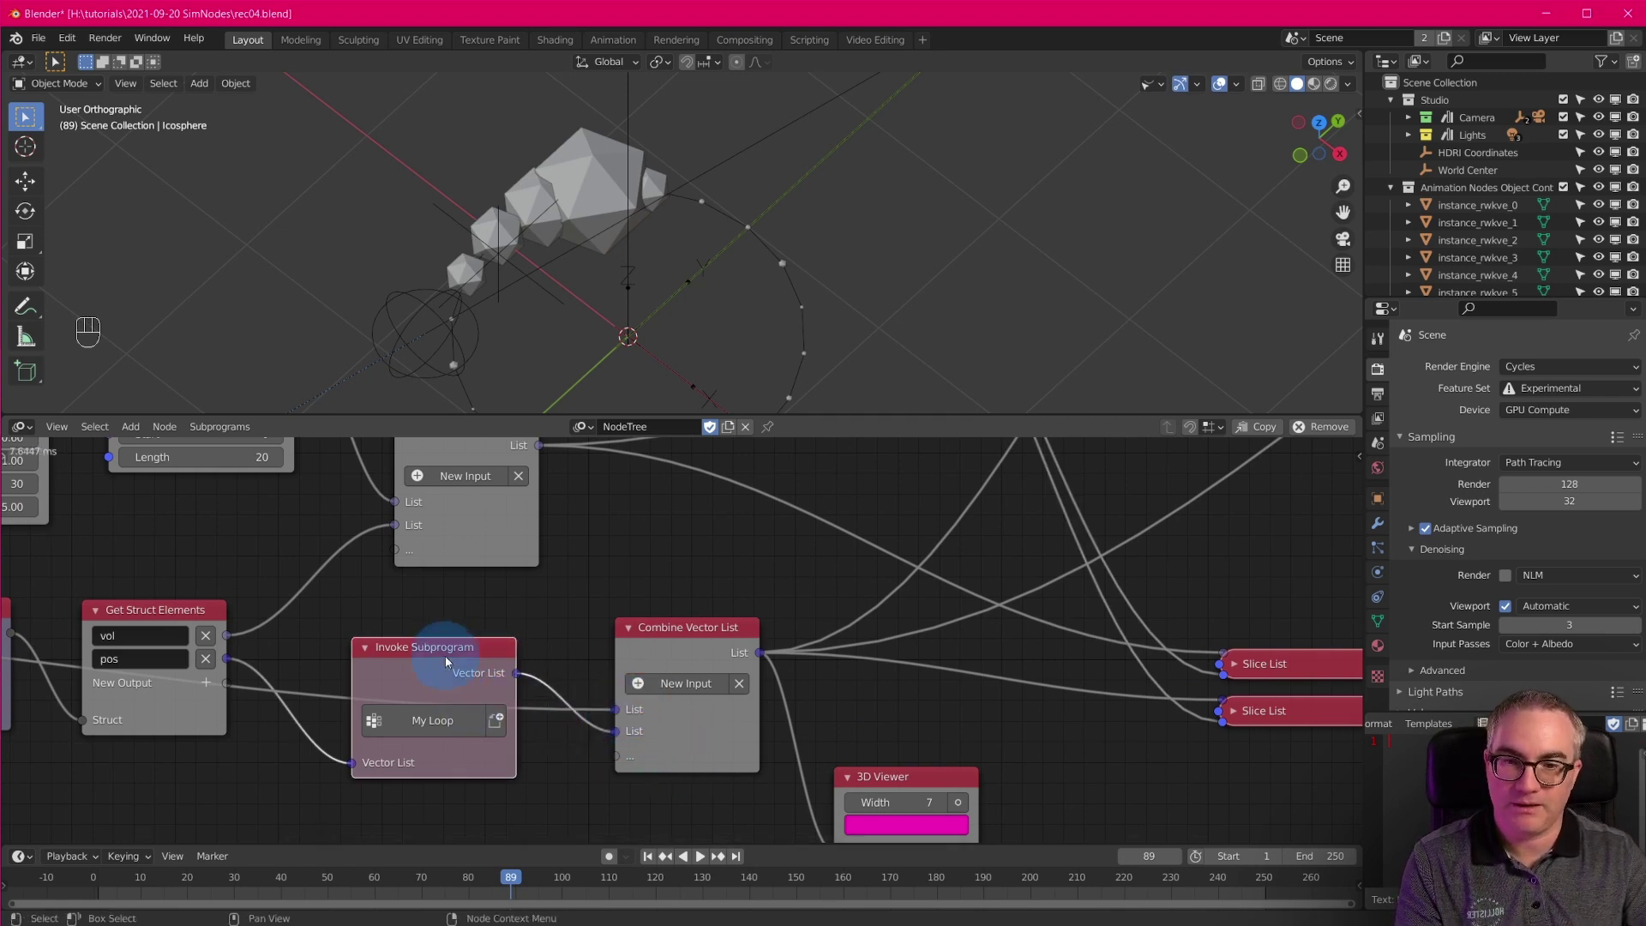
left_click_drag(446, 662, 447, 668)
Examine the order in which the spectrum Slice List and the stored vol list feed Combine Float List.
middle_click_drag(686, 661, 864, 772)
left_click(382, 504)
left_click_drag(382, 504, 386, 516)
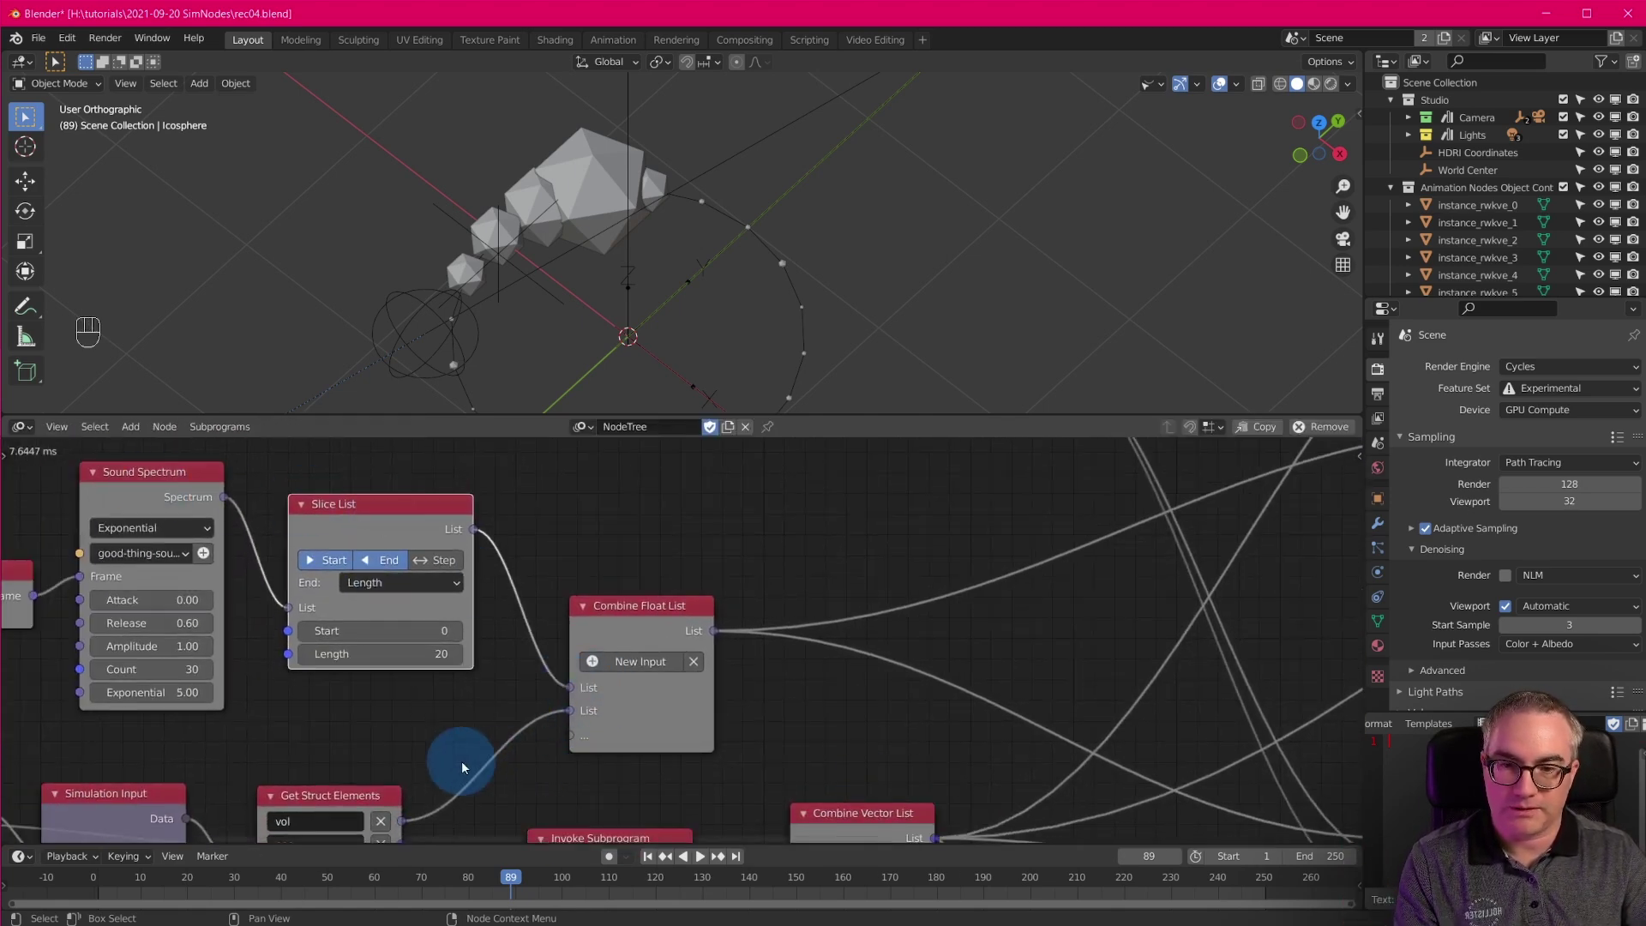
scroll(412, 788, "down", 1)
middle_click_drag(799, 685, 455, 615)
scroll(729, 673, "down", 7)
middle_click_drag(937, 653, 870, 727)
Save the file, replay the animation from the first frame, and view the simulation from the top until stopping playback.
key("shift+Left")
key("ctrl+s")
key("space")
scroll(720, 300, "down", 5)
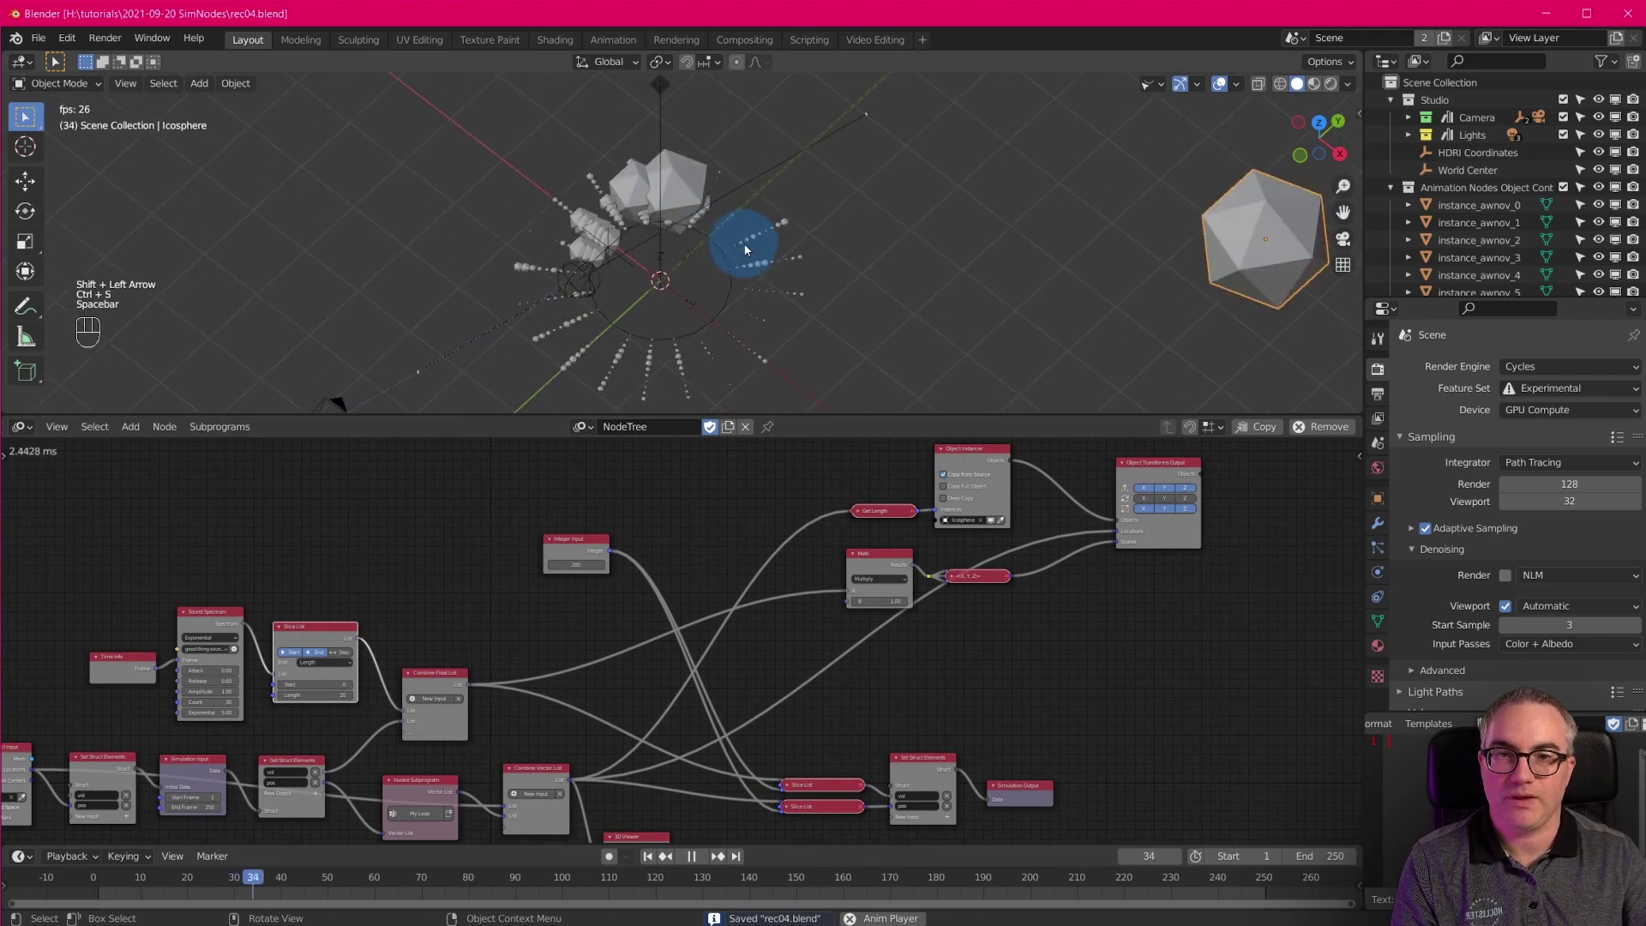
middle_click_drag(783, 302, 748, 322)
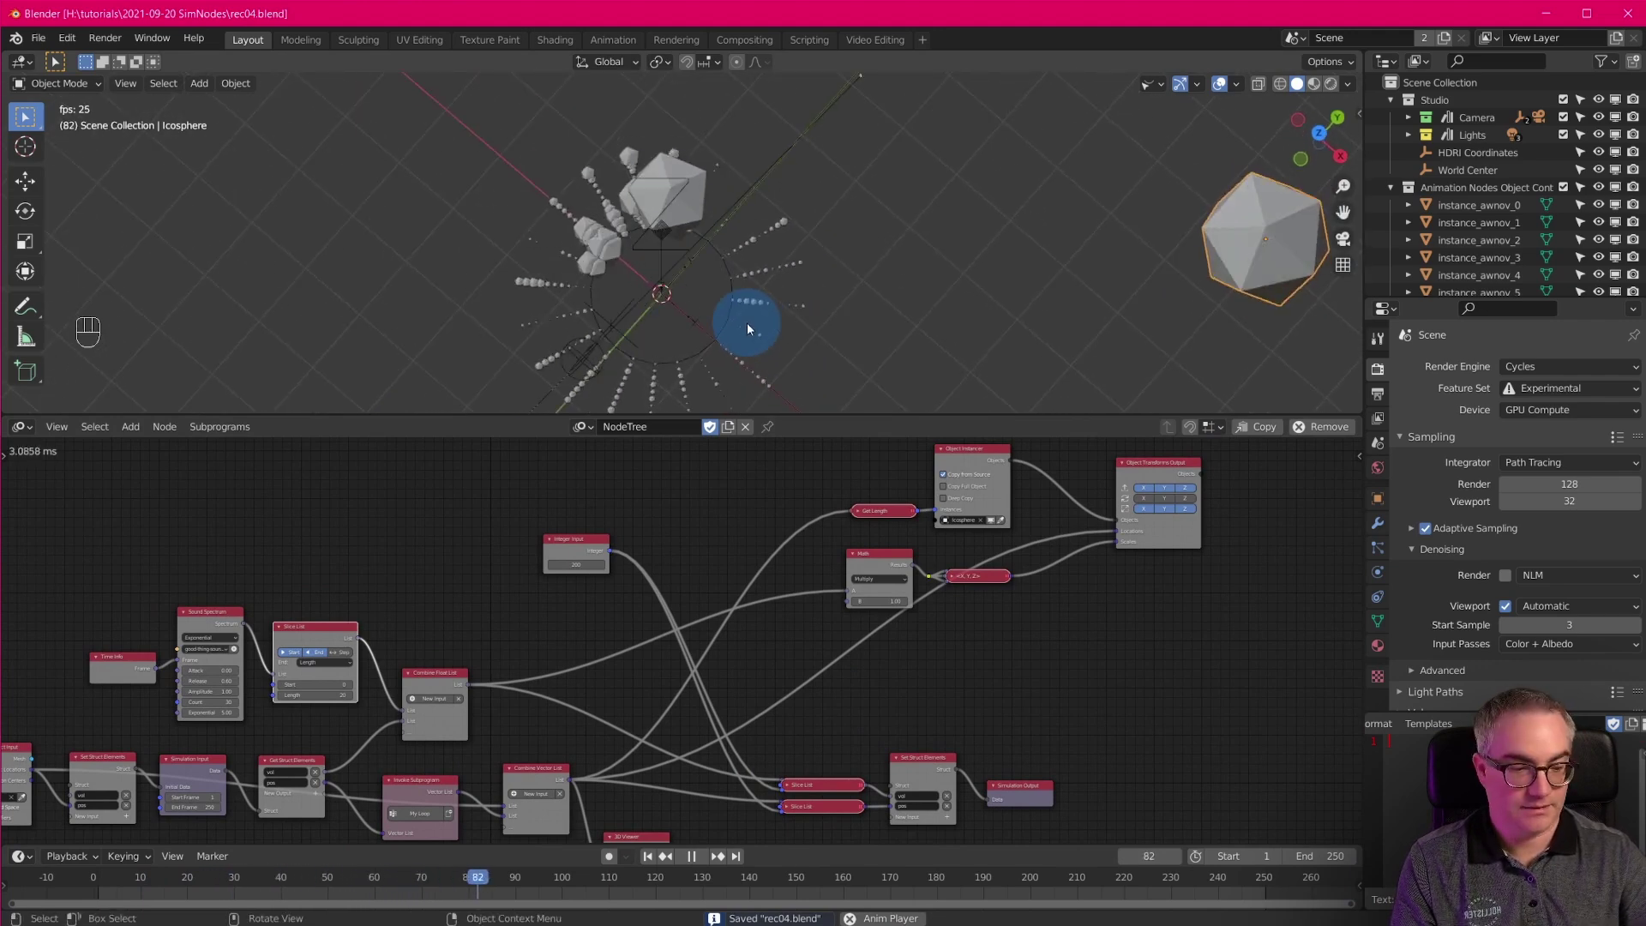
key("KP_7")
key("Home")
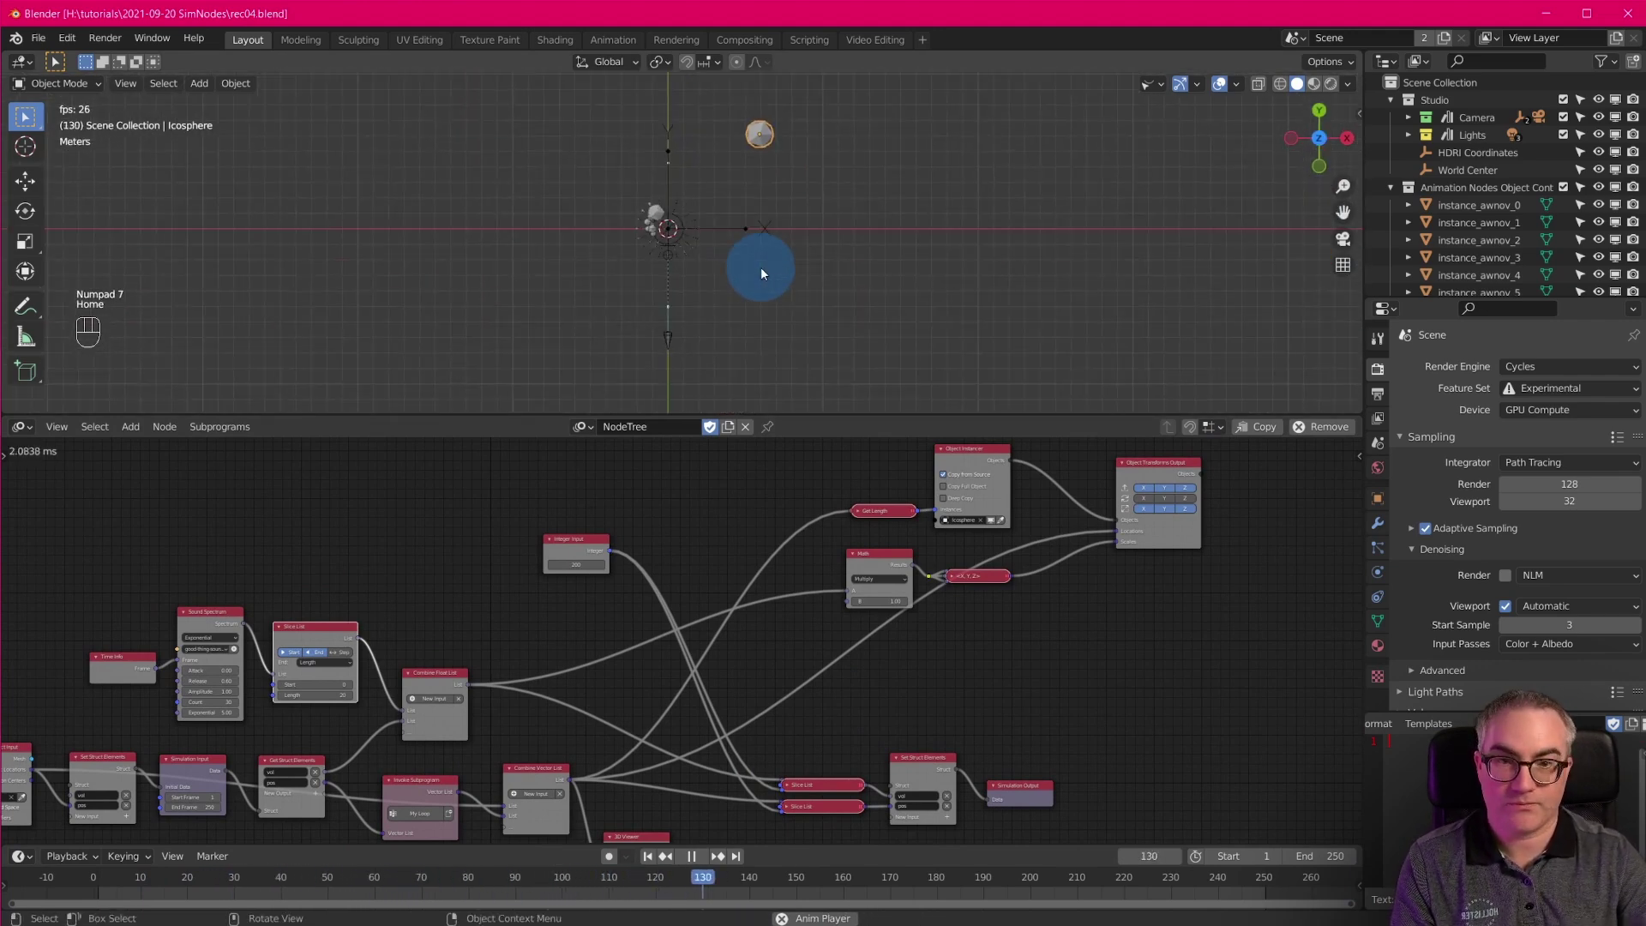
middle_click_drag(628, 238, 674, 296, "shift")
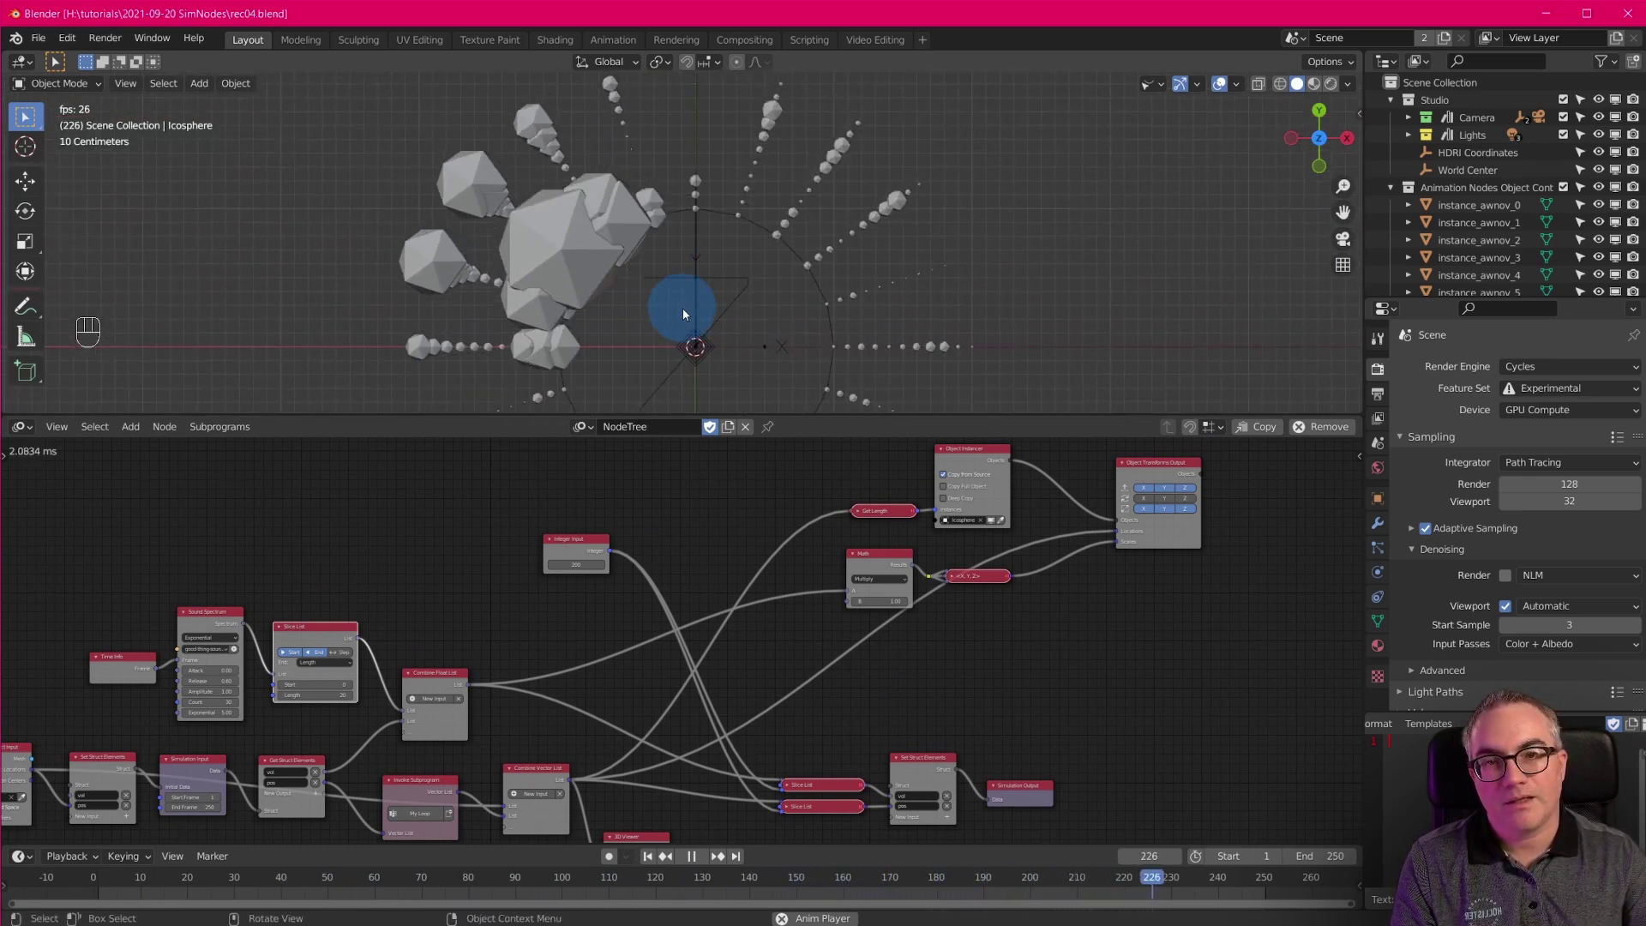
key("space")
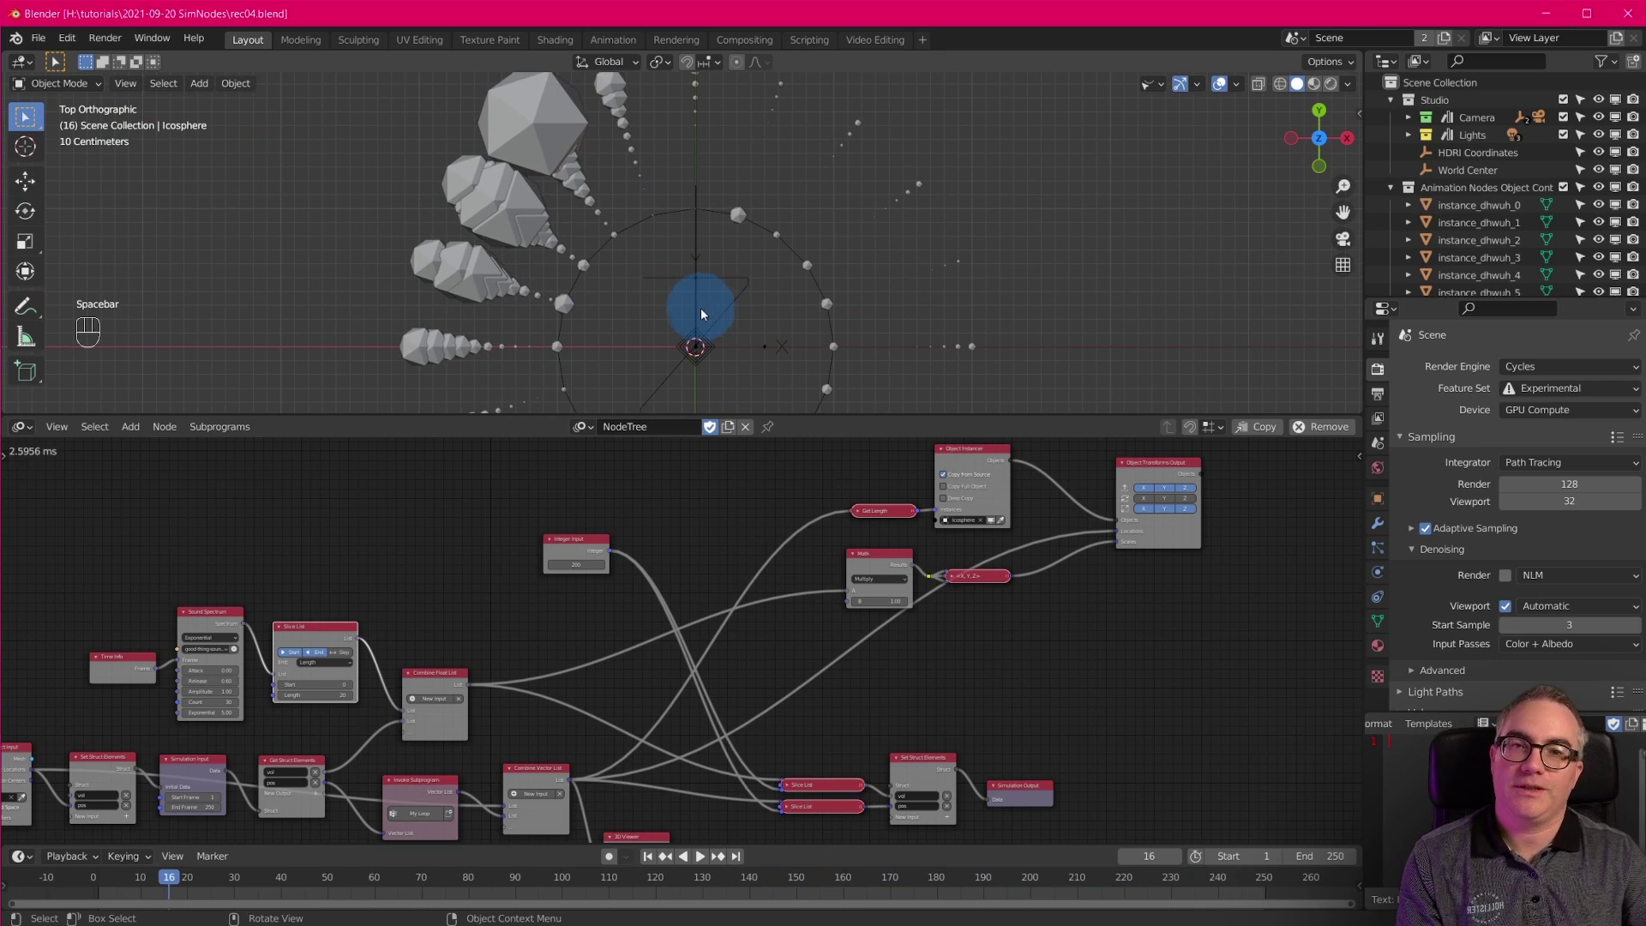
Set both the scene's end frame and the Simulation Input node's End Frame to 1000.
left_click(1322, 856)
type("1000")
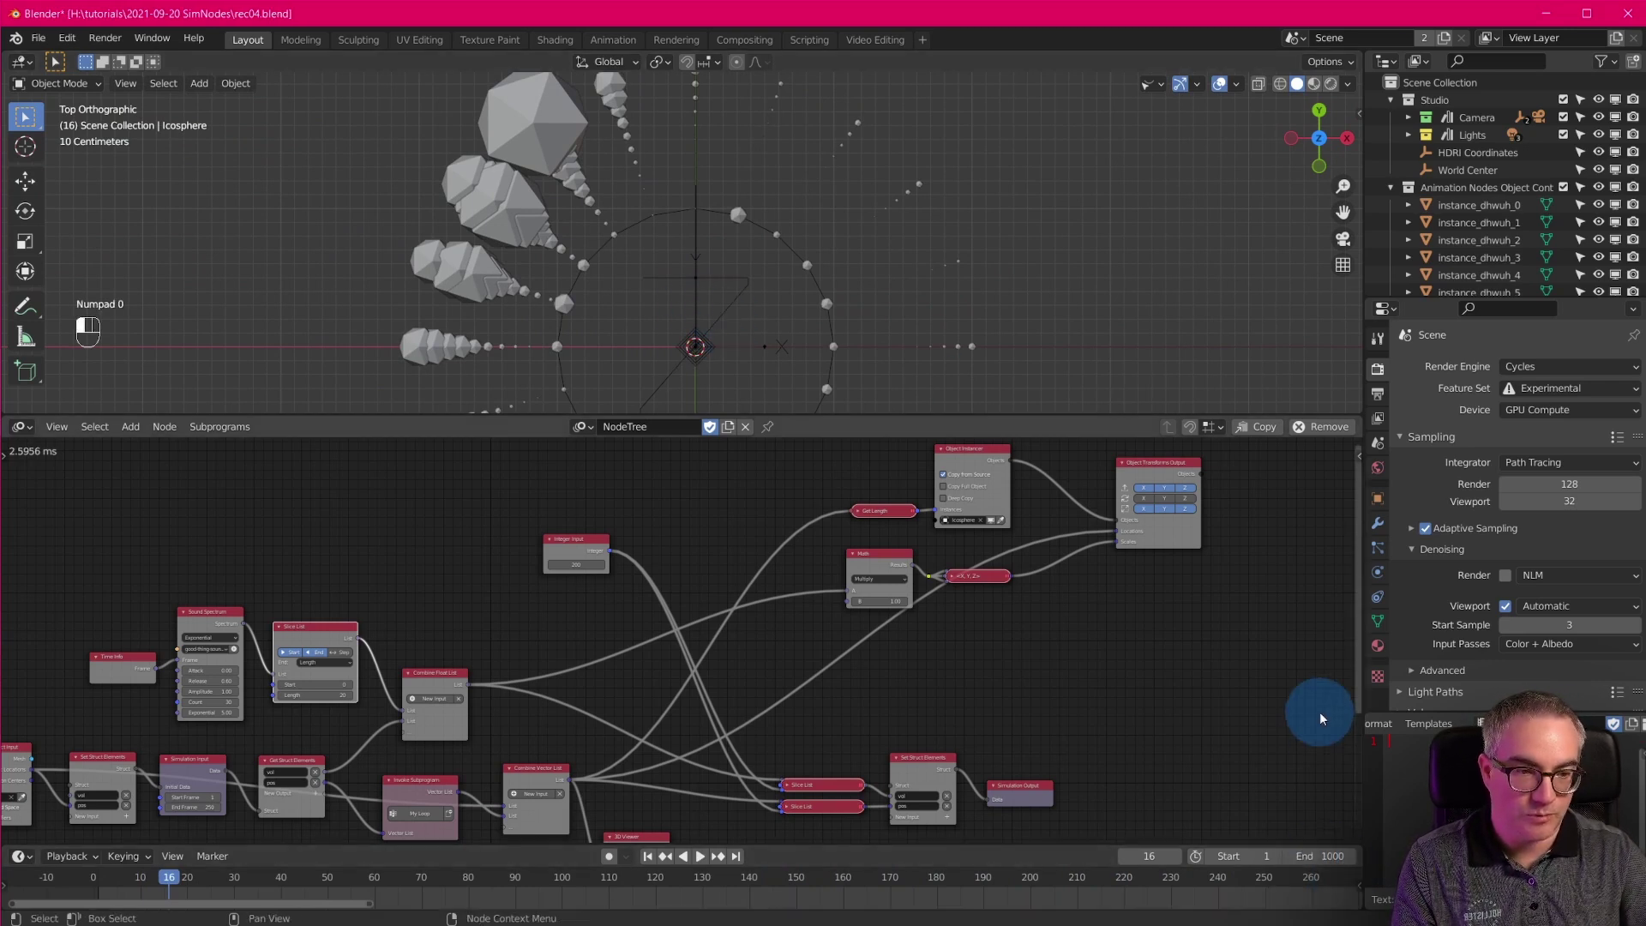
key("Return")
middle_click_drag(365, 721, 625, 506)
scroll(537, 611, "up", 10)
middle_click_drag(536, 605, 925, 712)
type("1000")
scroll(699, 593, "down", 12)
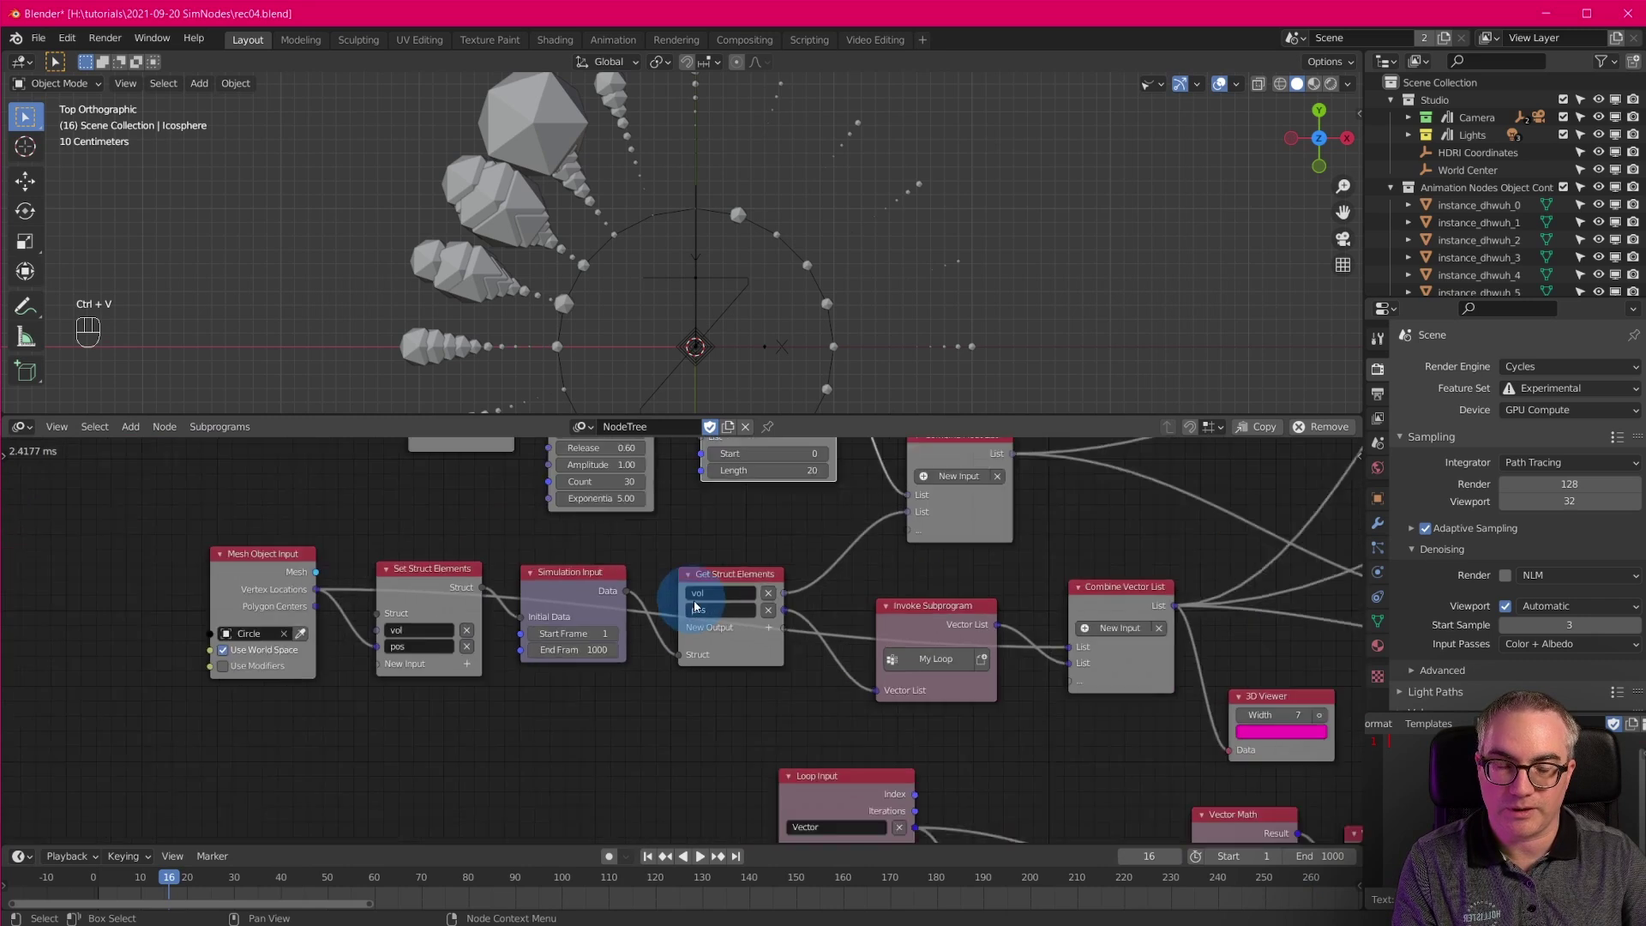
Save the file and play the extended simulation briefly from the current frame.
middle_click_drag(1033, 603, 643, 706)
scroll(639, 716, "down", 3)
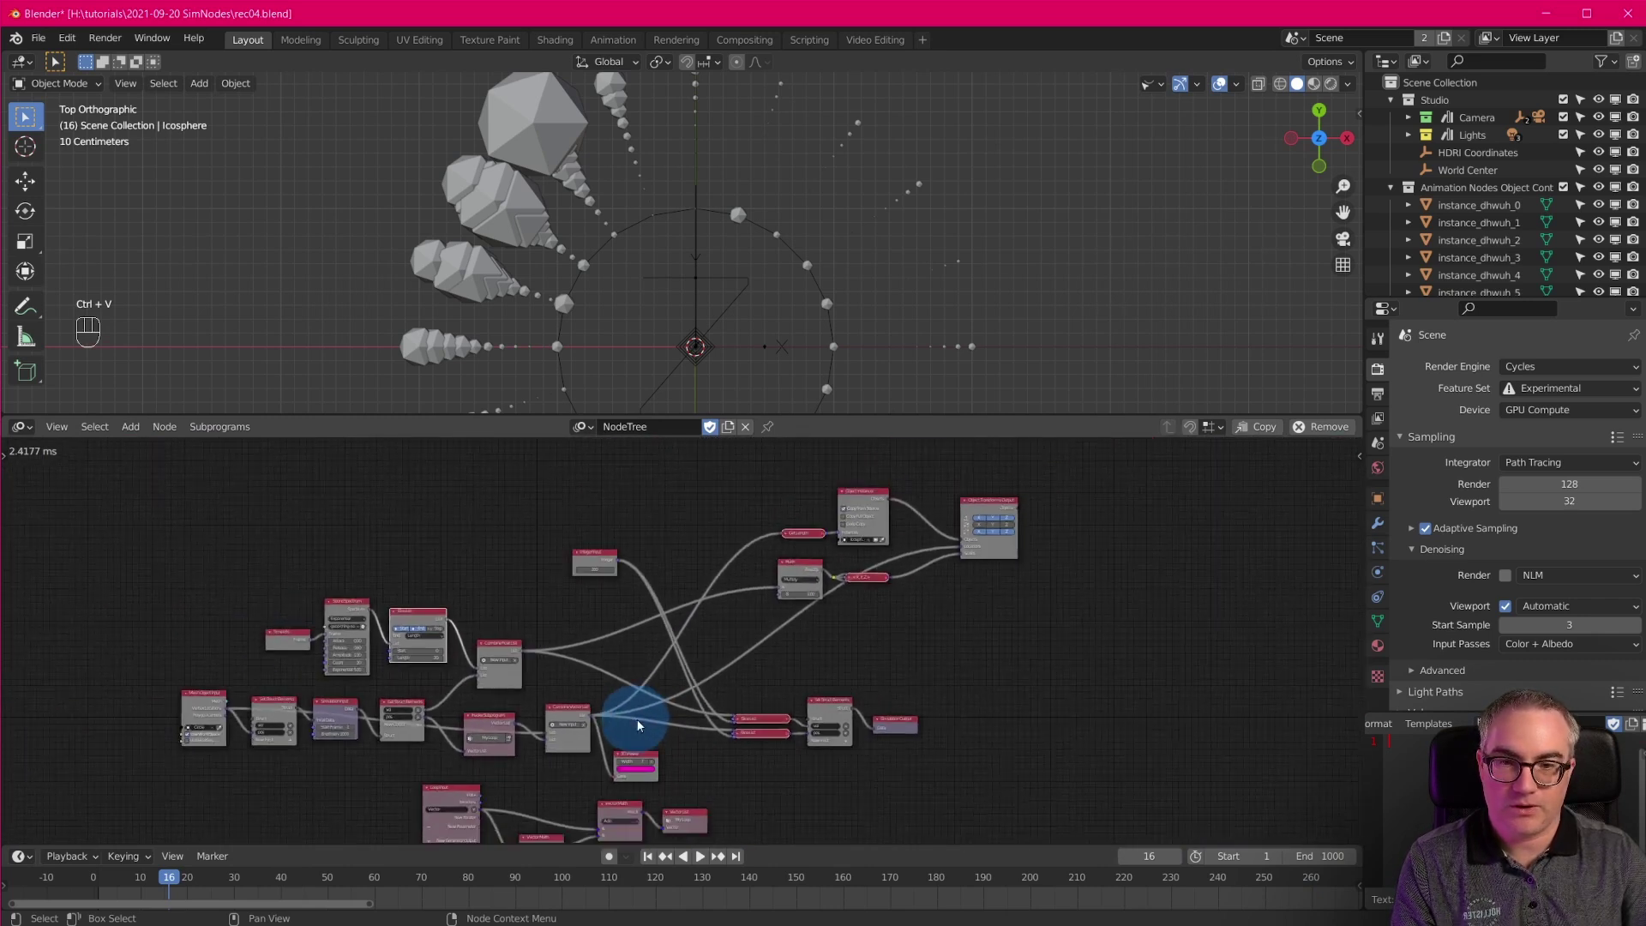
key("space")
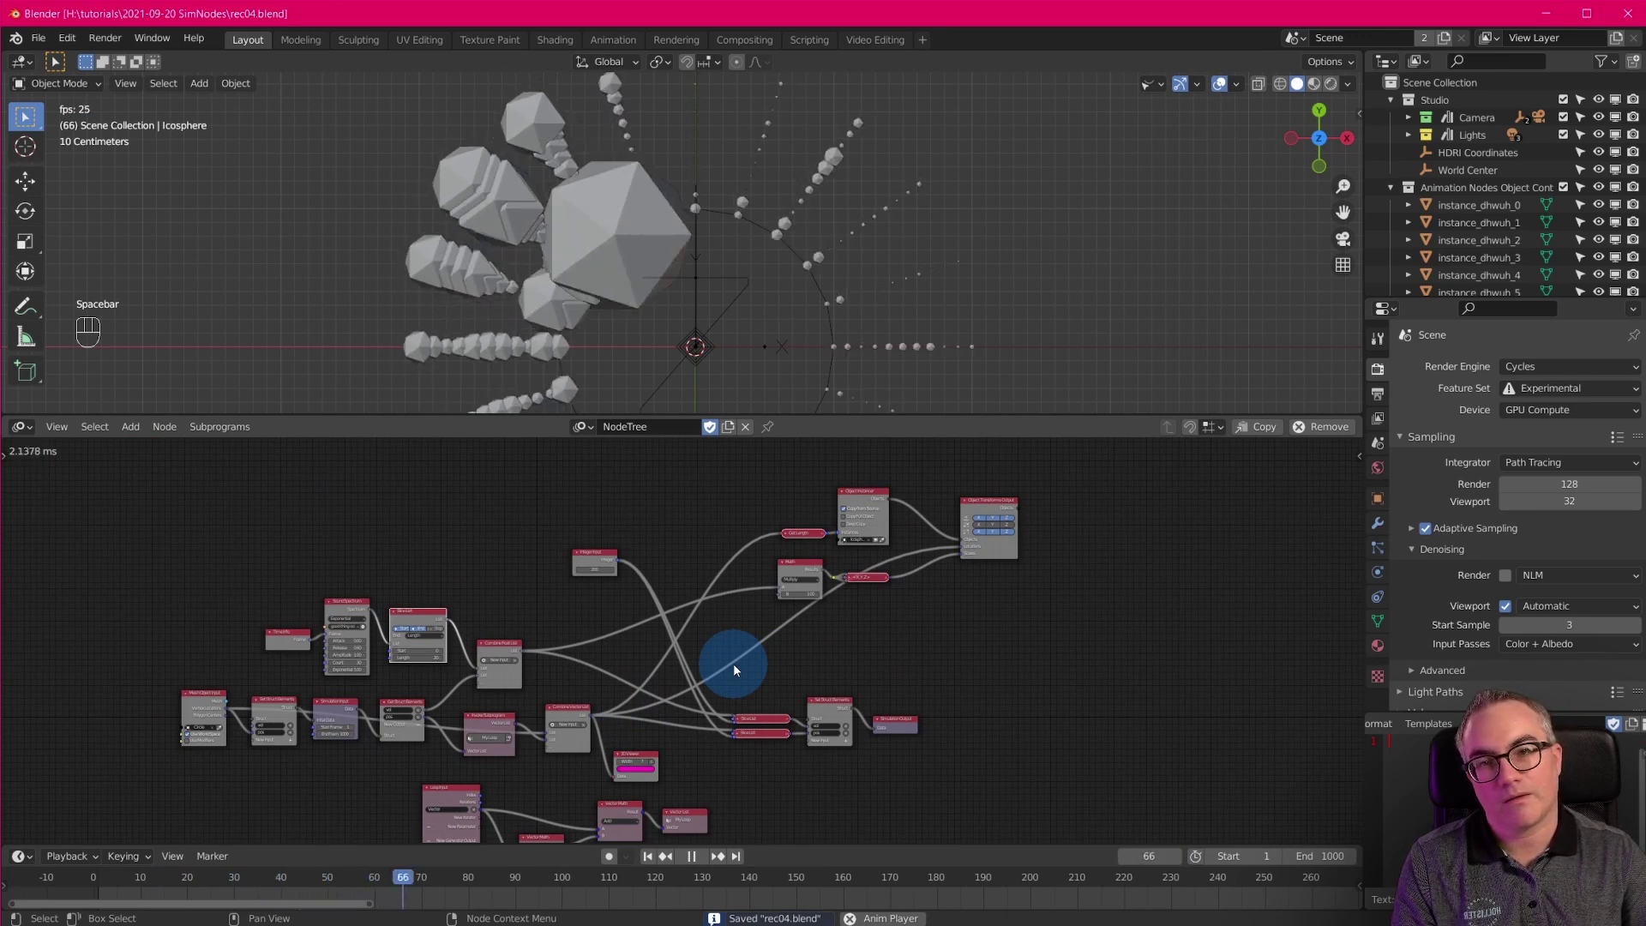
key("space")
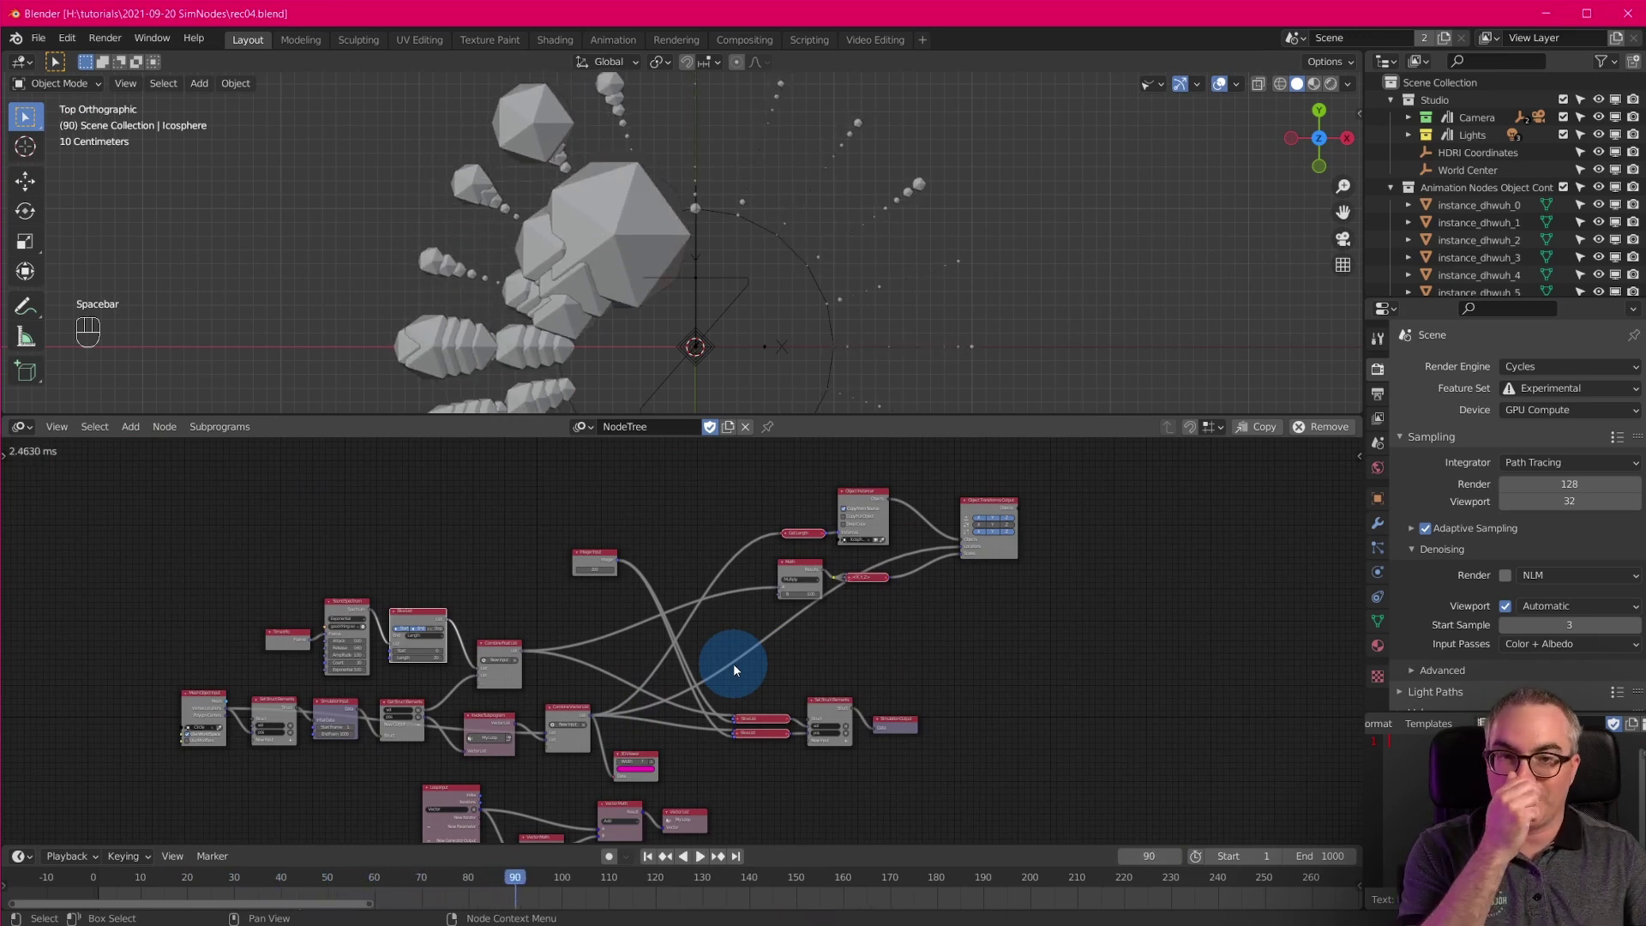
Add a Float List iterator to the My Loop Loop Input node.
middle_click_drag(833, 691, 900, 493)
scroll(455, 766, "up", 8)
scroll(658, 674, "up", 1)
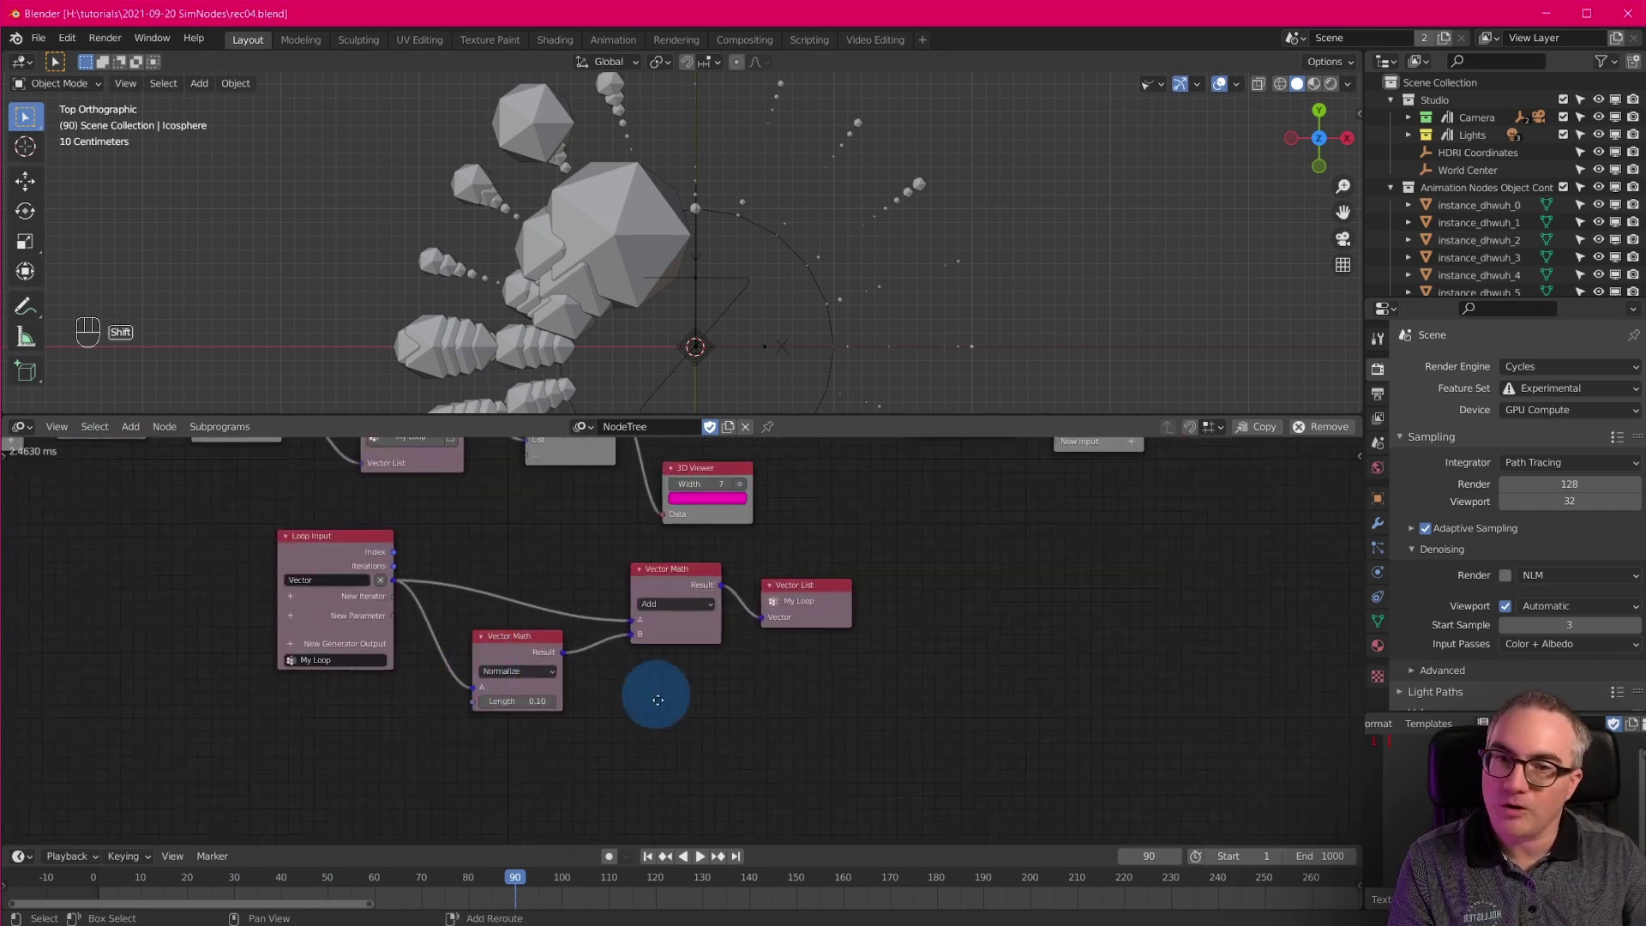
middle_click_drag(652, 704, 675, 753)
middle_click_drag(624, 691, 586, 764)
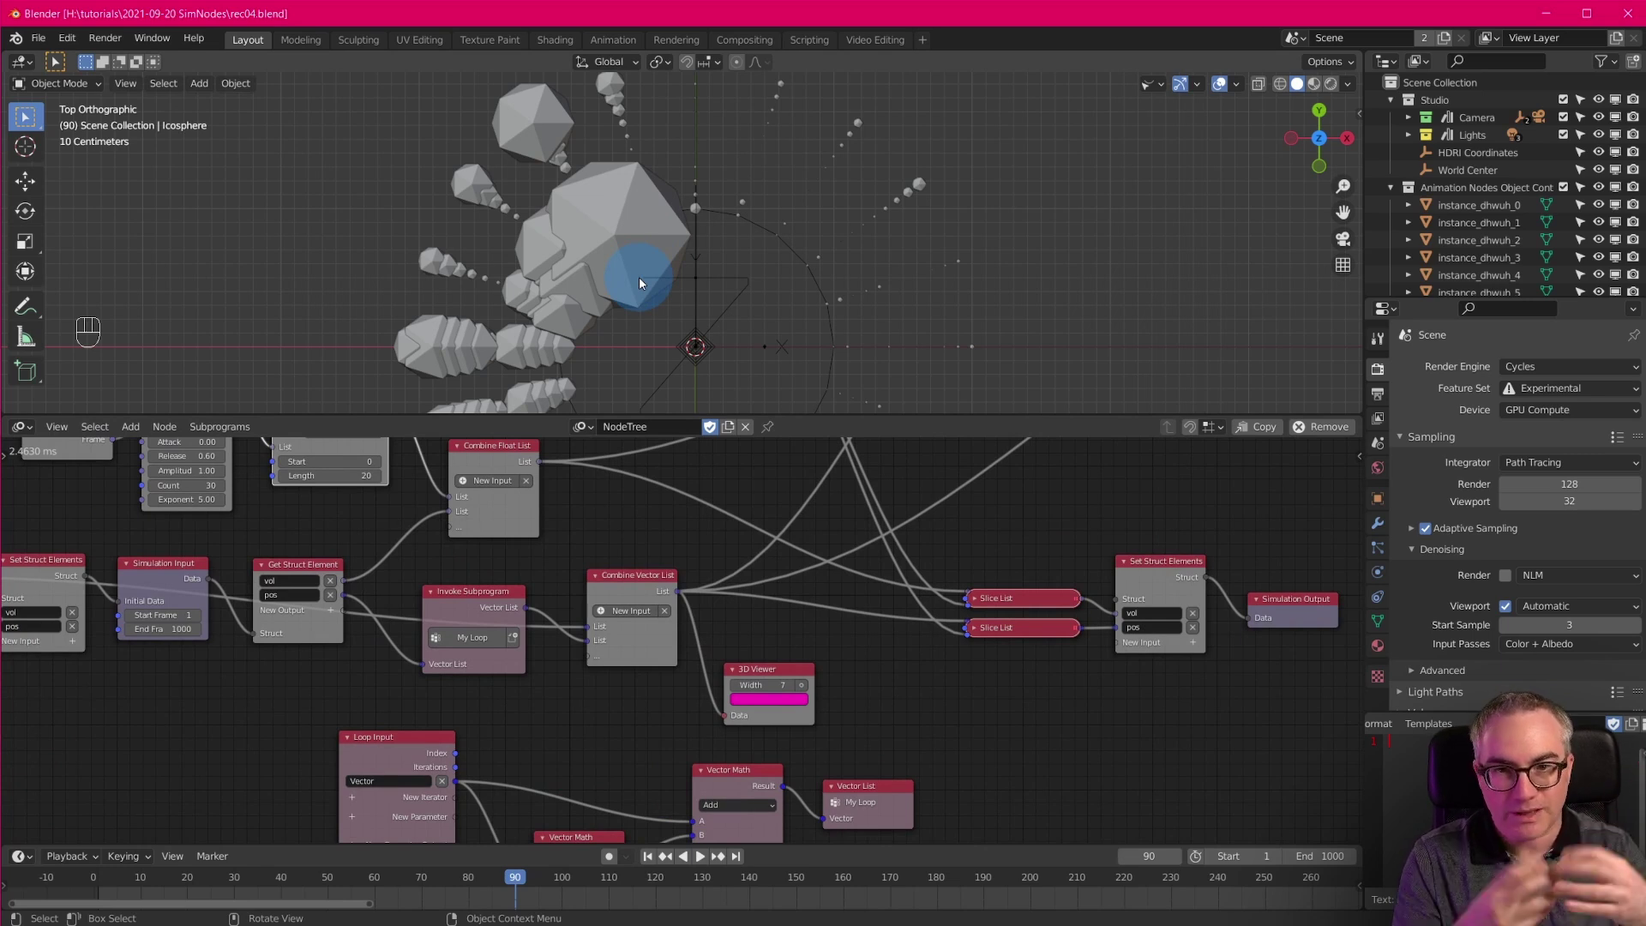
middle_click_drag(724, 745, 784, 594, "shift")
scroll(541, 692, "up", 2)
middle_click_drag(550, 651, 625, 585)
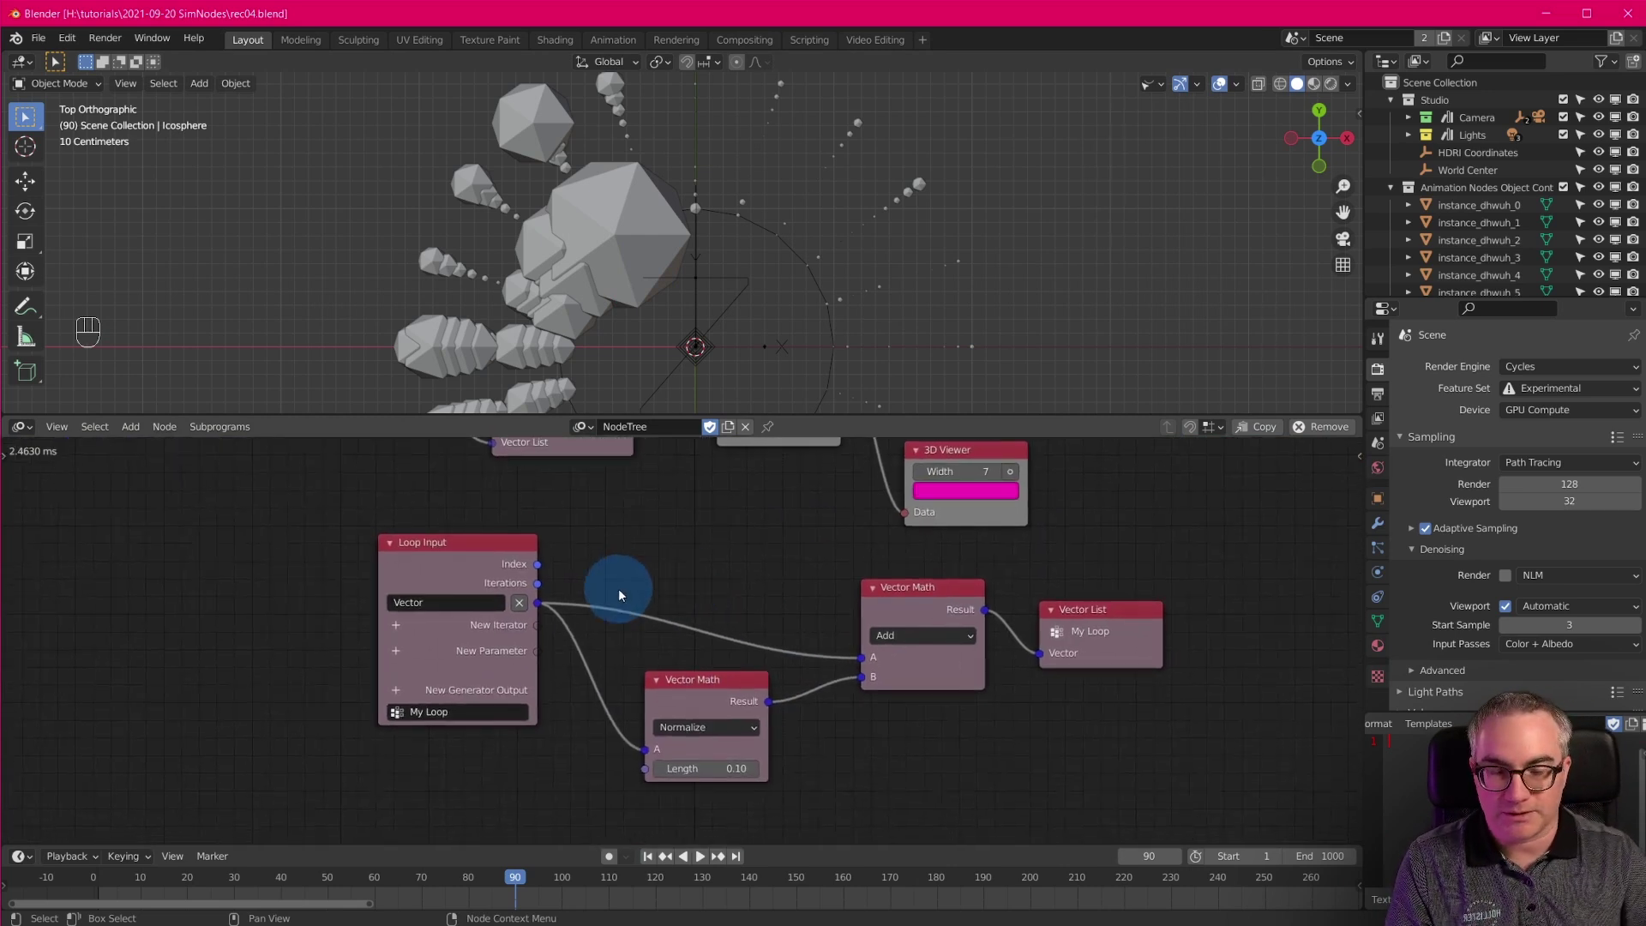
left_click(394, 624)
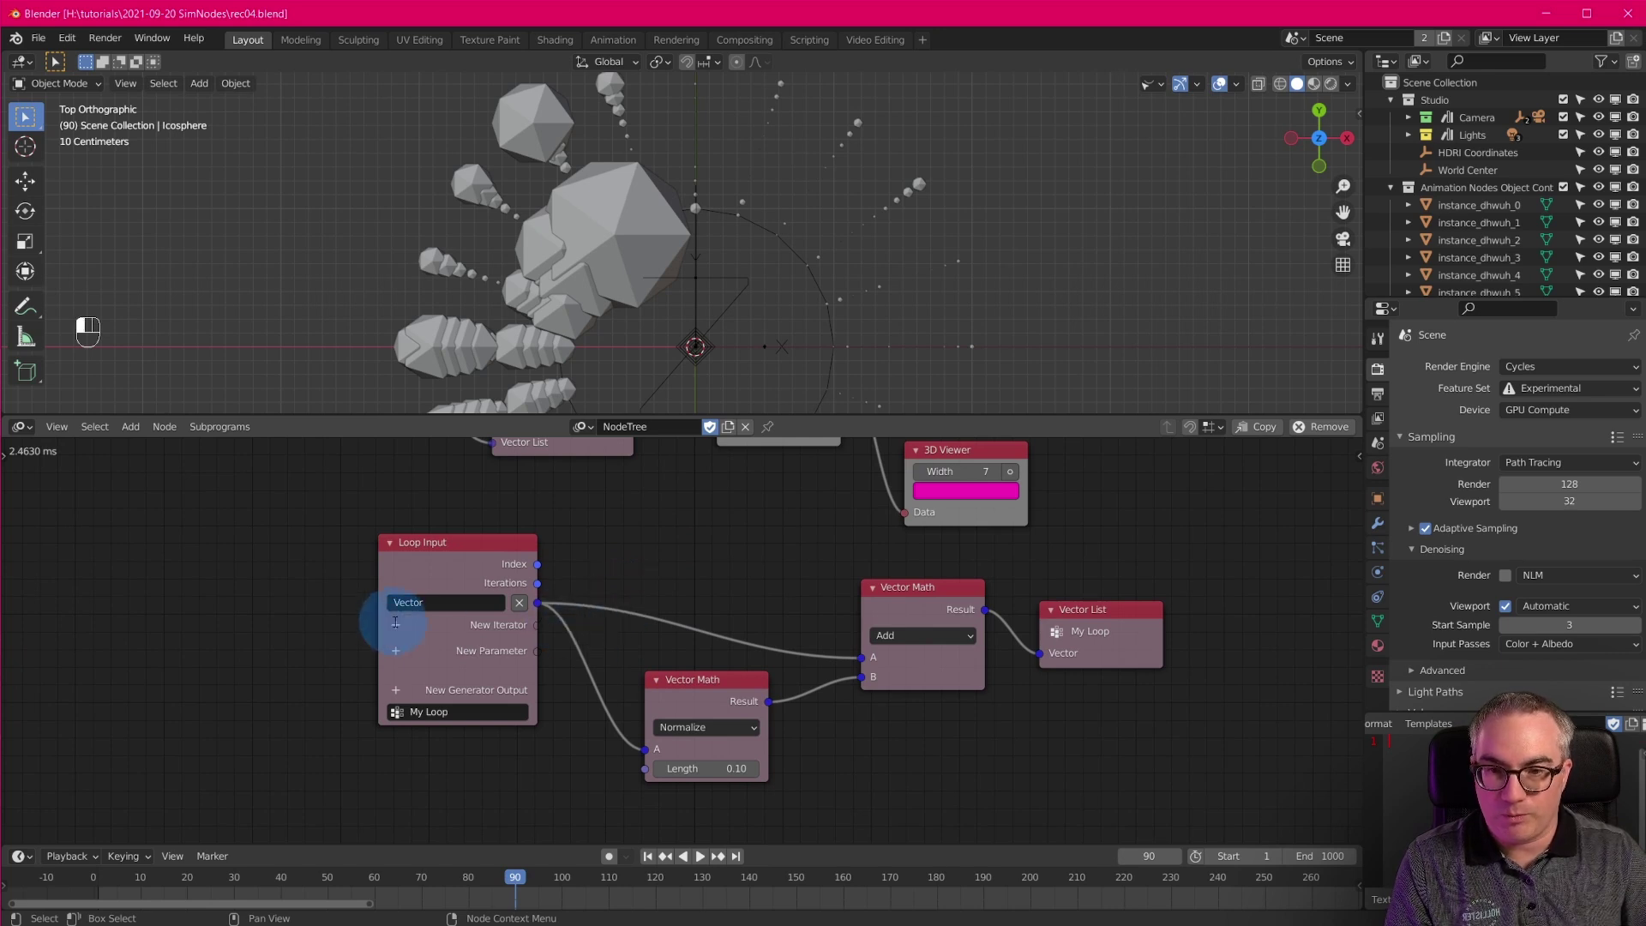
type("floa")
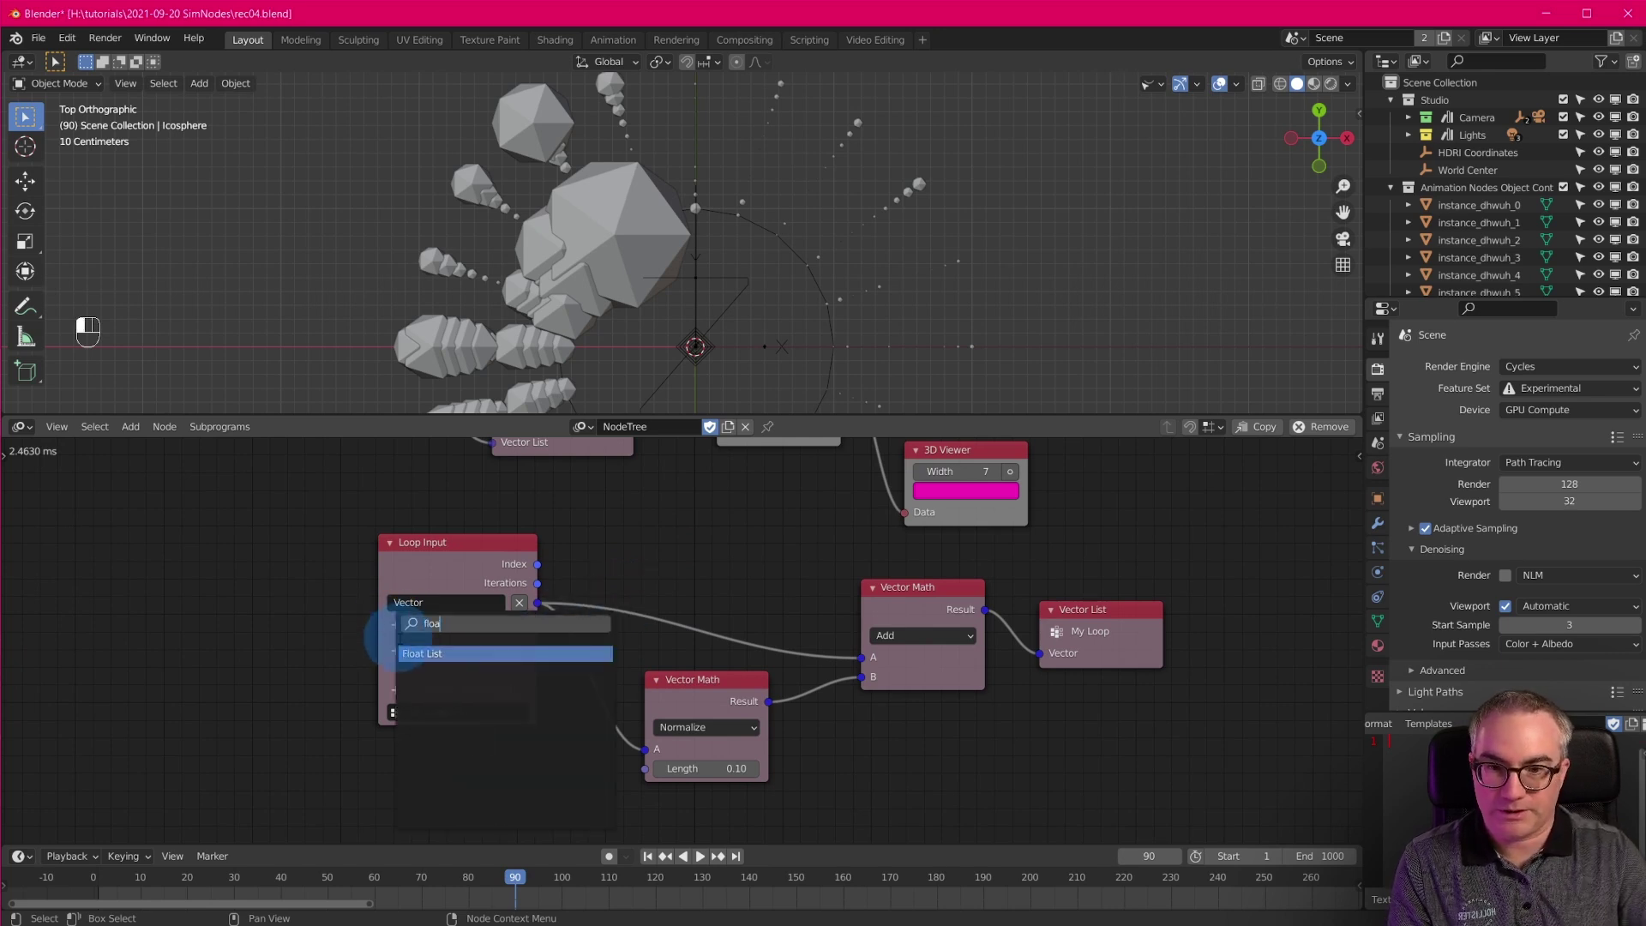
left_click(504, 657)
Space the Loop Input and Normalize nodes apart and connect the Float iterator to the Length of the Normalize Vector Math.
left_click_drag(744, 699, 812, 697)
left_click_drag(500, 540, 398, 546)
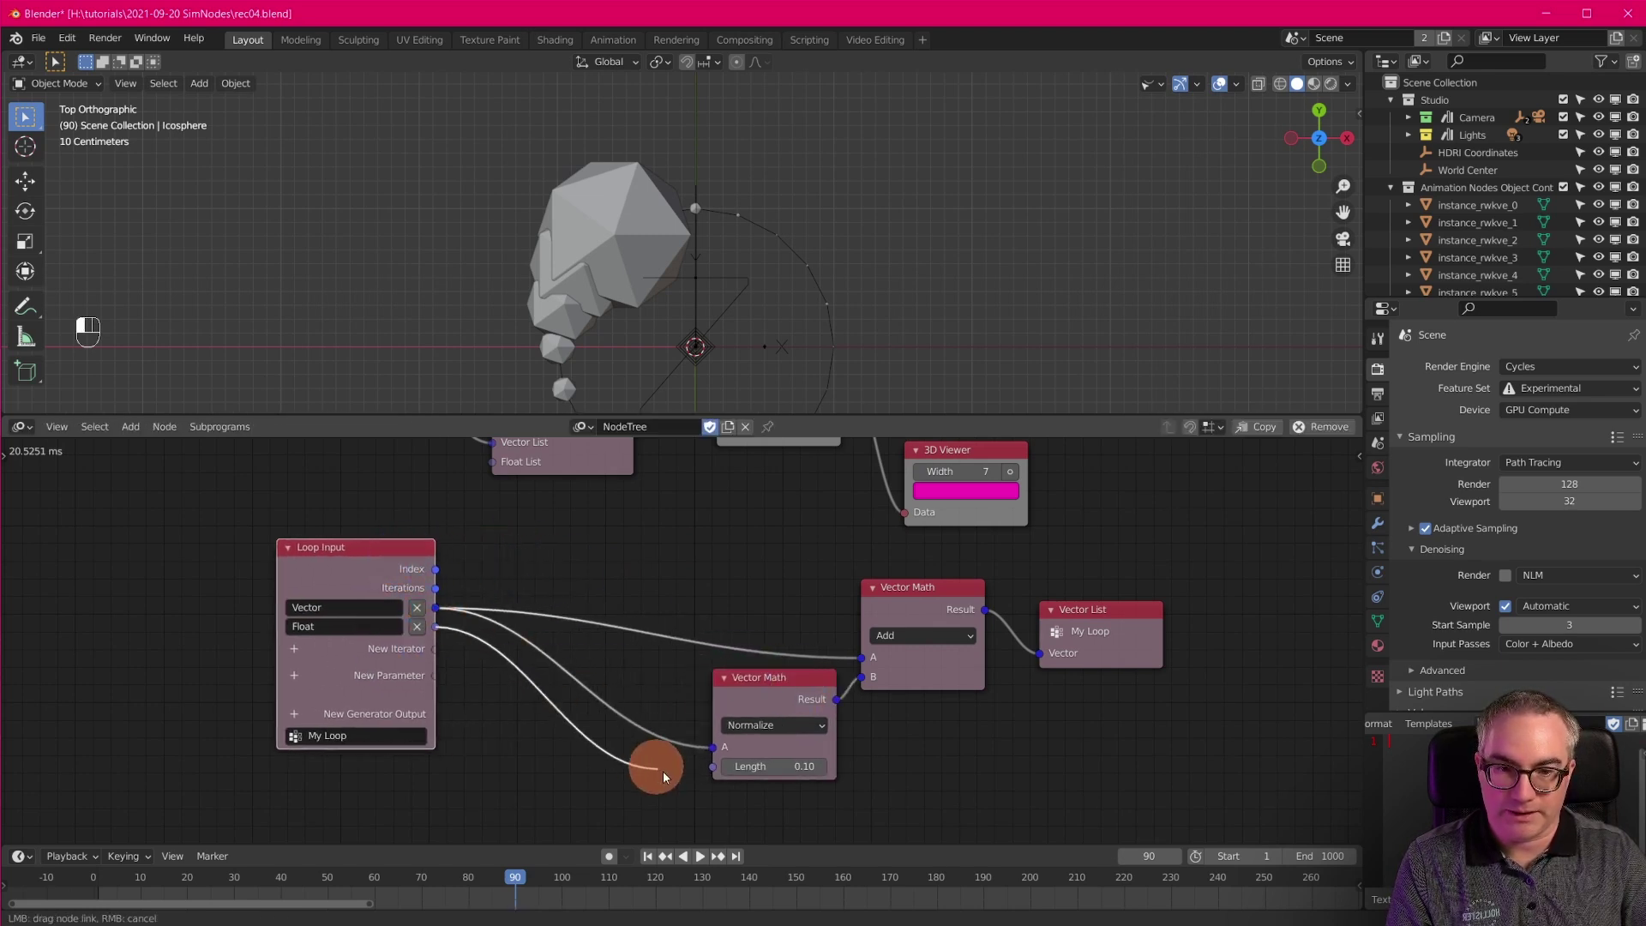
left_click_drag(702, 764, 708, 763)
left_click(775, 683)
Connect the vol output of Get Struct Elements to the Float List input of the My Loop Invoke Subprogram node.
middle_click_drag(801, 590, 860, 450, "shift")
scroll(479, 683, "up", 1)
scroll(523, 638, "down", 2)
middle_click_drag(549, 627, 552, 699)
middle_click_drag(699, 691, 656, 607)
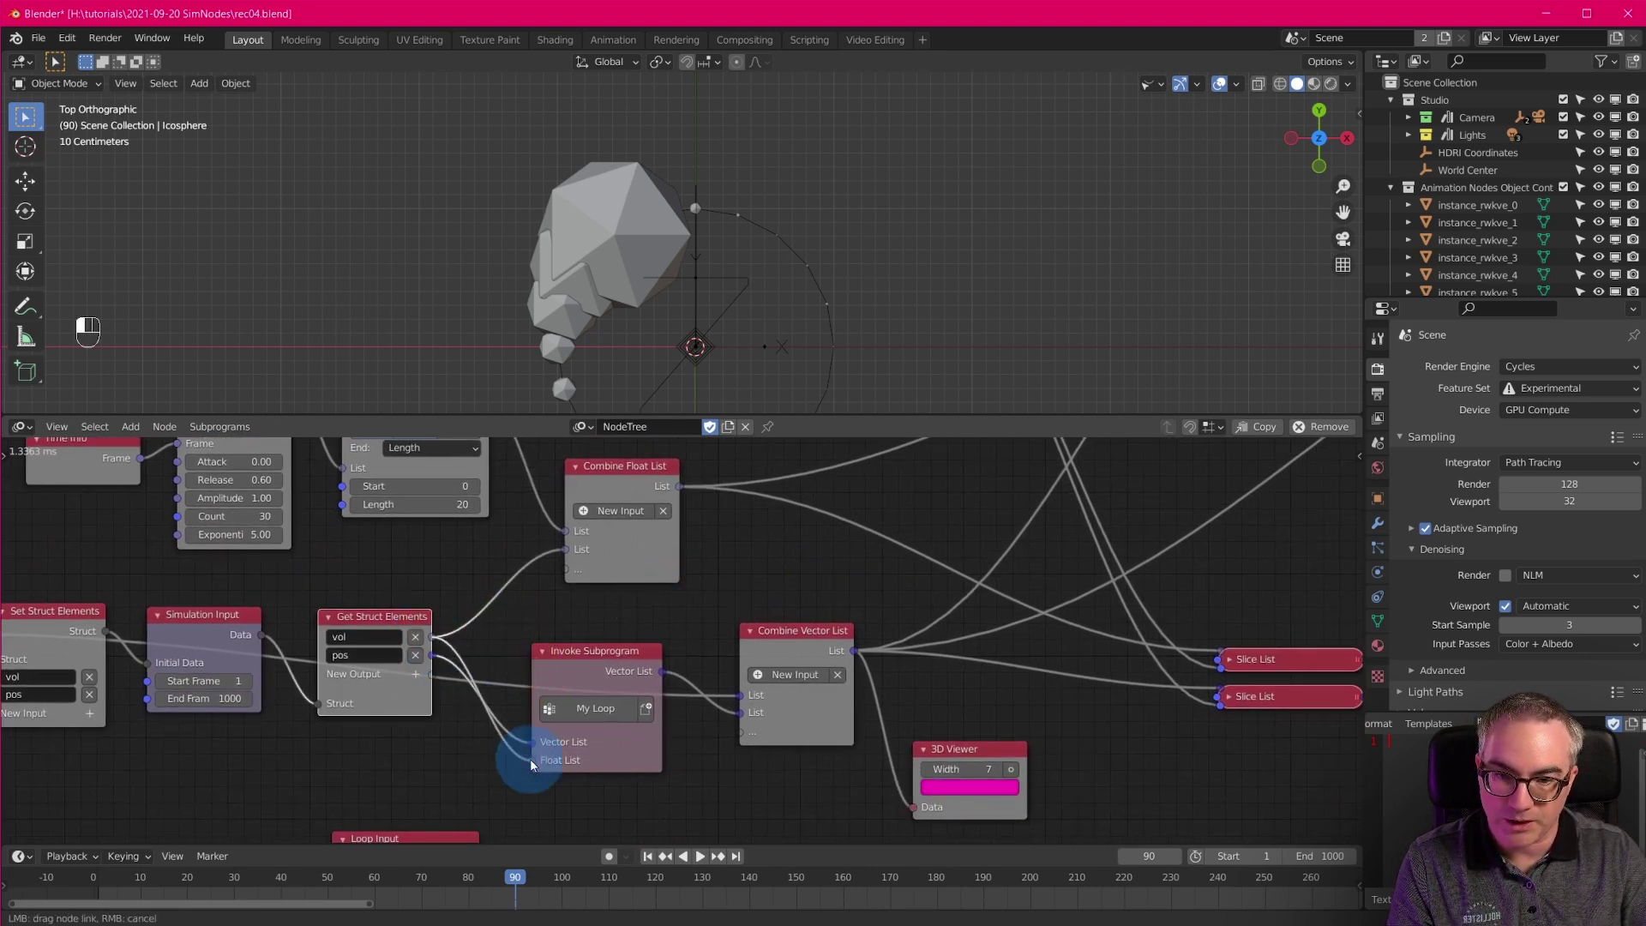
left_click_drag(530, 759, 530, 760)
Save the file and replay the animation from the first frame to check the volume-driven particle speeds.
middle_click_drag(809, 789, 776, 507, "shift")
key("shift+Left")
key("ctrl+s")
key("space")
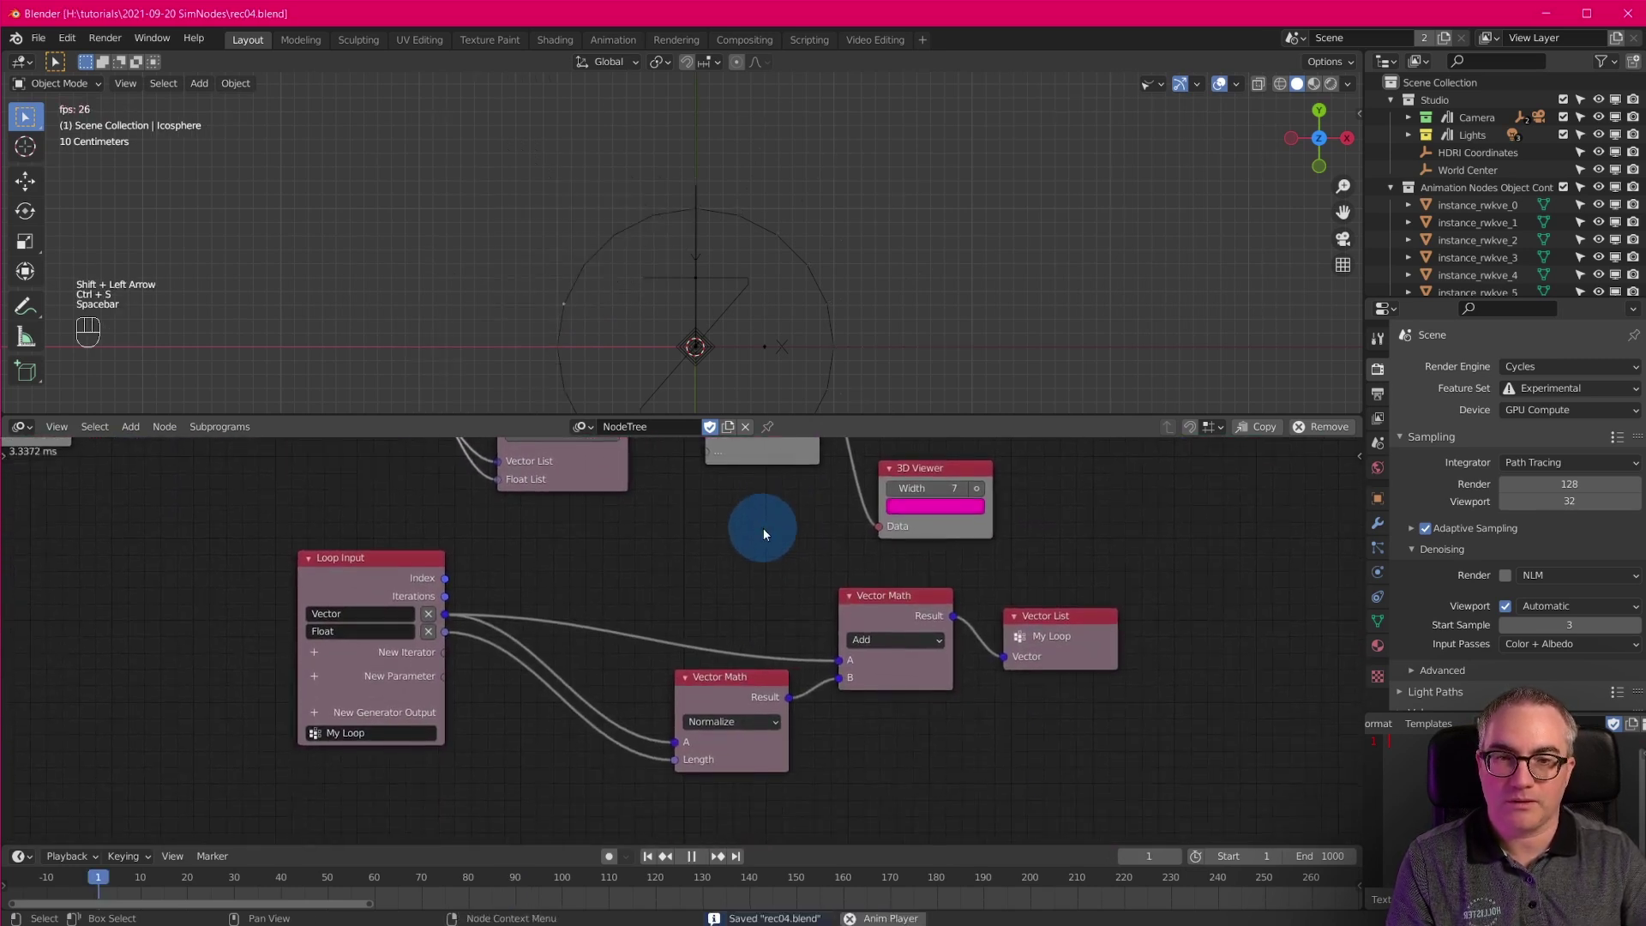
scroll(687, 184, "down", 7)
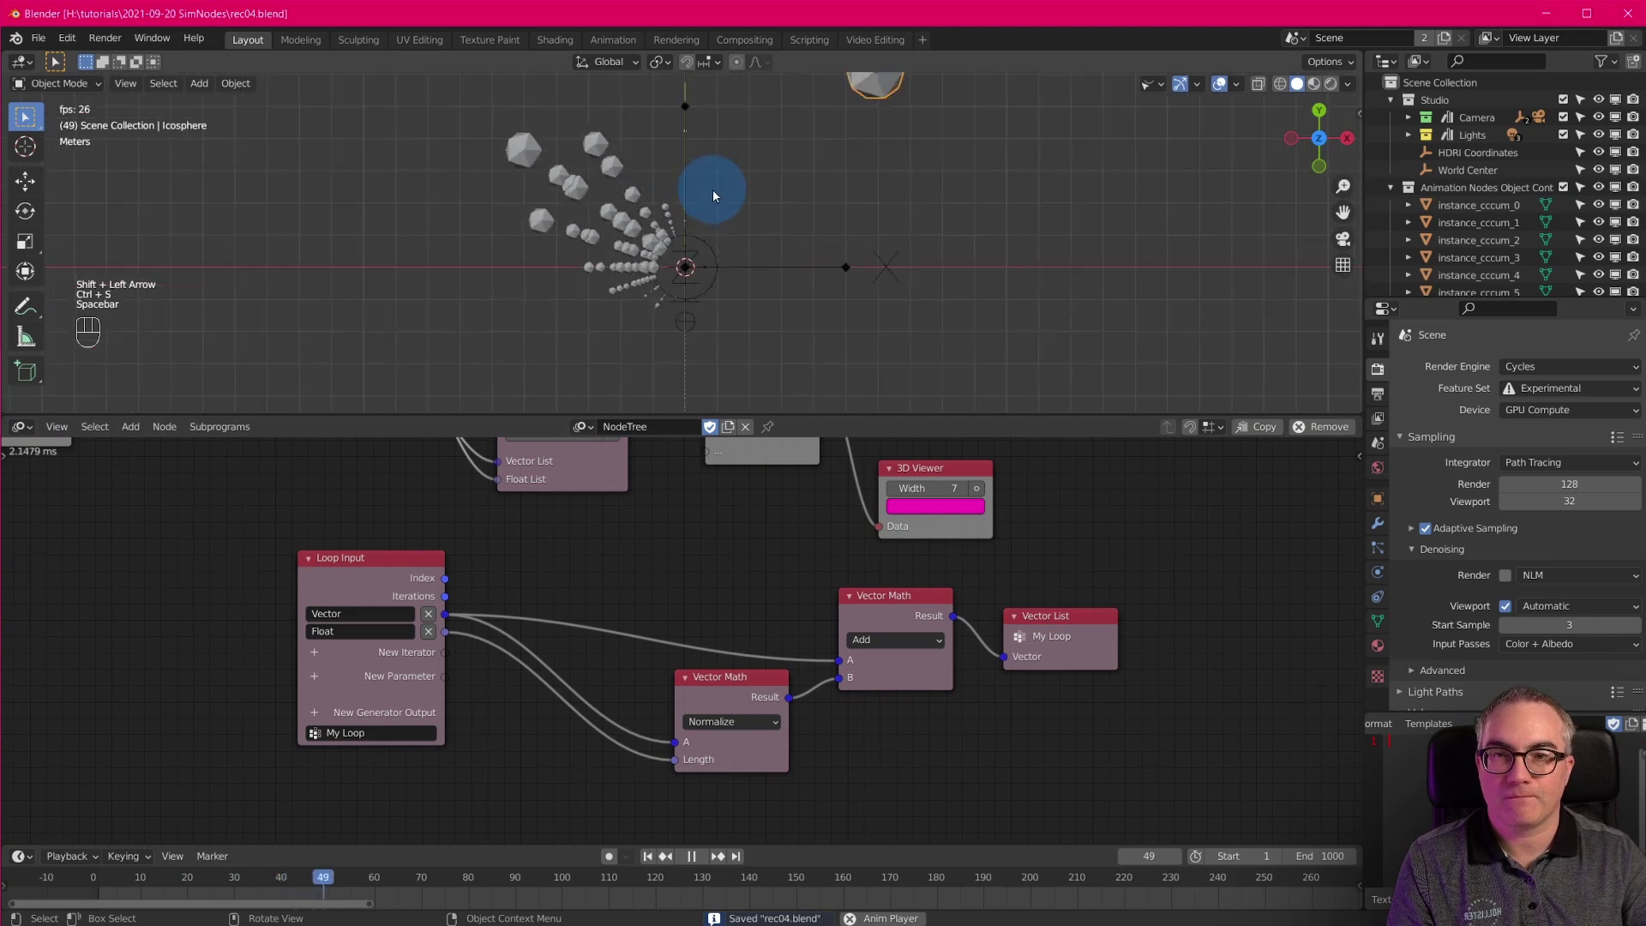
scroll(713, 245, "up", 4)
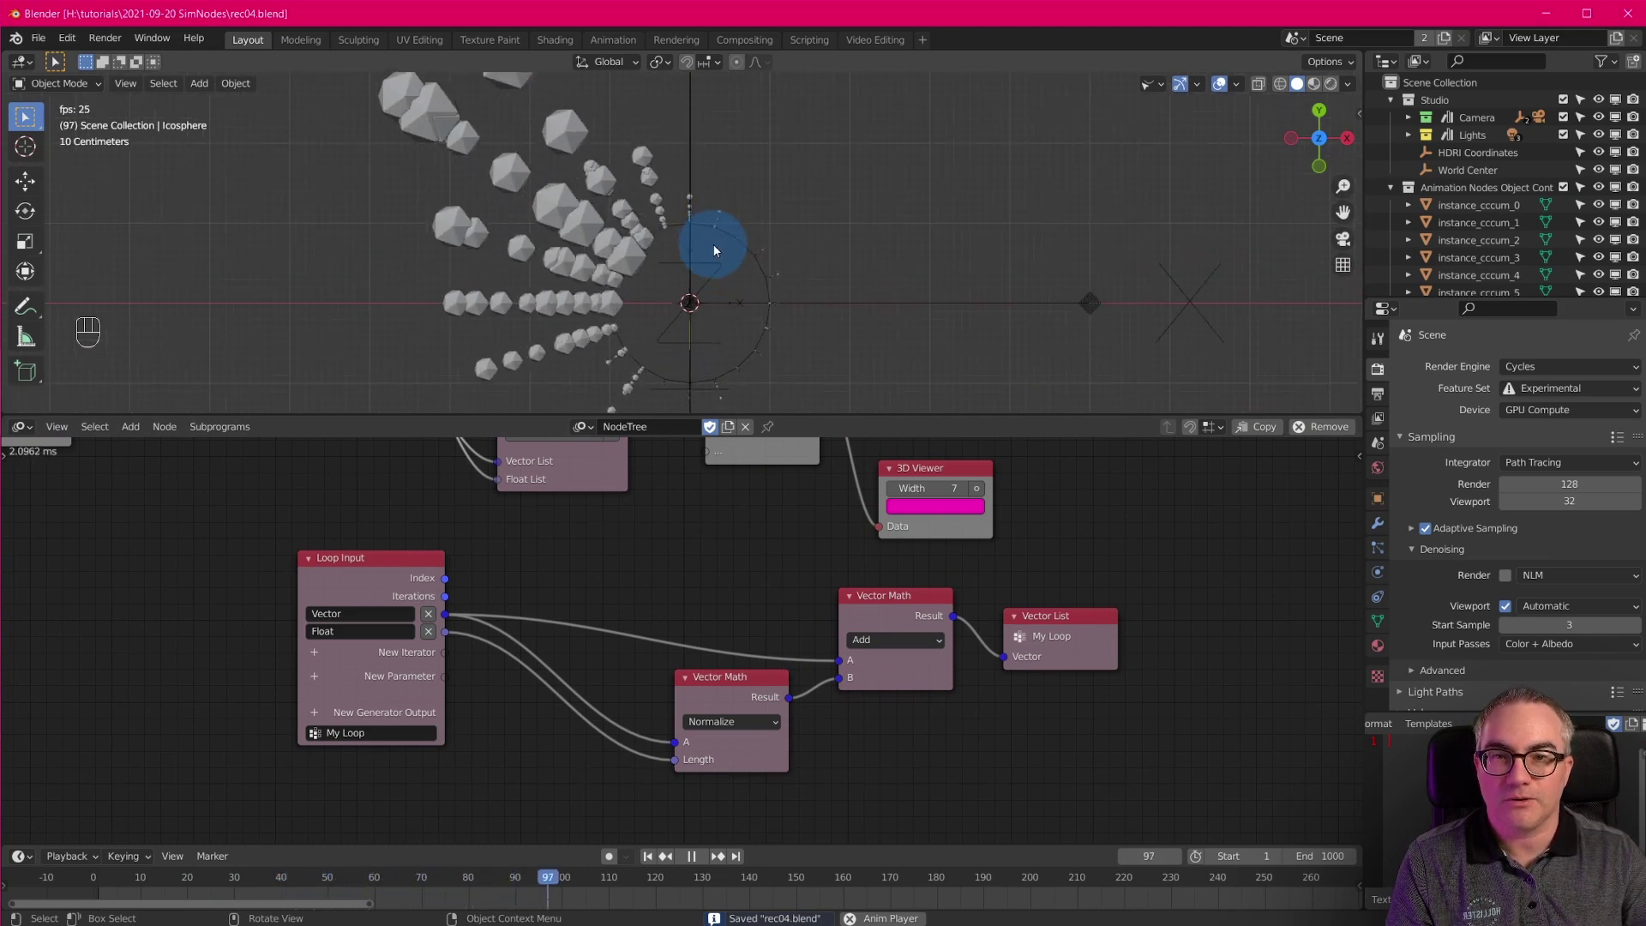
key("space")
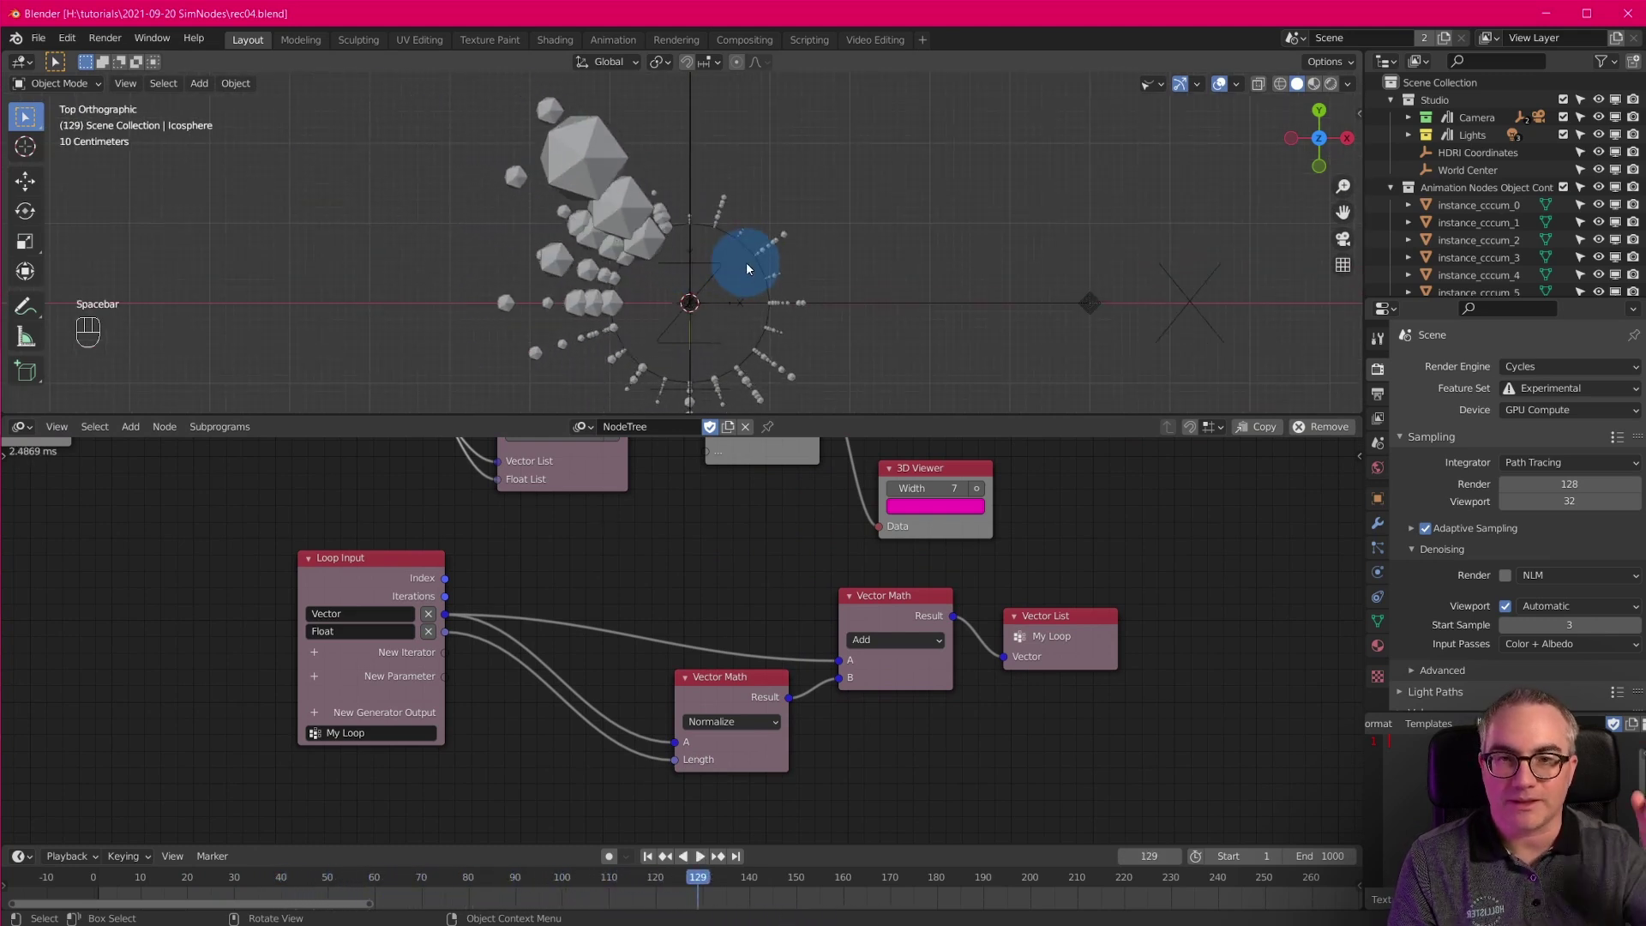
Insert a Multiply Math node between the Loop Input's Float iterator and the Length of the Normalize Vector Math.
middle_click_drag(707, 751, 853, 663, "shift")
scroll(707, 689, "up", 3)
key("shift+a")
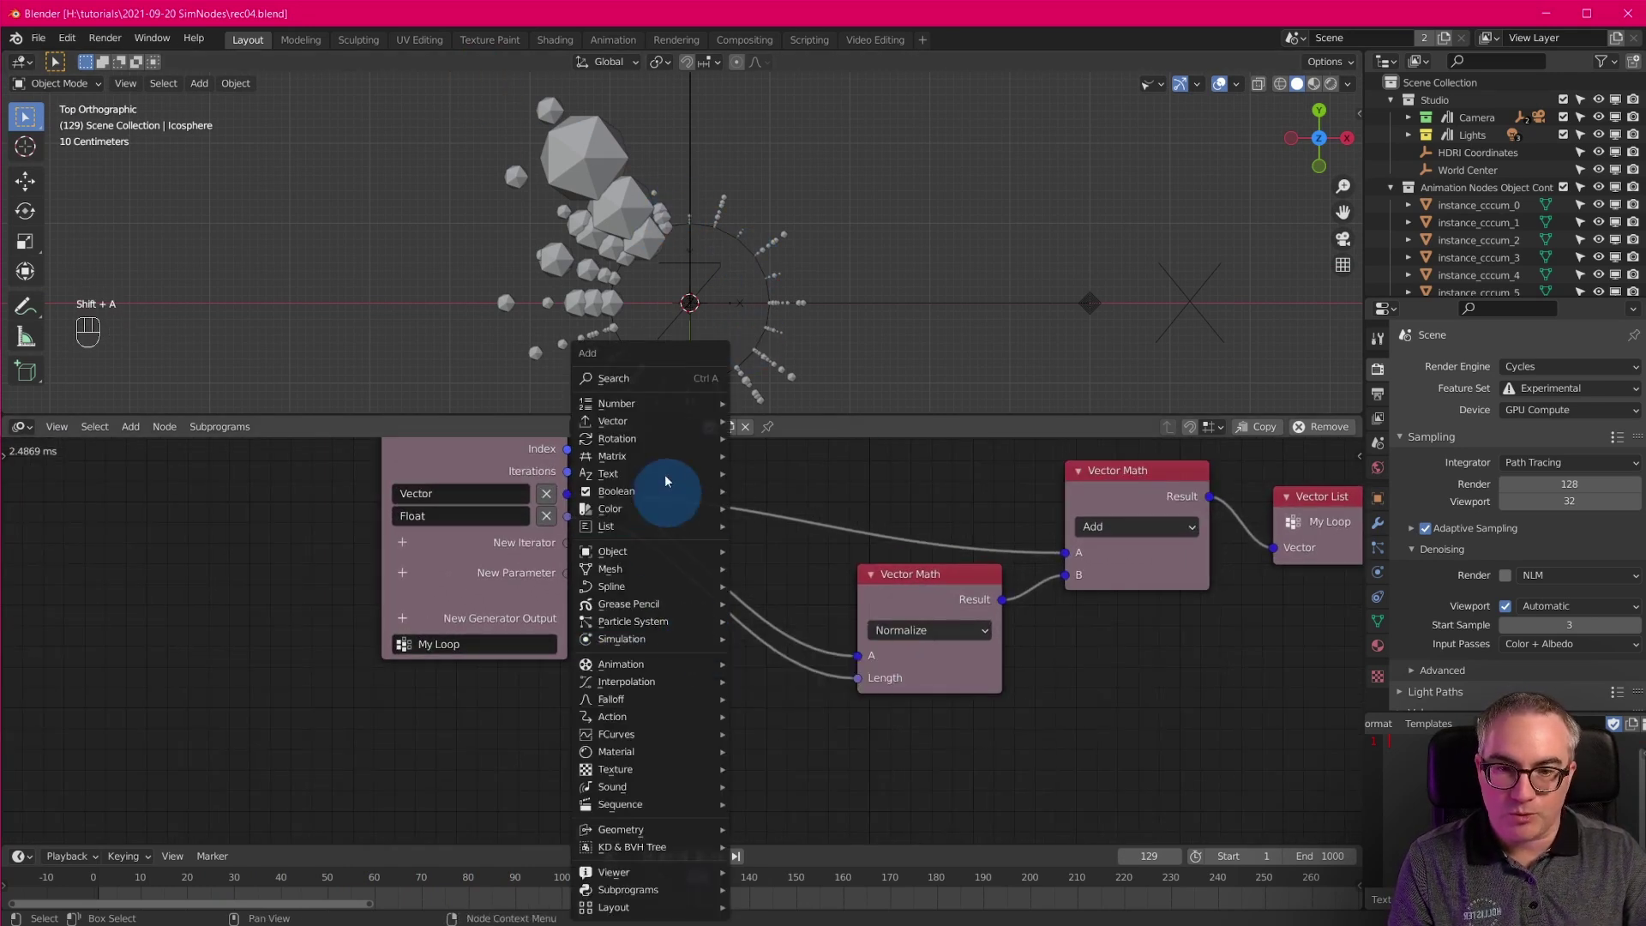
mouse_move(654, 403)
left_click(815, 625)
left_click(622, 648)
Set the Multiply node's B value to 0.5 and replay the animation from the first frame.
left_click(735, 758)
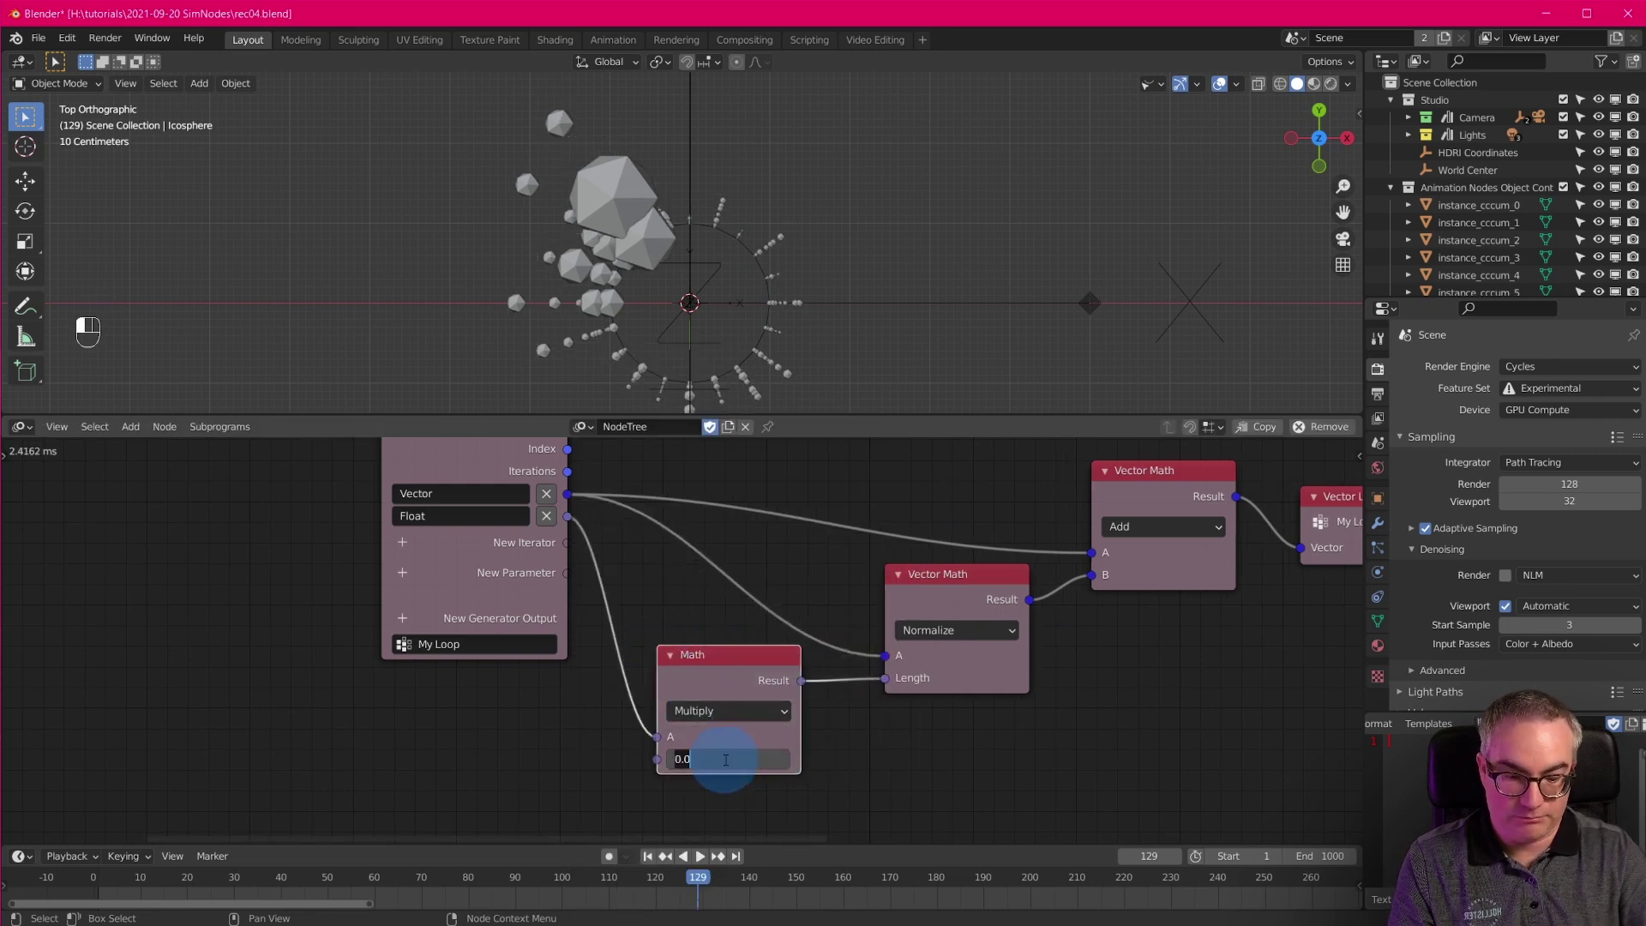
type("0.5")
key("Return")
key("shift+Left")
key("space")
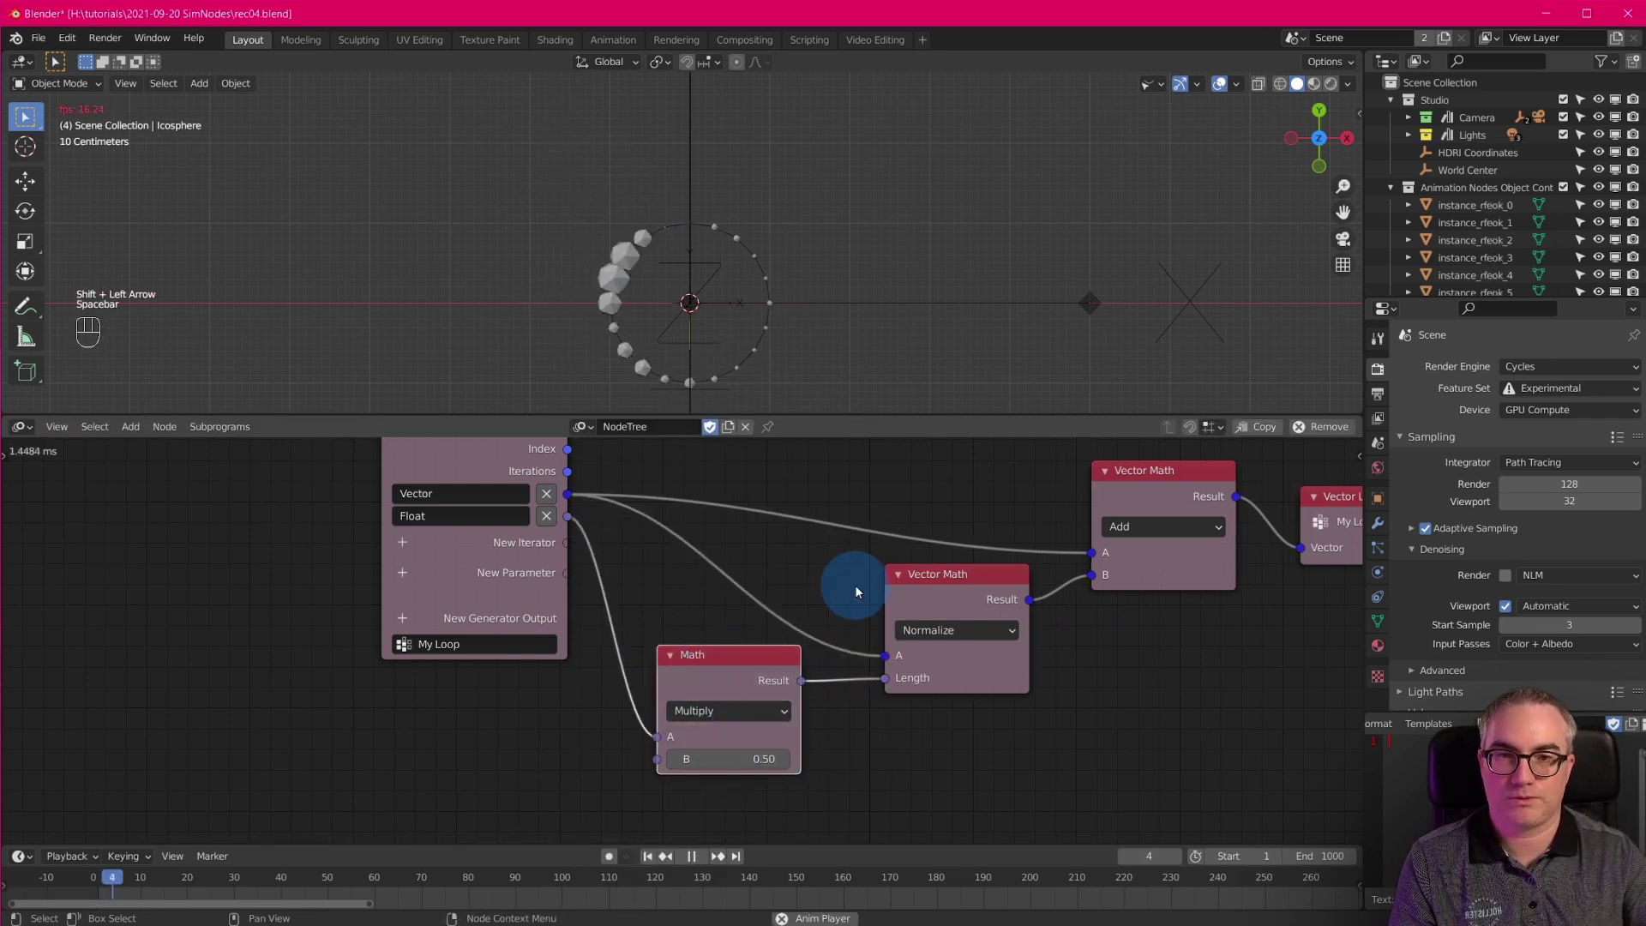
Stop the animation playback and switch the 3D viewport to Material Preview shading.
scroll(607, 240, "up", 4)
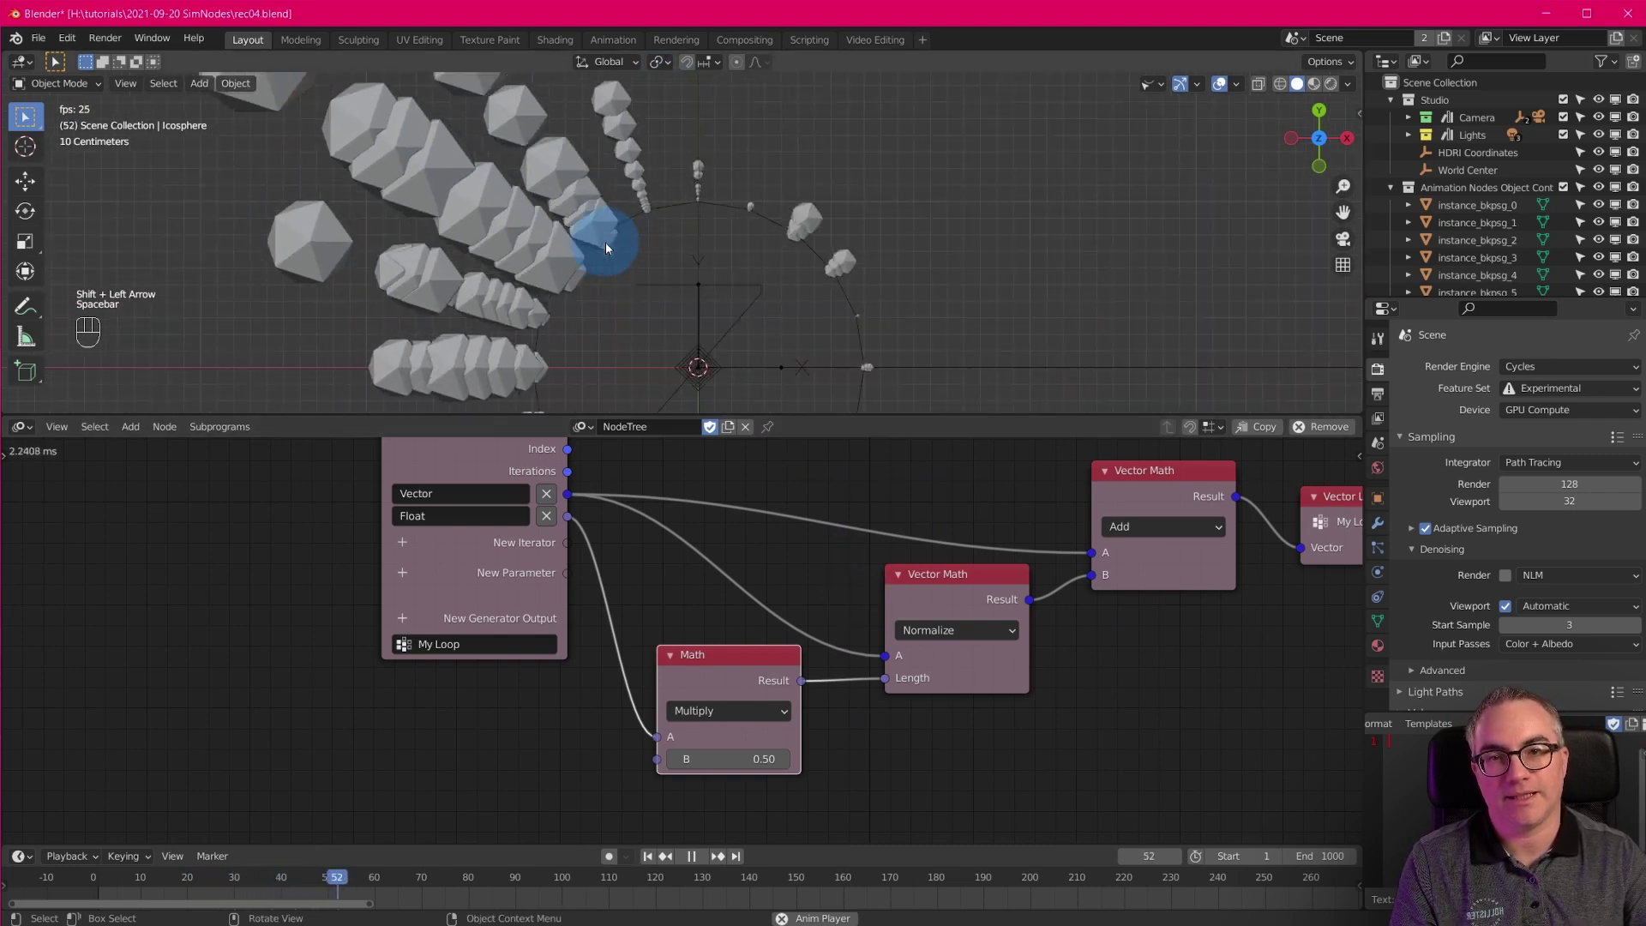
middle_click_drag(606, 251, 800, 348, "shift")
scroll(800, 348, "down", 4)
scroll(816, 340, "down", 1)
scroll(823, 343, "down", 3)
key("space")
middle_click_drag(746, 298, 734, 284, "shift")
left_click(1313, 83)
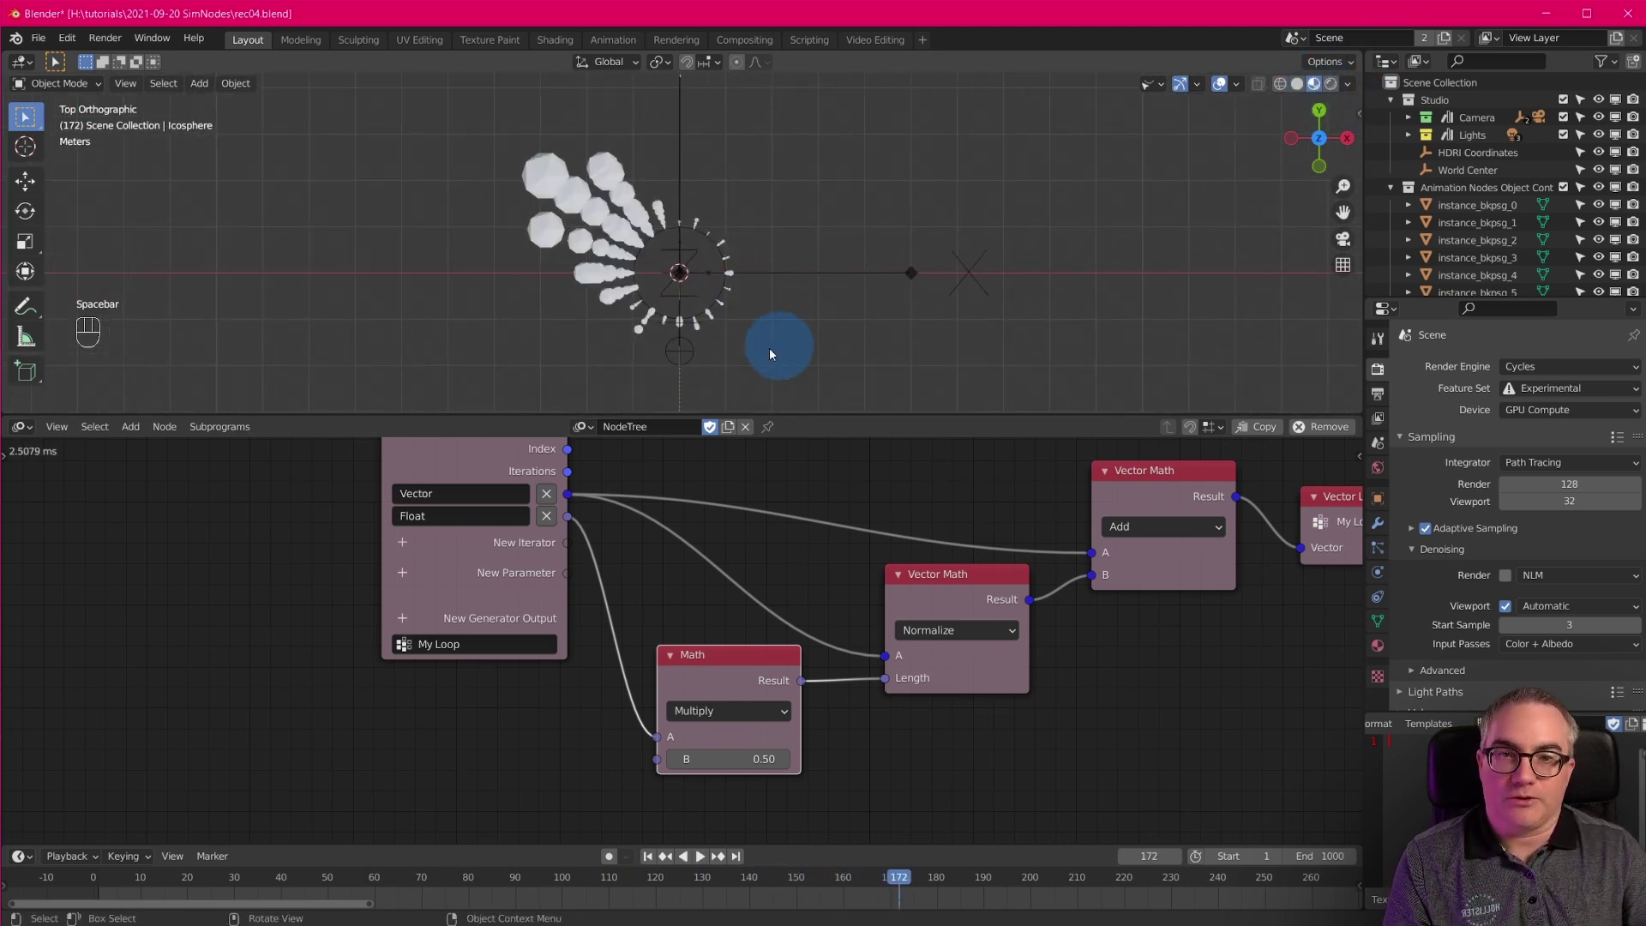
scroll(785, 343, "up", 3)
scroll(943, 652, "down", 5)
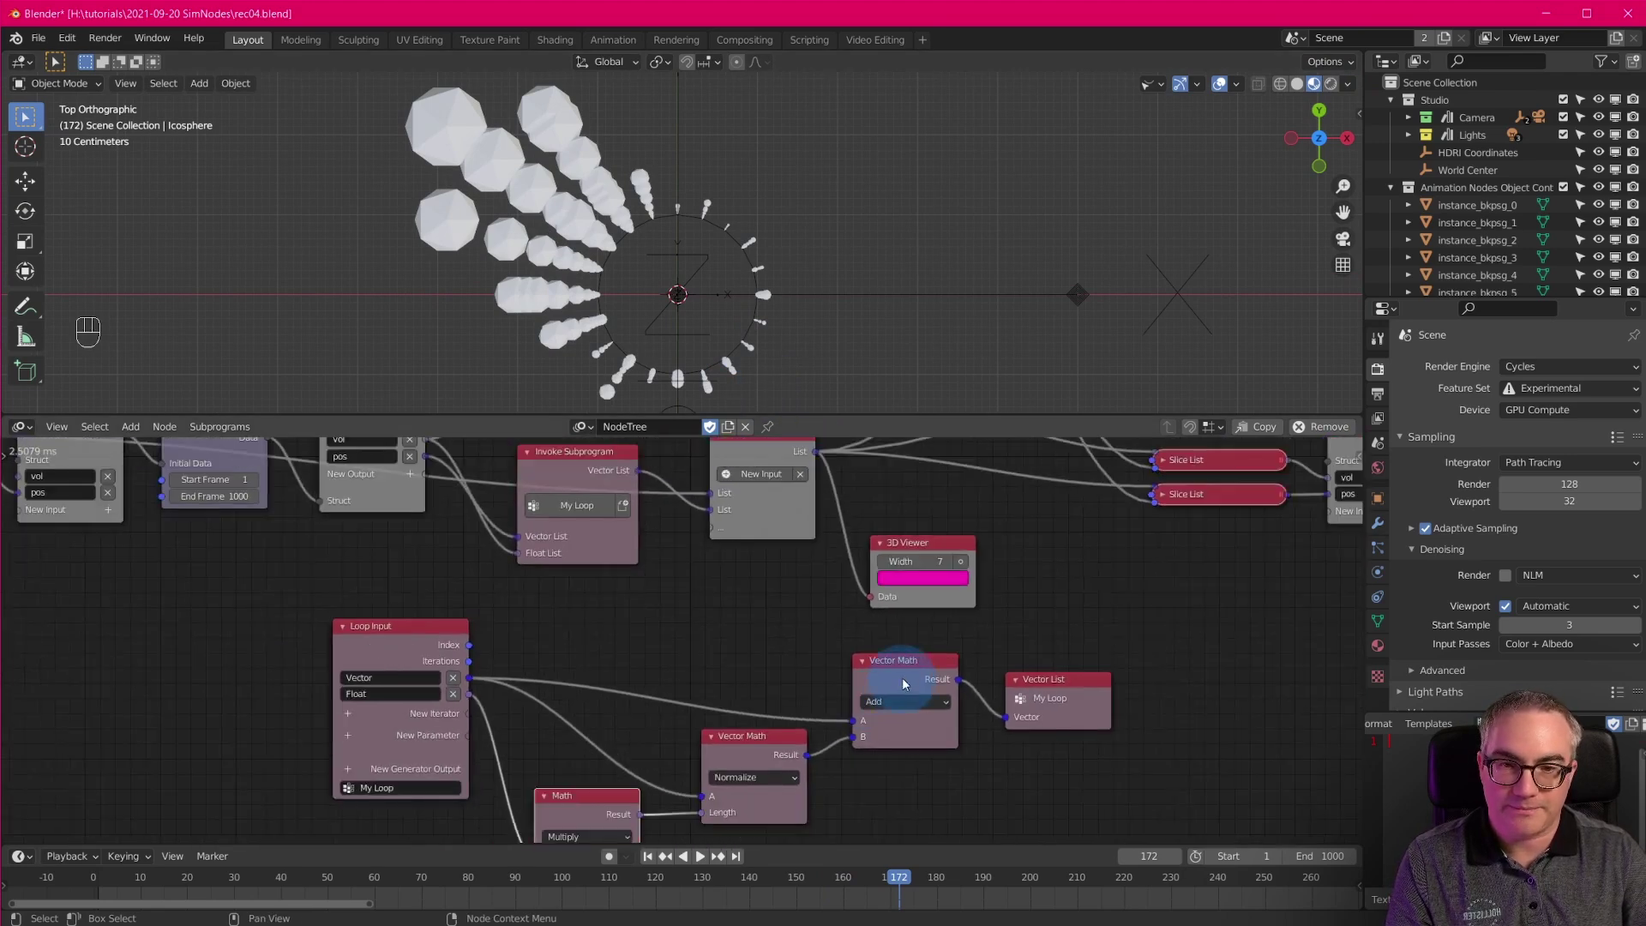
Find the Object Transforms Output node in the node tree and save the file.
middle_click_drag(927, 589, 625, 783)
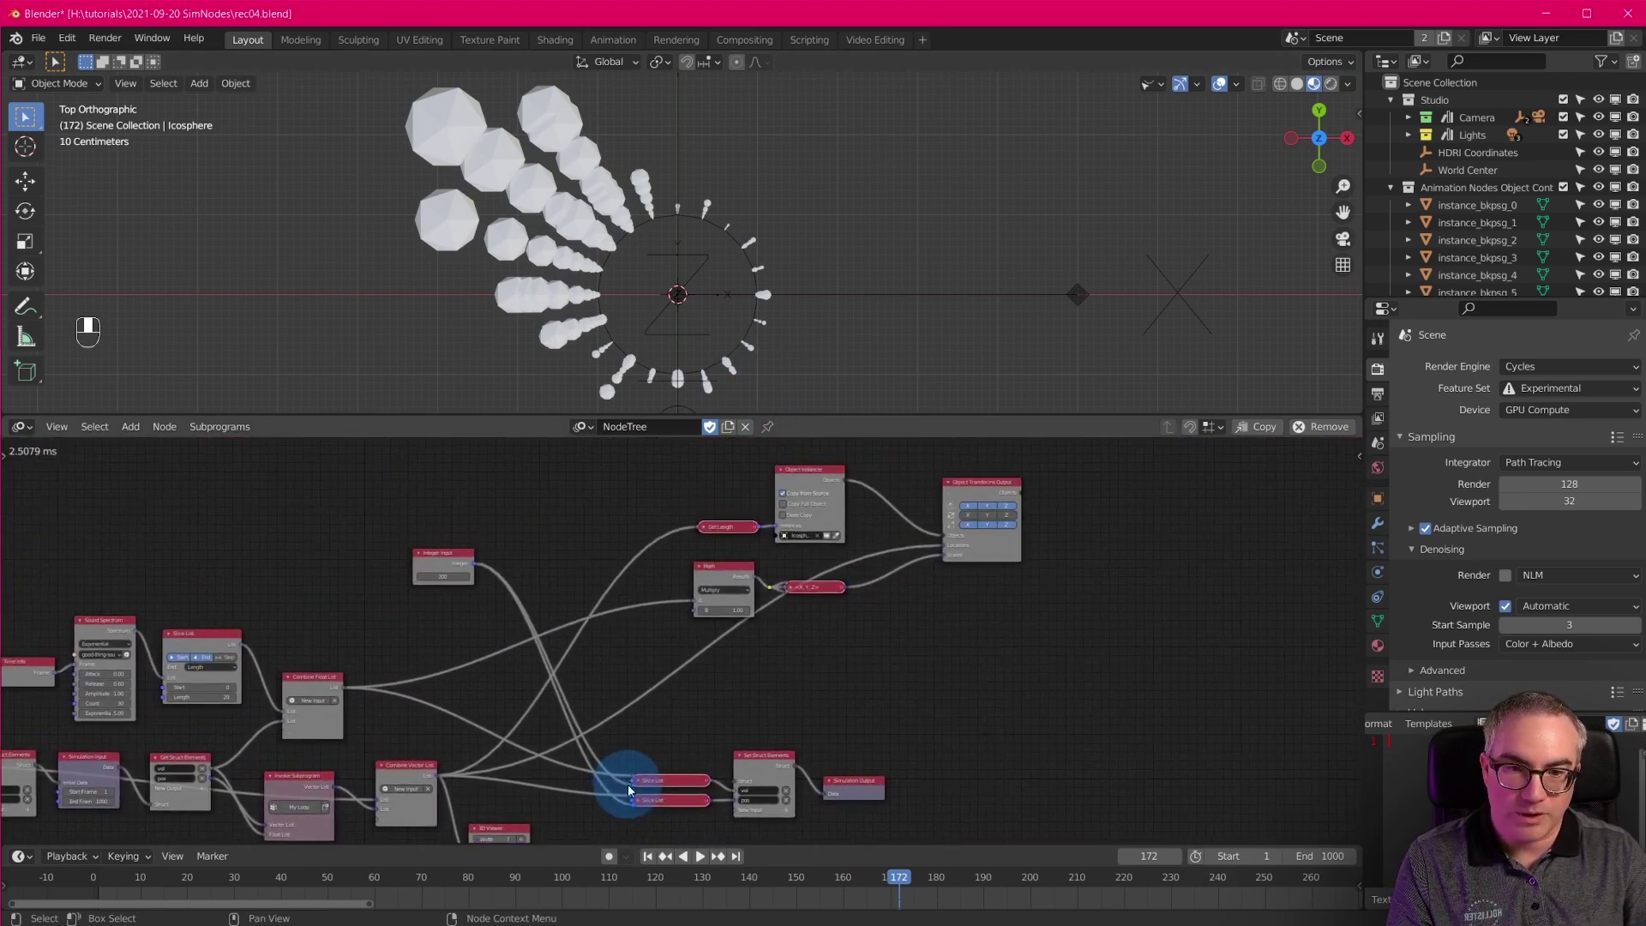
middle_click_drag(985, 647, 718, 739)
scroll(851, 754, "up", 5)
scroll(725, 686, "down", 1)
scroll(831, 657, "up", 1)
scroll(835, 660, "up", 1)
middle_click_drag(929, 669, 954, 638)
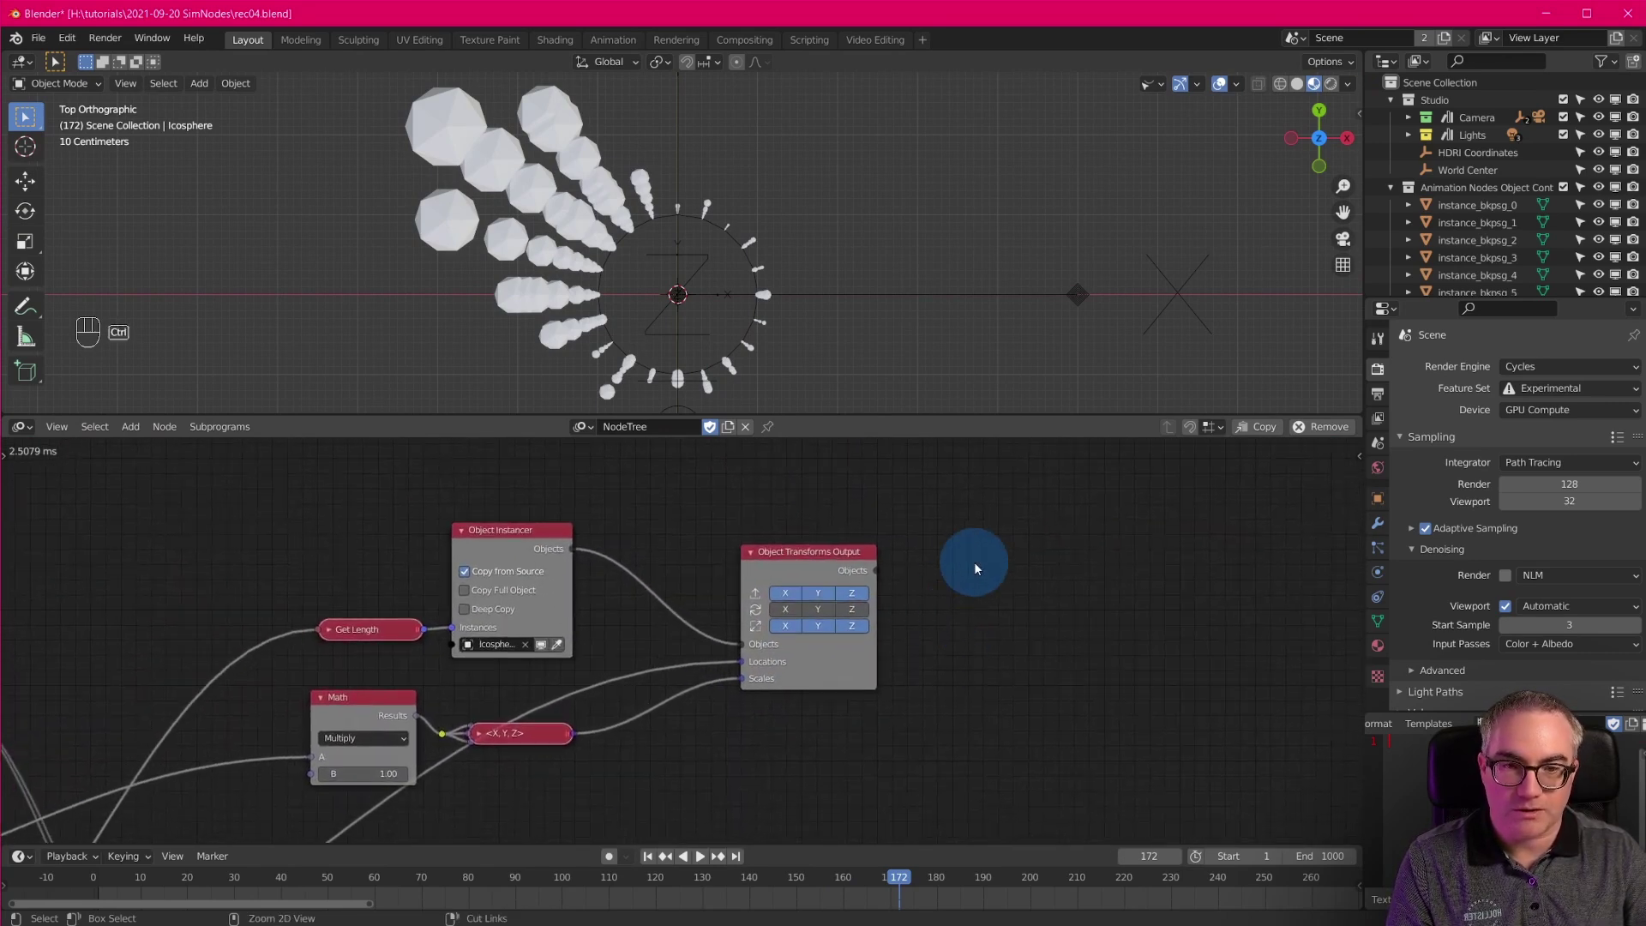
key("ctrl+s")
scroll(952, 631, "up", 4)
middle_click_drag(1091, 636, 933, 645)
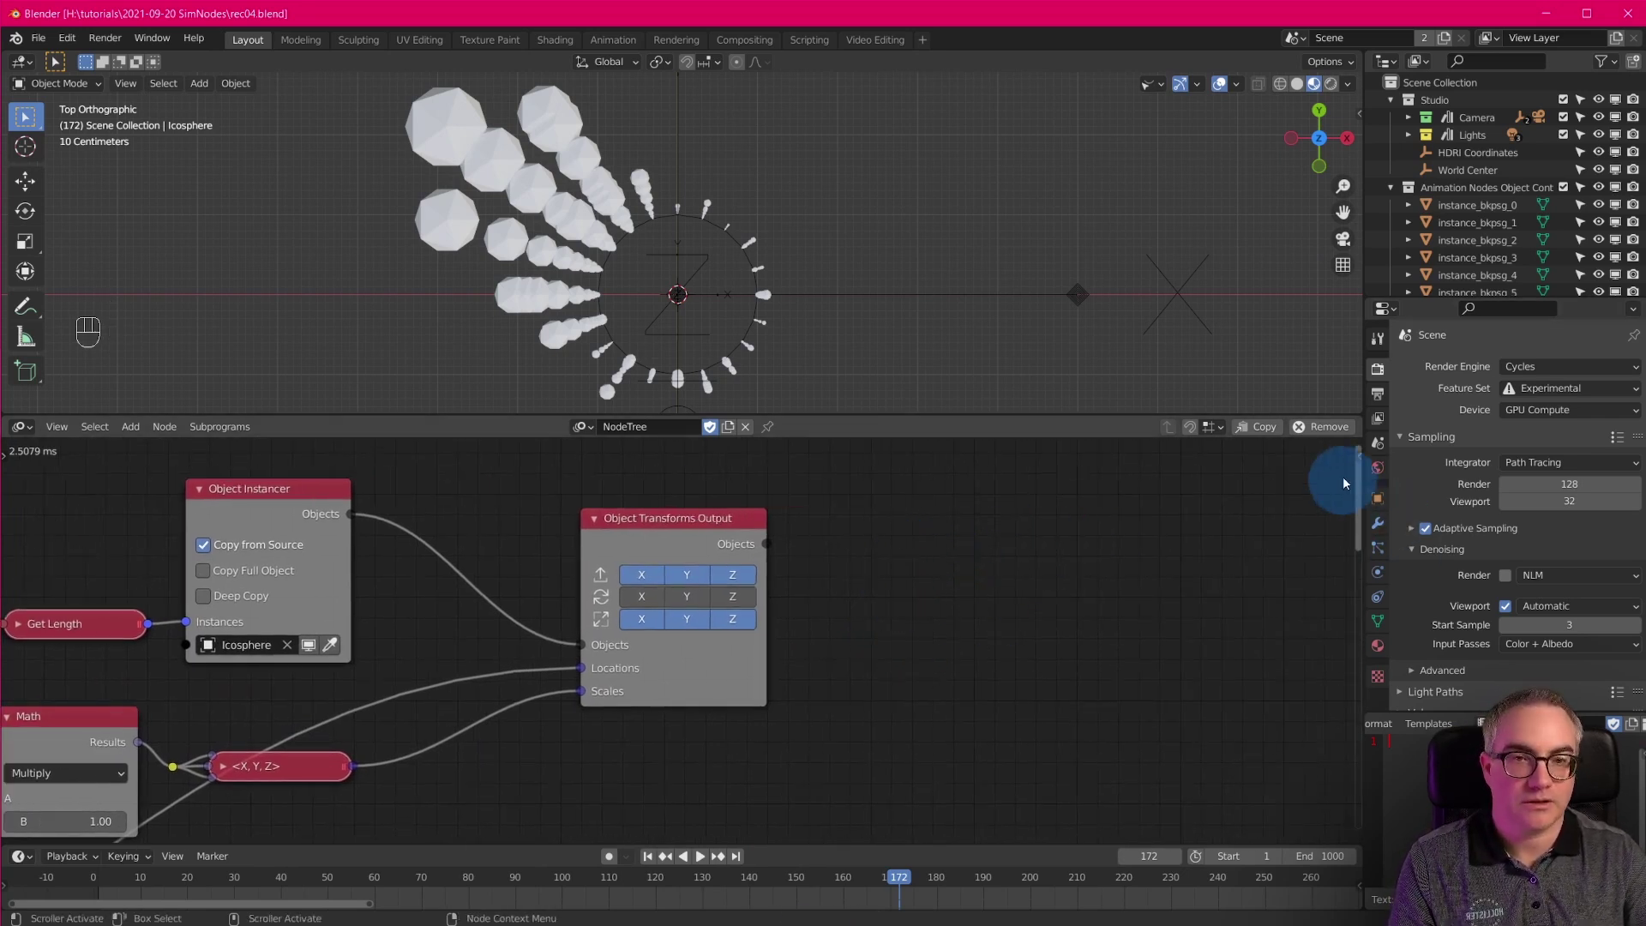
Select the source icosphere and add a vertex color layer to its mesh.
scroll(701, 260, "down", 8)
scroll(791, 223, "up", 3)
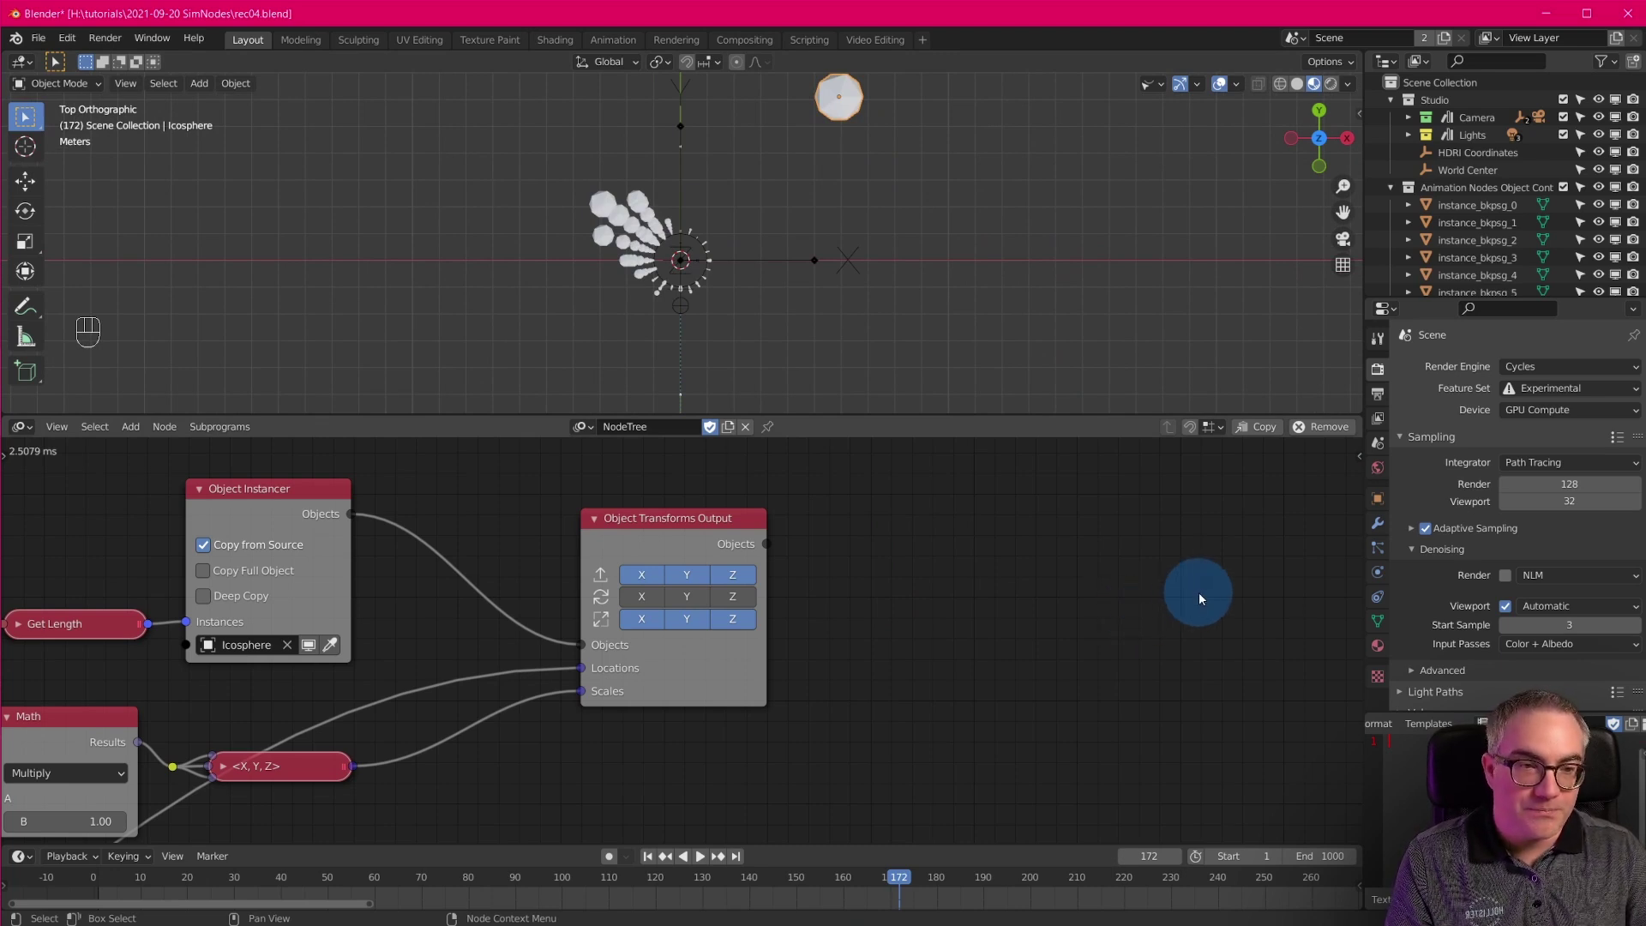
left_click(1378, 621)
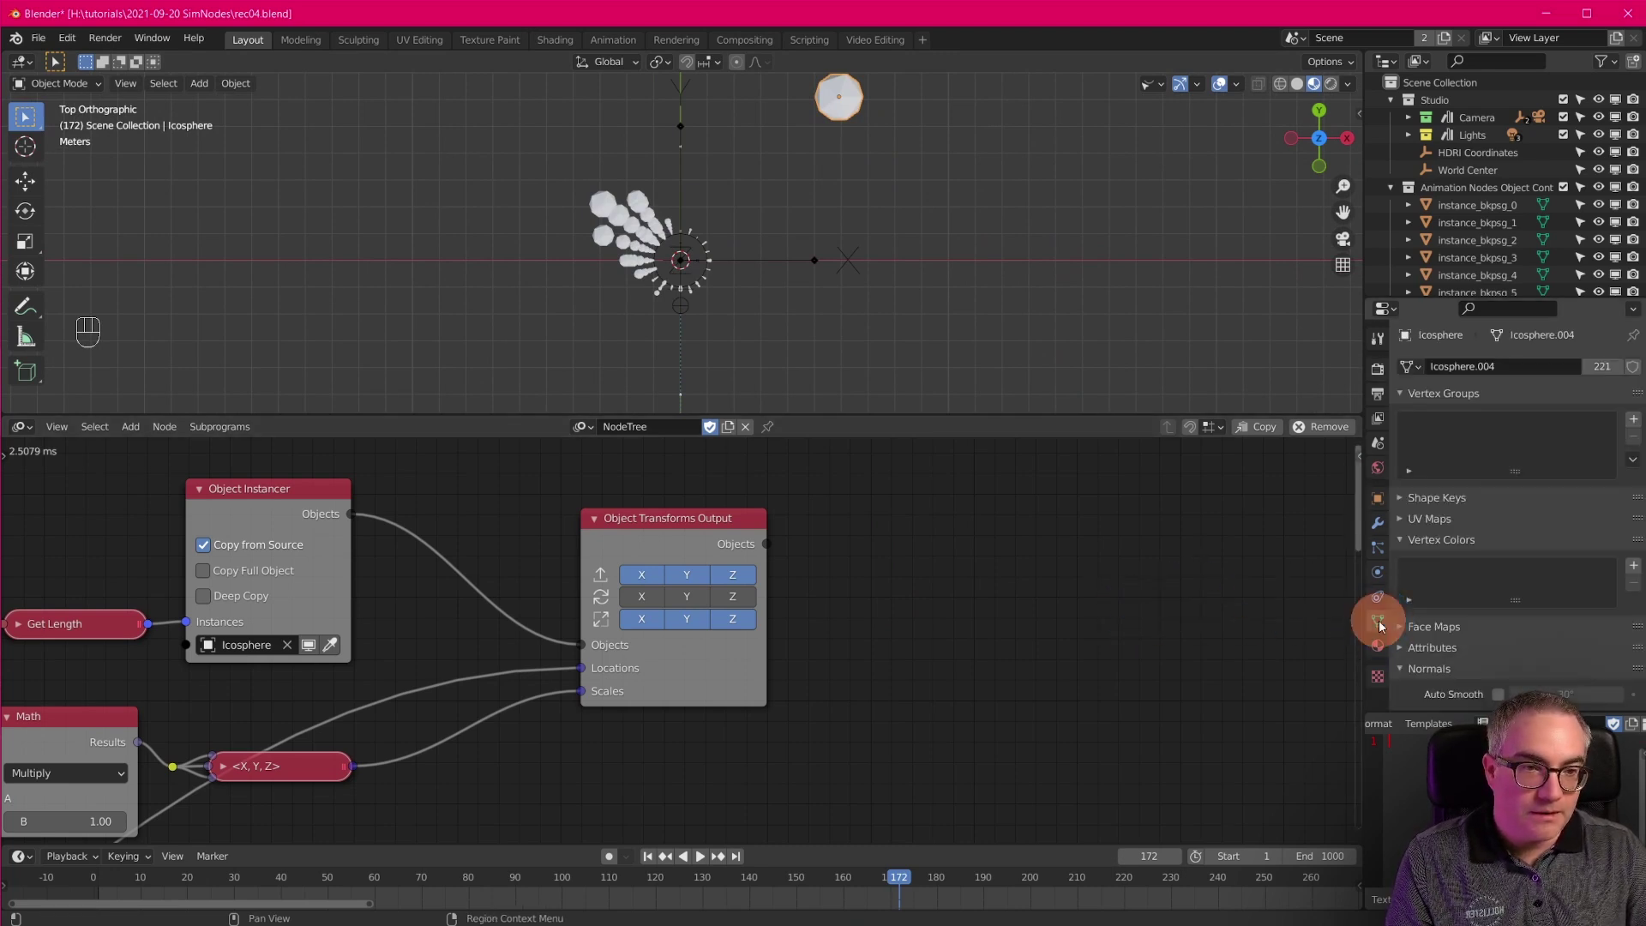
left_click(1633, 565)
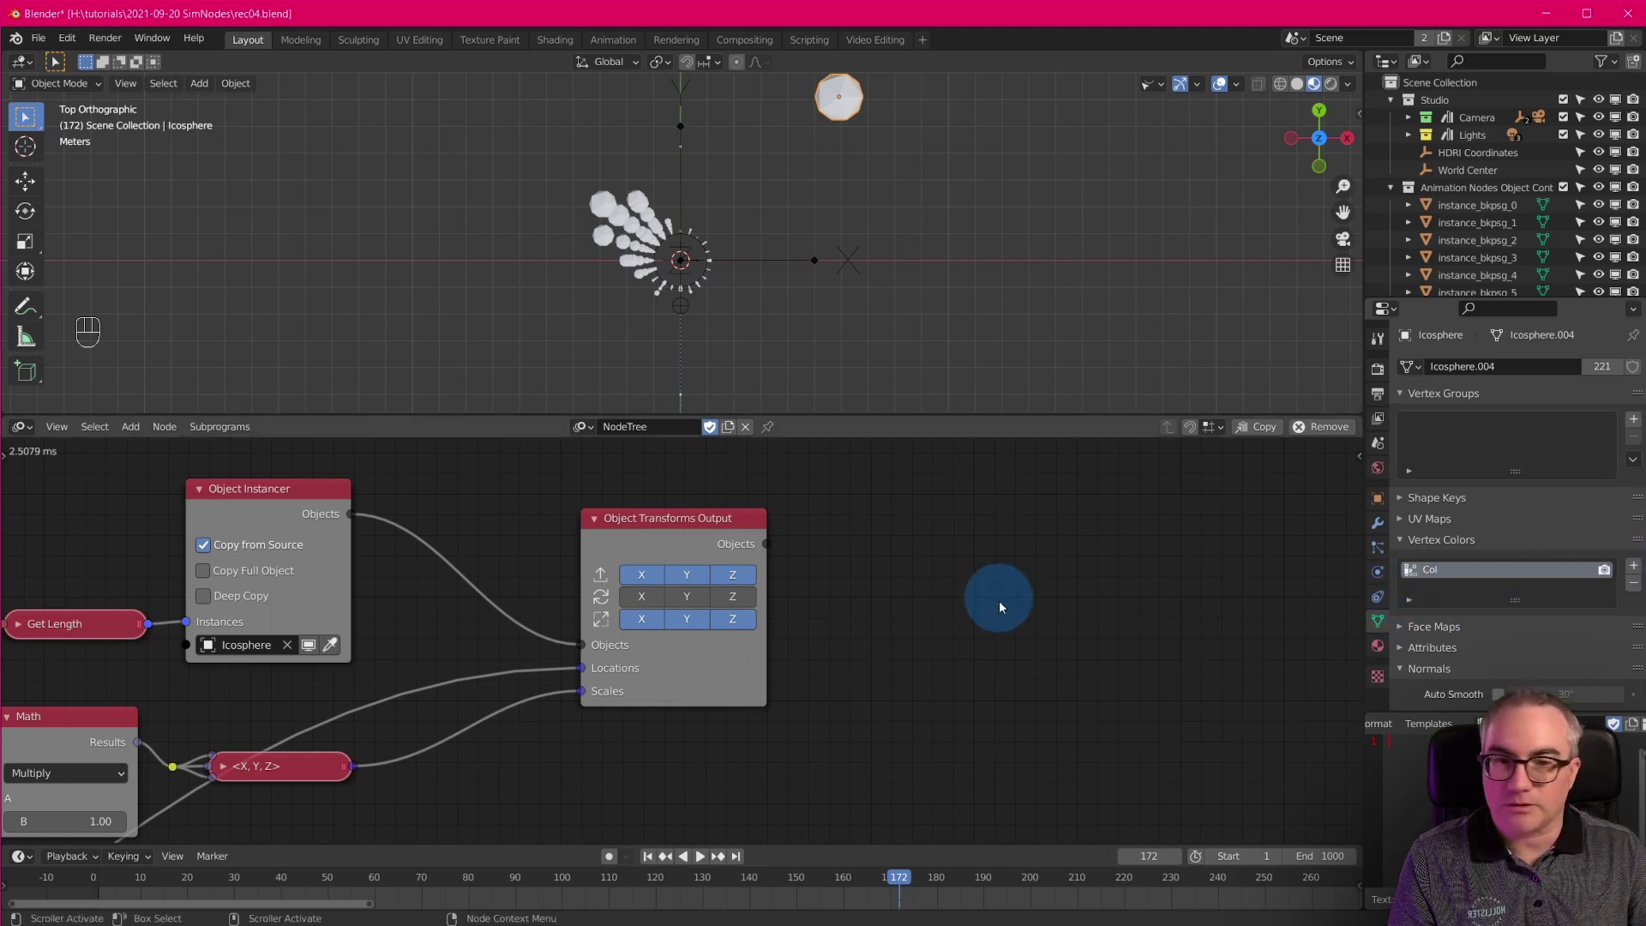
Add a Set Vertex Color node beside the Object Transforms Output node.
key("shift+a")
mouse_move(1042, 553)
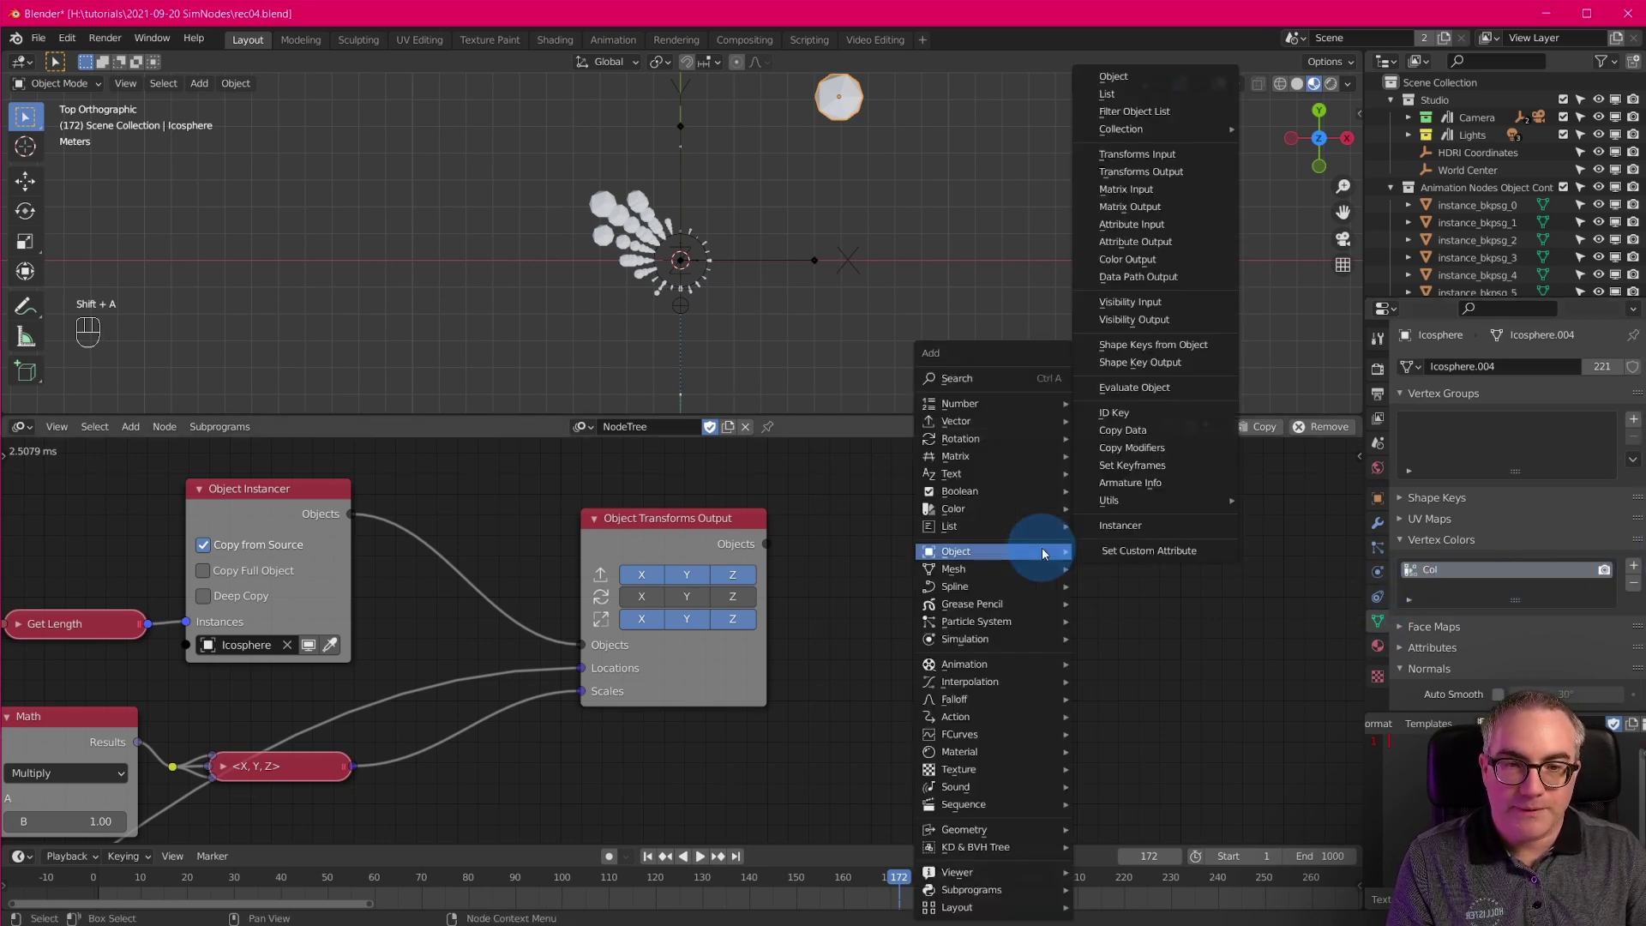
left_click(1012, 378)
type("set vert")
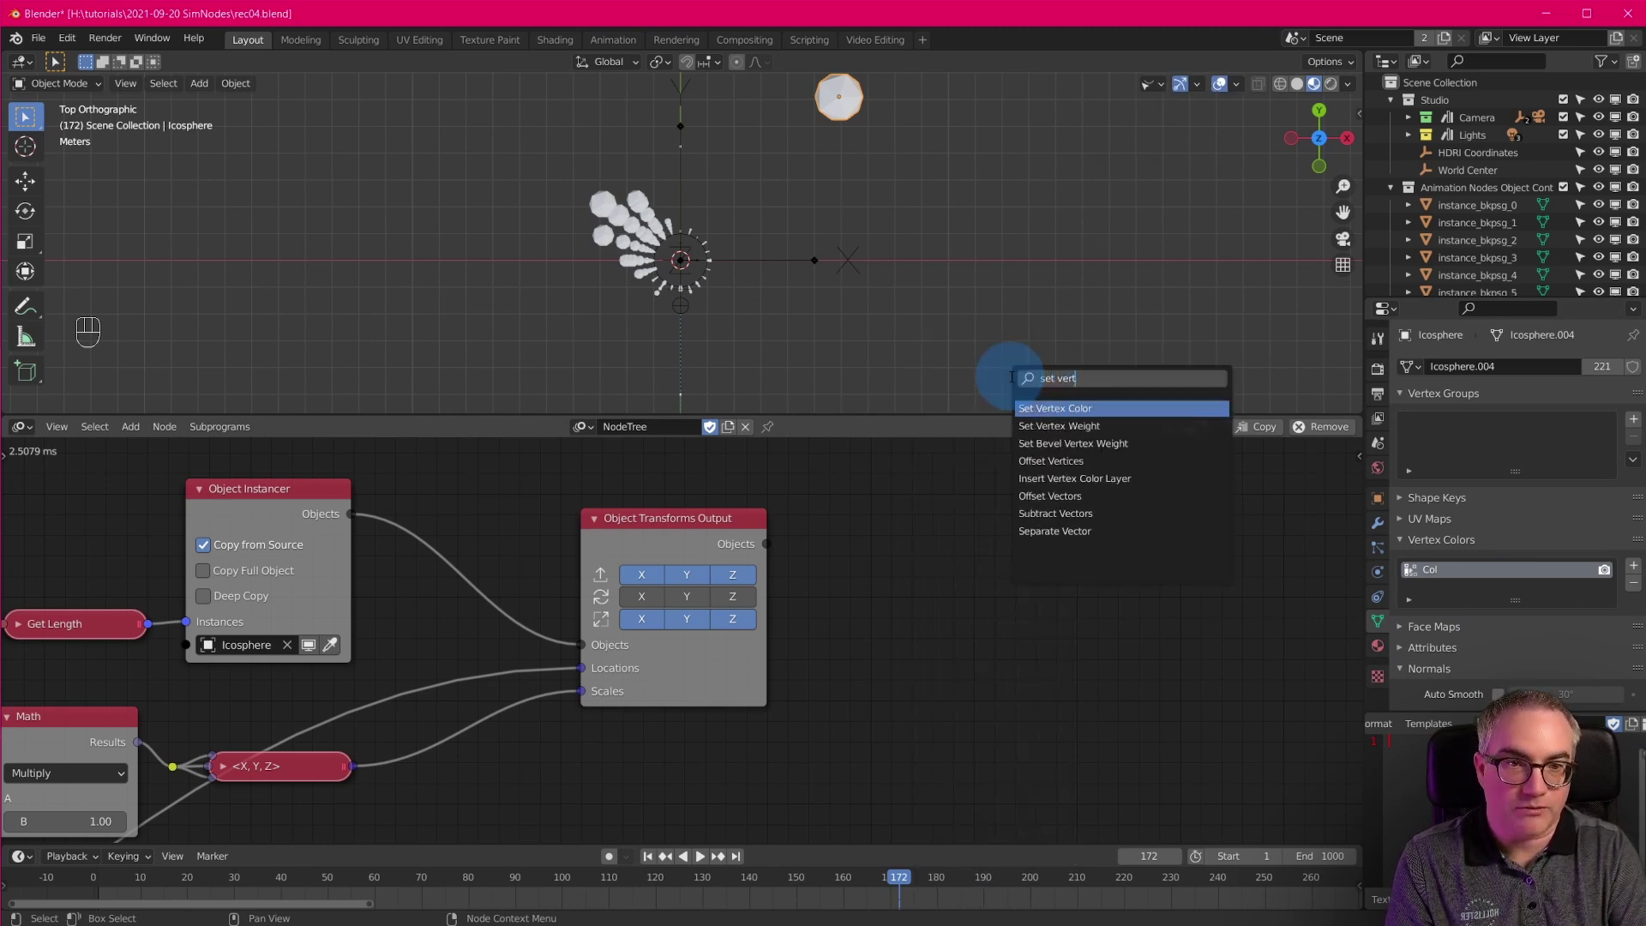
left_click(1096, 409)
left_click(1000, 397)
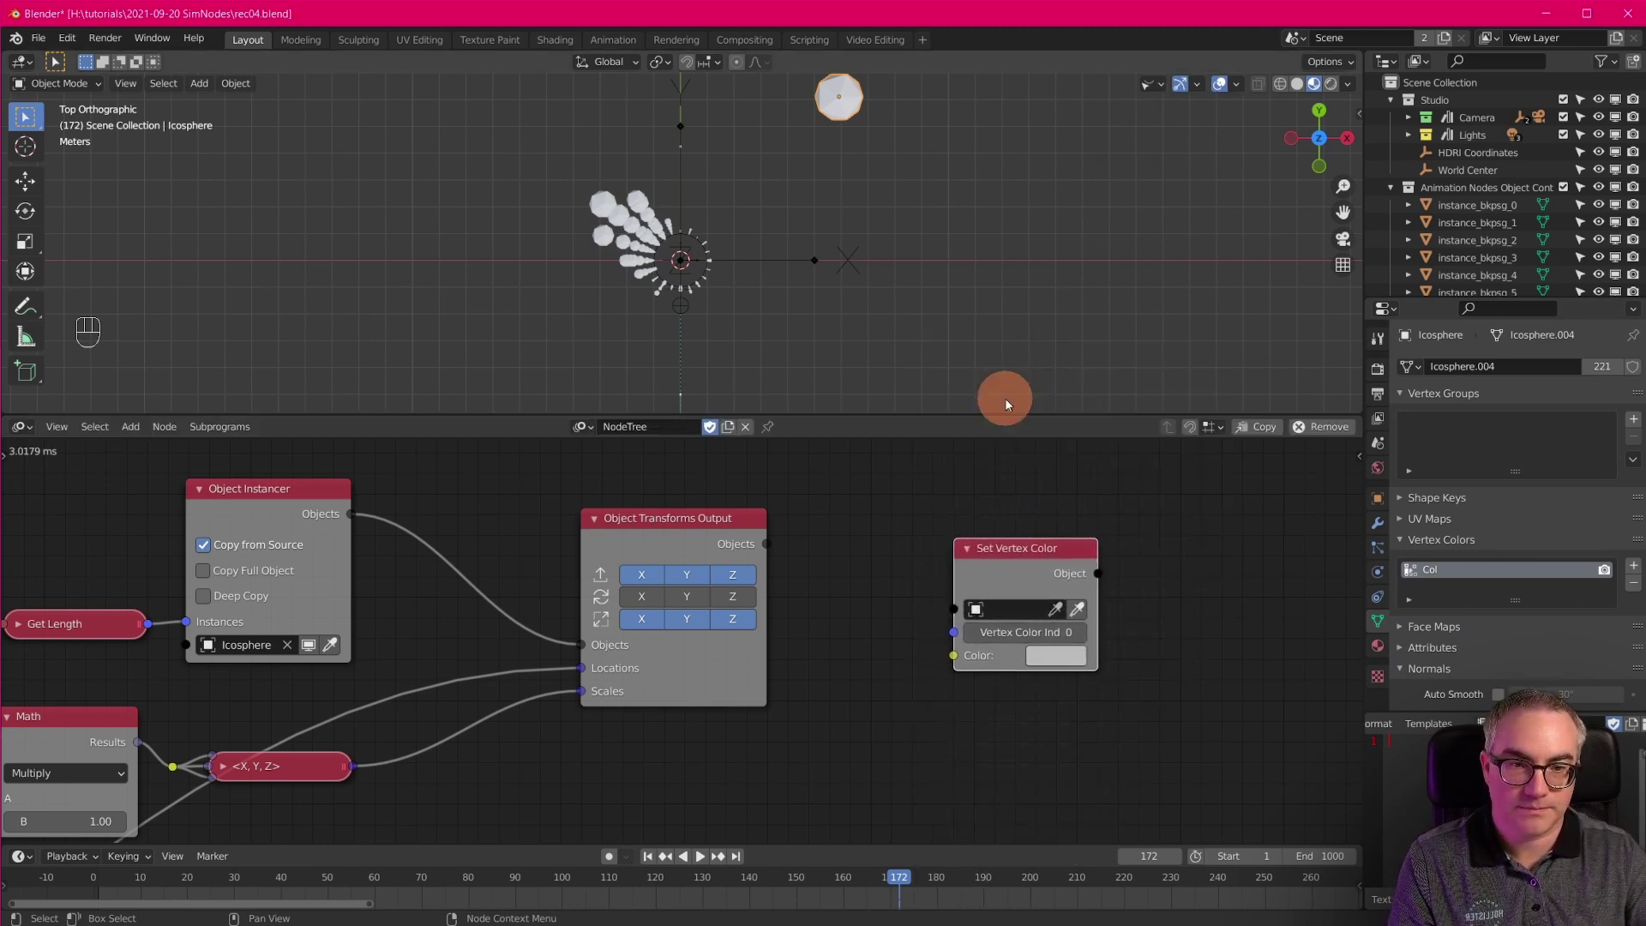
left_click_drag(955, 610, 780, 553)
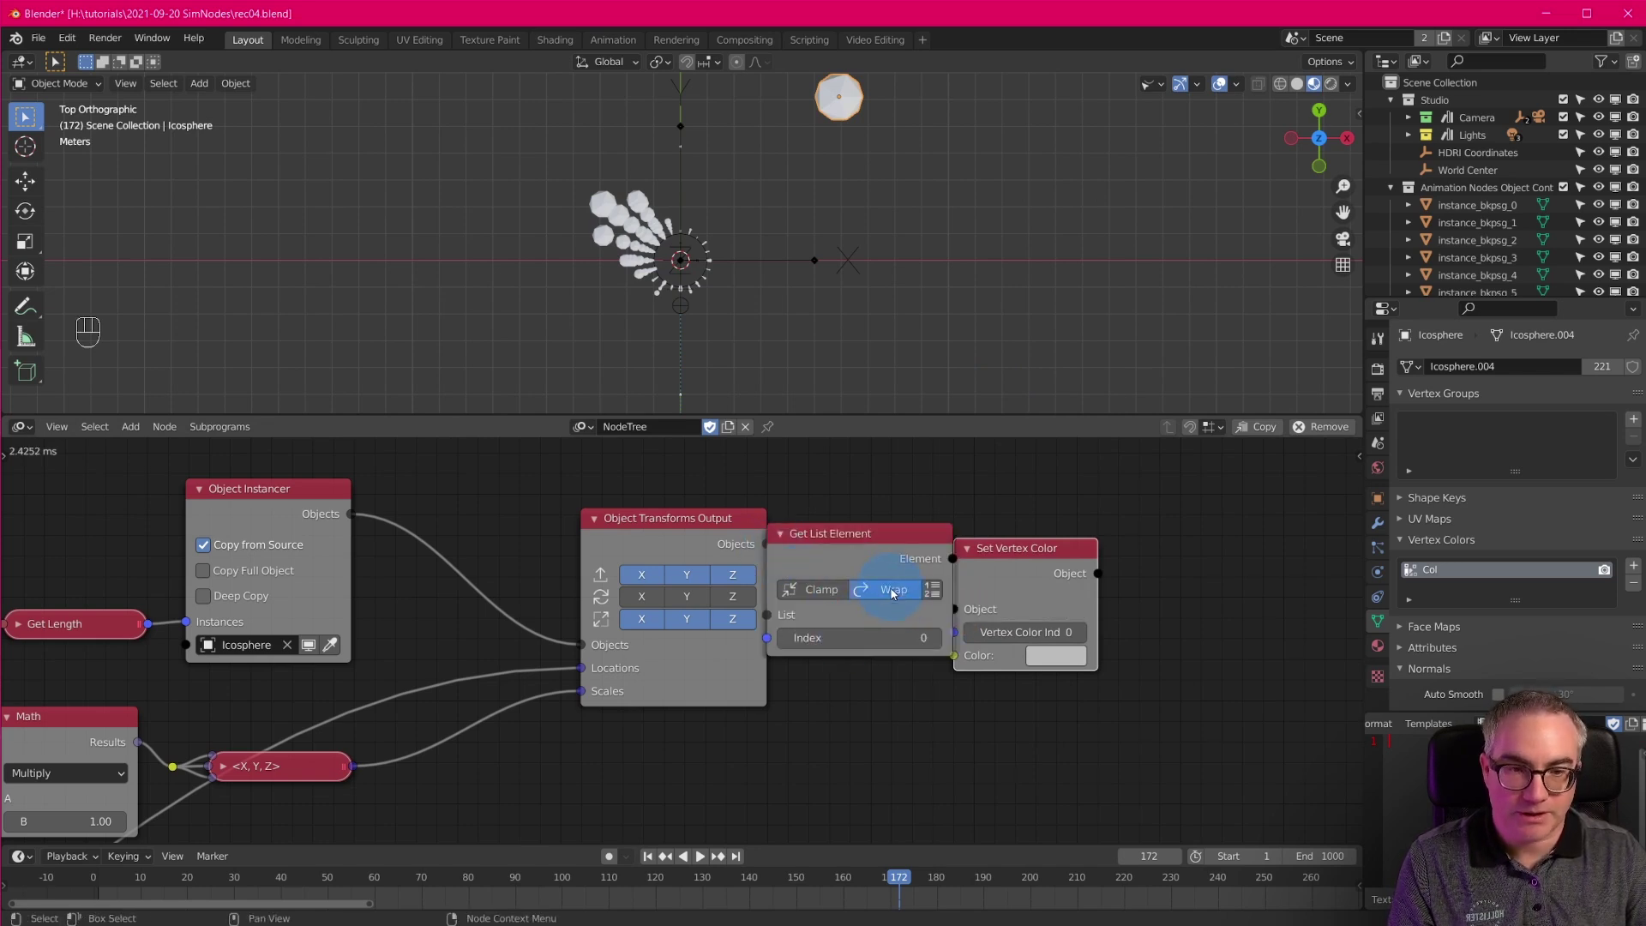
left_click_drag(1016, 549, 1184, 549)
left_click_drag(881, 540, 980, 544)
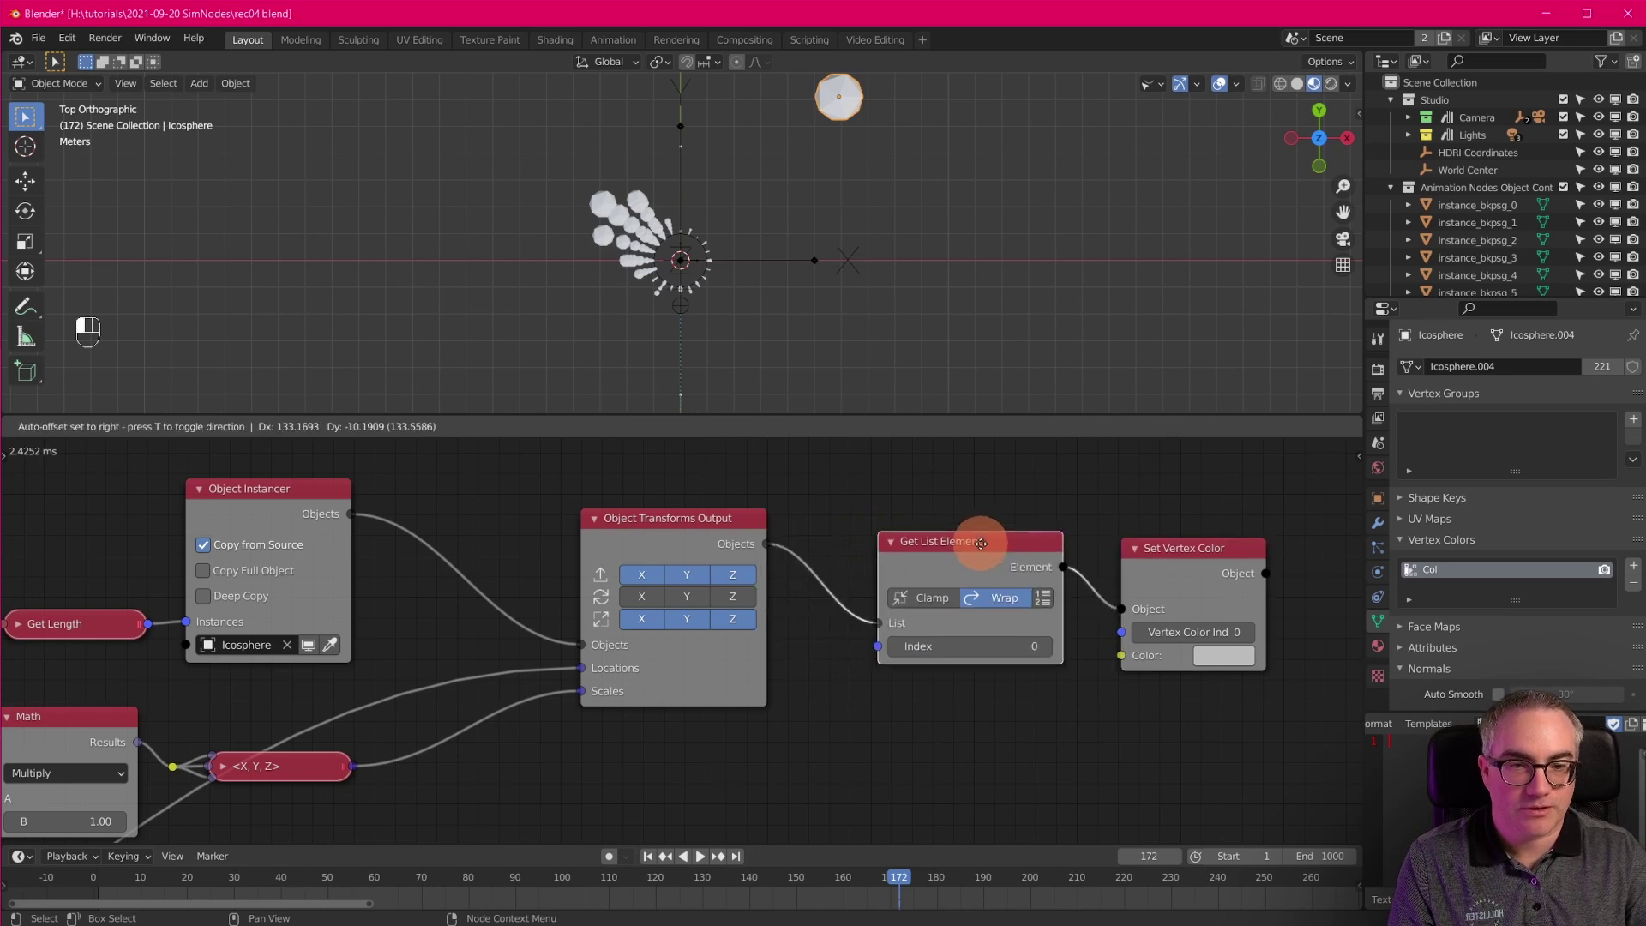
left_click(963, 543)
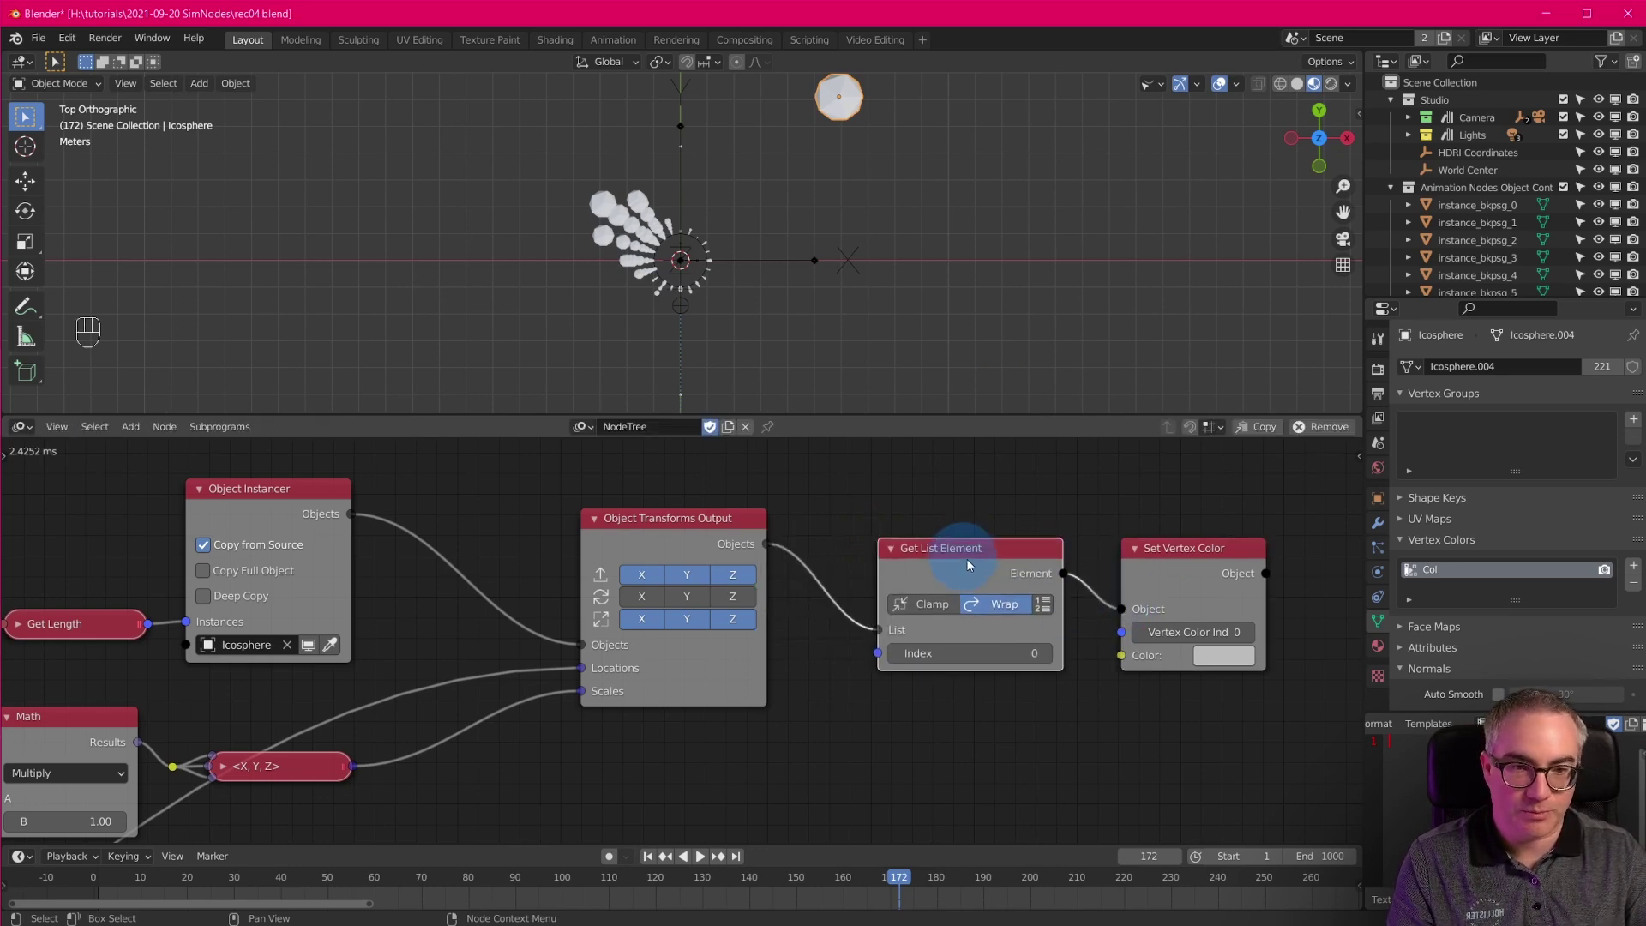
key("x")
Reposition the Set Vertex Color node and add a new Loop Input node below the Object Transforms Output node.
left_click_drag(1161, 541, 1089, 523)
middle_click_drag(1166, 698, 960, 631)
scroll(960, 635, "down", 2)
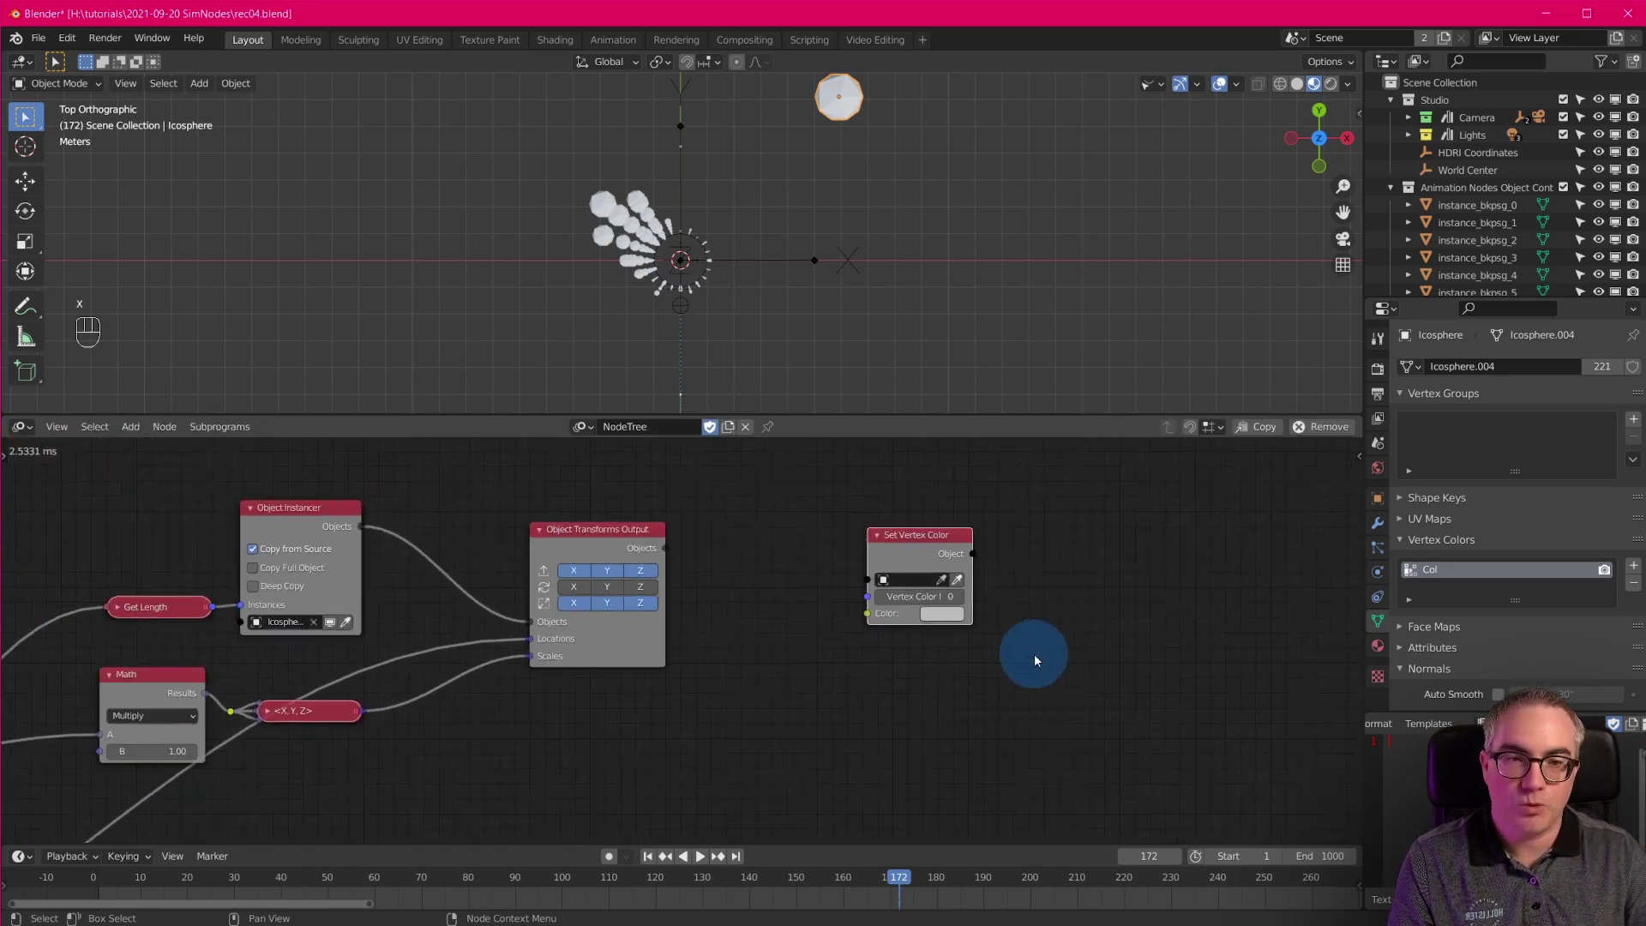
key("shift+a")
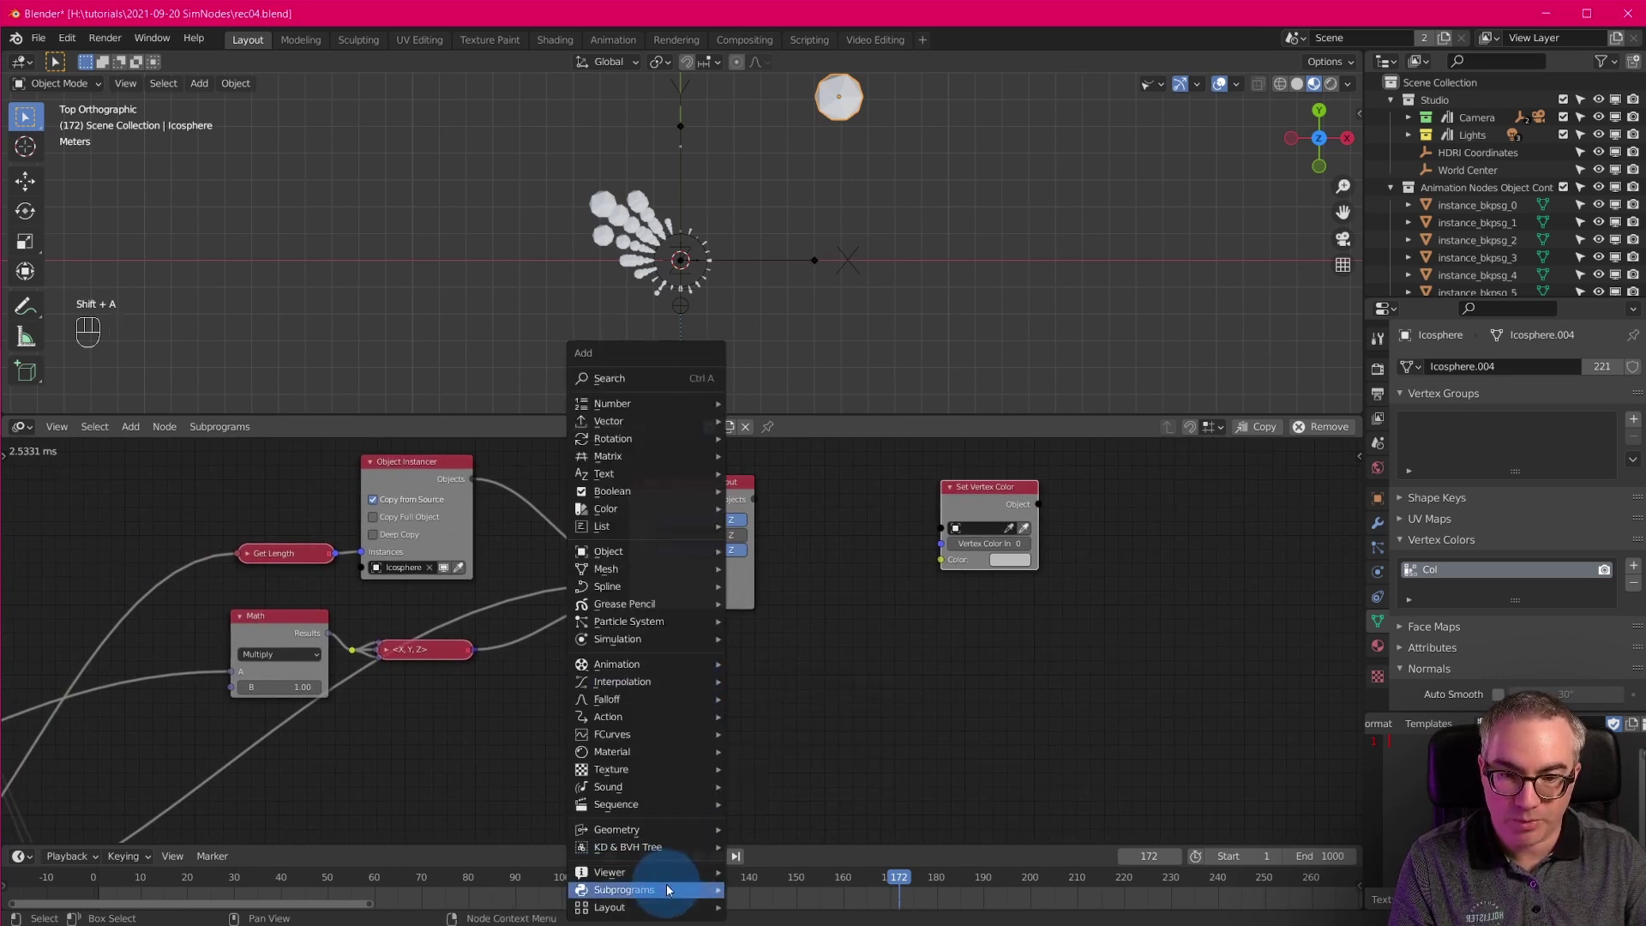
mouse_move(643, 889)
left_click(826, 798)
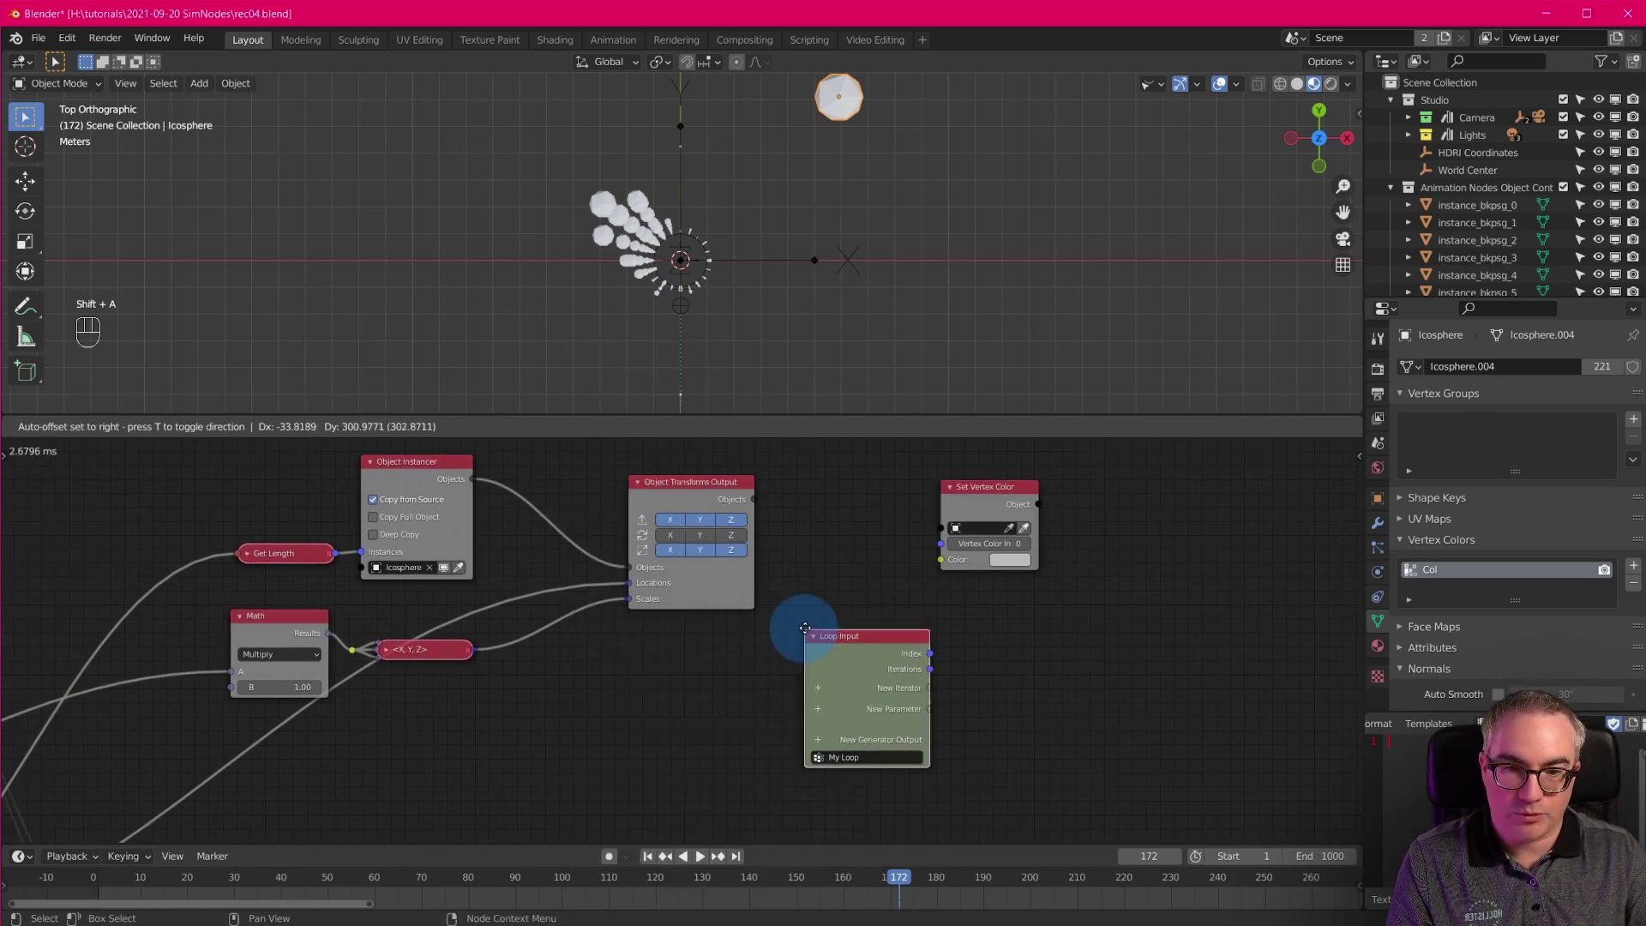
left_click(806, 630)
Add an Object List iterator to the new Loop Input node.
scroll(959, 704, "up", 2)
left_click(864, 707)
type("obj")
left_click(916, 739)
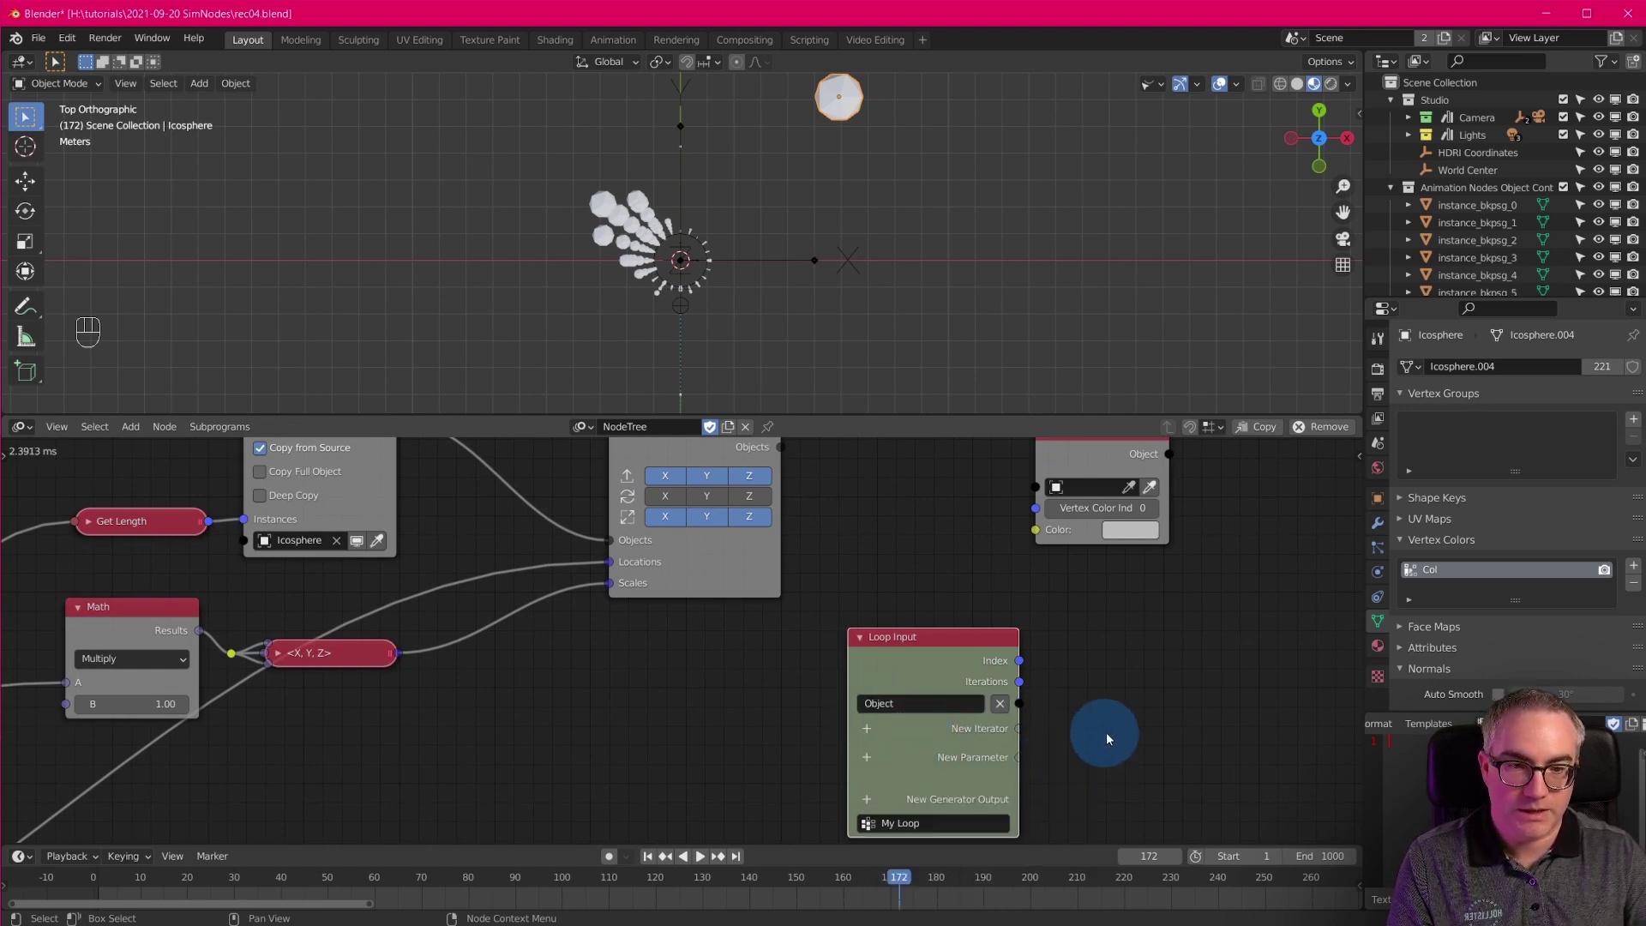
Place the Set Vertex Color node beside the new Loop Input and connect the Loop Input's Object output to its Object input.
middle_click_drag(1110, 716, 828, 732)
left_click_drag(822, 447, 1042, 683)
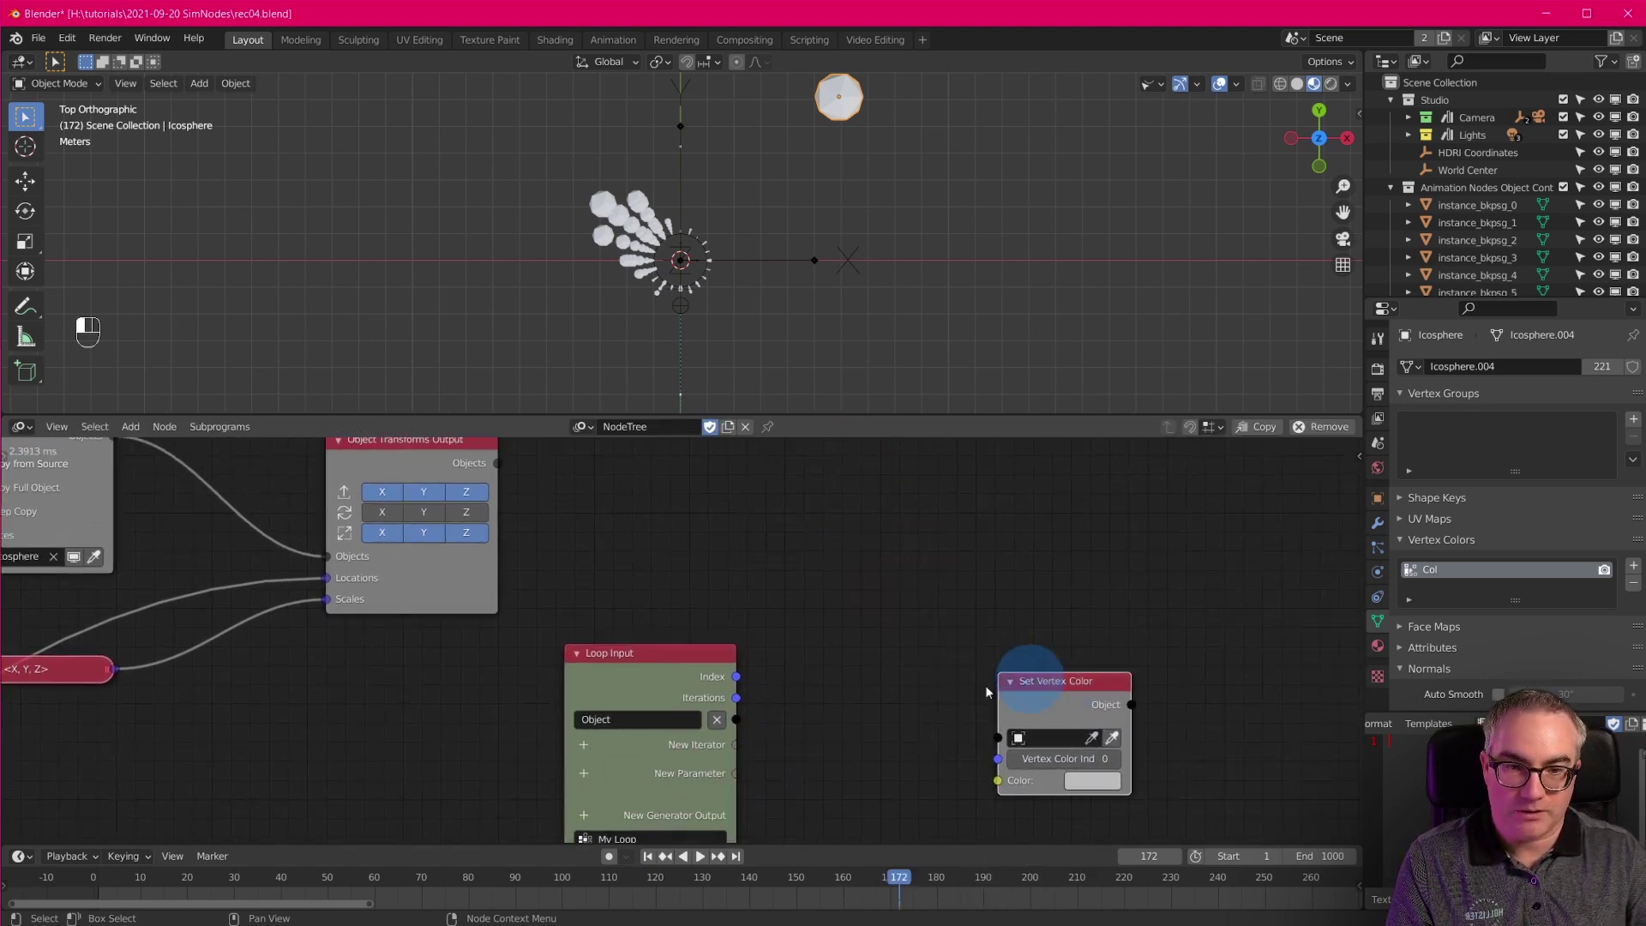
left_click_drag(735, 719, 999, 752)
left_click_drag(1057, 685, 1108, 684)
middle_click_drag(959, 804, 969, 734)
scroll(943, 739, "up", 3)
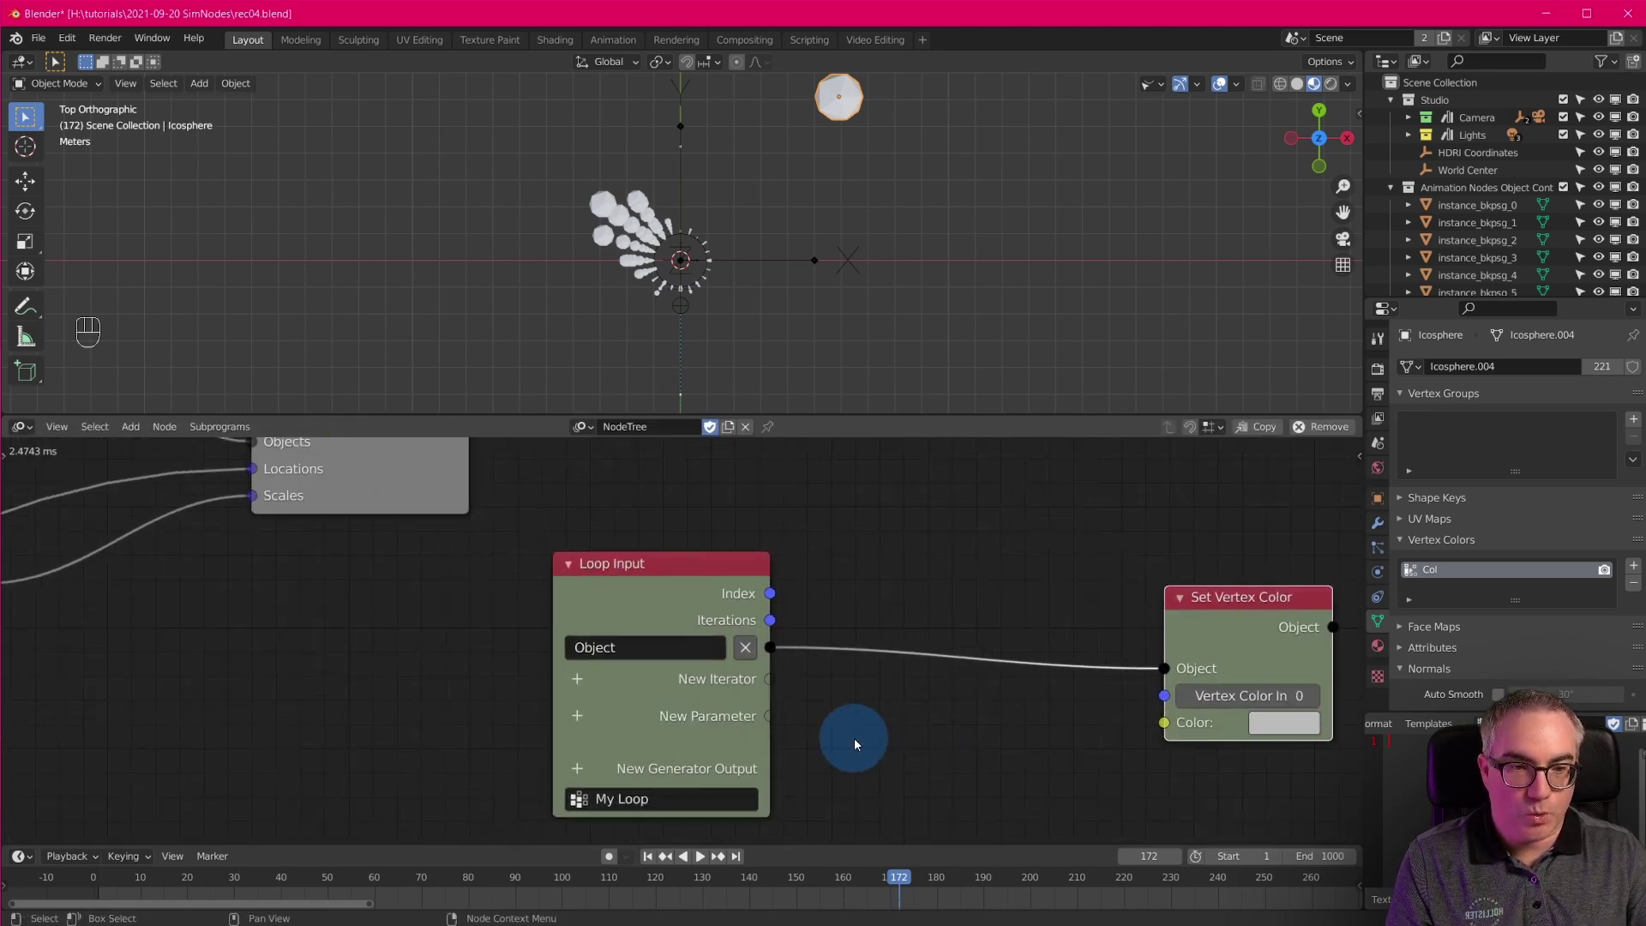
Examine how the Combine Float List volume output feeds the Multiply Math, Slice List and Set Struct Elements nodes.
scroll(854, 739, "down", 3)
middle_click_drag(314, 653, 851, 664)
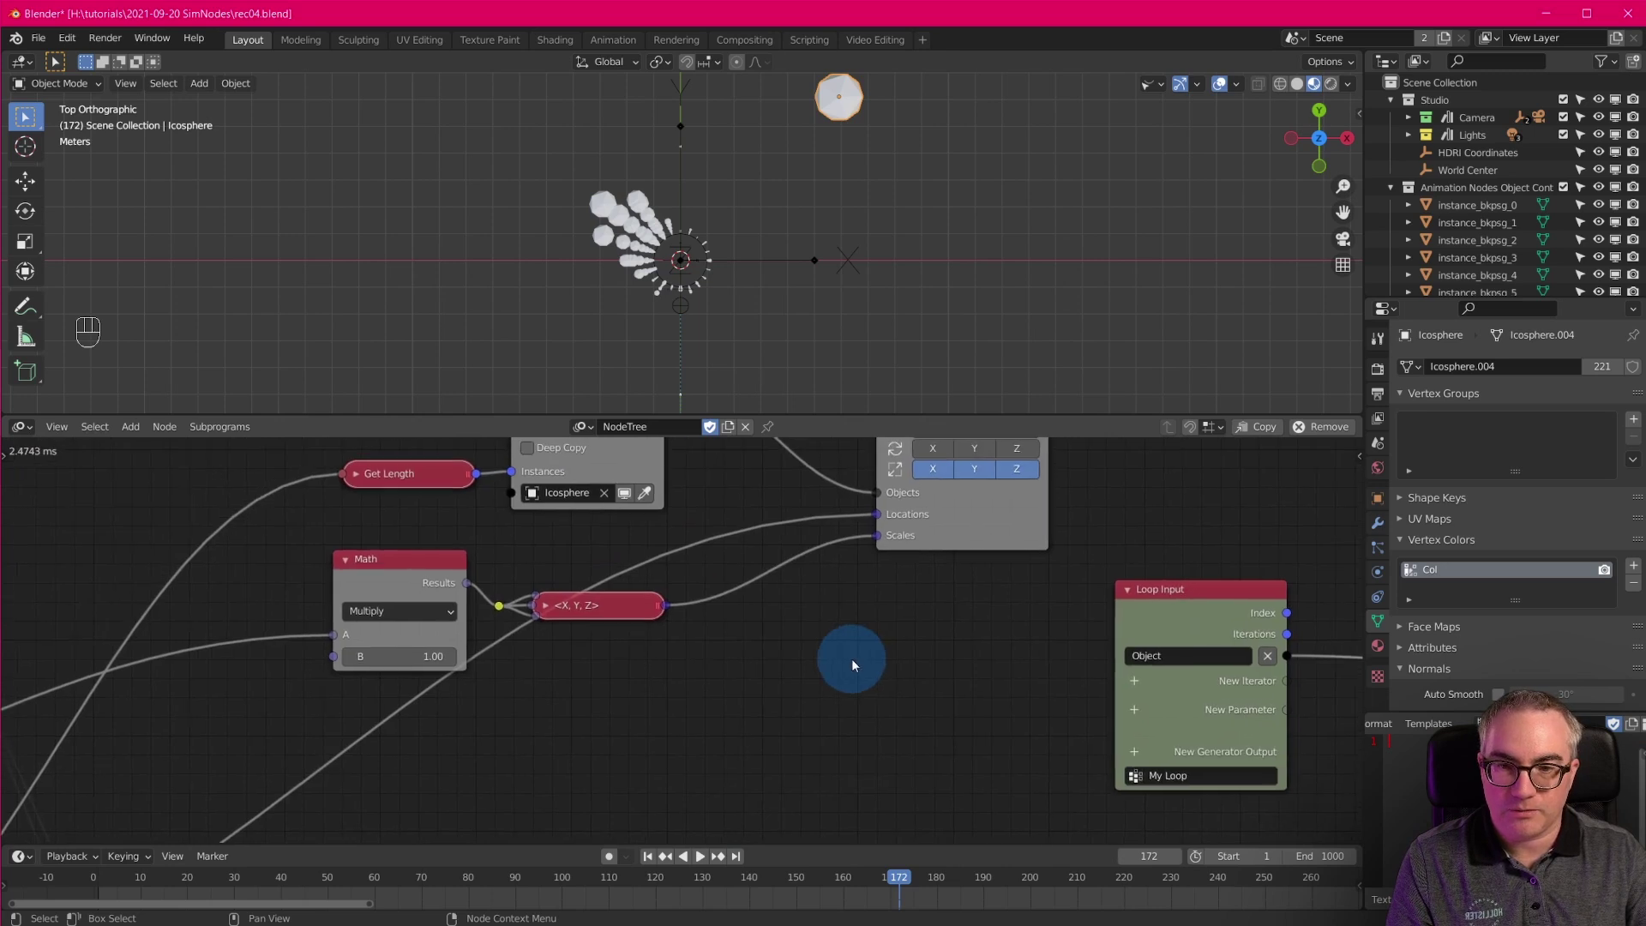
scroll(849, 663, "down", 4)
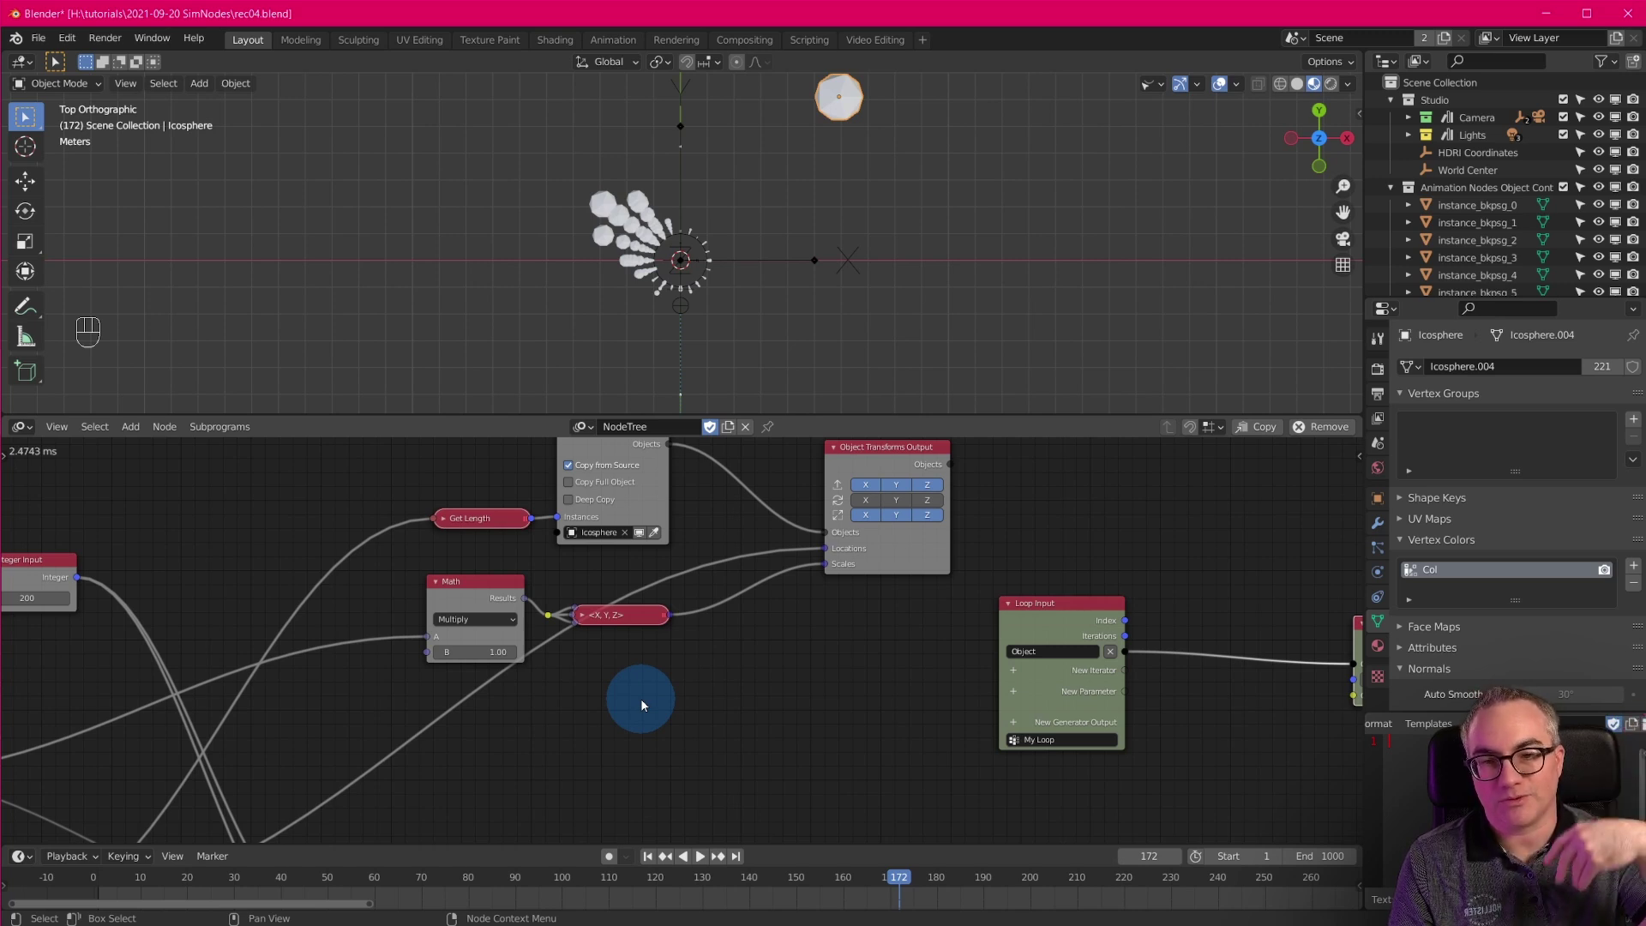
scroll(768, 703, "up", 1)
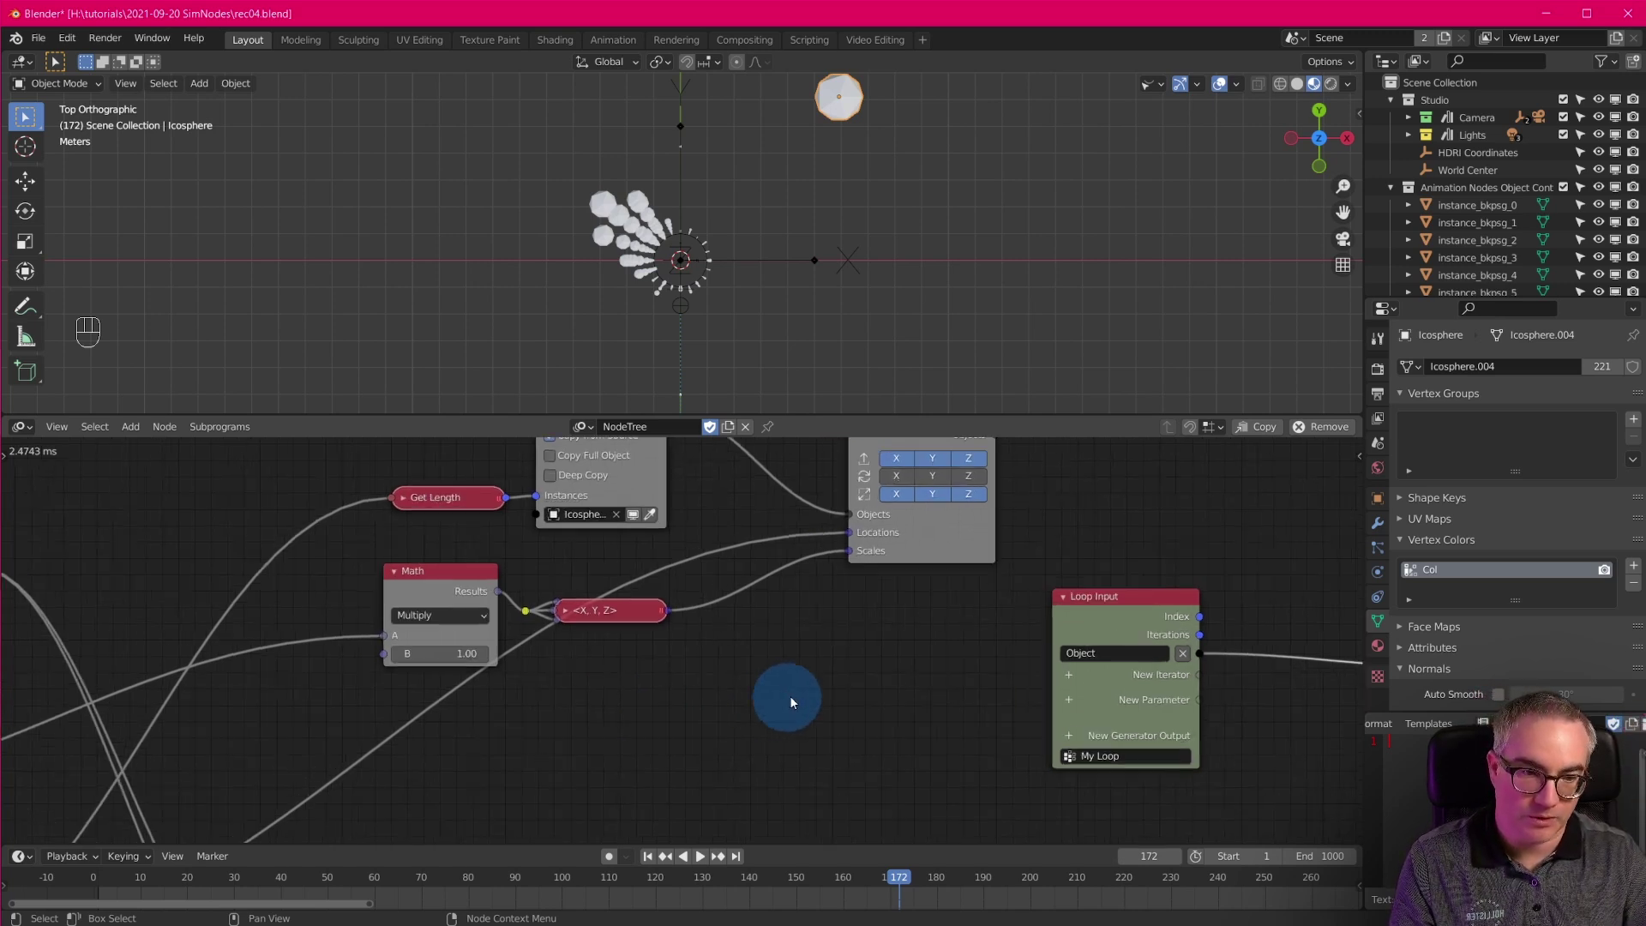
middle_click_drag(779, 700, 674, 721)
middle_click_drag(360, 722, 655, 594)
scroll(655, 595, "down", 4)
middle_click_drag(614, 731, 496, 645)
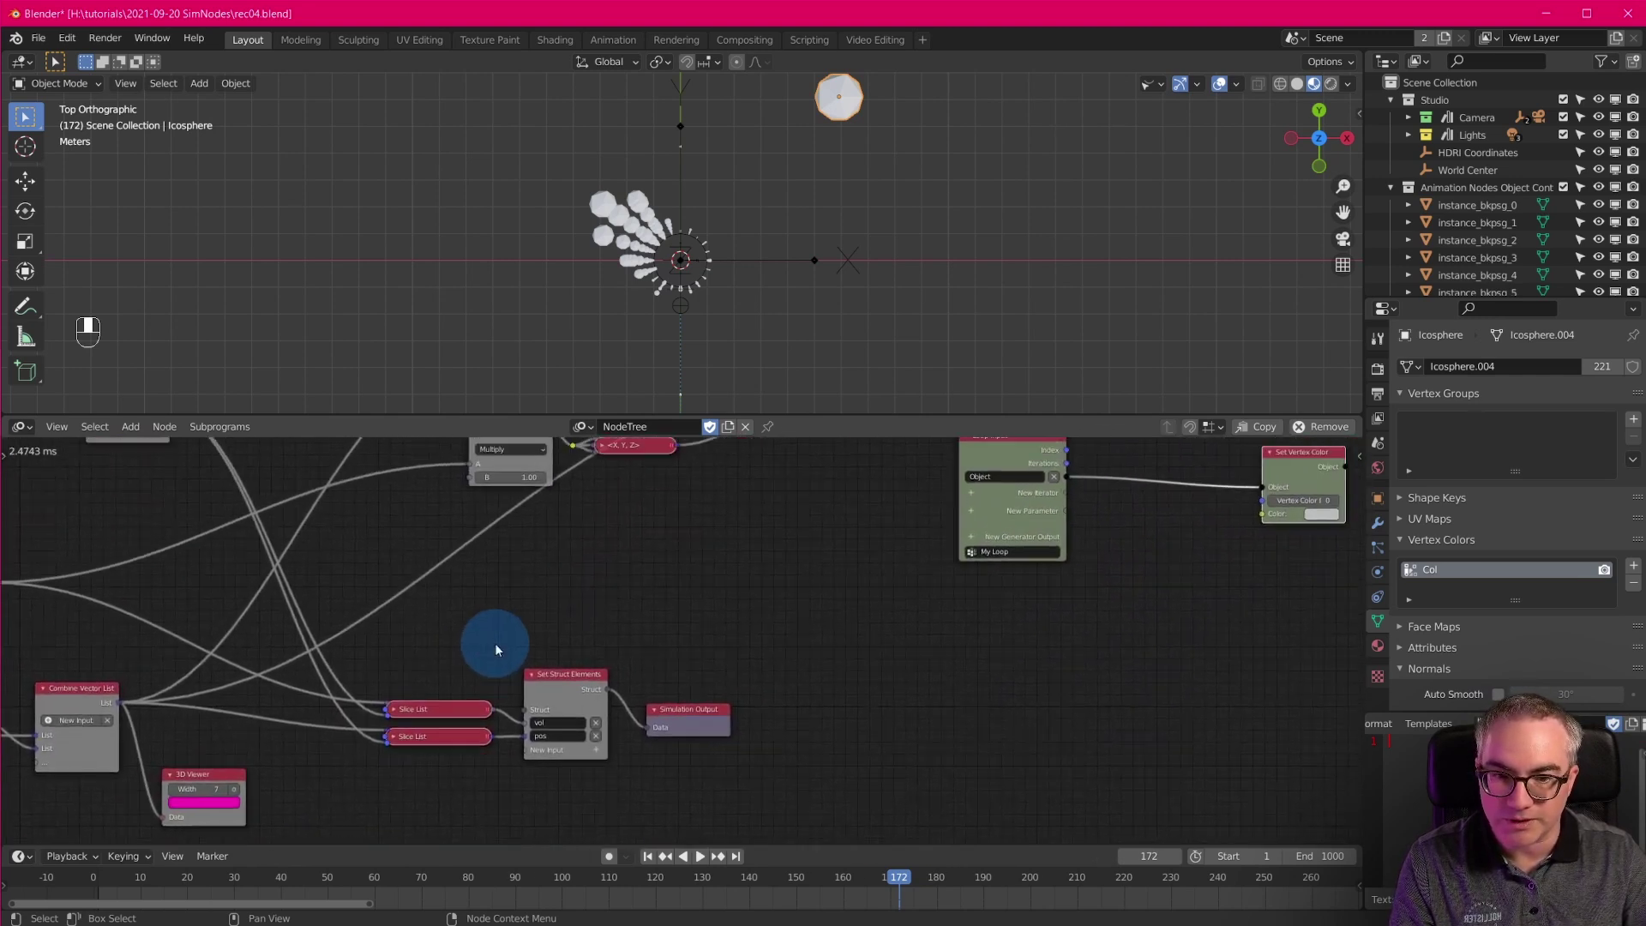
scroll(650, 663, "up", 4)
middle_click_drag(776, 626, 667, 682)
scroll(669, 685, "down", 3)
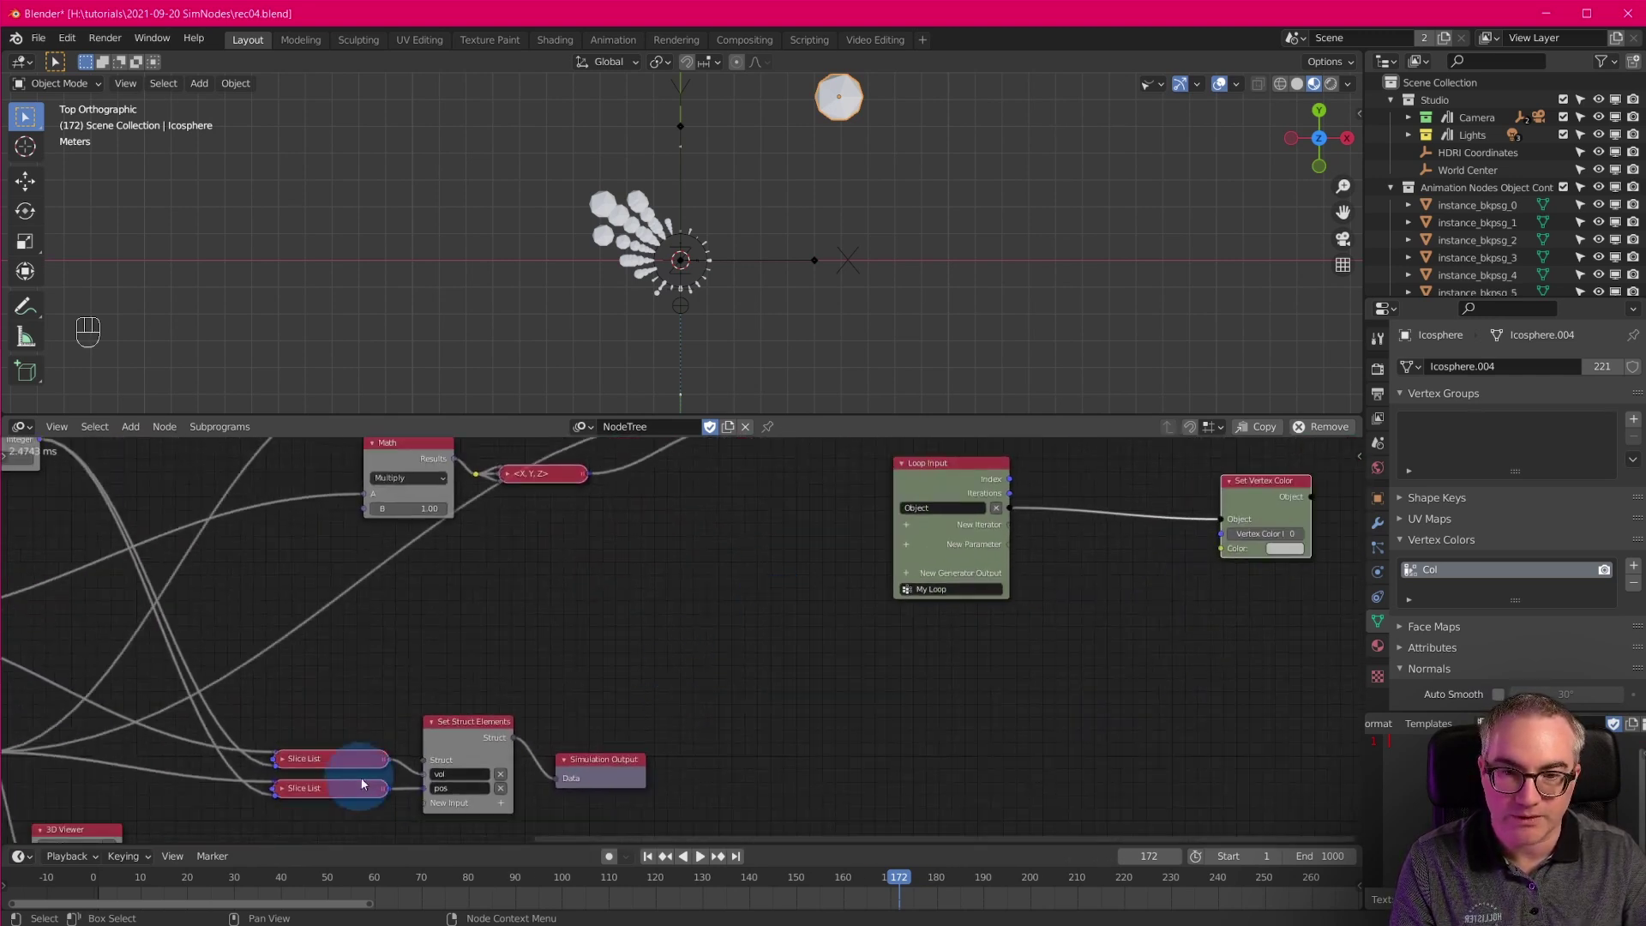
middle_click_drag(424, 766, 759, 687)
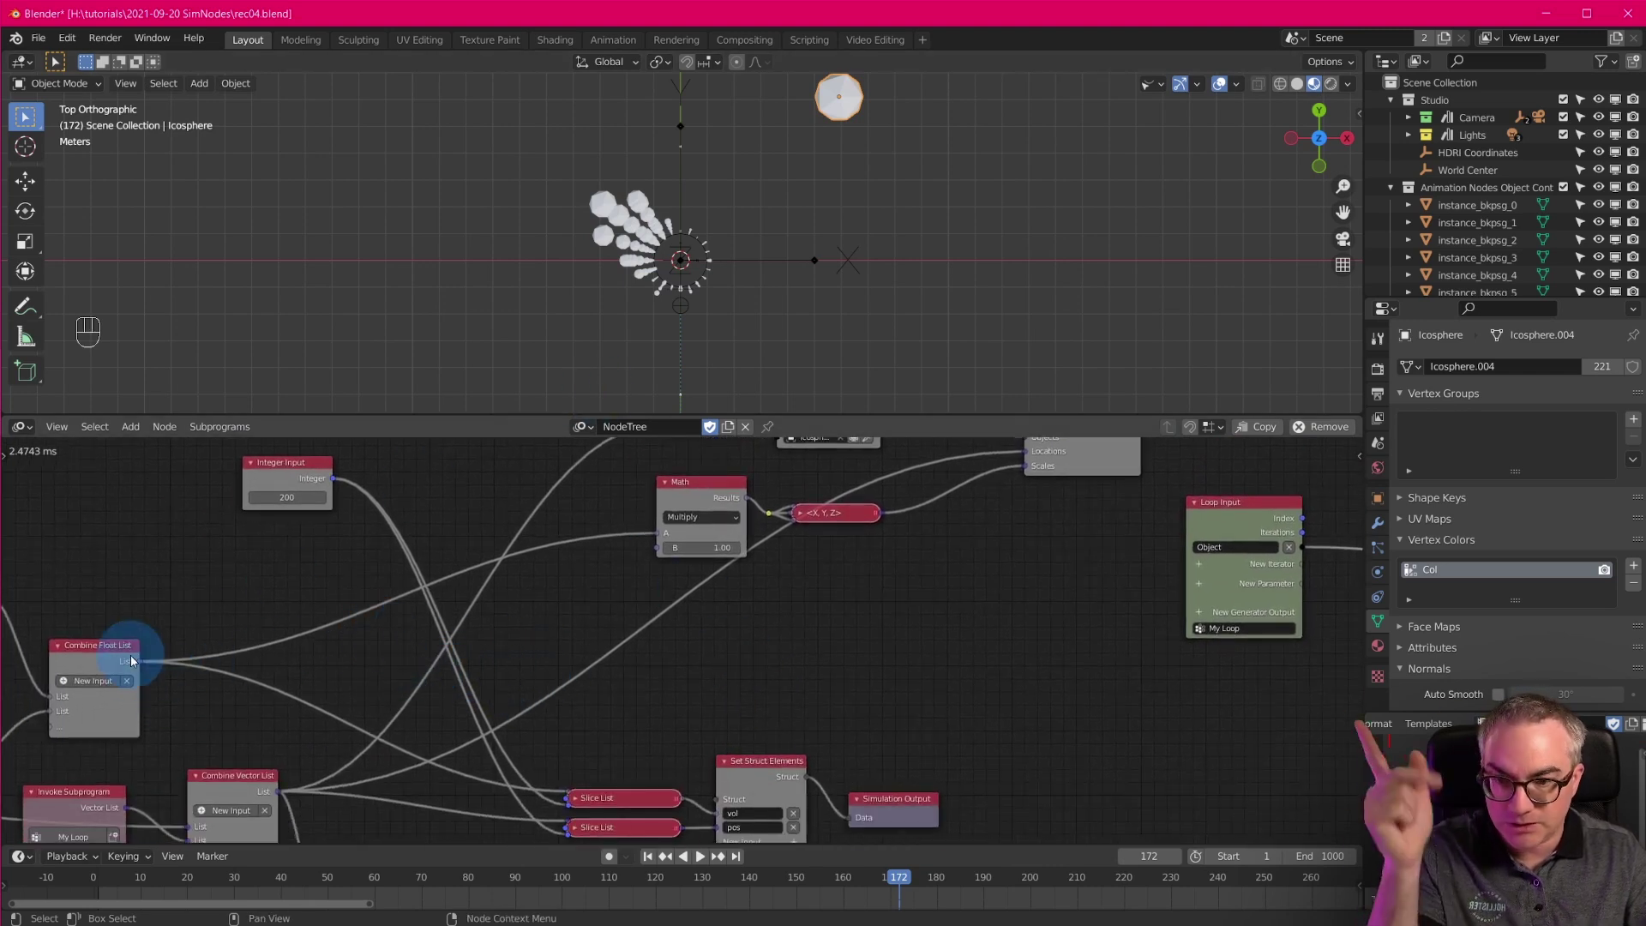
mouse_move(391, 693)
middle_mouse_down()
mouse_move(393, 638)
mouse_move(384, 690)
middle_mouse_up()
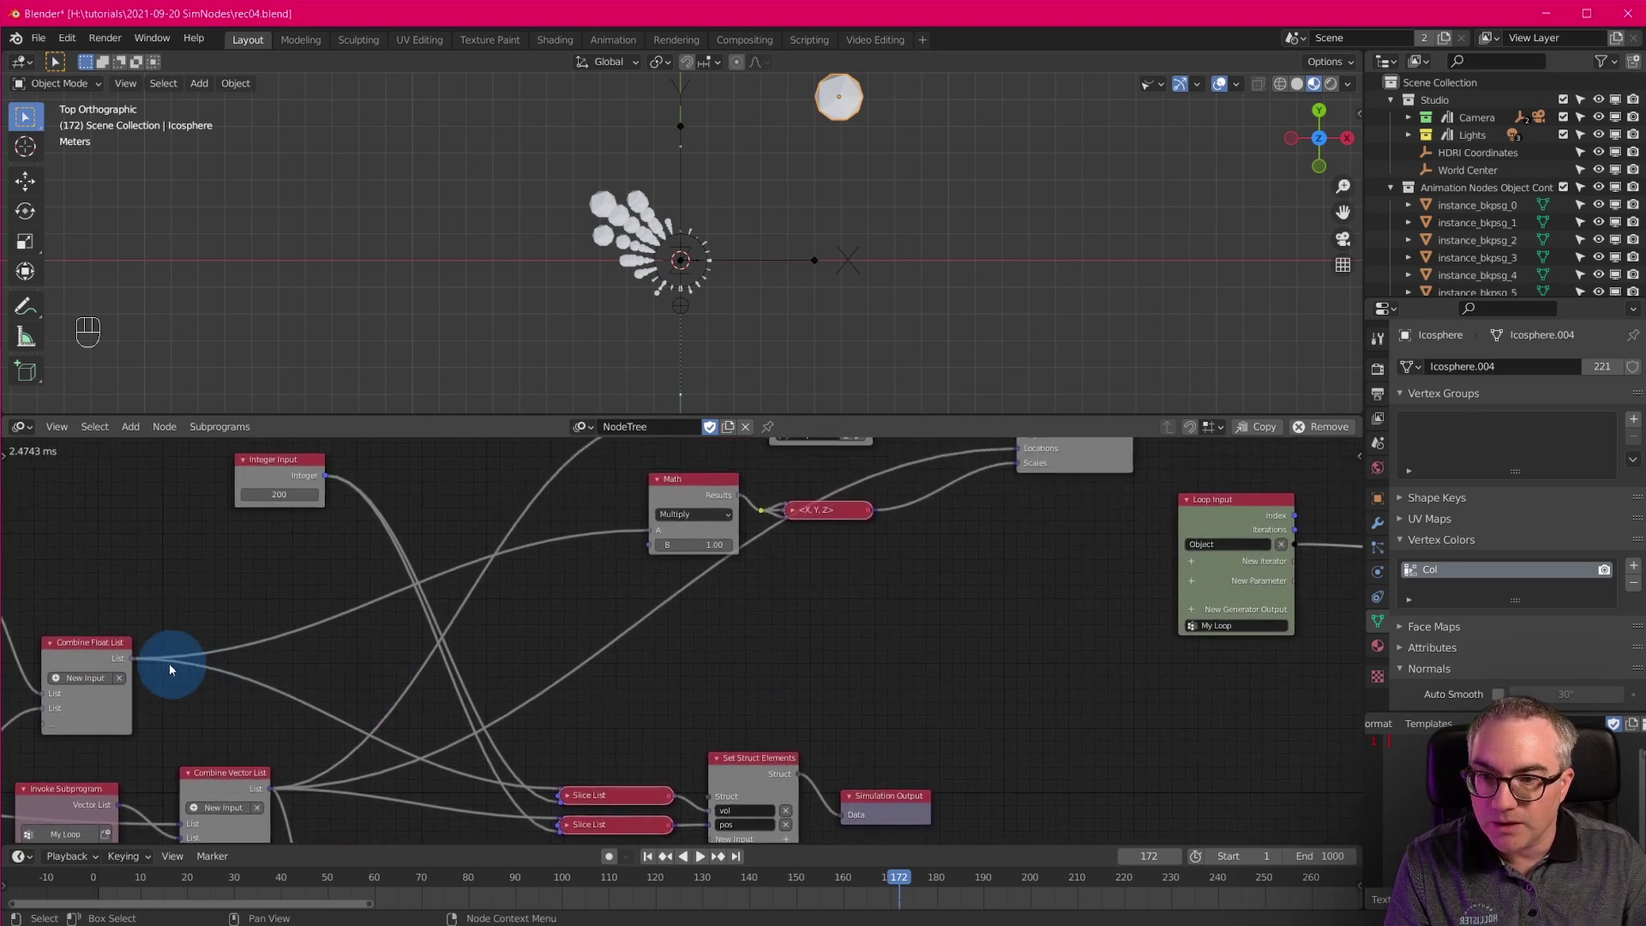
left_click_drag(136, 658, 1106, 605)
Create an Invoke Subprogram node for the new loop and connect its Object List input to the Object Transforms Output's Objects output.
key("w")
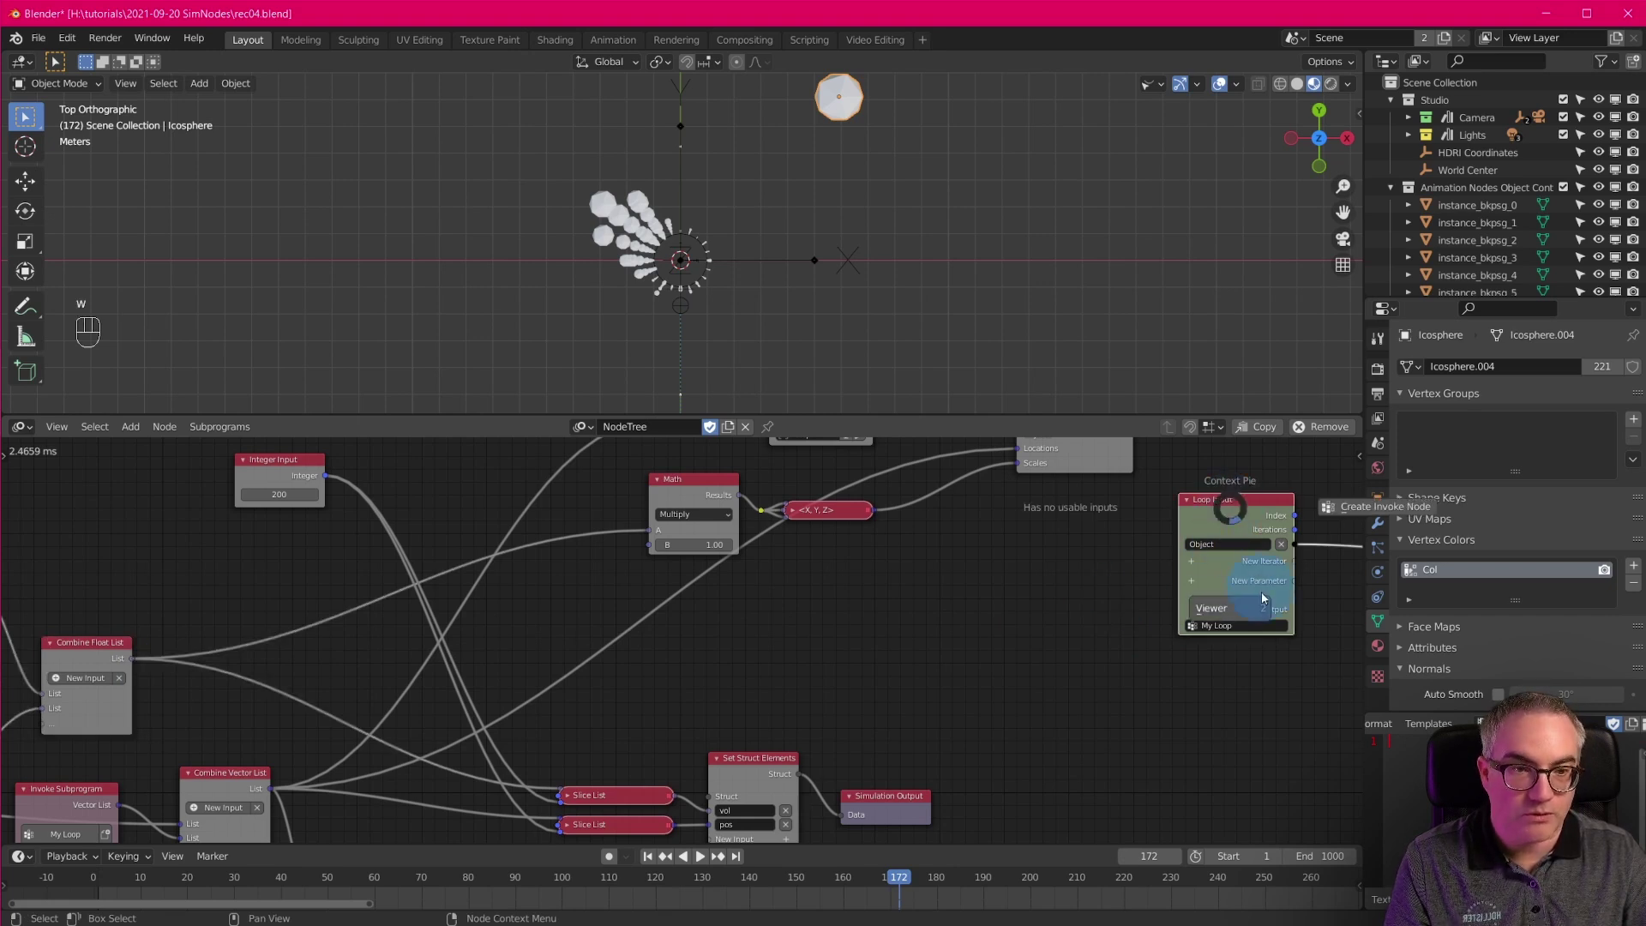
left_click(1352, 538)
left_click(1159, 538)
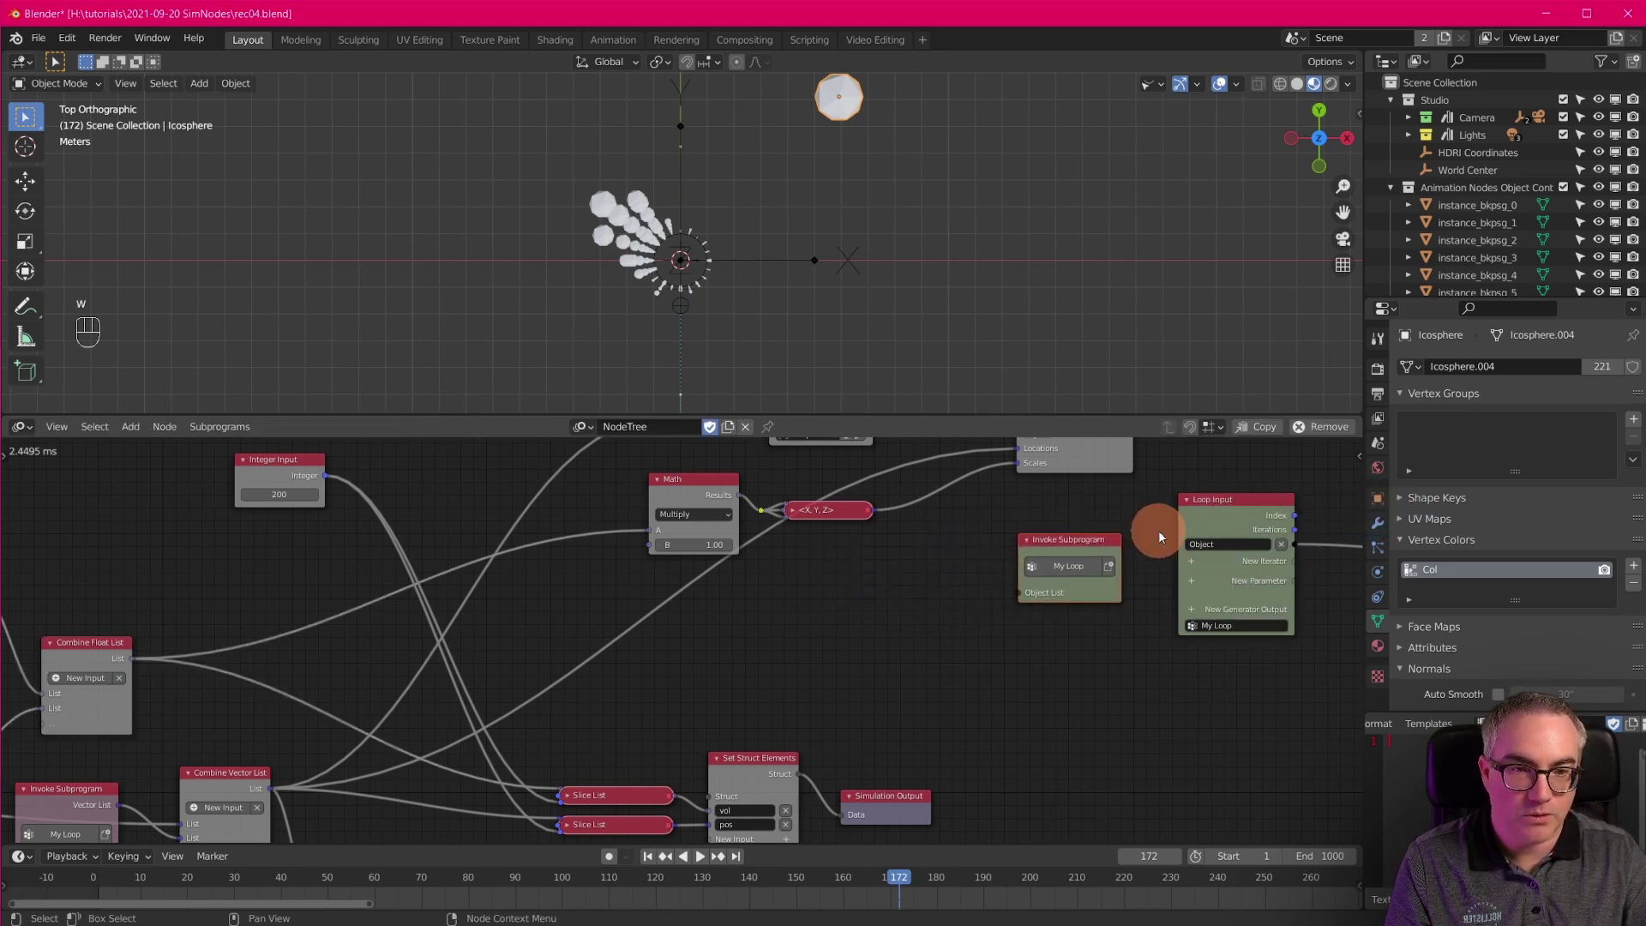
middle_click_drag(970, 596, 982, 721)
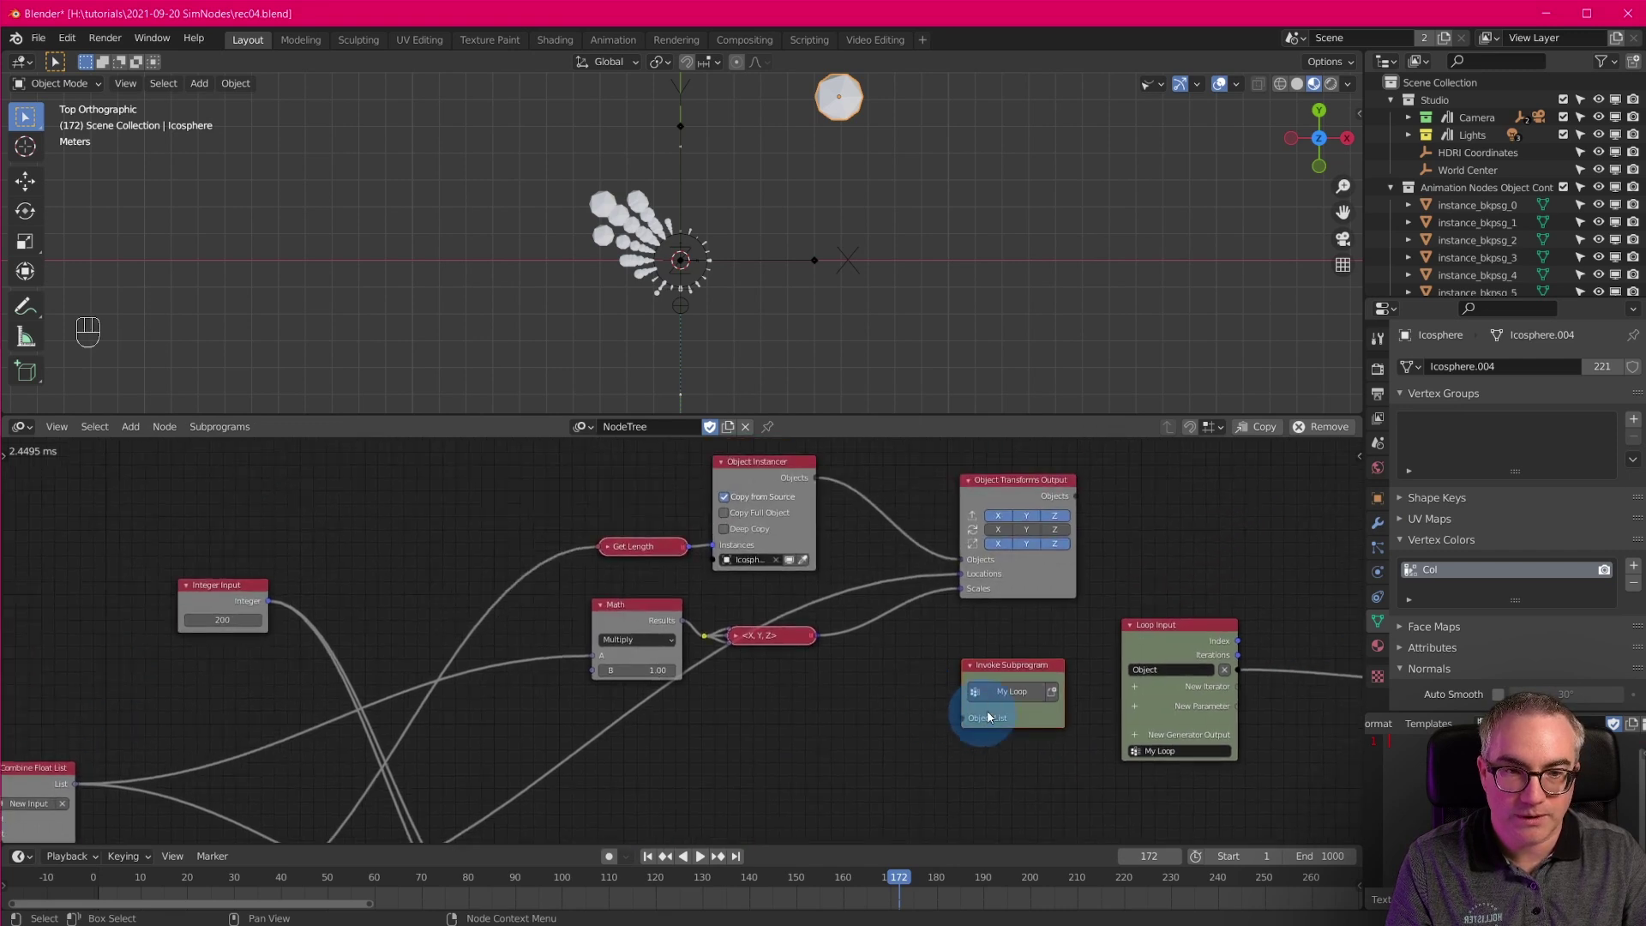
left_click_drag(964, 719, 1076, 496)
left_click_drag(1044, 667, 1053, 652)
Add a Float List iterator to the new Loop Input and connect the Combine Float List output to its invoke node's Float List input.
scroll(1046, 763, "up", 3)
middle_click_drag(1046, 763, 1061, 646)
scroll(1060, 647, "down", 4)
middle_click_drag(940, 722, 954, 665)
scroll(958, 662, "up", 1)
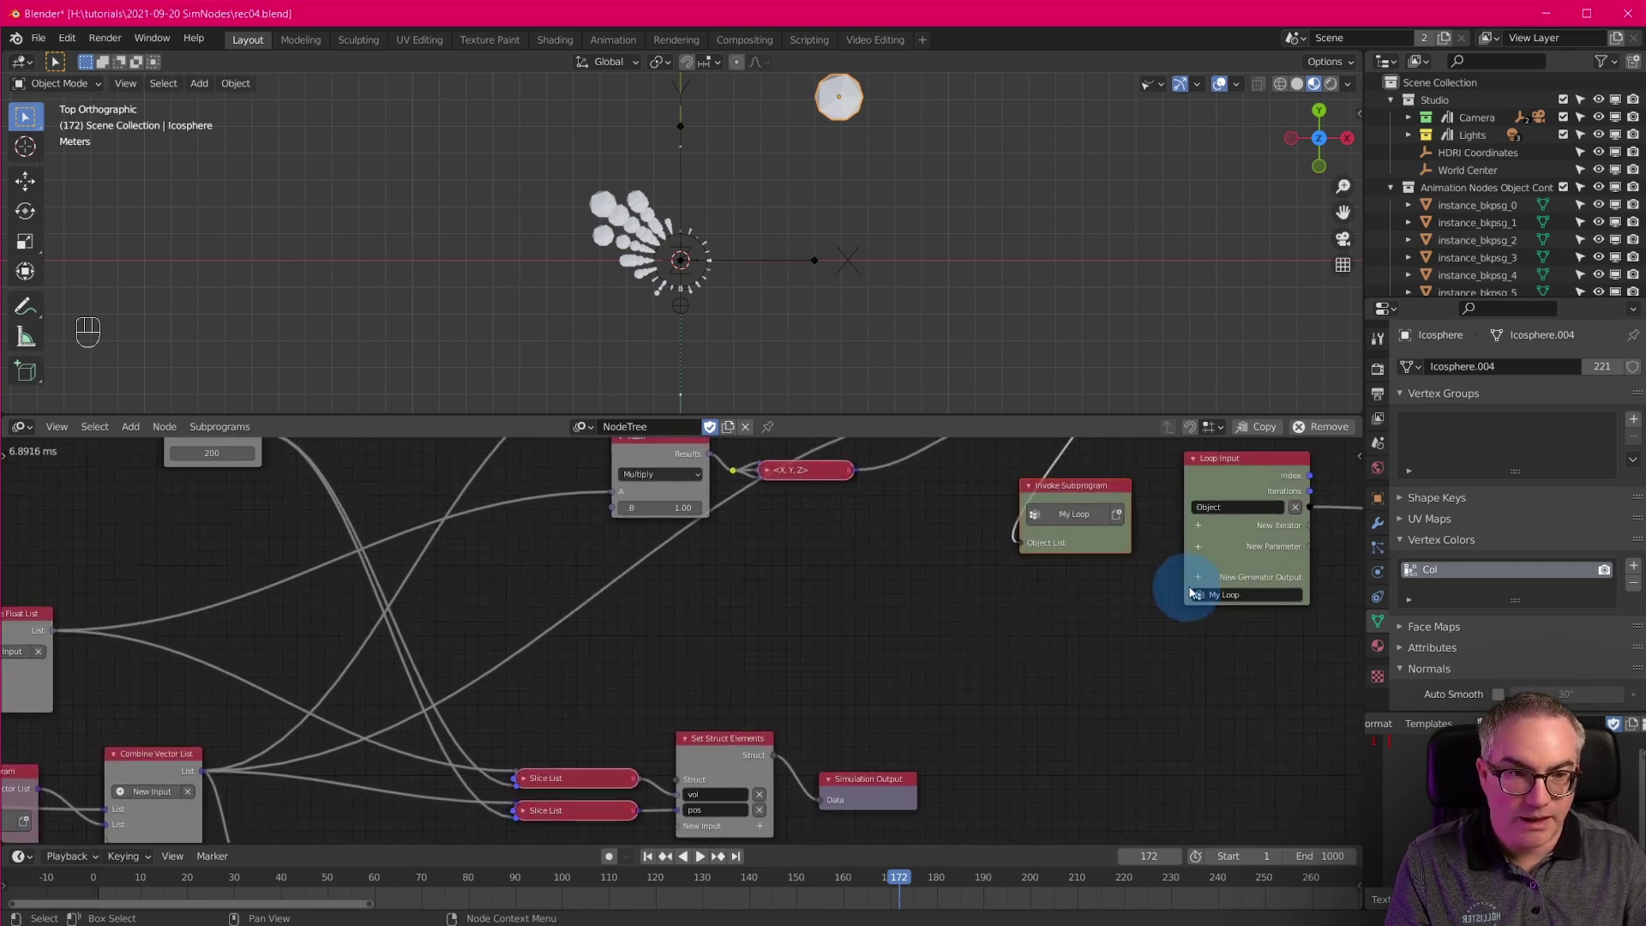
left_click(1200, 525)
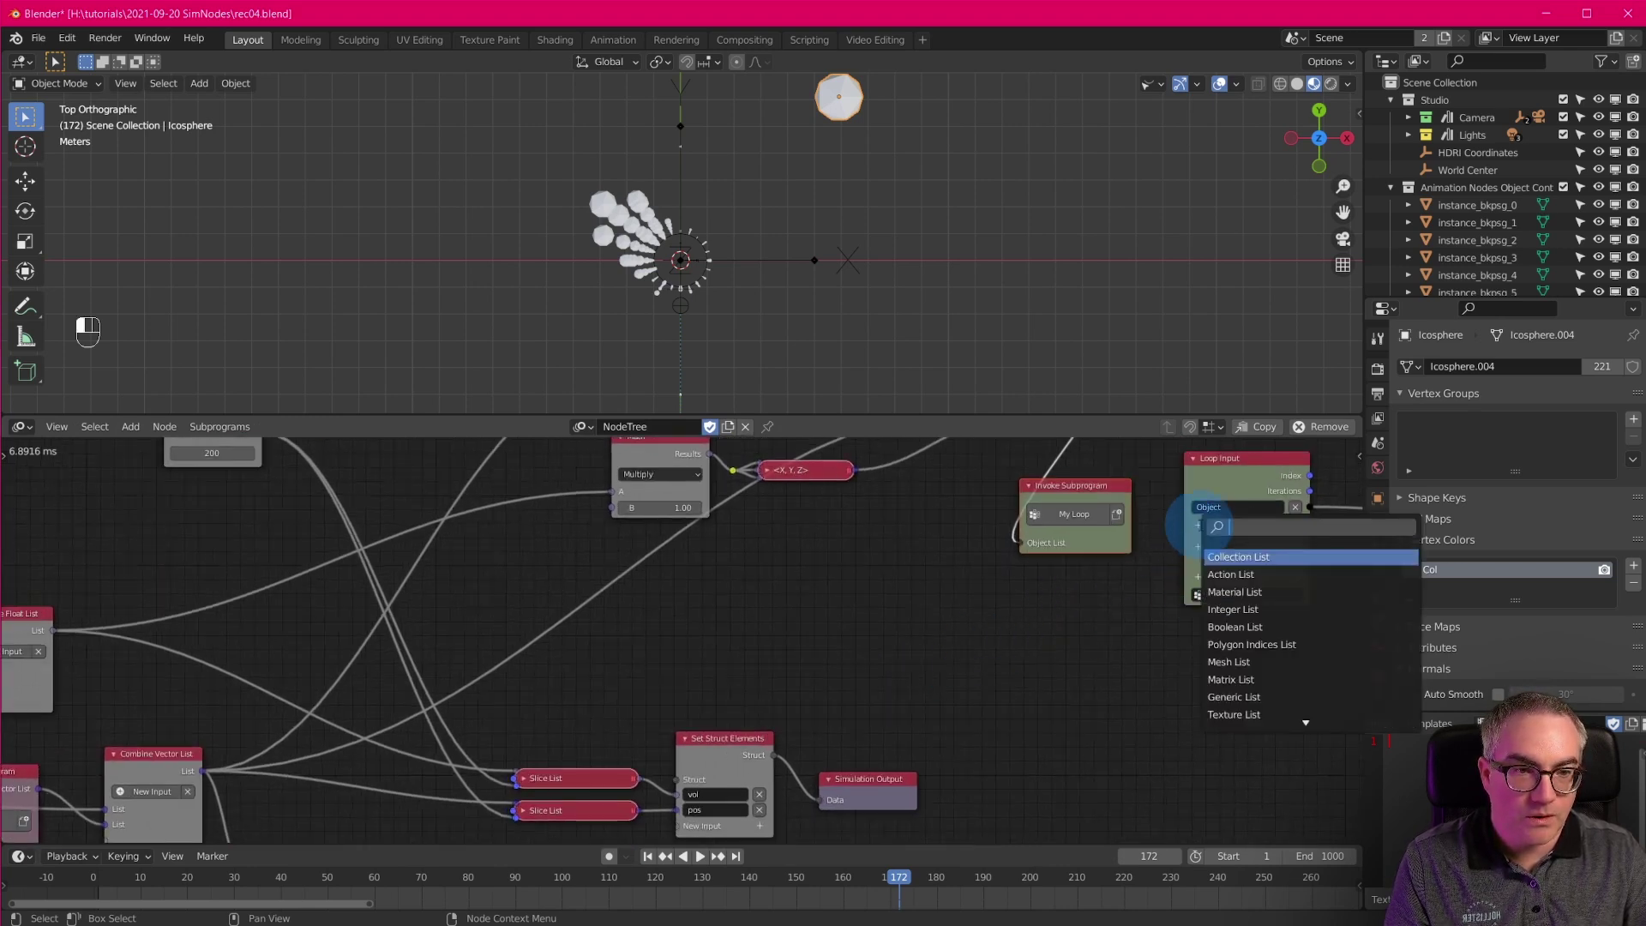
type("flo")
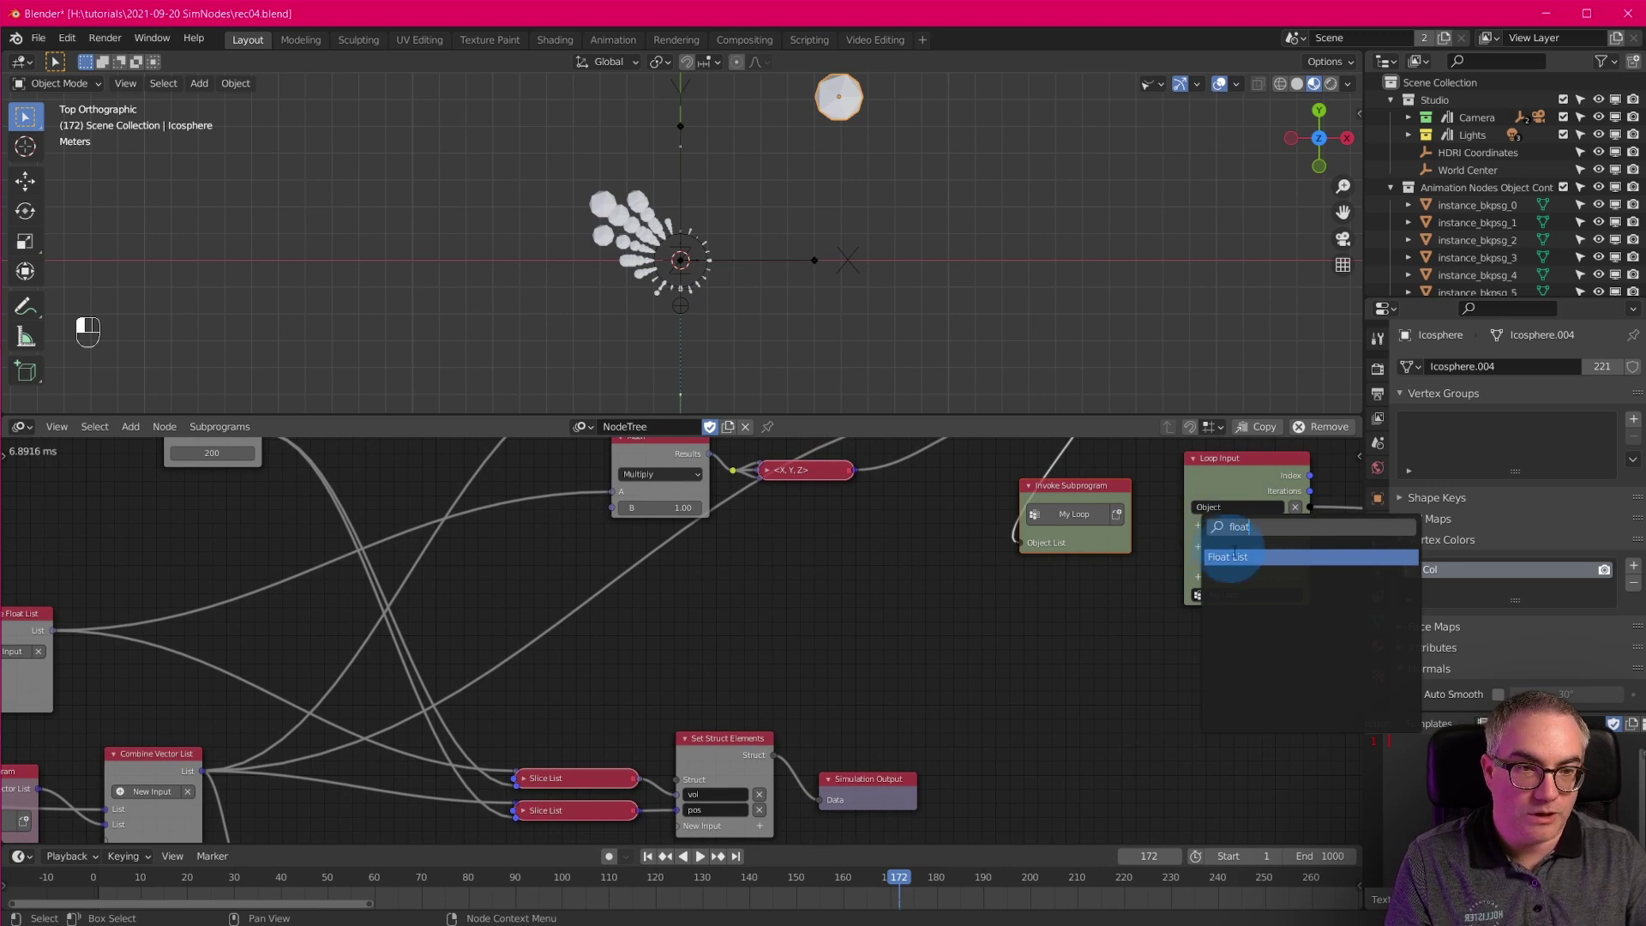
type("at")
left_click(1232, 556)
left_click_drag(1017, 559, 92, 634)
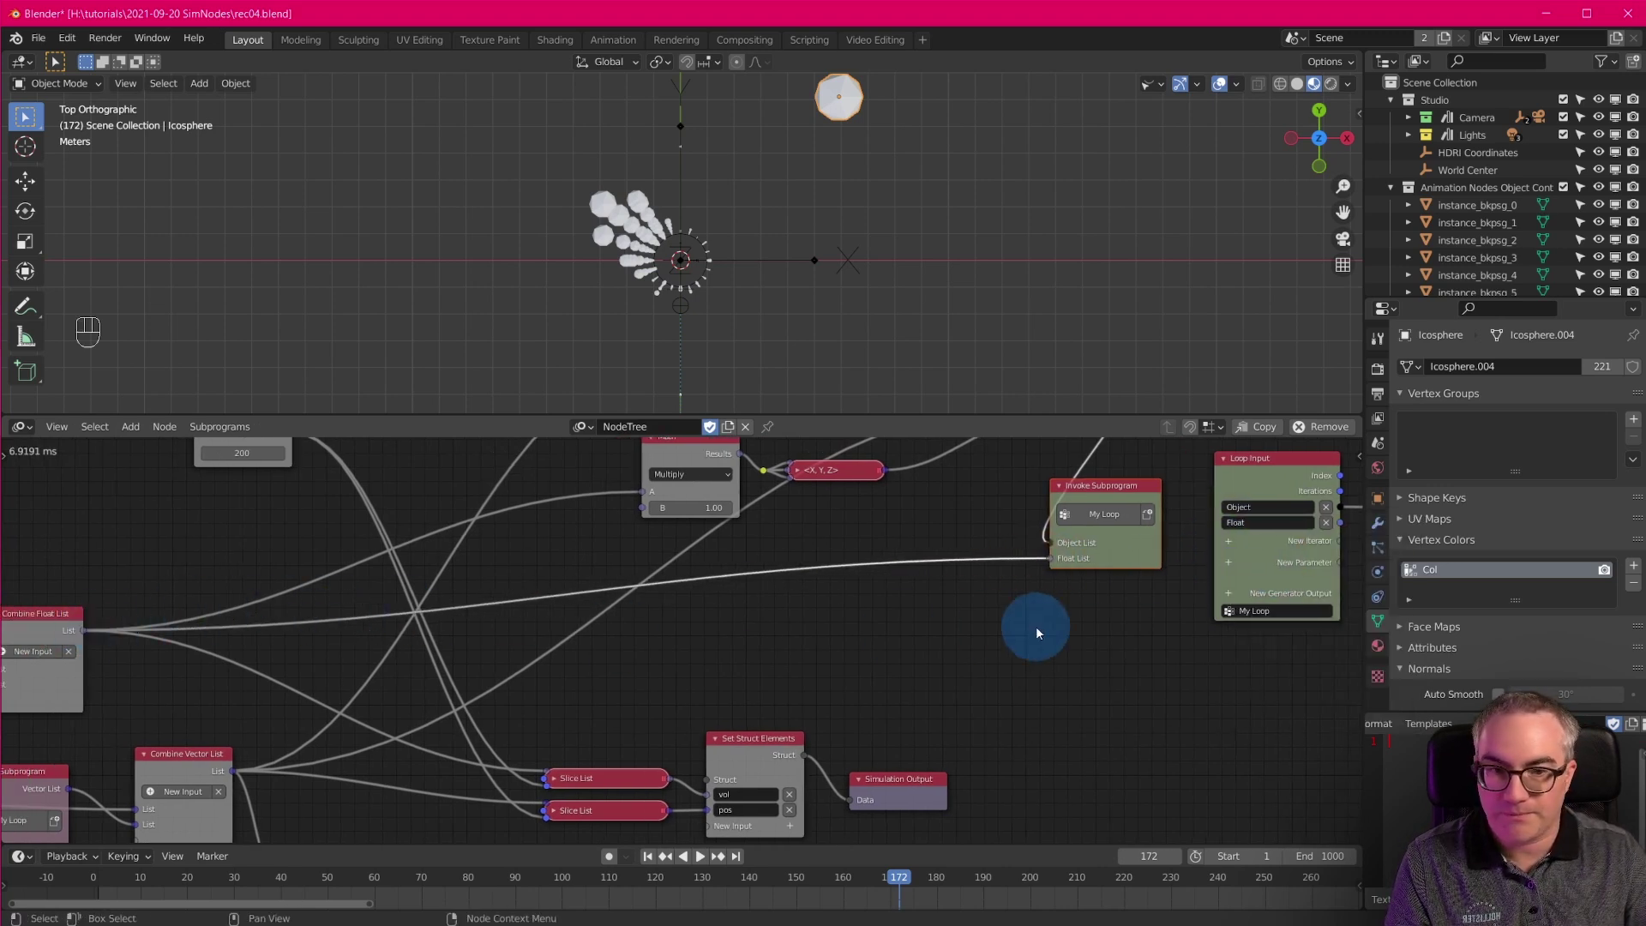
Add a Combine Color node in front of the Set Vertex Color node and connect its output to the Color input.
middle_click_drag(1029, 625, 625, 755)
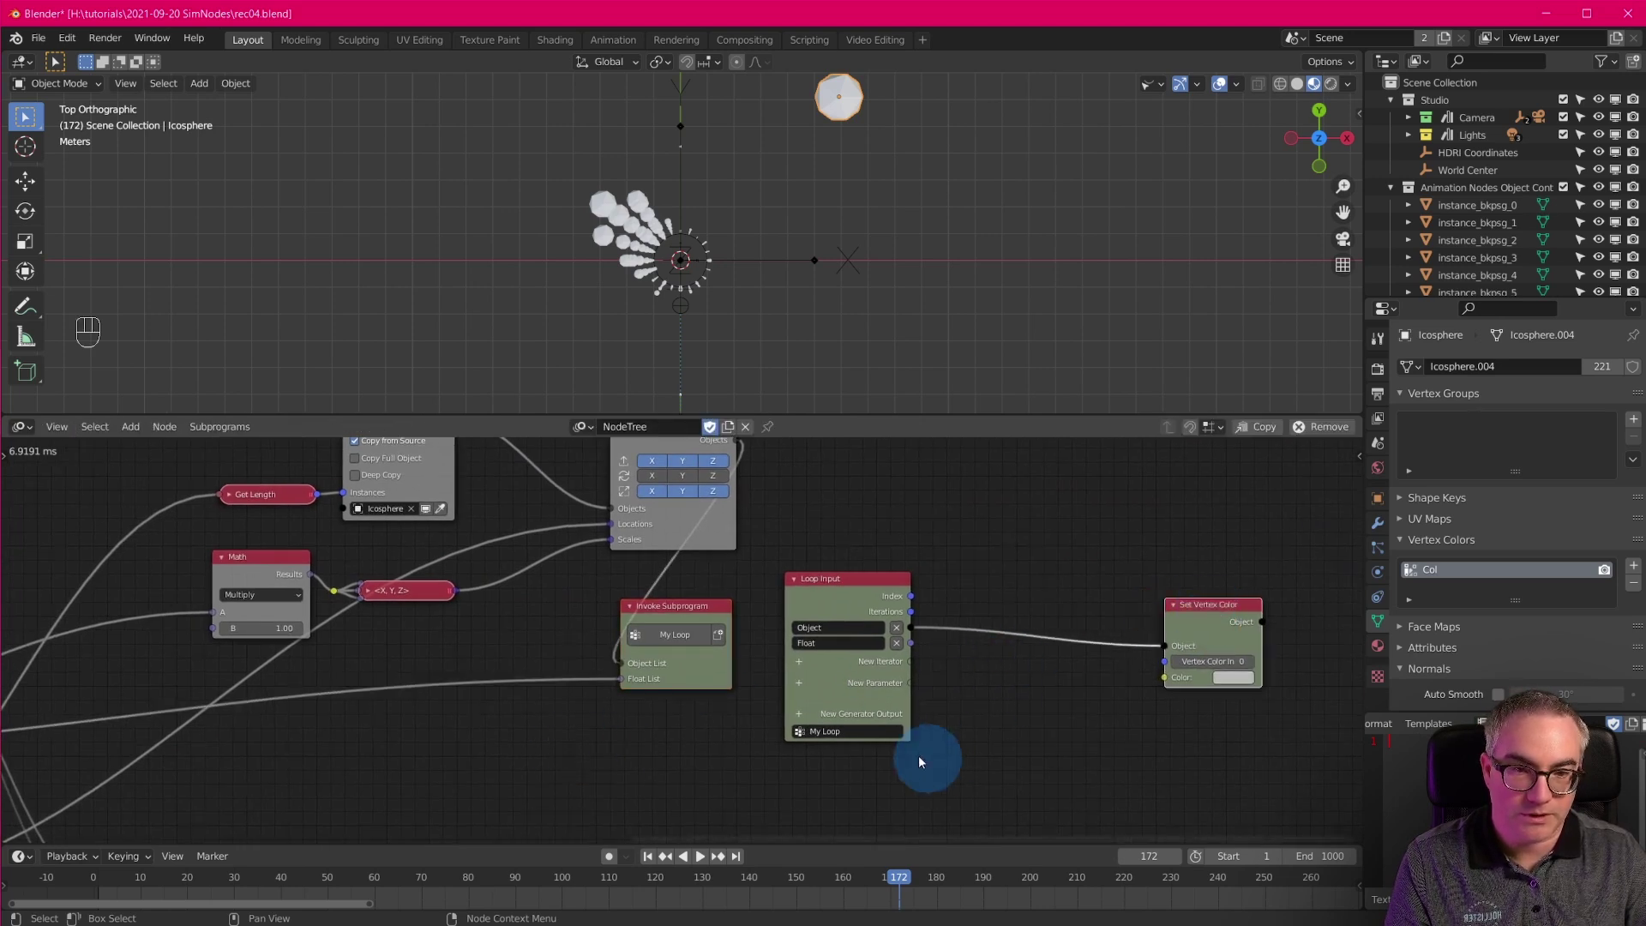
middle_click_drag(831, 731, 588, 709)
scroll(617, 588, "up", 2)
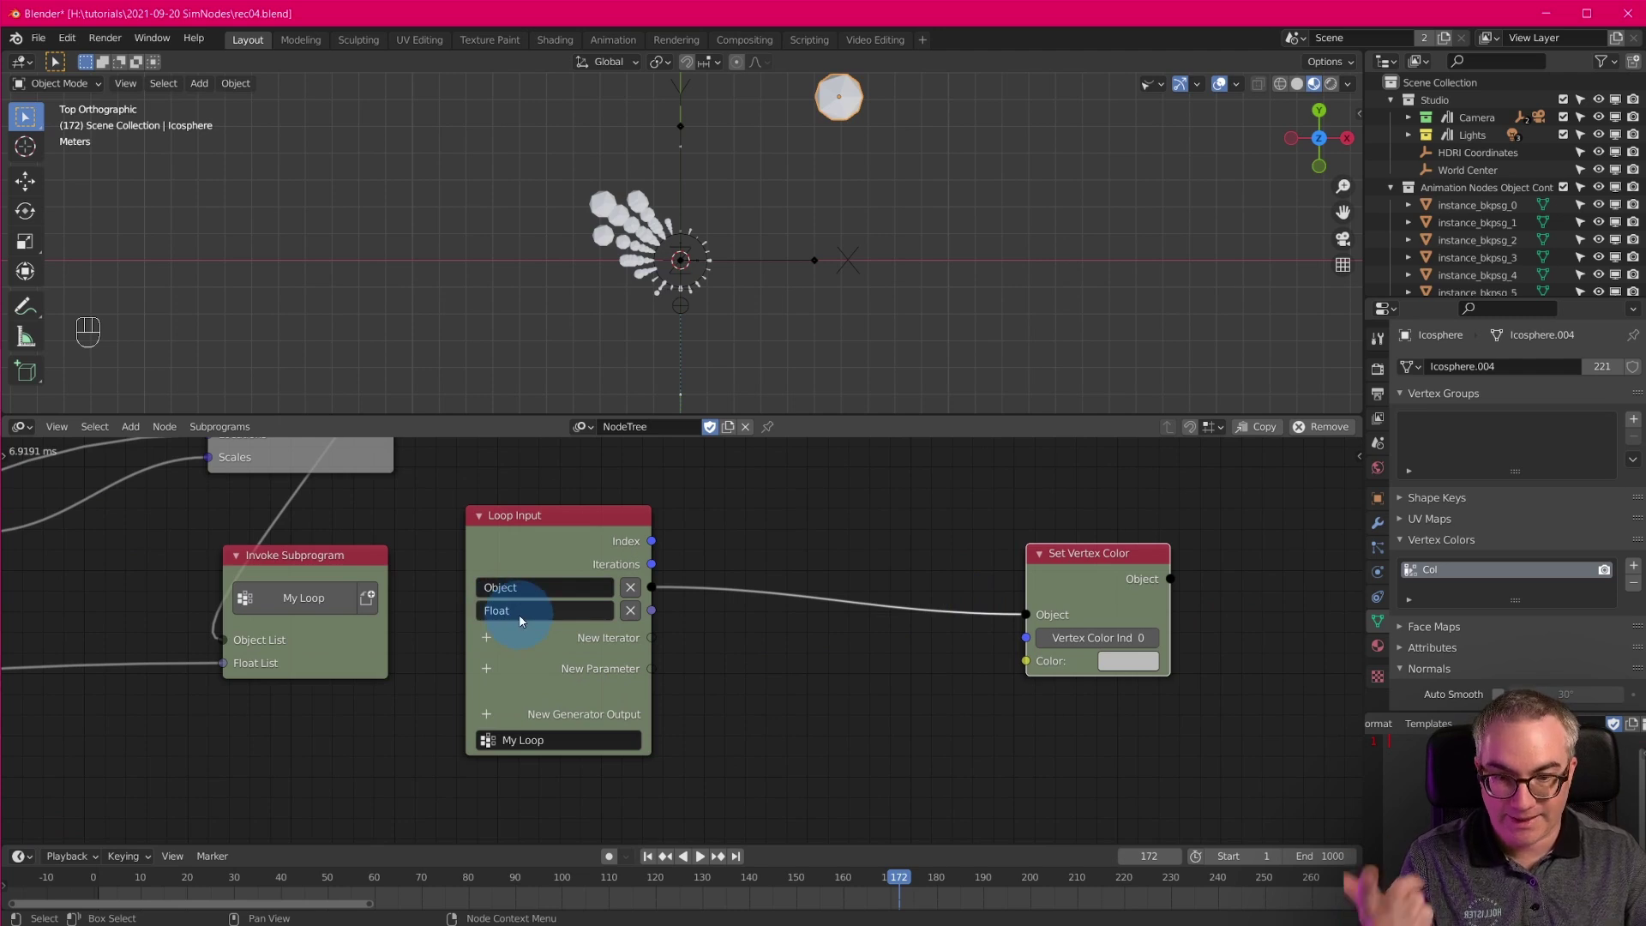
left_click(763, 635)
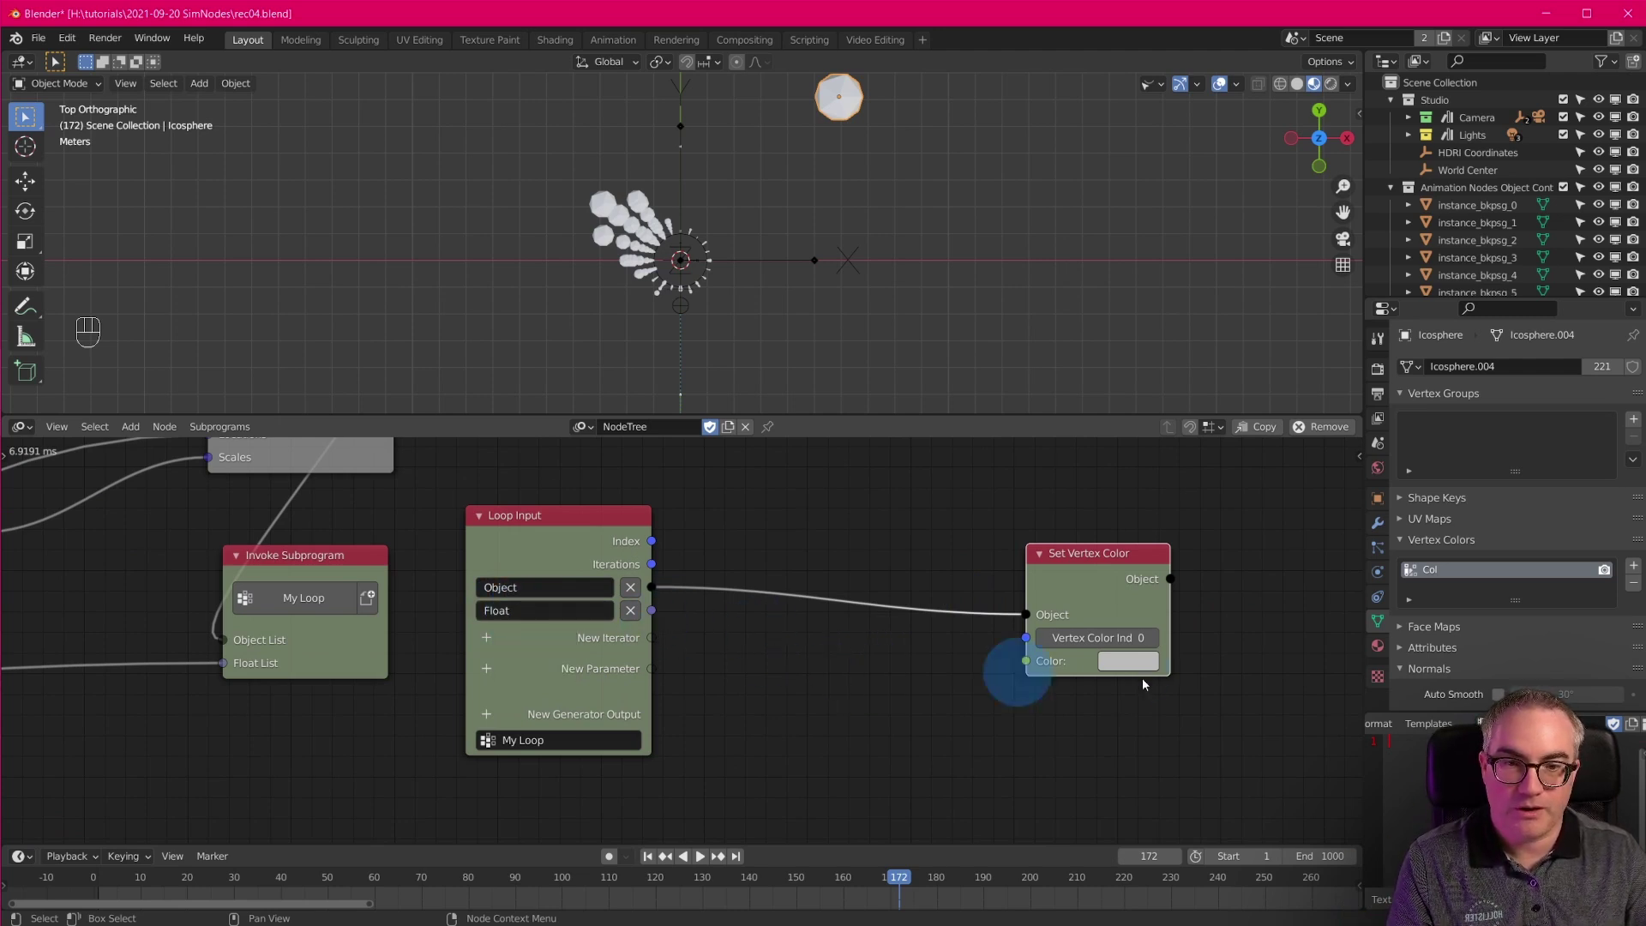
key("shift+a")
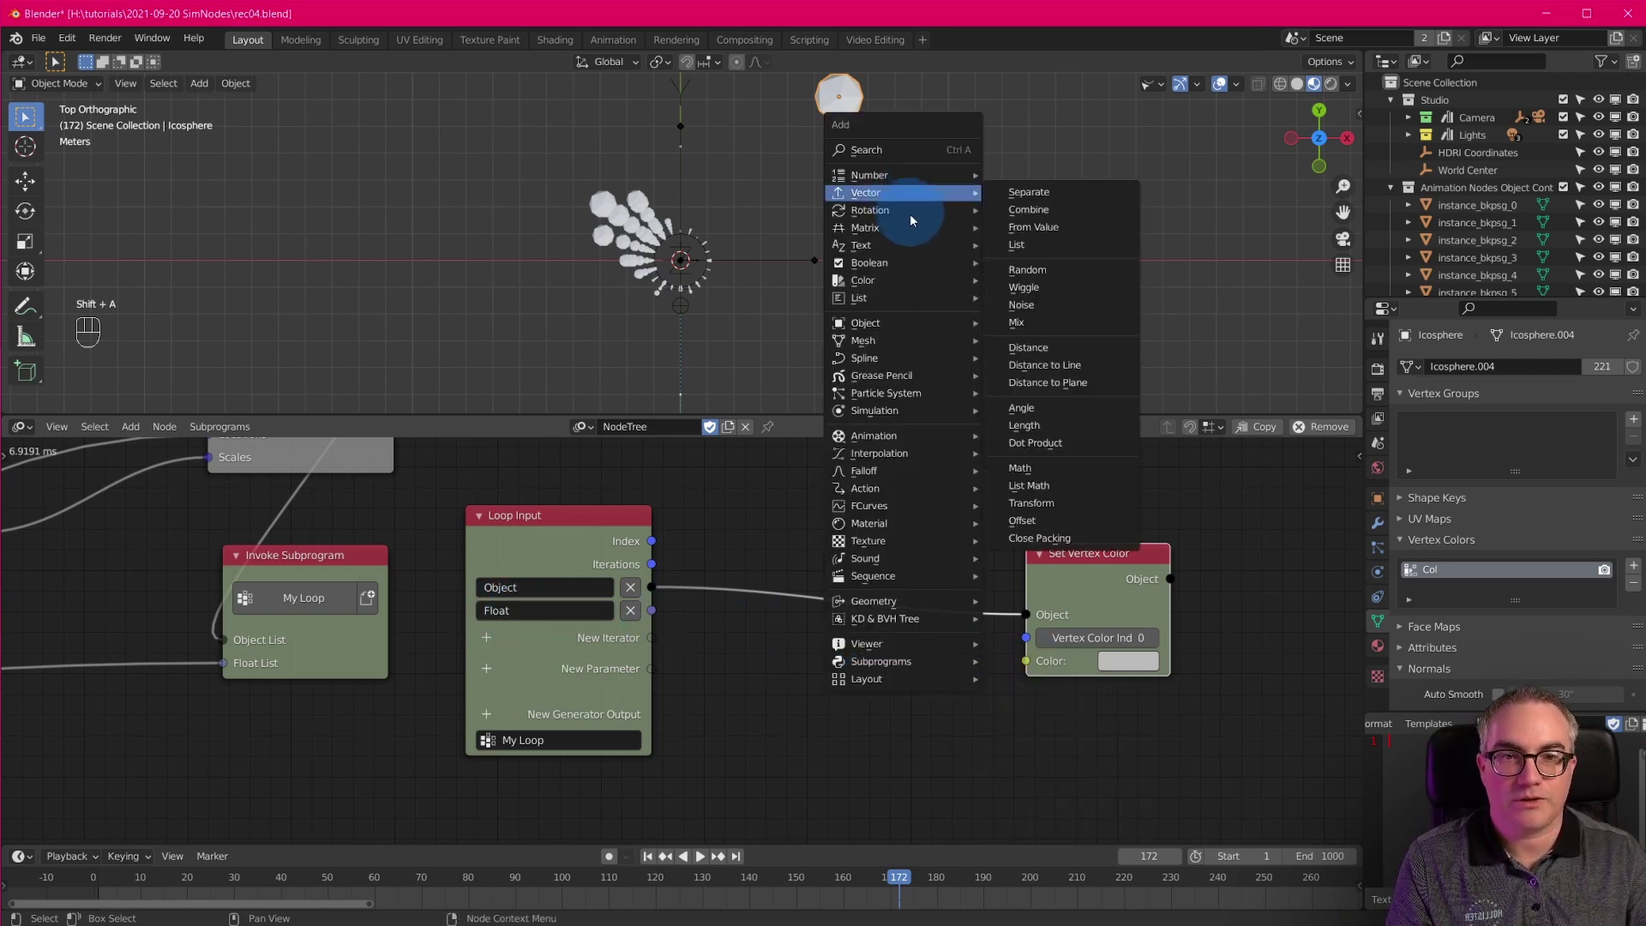
mouse_move(928, 357)
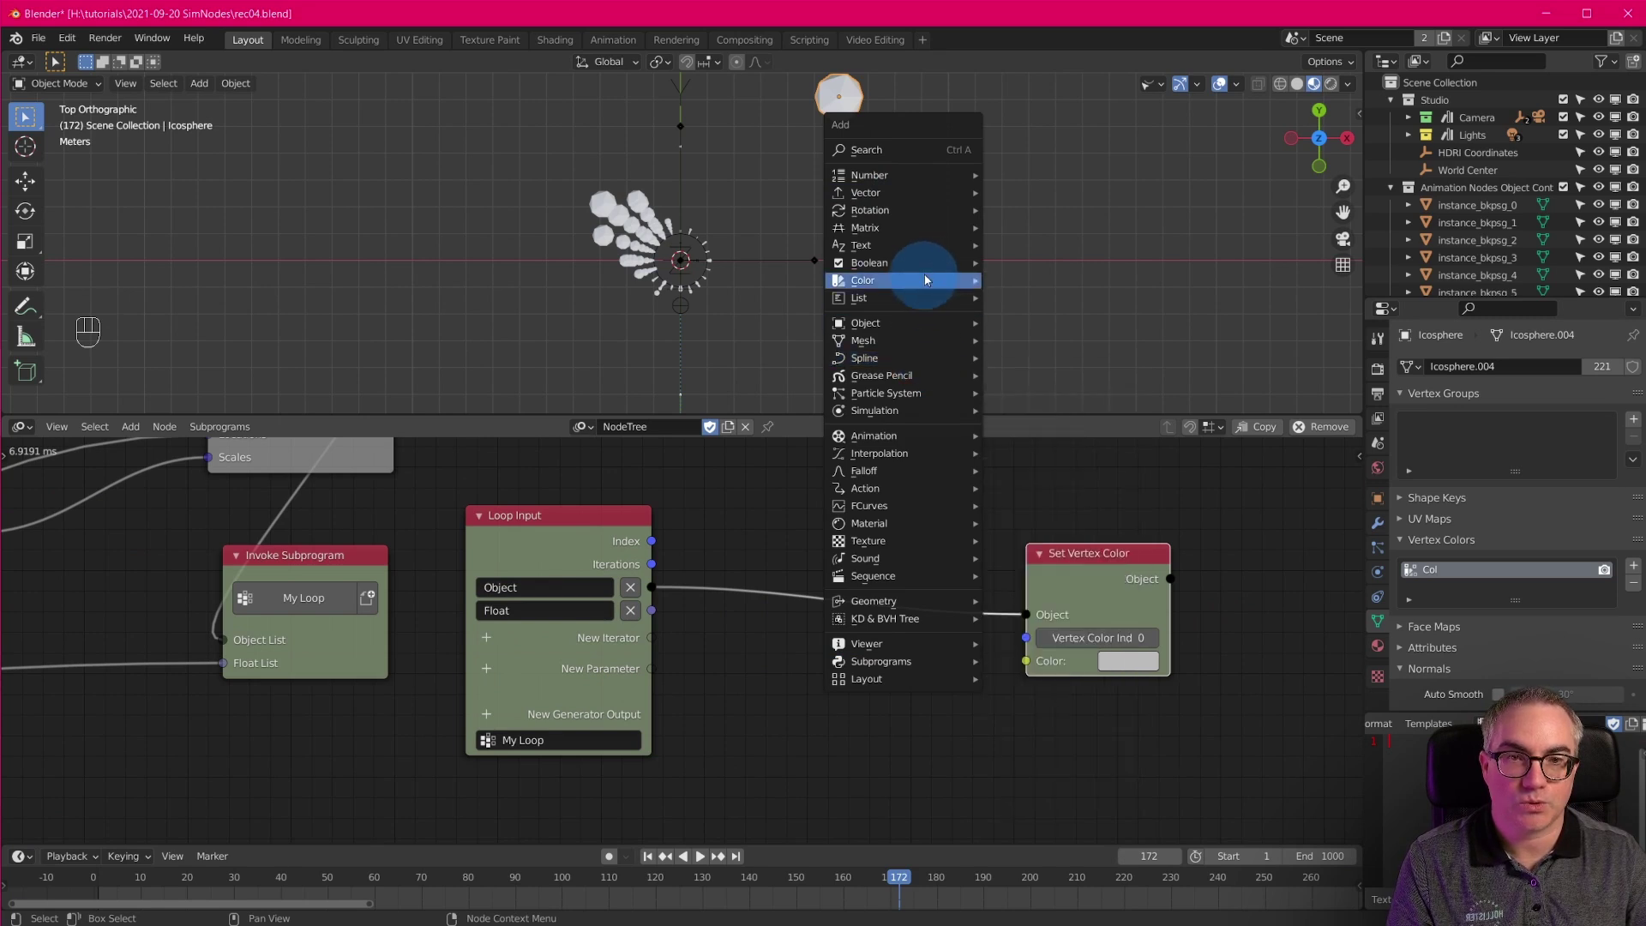
mouse_move(948, 281)
left_click(1090, 294)
left_click(928, 679)
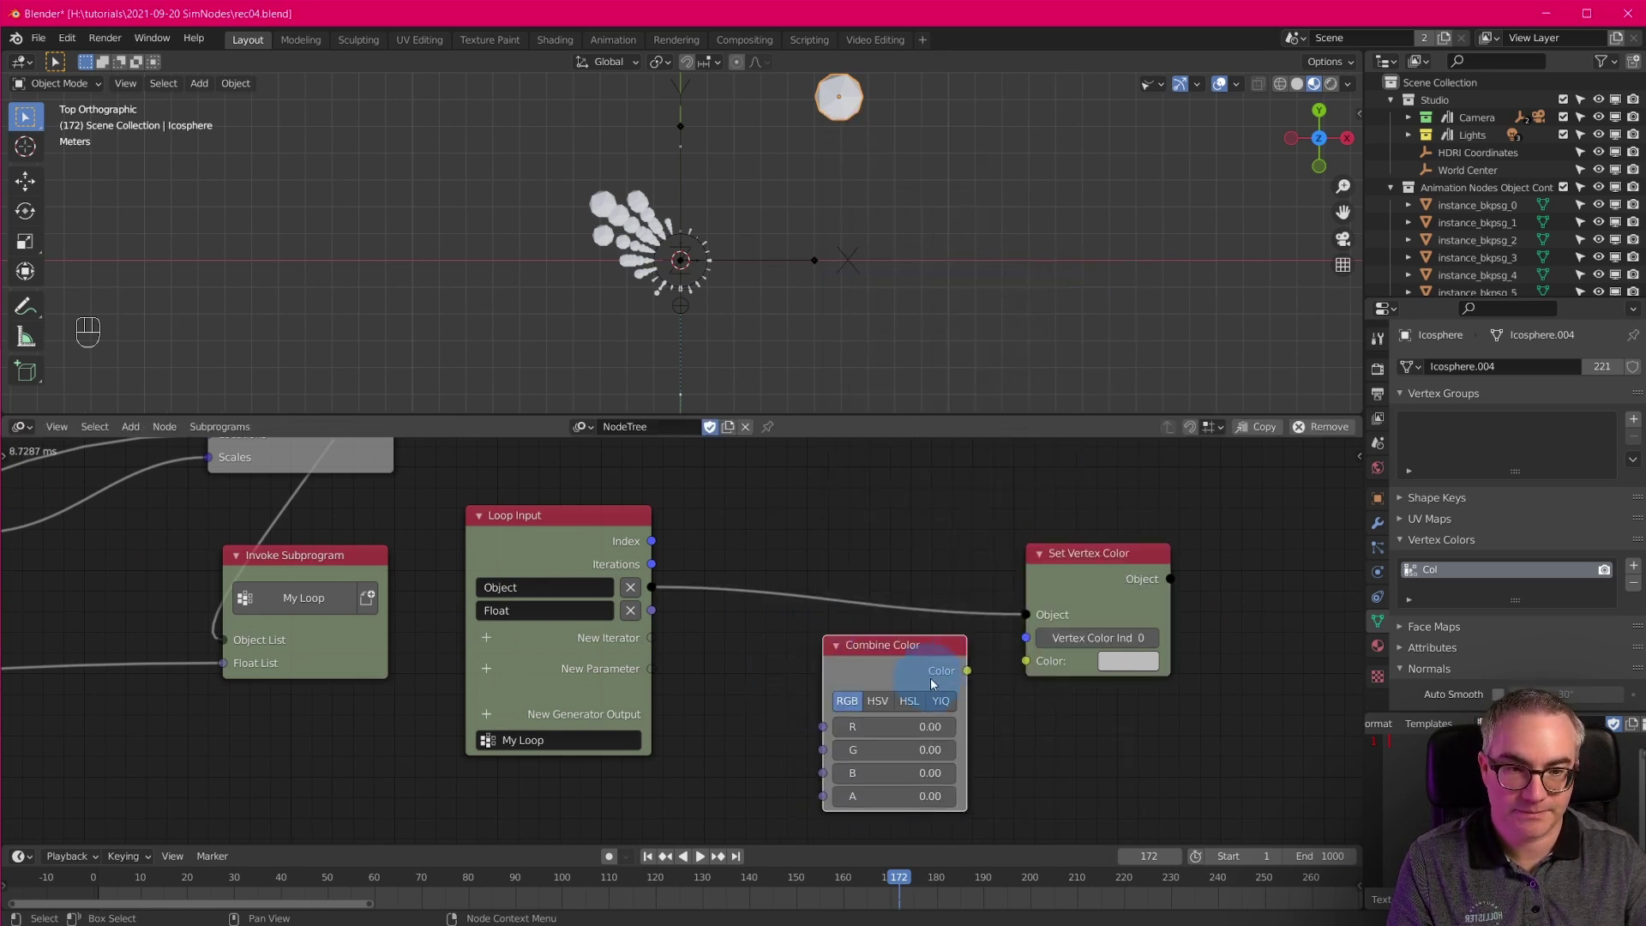
left_click_drag(1021, 658, 1024, 660)
Connect the Loop Input's Float output through a reroute to the R, G and B inputs of the Combine Color node.
left_click_drag(823, 727, 807, 727)
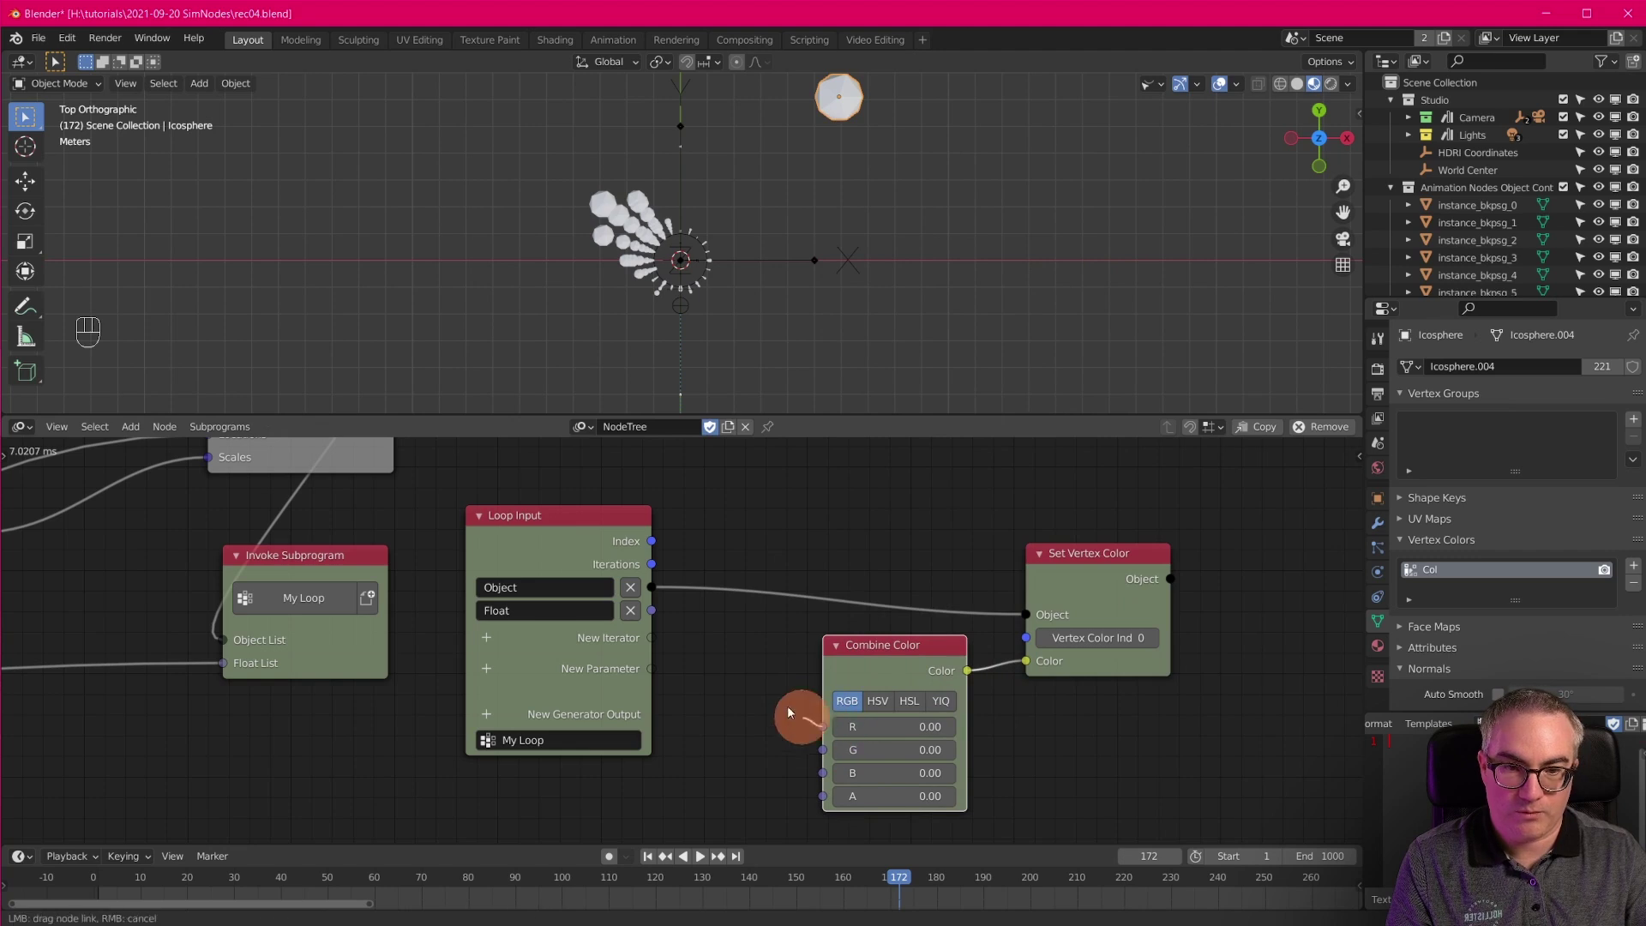
left_click_drag(659, 619, 658, 619)
right_click_drag(794, 750, 795, 752, "shift")
mouse_move(788, 716)
left_mouse_down()
mouse_move(822, 750)
mouse_move(779, 725)
left_mouse_up()
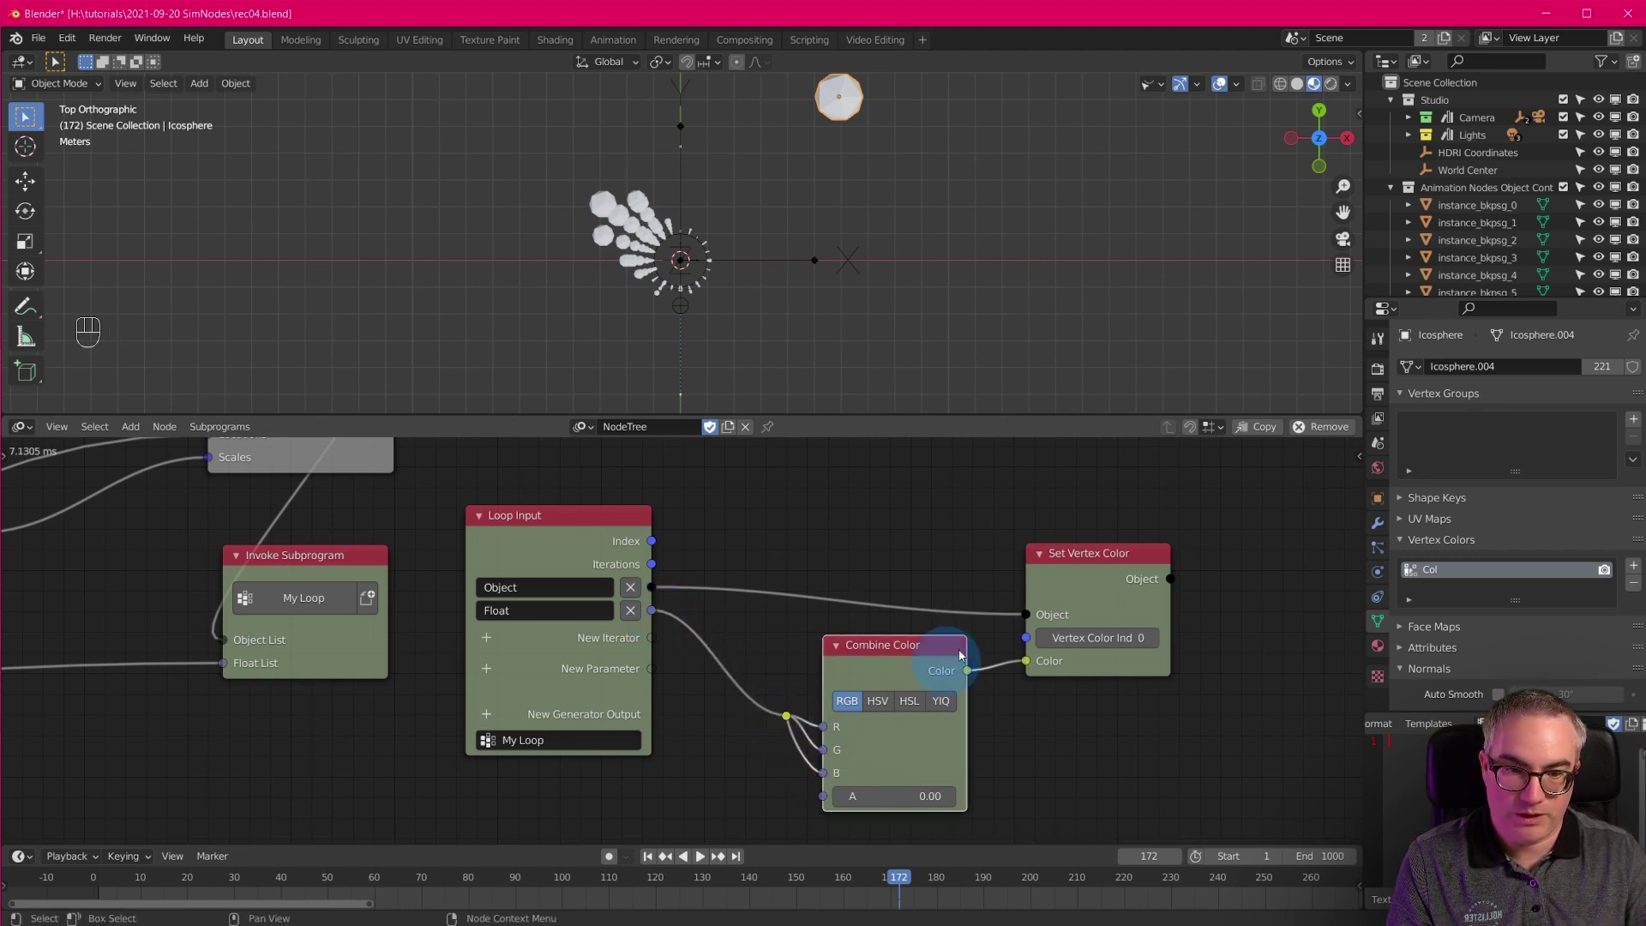
Collapse the Combine Color node, line it up with the Set Vertex Color node, and save the file.
left_click(834, 649)
left_click_drag(896, 654, 893, 722)
left_click_drag(1072, 557, 1061, 576)
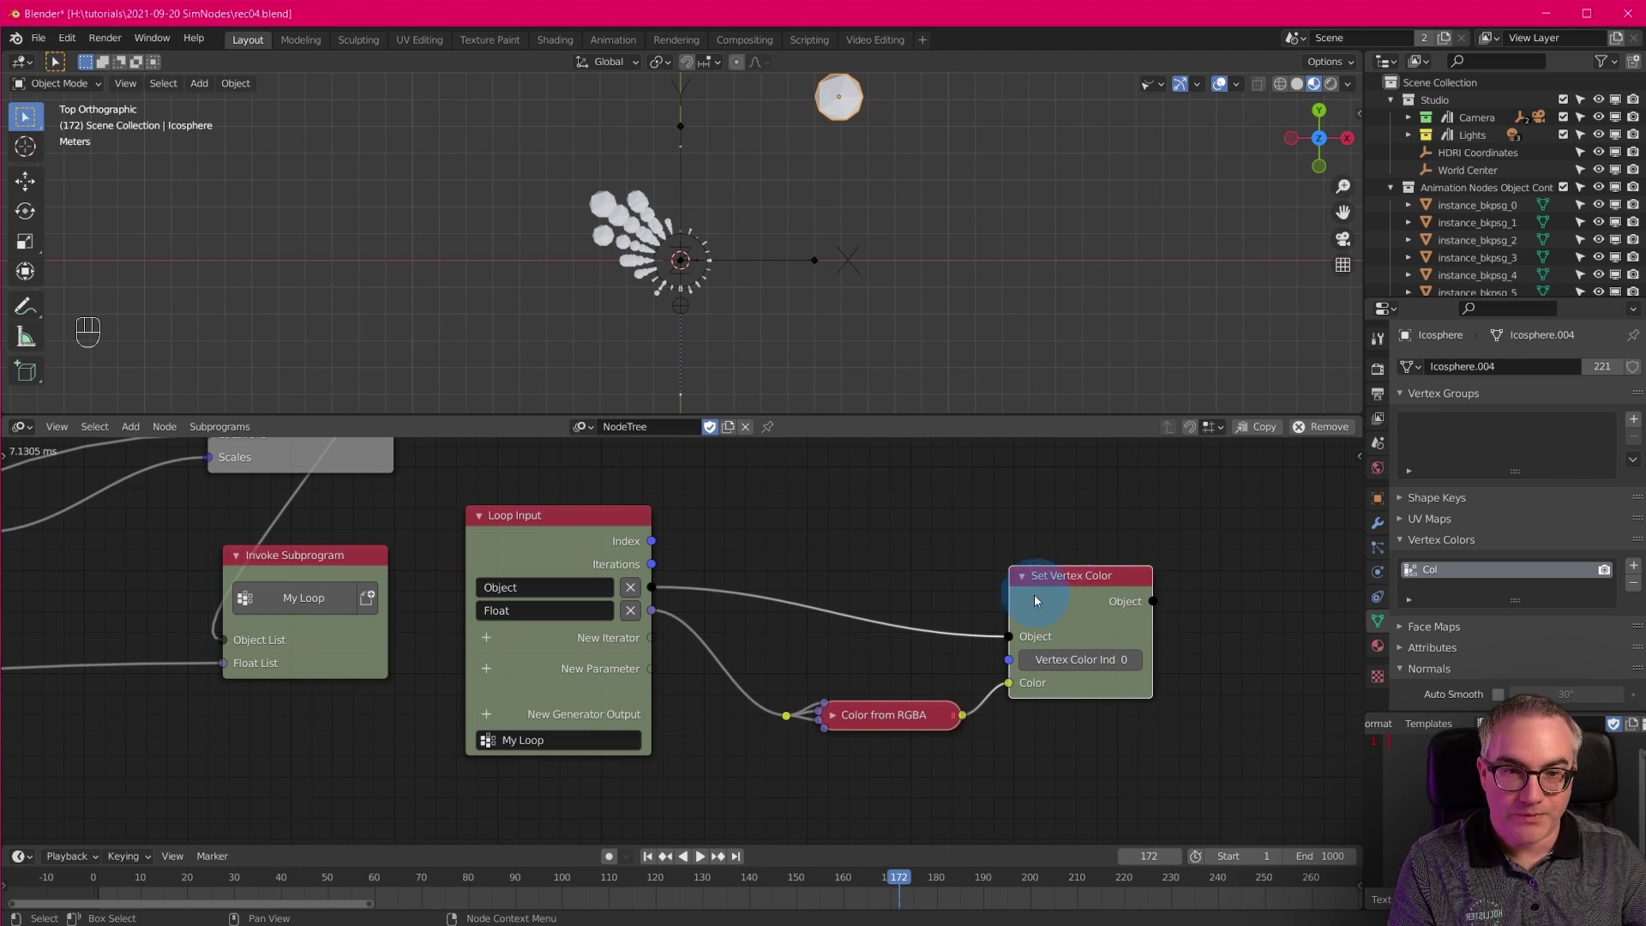
scroll(812, 635, "down", 2)
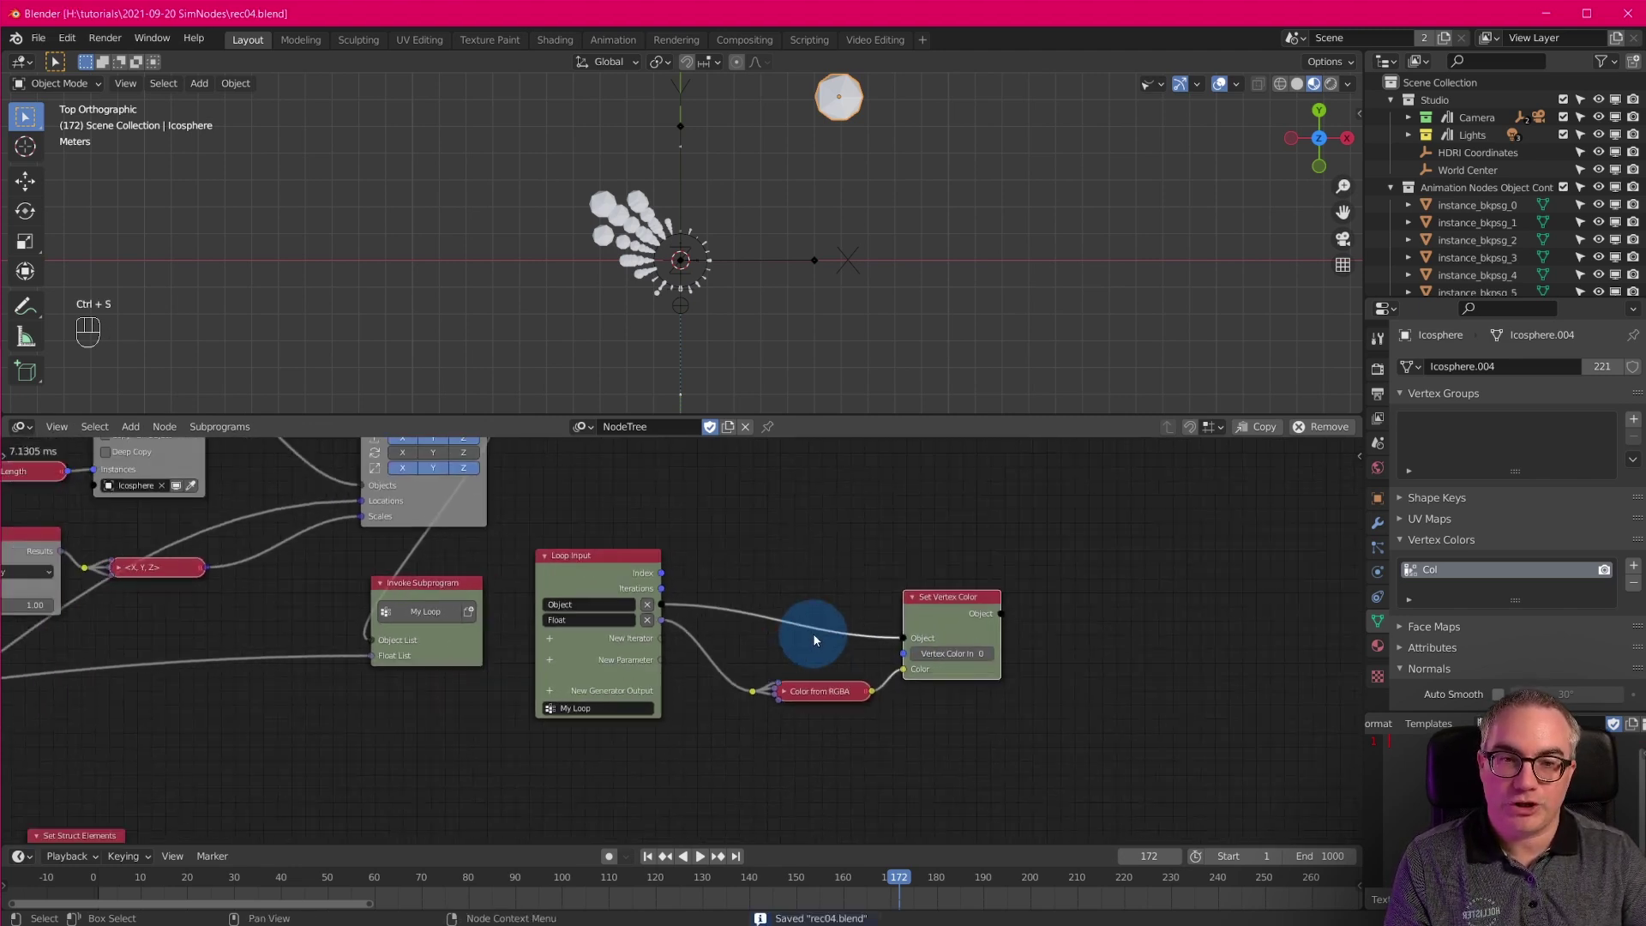
scroll(669, 283, "up", 3)
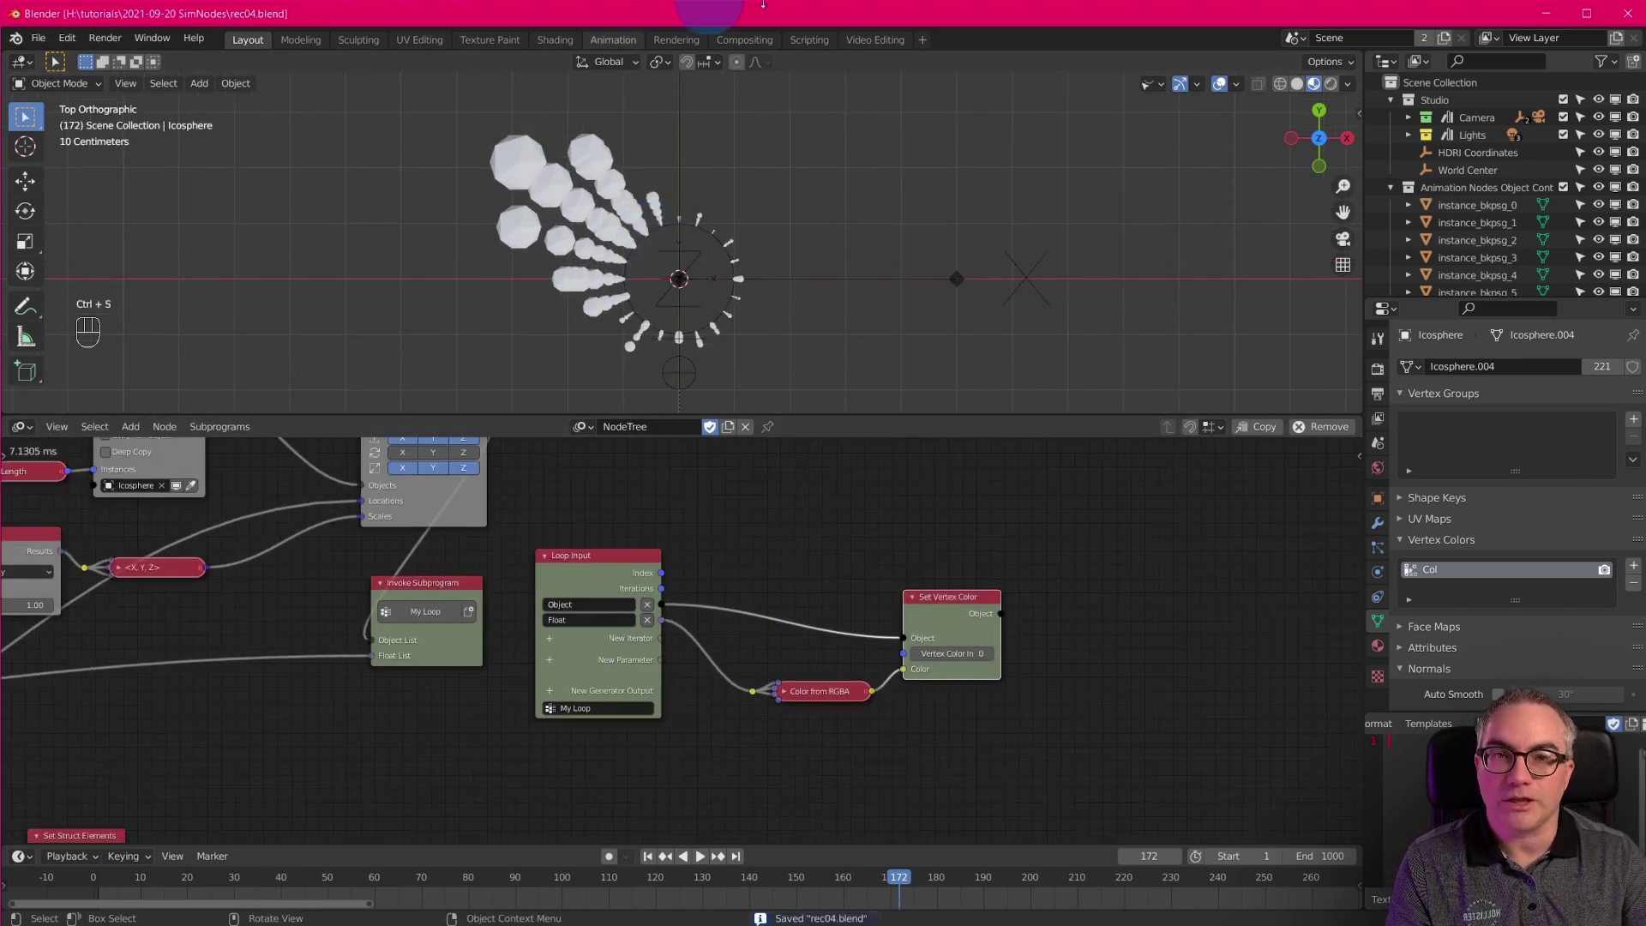
Switch to the Shading workspace and create a new material for the selected icosphere.
left_click(355, 39)
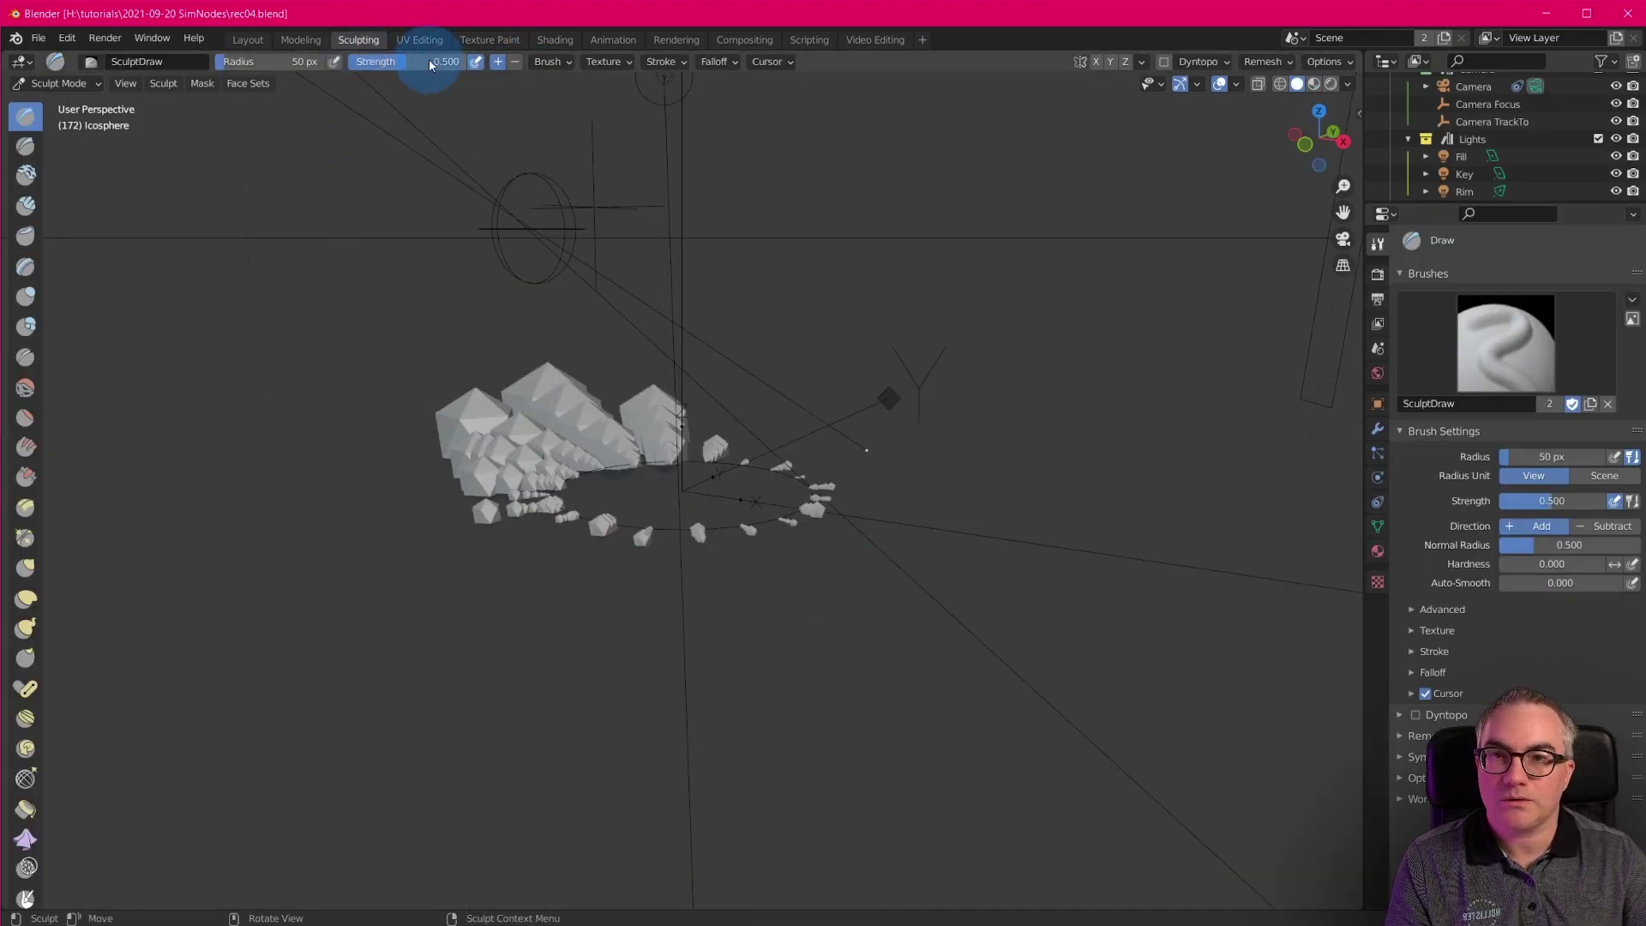
left_click(553, 39)
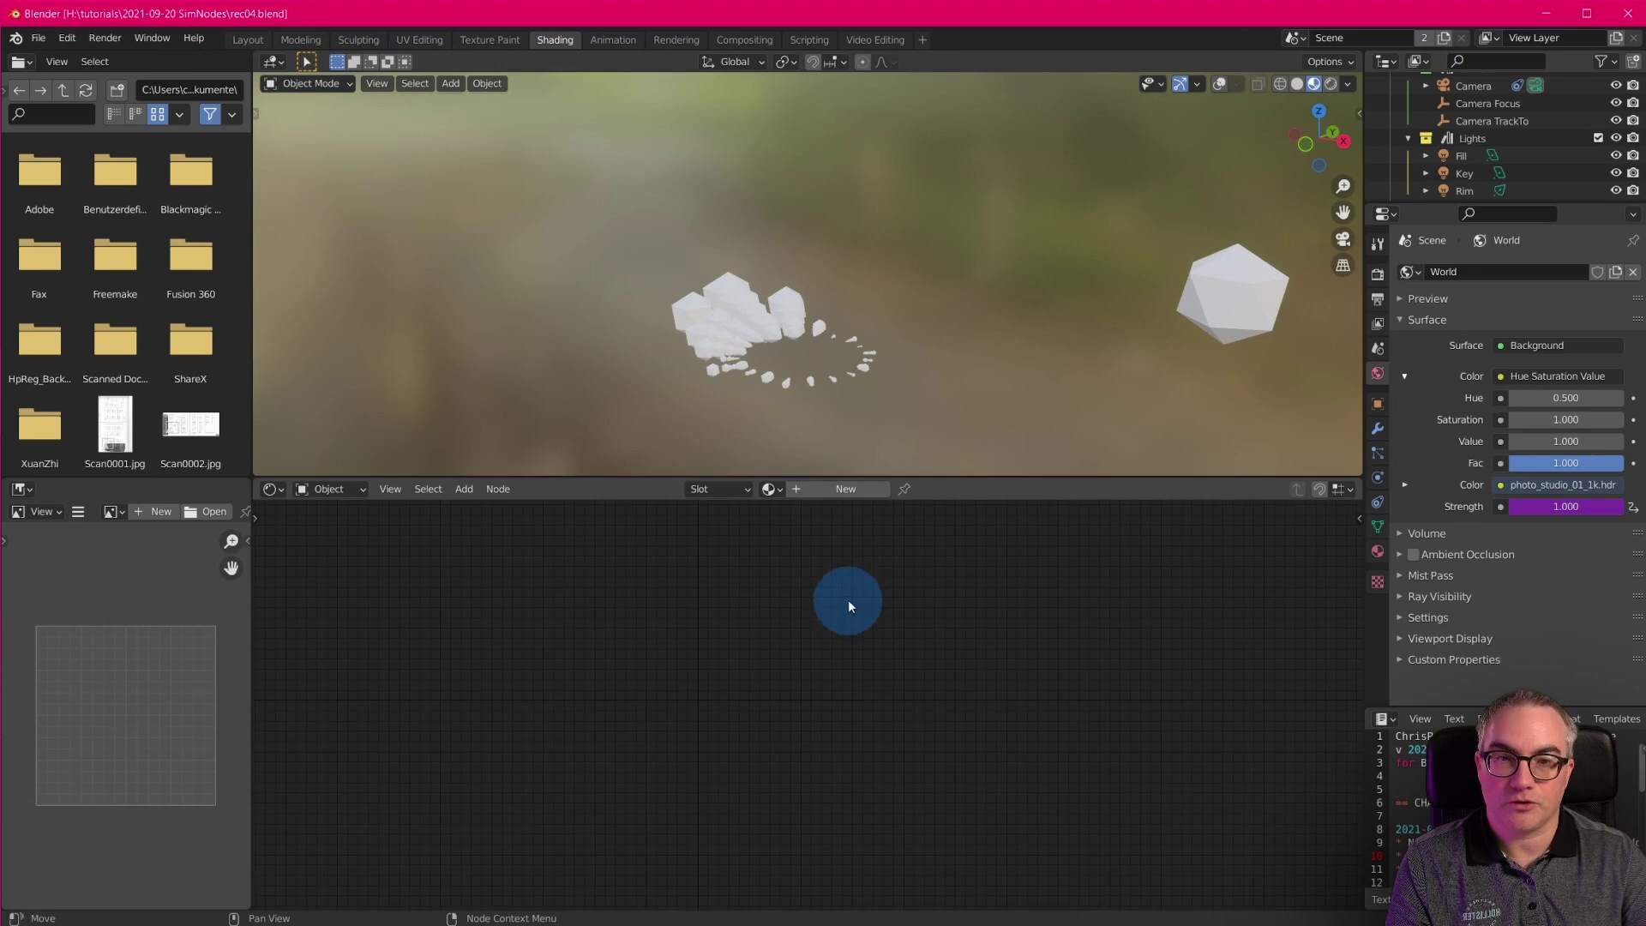
middle_click_drag(1019, 329, 945, 268, "shift")
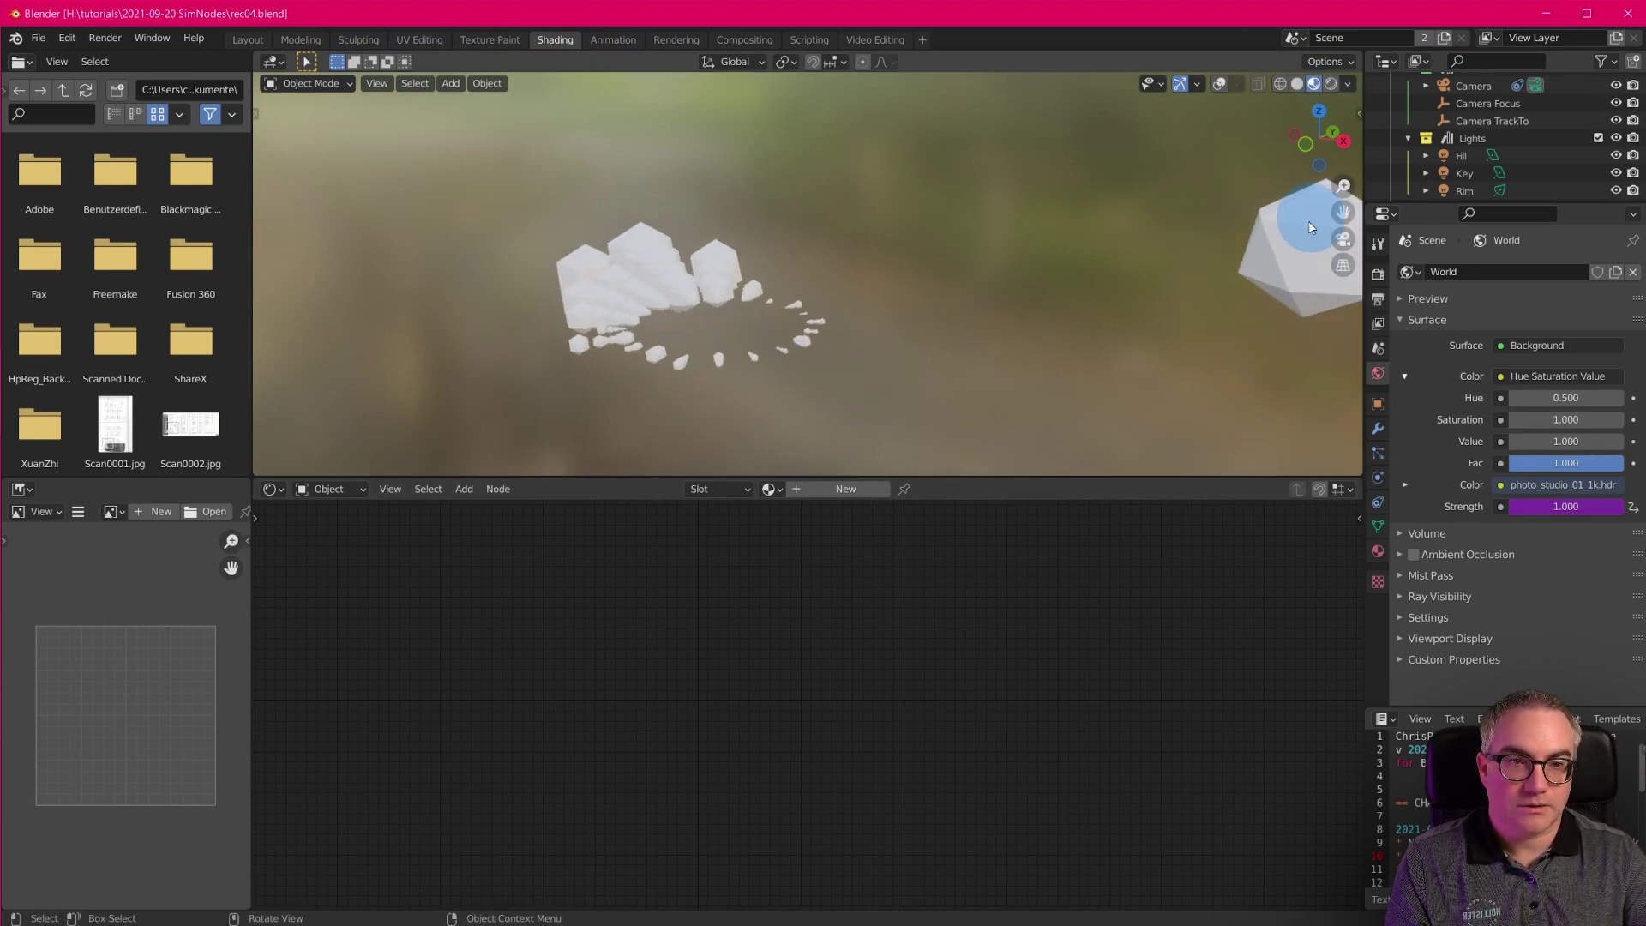
left_click(828, 494)
scroll(382, 600, "up", 3)
Add a ColorRamp node in front of the Principled BSDF and set its color mode to HSV.
key("shift+a")
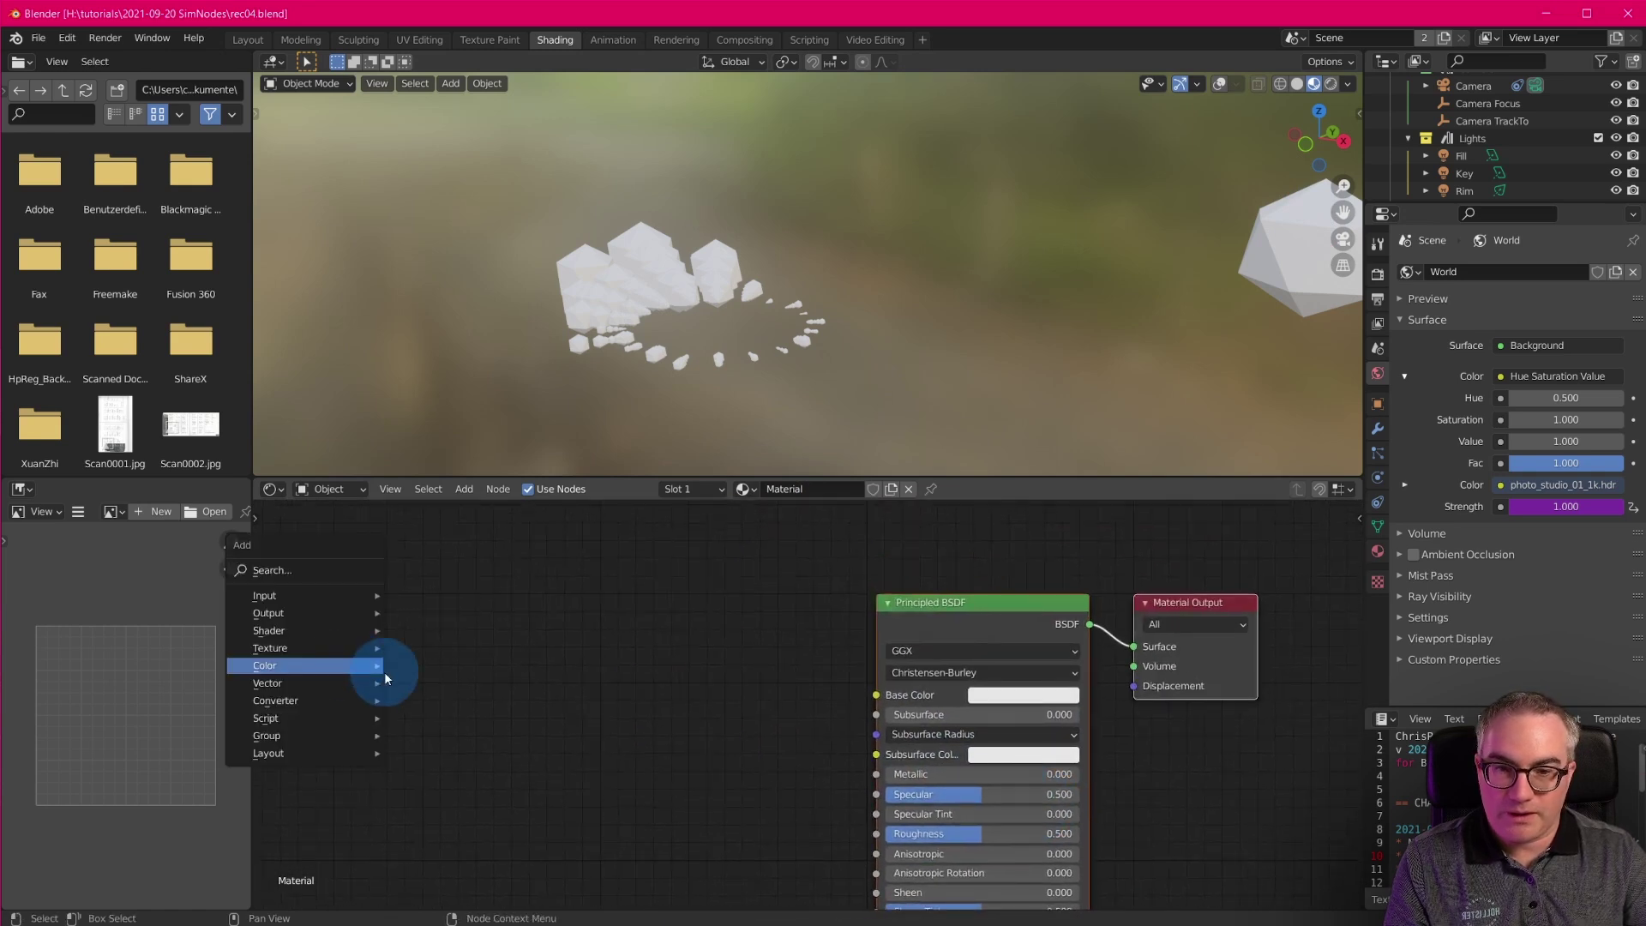
mouse_move(328, 707)
left_click(493, 491)
left_click(577, 635)
left_click(698, 721)
left_click(715, 757)
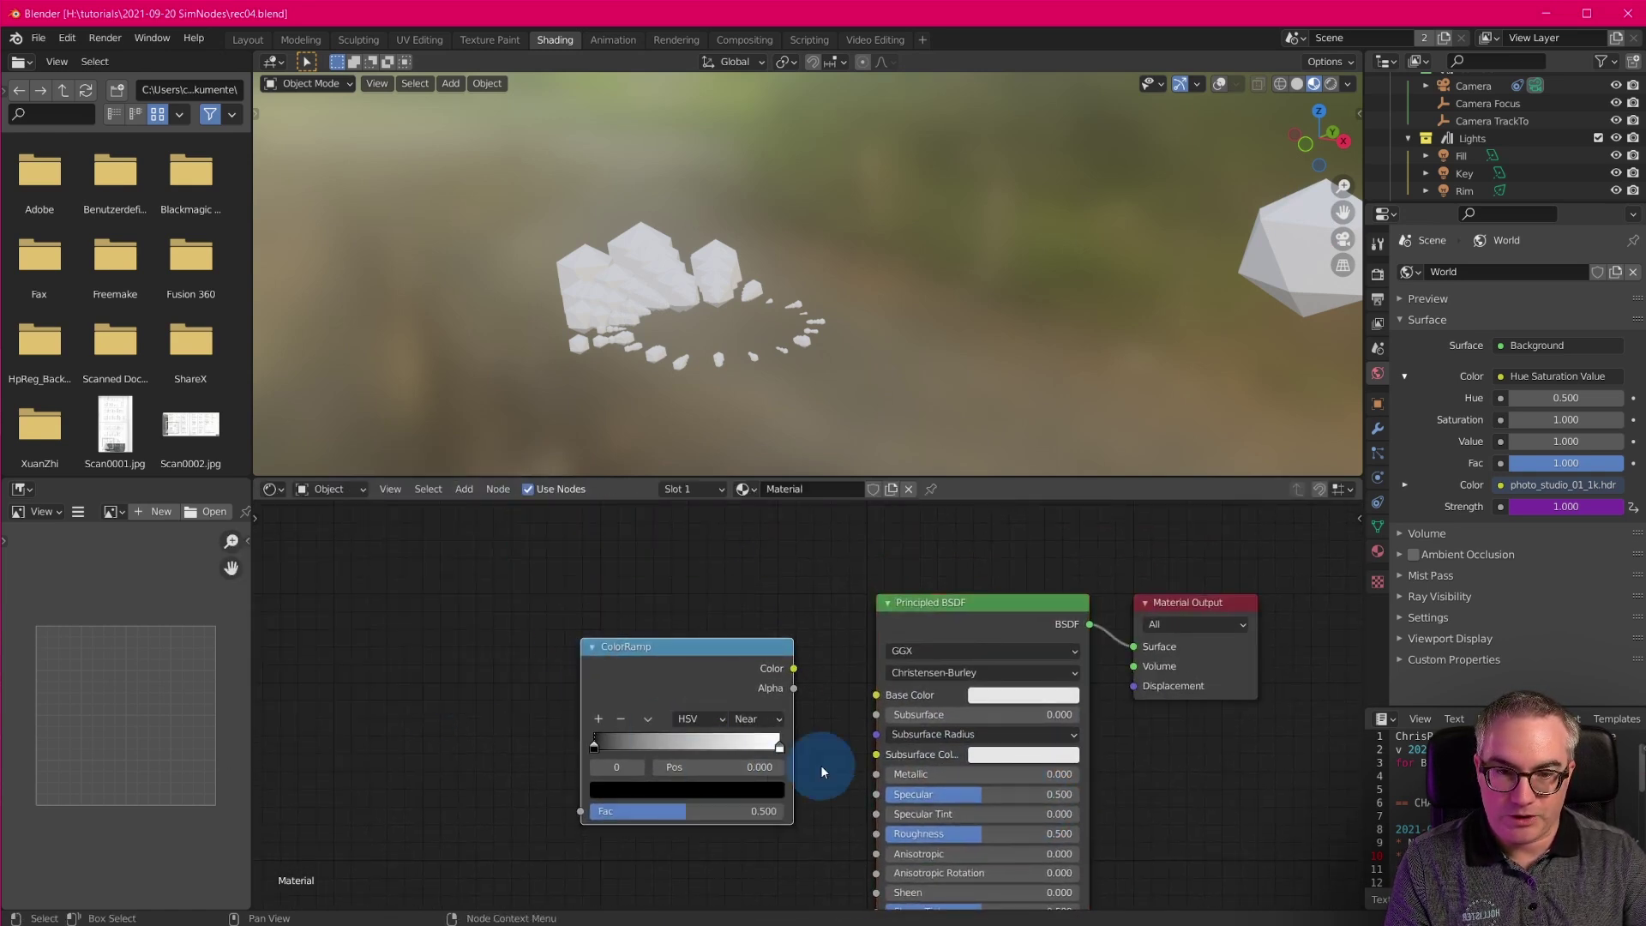
Color the ramp's first stop dark green and its last stop red, and connect the ramp's Color output to Base Color.
left_click(626, 790)
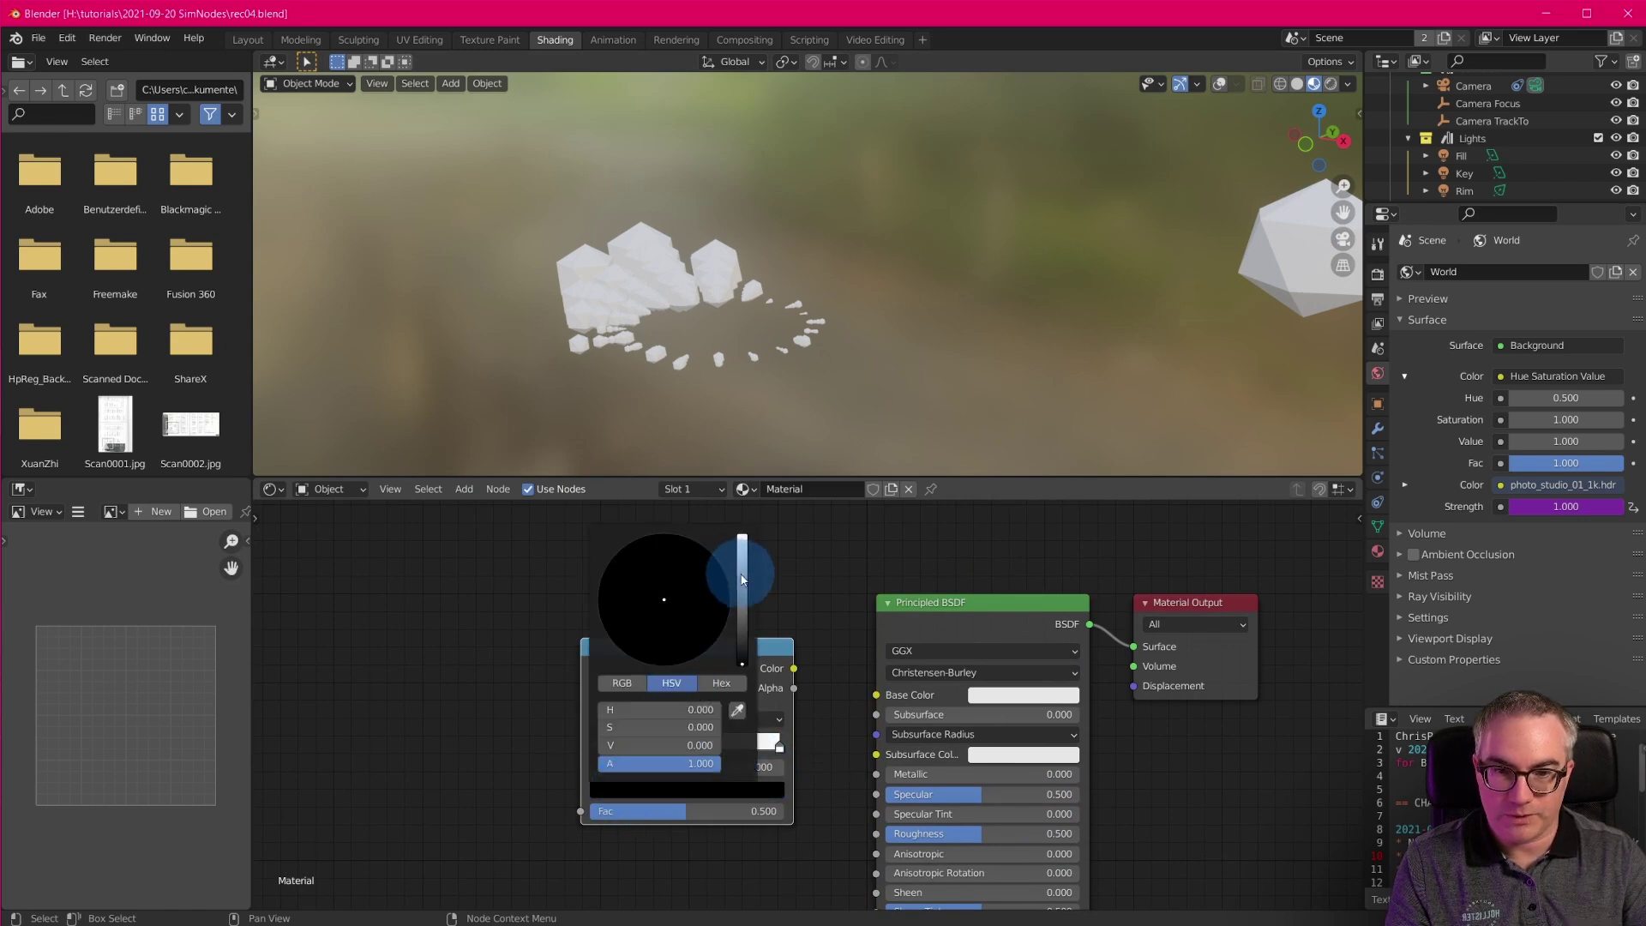
left_click_drag(740, 579, 735, 606)
left_click_drag(613, 566, 577, 551)
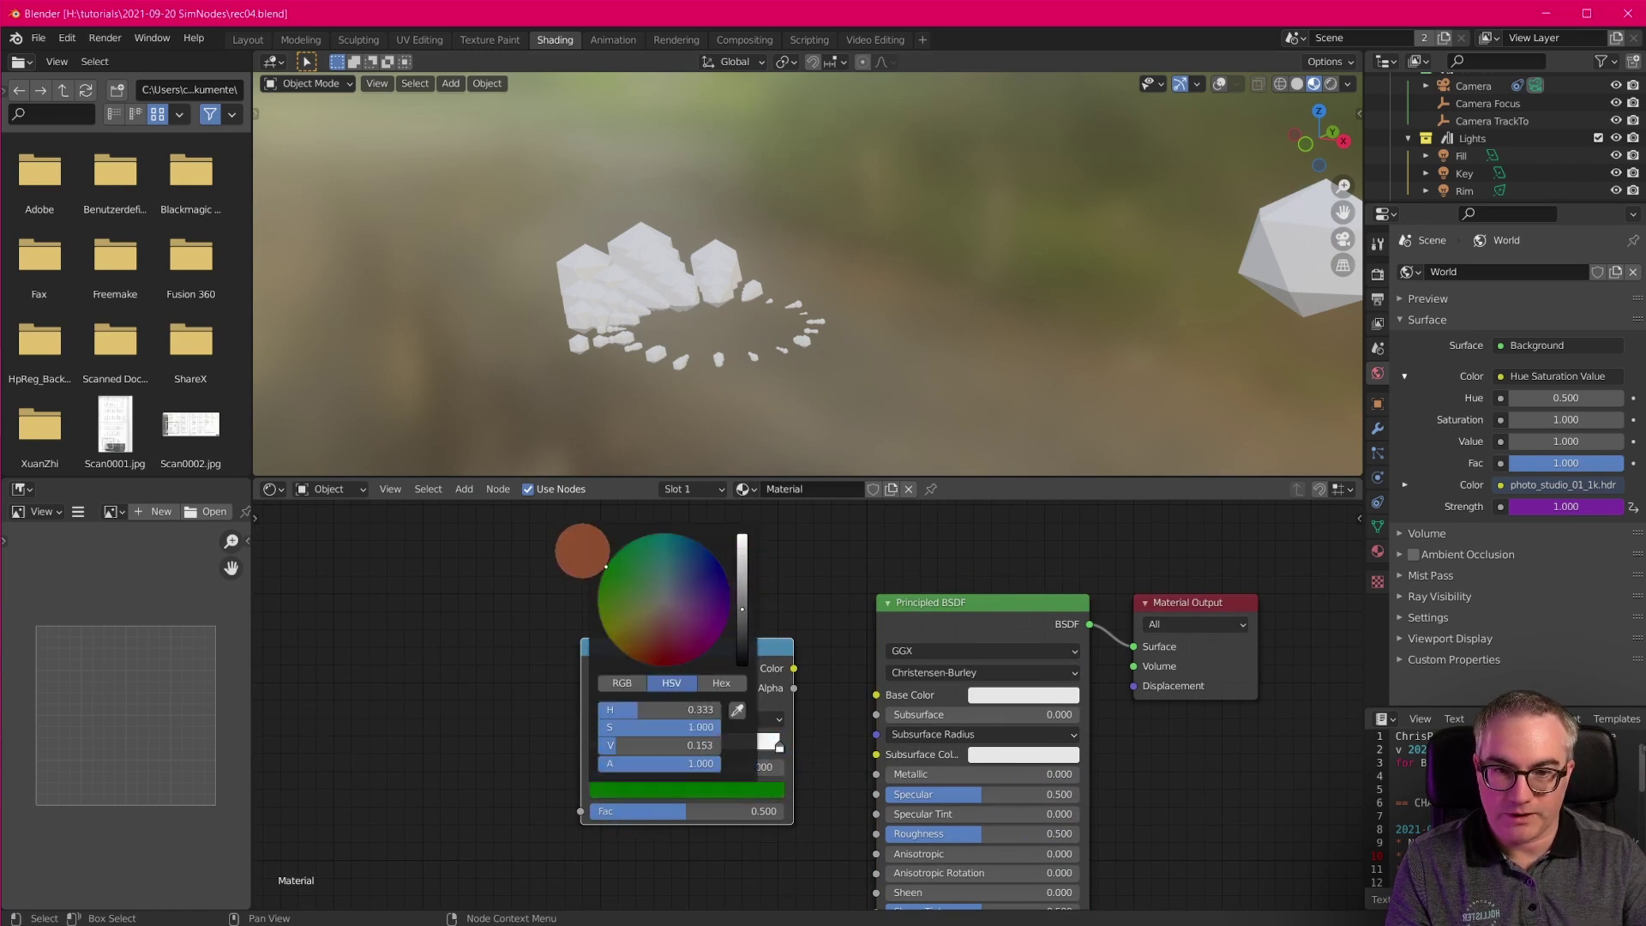
left_click(780, 749)
left_click(685, 789)
left_click_drag(686, 638, 665, 667)
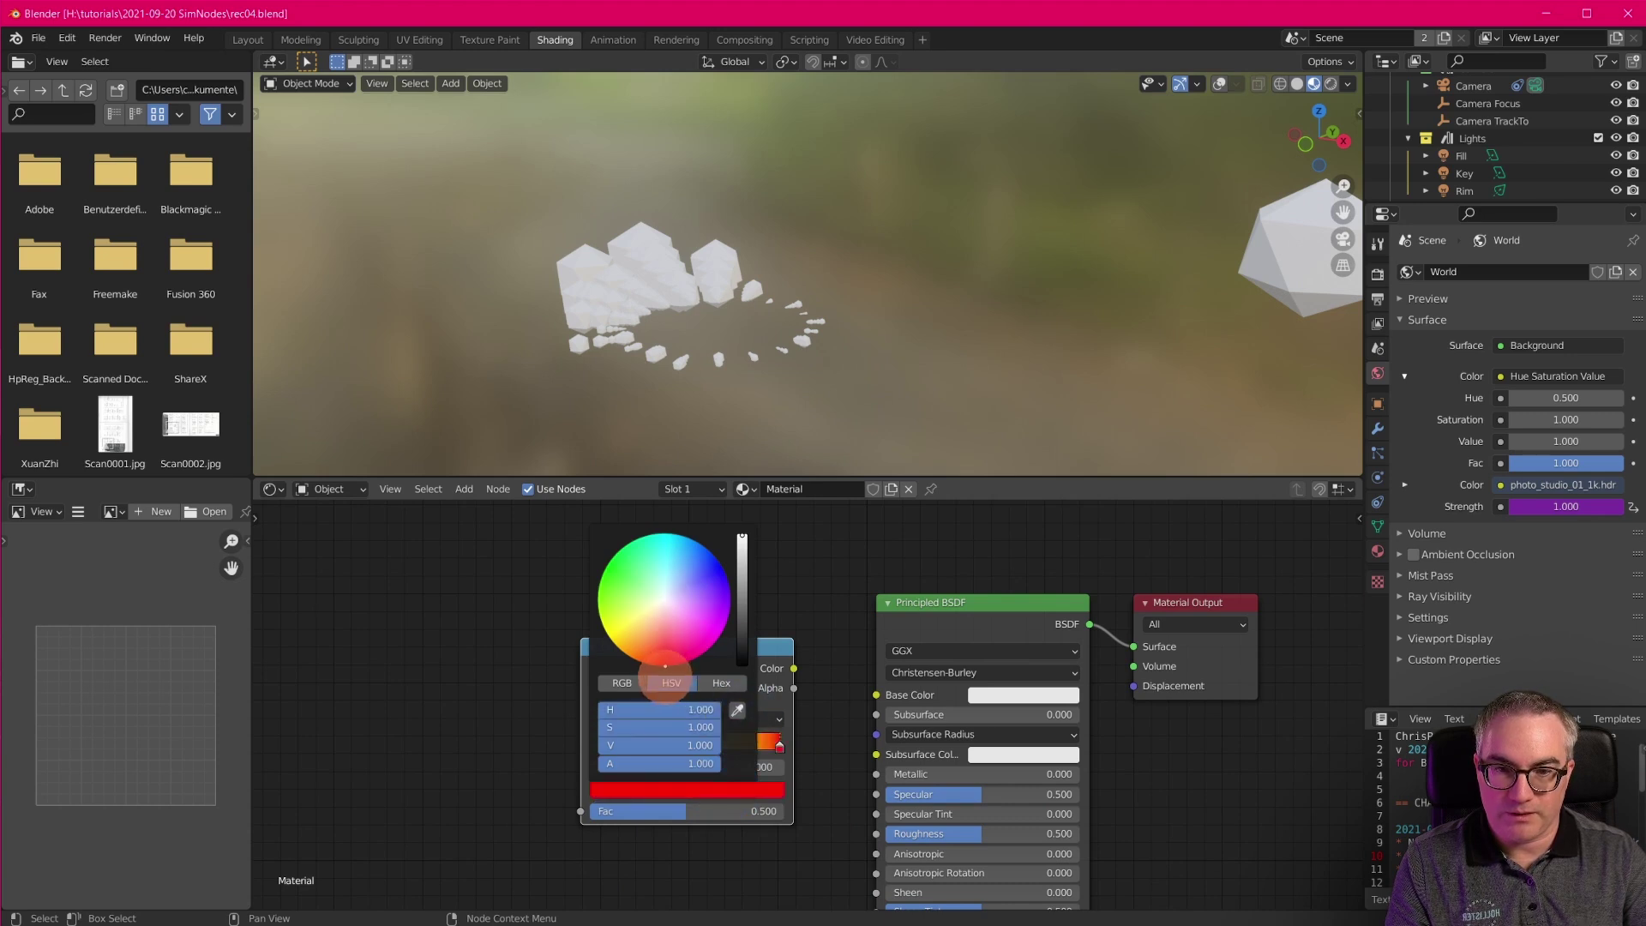
left_click_drag(794, 667, 878, 695)
Add a Vertex Color node using the Col layer and connect its Color output to the ColorRamp's Fac input.
middle_click_drag(376, 641, 570, 574)
key("shift+a")
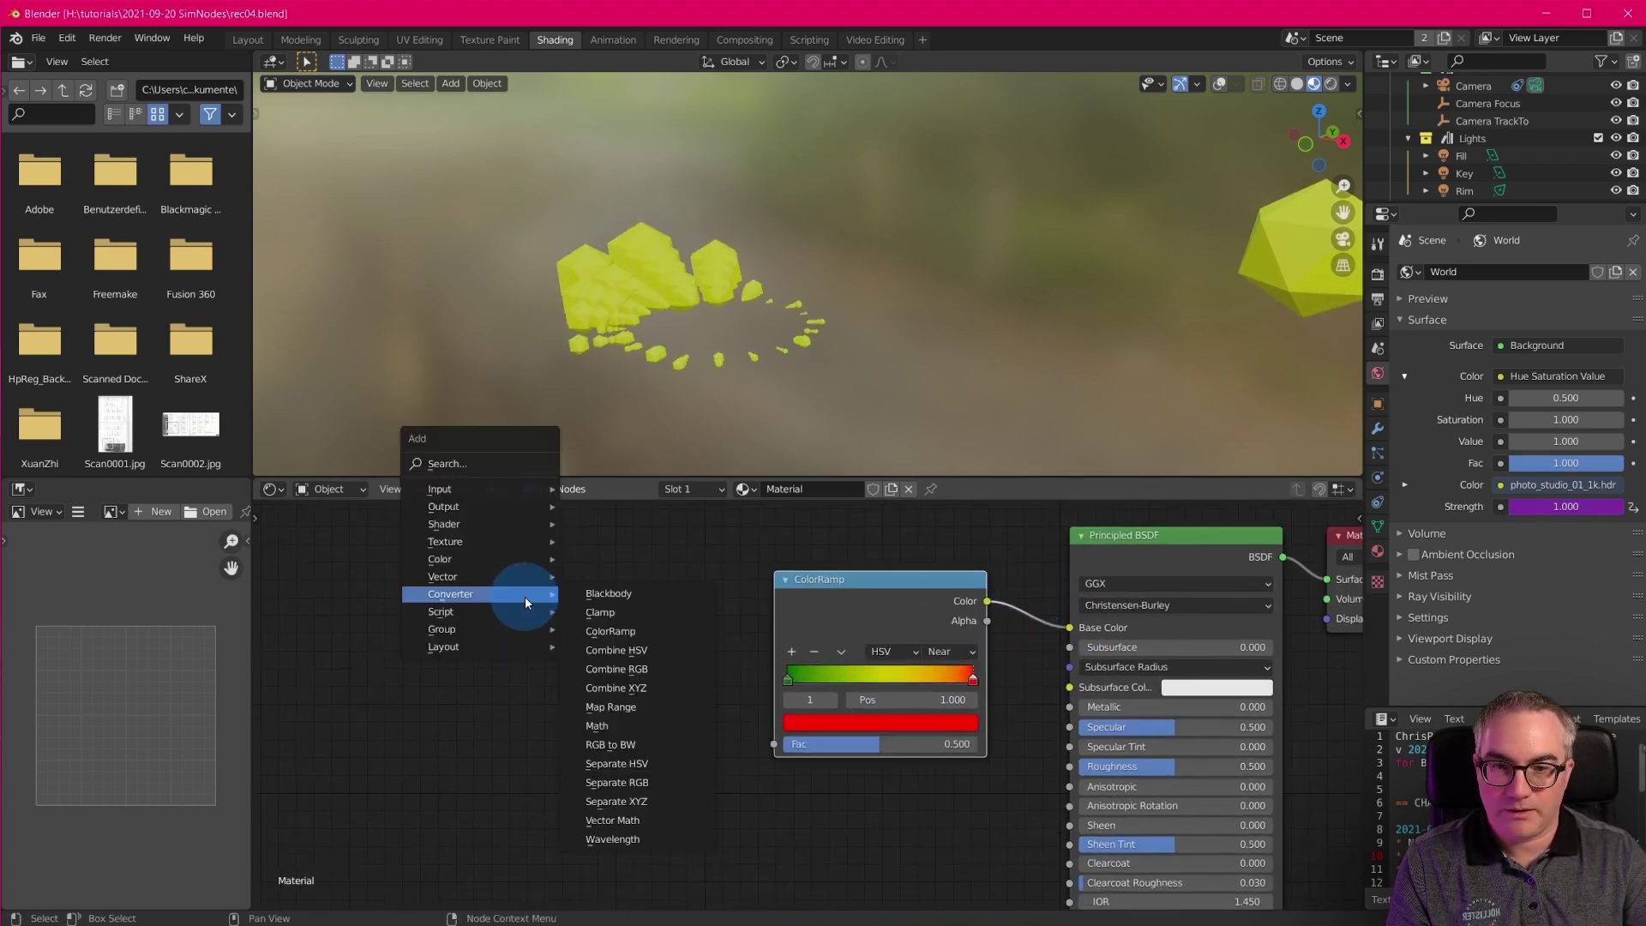
mouse_move(497, 488)
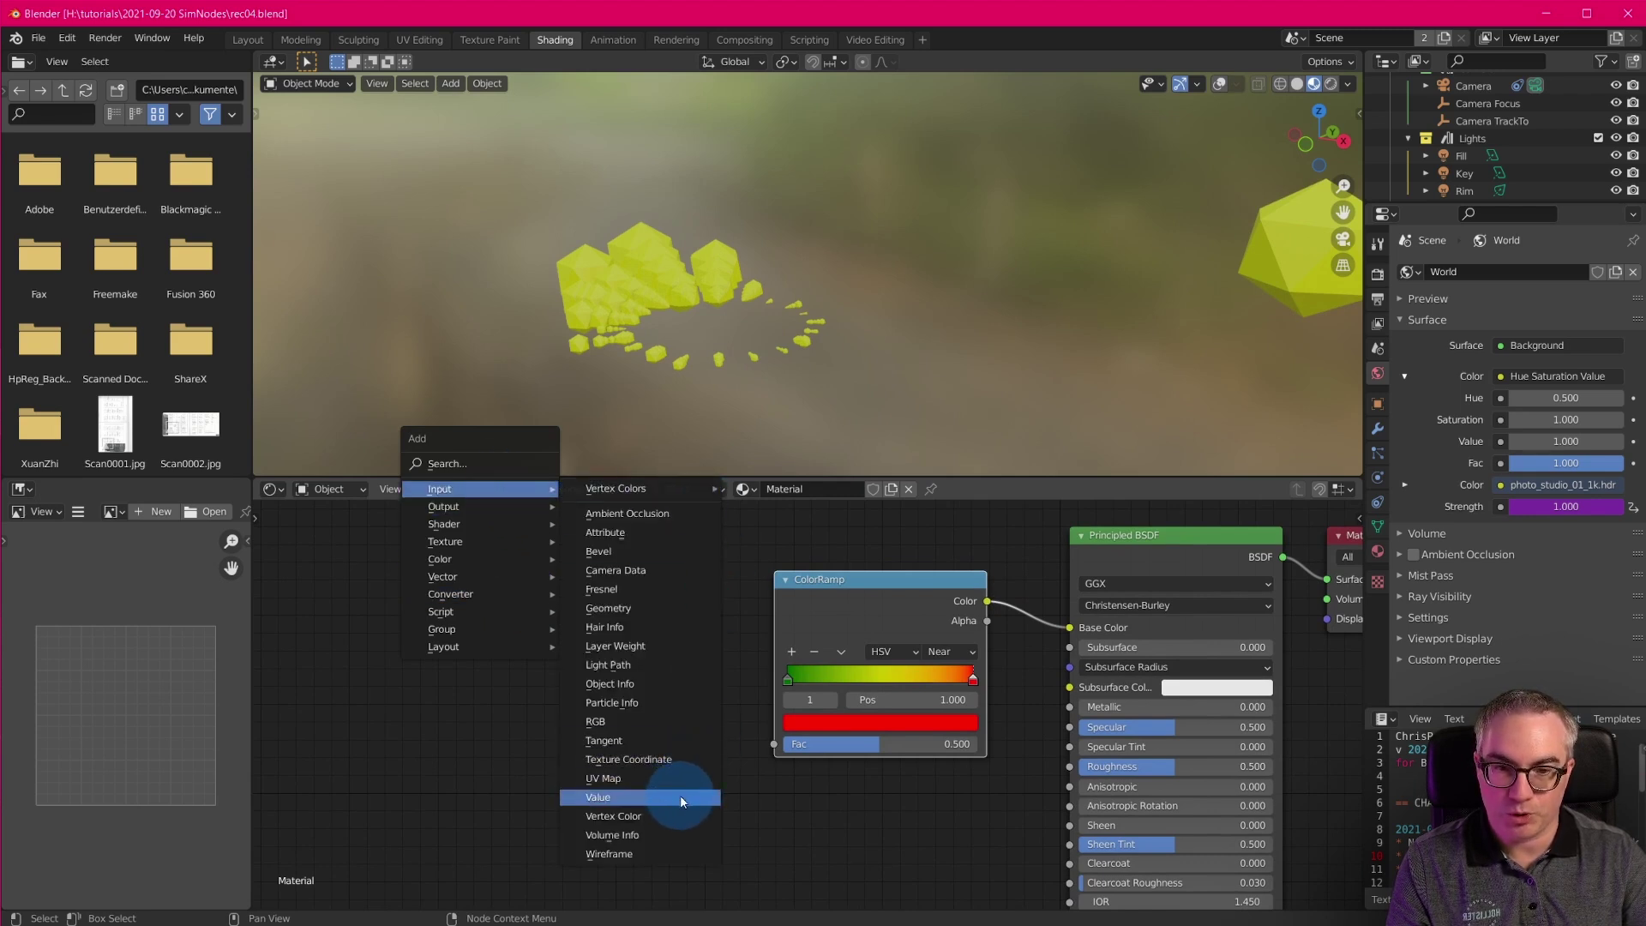
left_click(676, 816)
left_click(553, 706)
left_click(656, 707)
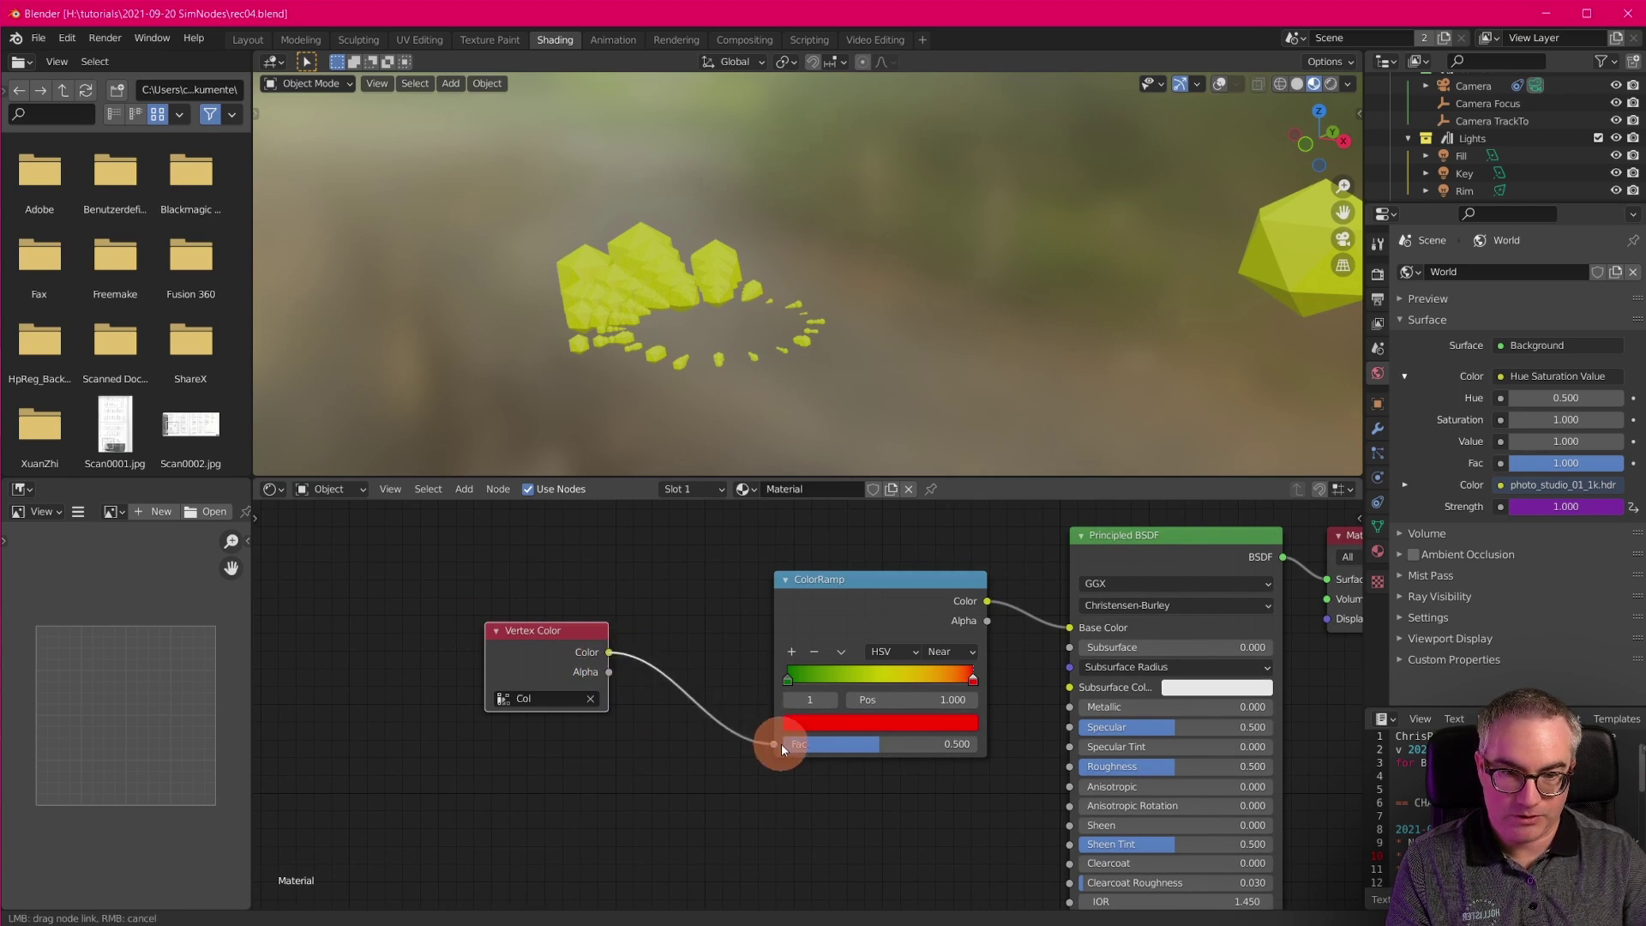
left_click_drag(780, 743, 775, 743)
left_click_drag(610, 669, 647, 698)
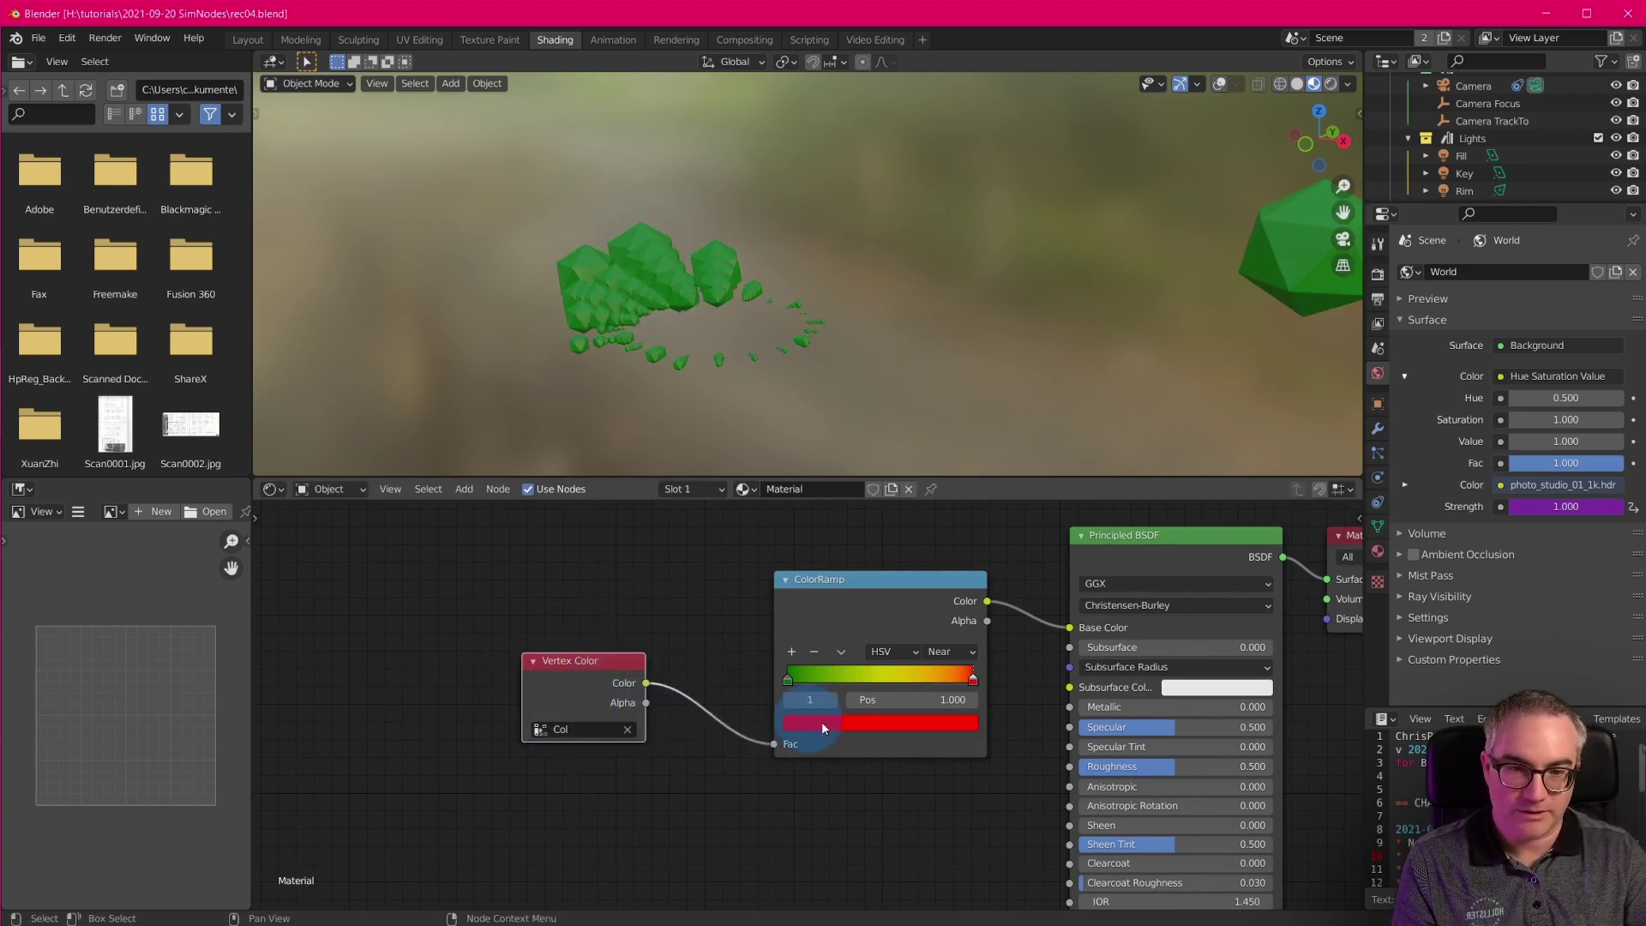
mouse_move(881, 592)
left_mouse_down()
mouse_move(908, 585)
mouse_move(871, 602)
left_mouse_up()
scroll(950, 661, "down", 1)
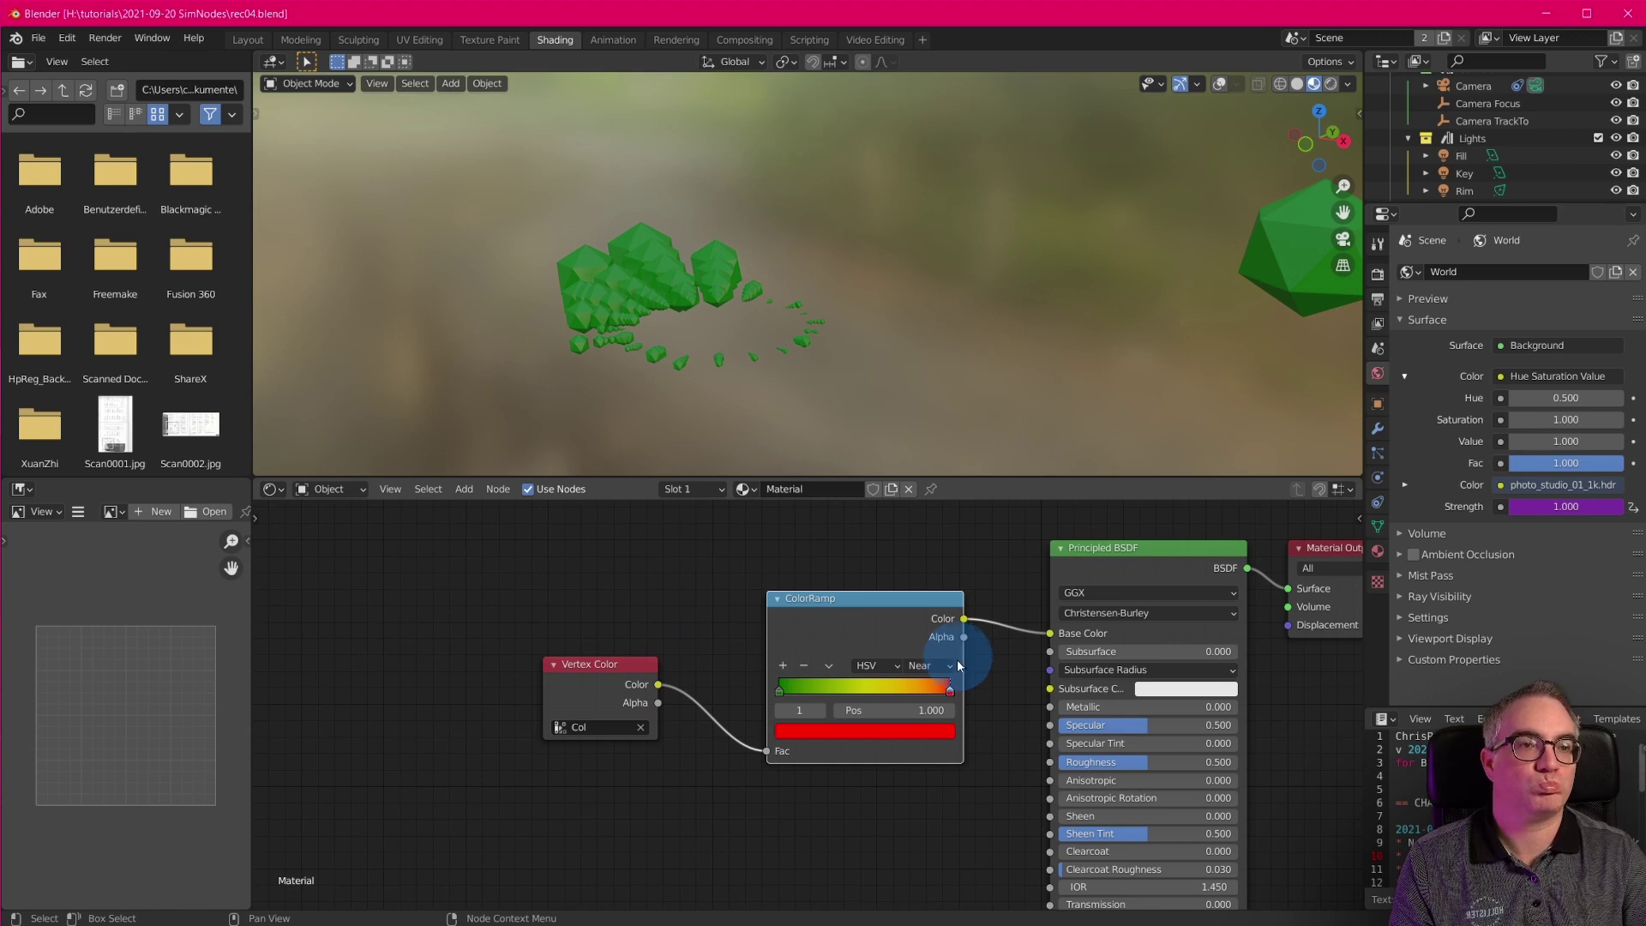
Return to the Layout workspace, save the file, and play the animation from frame 1.
left_click(247, 41)
middle_click_drag(936, 656, 1059, 717)
key("shift+Left")
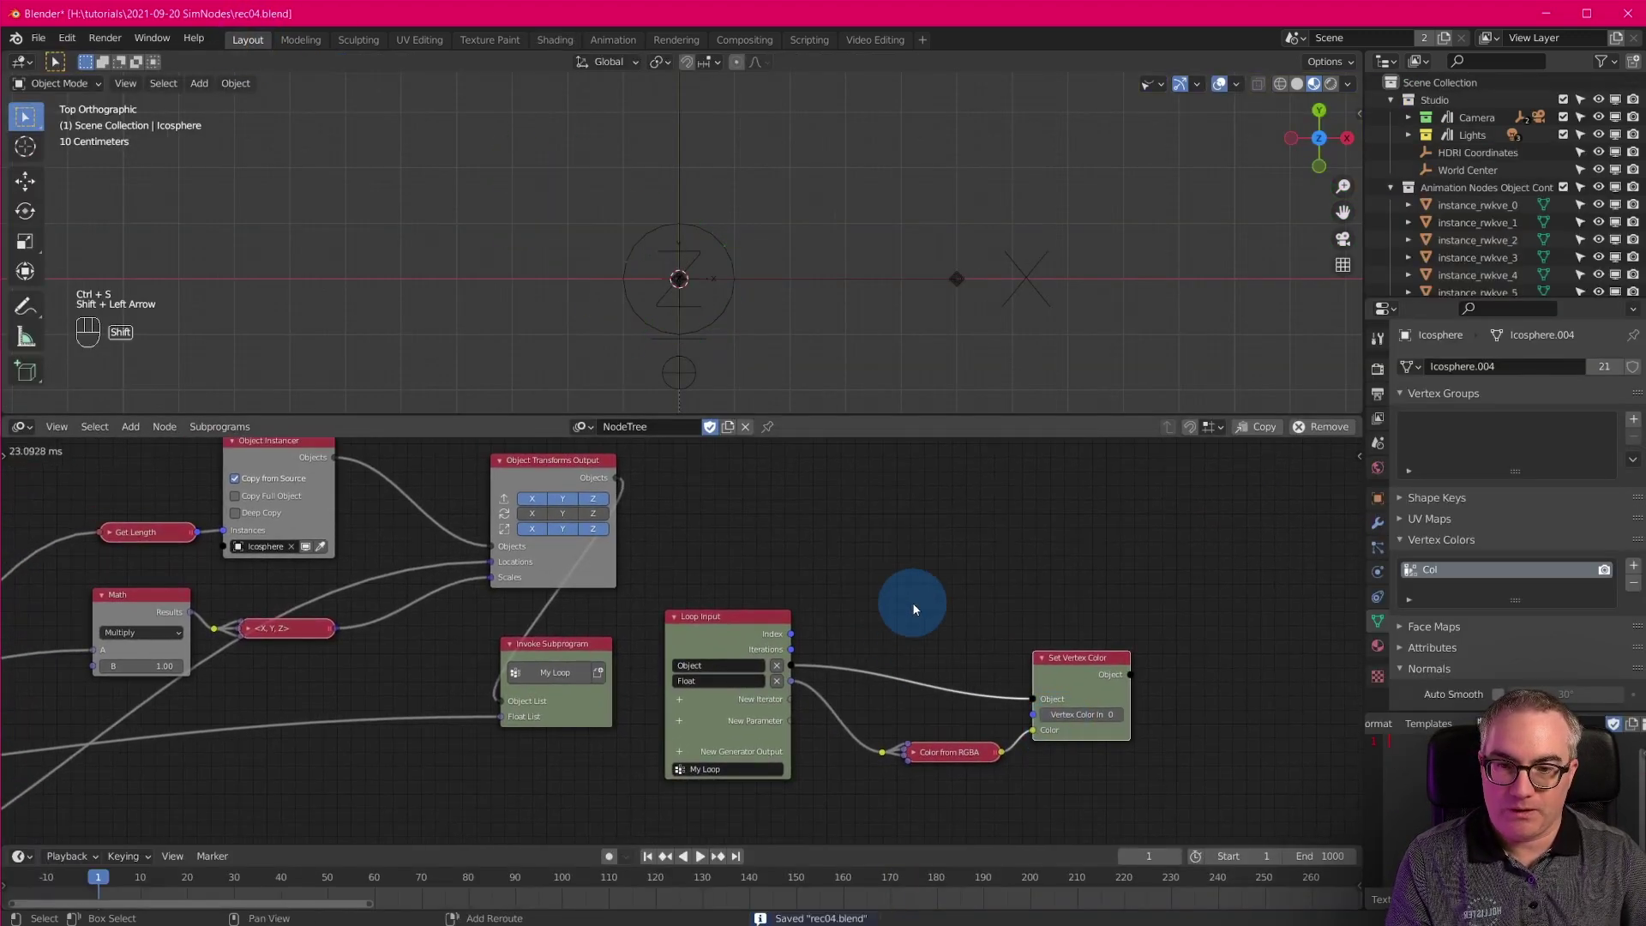
key("space")
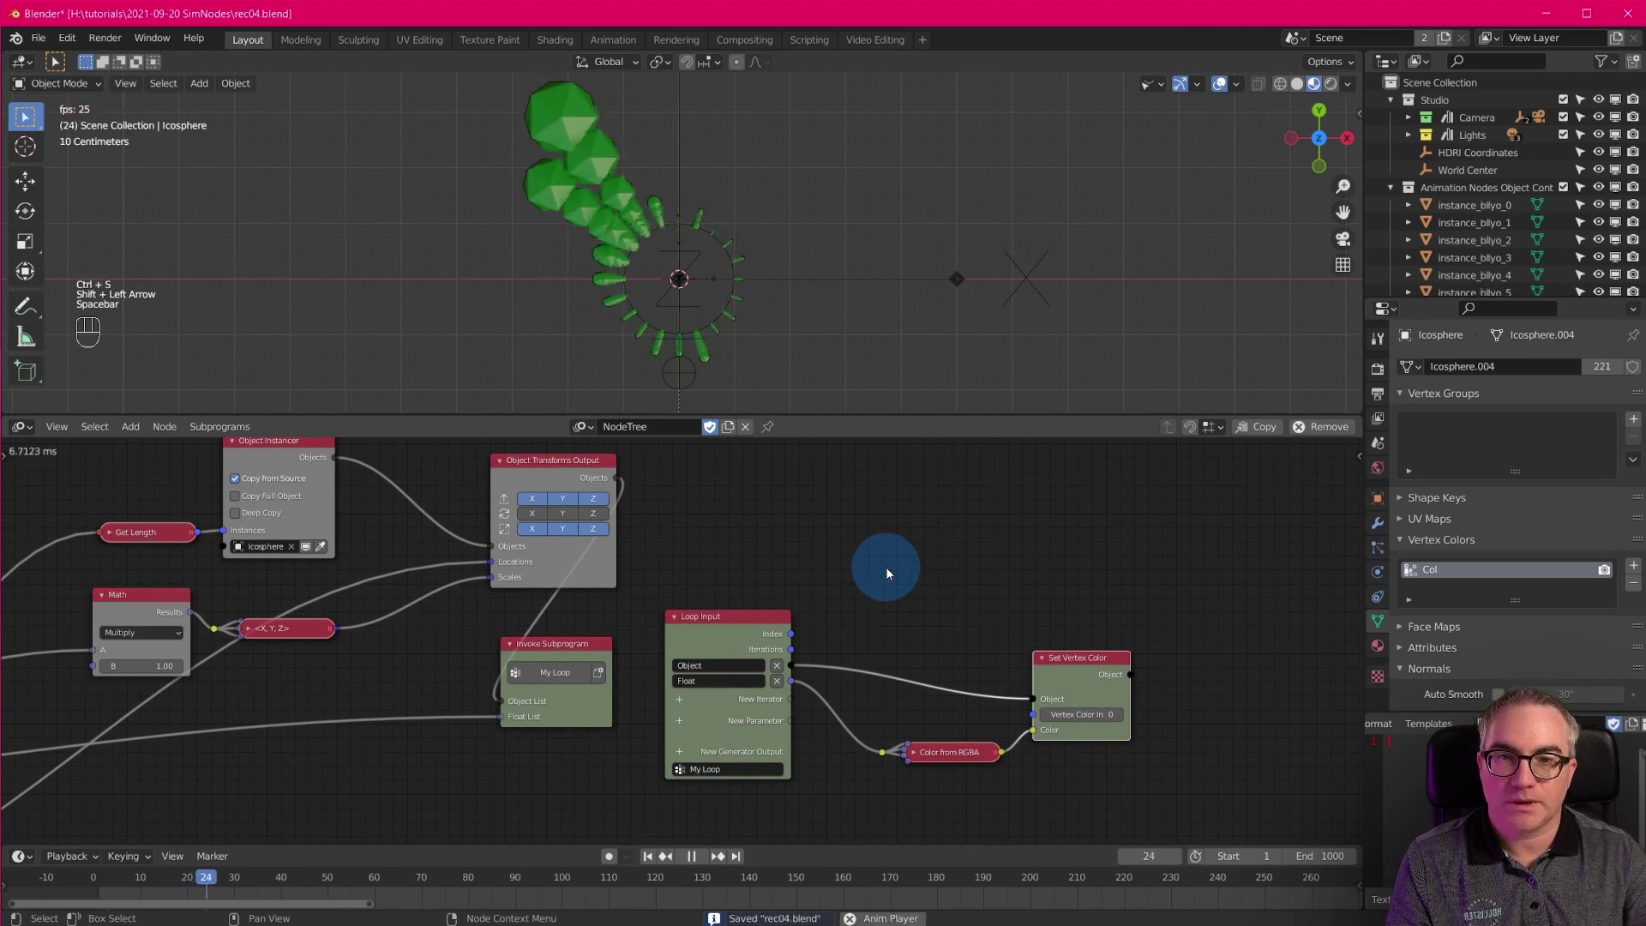
Add a Viewer node above the Combine Vector List node and connect the Combine Float List output to it.
middle_click_drag(877, 662, 984, 593)
scroll(860, 728, "up", 4)
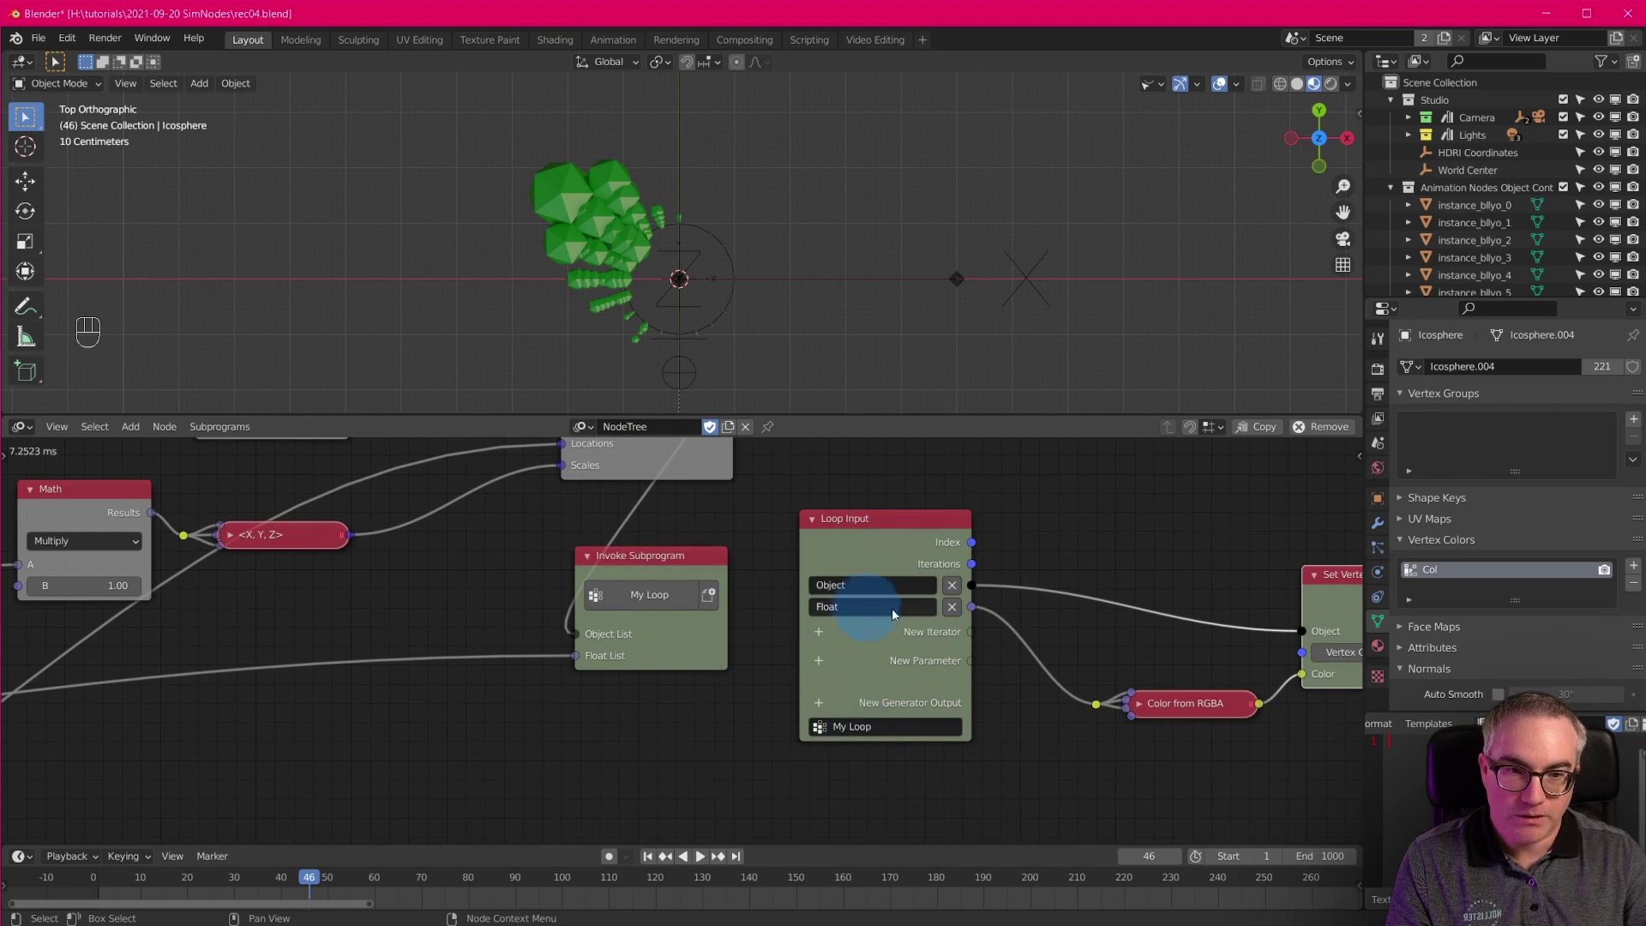
middle_click_drag(952, 754, 1158, 637)
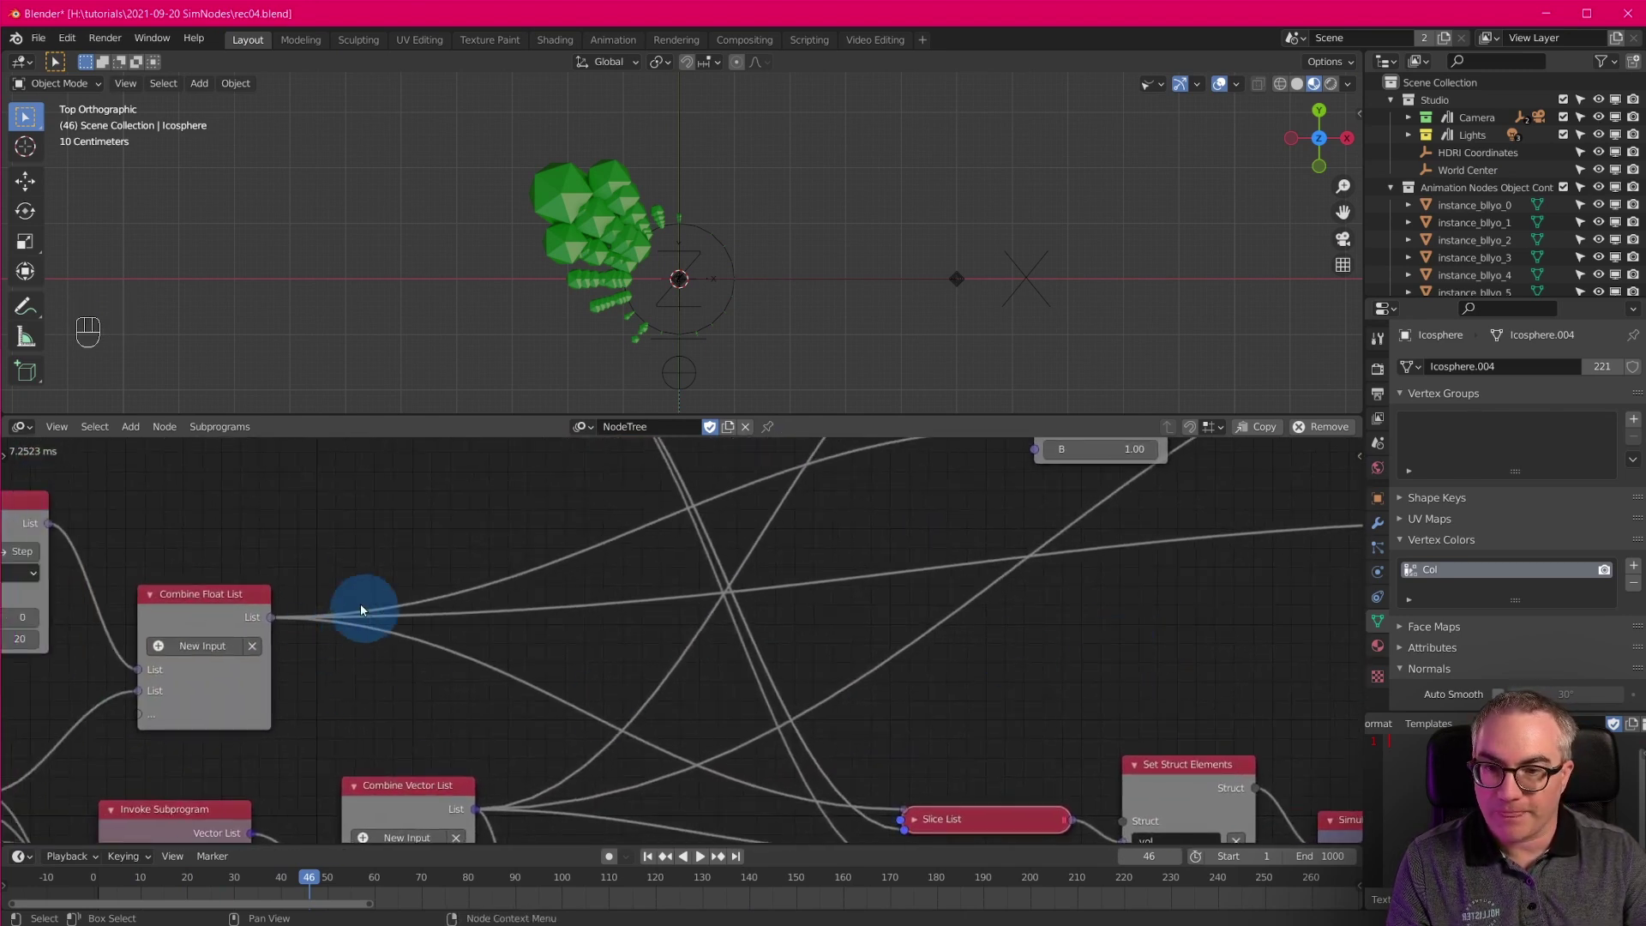
key("shift+a")
mouse_move(318, 872)
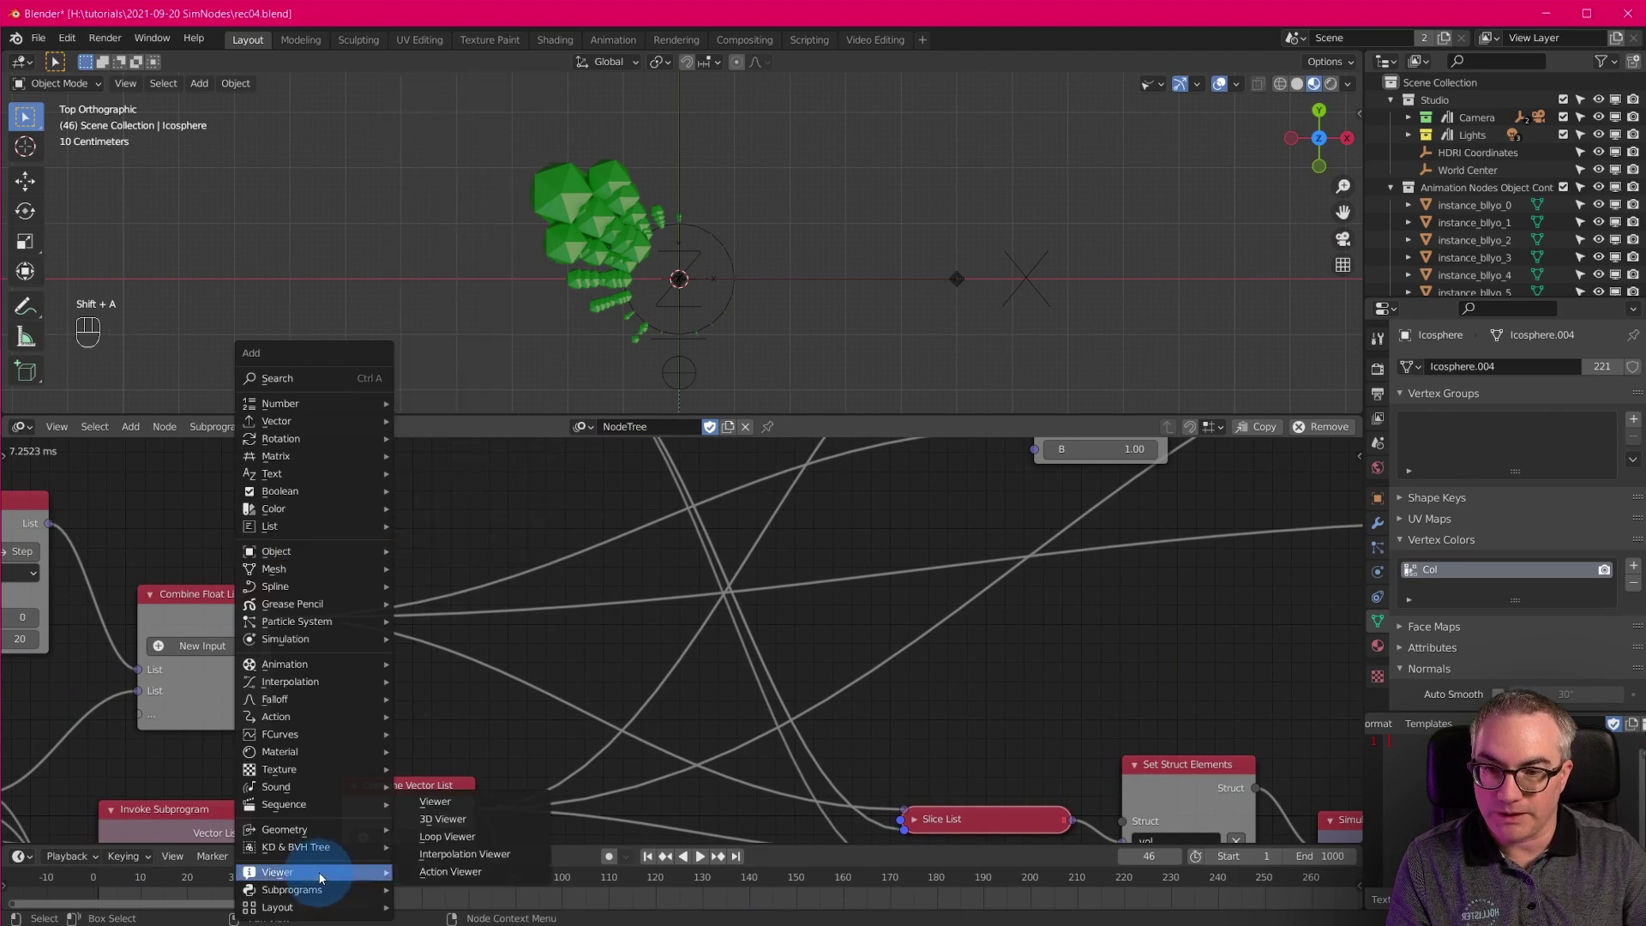
left_click(480, 801)
left_click(373, 502)
left_click_drag(271, 617, 372, 543)
Play the animation and examine the range of volume values listed in the Viewer node.
middle_click_drag(577, 648, 597, 656)
scroll(463, 725, "up", 4)
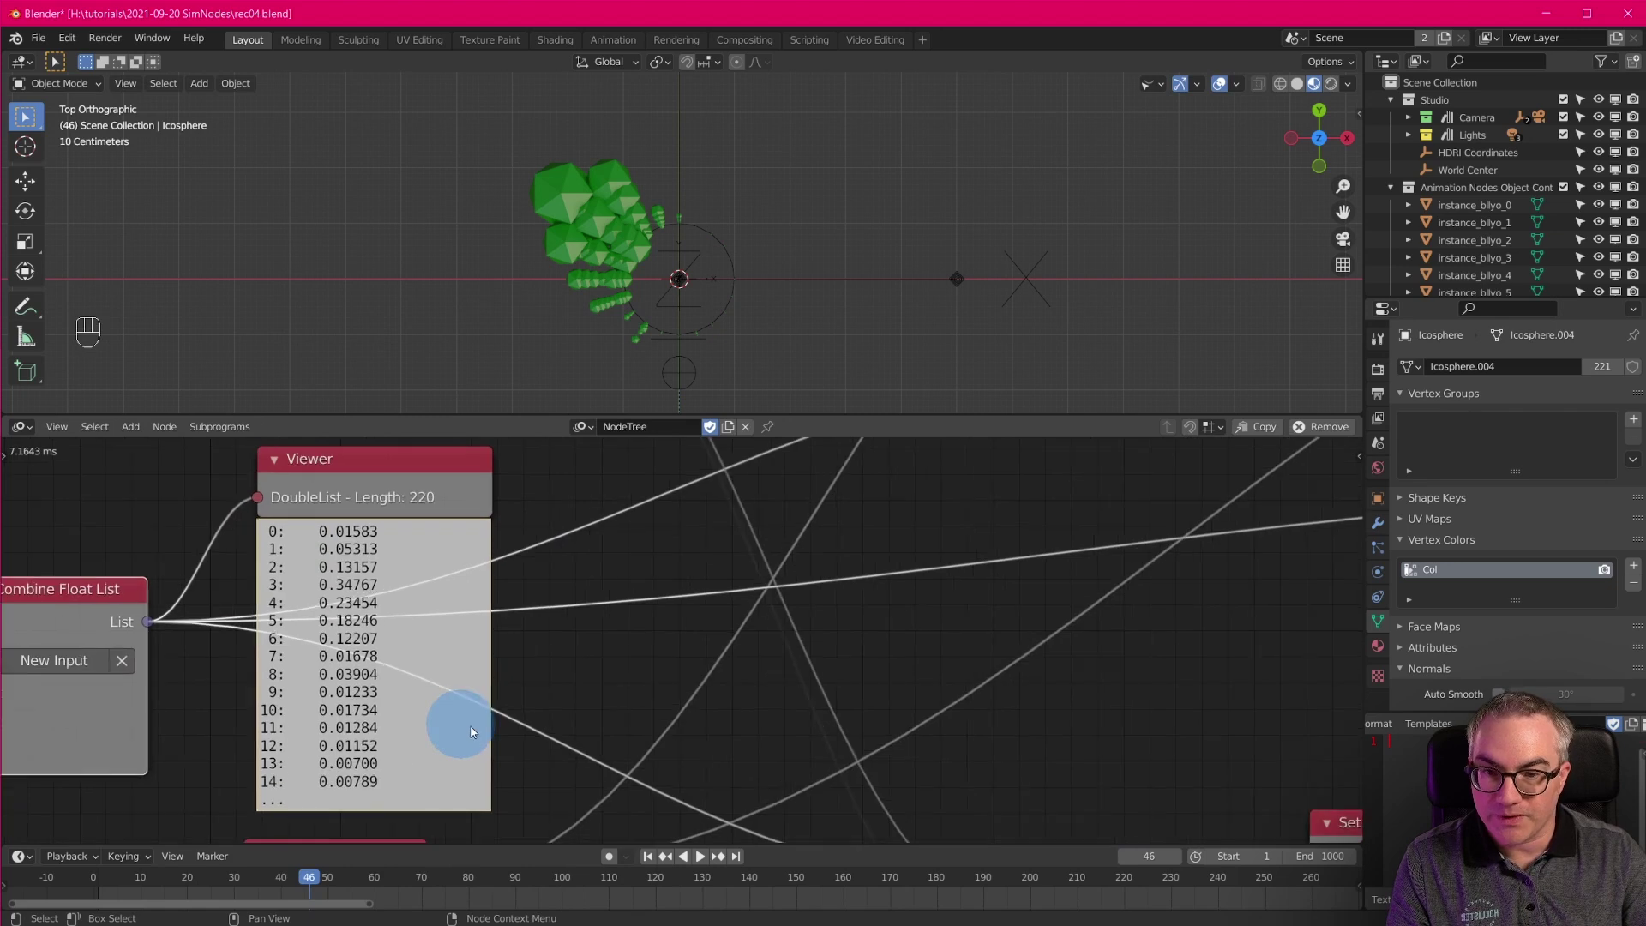
key("space")
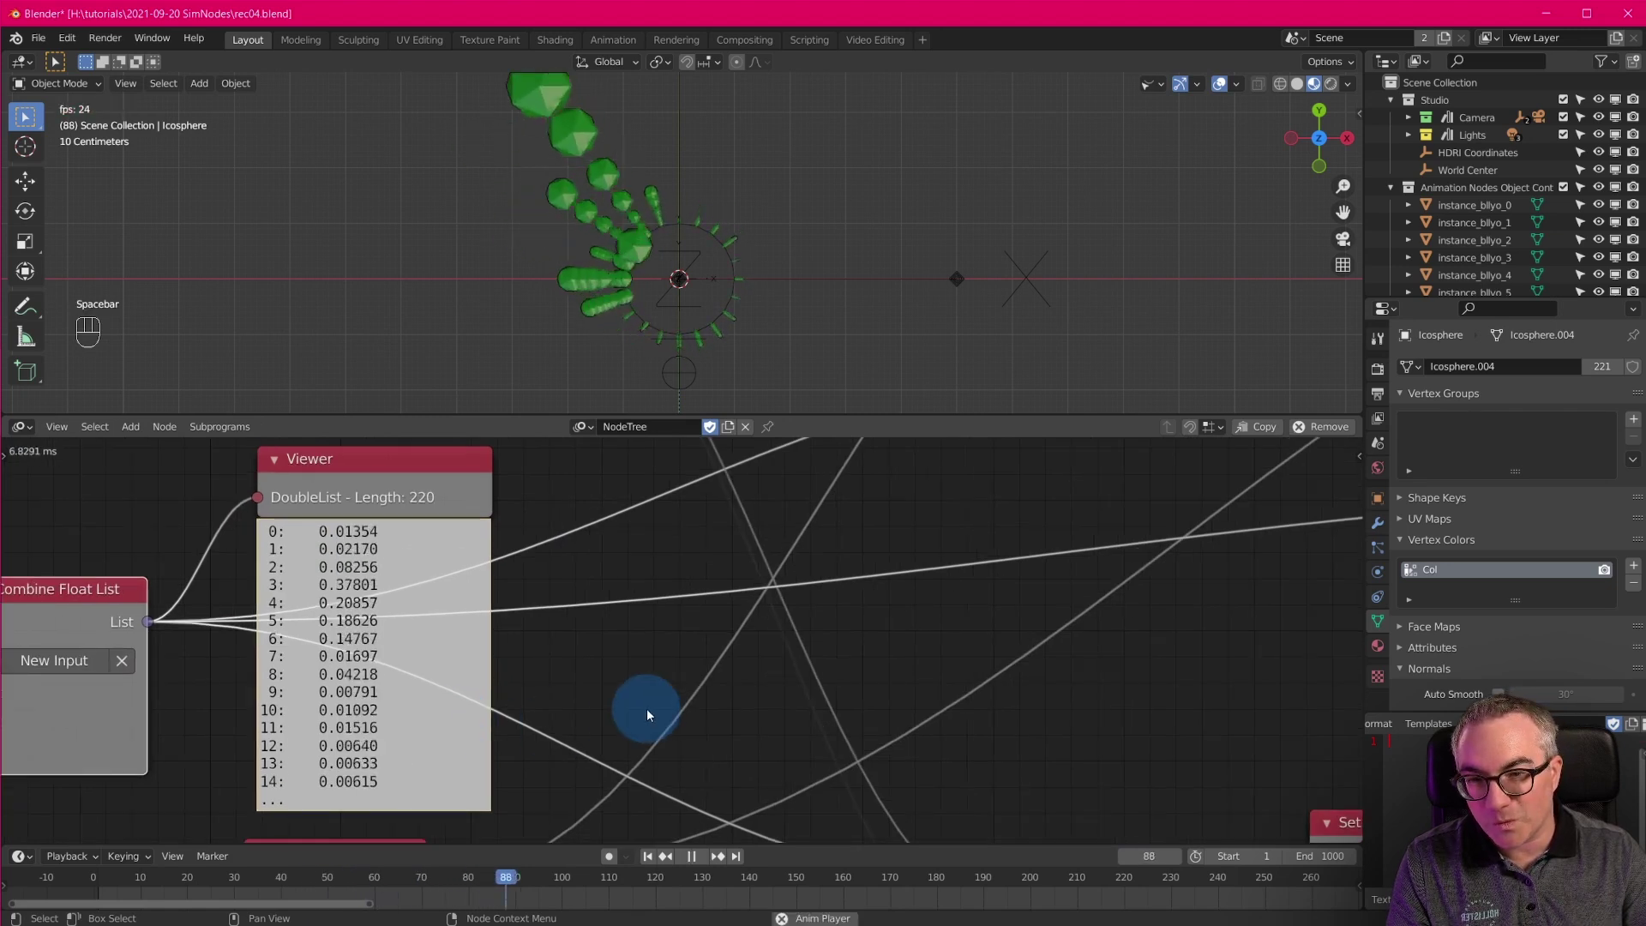
key("space")
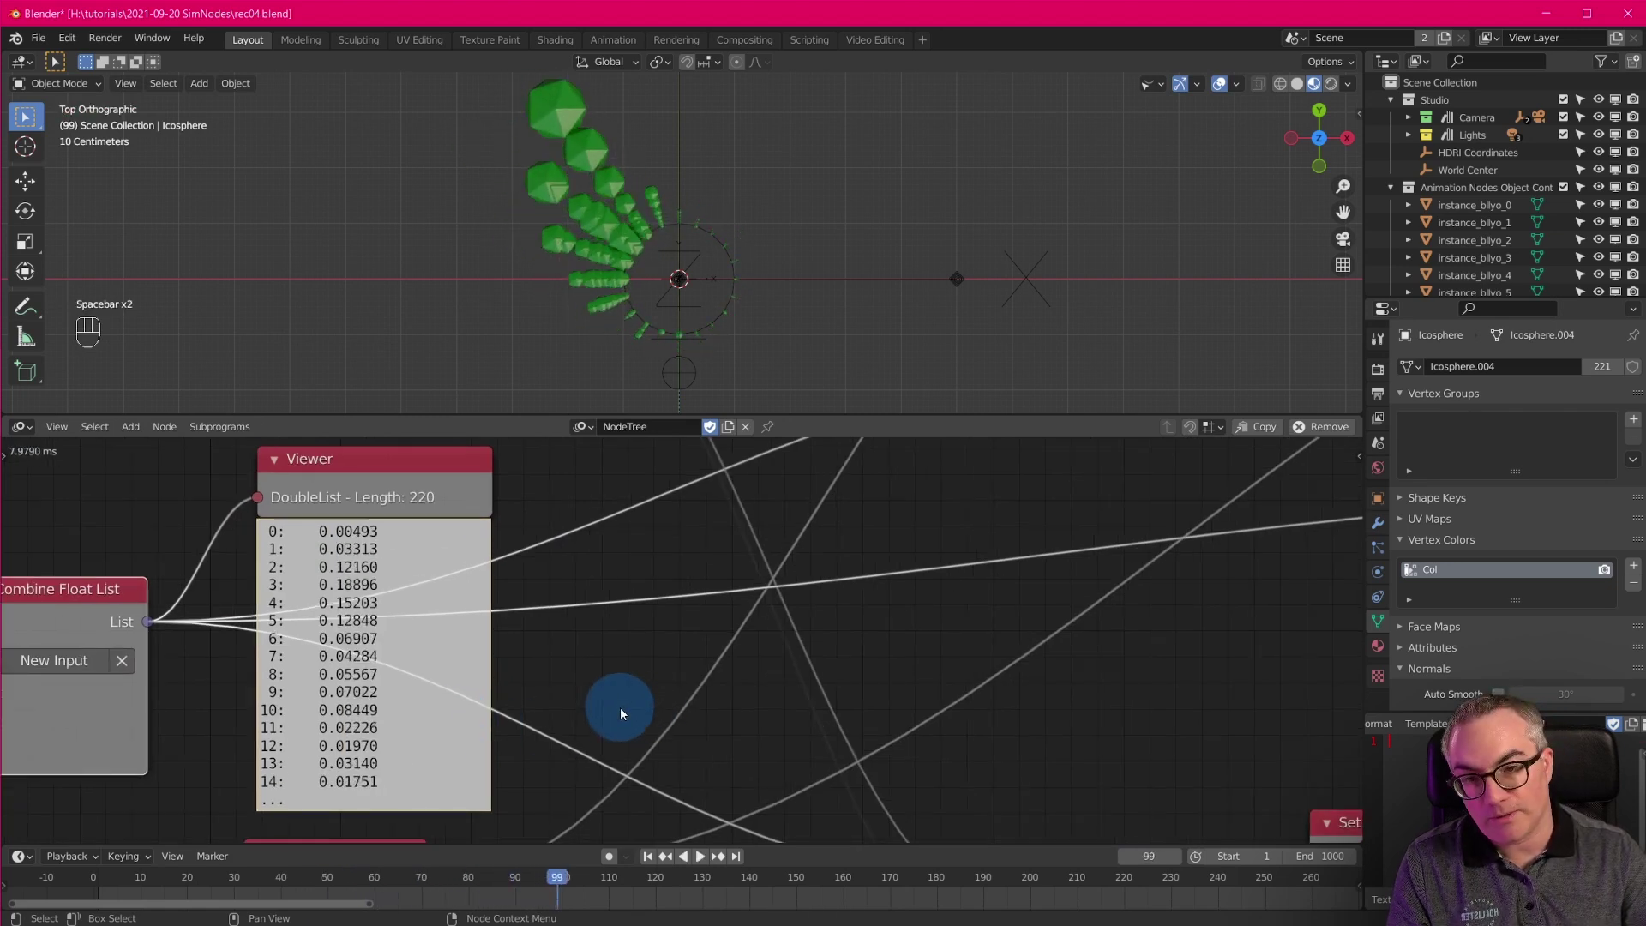
scroll(619, 706, "down", 2)
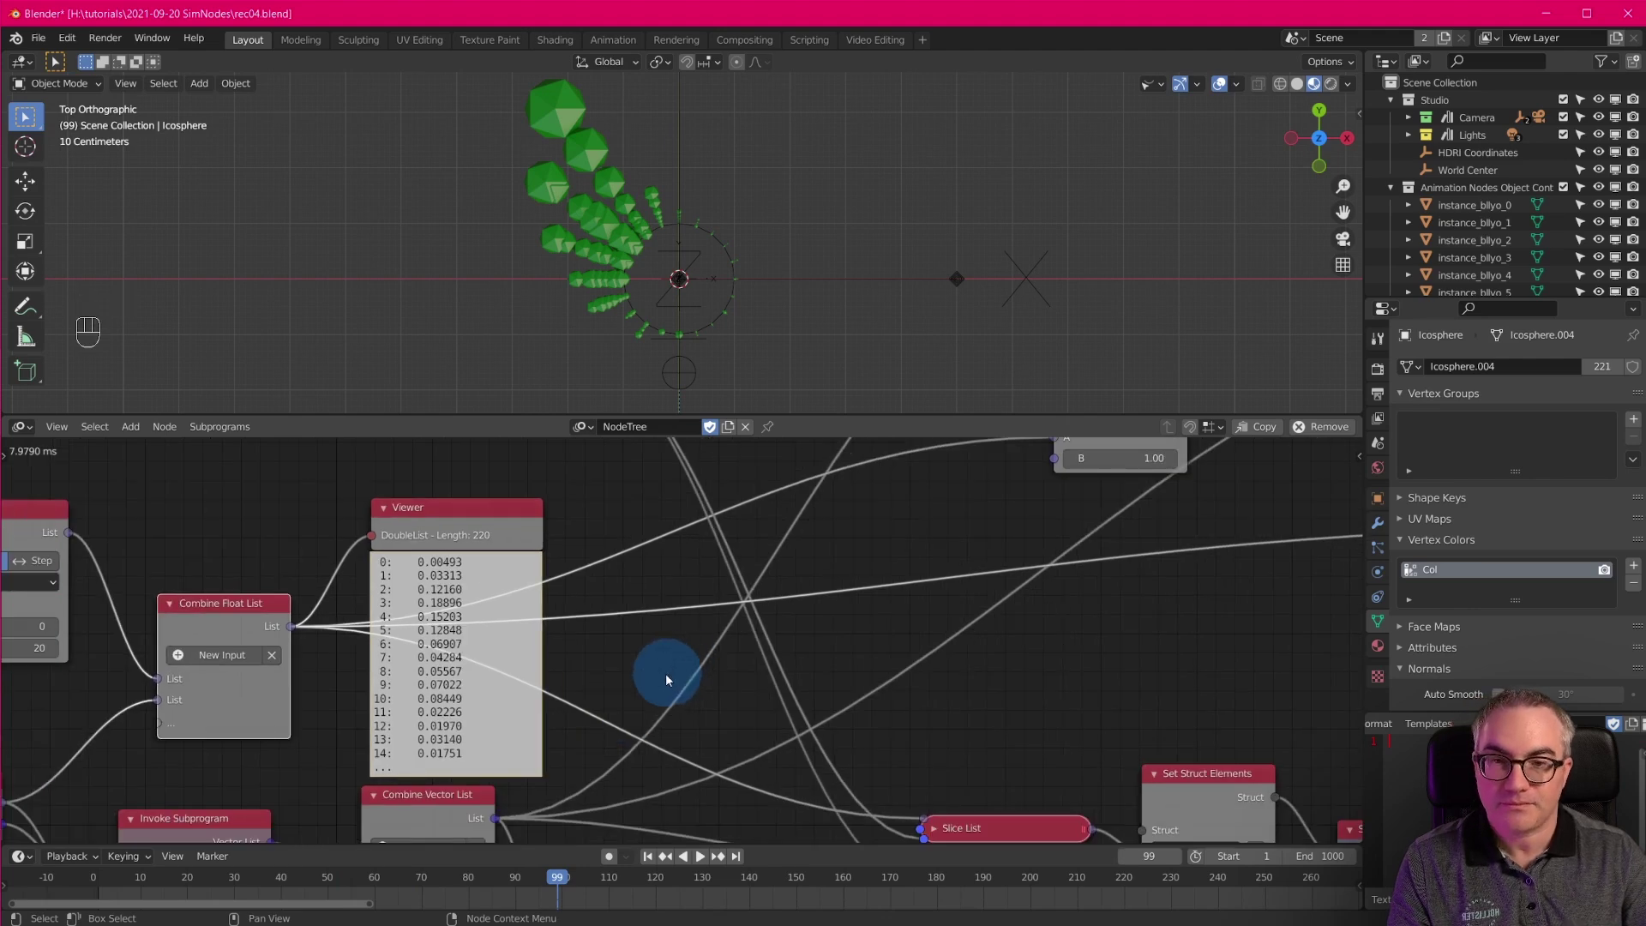
Delete the Viewer node attached to the Combine Float List output.
middle_click_drag(672, 670, 563, 670)
left_click(369, 513)
key("x")
Insert a Multiply Math node on the link into My Loop's Float List, set B to 5, and play the animation.
middle_click_drag(1106, 598, 432, 656)
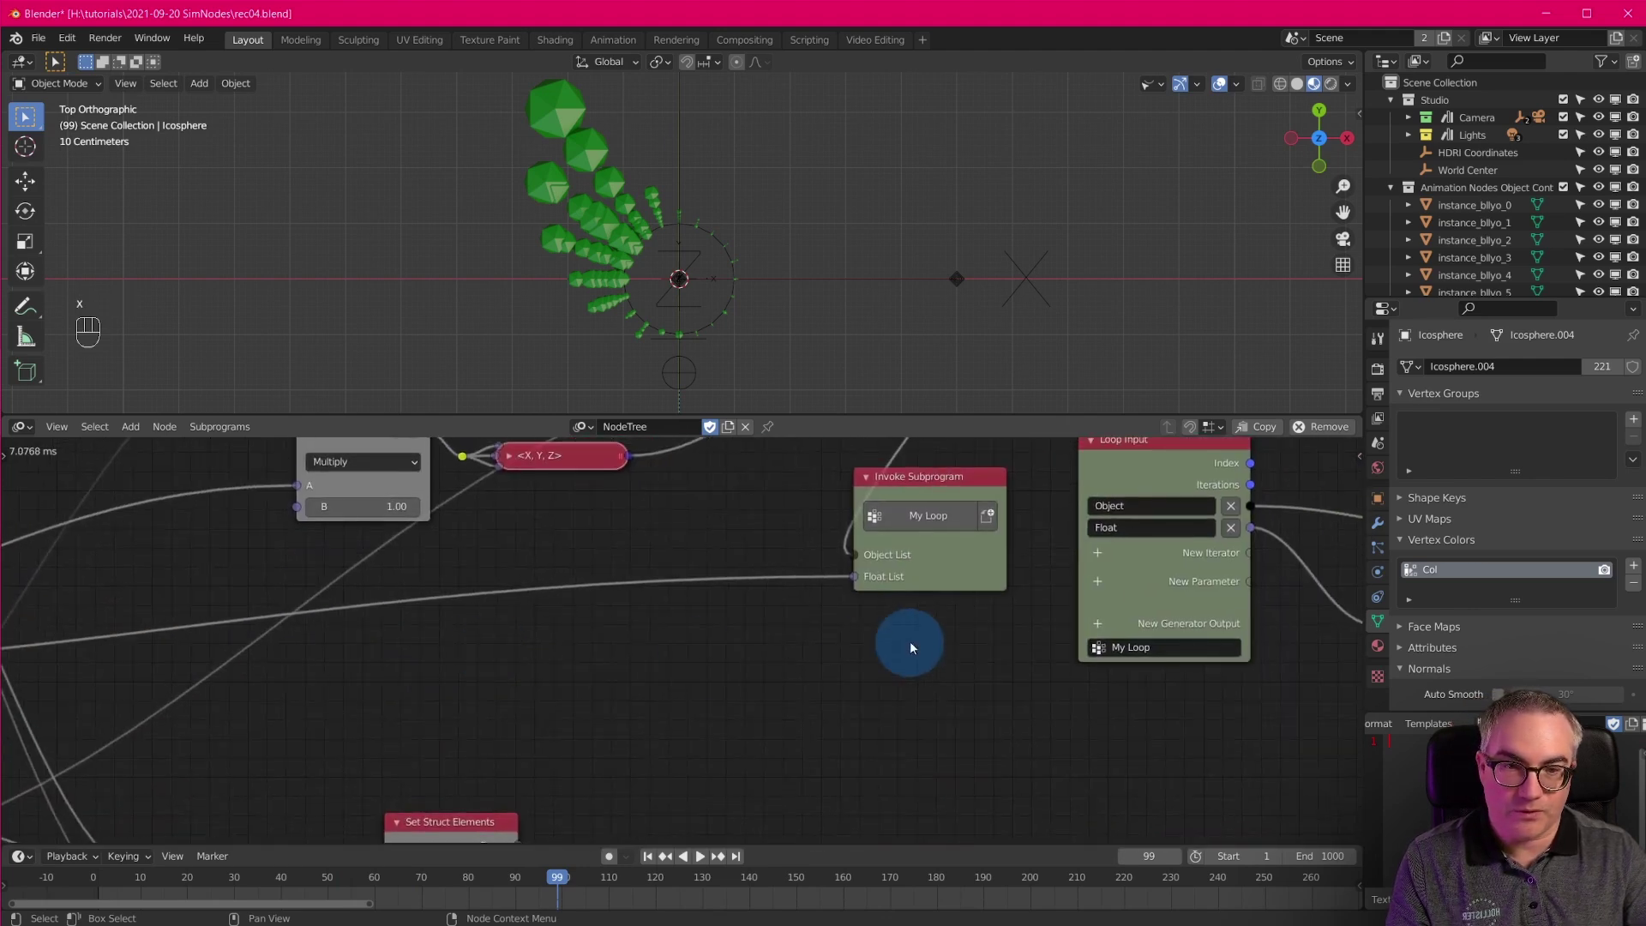
key("shift+a")
mouse_move(646, 98)
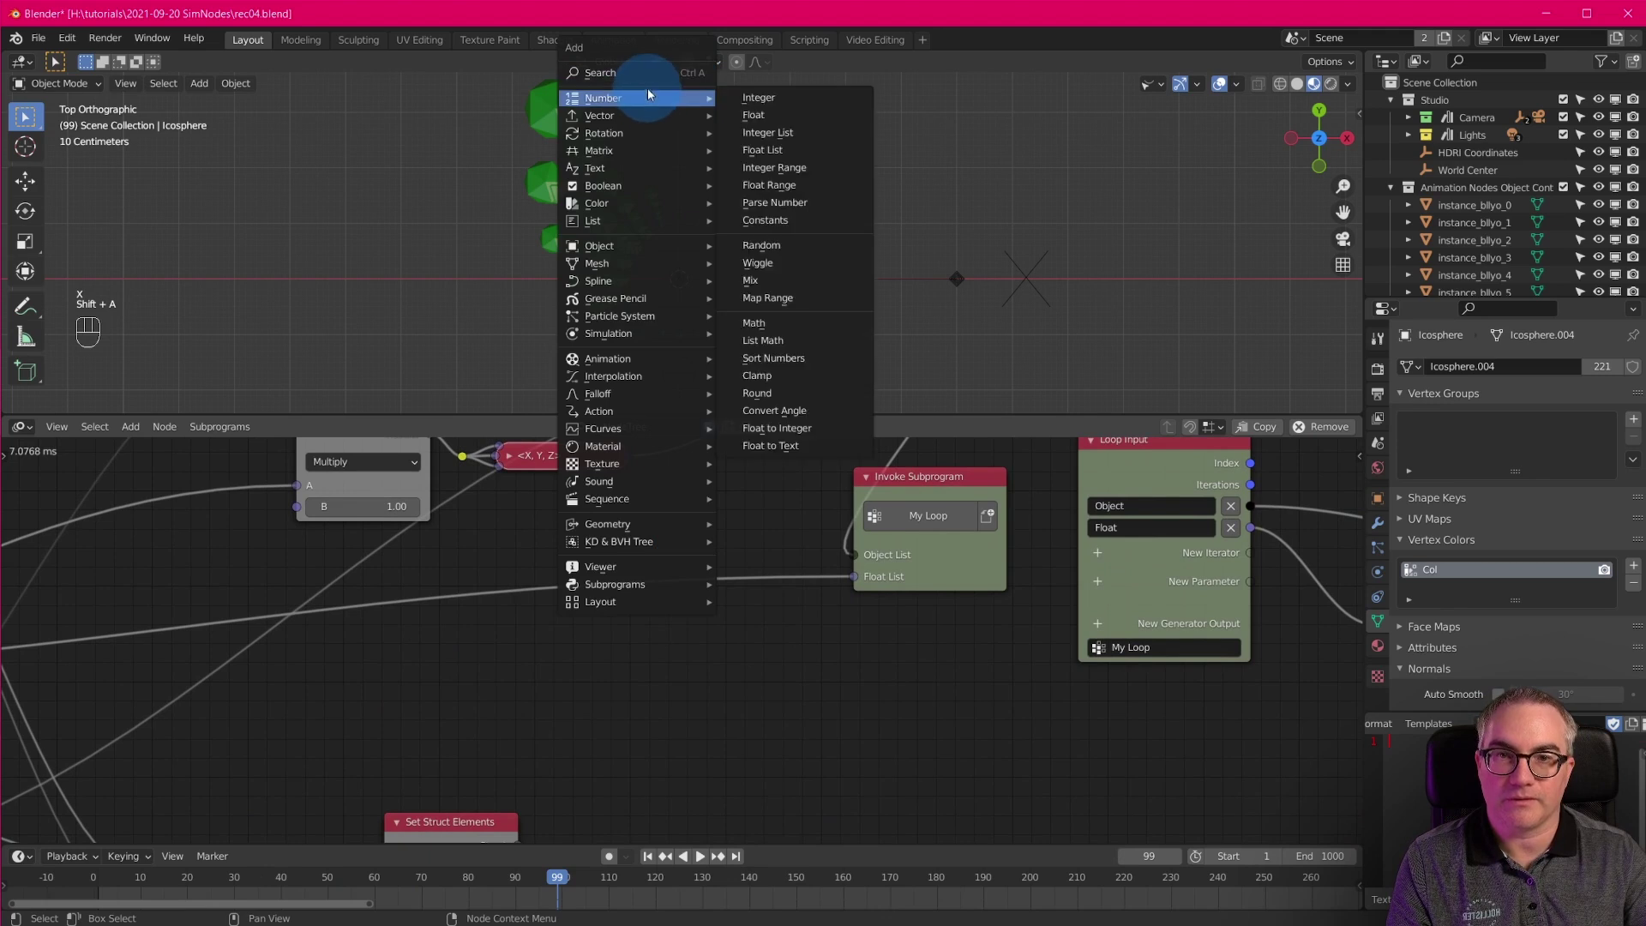
left_click(819, 330)
left_click(647, 533)
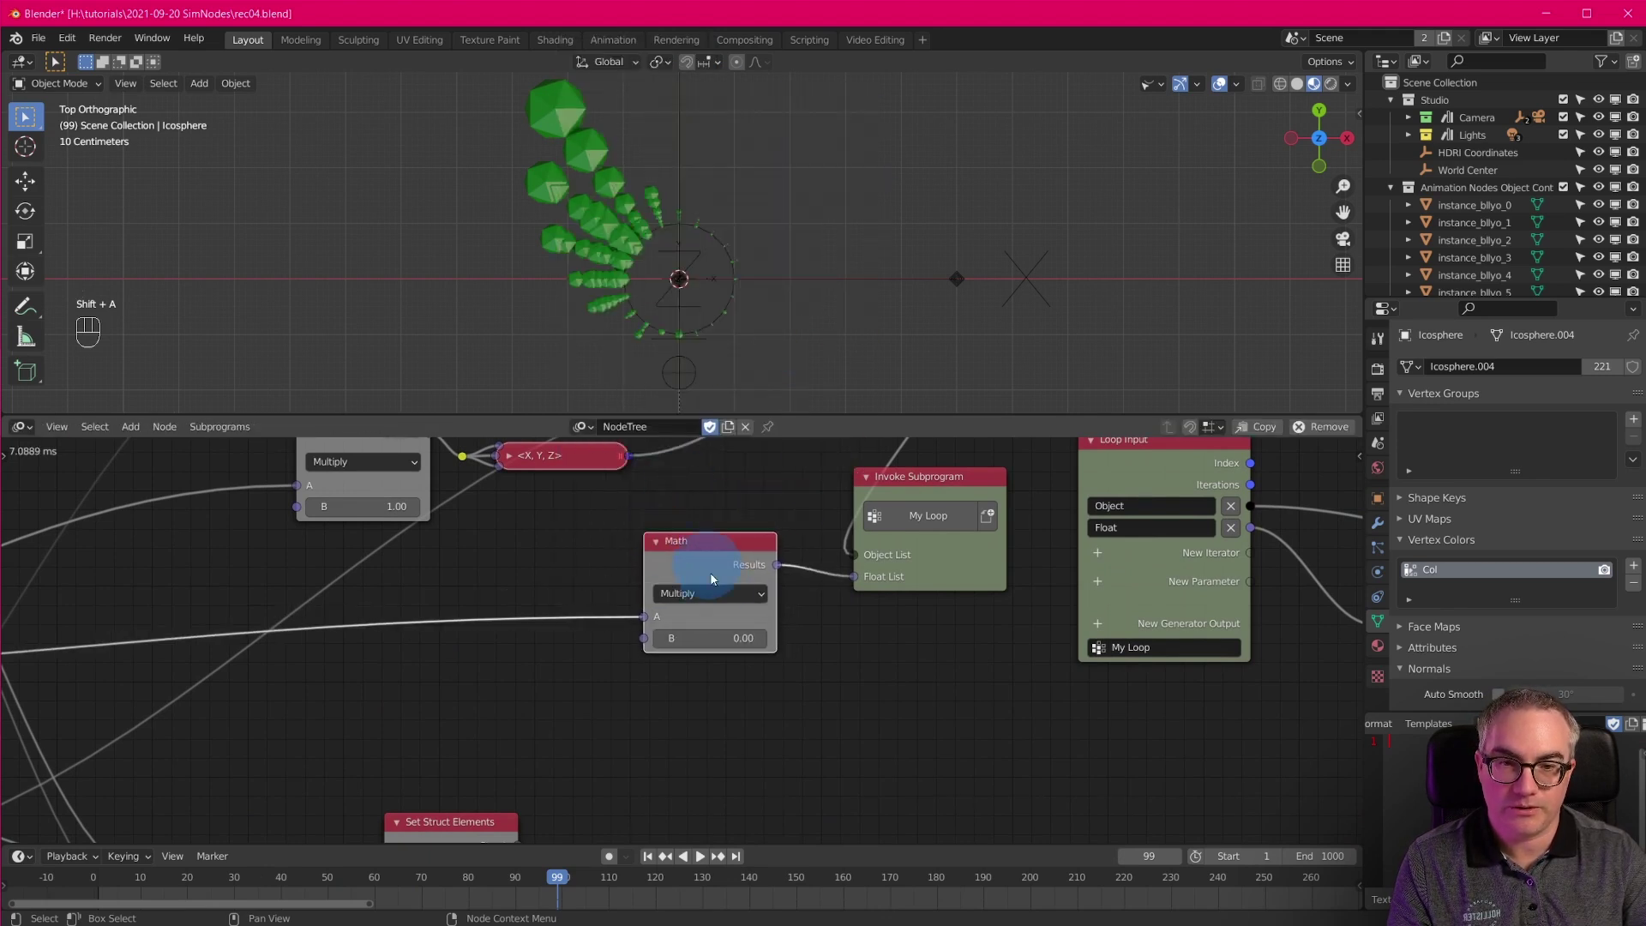
left_click(710, 640)
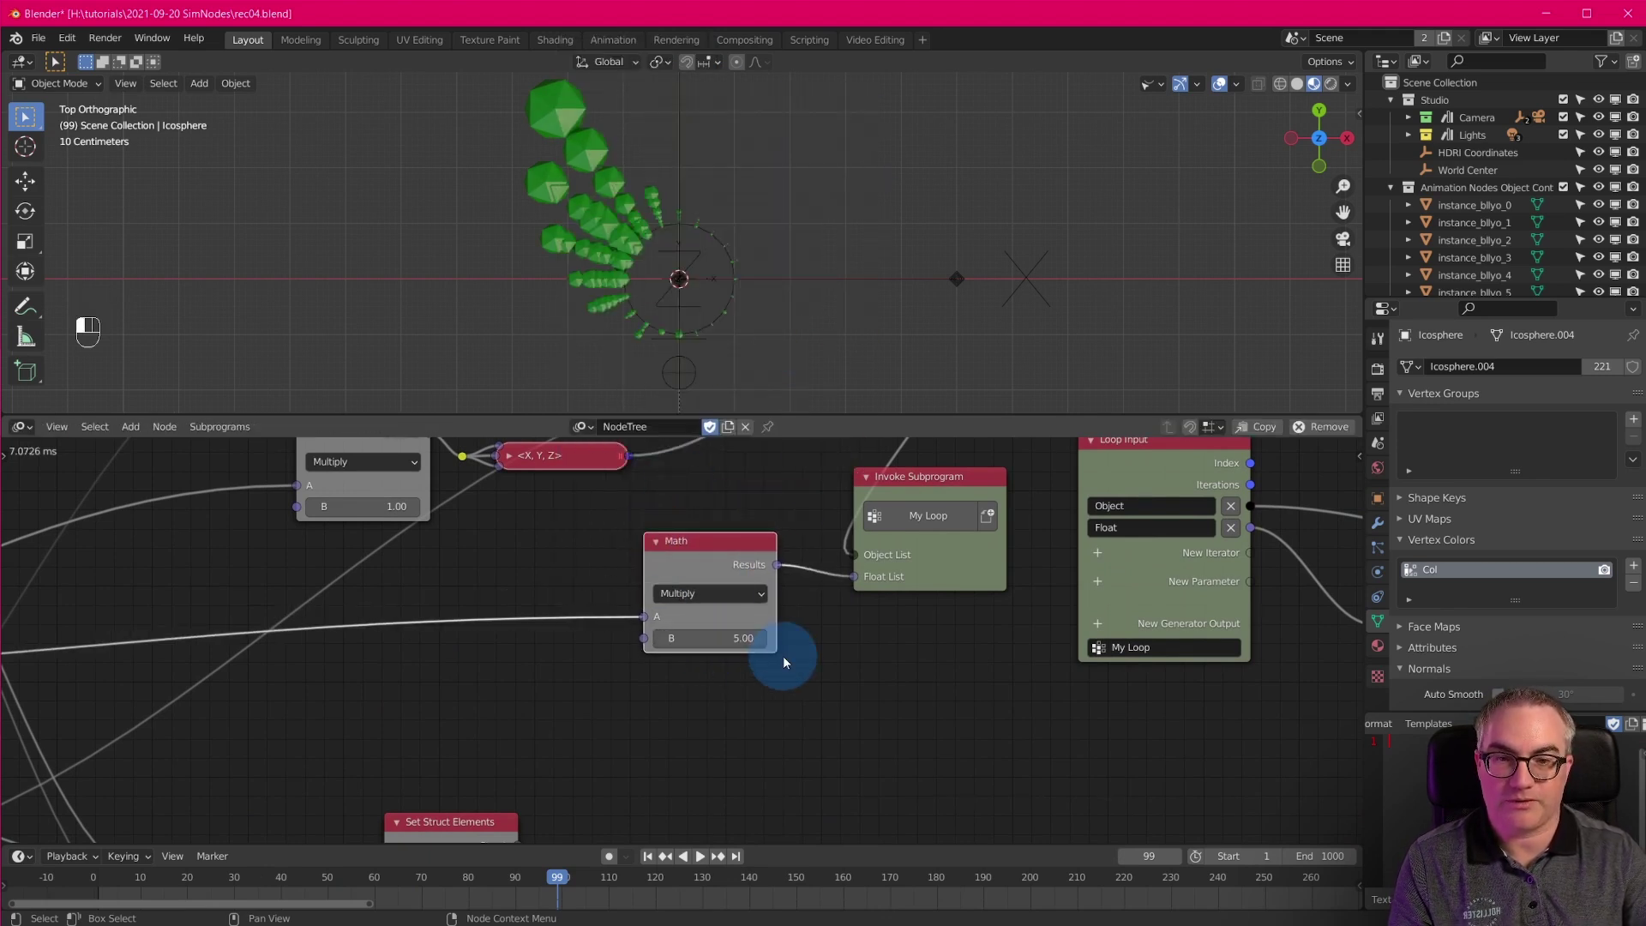
key("space")
key("space")
Enable Deep Copy on the Object Instancer node so the icosphere instances get independent meshes.
middle_click_drag(784, 651, 559, 716)
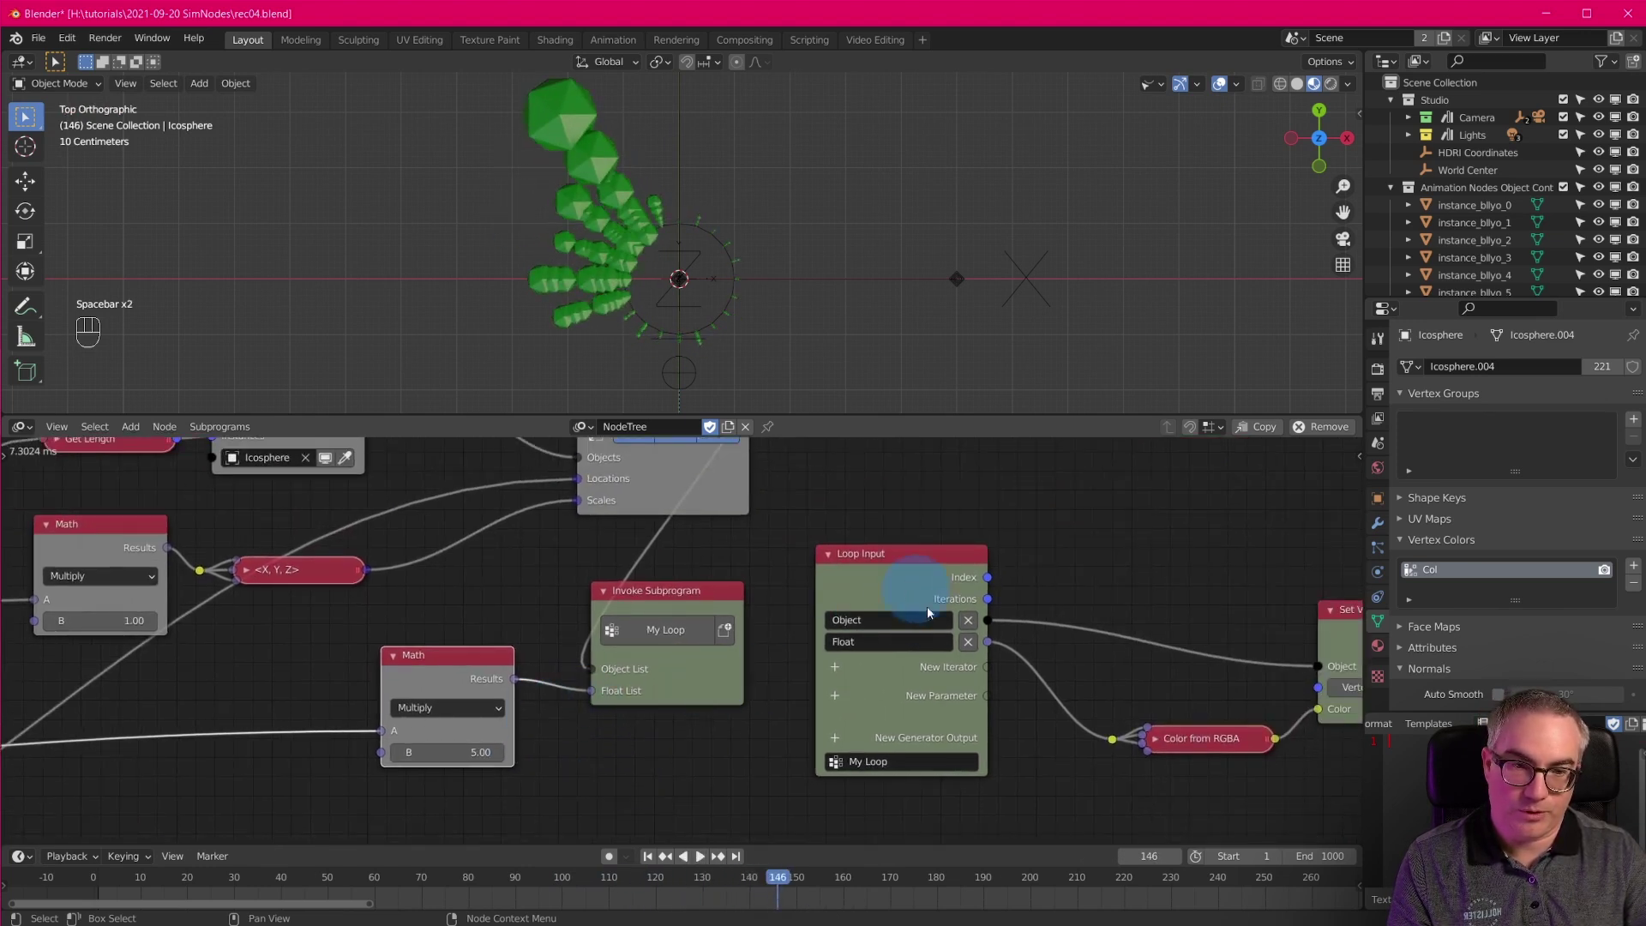
middle_click_drag(775, 549, 1237, 532)
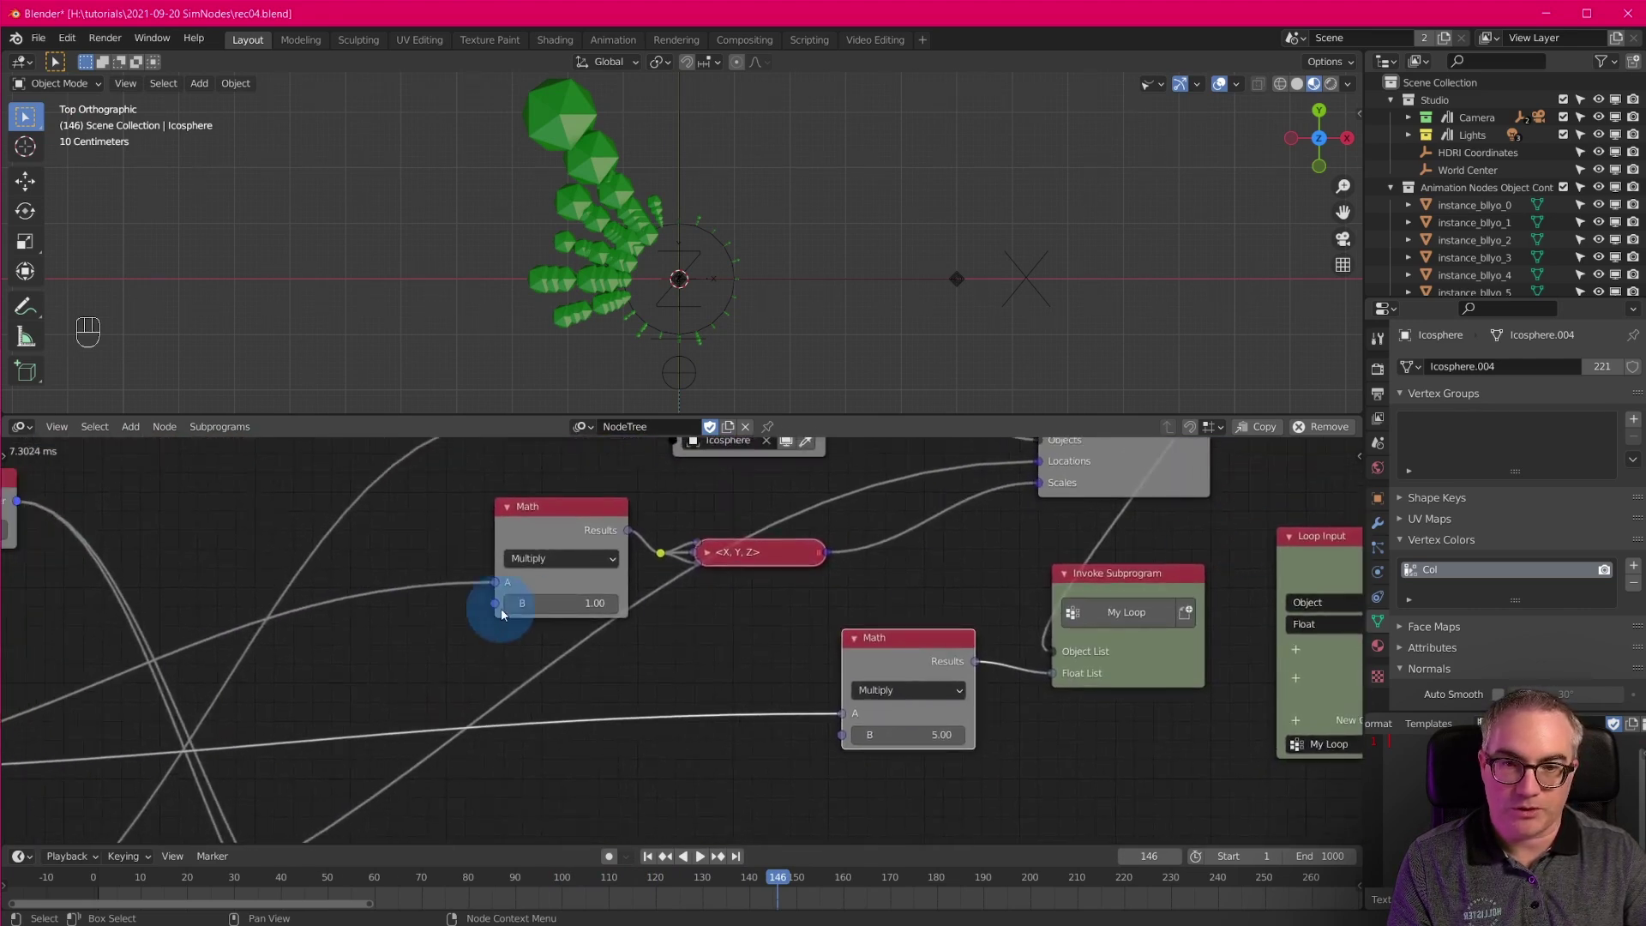
scroll(421, 669, "down", 5)
middle_click_drag(411, 677, 481, 780)
scroll(703, 583, "up", 8)
middle_click_drag(706, 583, 670, 693)
scroll(671, 691, "up", 3)
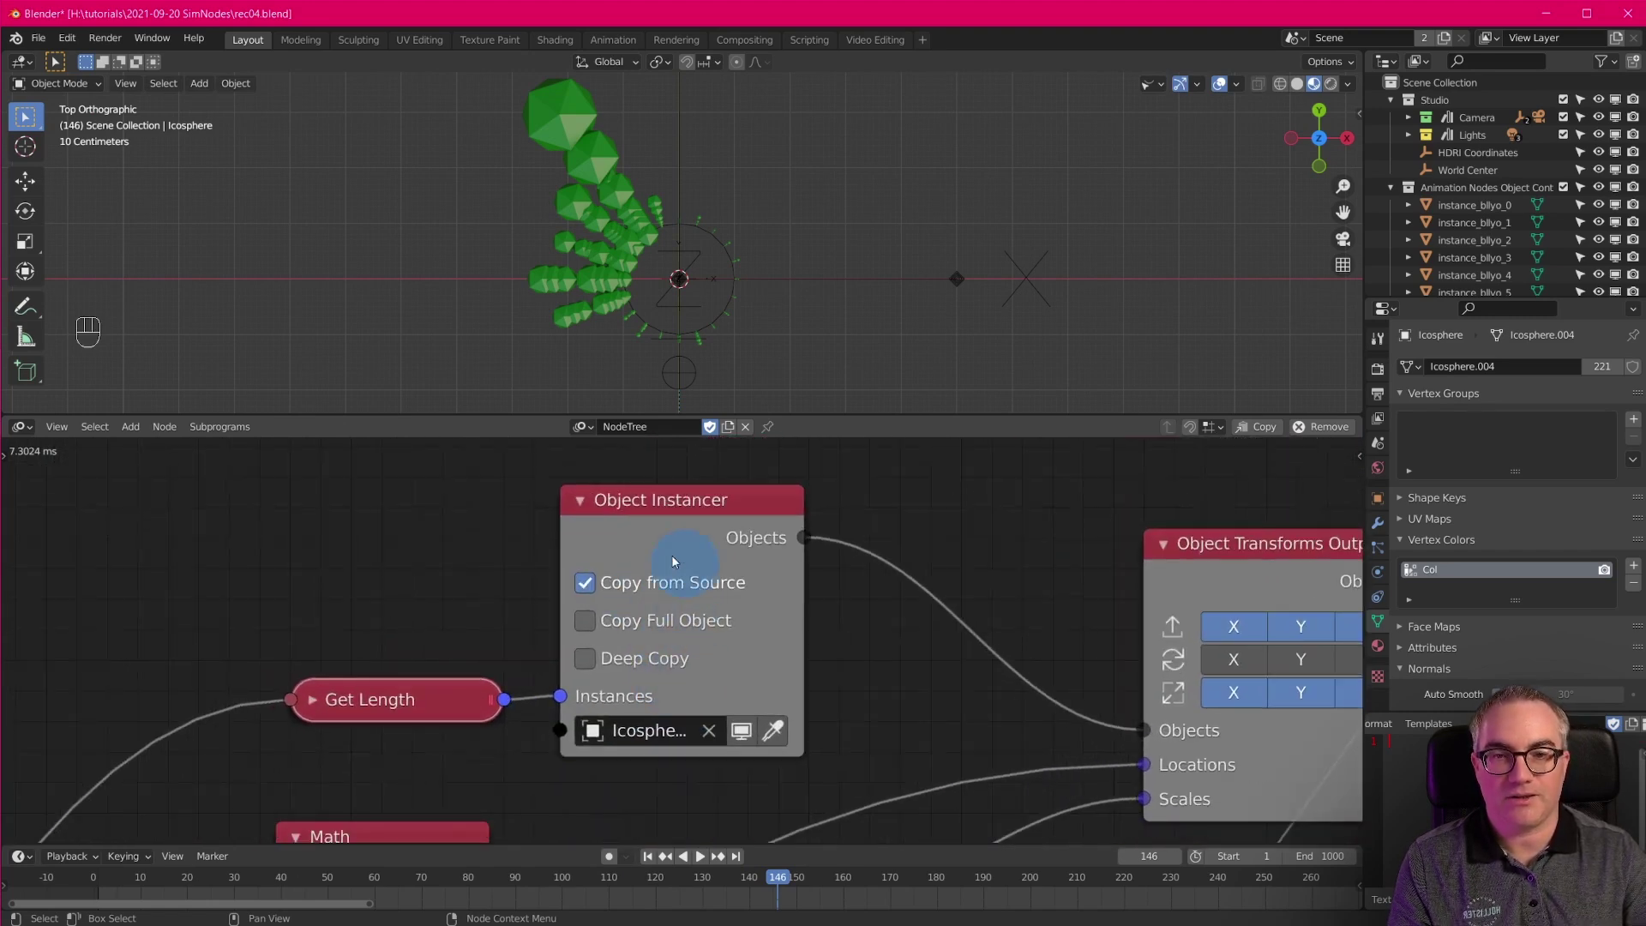
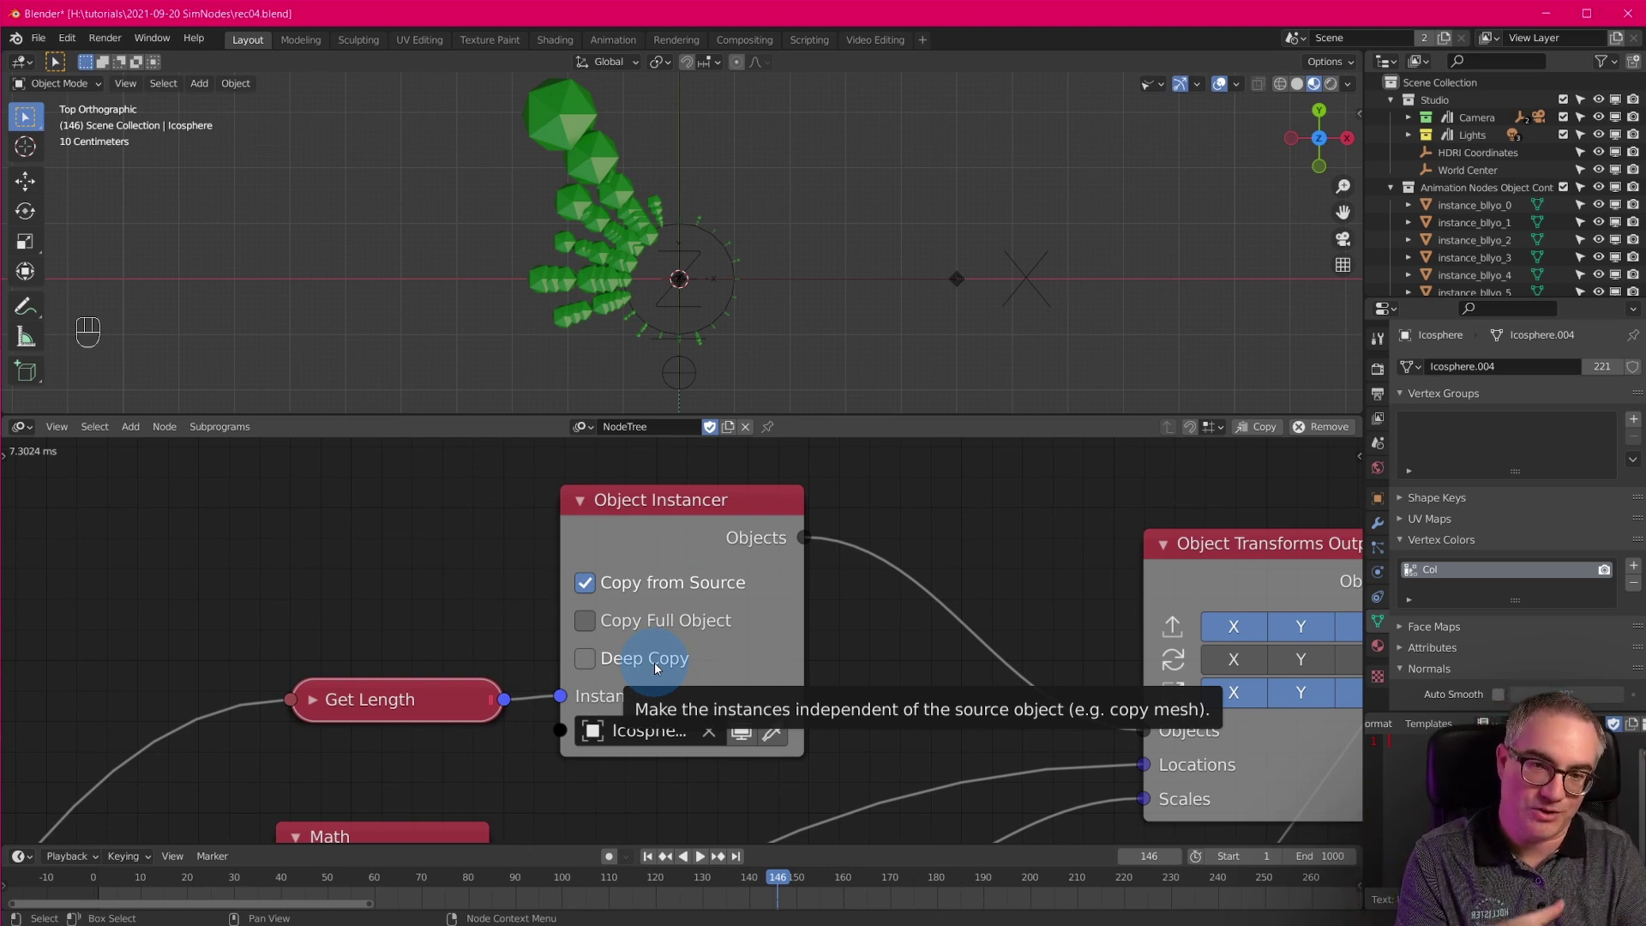
left_click(656, 668)
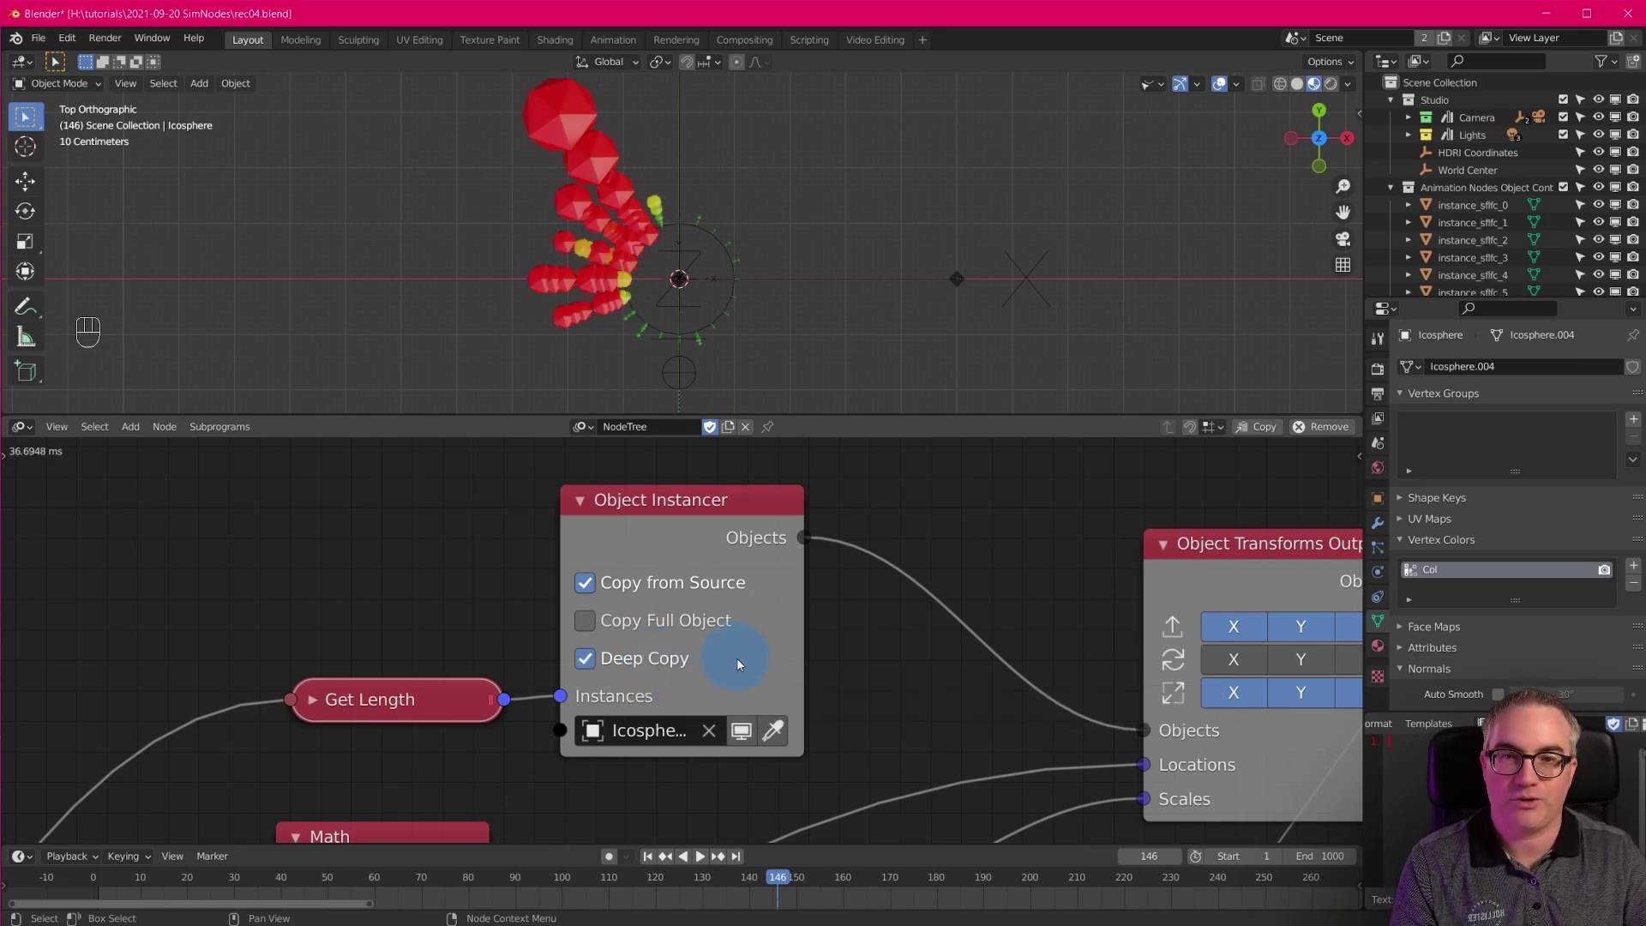
Set B to 1 on the Math node feeding My Loop's Float List and play the animation.
middle_click_drag(820, 727, 737, 552)
left_click(855, 670)
type("1")
key("Return")
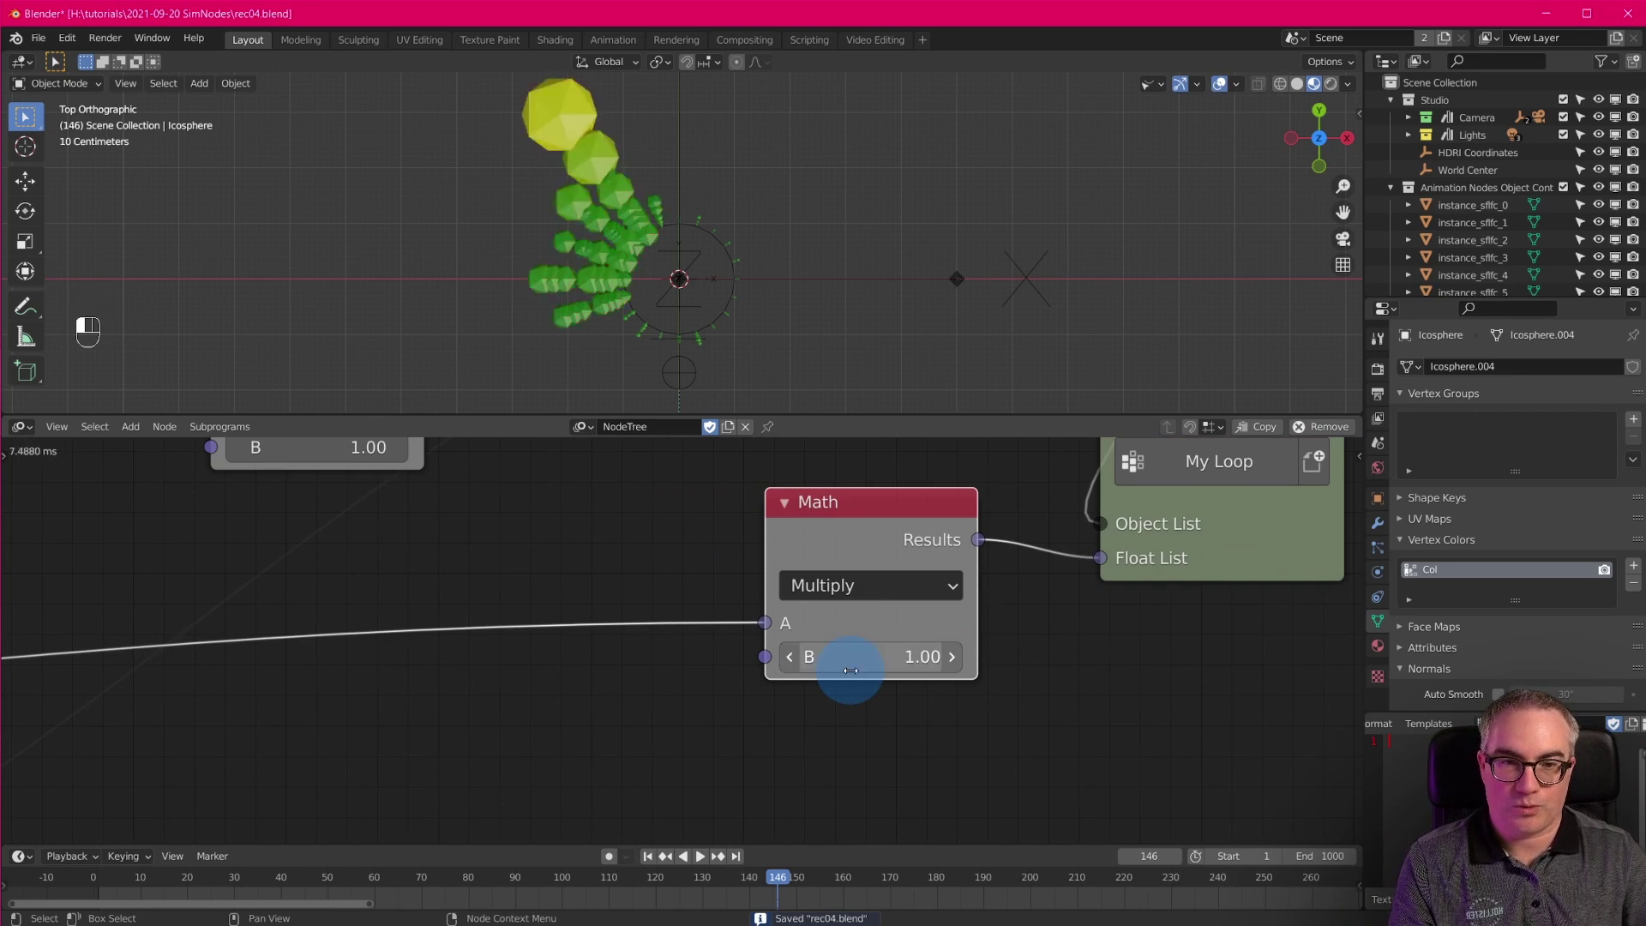
key("space")
key("space")
Set B to 2 on the Math node feeding My Loop and play the animation to check the icosphere colors.
left_click(856, 668)
type("2")
key("Return")
key("space")
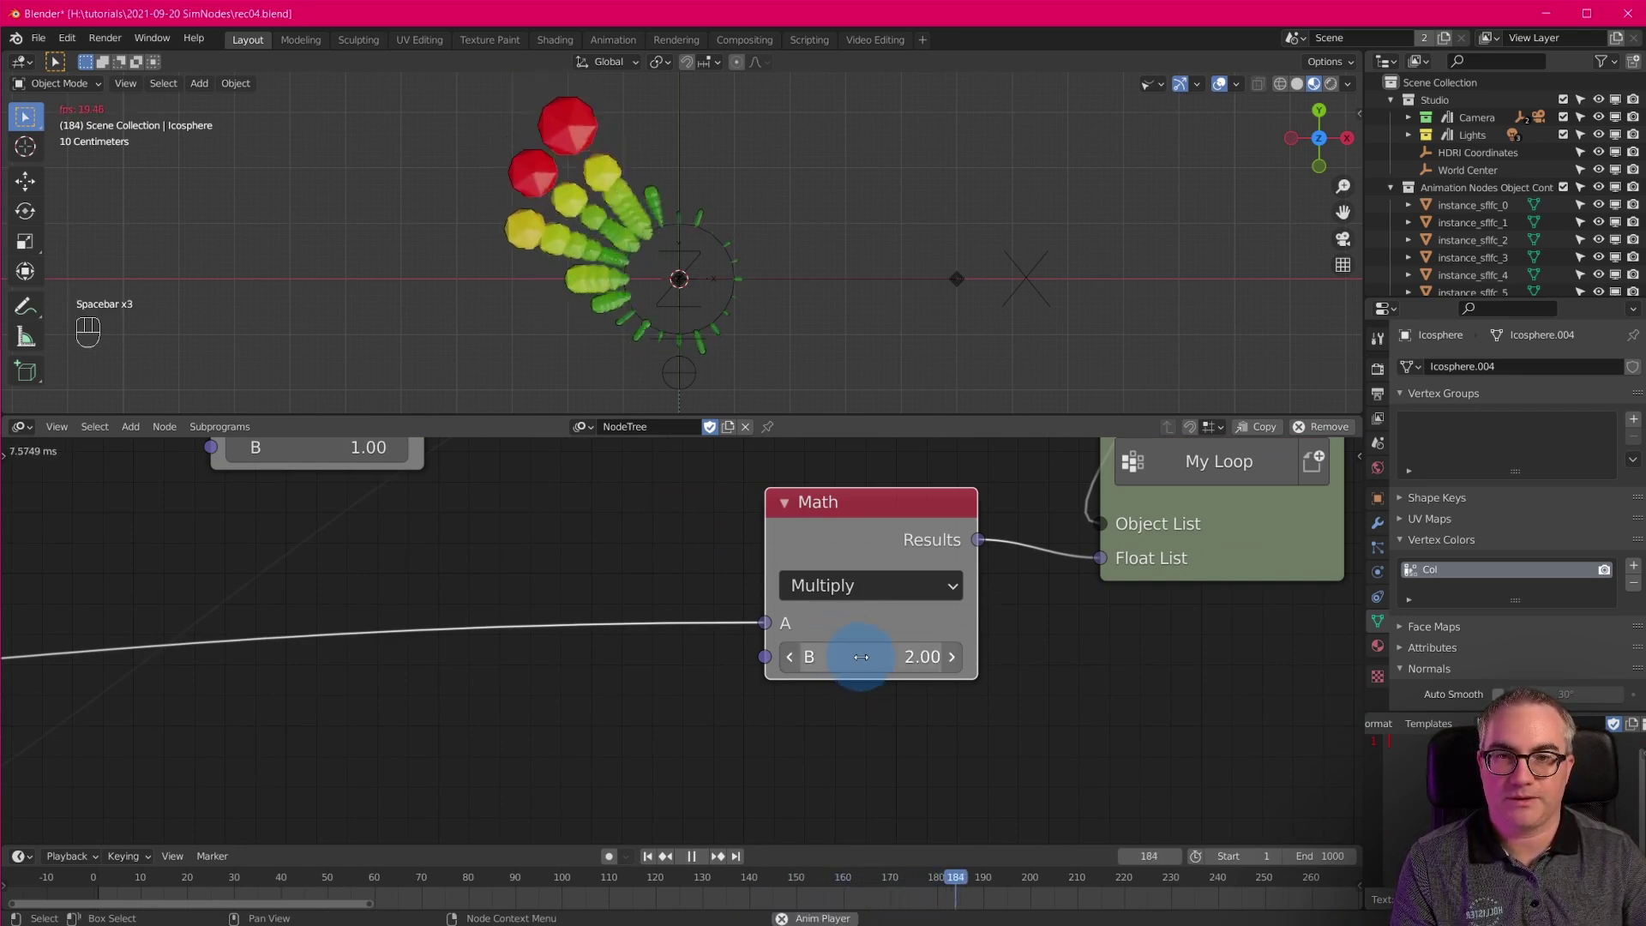
scroll(785, 389, "up", 2)
key("space")
scroll(605, 343, "up", 1)
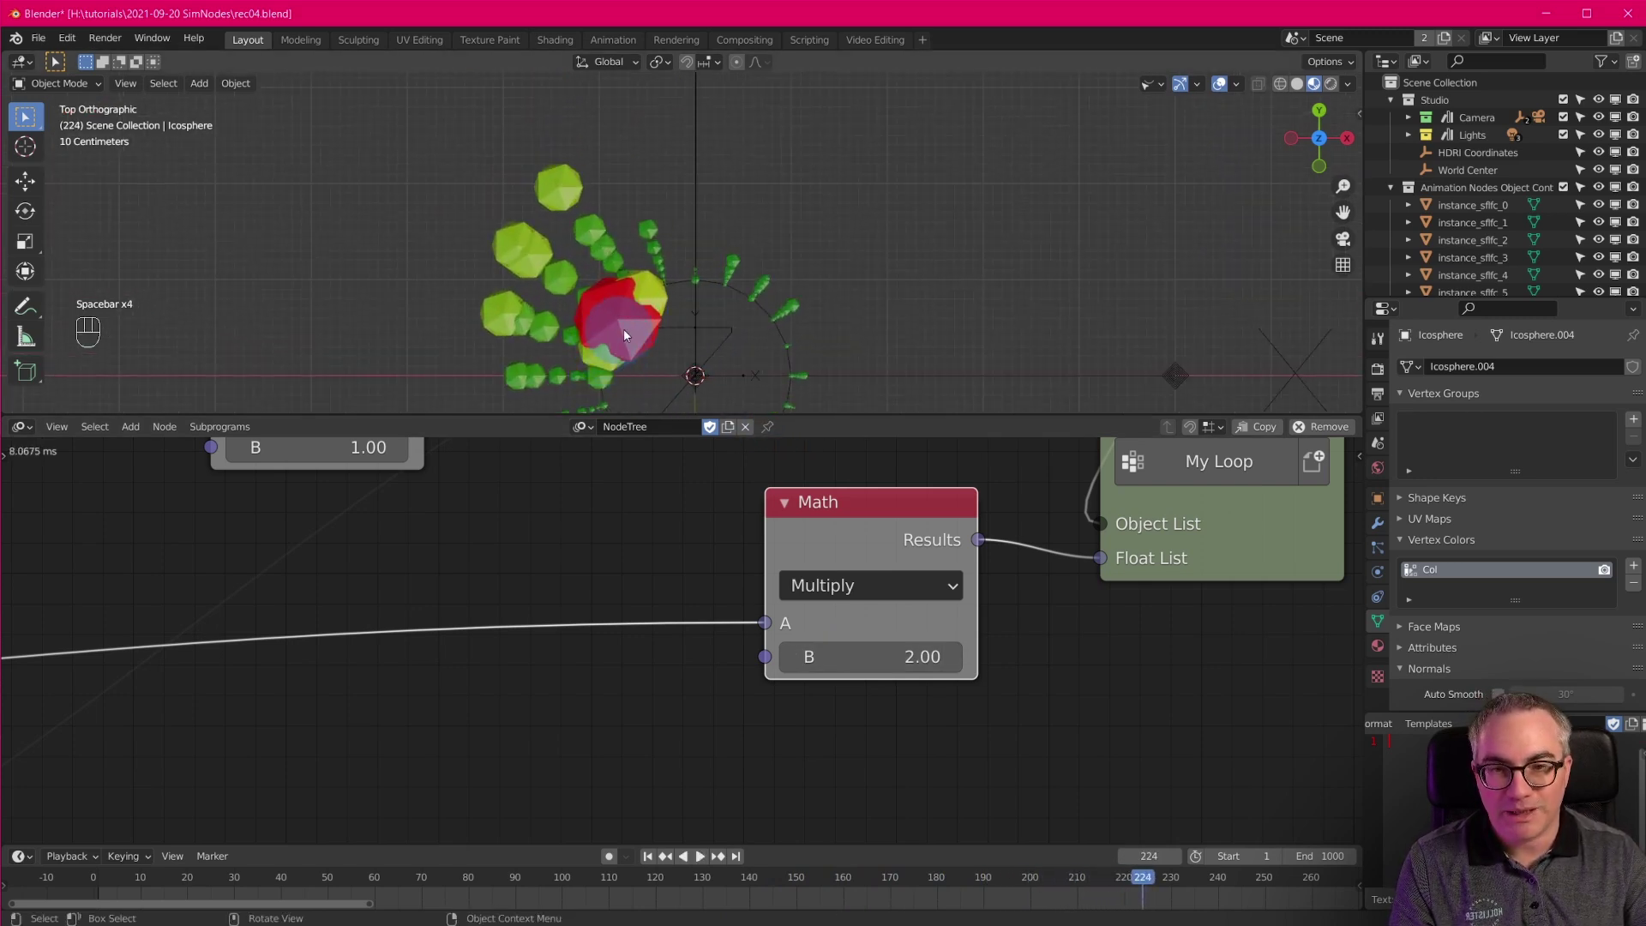
key("space")
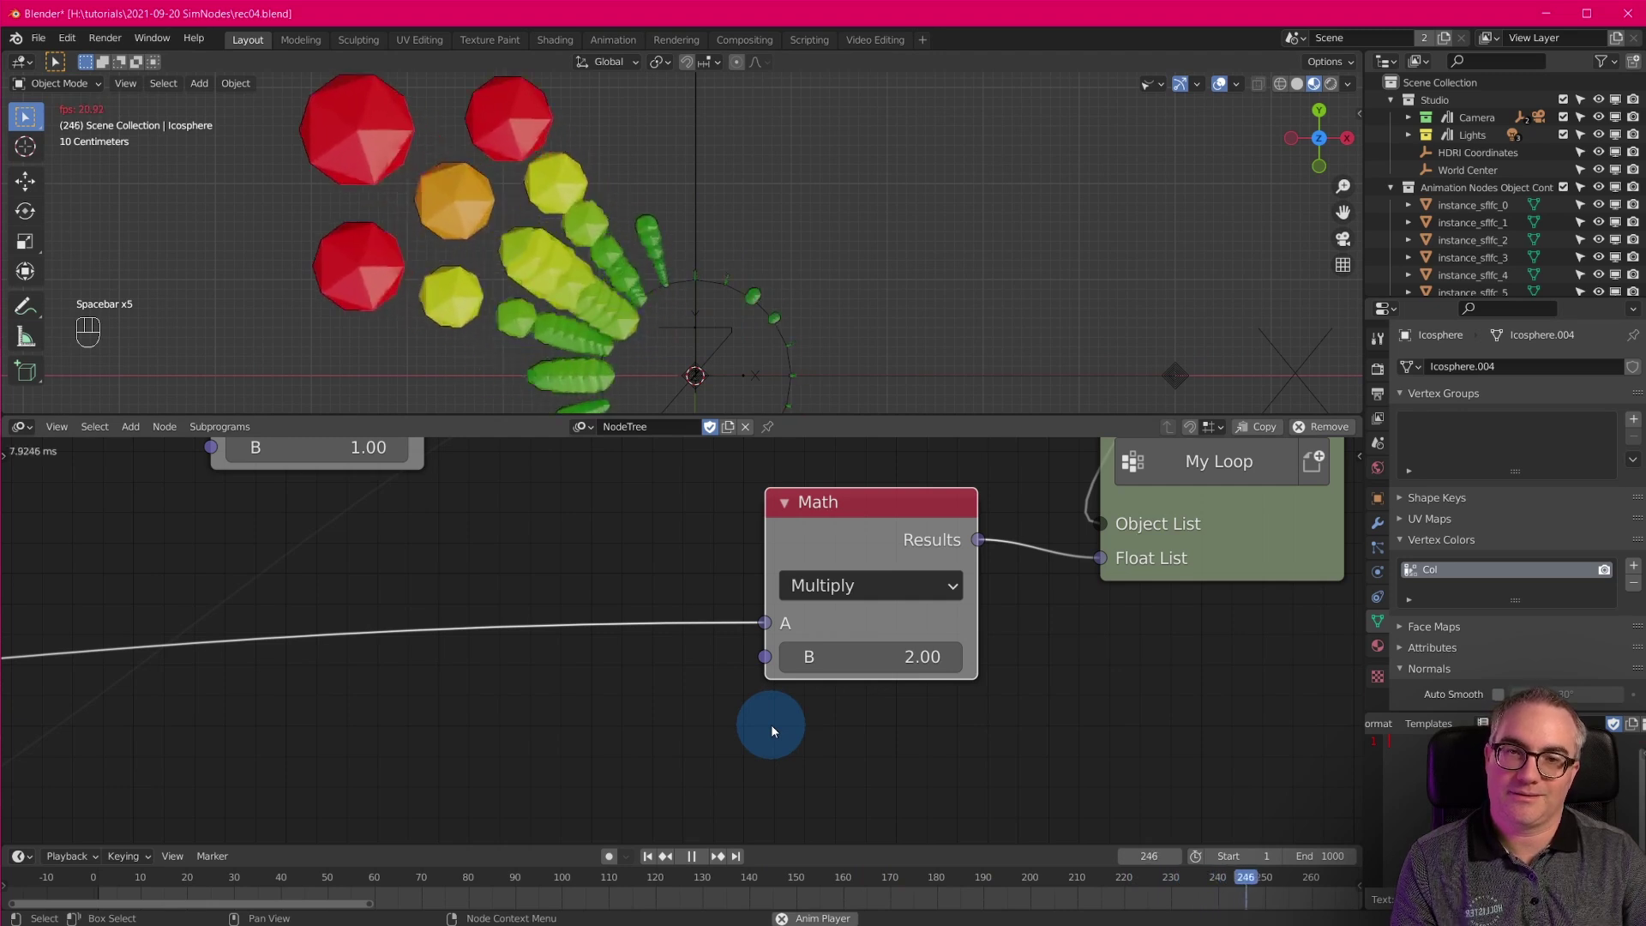
key("space")
Play the animation briefly and set the Integer Input node's value to 100.
scroll(655, 549, "down", 2)
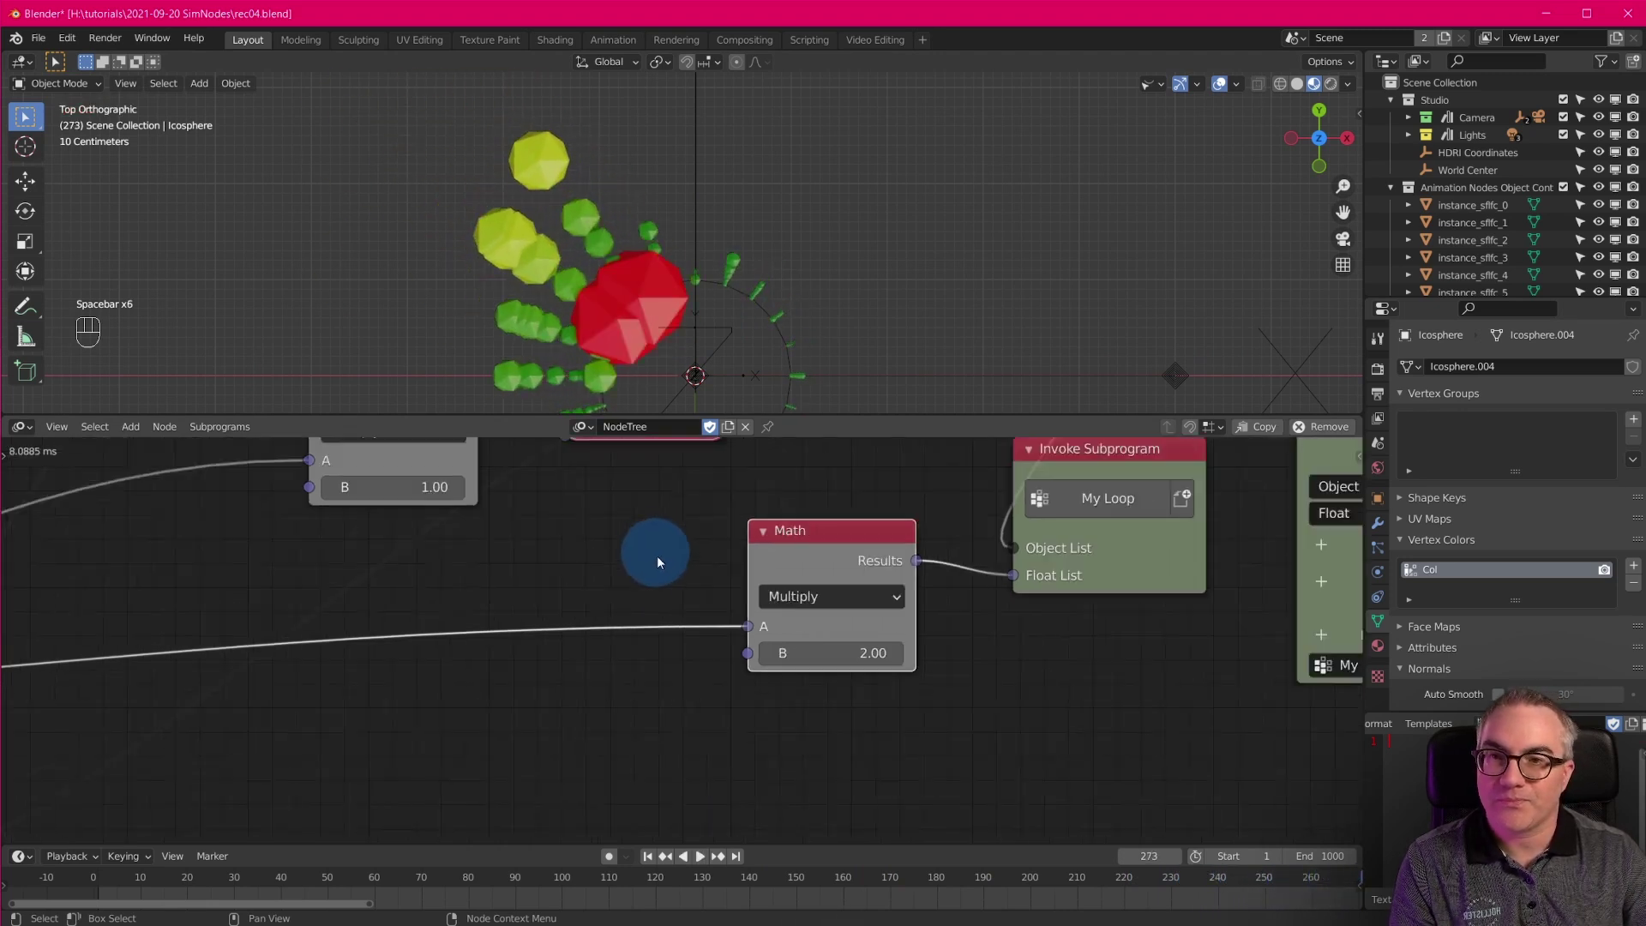
middle_click_drag(666, 636, 466, 665)
scroll(676, 311, "up", 2)
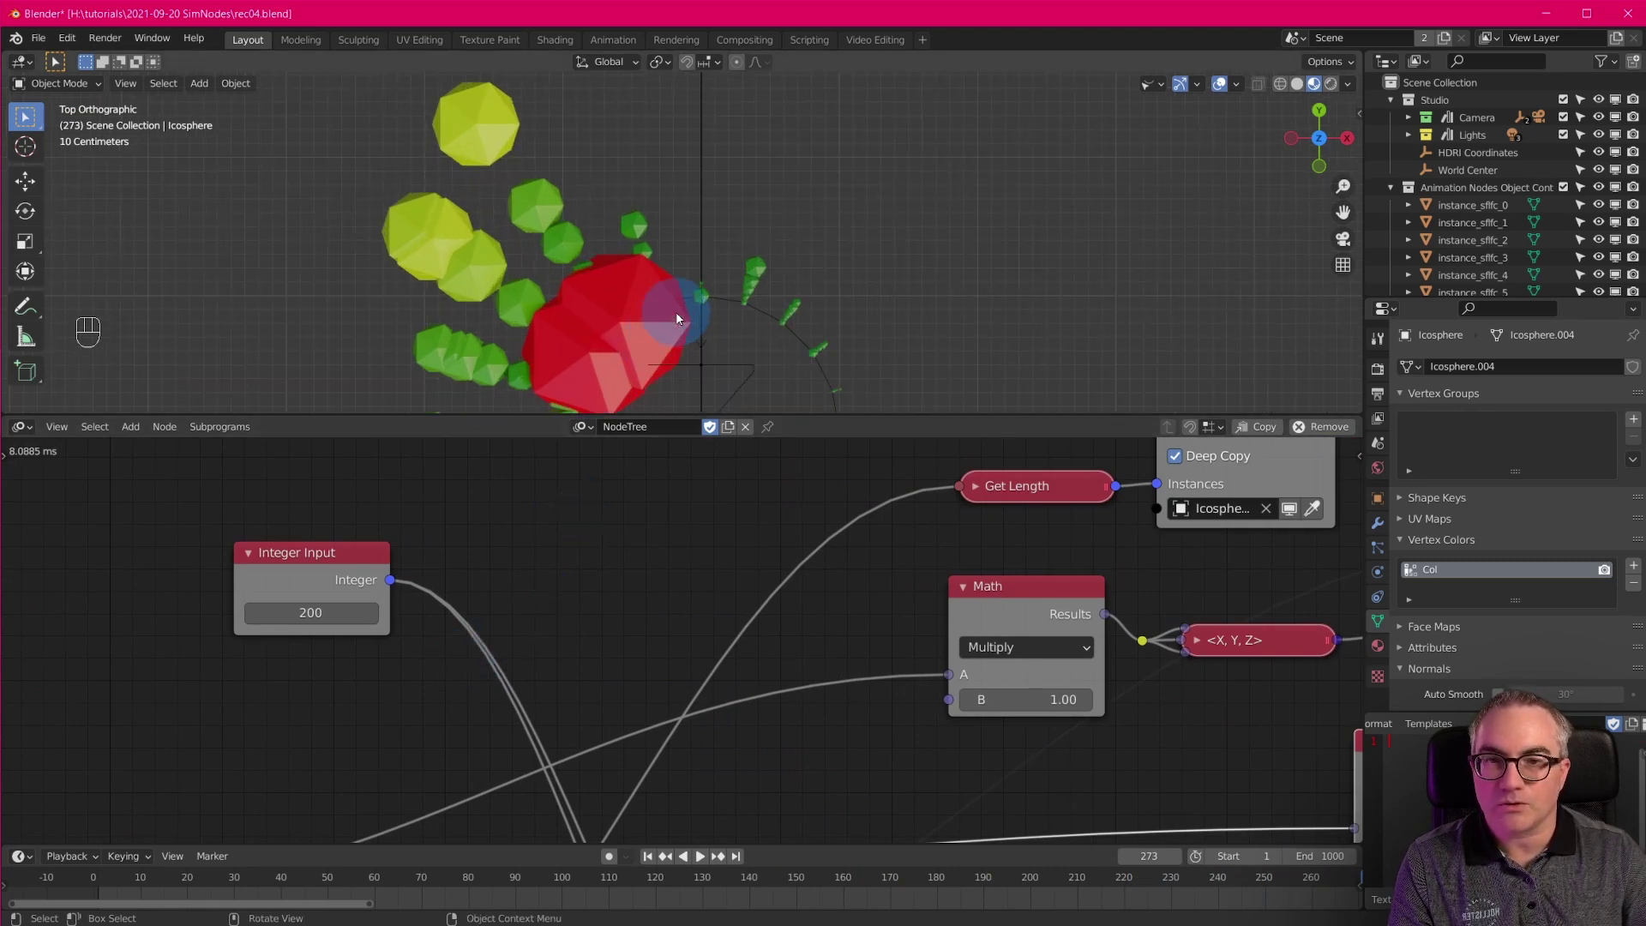
key("space")
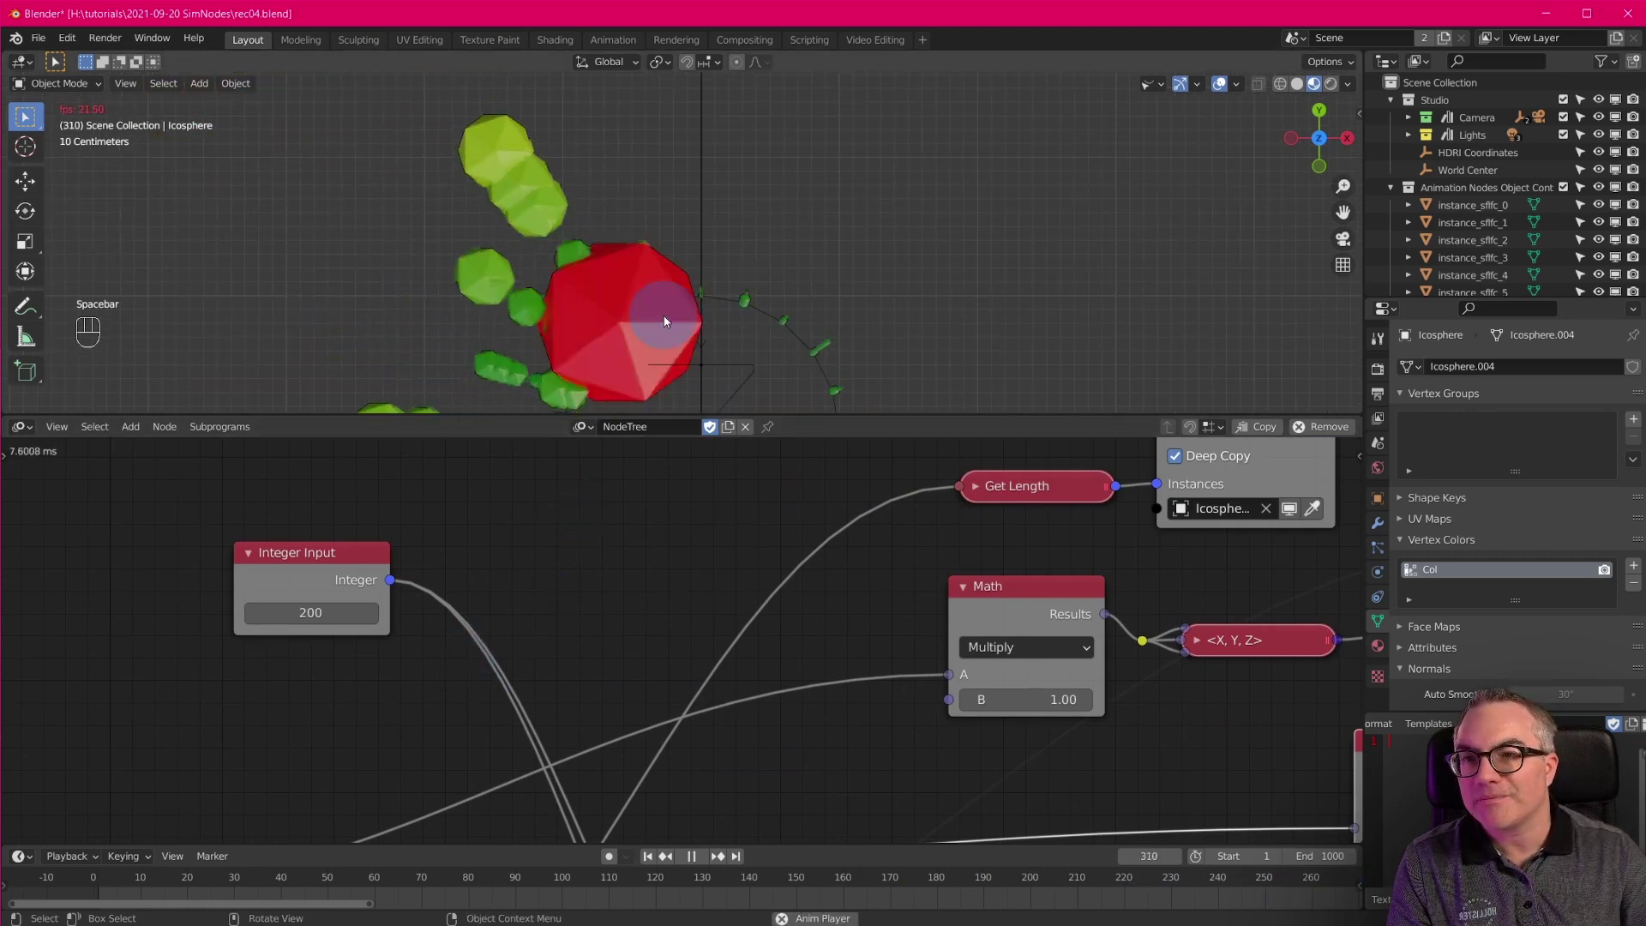
key("space")
scroll(627, 542, "down", 1)
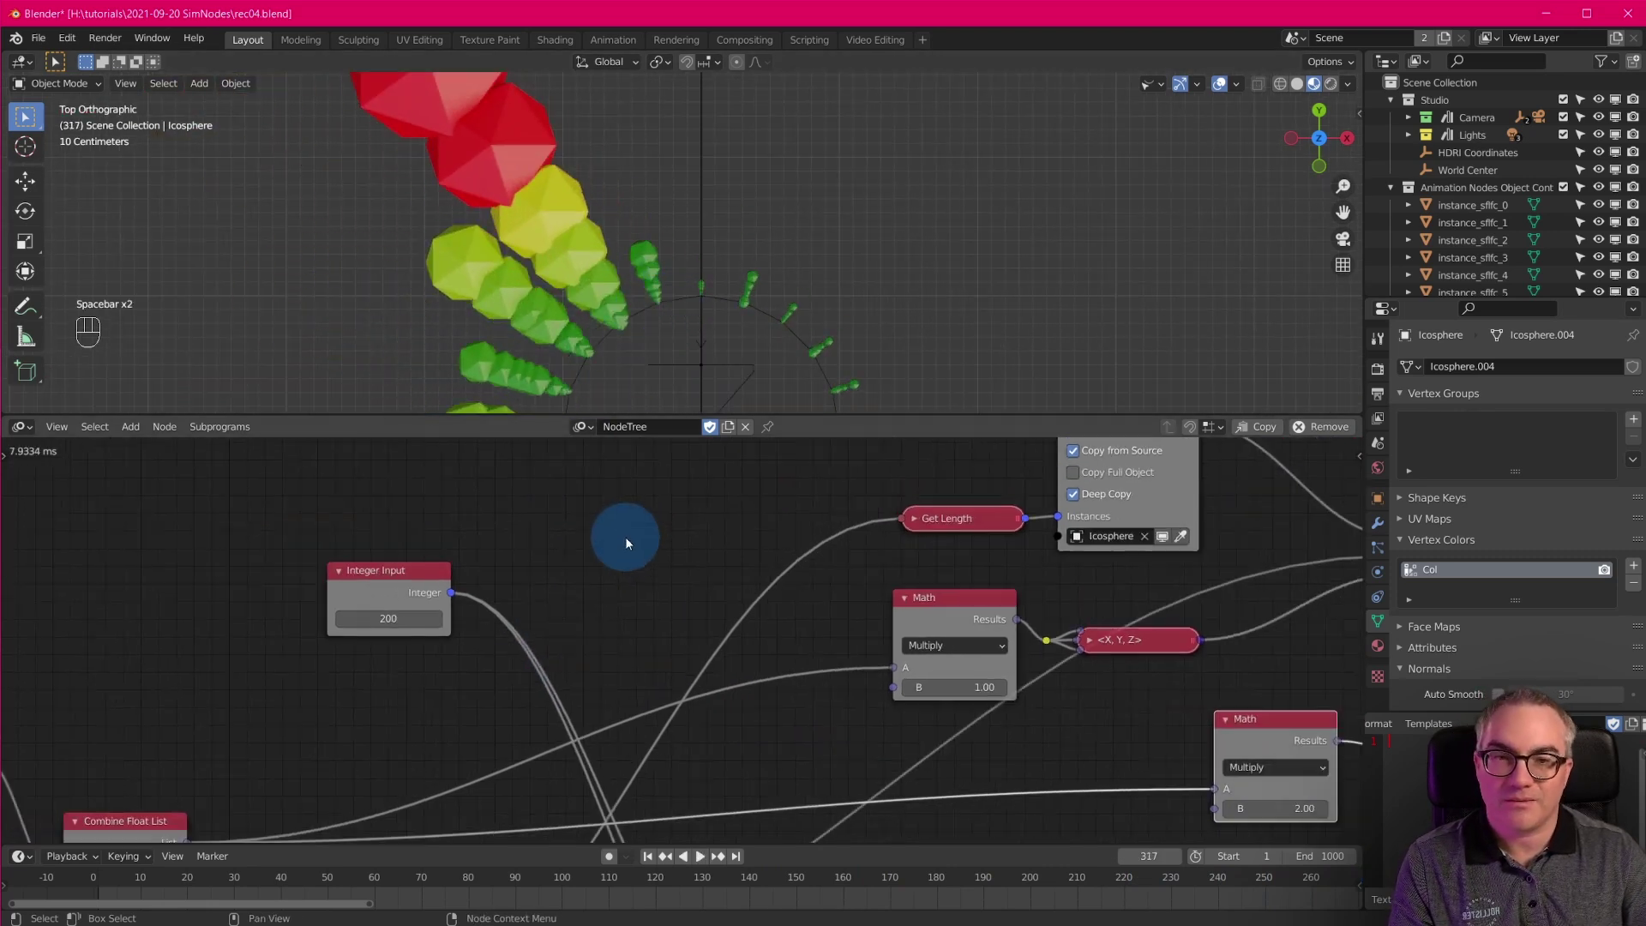
left_click(386, 618)
Play the animation and examine the rows of icospheres around the circle, paying attention to the smallest ones.
key("space")
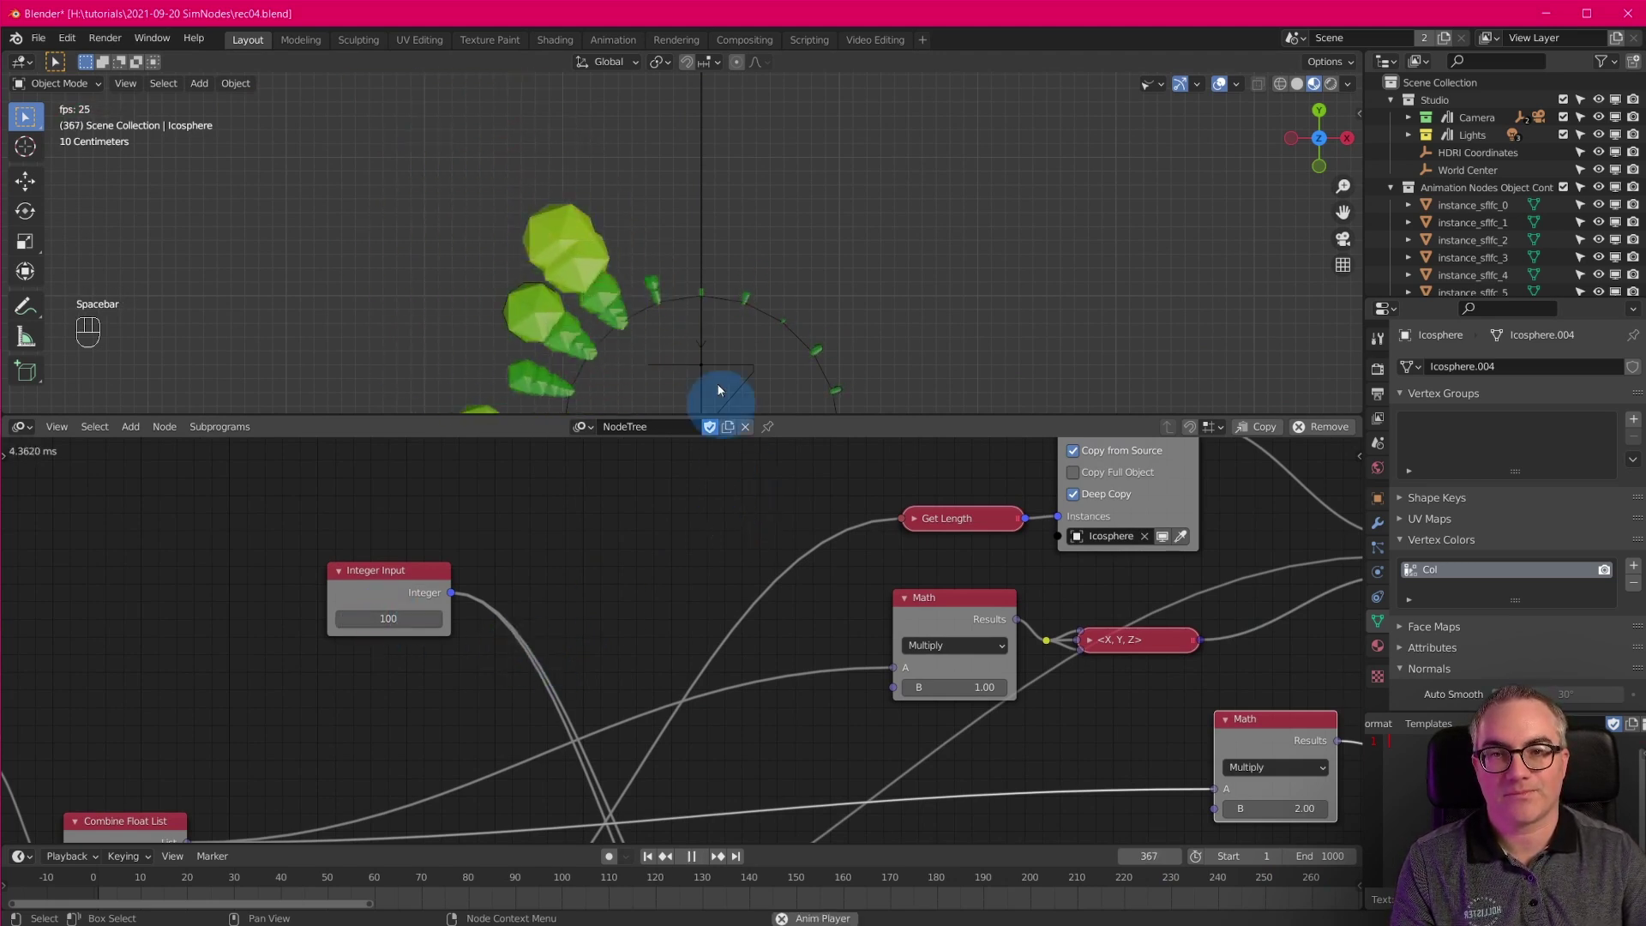
middle_click_drag(848, 301, 853, 153, "shift")
scroll(821, 196, "down", 3)
scroll(820, 195, "down", 1)
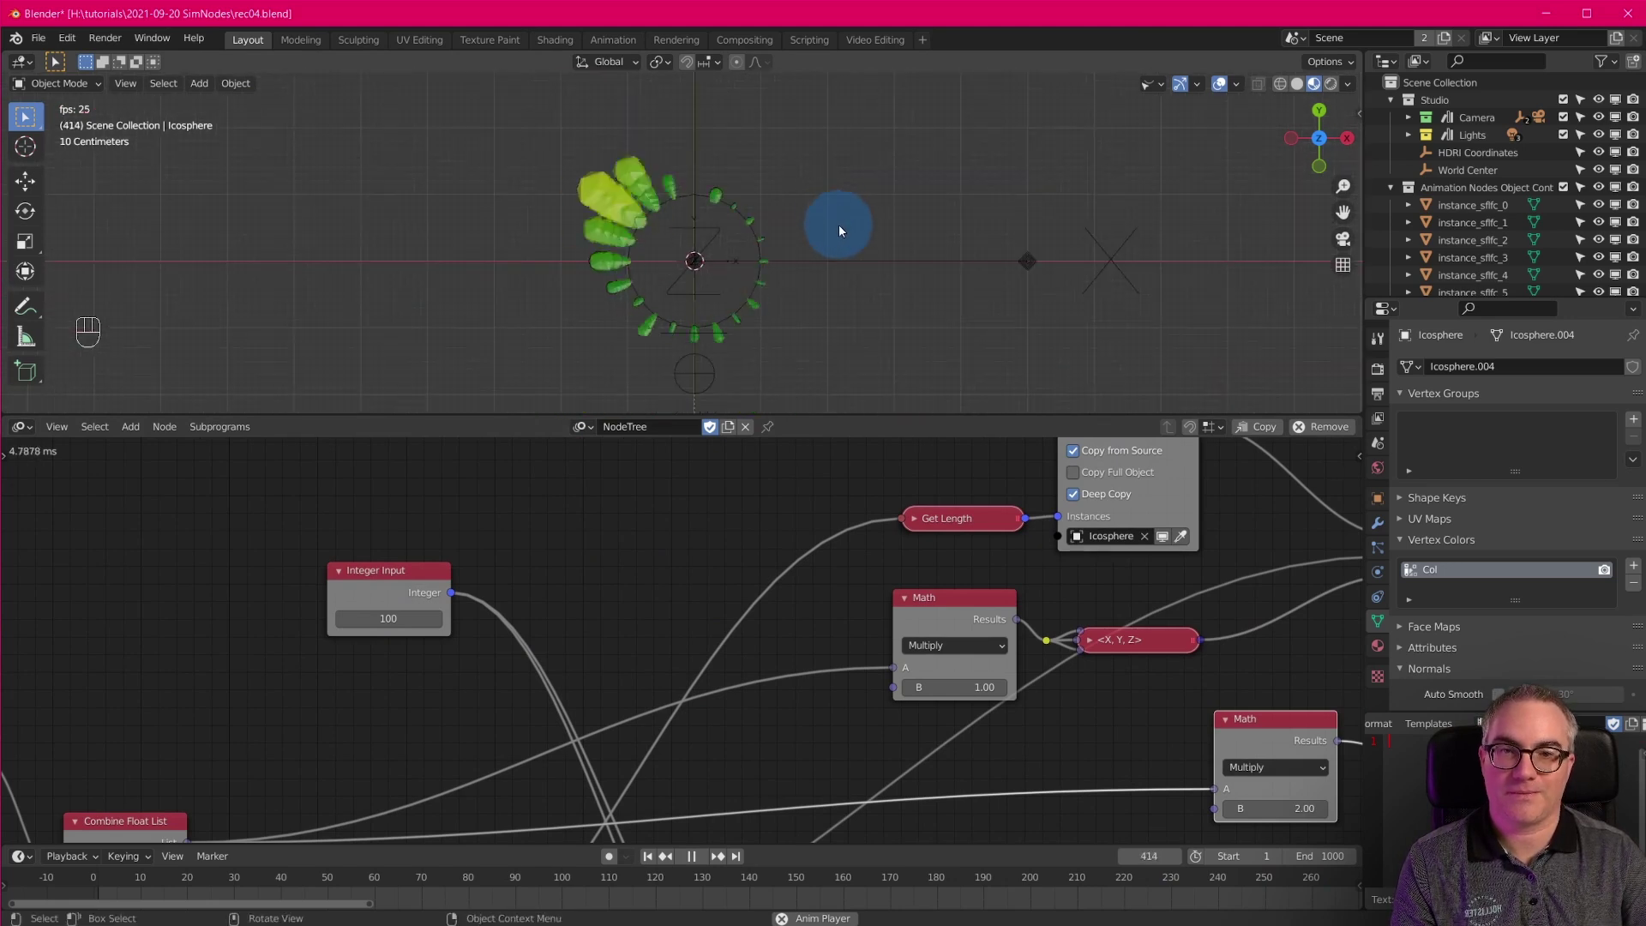
key("space")
scroll(352, 696, "up", 2)
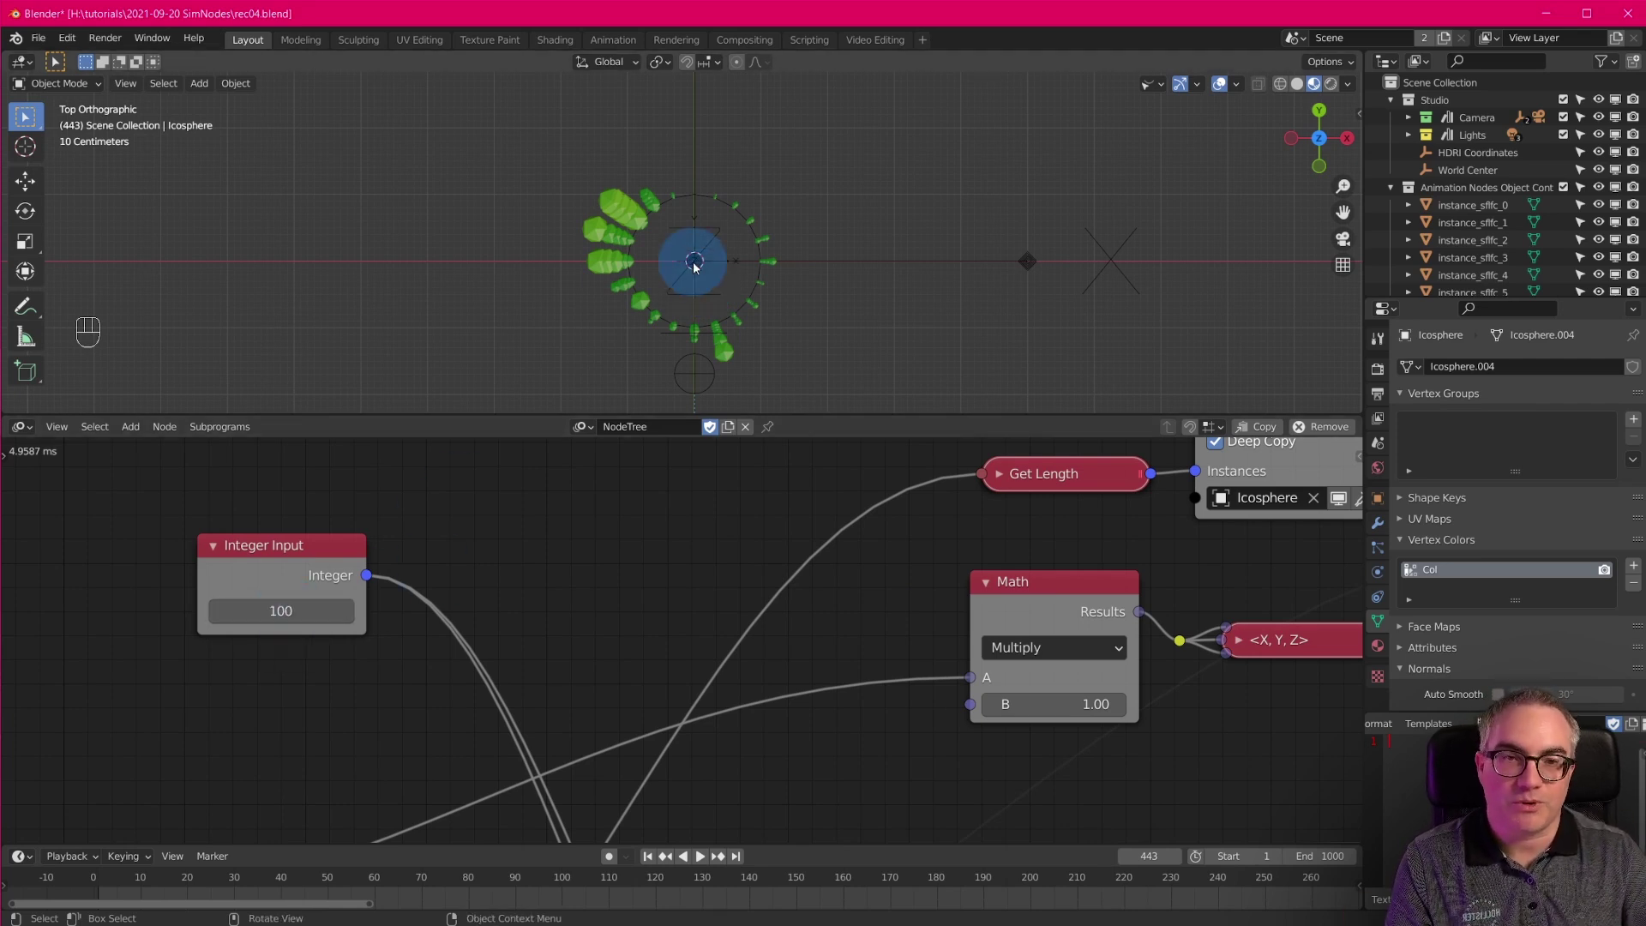
scroll(694, 266, "up", 3)
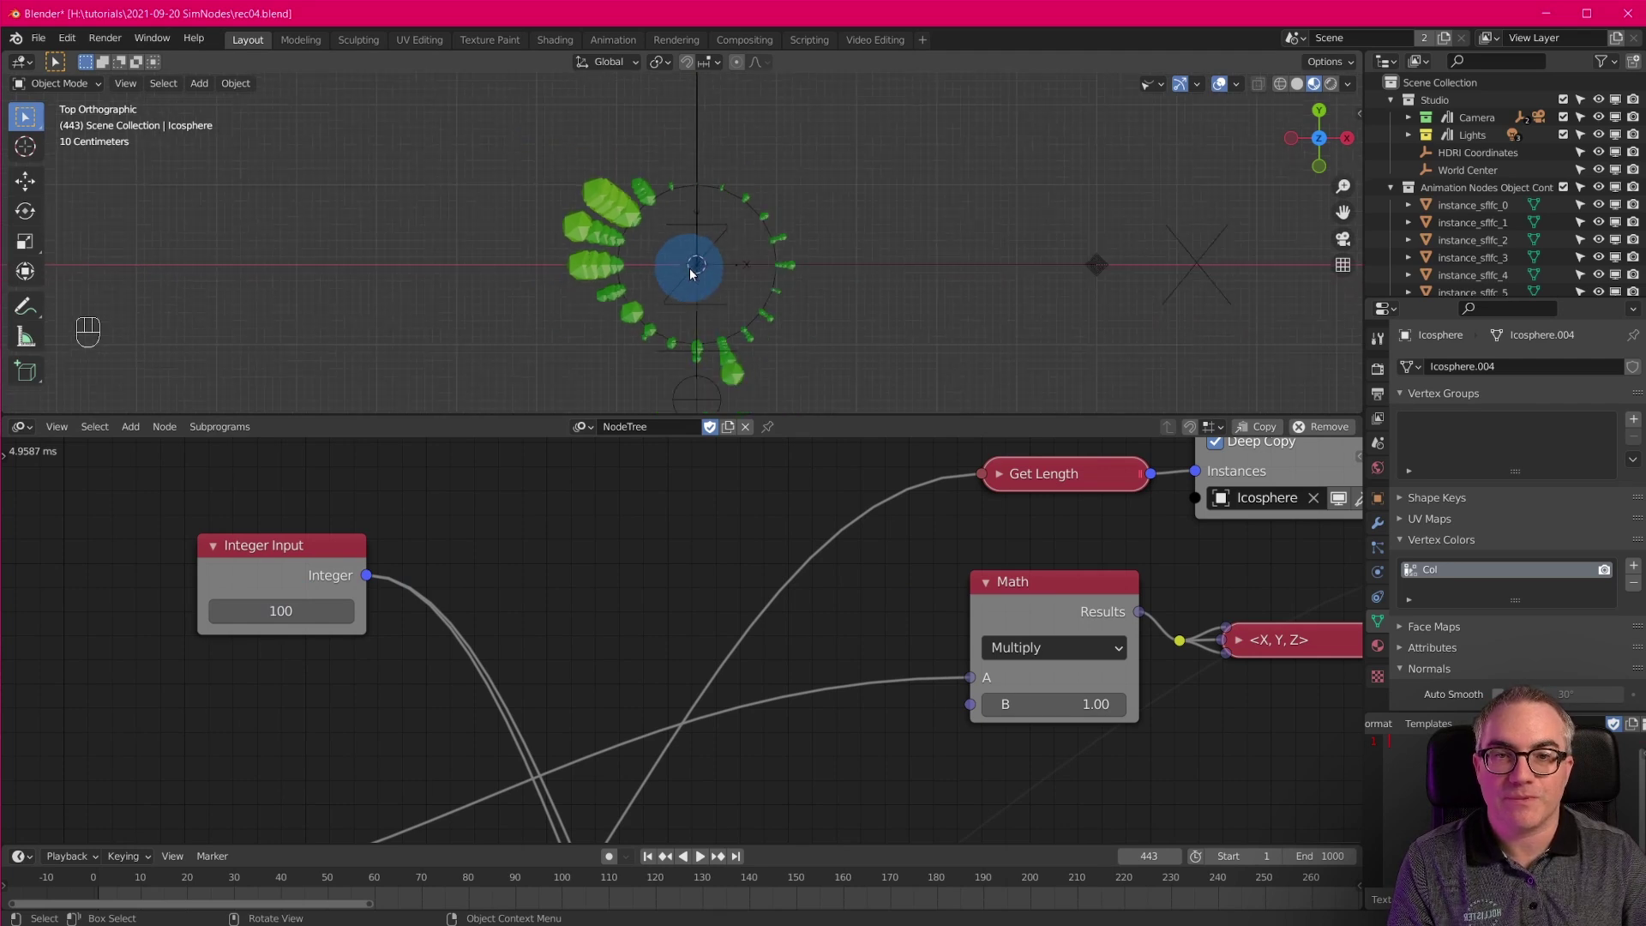
scroll(711, 253, "up", 4)
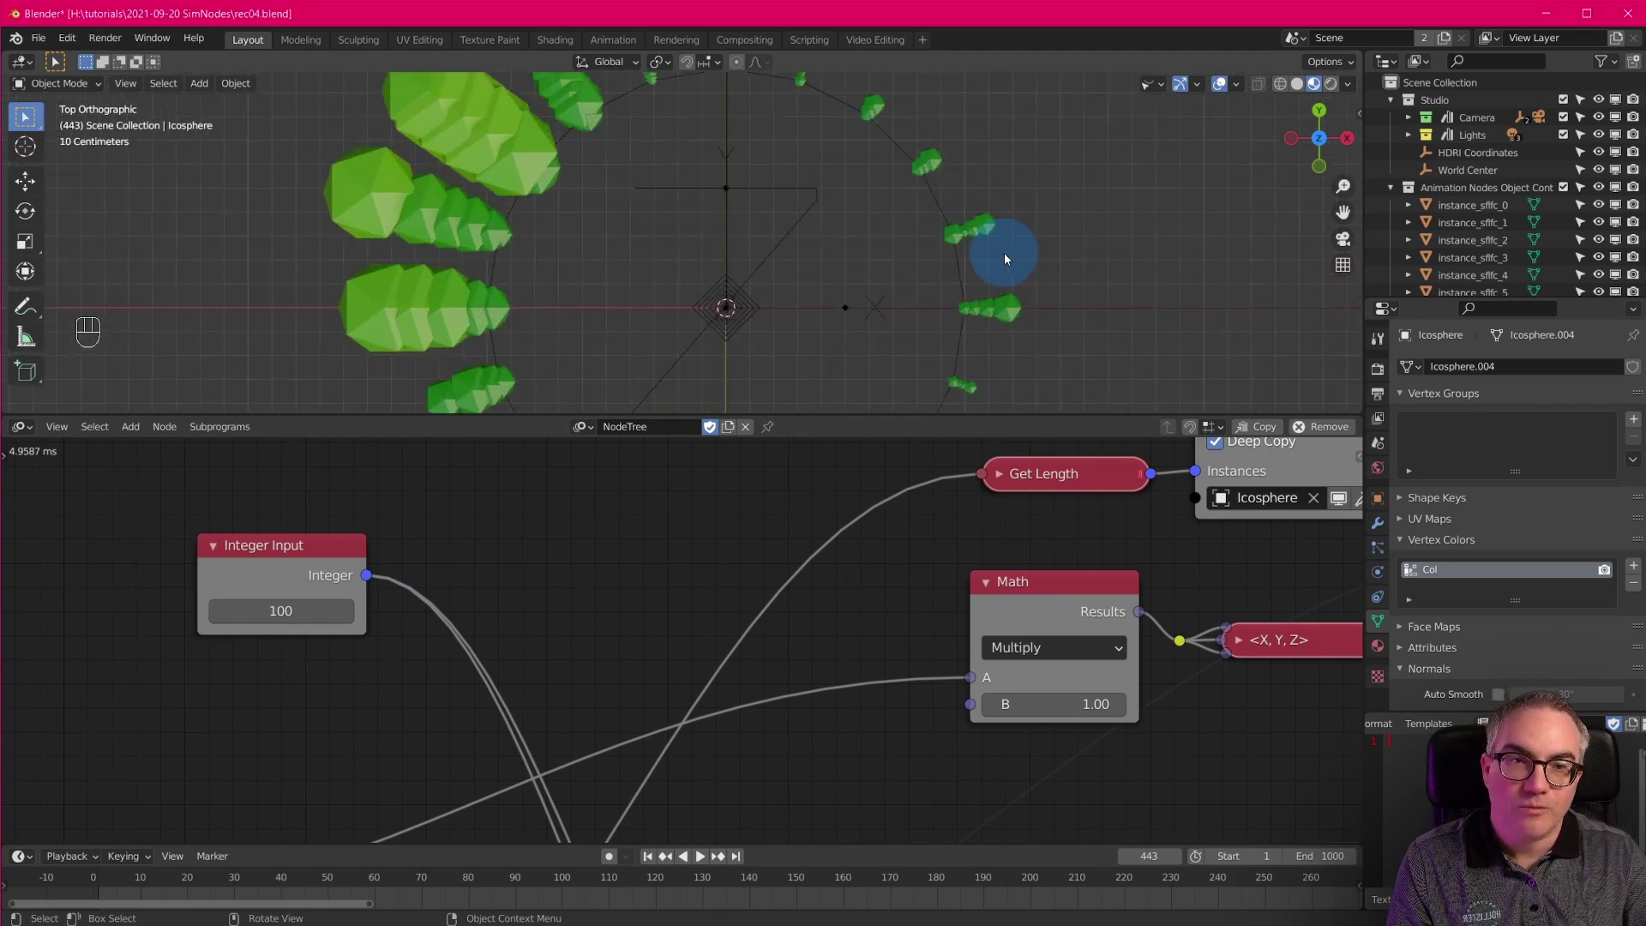
scroll(888, 281, "down", 6)
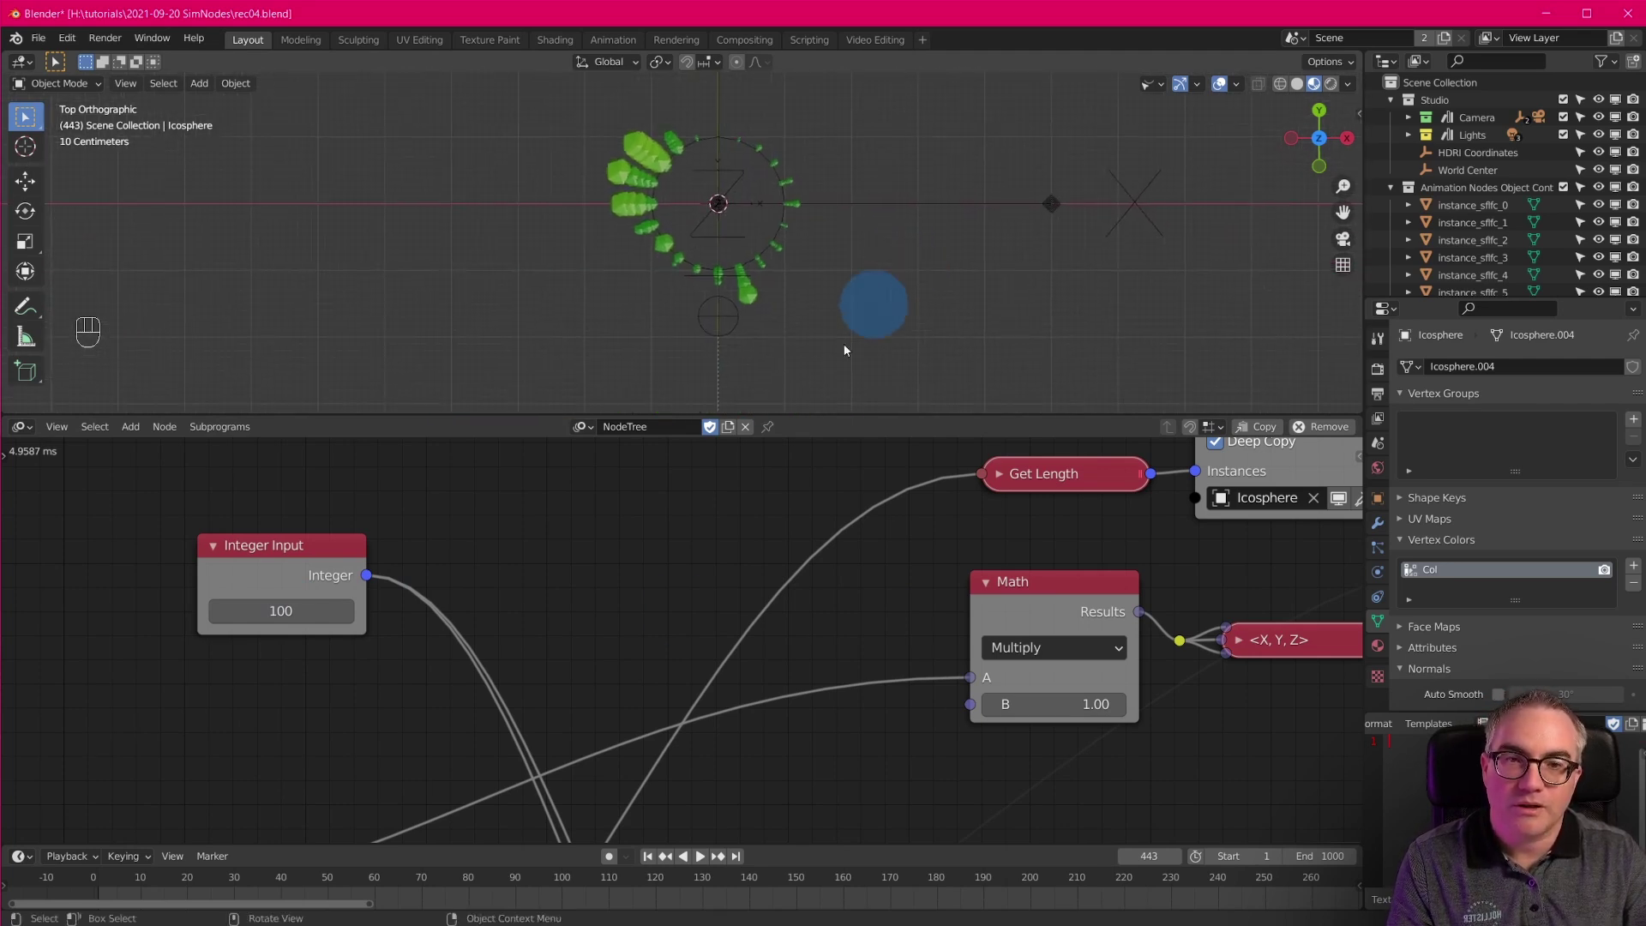
Delete the Multiply Math node before the <X, Y, Z> scale node and connect the Combine Float List output directly.
scroll(672, 632, "down", 3)
scroll(673, 633, "down", 4)
middle_click_drag(748, 705, 937, 510)
scroll(385, 681, "up", 2)
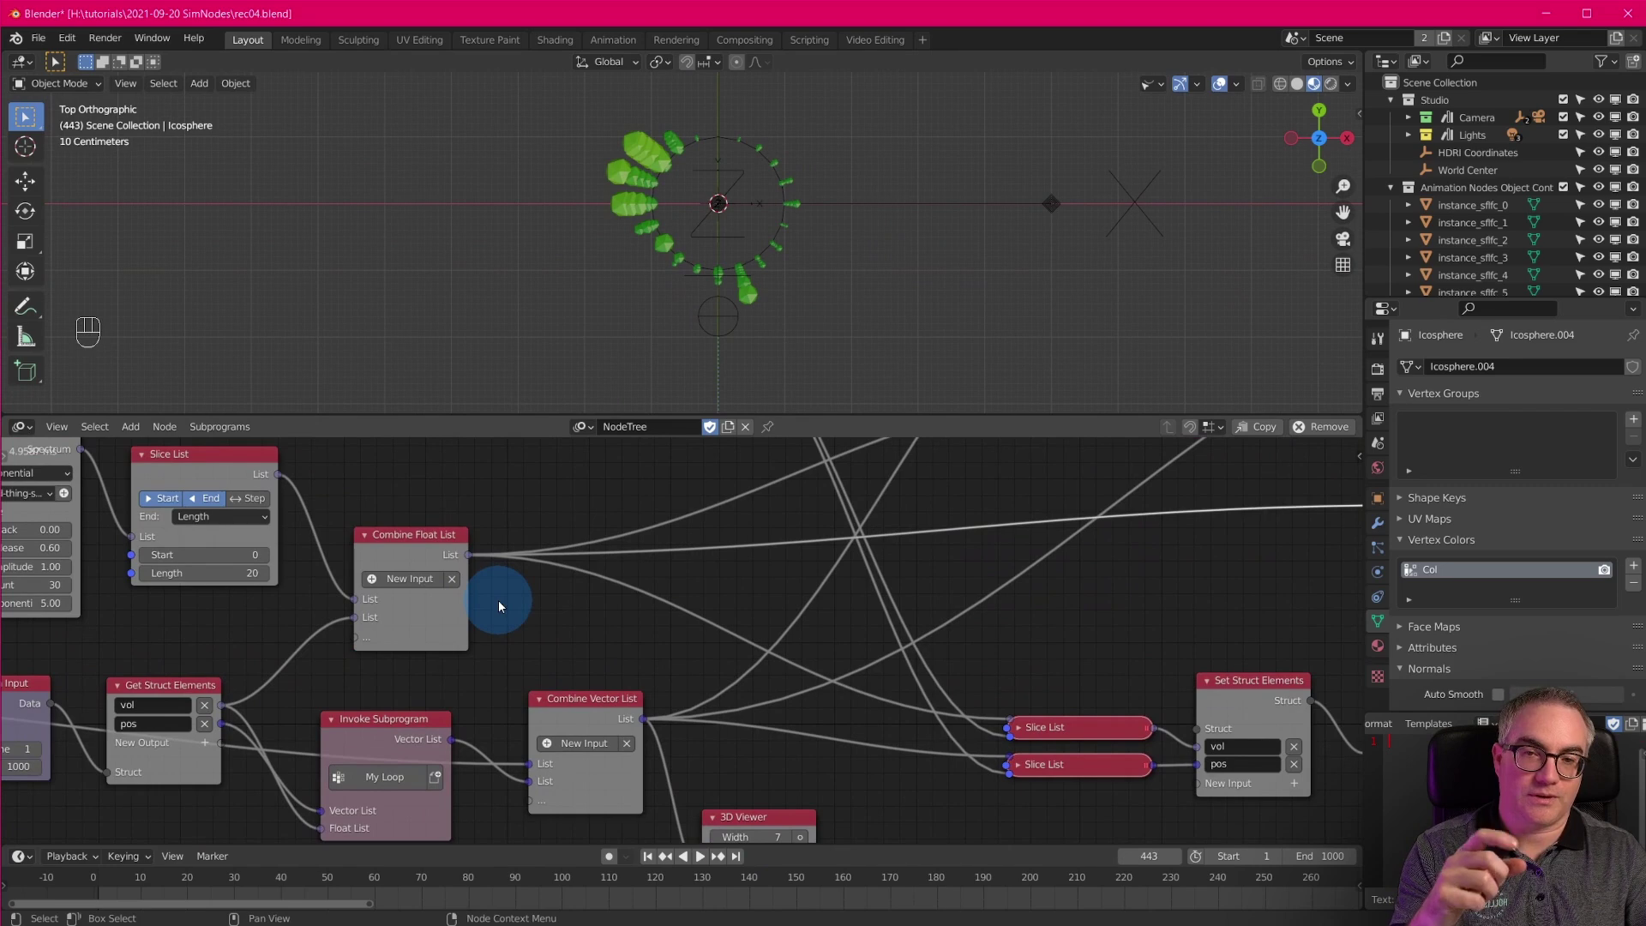
middle_click_drag(843, 719, 988, 593)
middle_click_drag(900, 509, 452, 706)
scroll(580, 681, "up", 3)
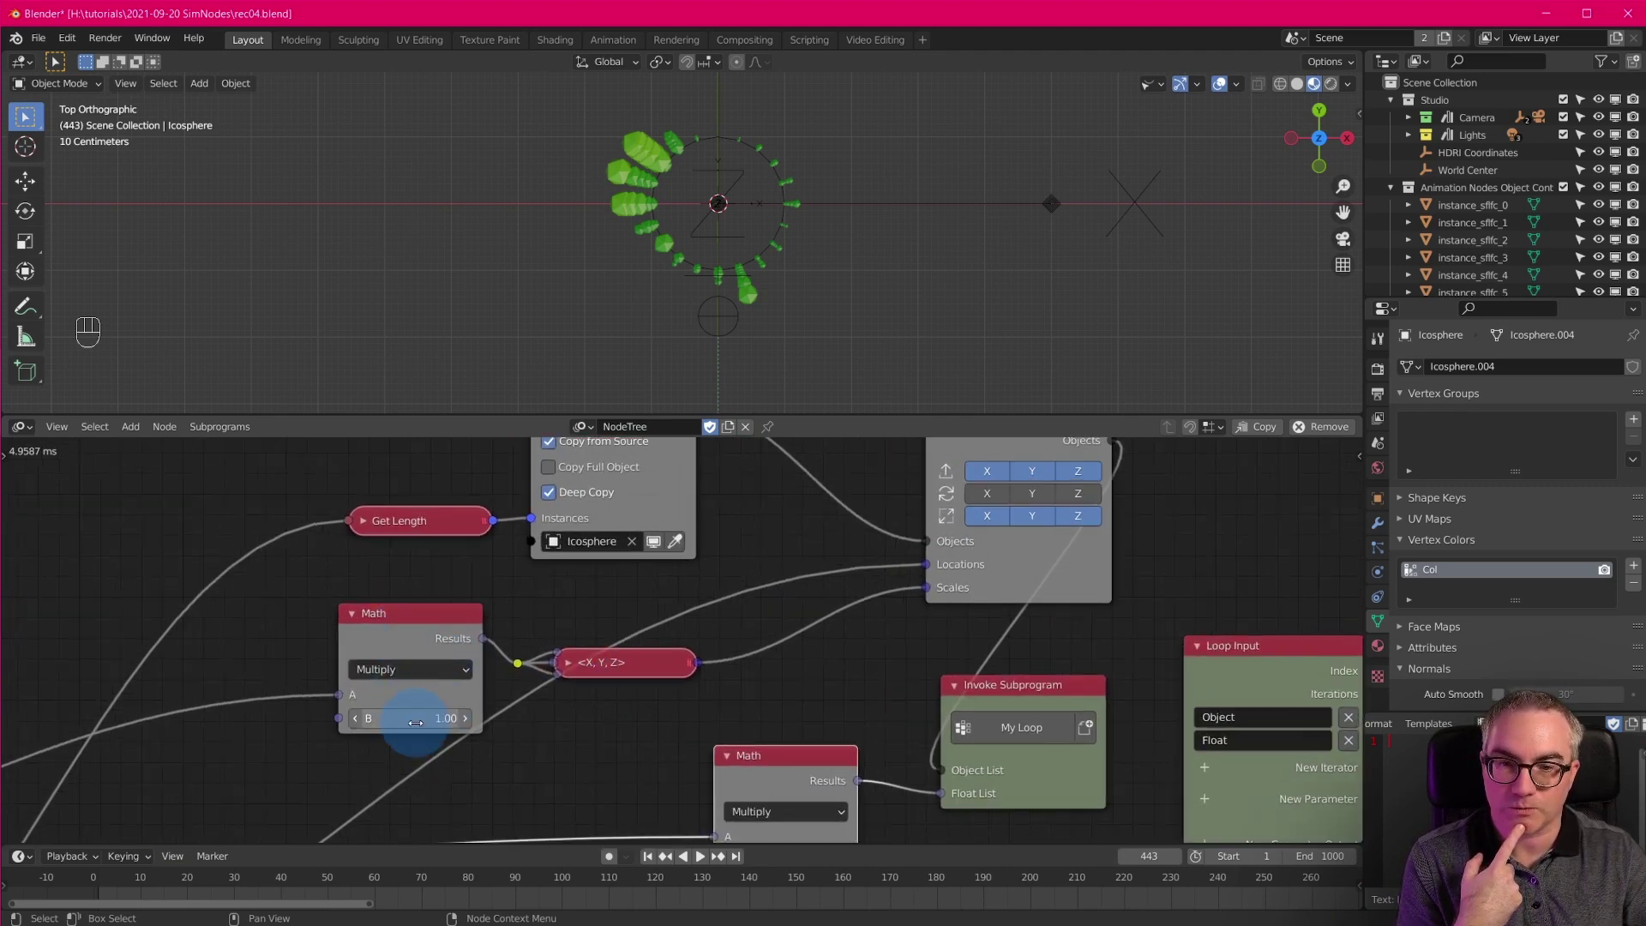
left_click(408, 625)
middle_click_drag(408, 680, 974, 607)
key("x")
mouse_move(1067, 535)
left_mouse_down()
mouse_move(129, 782)
mouse_move(69, 773)
mouse_move(614, 724)
mouse_move(1069, 534)
left_mouse_up()
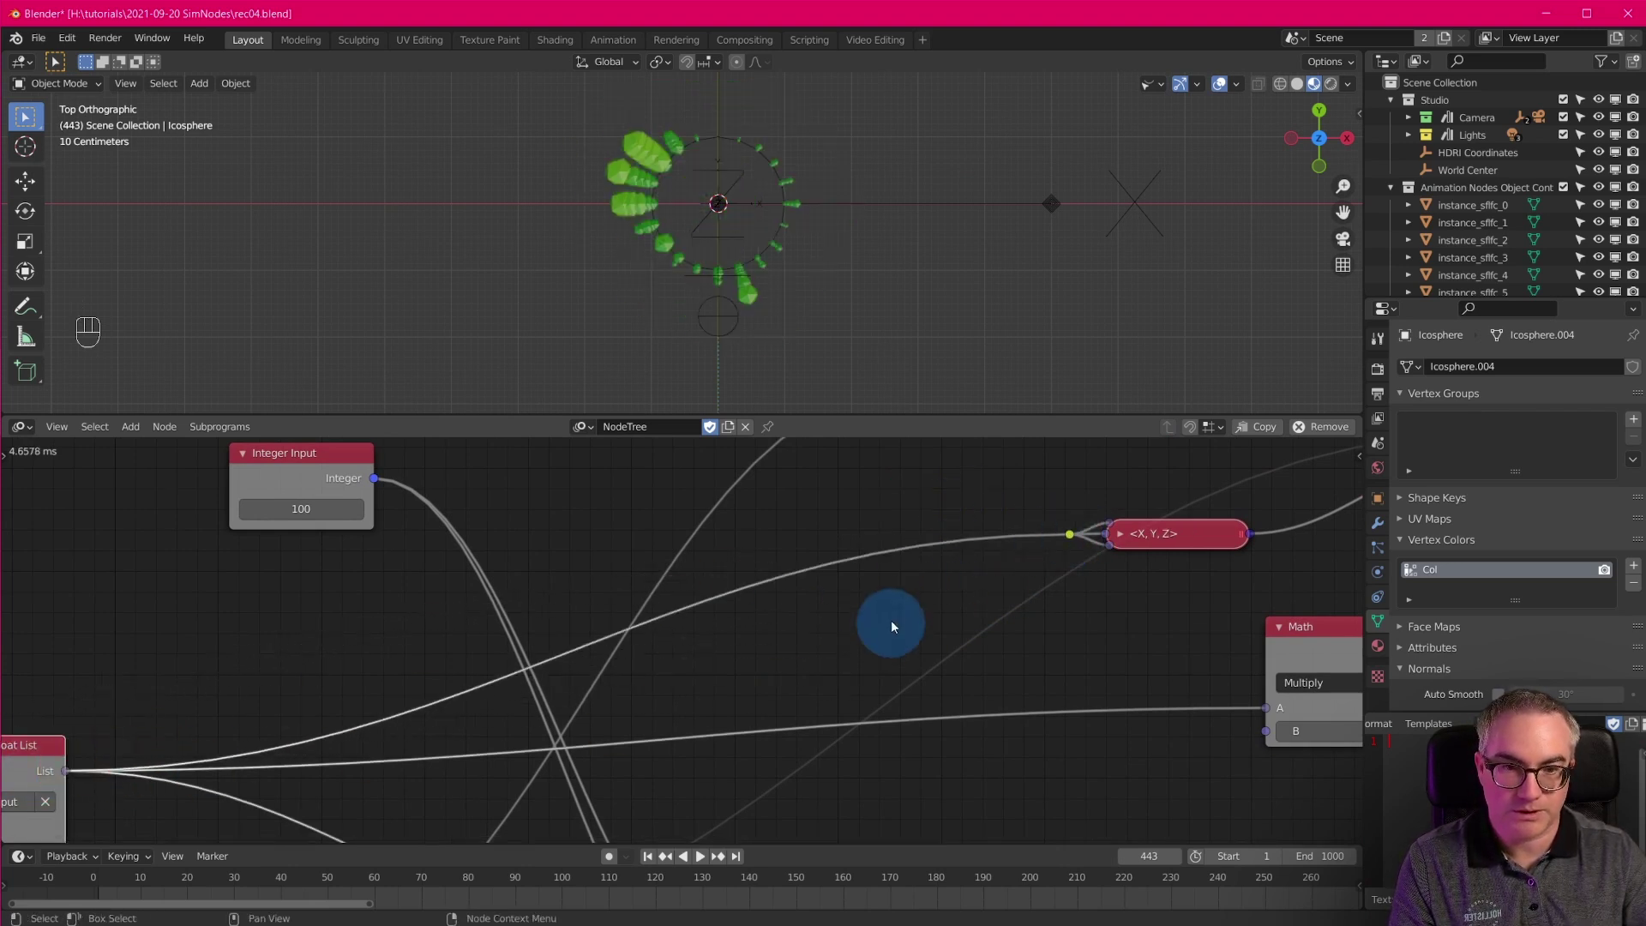
Play the animation to check the icosphere sizes with the directly connected scales.
middle_click_drag(891, 632, 720, 713)
key("space")
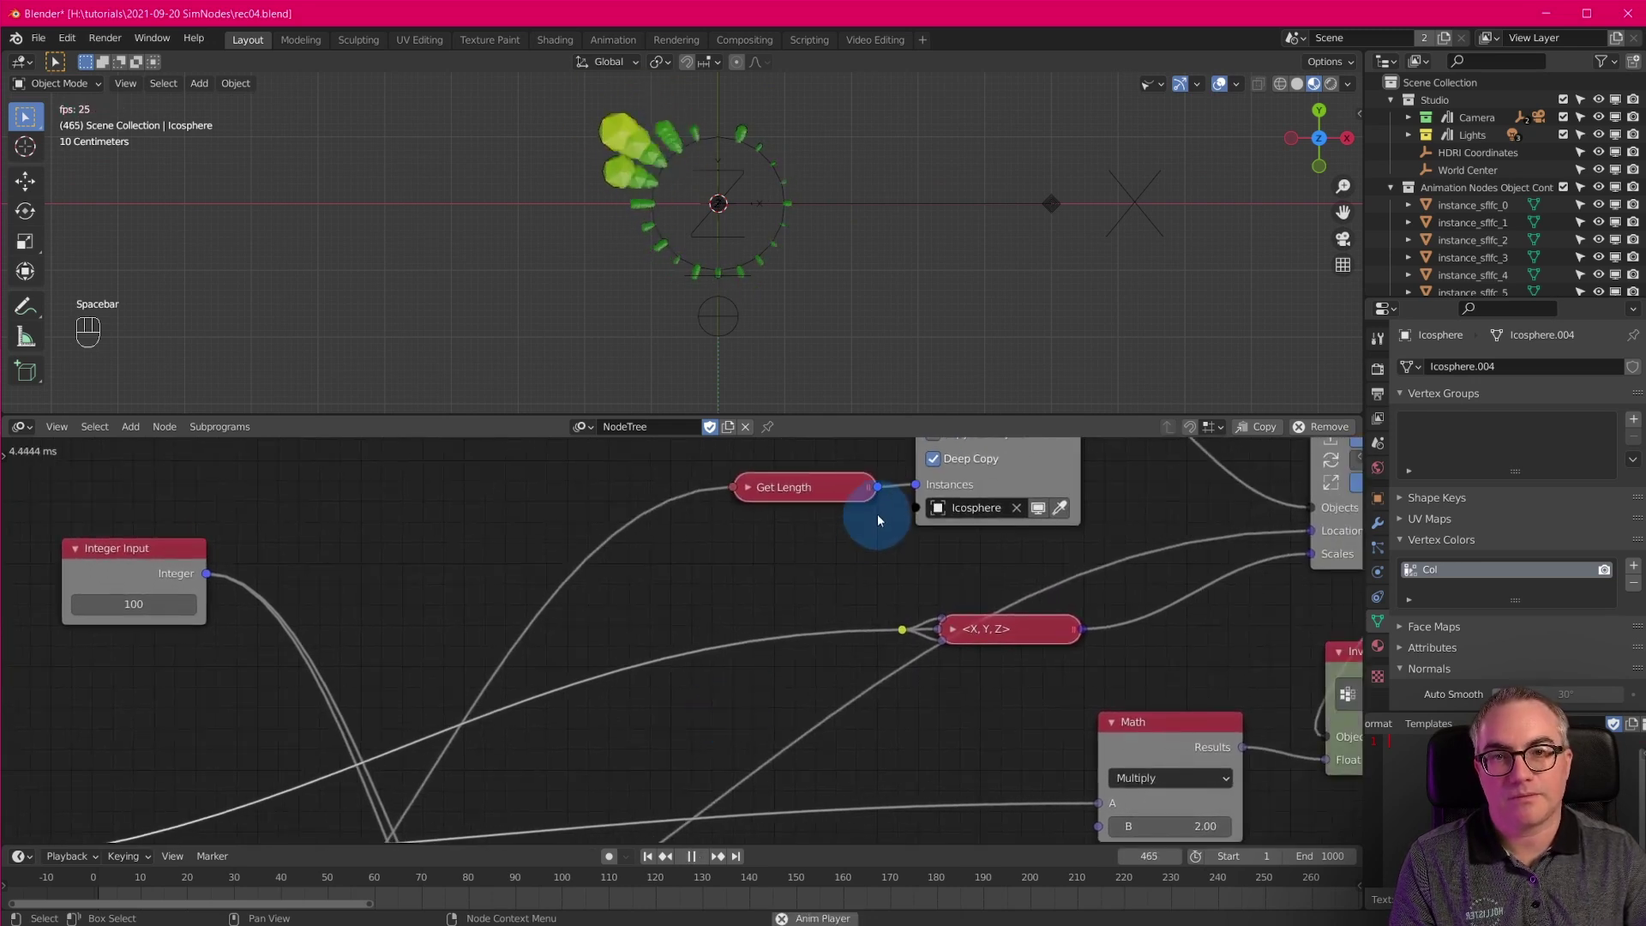
middle_click_drag(861, 275, 861, 337, "shift")
key("space")
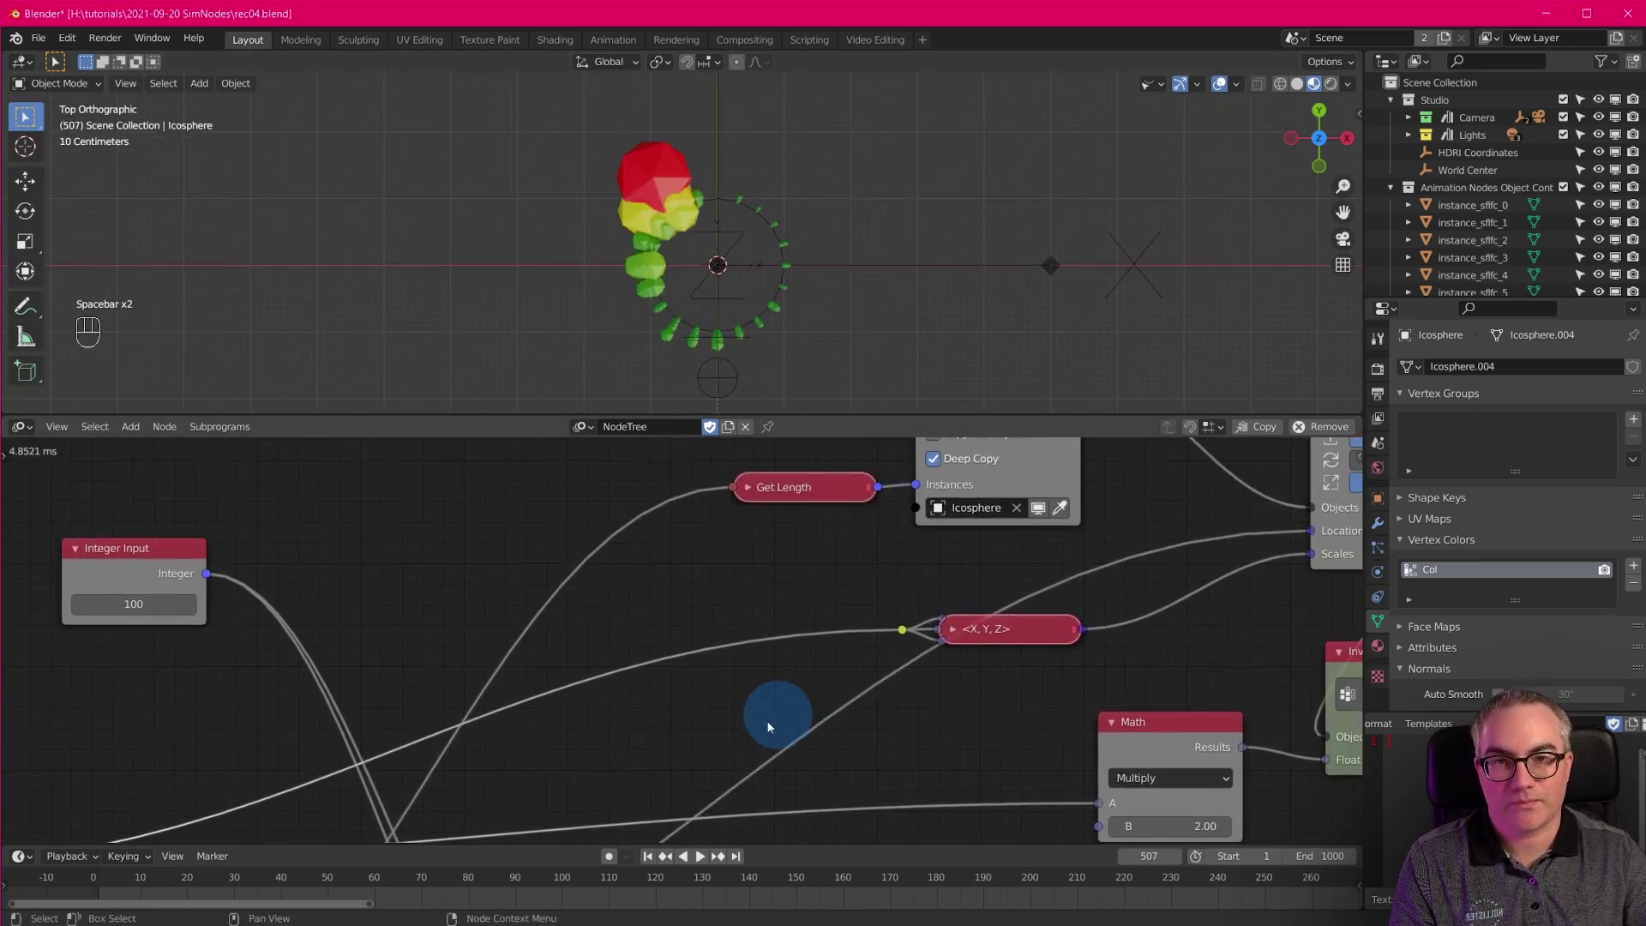
Insert a Map Range node on the link between the Combine Float List and the <X, Y, Z> scale node.
scroll(785, 711, "up", 2)
key("shift+a")
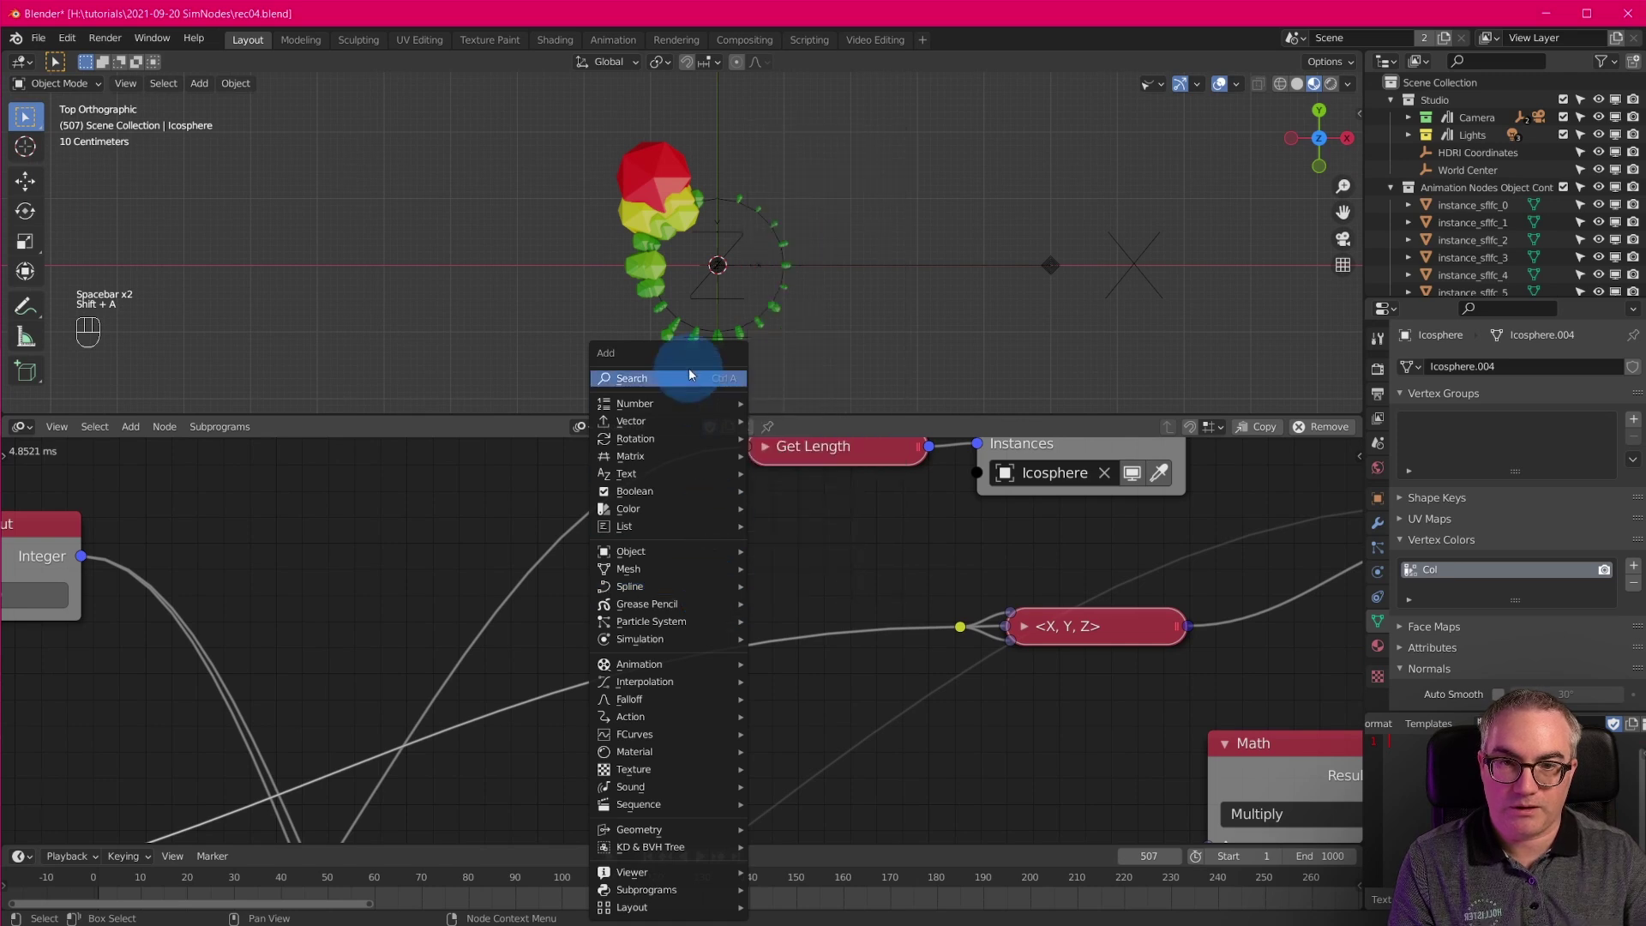
left_click(690, 374)
type("map")
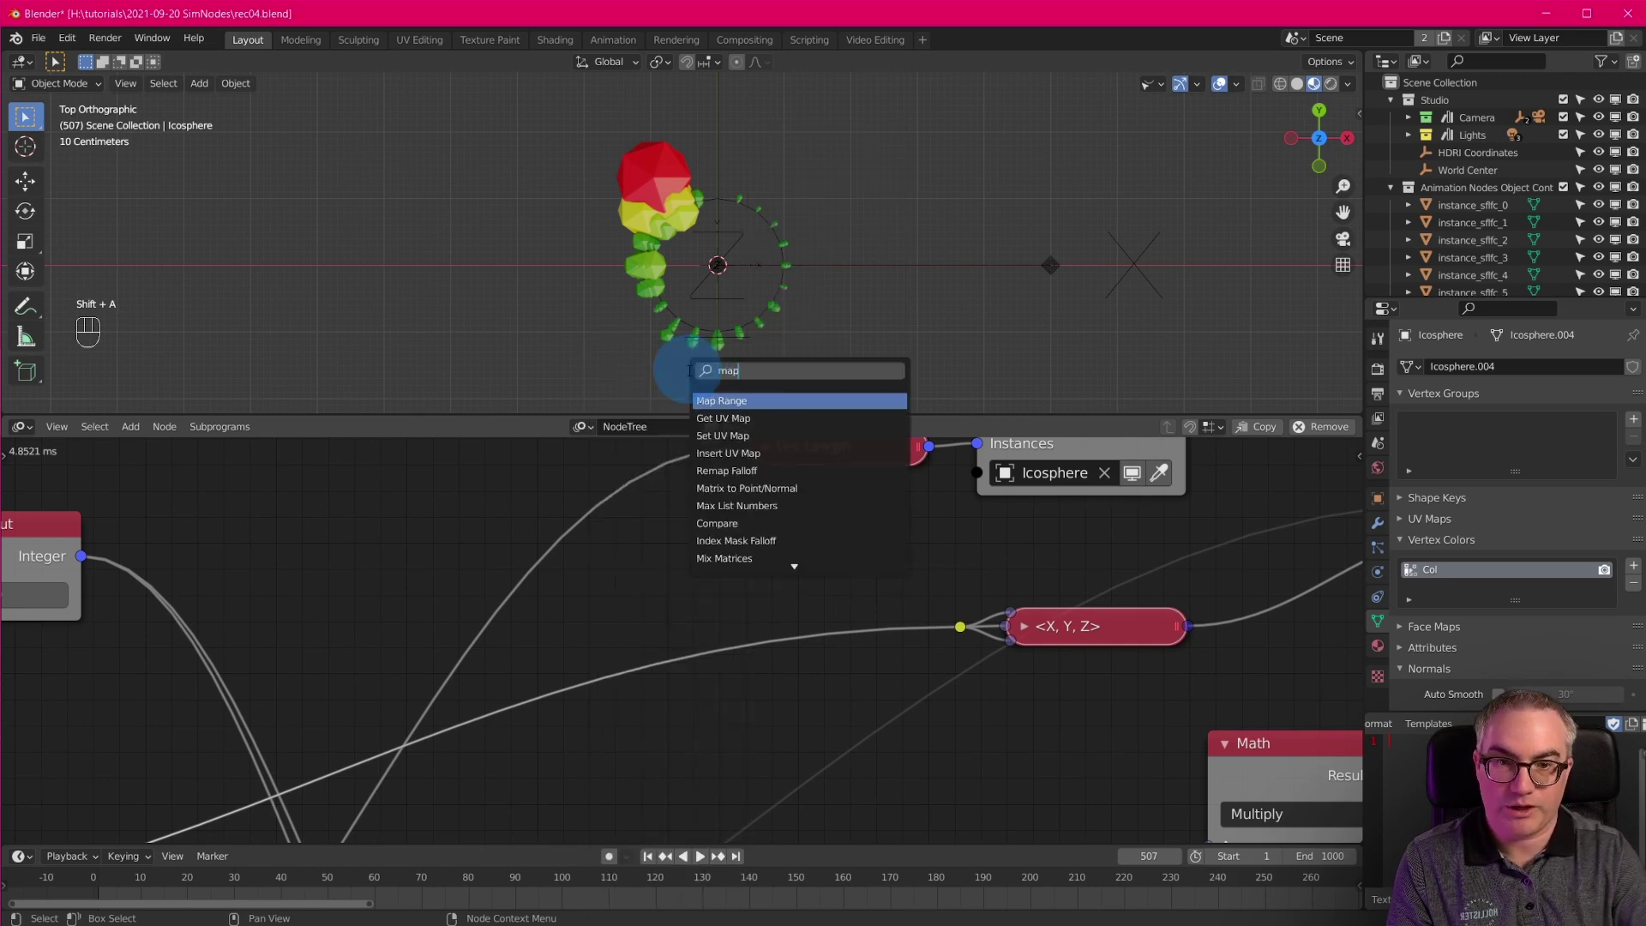
left_click(782, 402)
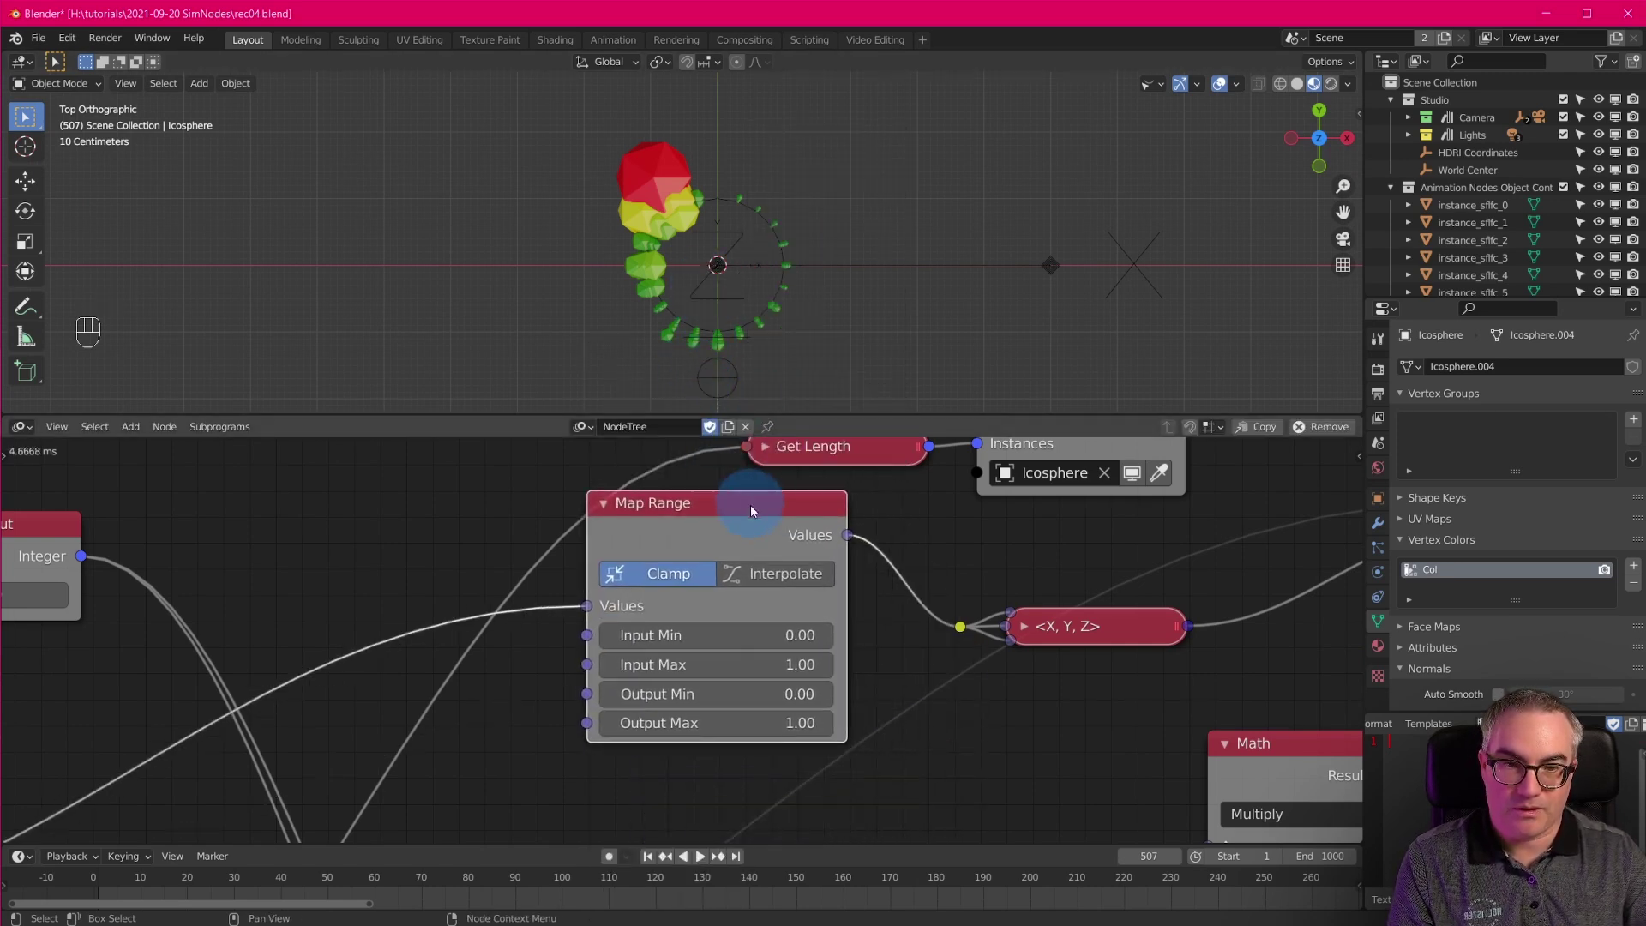
left_click_drag(749, 503, 767, 546)
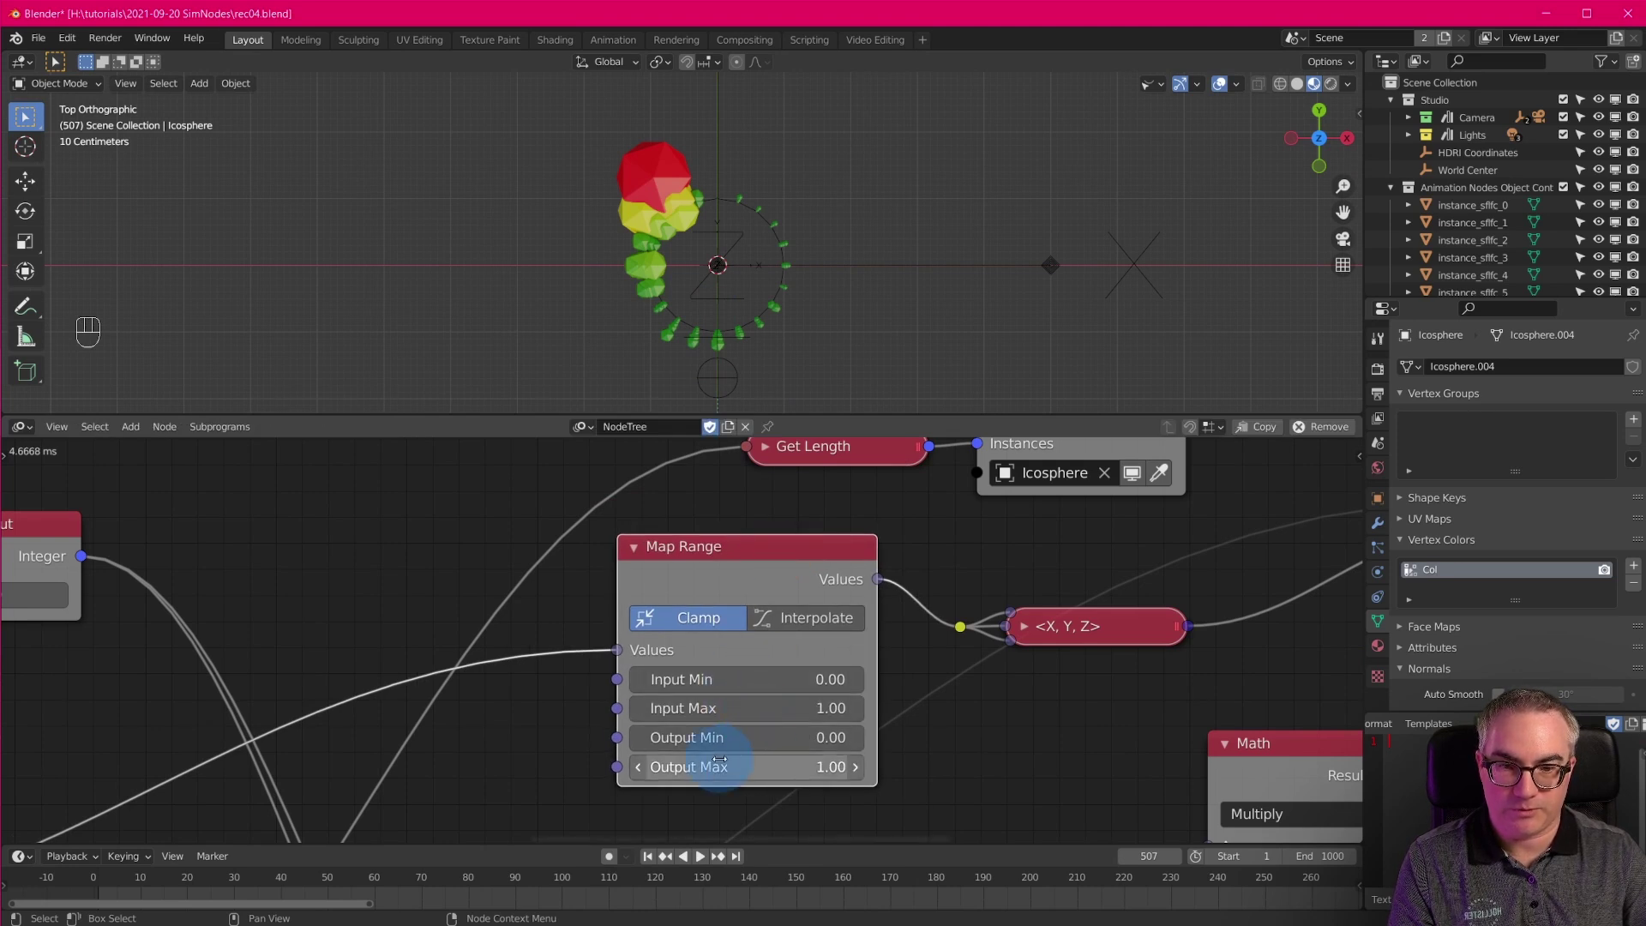
Try an Output Min of 0.20 on the Map Range node and settle on 0.10.
left_click(771, 739)
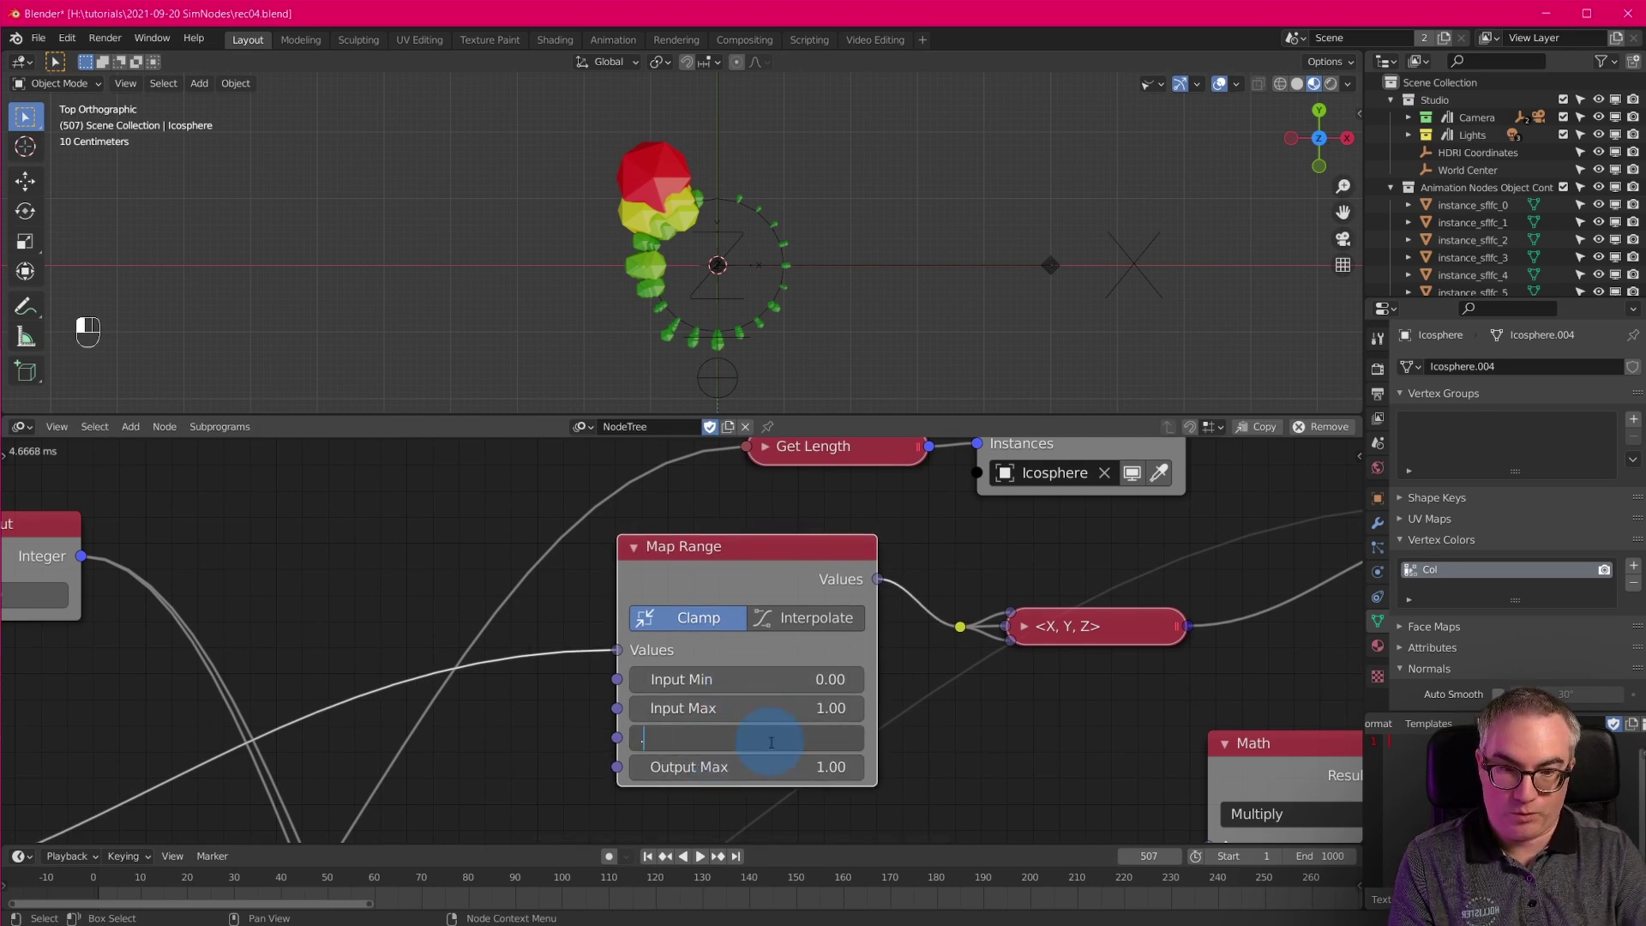
key("Return")
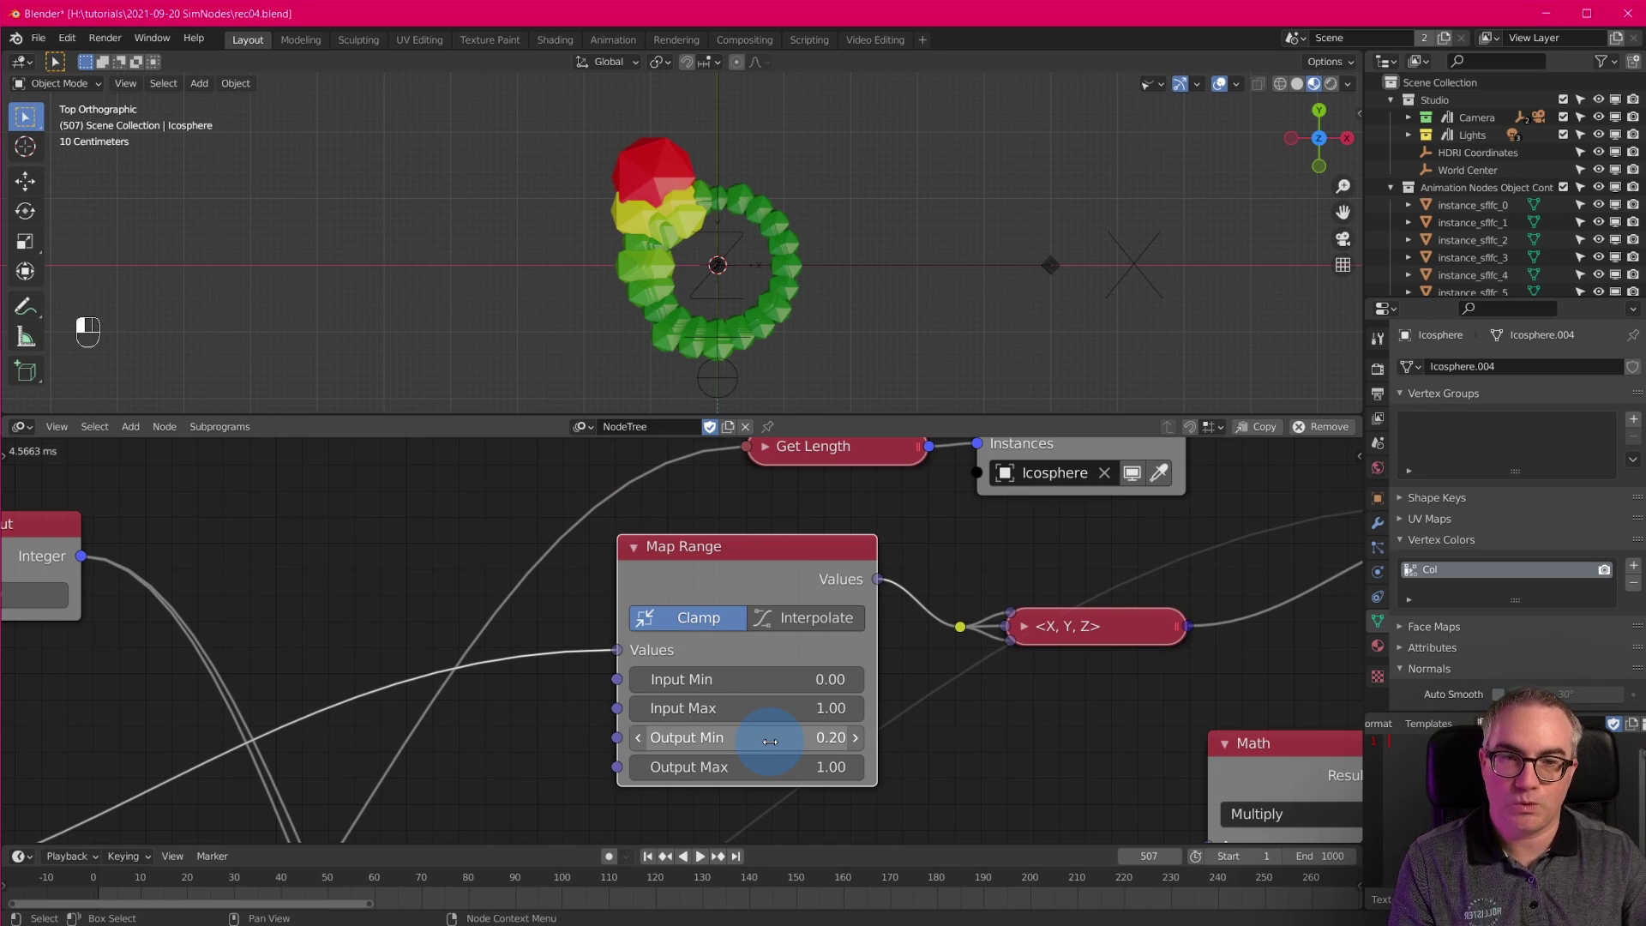
left_click(771, 739)
key("Return")
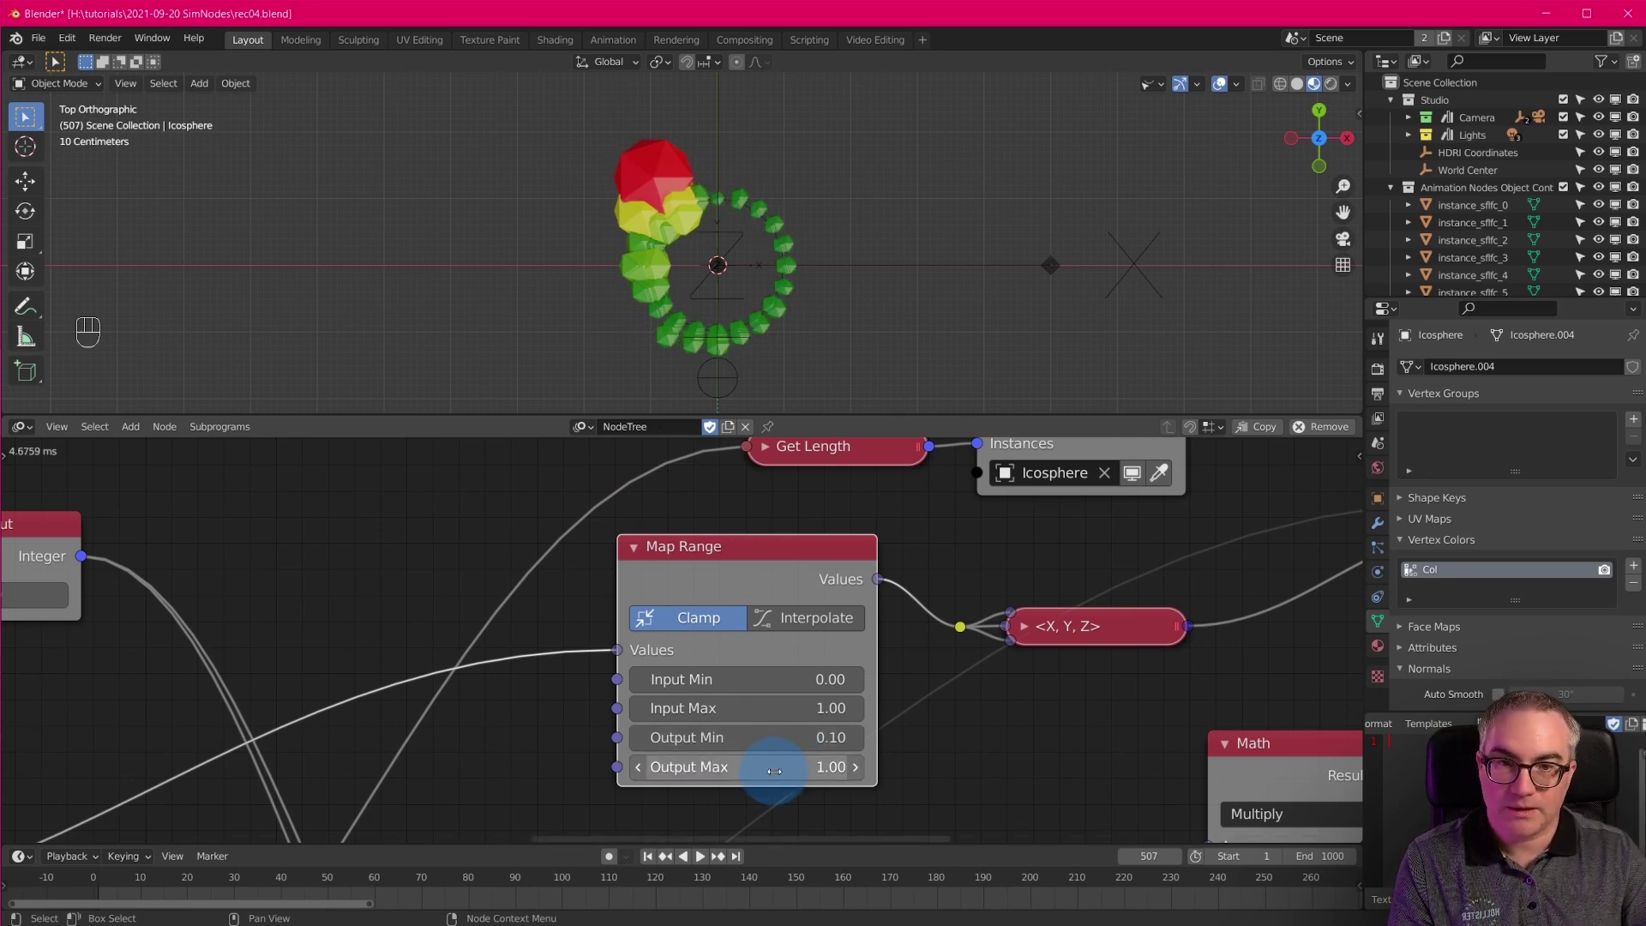
Try an Output Max of 0.80 on the Map Range node and settle on 0.70.
left_click(776, 769)
type("1.0")
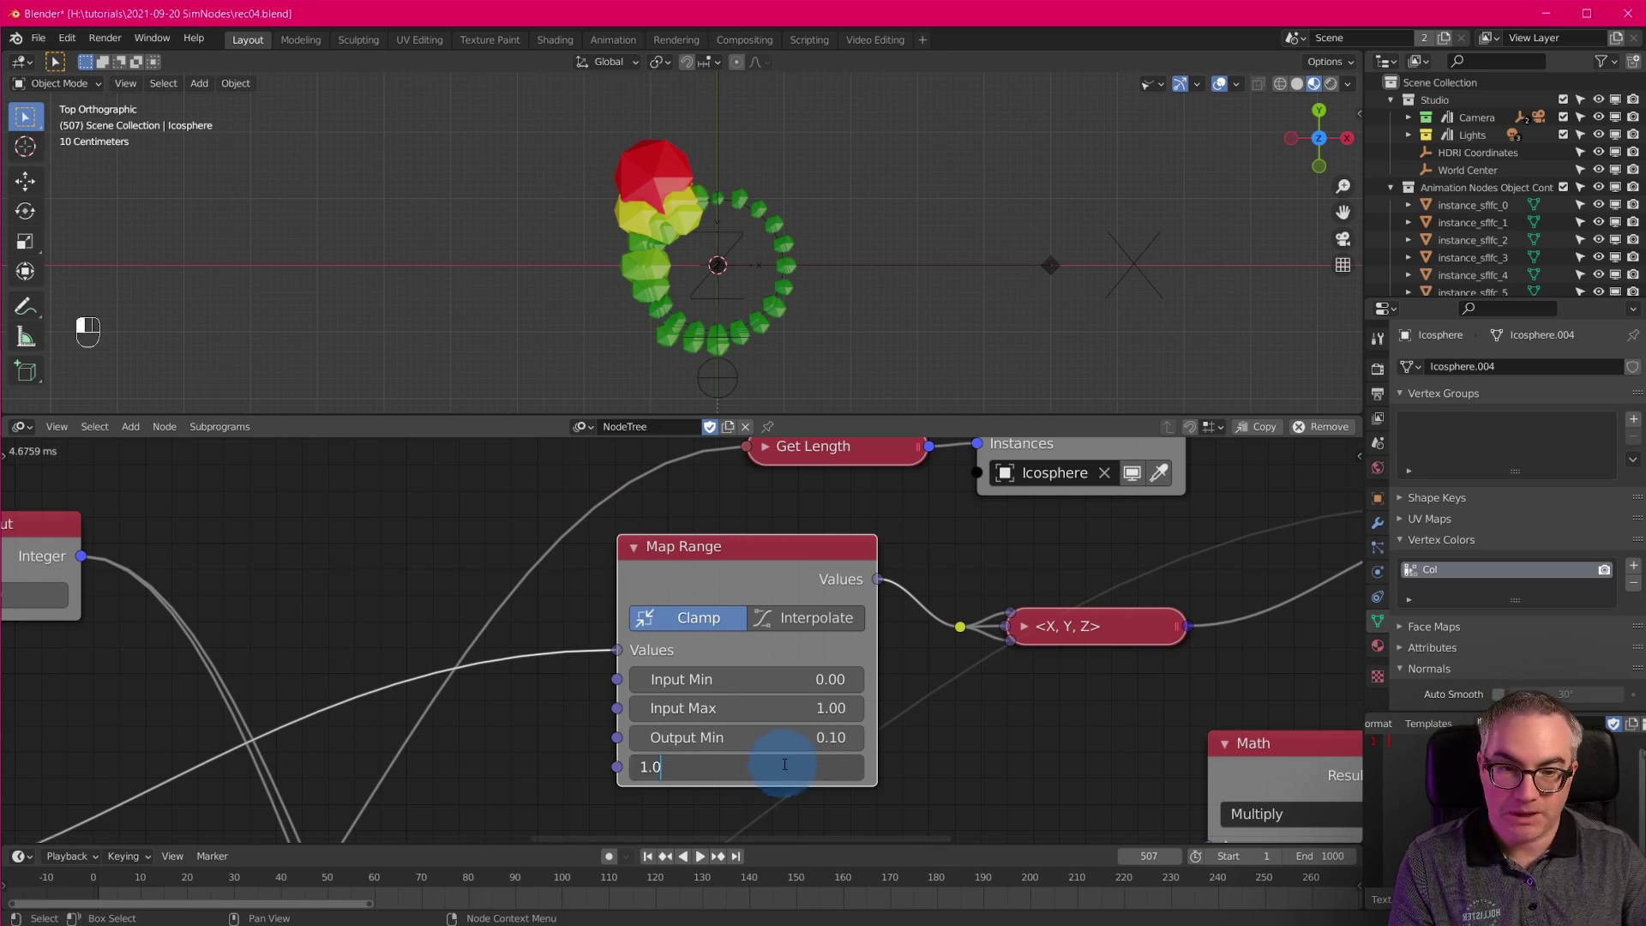
type("8")
key("Return")
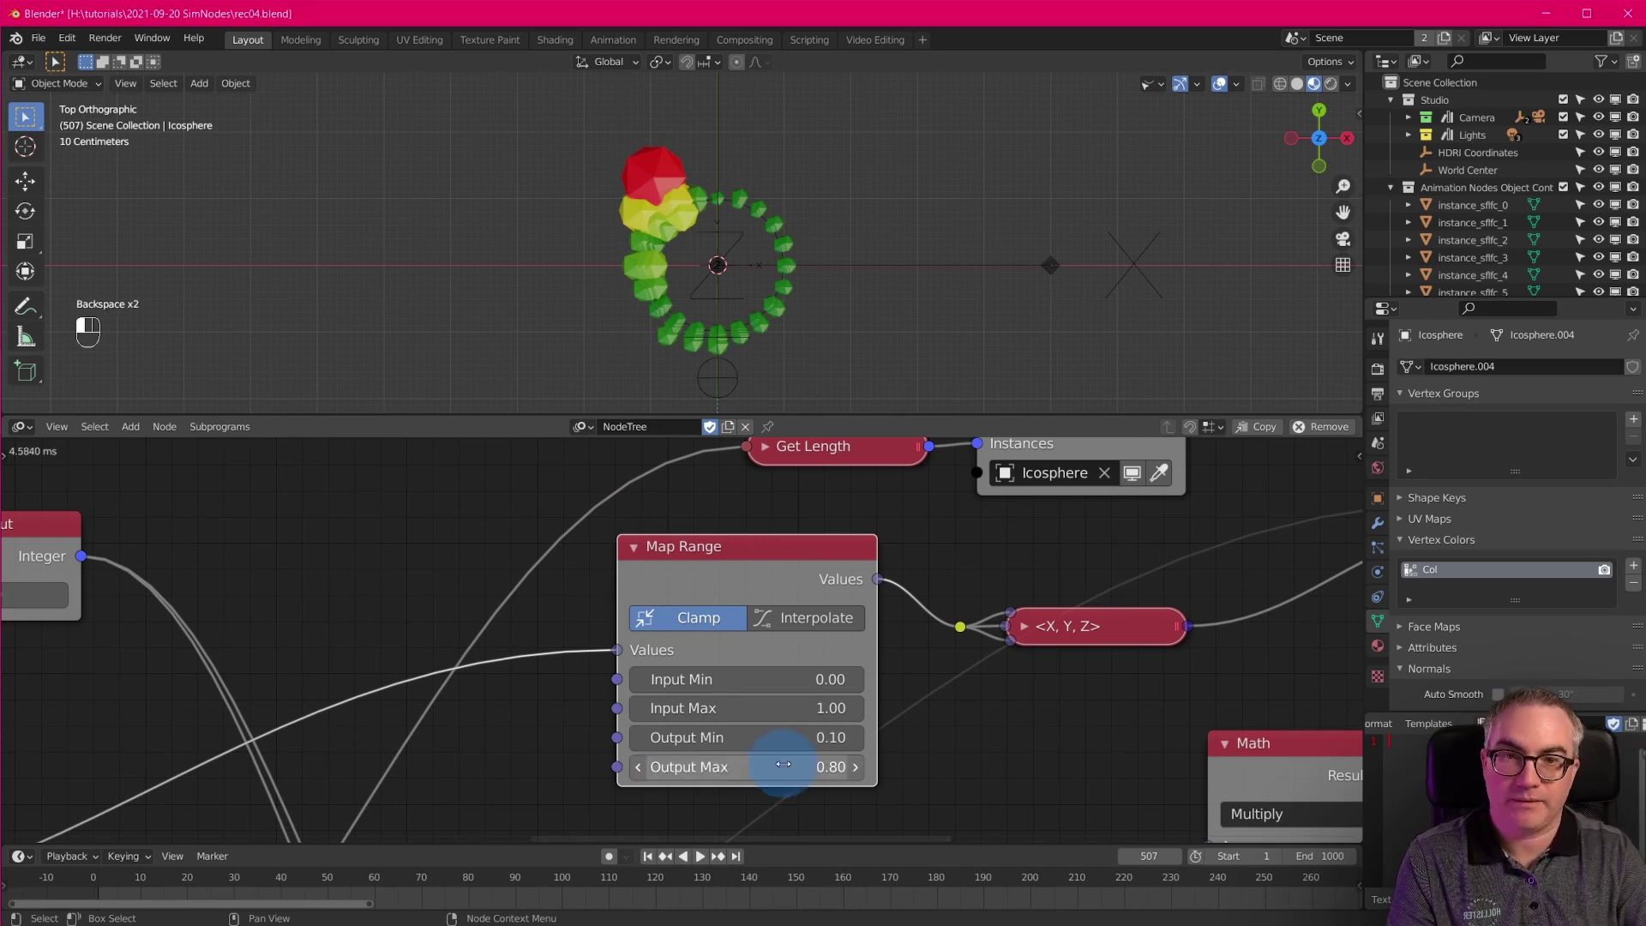
double_click(783, 764)
type("7")
key("Return")
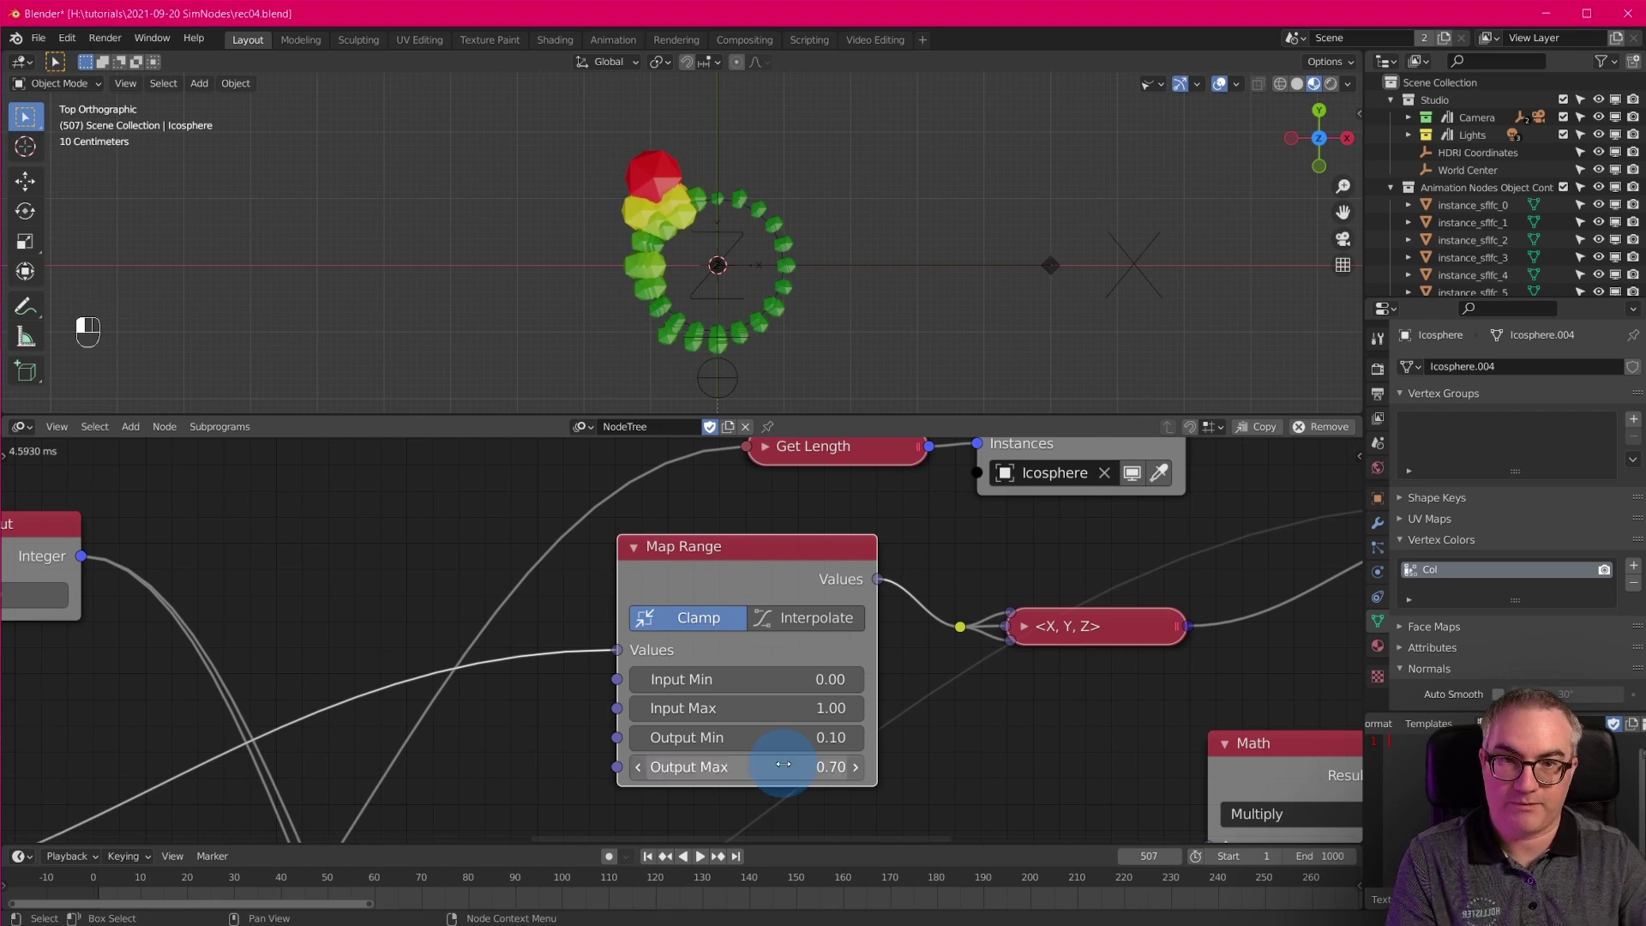
Check the icosphere sizes in playback and set the Map Range node's Output Min to 0.05.
key("space")
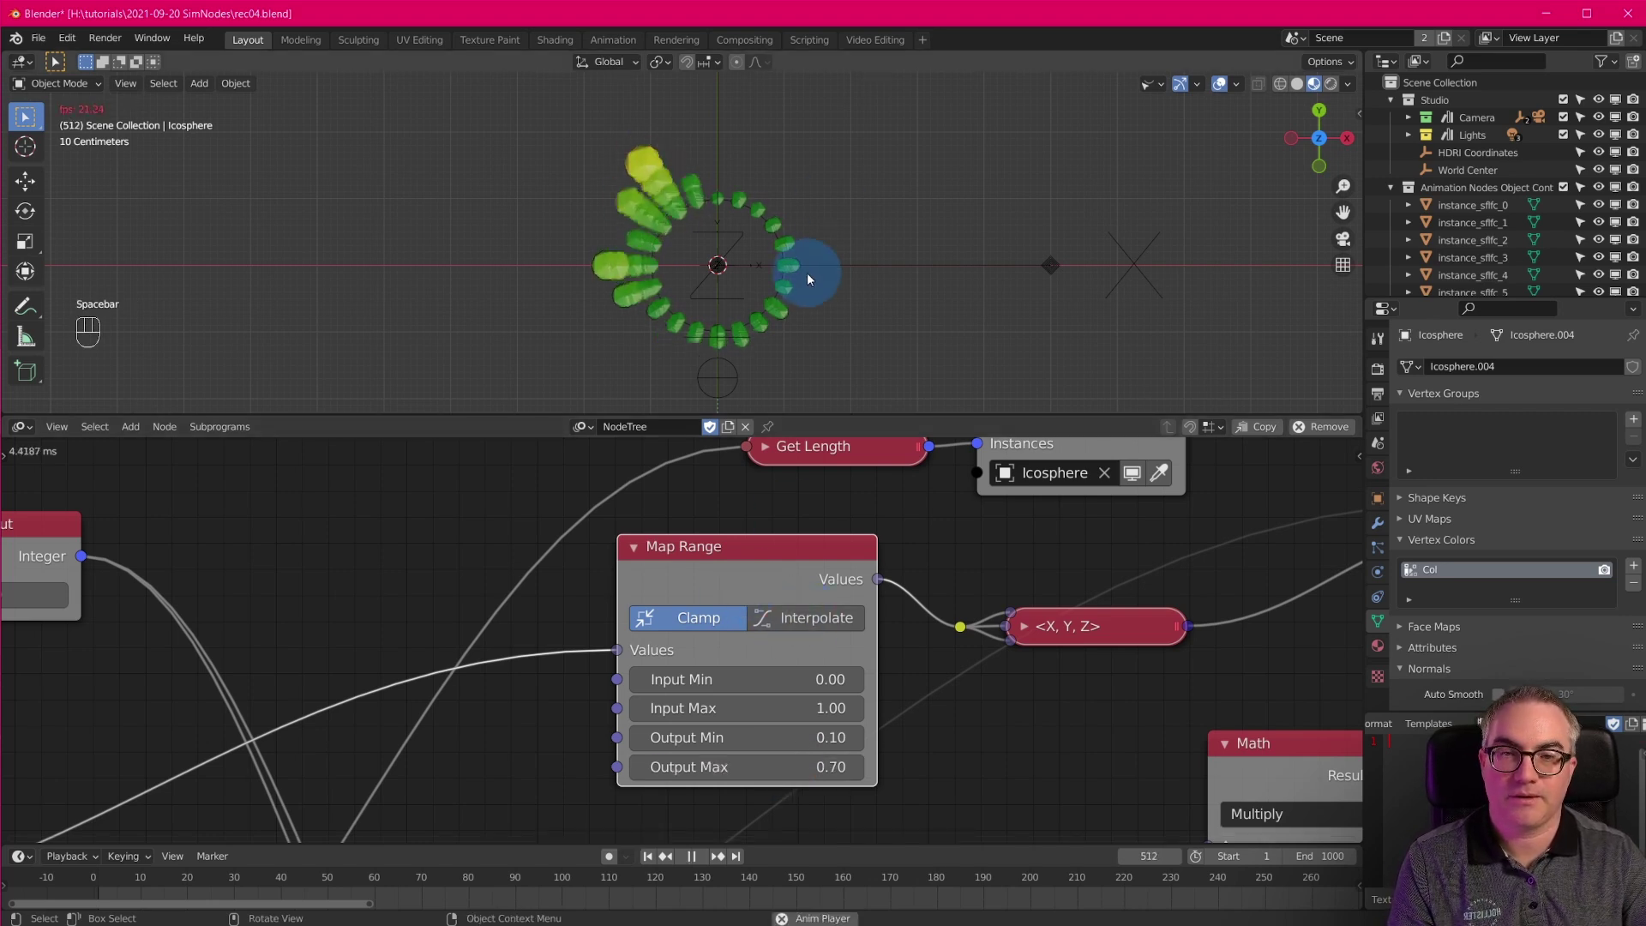
scroll(815, 296, "up", 5)
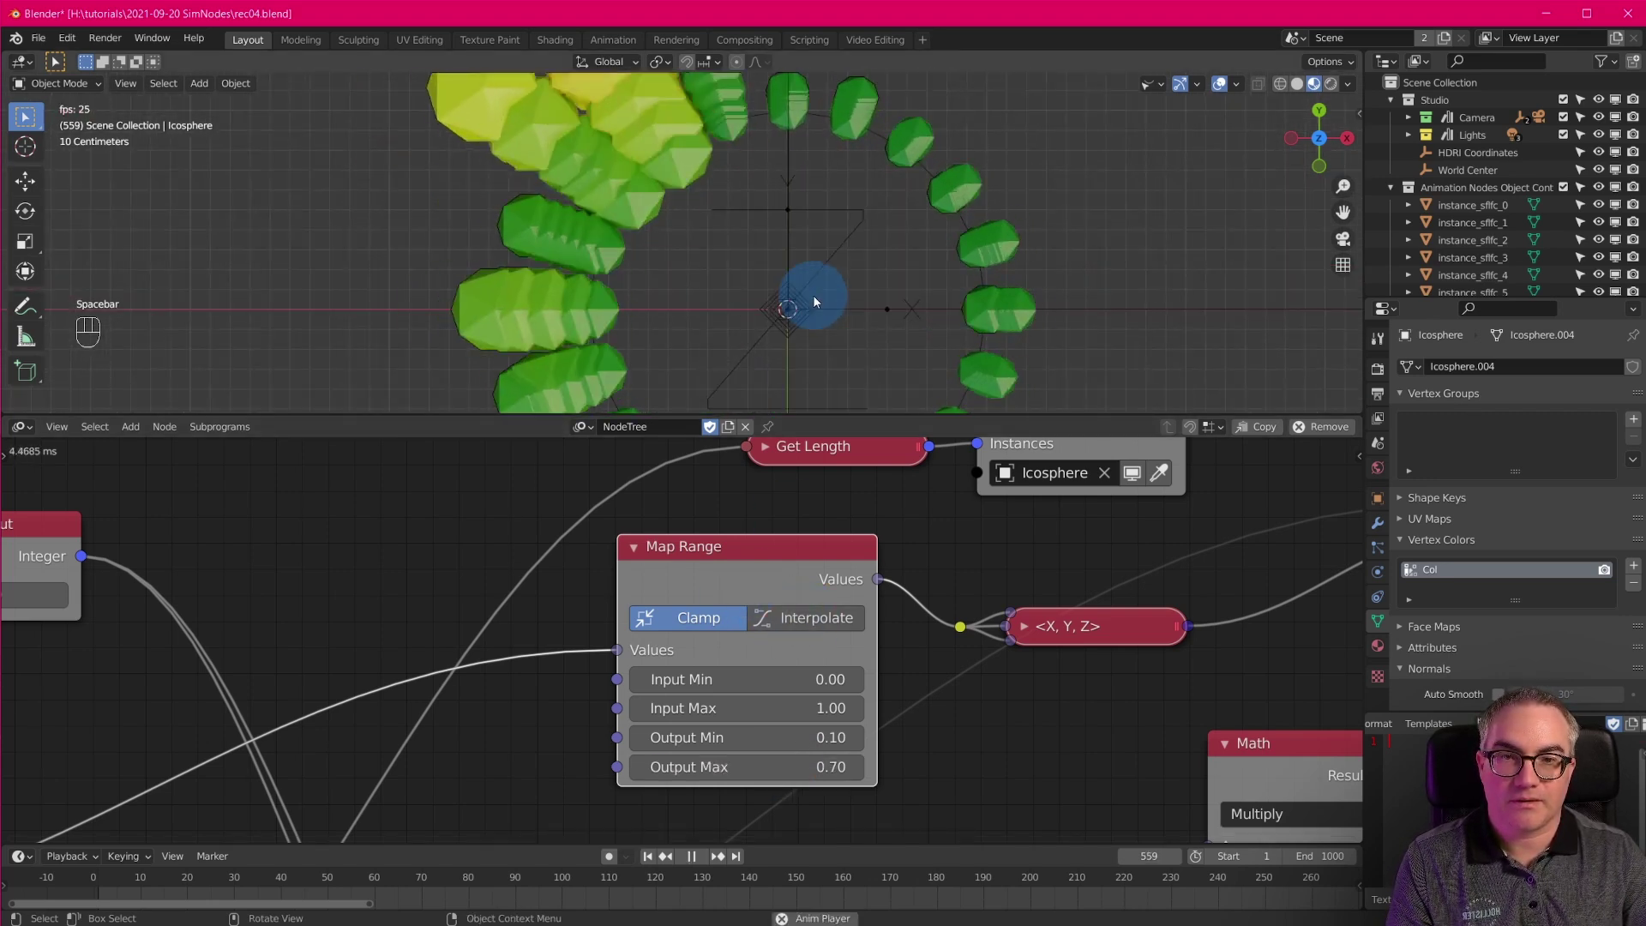
key("space")
left_click(766, 739)
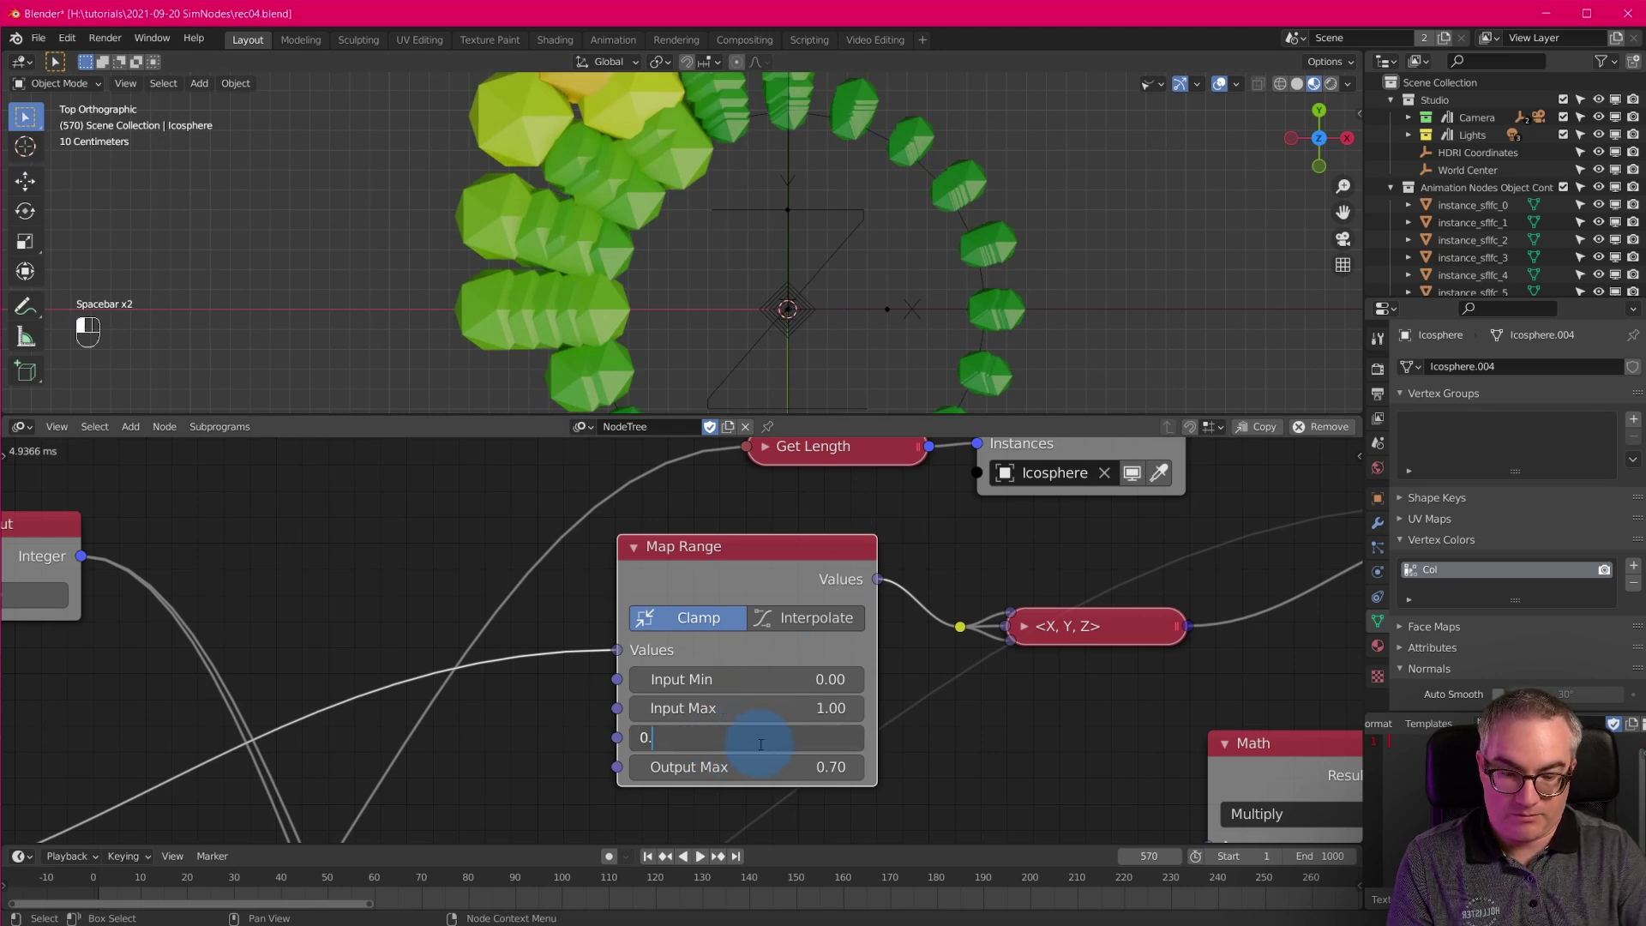
type("0.05")
key("Return")
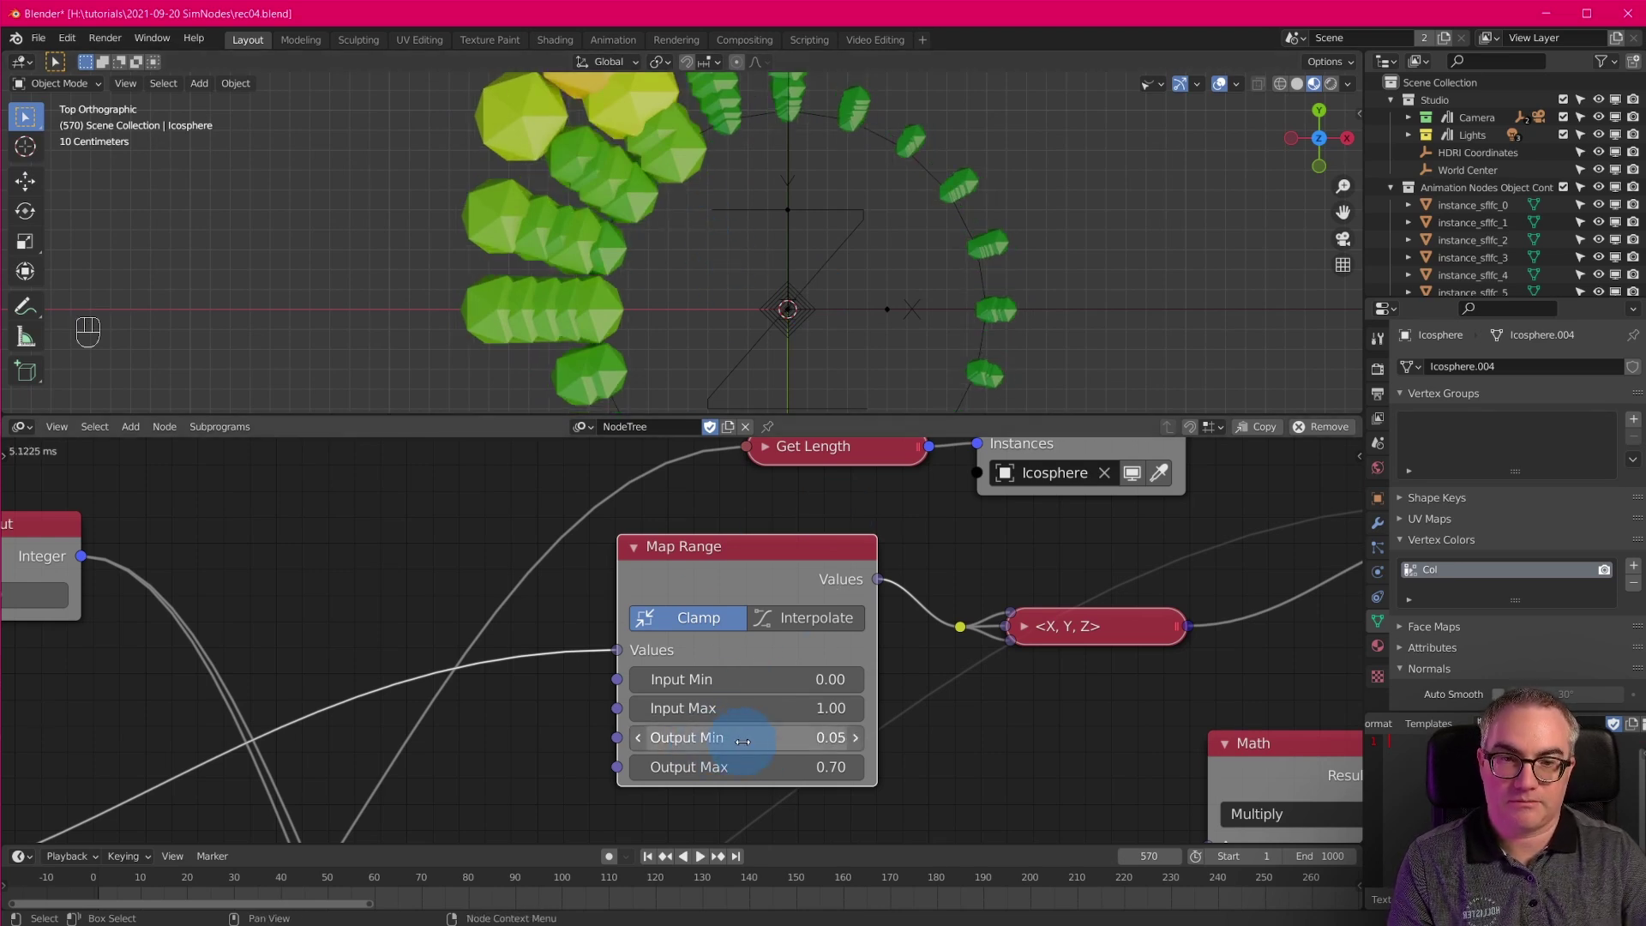
Play the animation to check the icosphere sizes with the adjusted output range.
key("space")
scroll(848, 291, "down", 4)
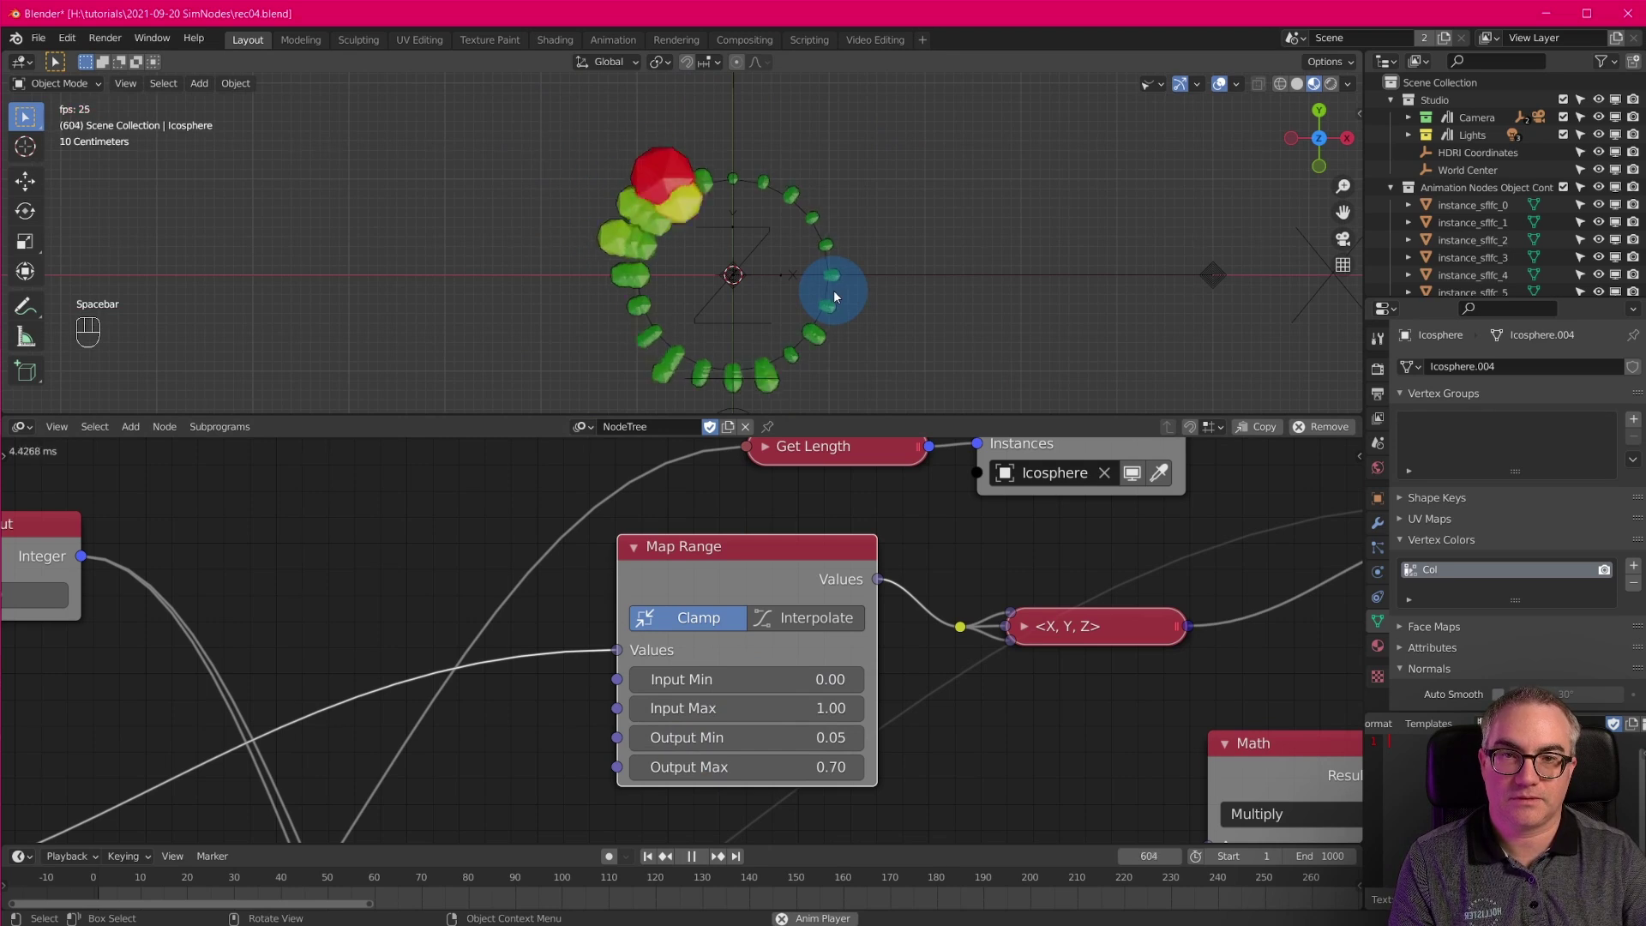
key("space")
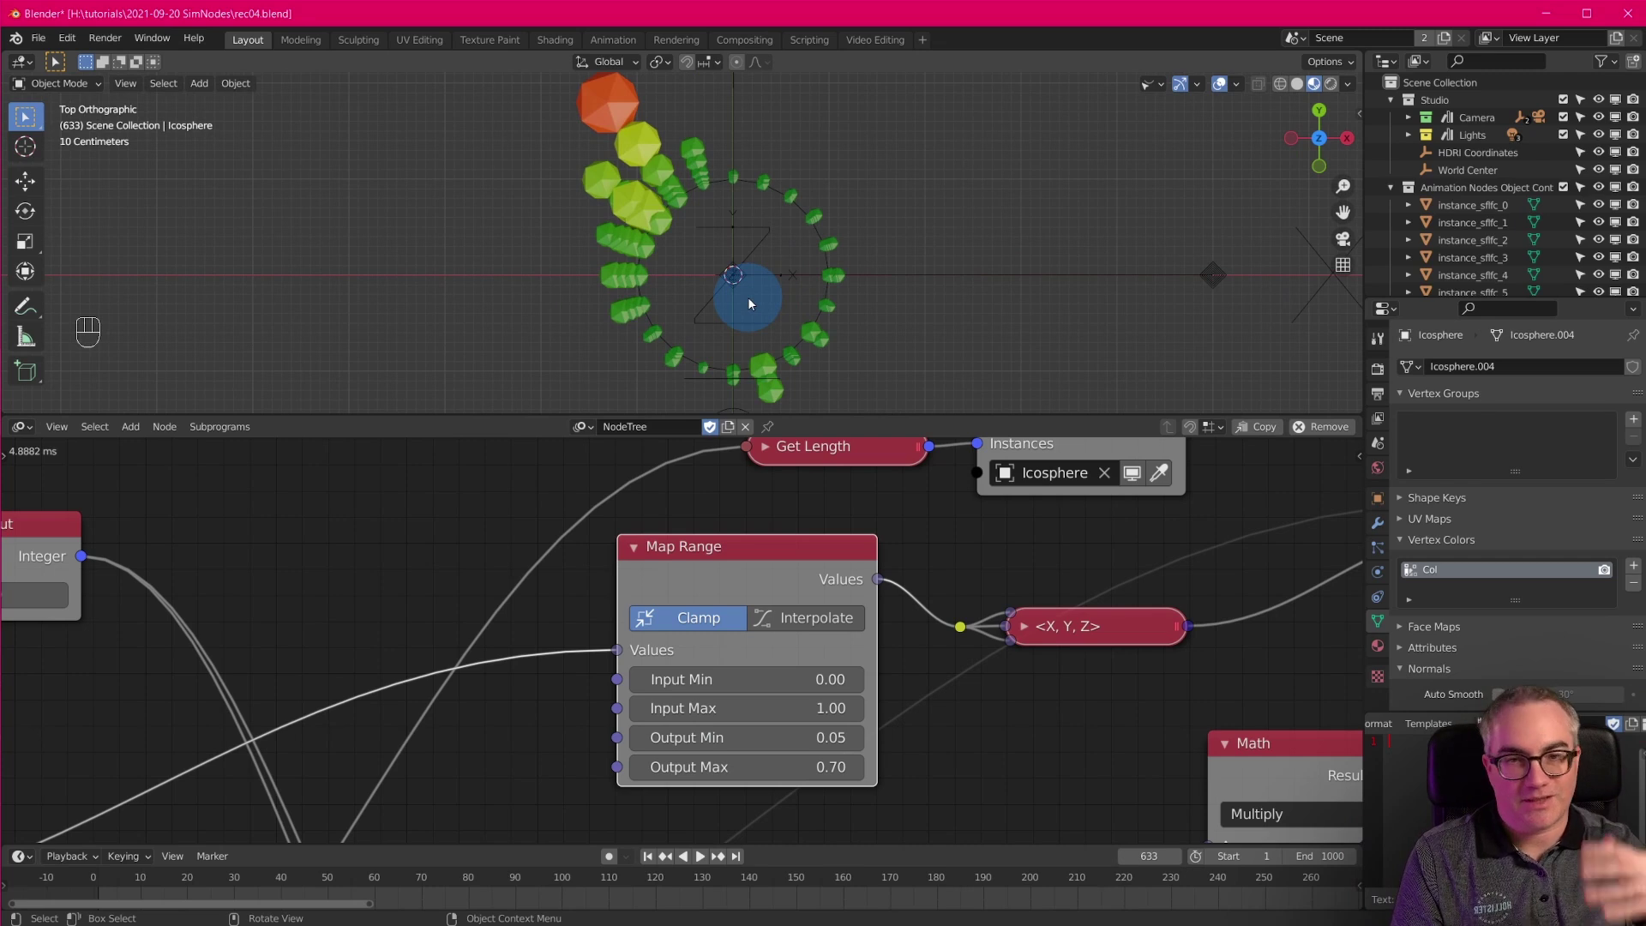
key("space")
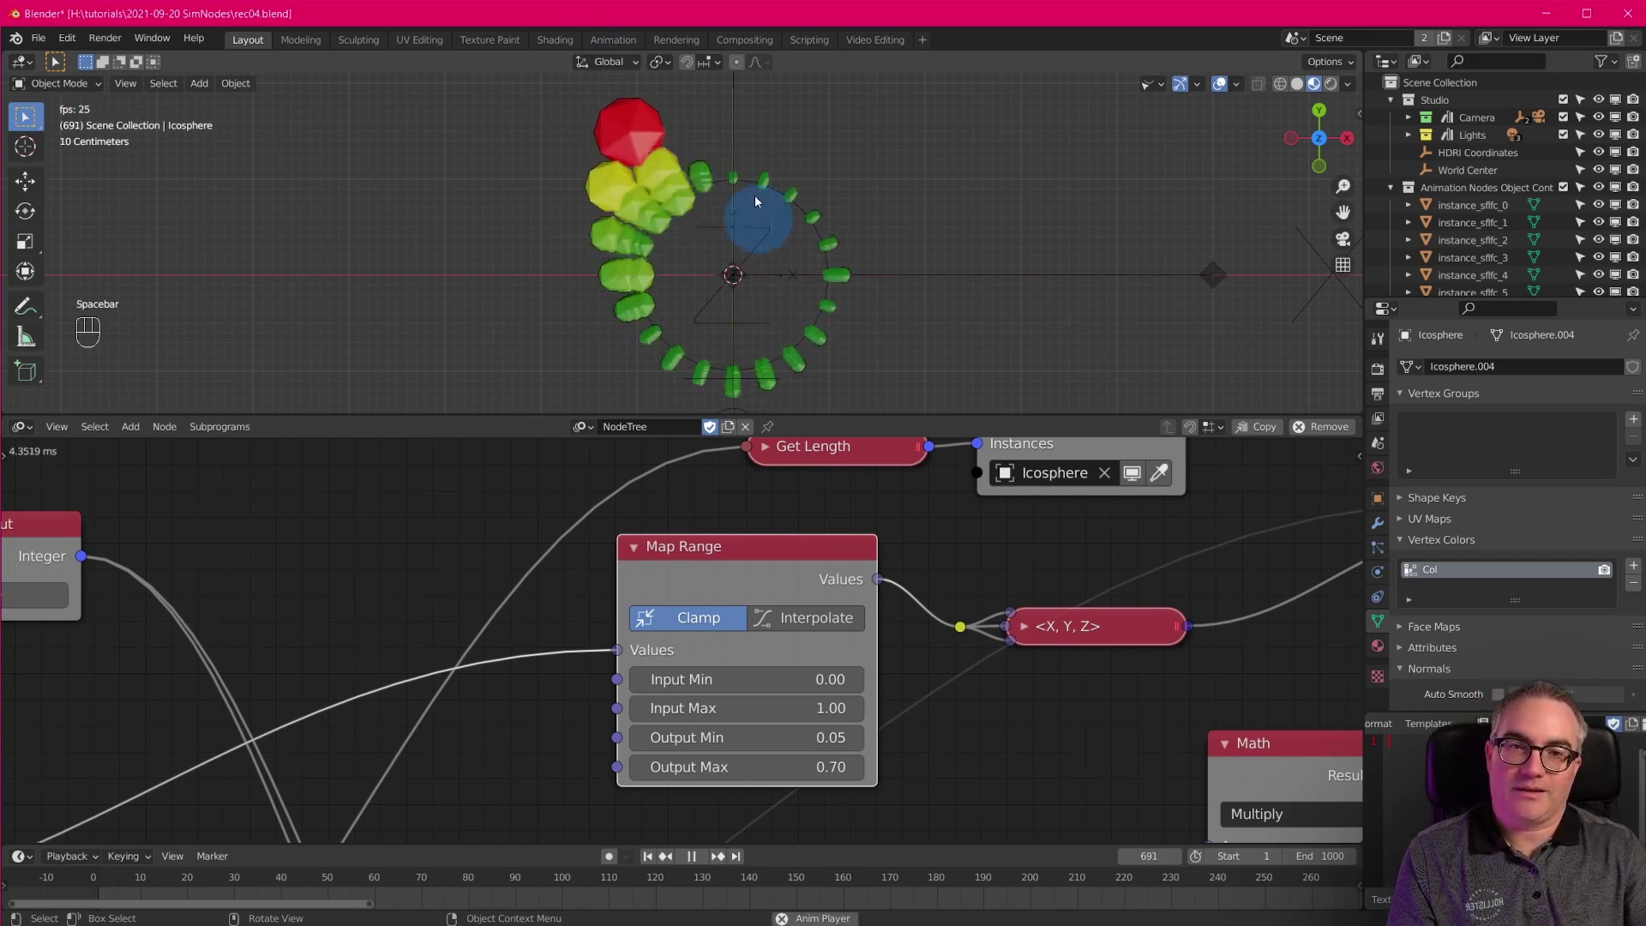
key("space")
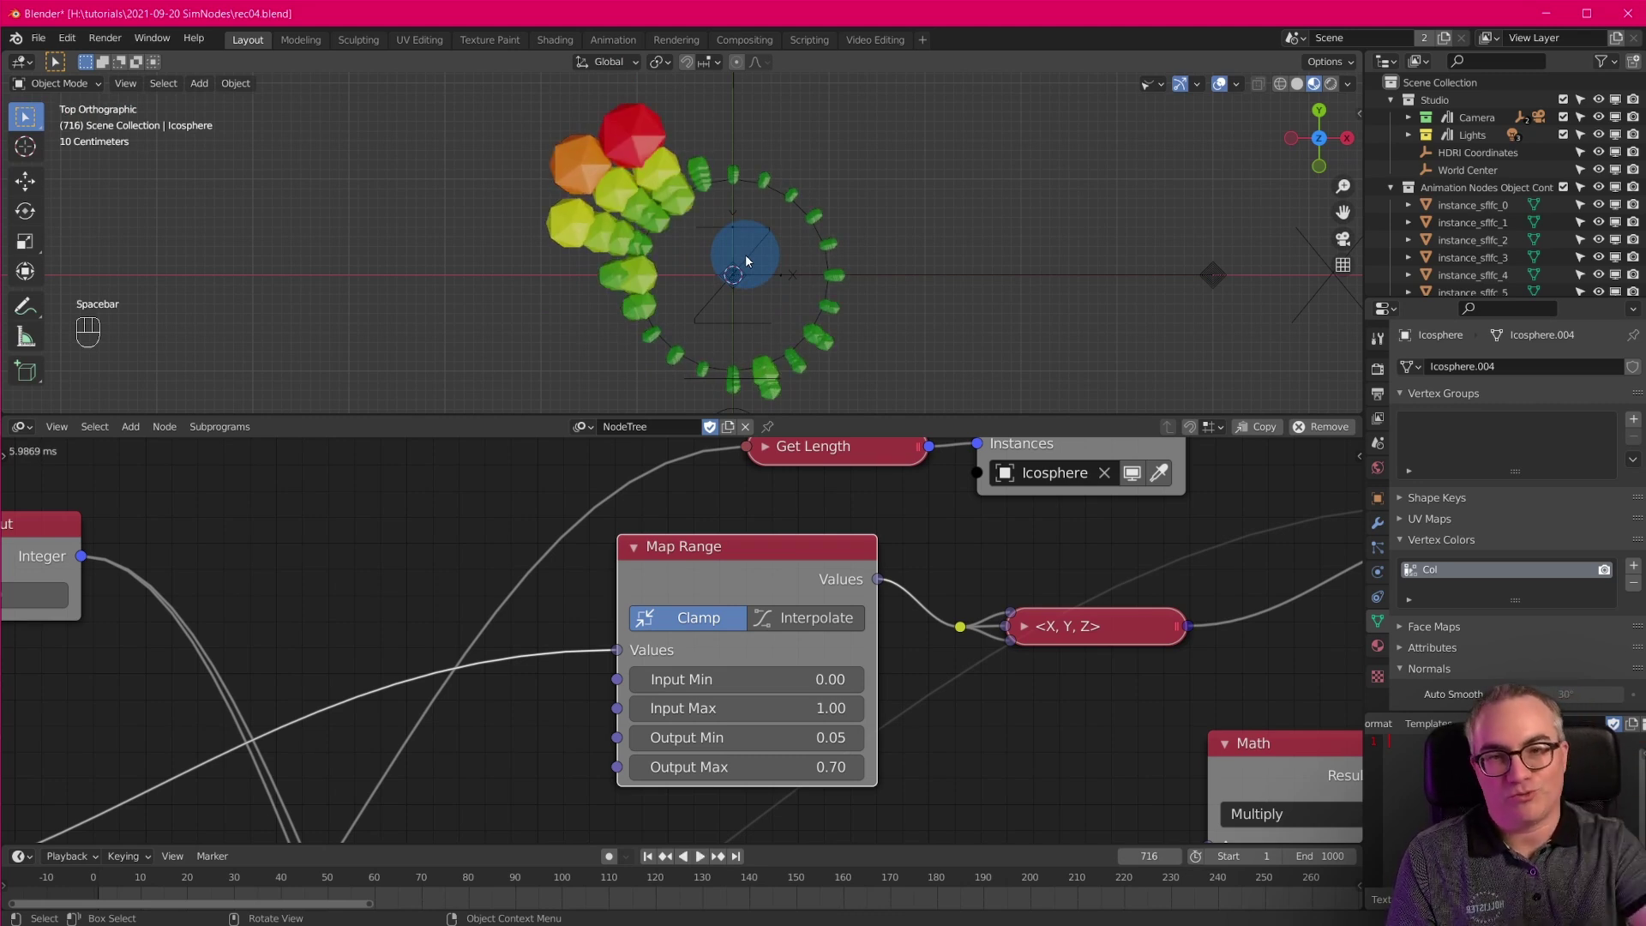
Maximize the node editor and delete the 3D Viewer node attached to the Combine Vector List.
key("ctrl+space")
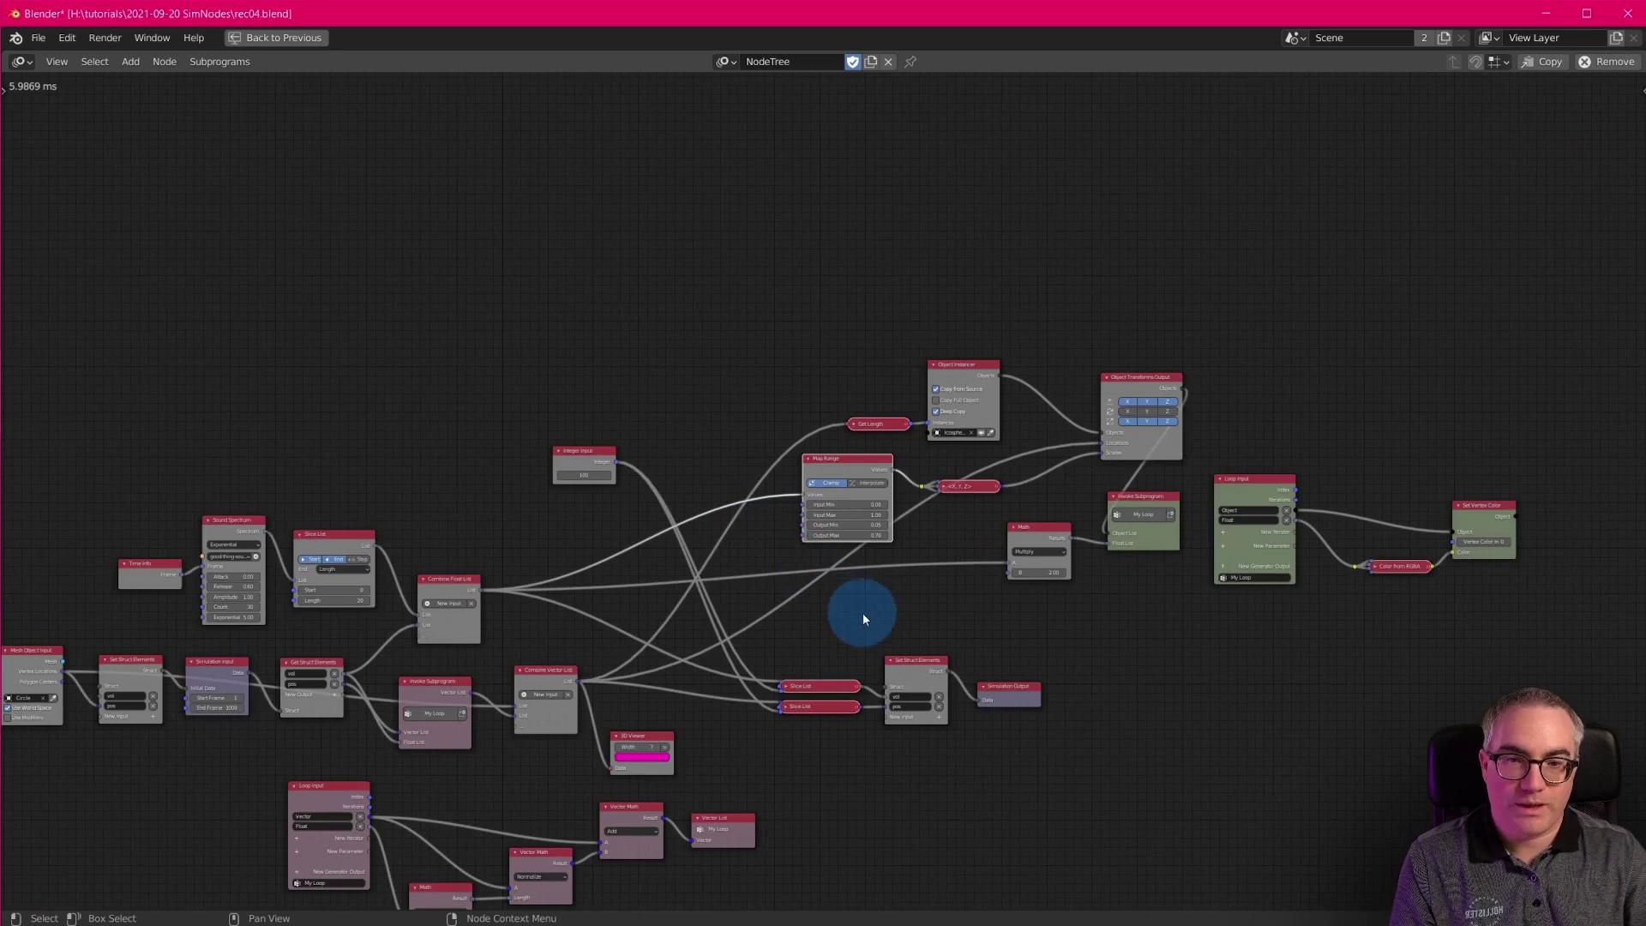
middle_click_drag(862, 609, 926, 489)
key("x")
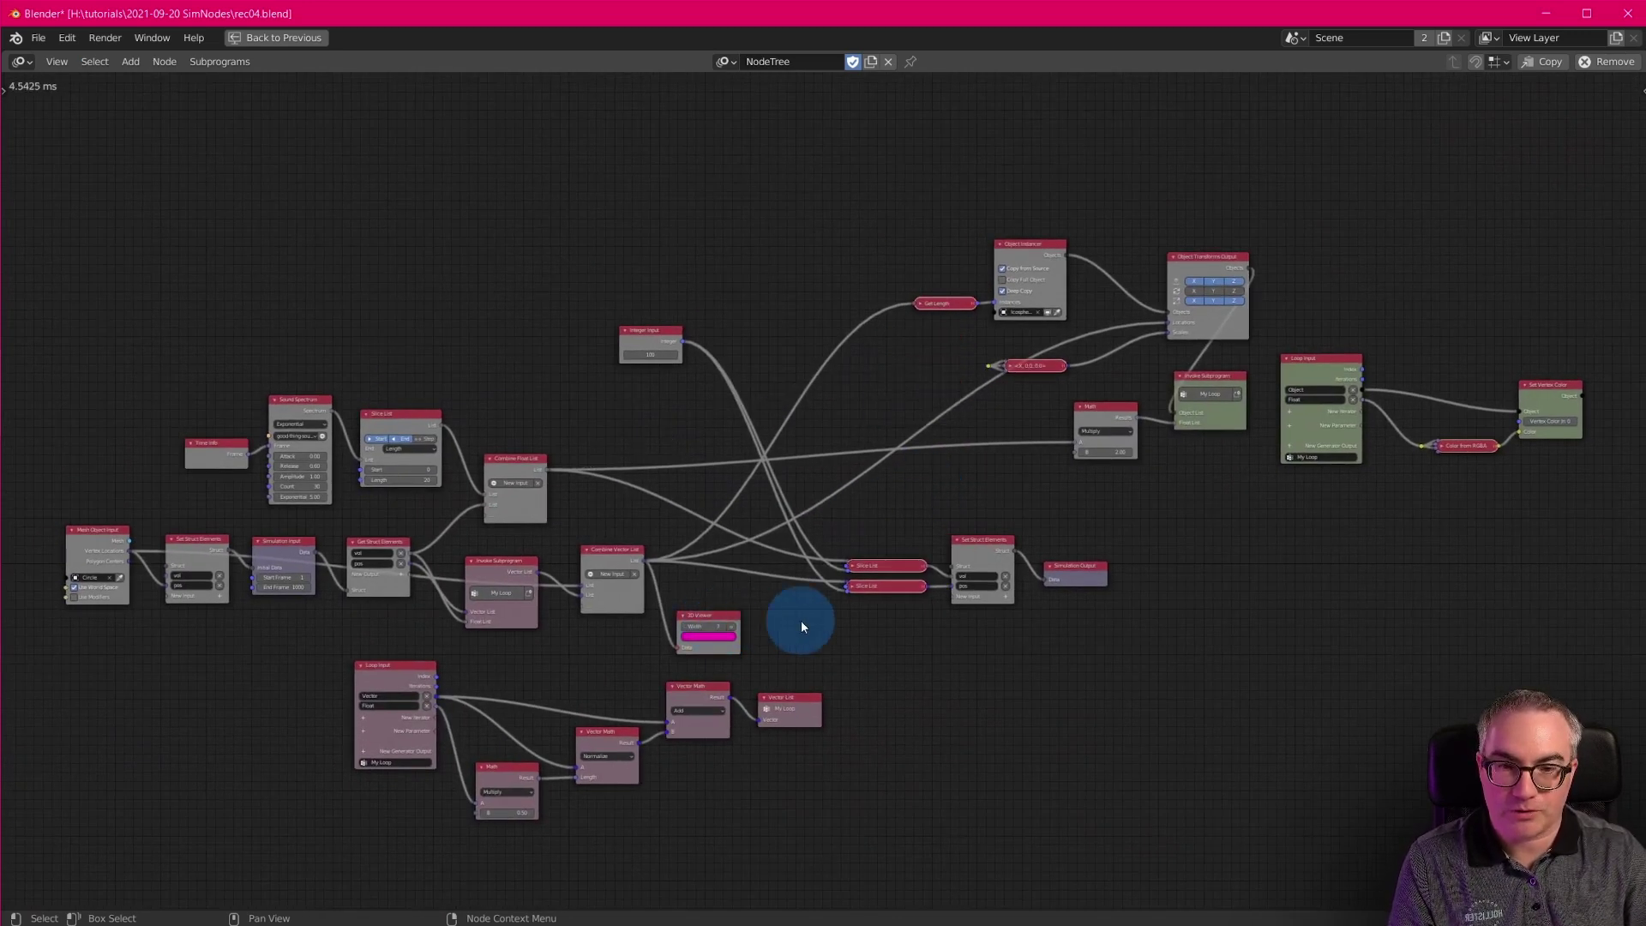
key("ctrl+z")
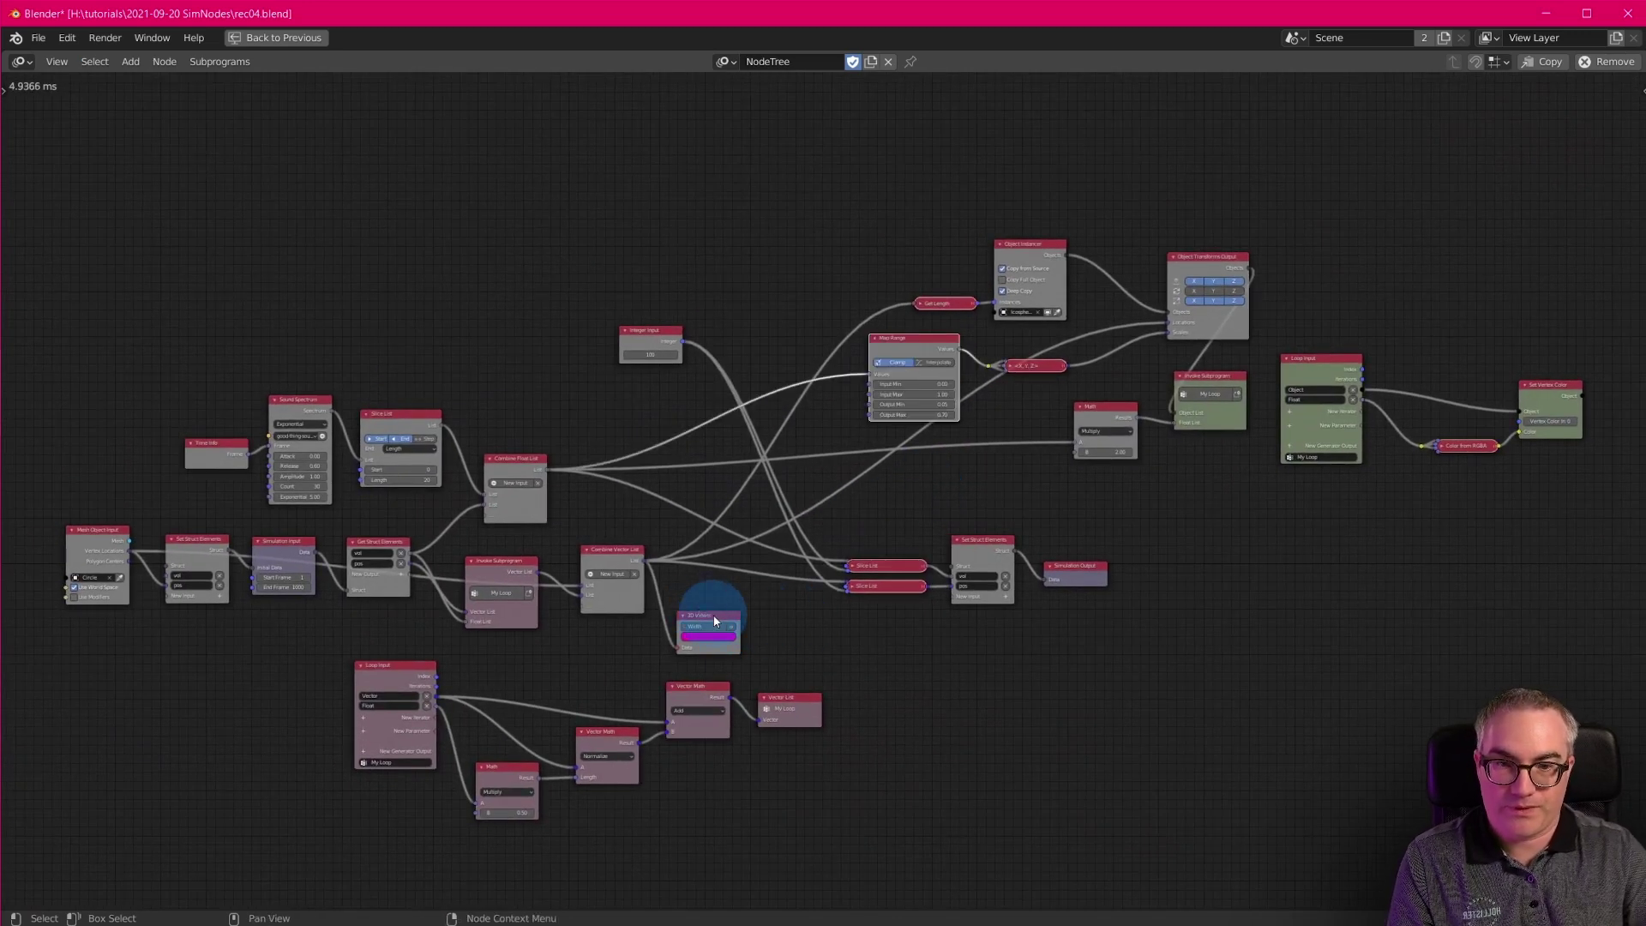
left_click(713, 616)
key("x")
middle_click_drag(810, 669, 810, 665)
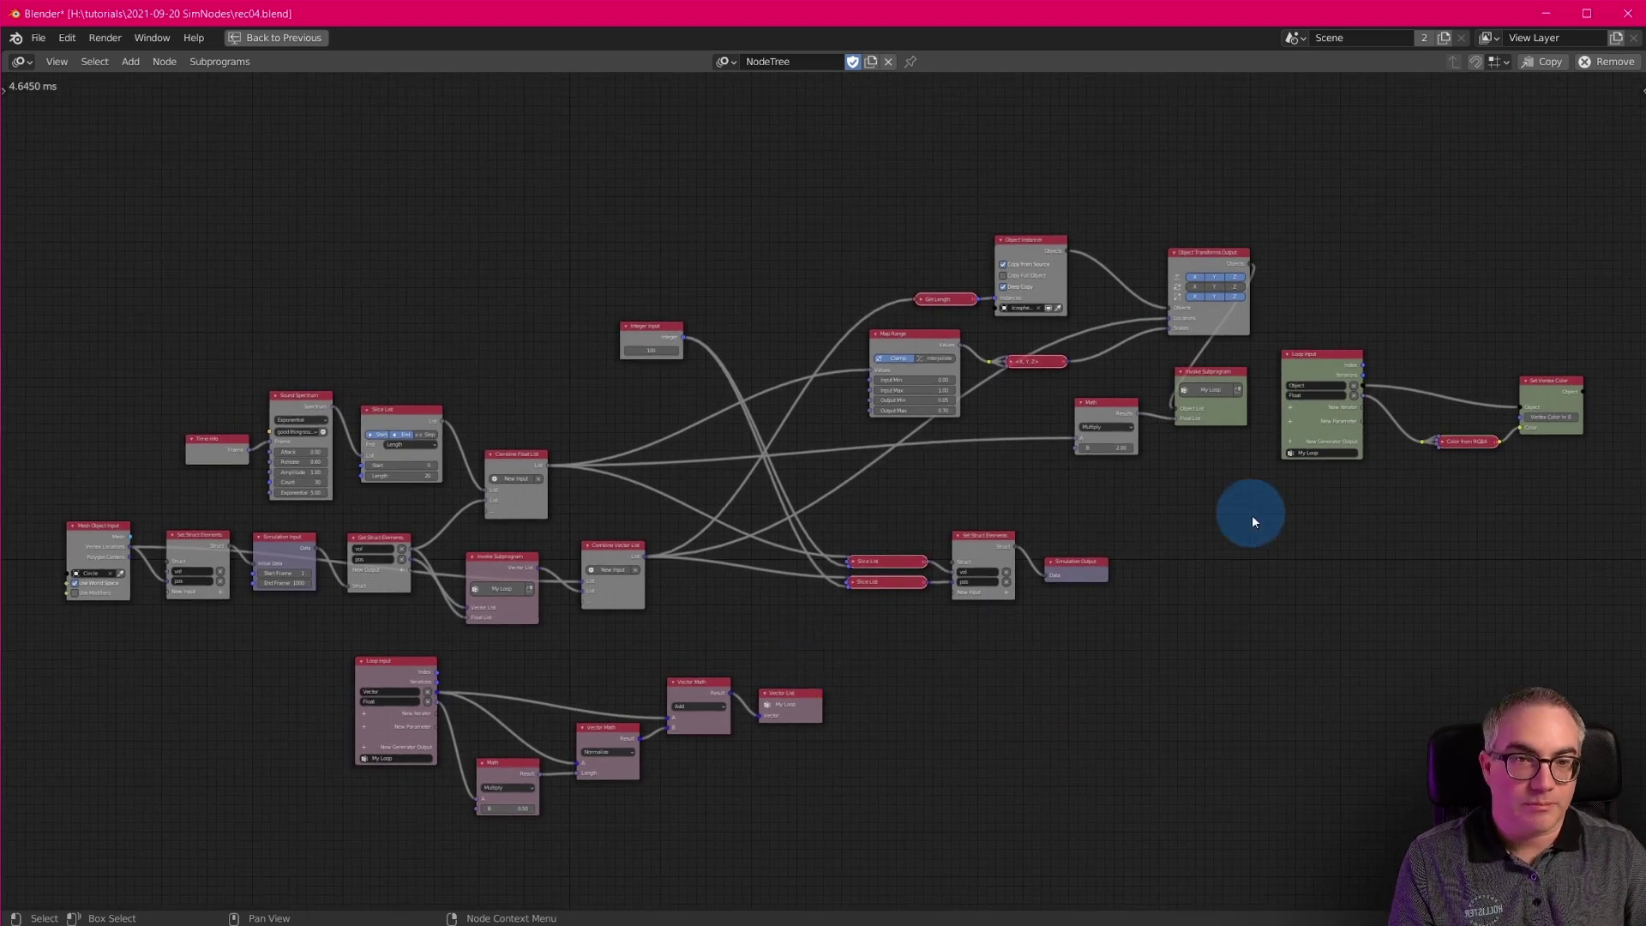
Rearrange the green color loop nodes, placing its Invoke Subprogram after the Object Transforms Output and the Multiply Math node beneath that output.
left_click_drag(1591, 300, 1302, 500)
key("g")
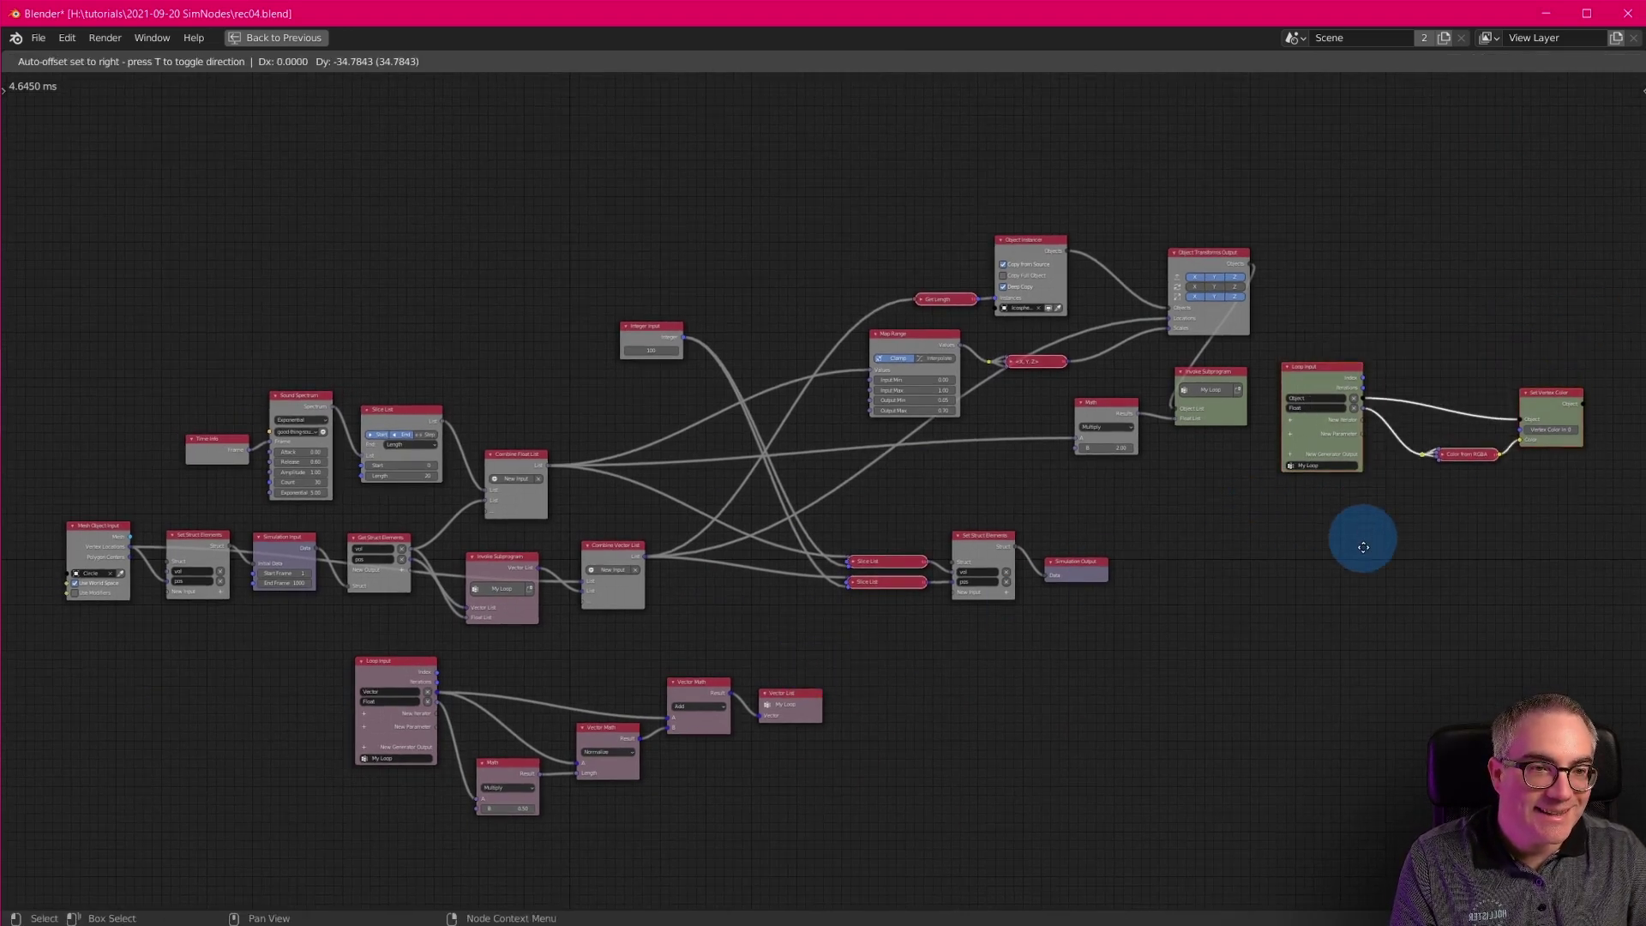
left_click(1370, 527)
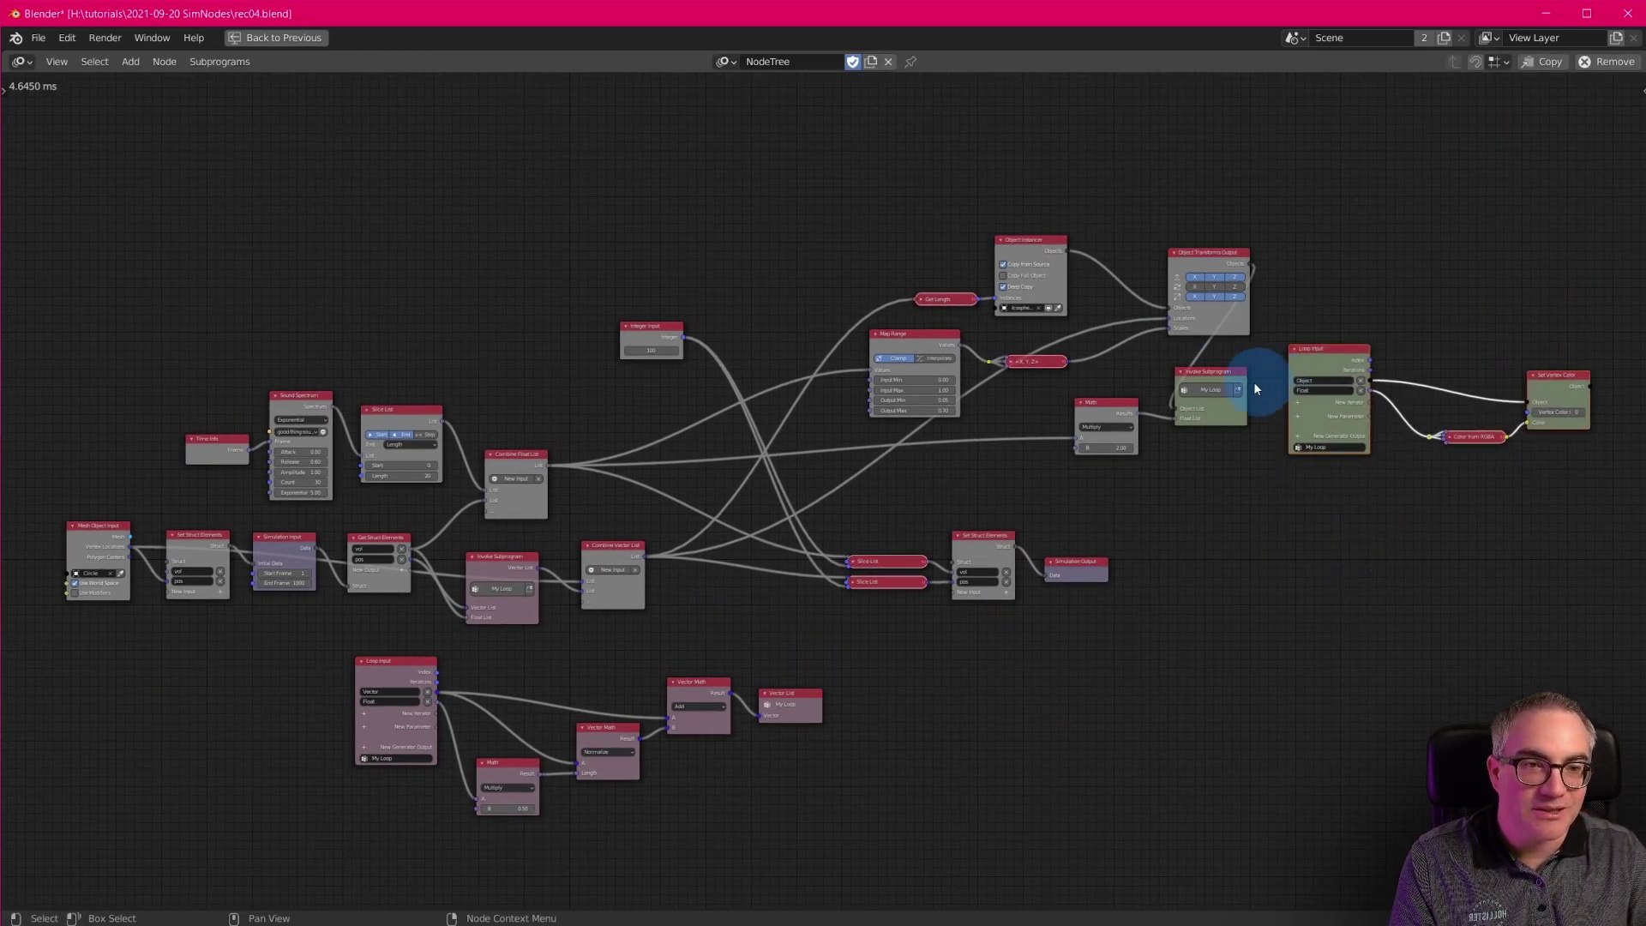
left_click_drag(1222, 374, 1352, 281)
left_click_drag(1123, 400, 1220, 365)
left_click(1340, 349)
left_click_drag(1570, 336, 1363, 514)
key("g")
left_click(1378, 514)
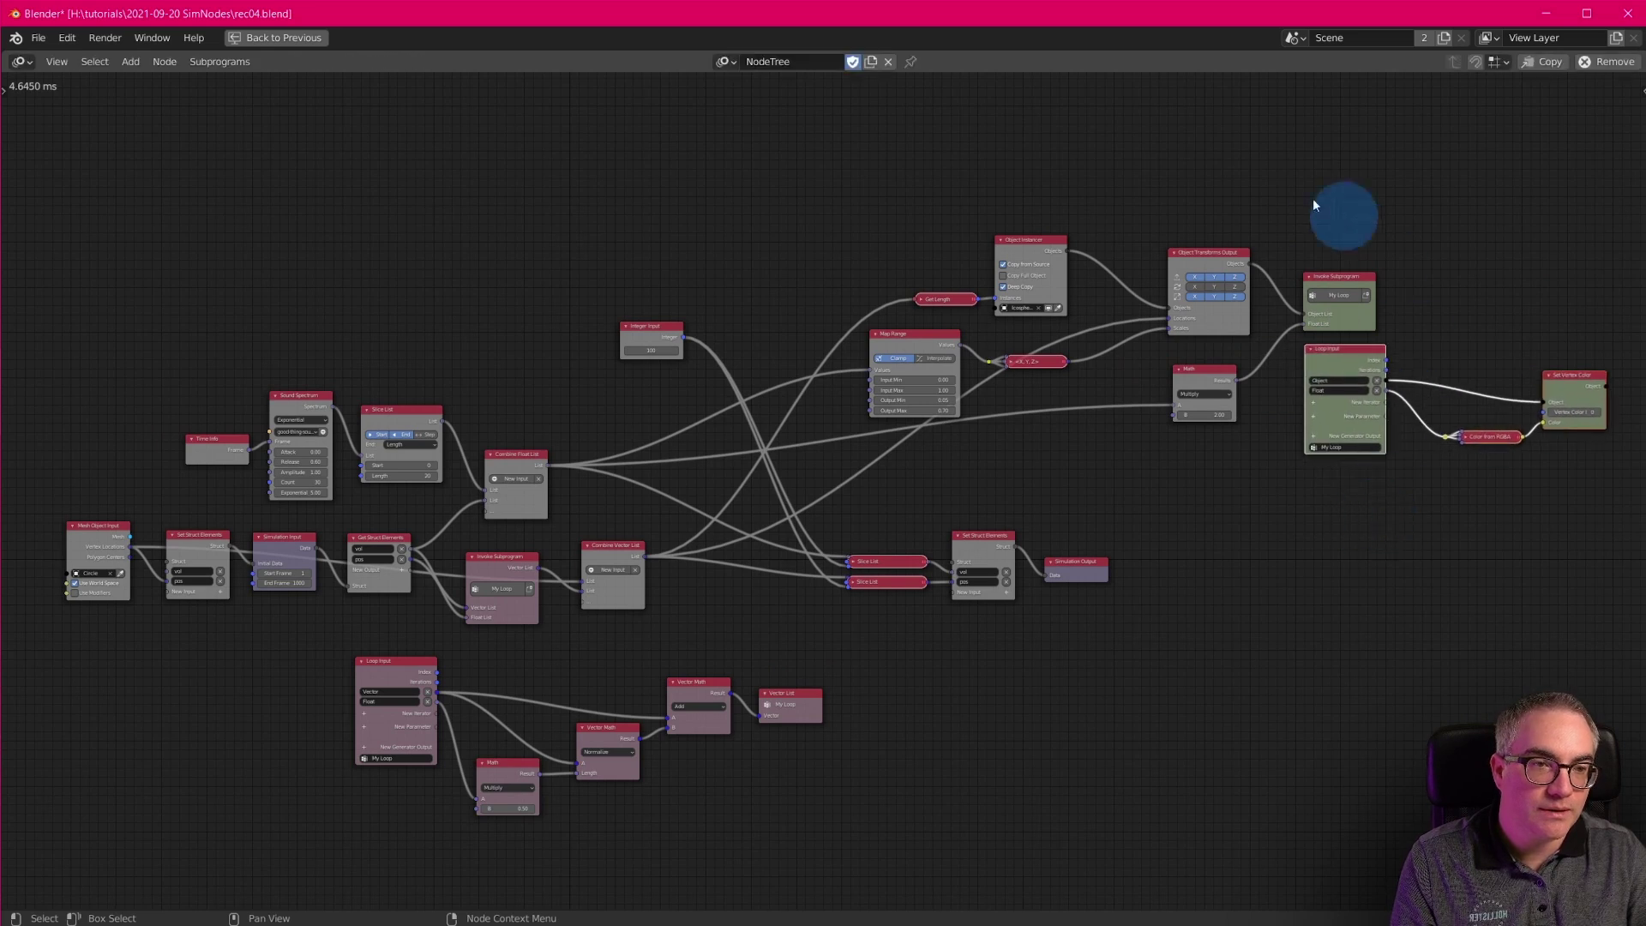
scroll(1328, 305, "up", 4)
middle_click_drag(1491, 240, 1409, 311)
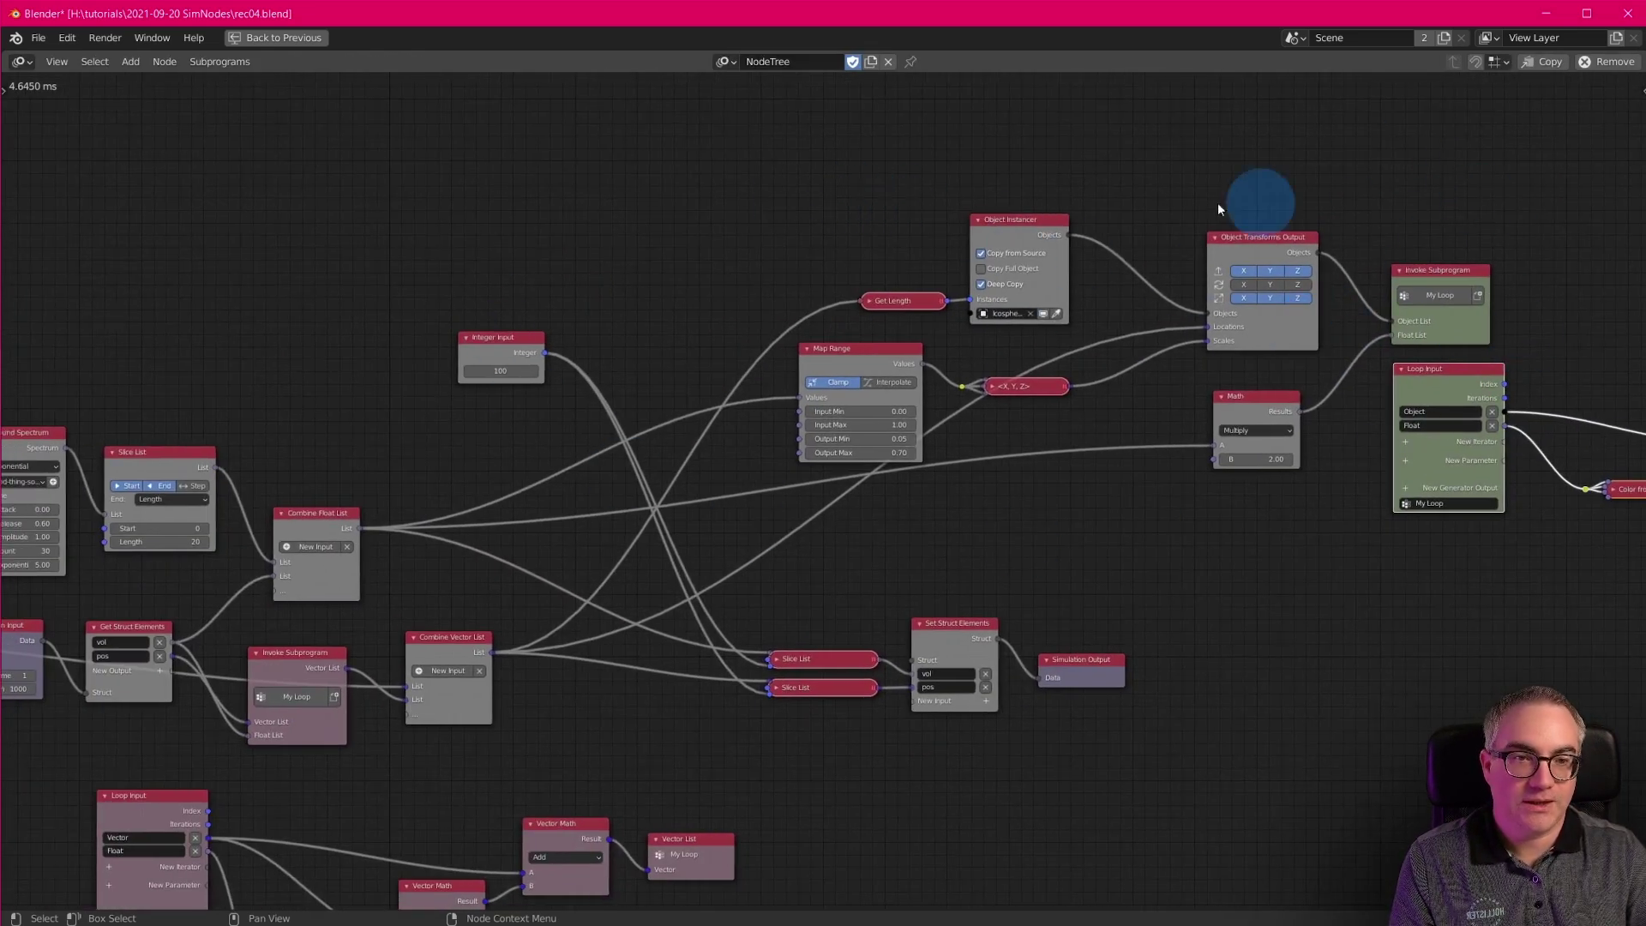
Move the pink vector loop nodes, from Loop Input to Vector List, slightly down and left beneath the main node chain.
middle_click_drag(1120, 540, 1370, 445)
middle_click_drag(1220, 475, 1338, 383)
left_click_drag(441, 639, 1249, 830)
key("g")
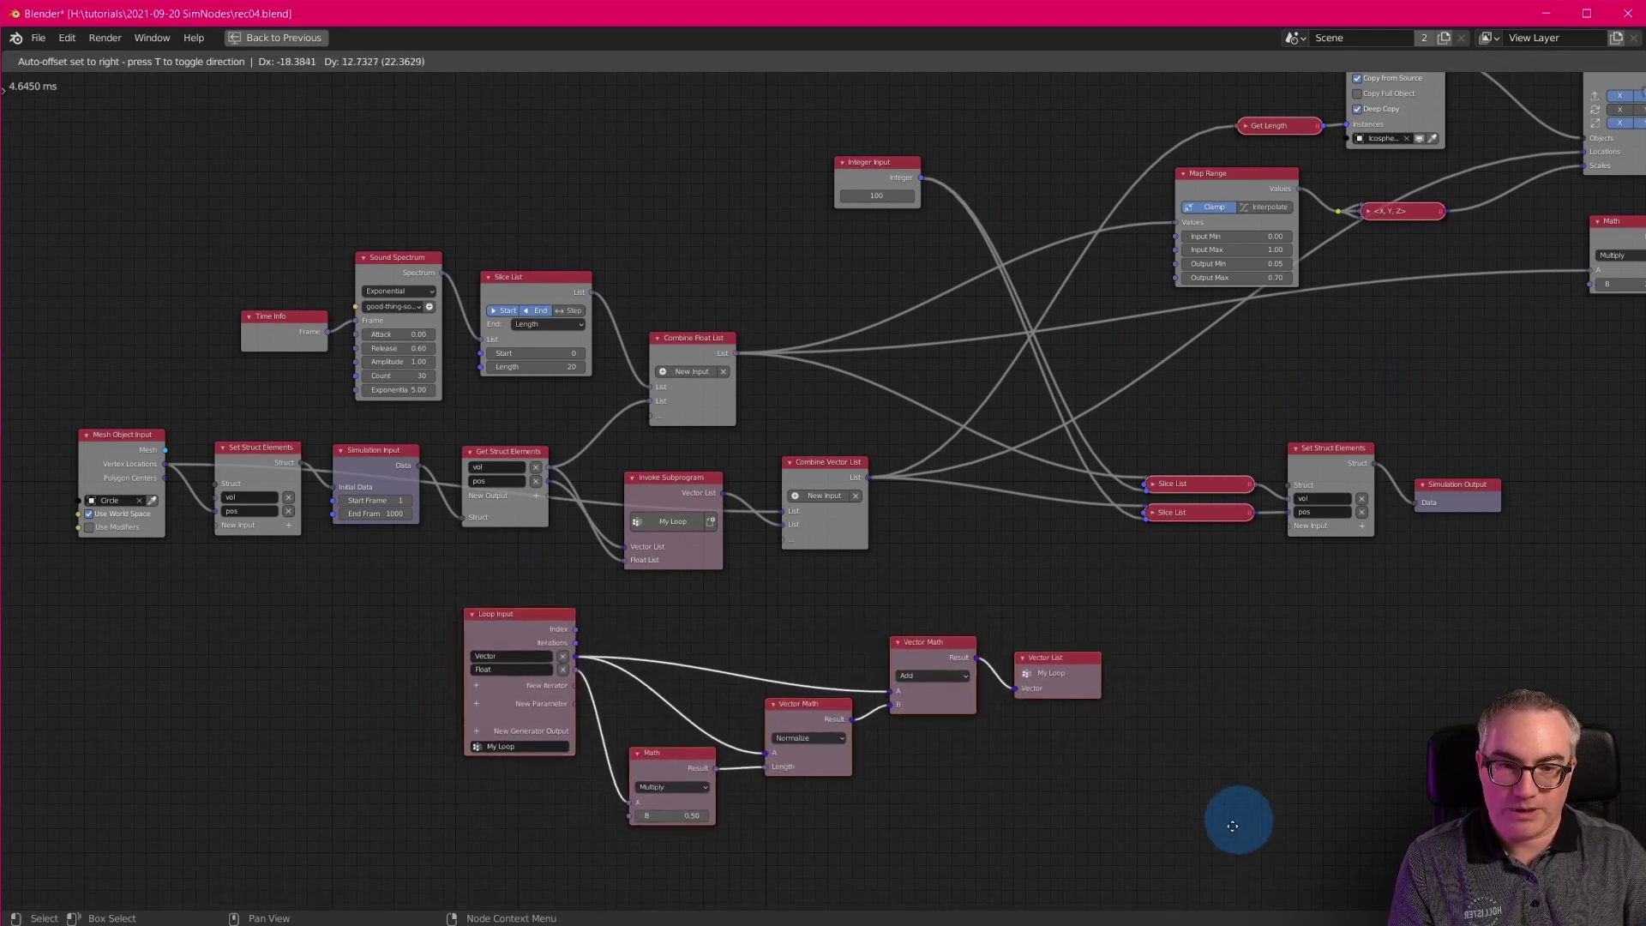
left_click(1117, 720)
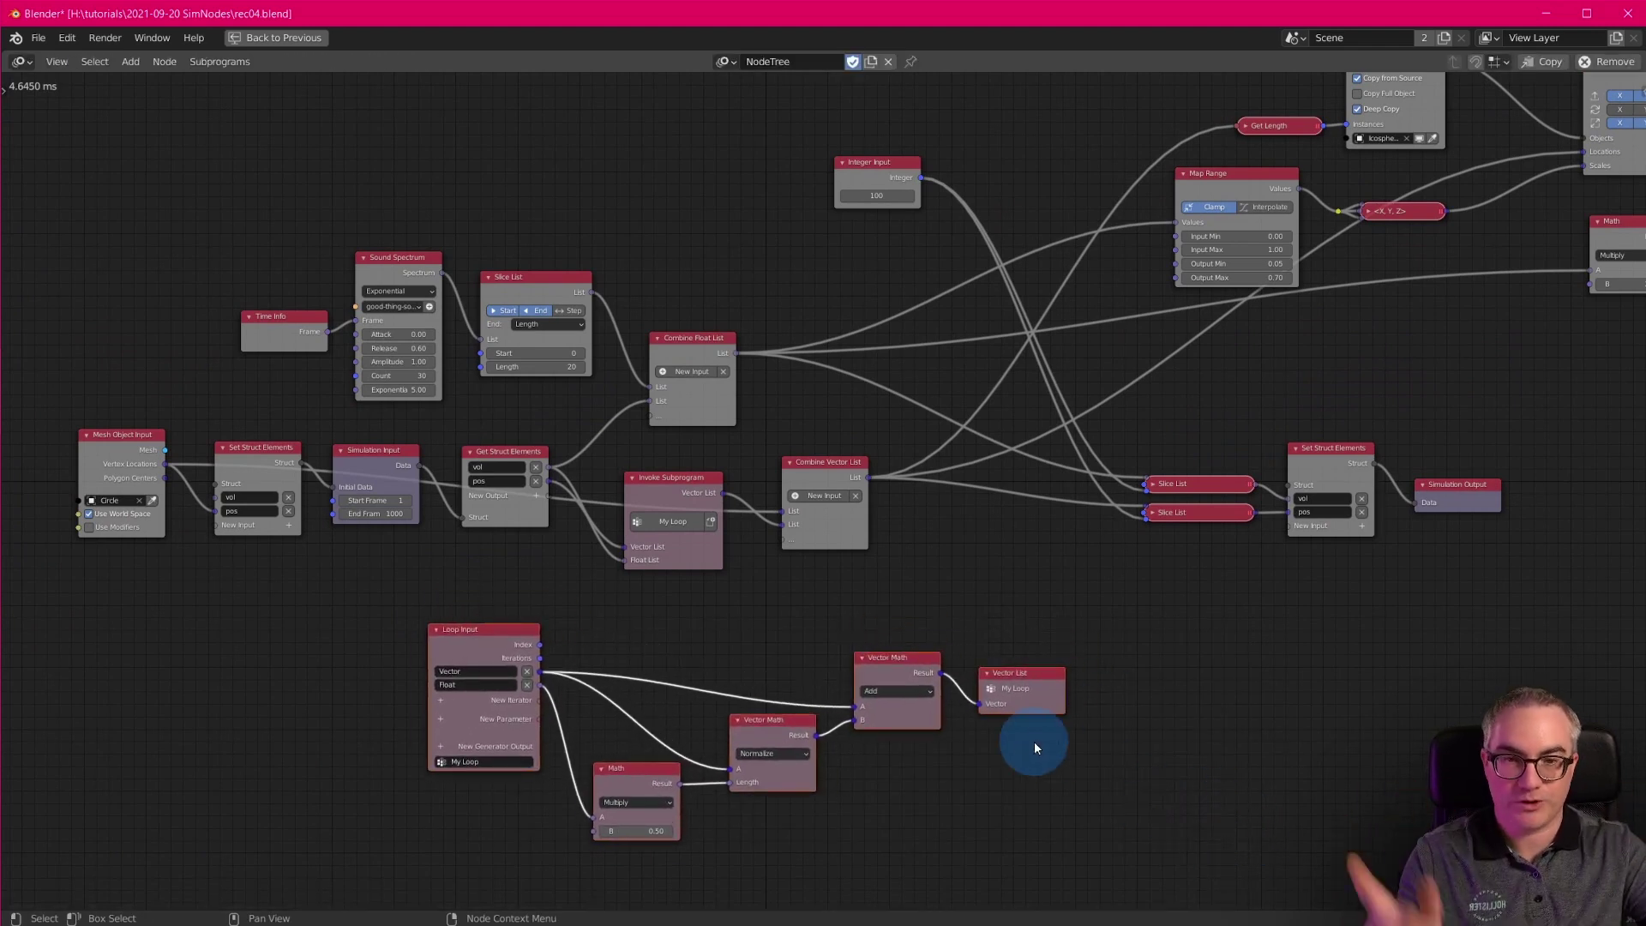
Move the Time Info, Sound Spectrum, Slice List and Combine Float List nodes up as a group.
middle_click_drag(1013, 583, 1037, 652)
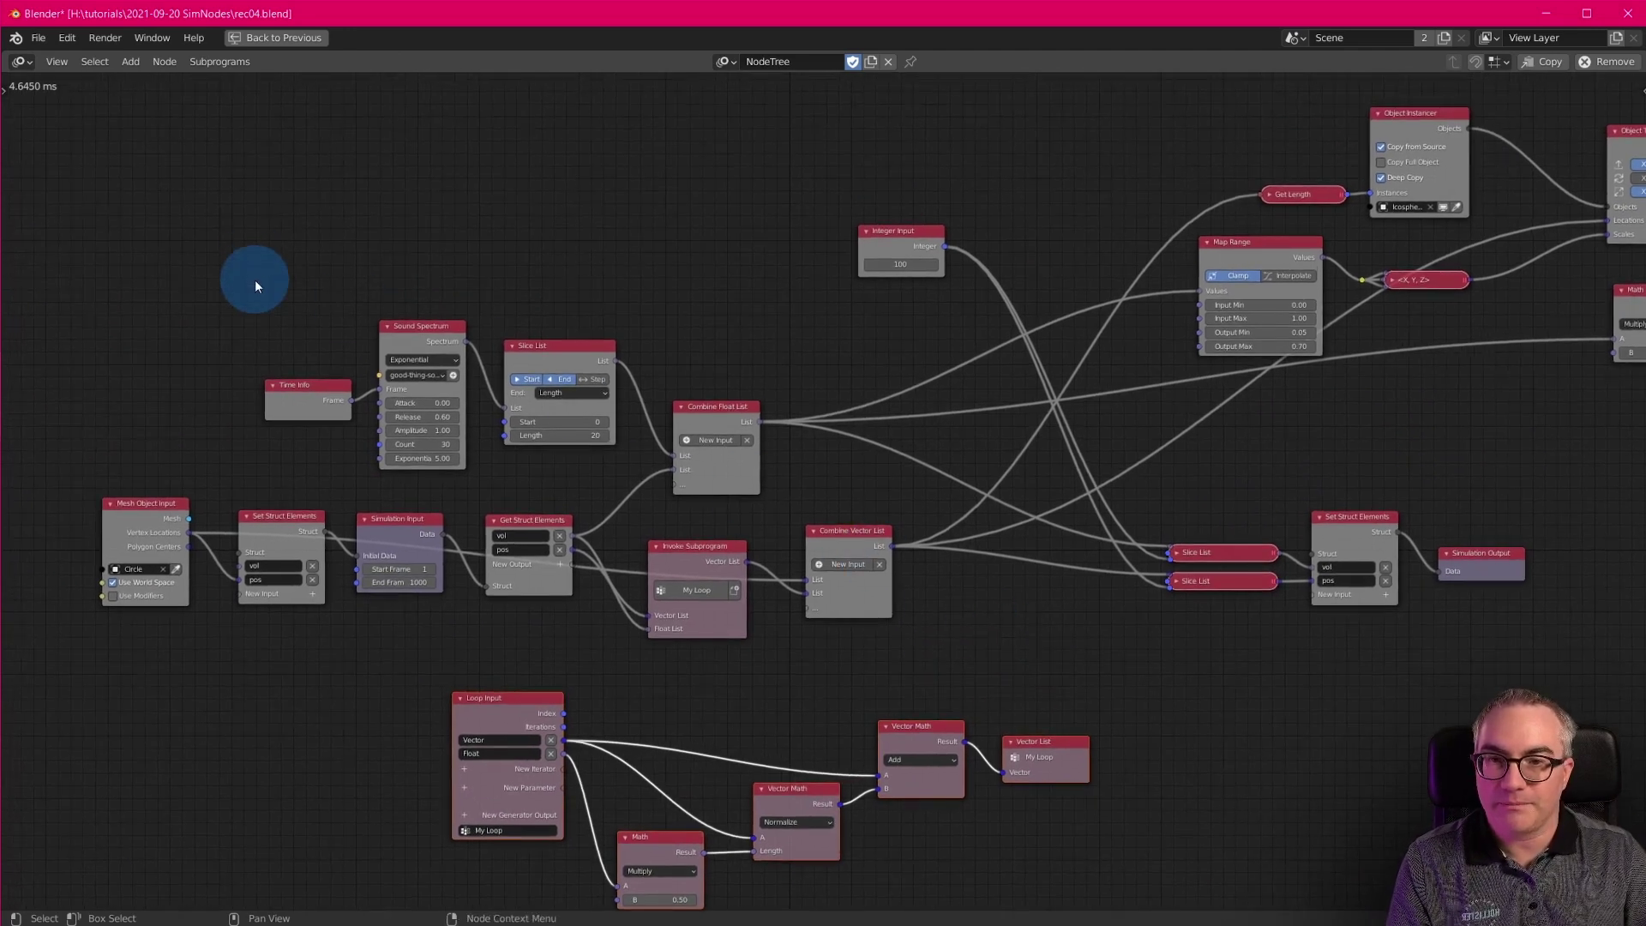
left_click_drag(254, 286, 737, 466)
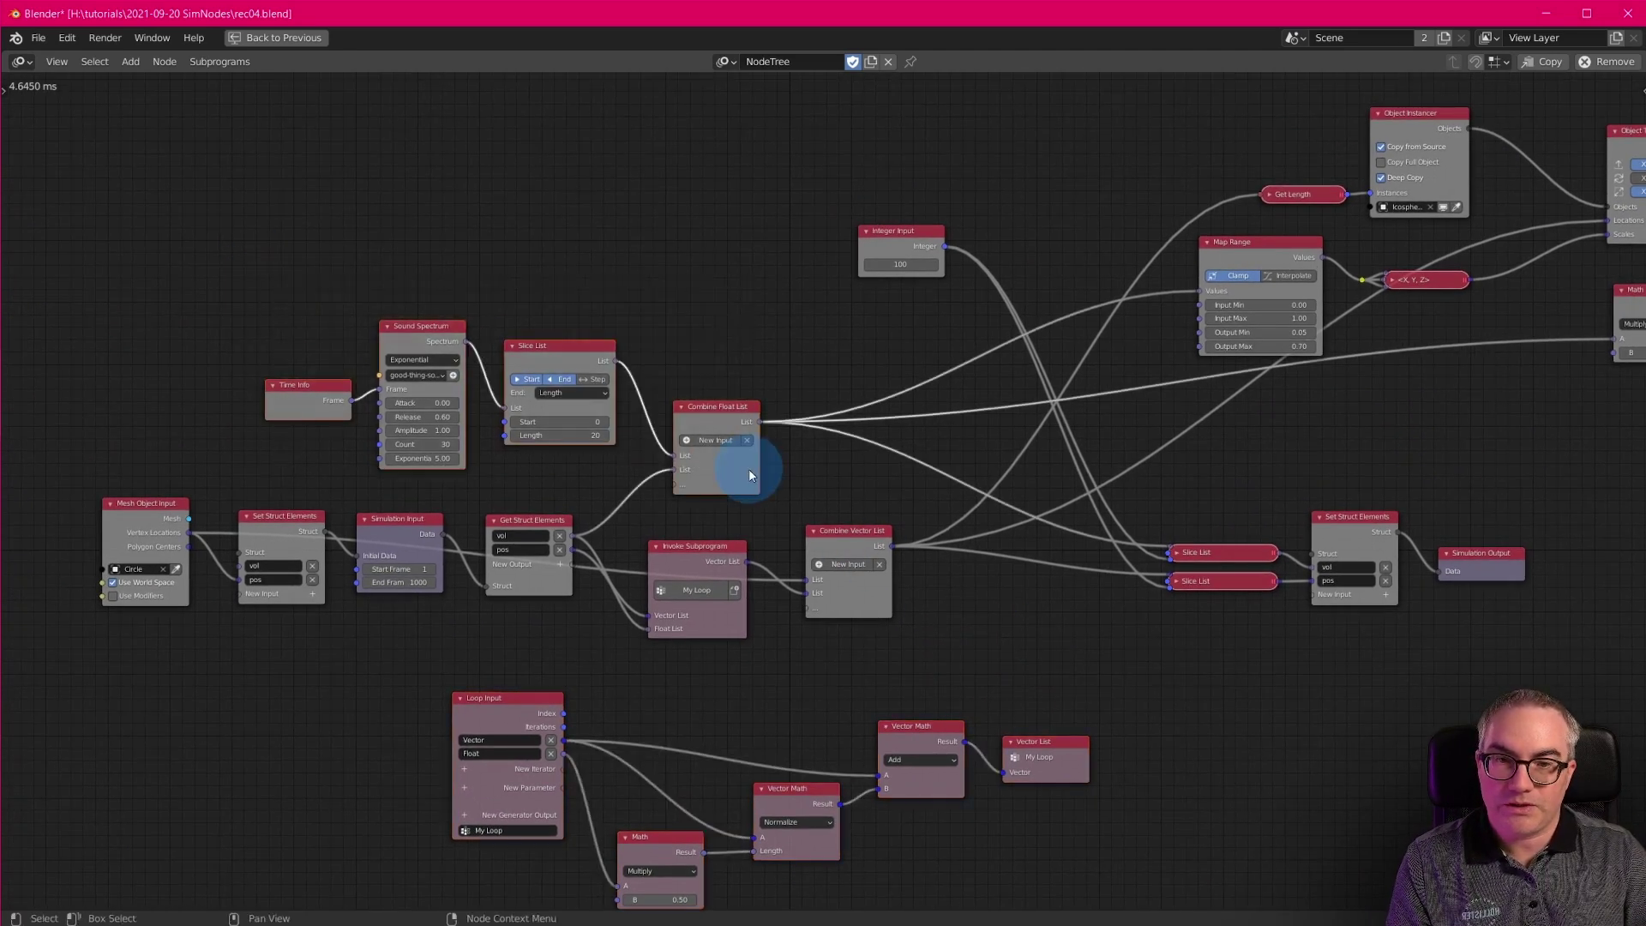
key("g")
left_click(733, 433)
scroll(589, 514, "up", 2)
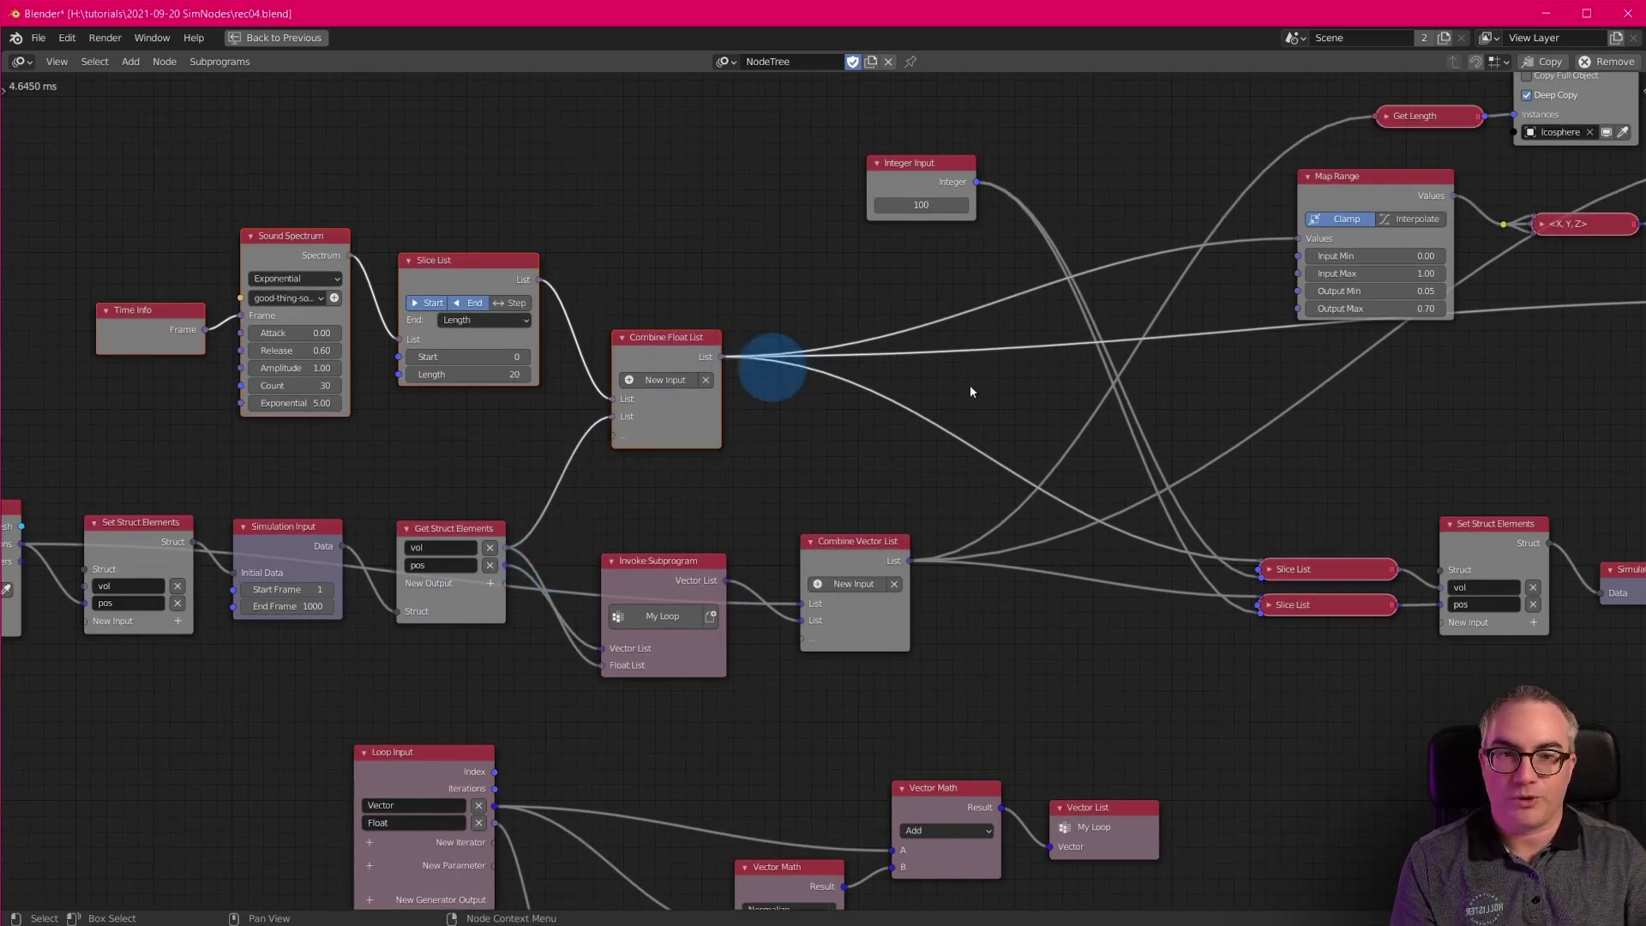
Reposition the pink Invoke Subprogram and Combine Vector List nodes lower, and nudge the Mesh Object Input node.
middle_click_drag(628, 698, 635, 471)
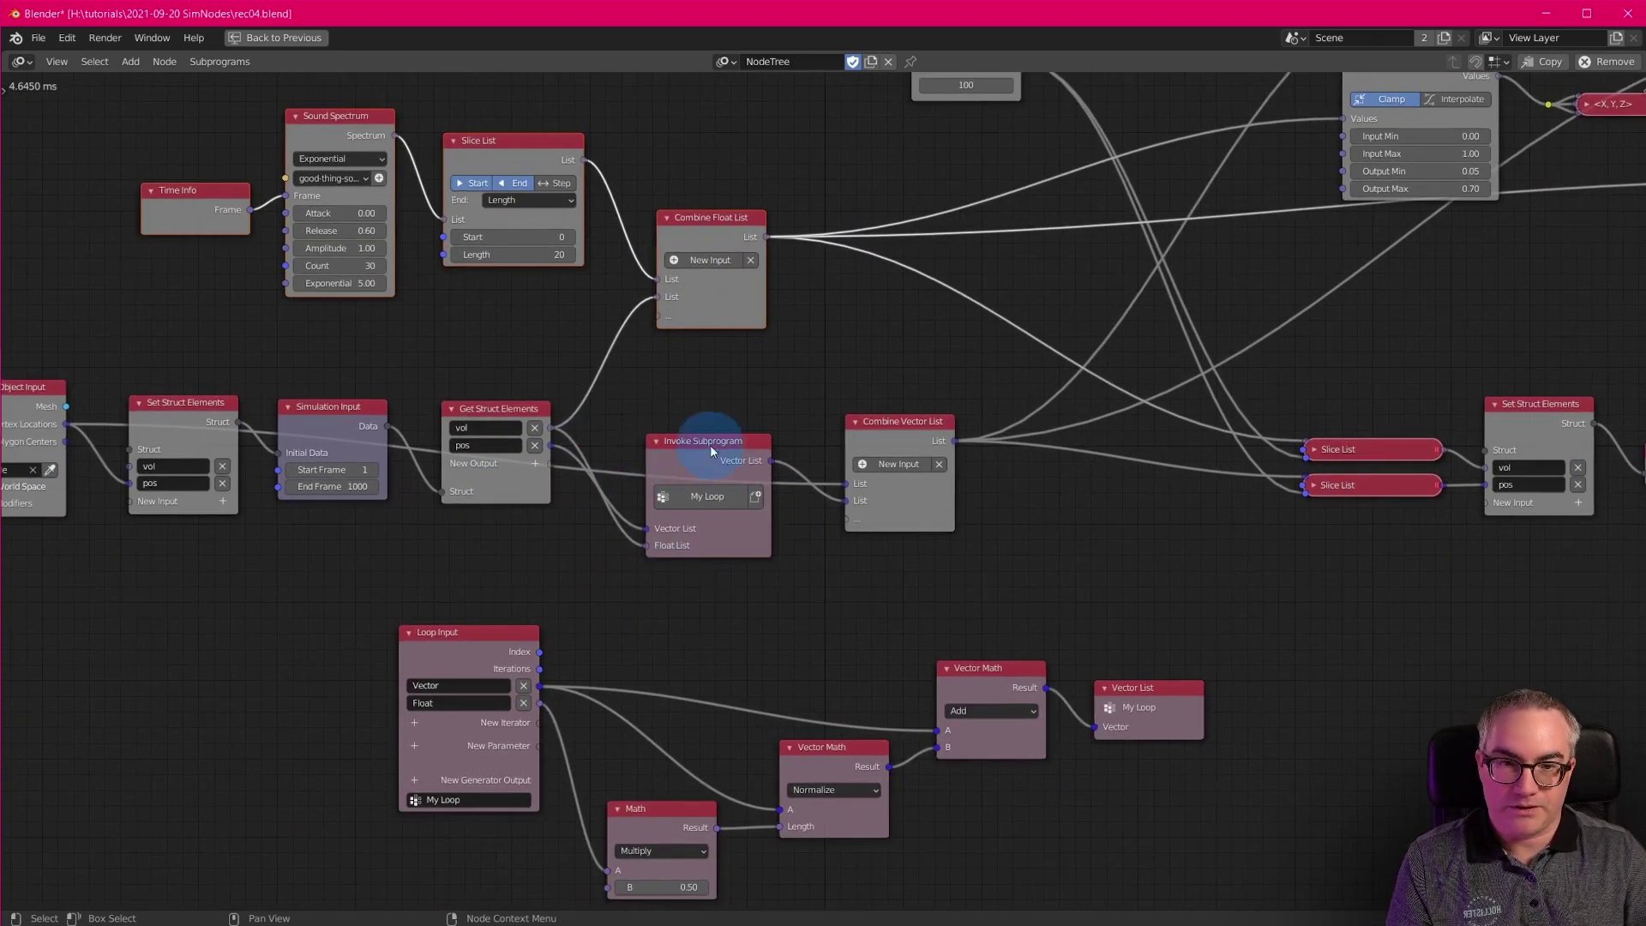
left_click_drag(710, 446, 763, 460)
left_click_drag(909, 424, 915, 461)
middle_click_drag(520, 622, 787, 694)
left_click_drag(263, 465, 249, 465)
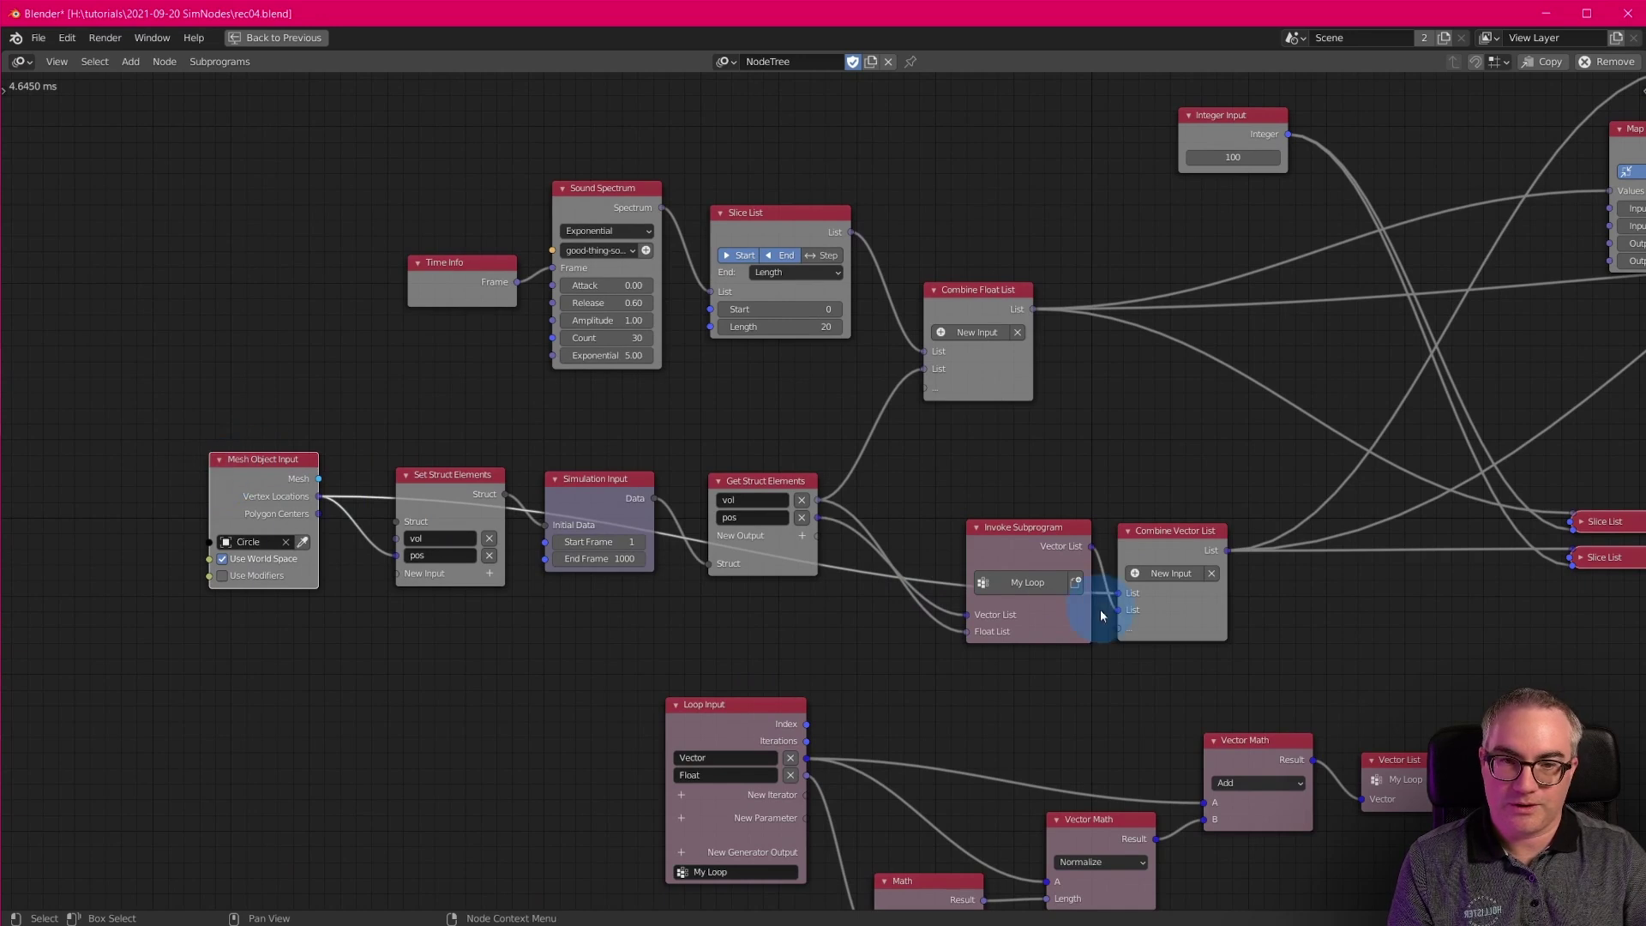
mouse_move(288, 460)
left_mouse_down()
mouse_move(284, 501)
mouse_move(297, 489)
mouse_move(279, 448)
mouse_move(304, 454)
left_mouse_up()
middle_click_drag(816, 750, 577, 643)
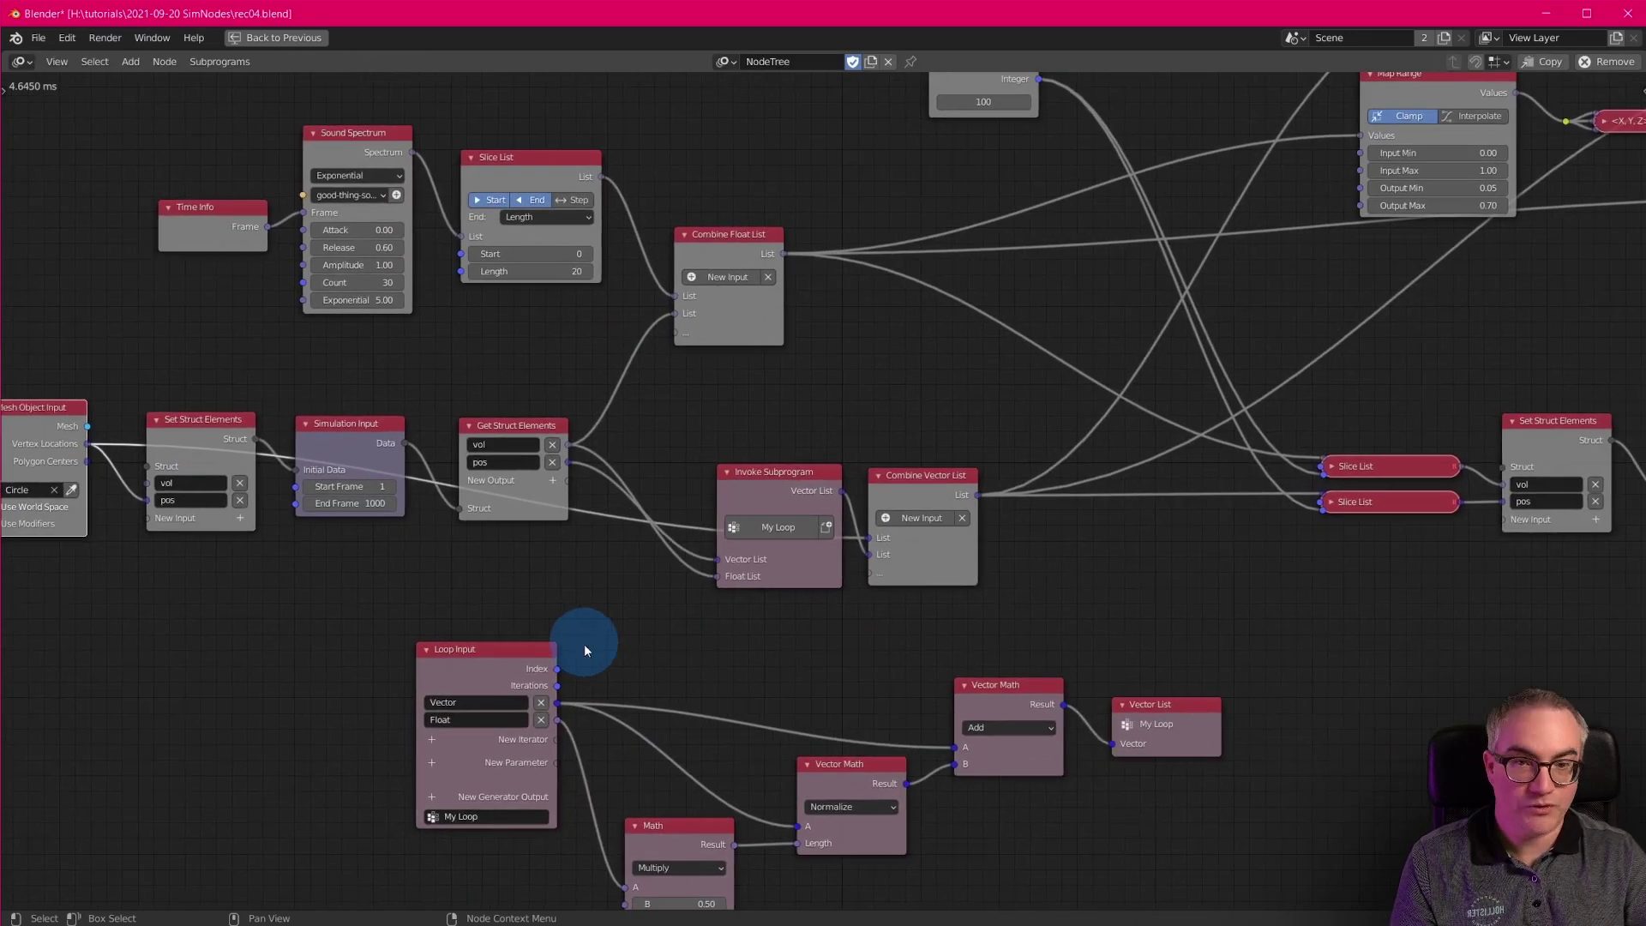
Shift the Integer Input node slightly right above the two Slice List nodes.
scroll(577, 643, "up", 2)
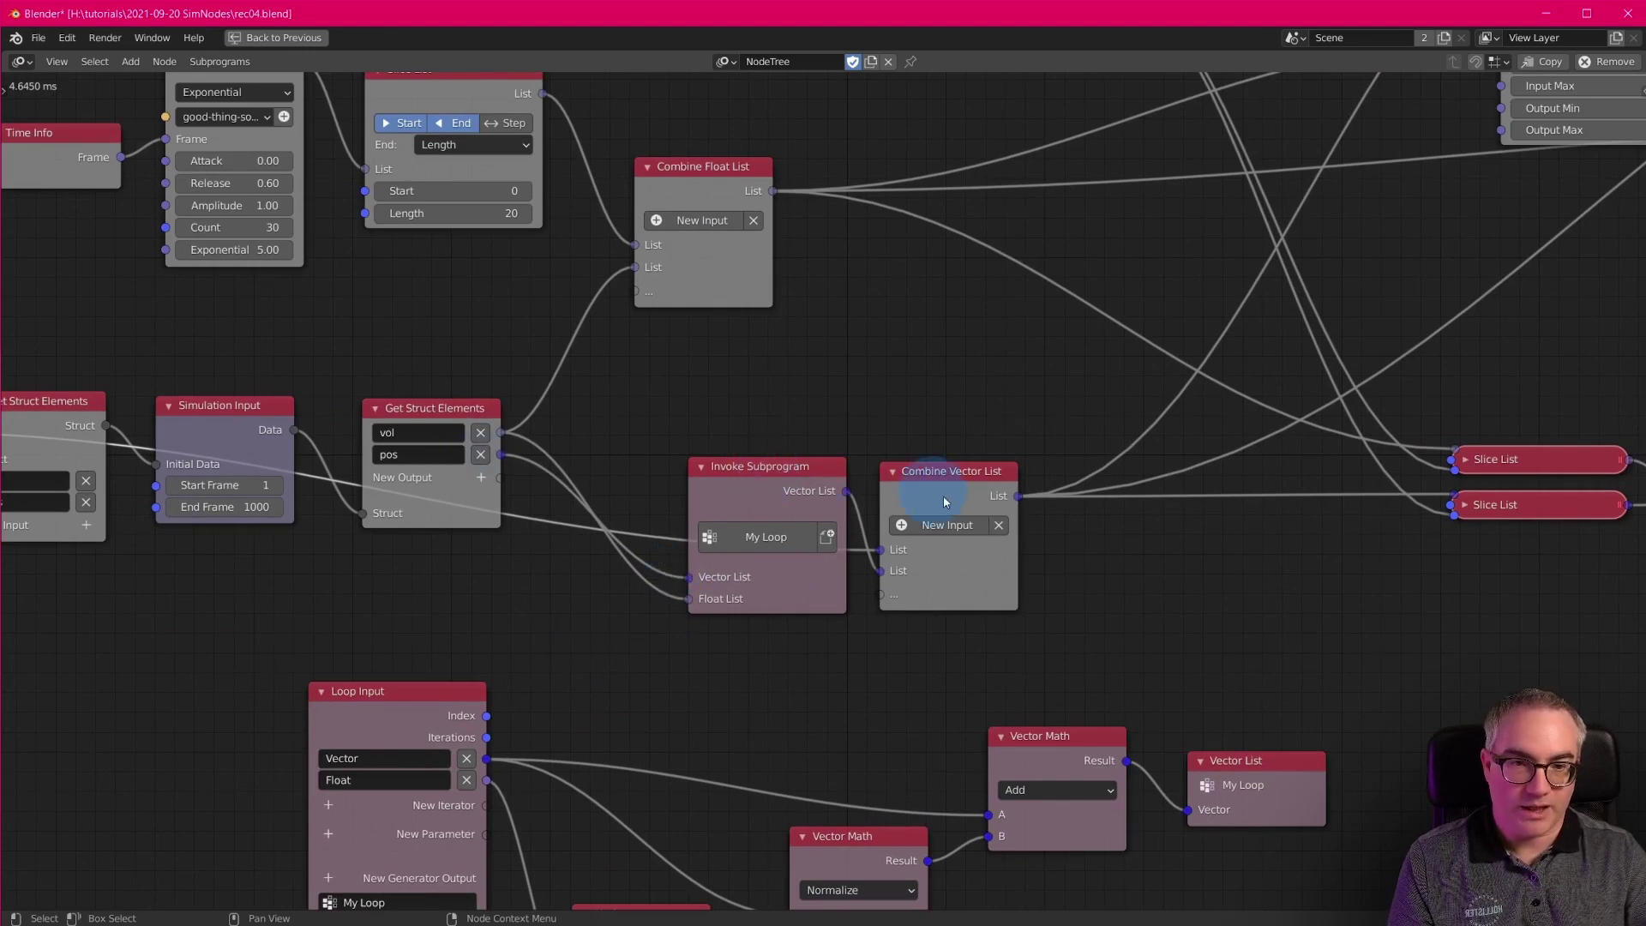
middle_click_drag(991, 590, 953, 691)
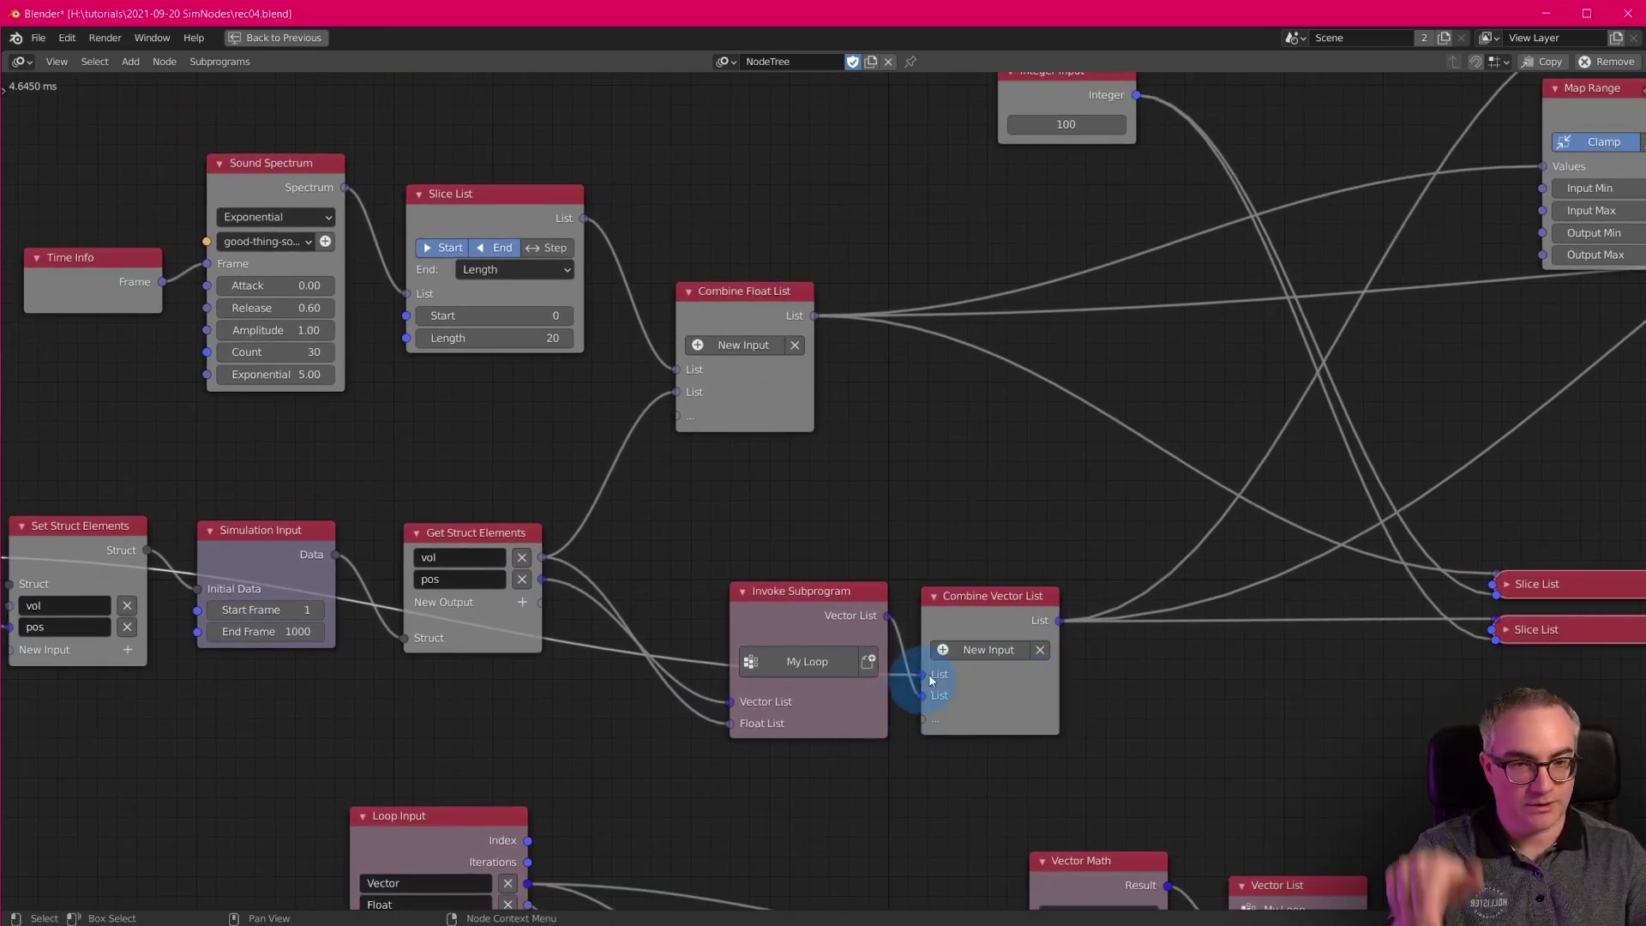
middle_click_drag(1020, 517, 1033, 717)
left_click_drag(1060, 305, 1101, 312)
scroll(1047, 655, "down", 3)
middle_click_drag(994, 720, 965, 542)
scroll(970, 548, "up", 1)
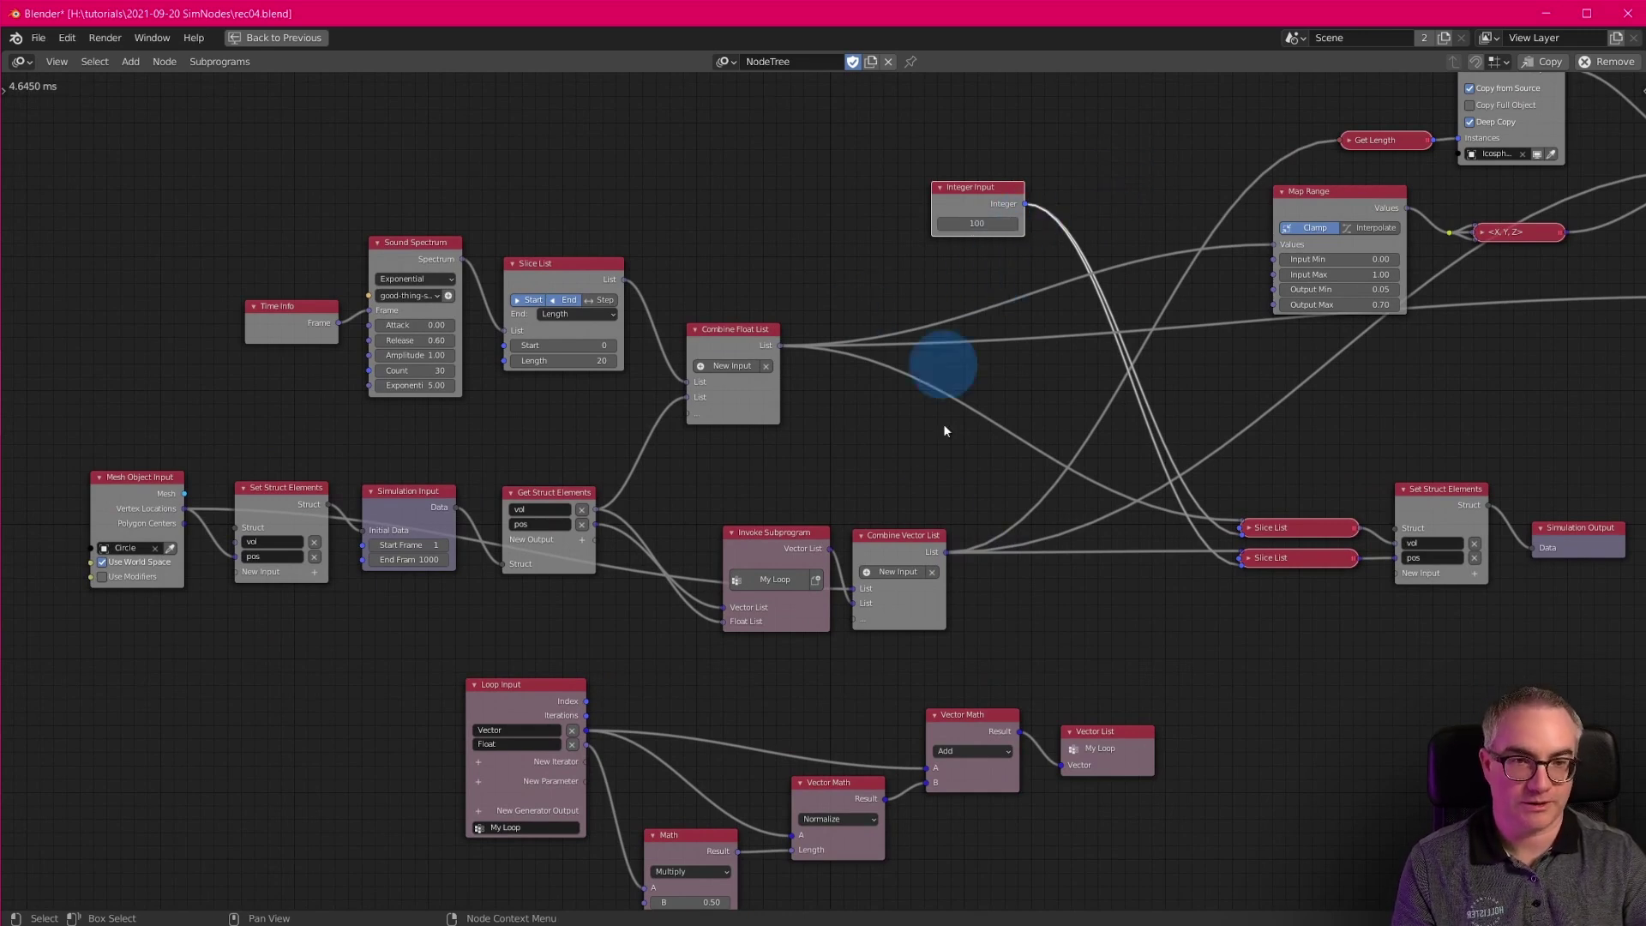
scroll(925, 557, "down", 1)
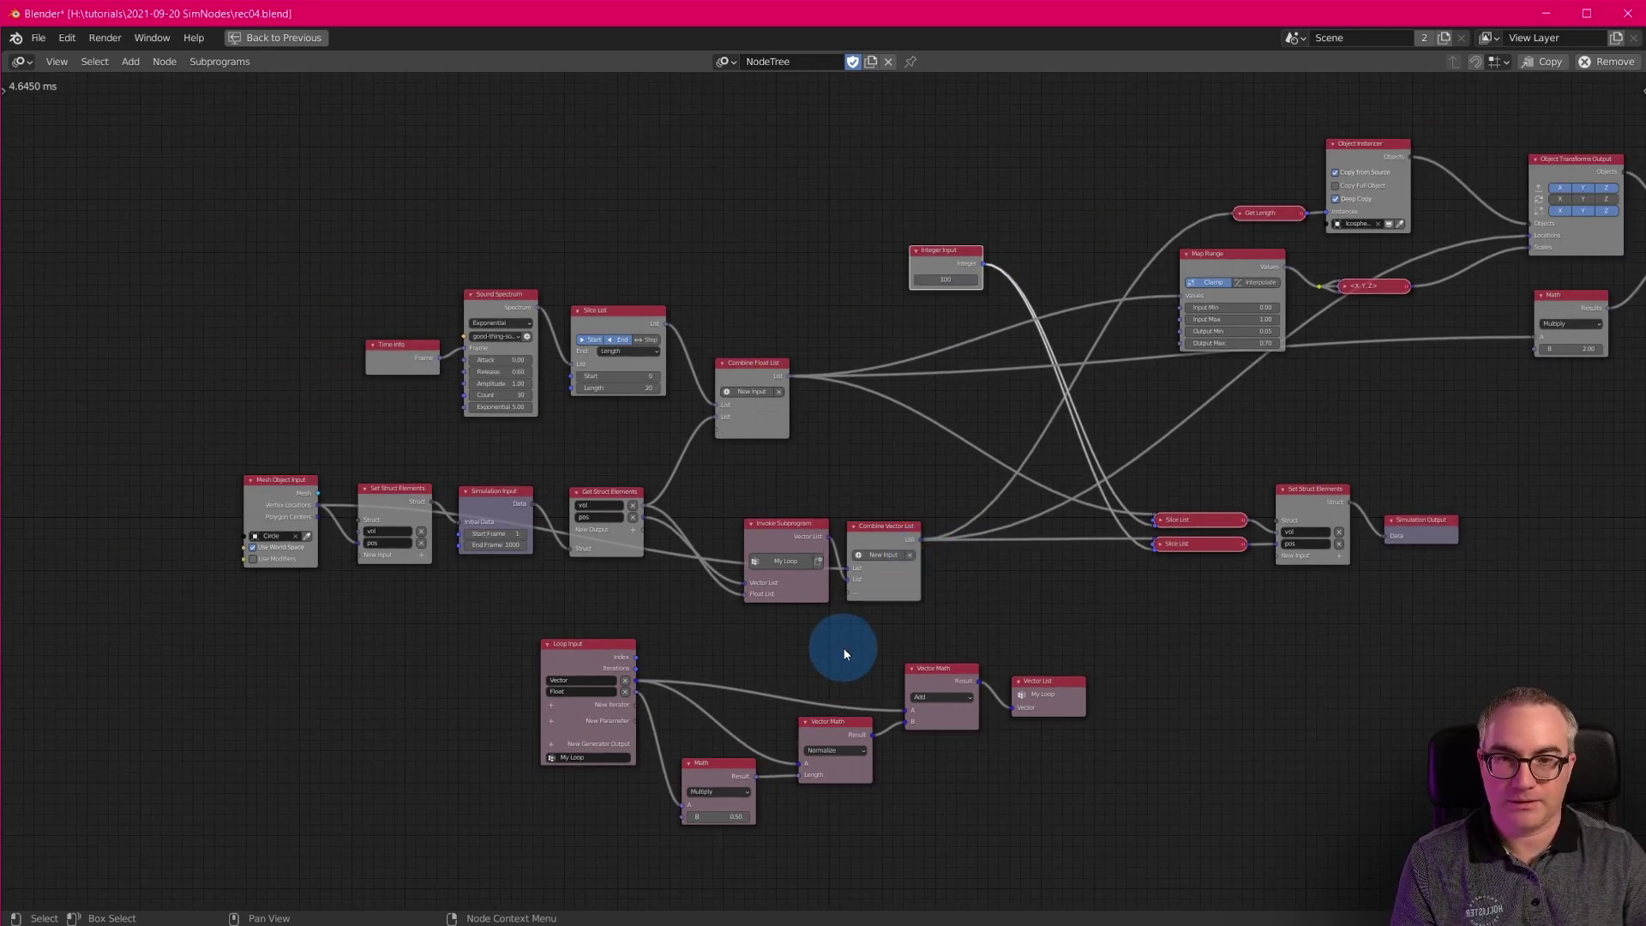
Restore the split editor layout and play the animation to check the tidied simulation.
key("ctrl+space")
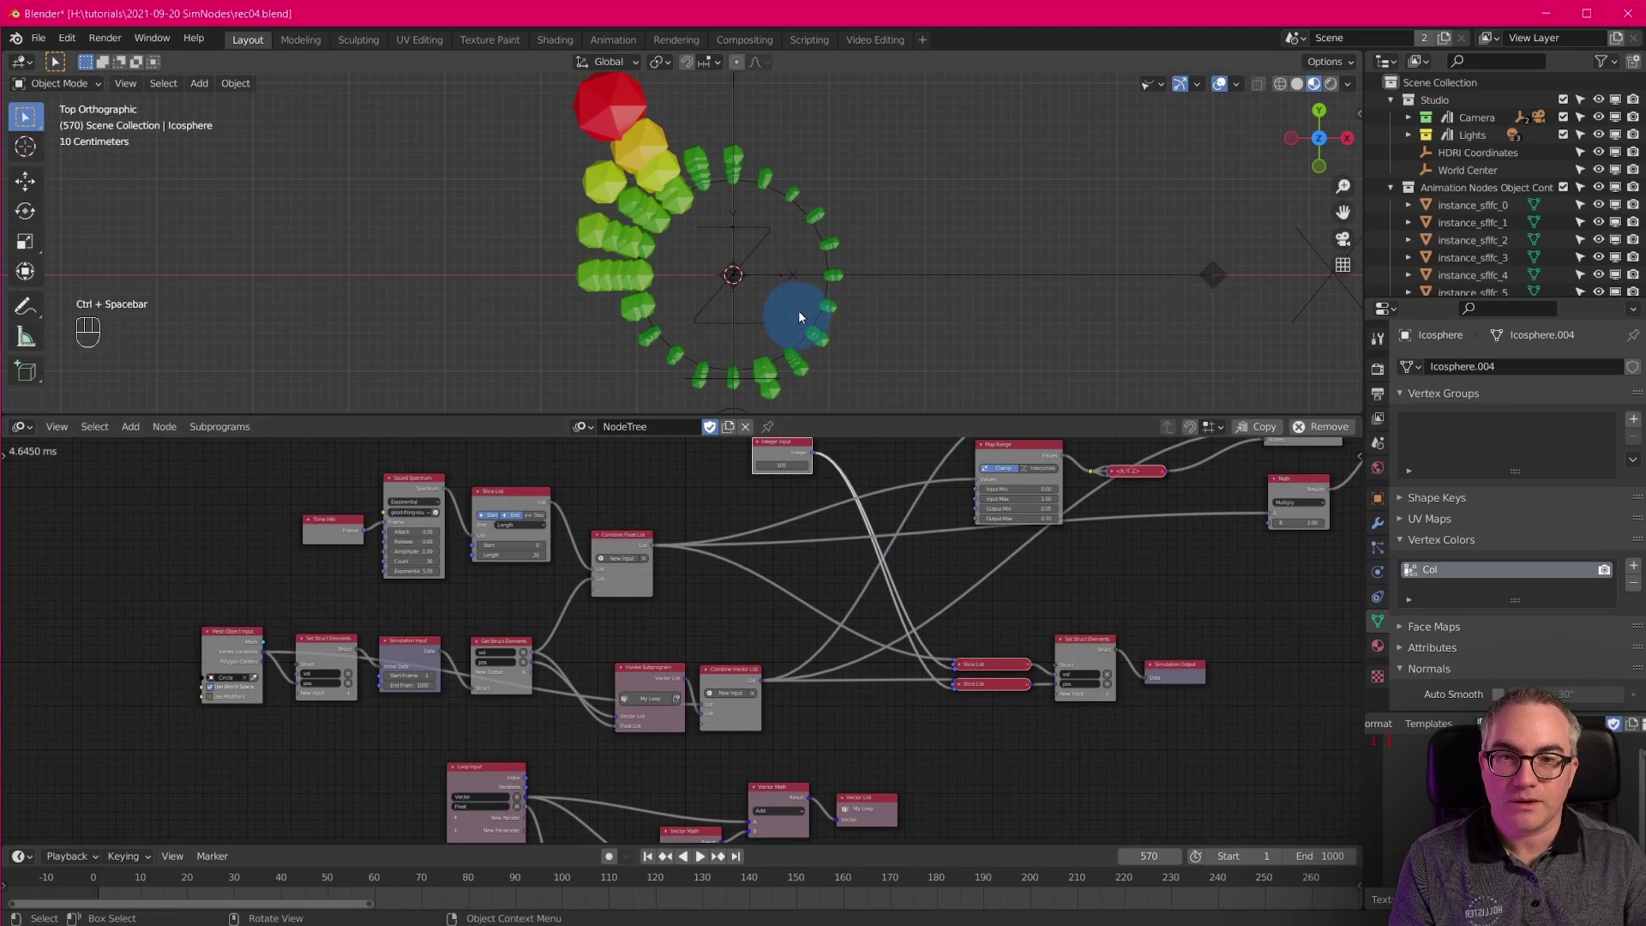
key("space")
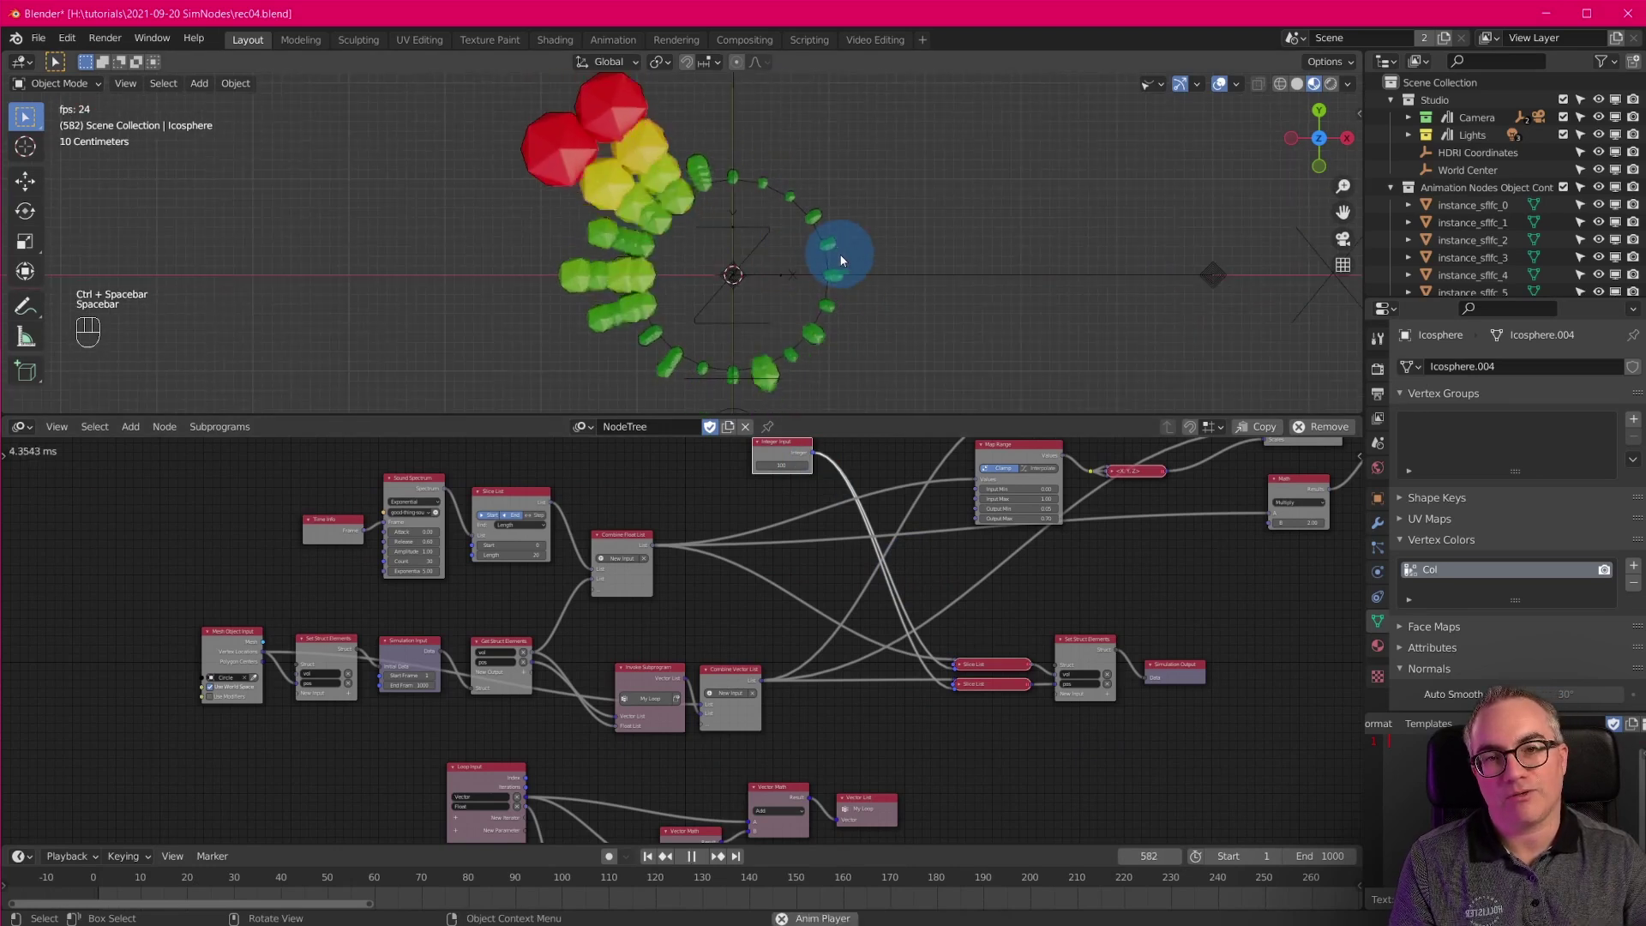
key("space")
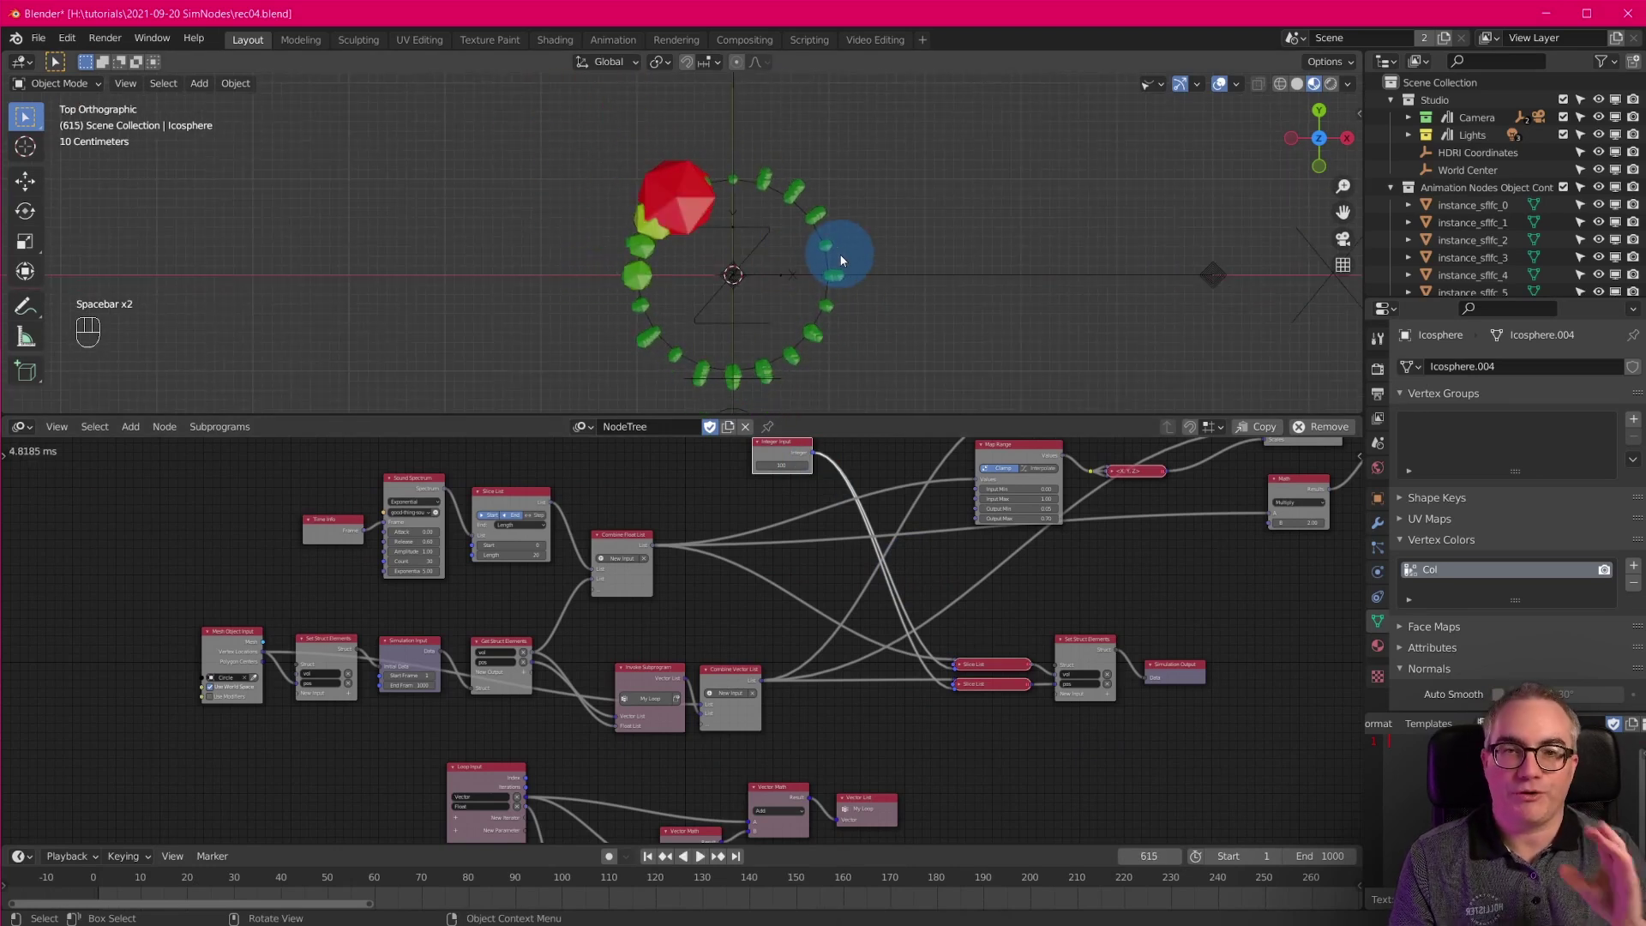
Move the Vector List node right and insert a duplicate of the Vector Math Add node between the original Add and Vector List.
middle_click_drag(955, 755, 907, 553)
scroll(687, 698, "up", 8)
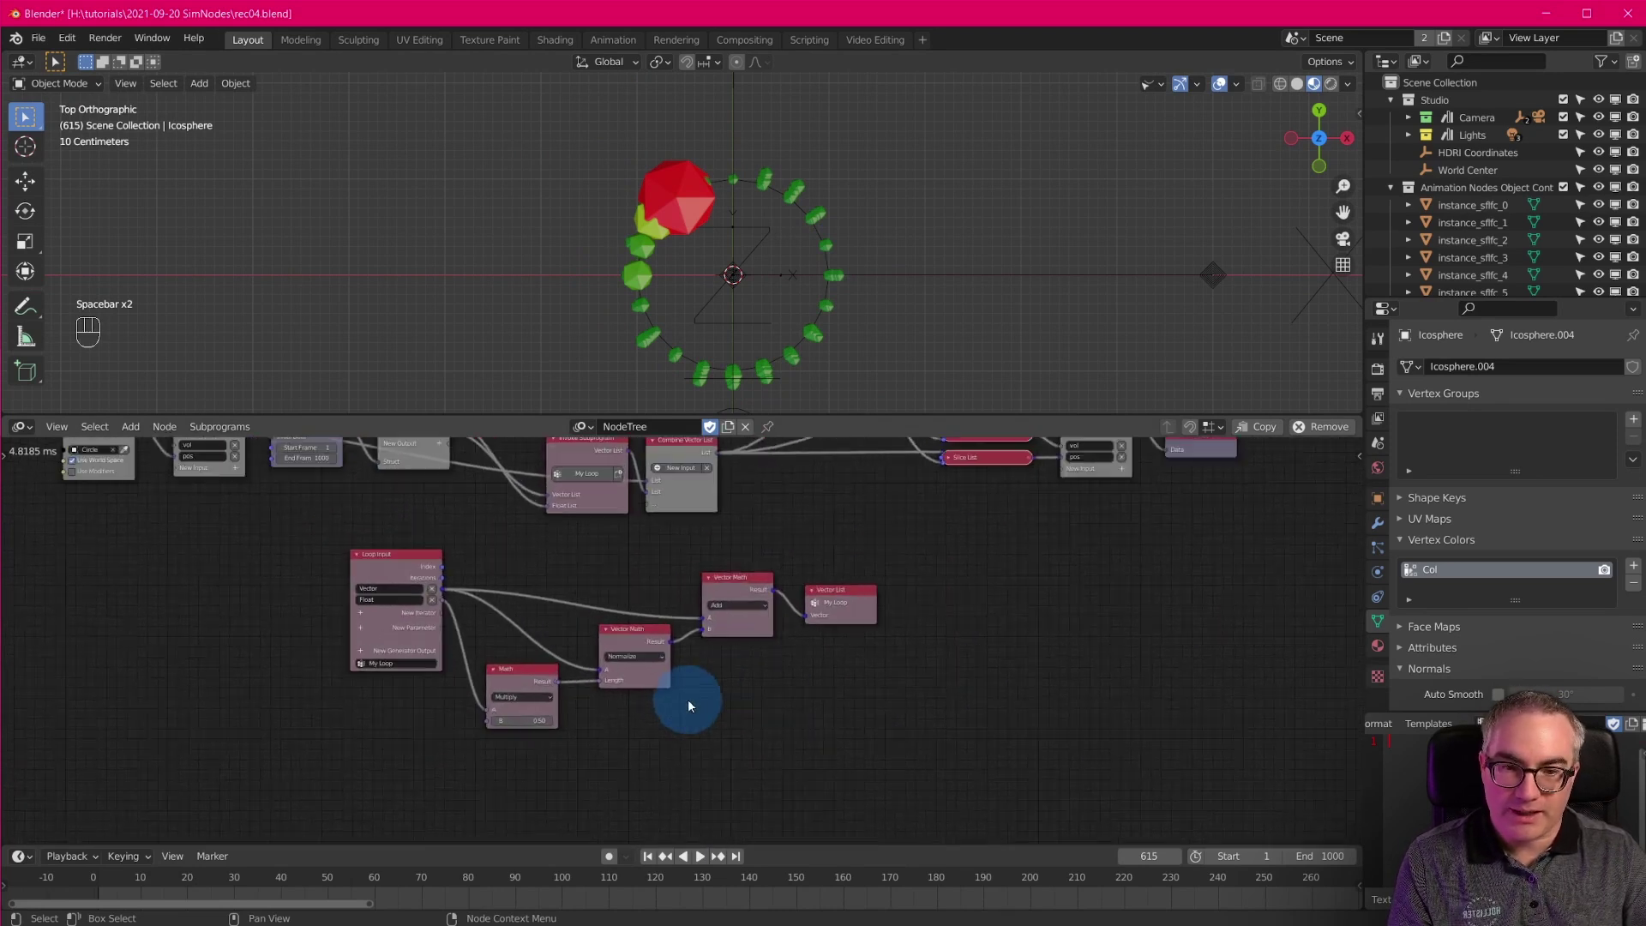
scroll(790, 746, "up", 2)
left_click_drag(956, 546, 1188, 564)
left_click(799, 517)
key("shift+d")
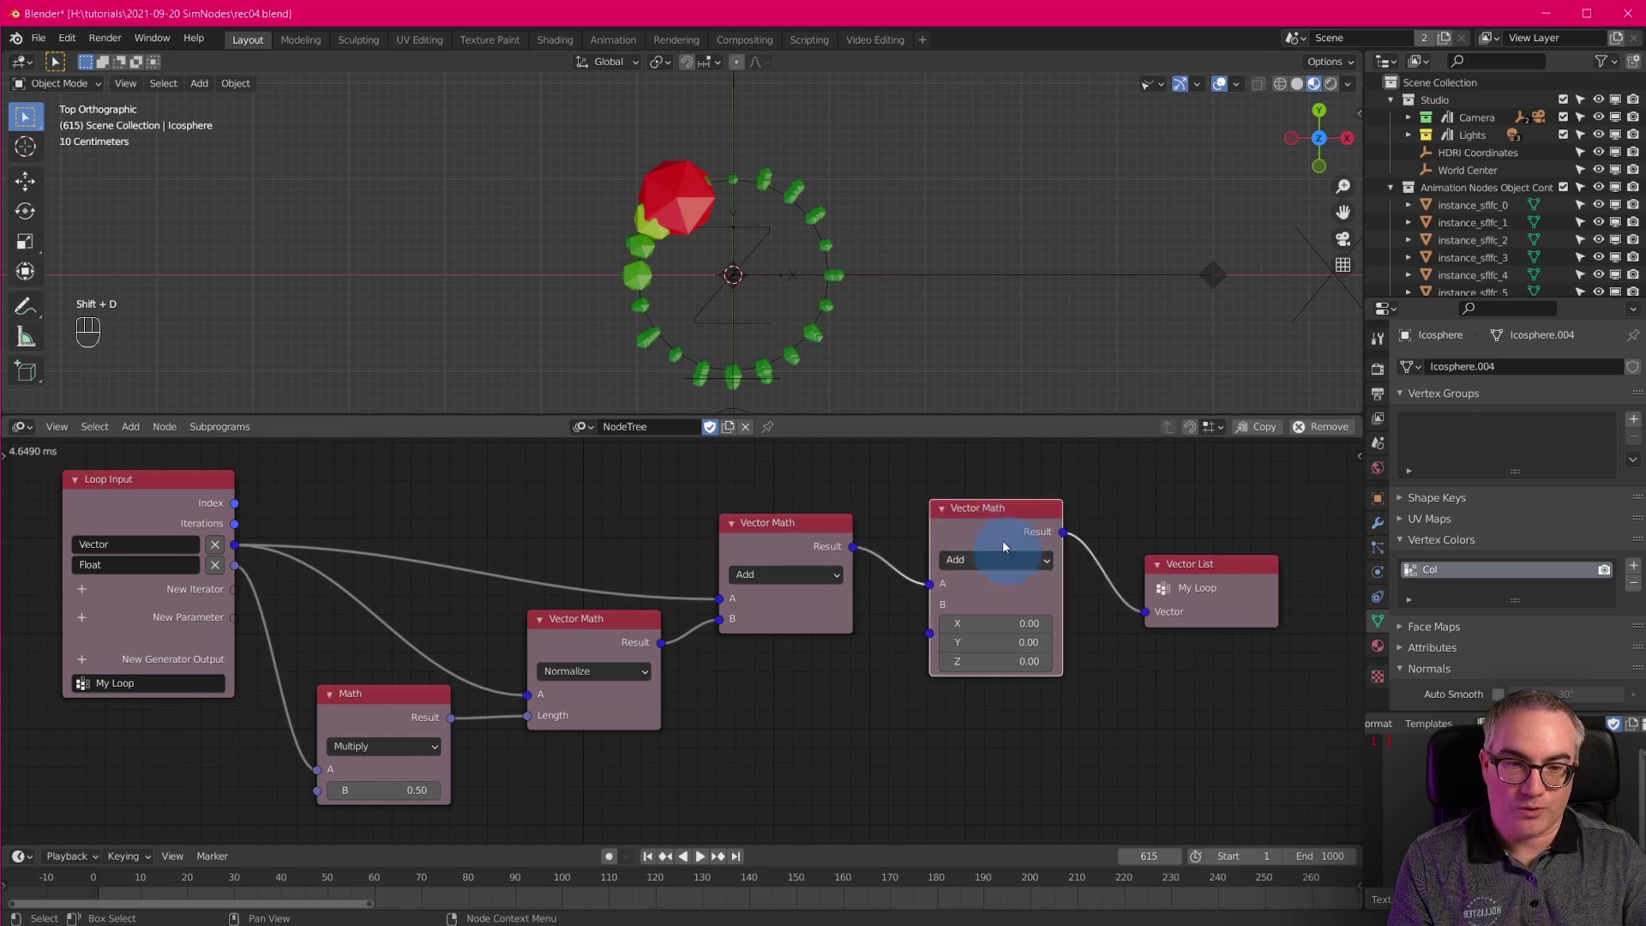
left_click(970, 529)
middle_click_drag(916, 728, 914, 683)
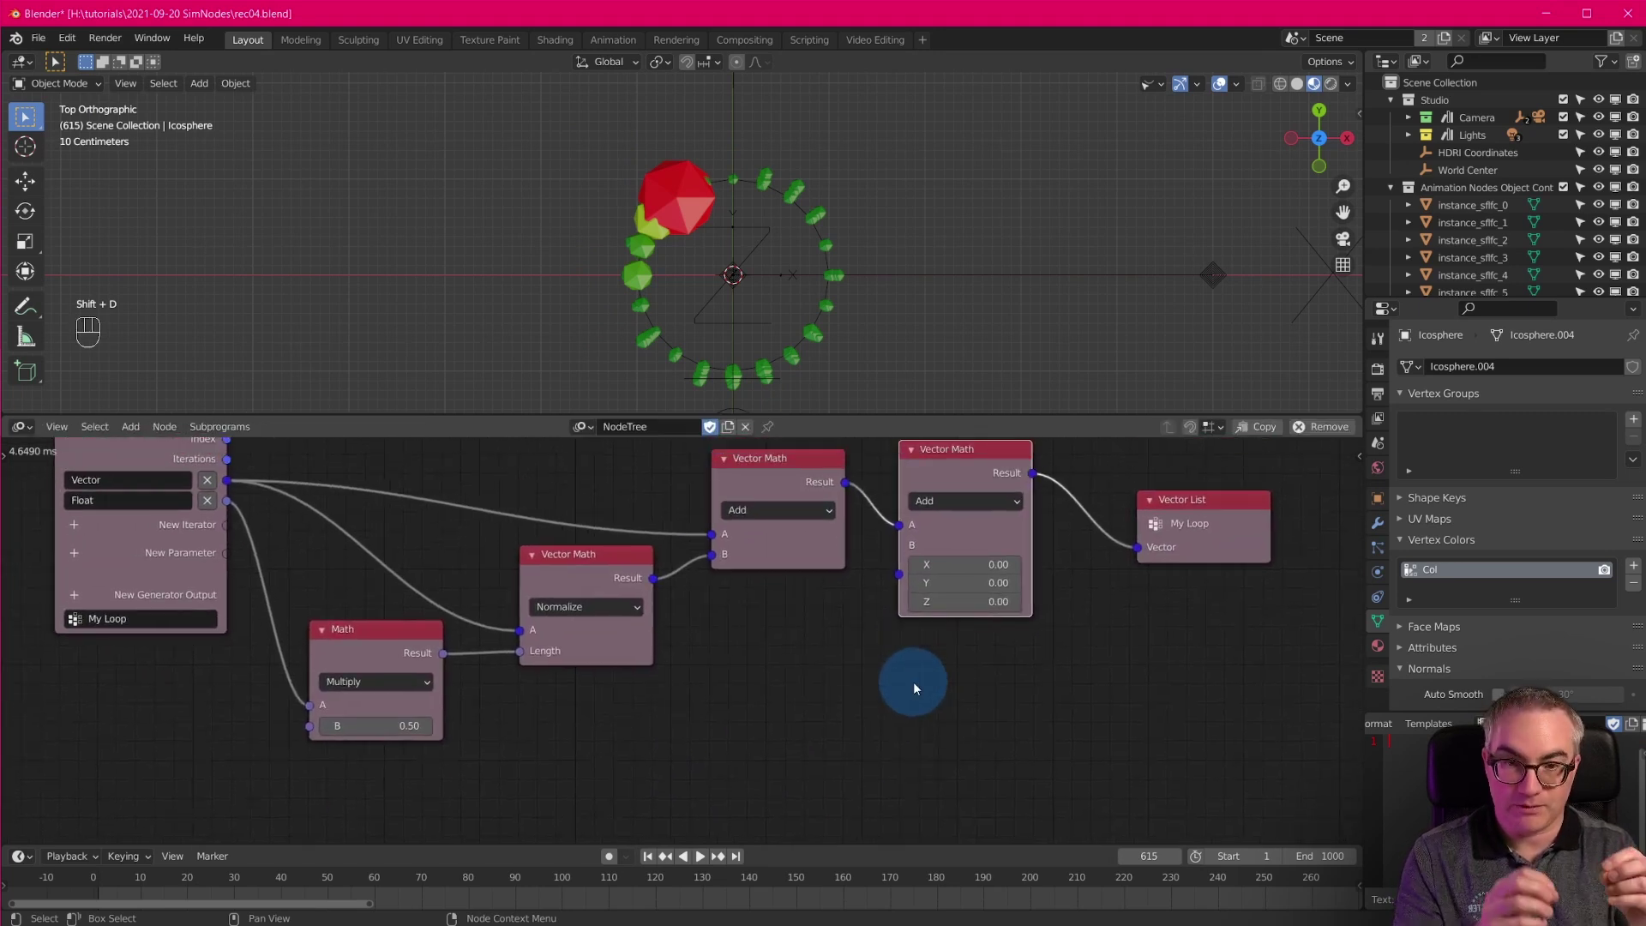
Add a Vector Wiggle node below the Add nodes and connect its Vector output to input B of the new Add node.
key("shift+a")
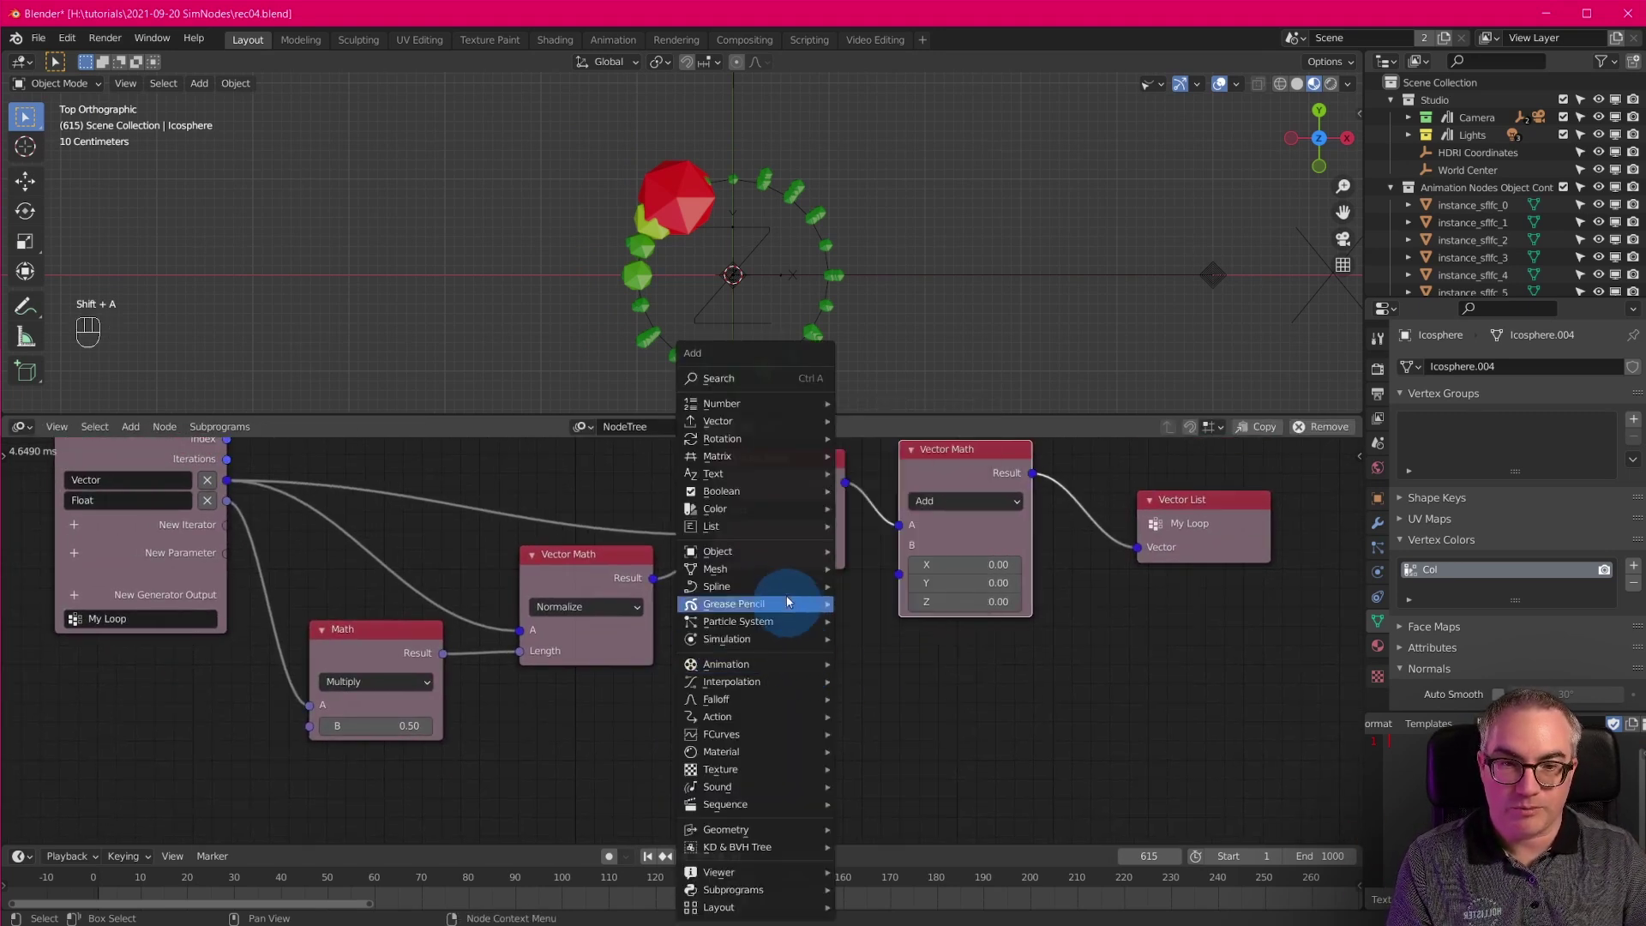
mouse_move(770, 420)
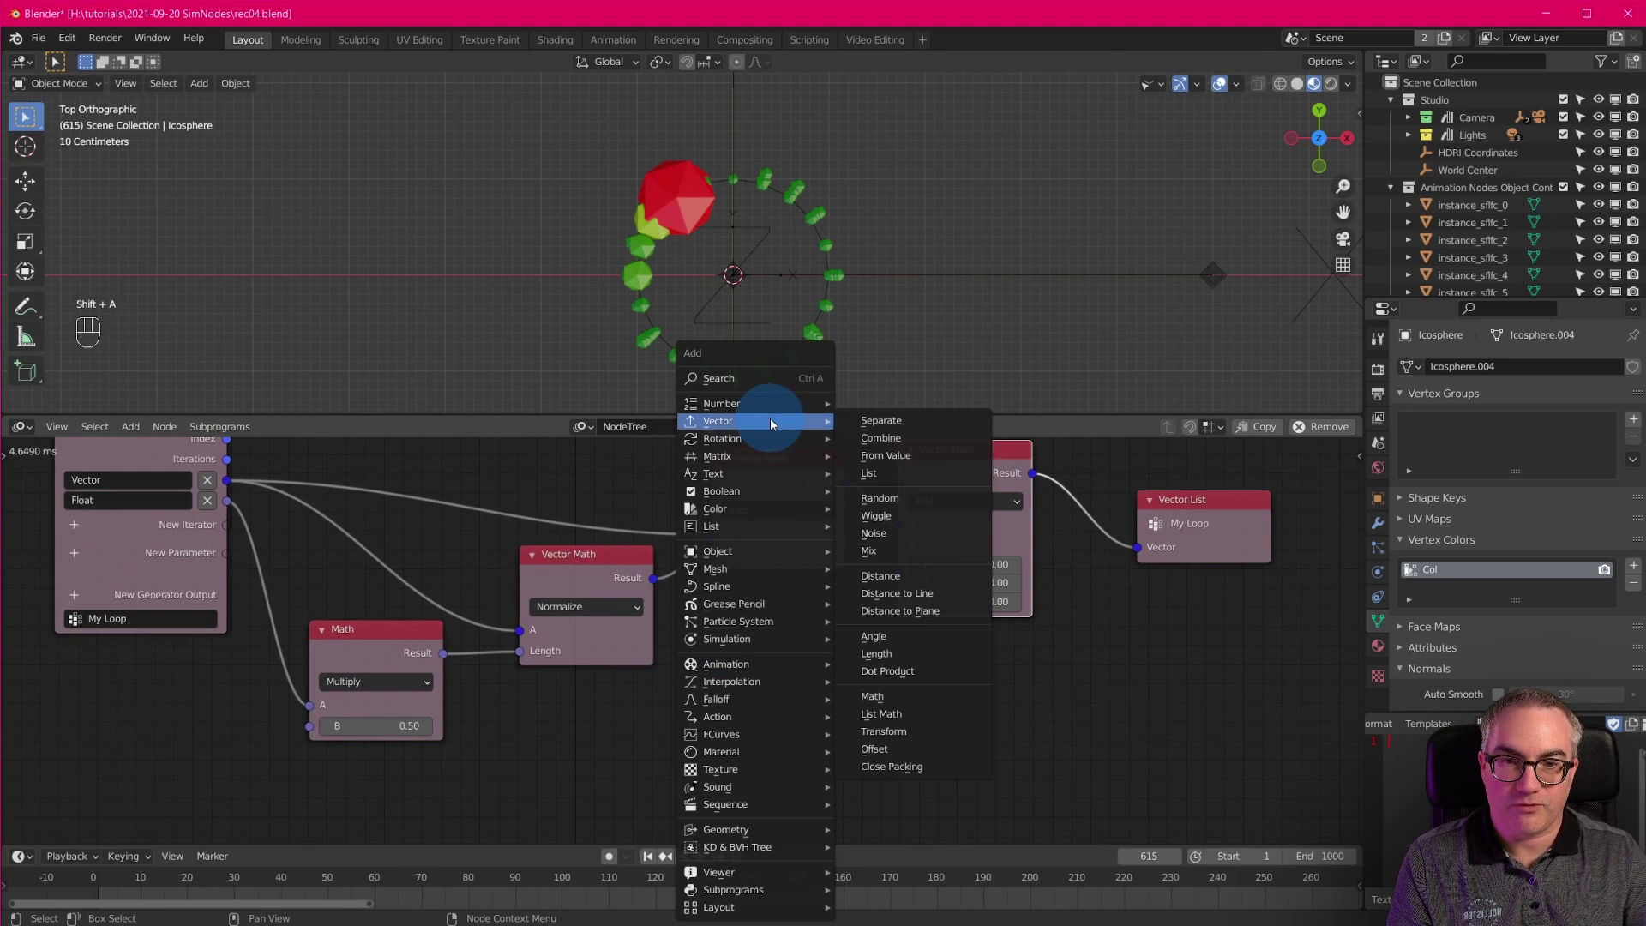
left_click(931, 517)
left_click(722, 618)
middle_click_drag(869, 691, 862, 650)
left_click_drag(846, 618, 893, 532)
Set the Vector Wiggle amplitude to 0.5 on all three axes.
middle_click_drag(919, 677, 968, 668, "ctrl")
left_click_drag(837, 675, 829, 726)
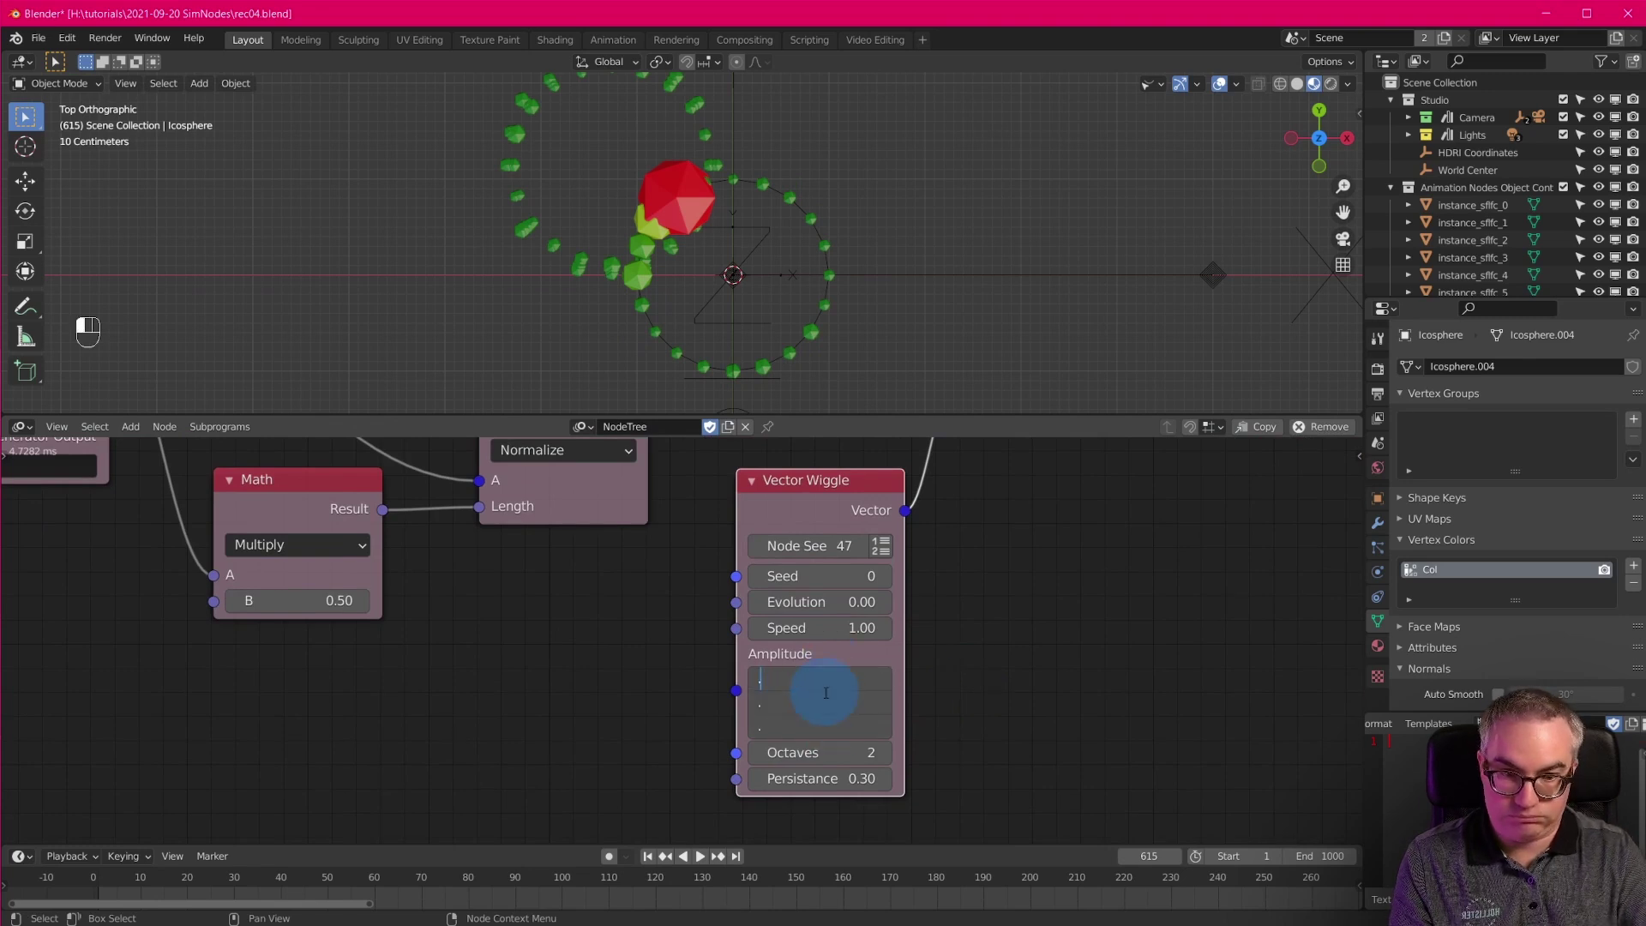
type(".5")
key("Return")
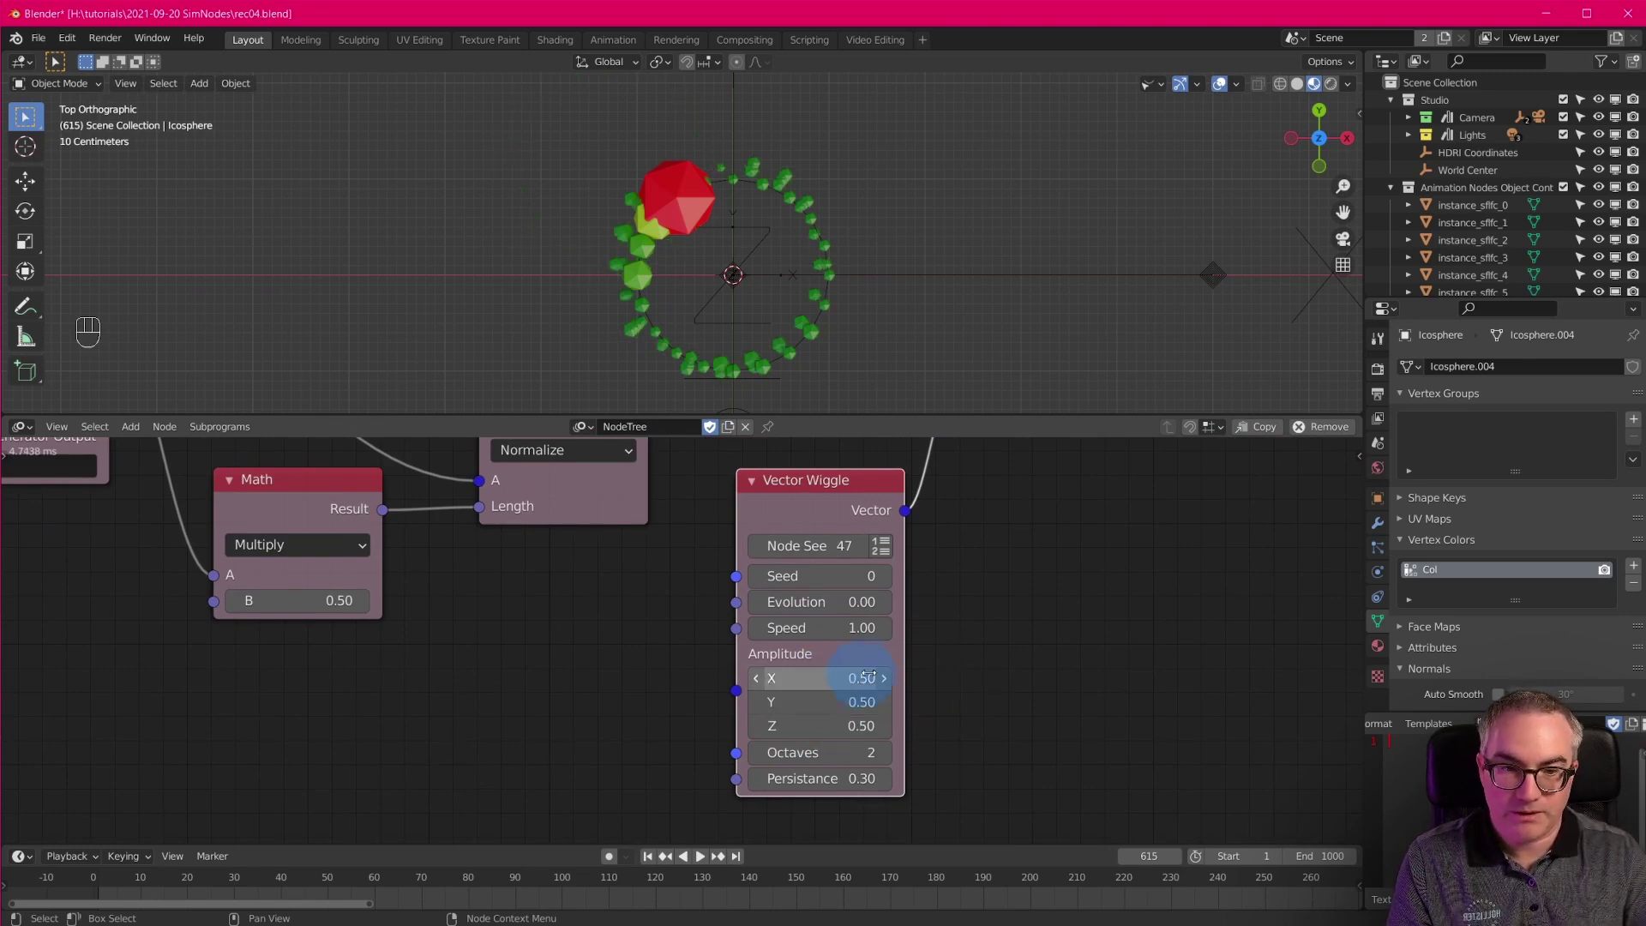
Connect the Loop Input's Index to the Vector Wiggle's Seed and nudge the Vector Wiggle node.
middle_click_drag(877, 601, 959, 708)
scroll(857, 729, "down", 3)
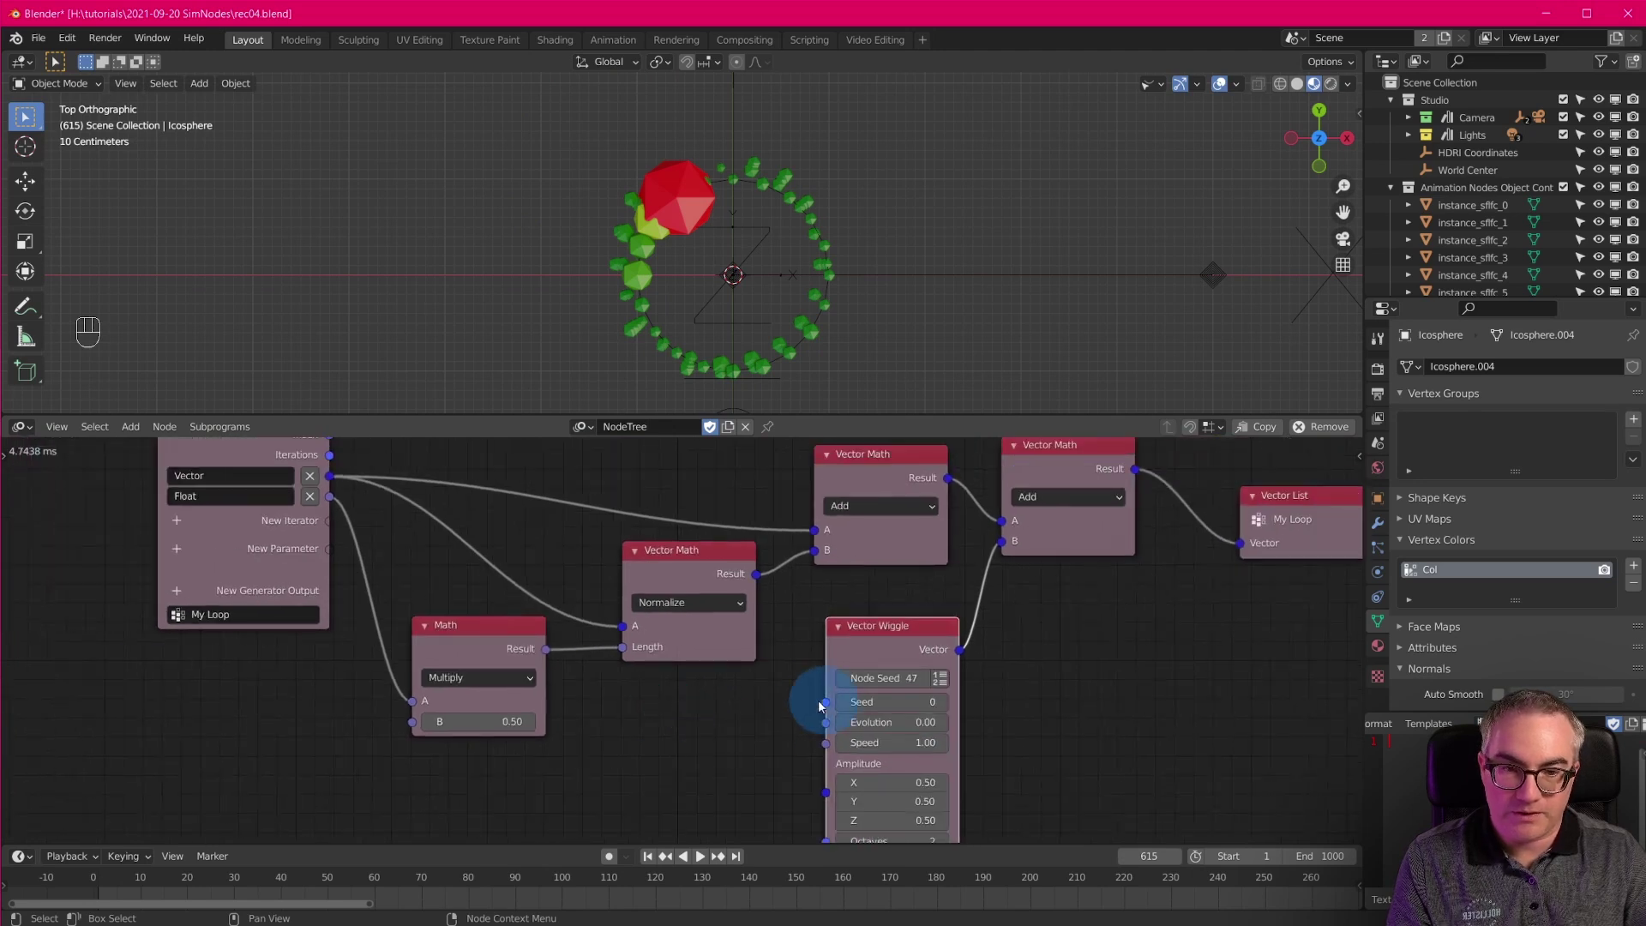
middle_click_drag(713, 705, 703, 779)
left_click_drag(320, 504, 818, 771)
left_click_drag(893, 703, 878, 684)
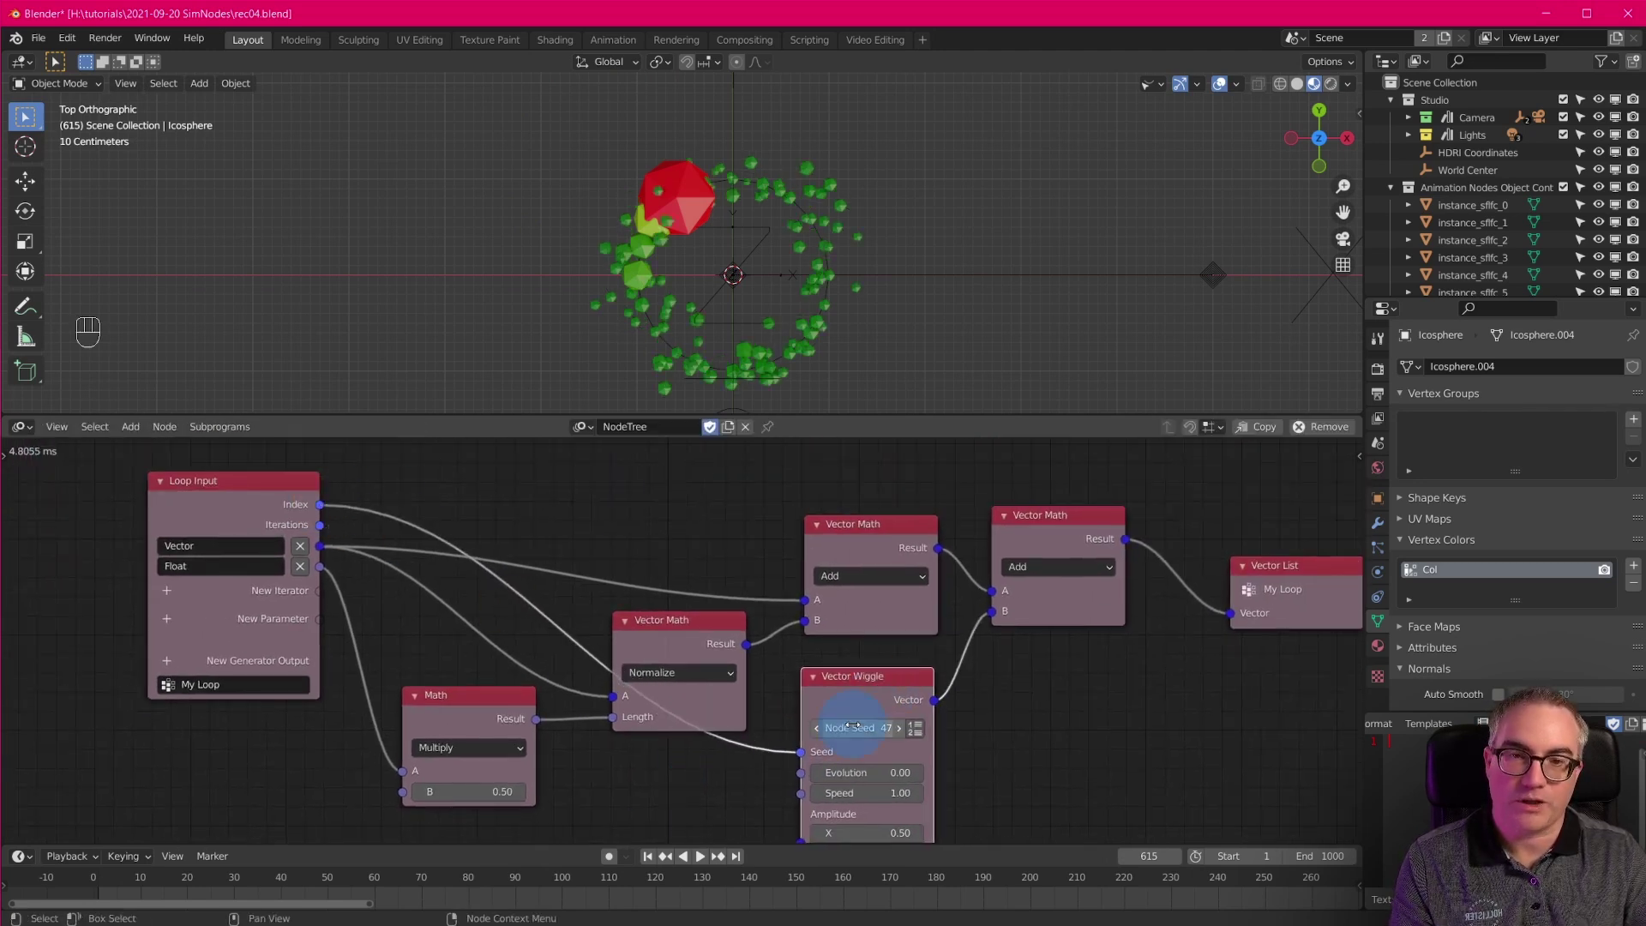
Add a Time Info node beside the Vector Wiggle node and connect its Frame output to Evolution.
scroll(857, 731, "up", 4)
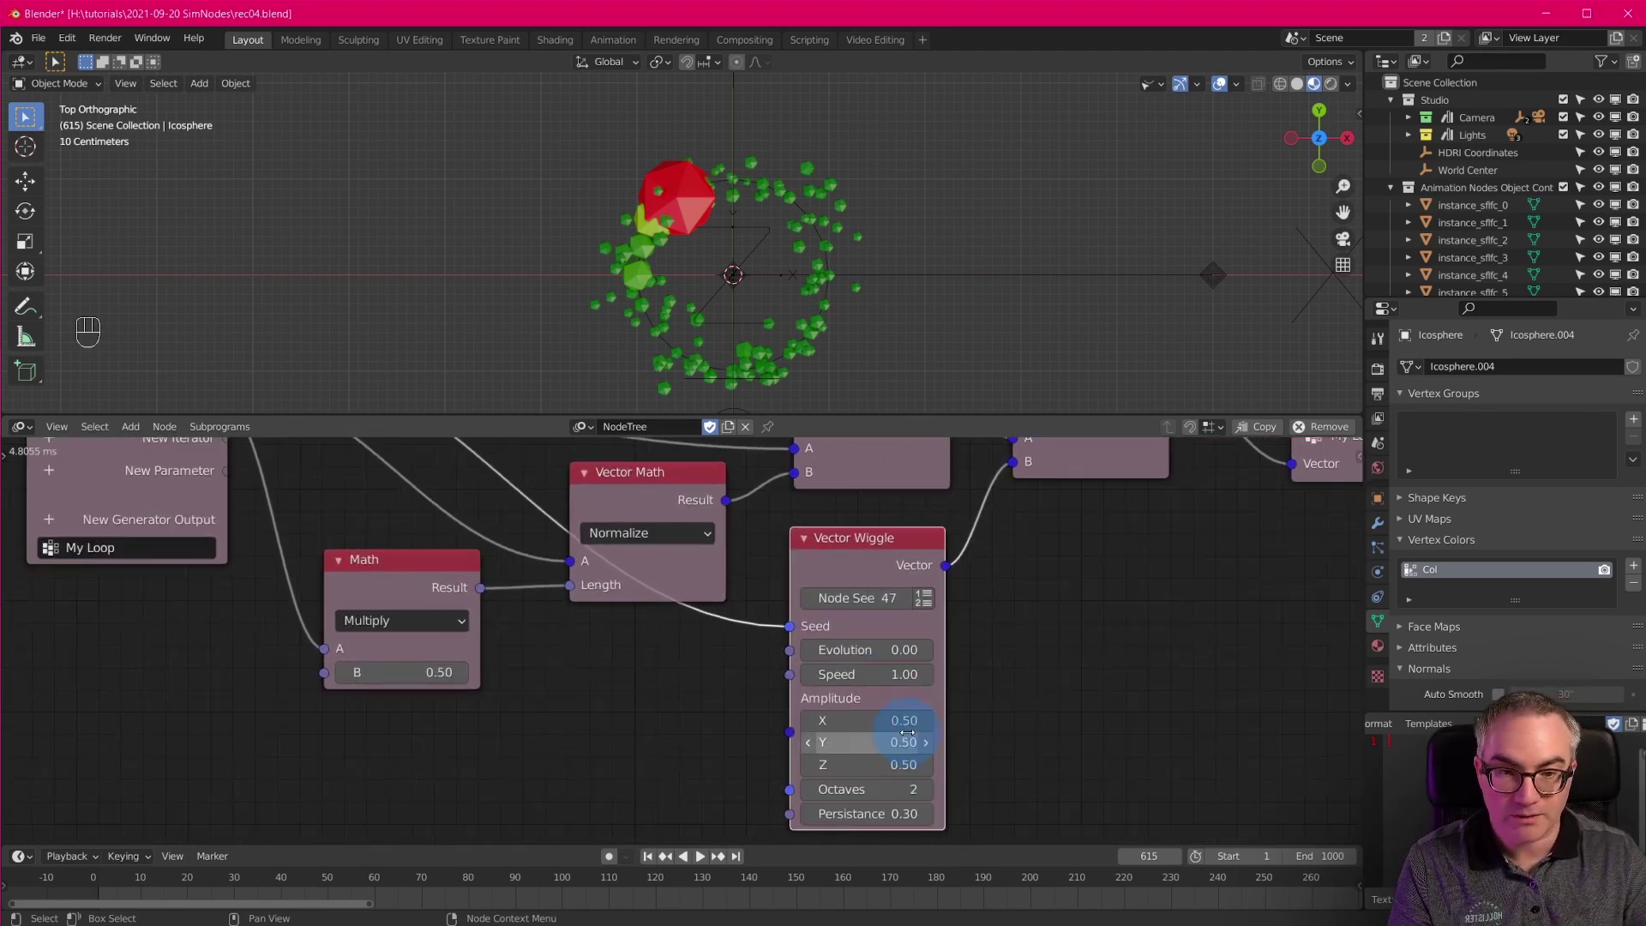
key("shift+a")
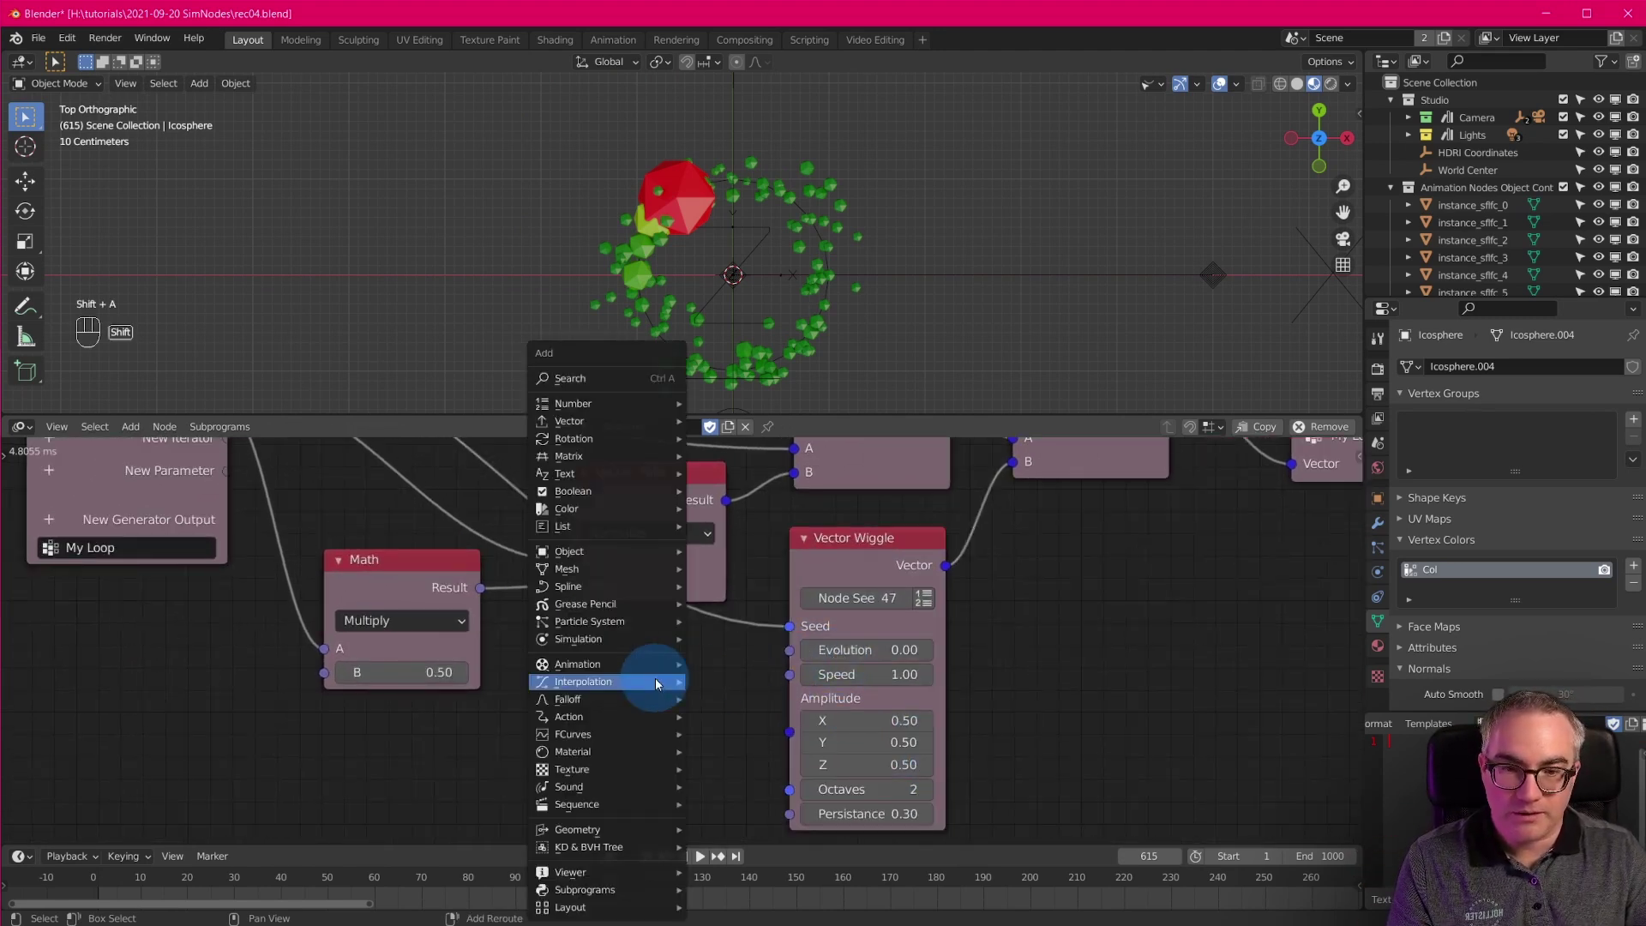
mouse_move(619, 660)
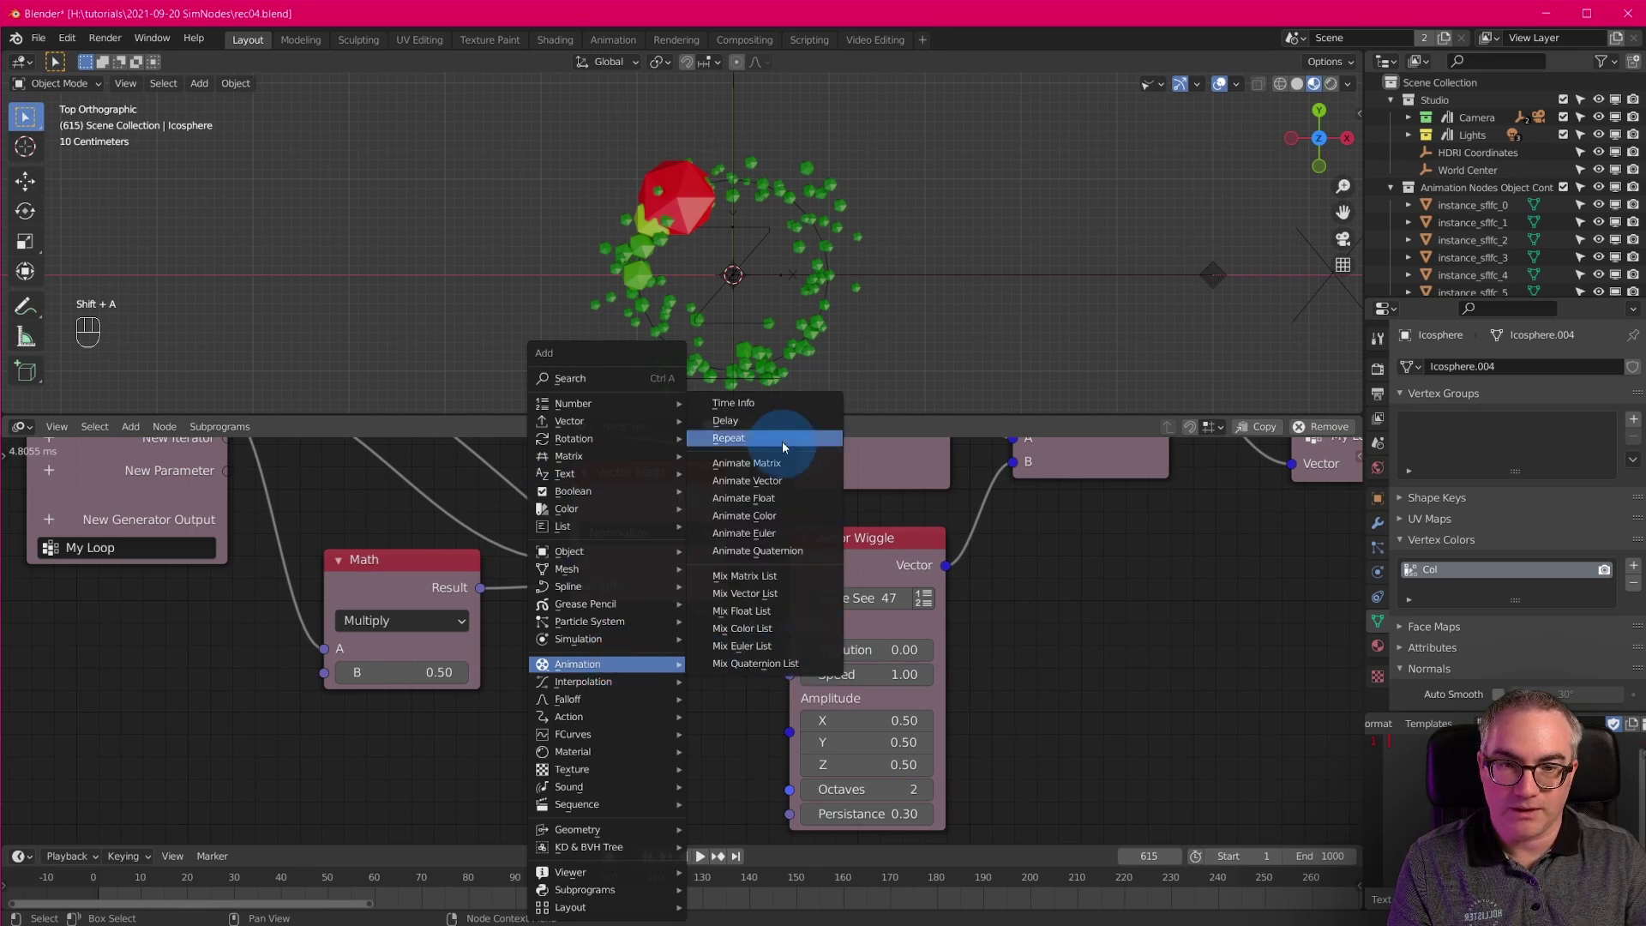
left_click(771, 404)
left_click(566, 656)
left_click_drag(721, 693, 791, 650)
scroll(1000, 698, "down", 2)
left_click_drag(802, 590, 817, 616)
left_click_drag(666, 674, 663, 698)
scroll(849, 724, "up", 3)
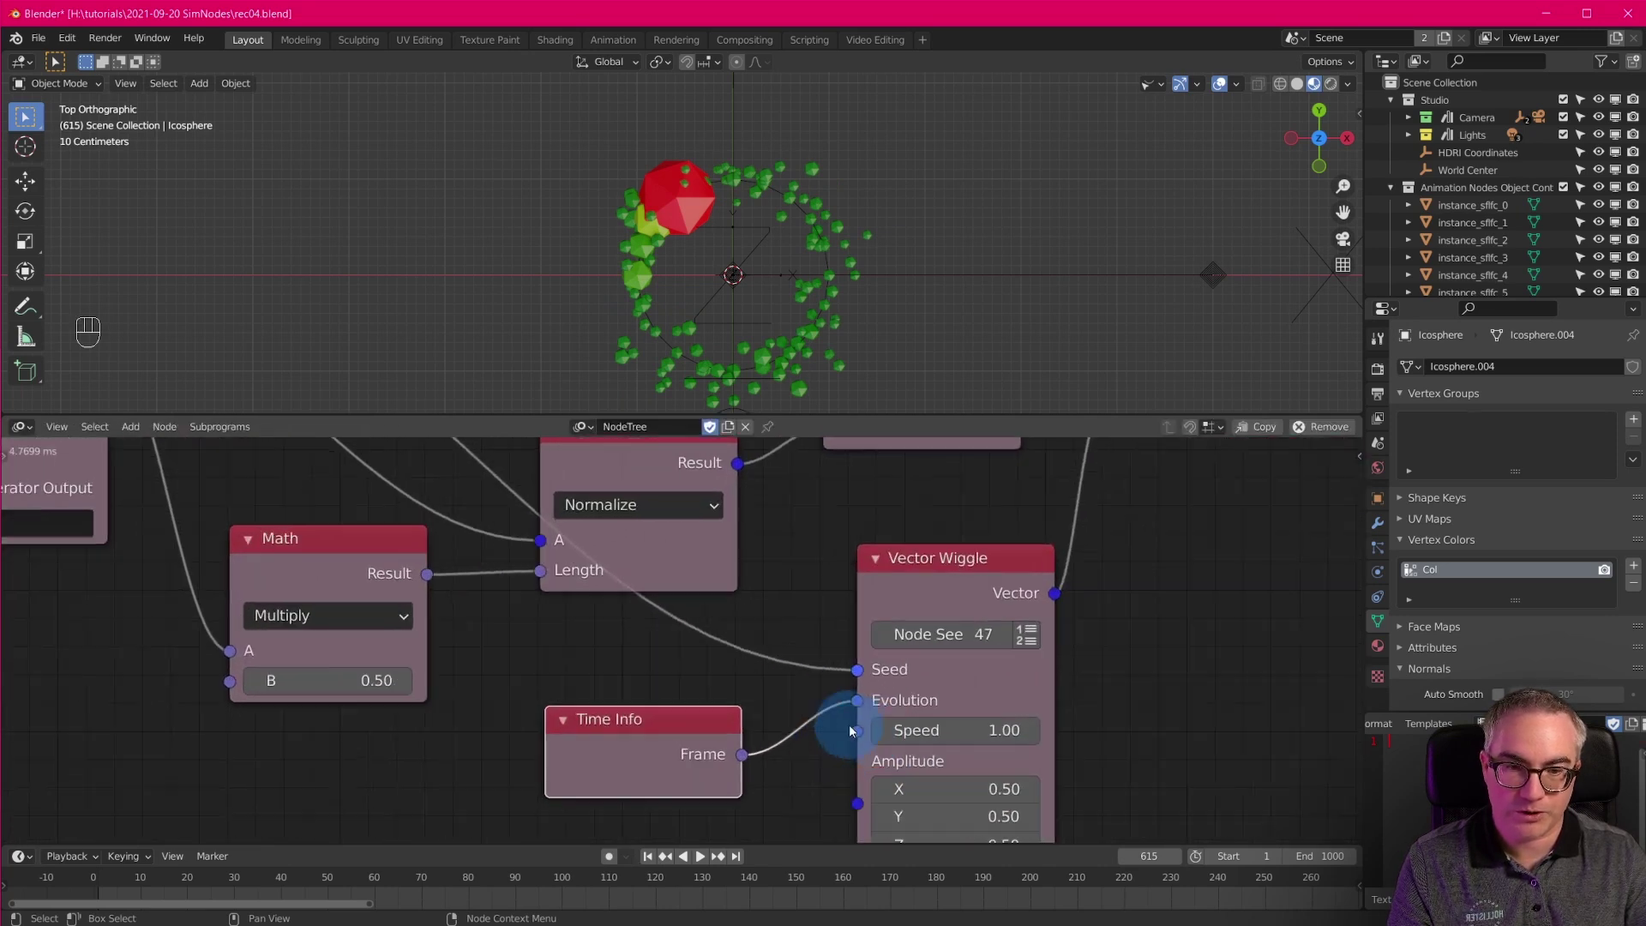
Play the simulation from the first frame to check the wiggling icosphere paths.
middle_click_drag(1029, 730, 900, 622)
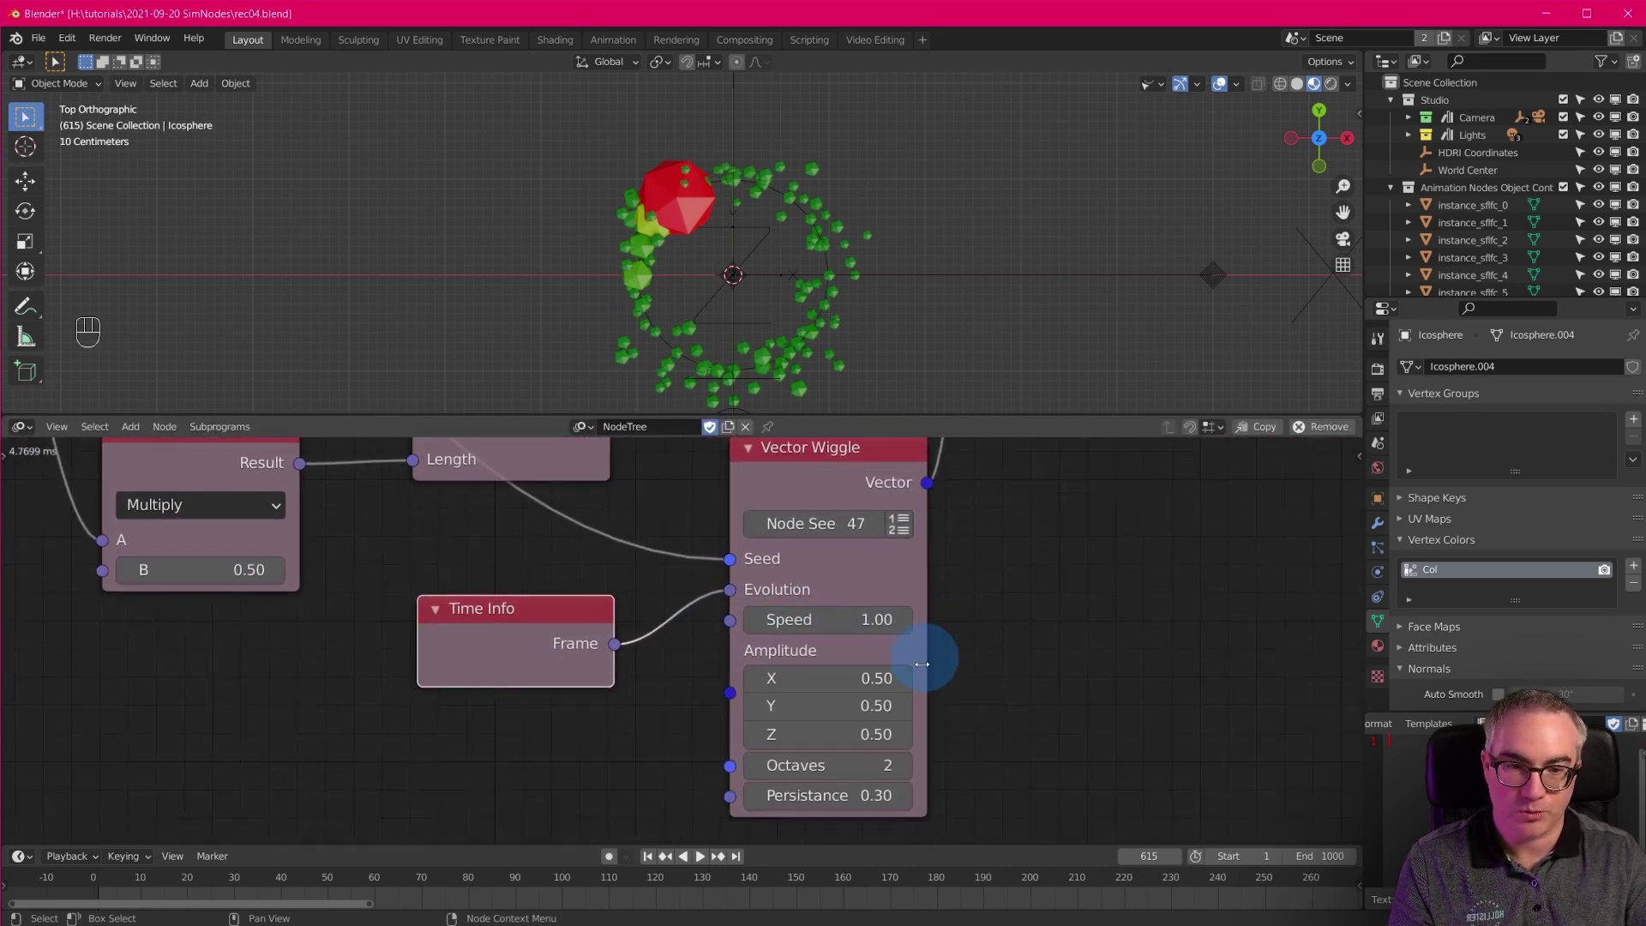
middle_click_drag(1066, 548, 1011, 505)
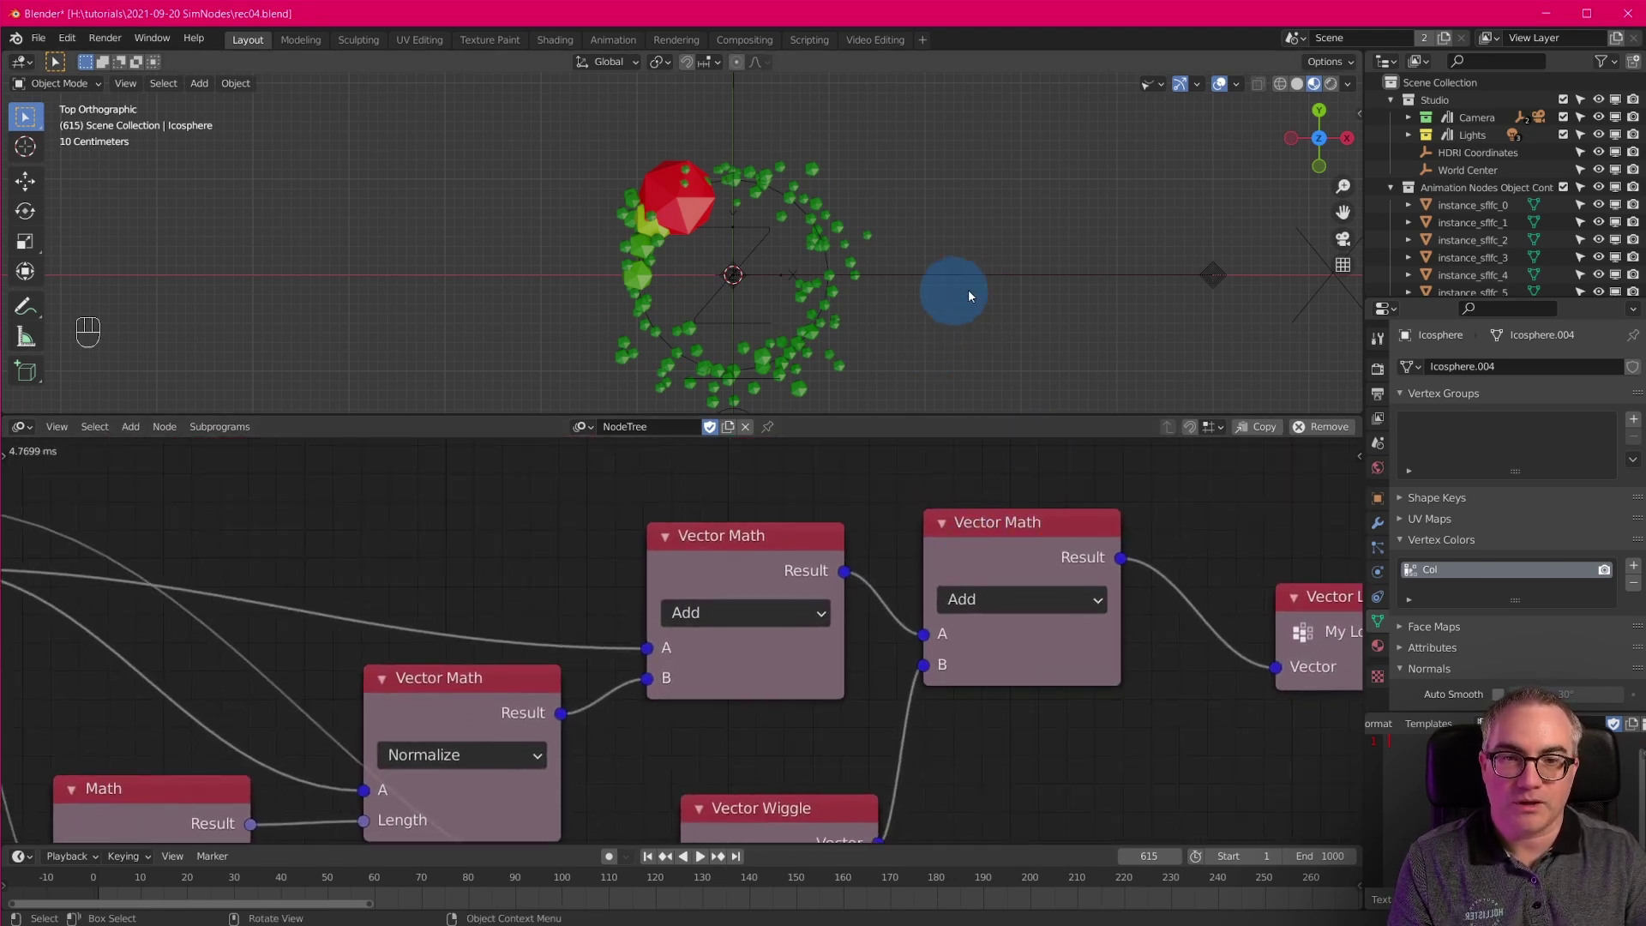
key("shift+Left")
key("shift+Down")
key("space")
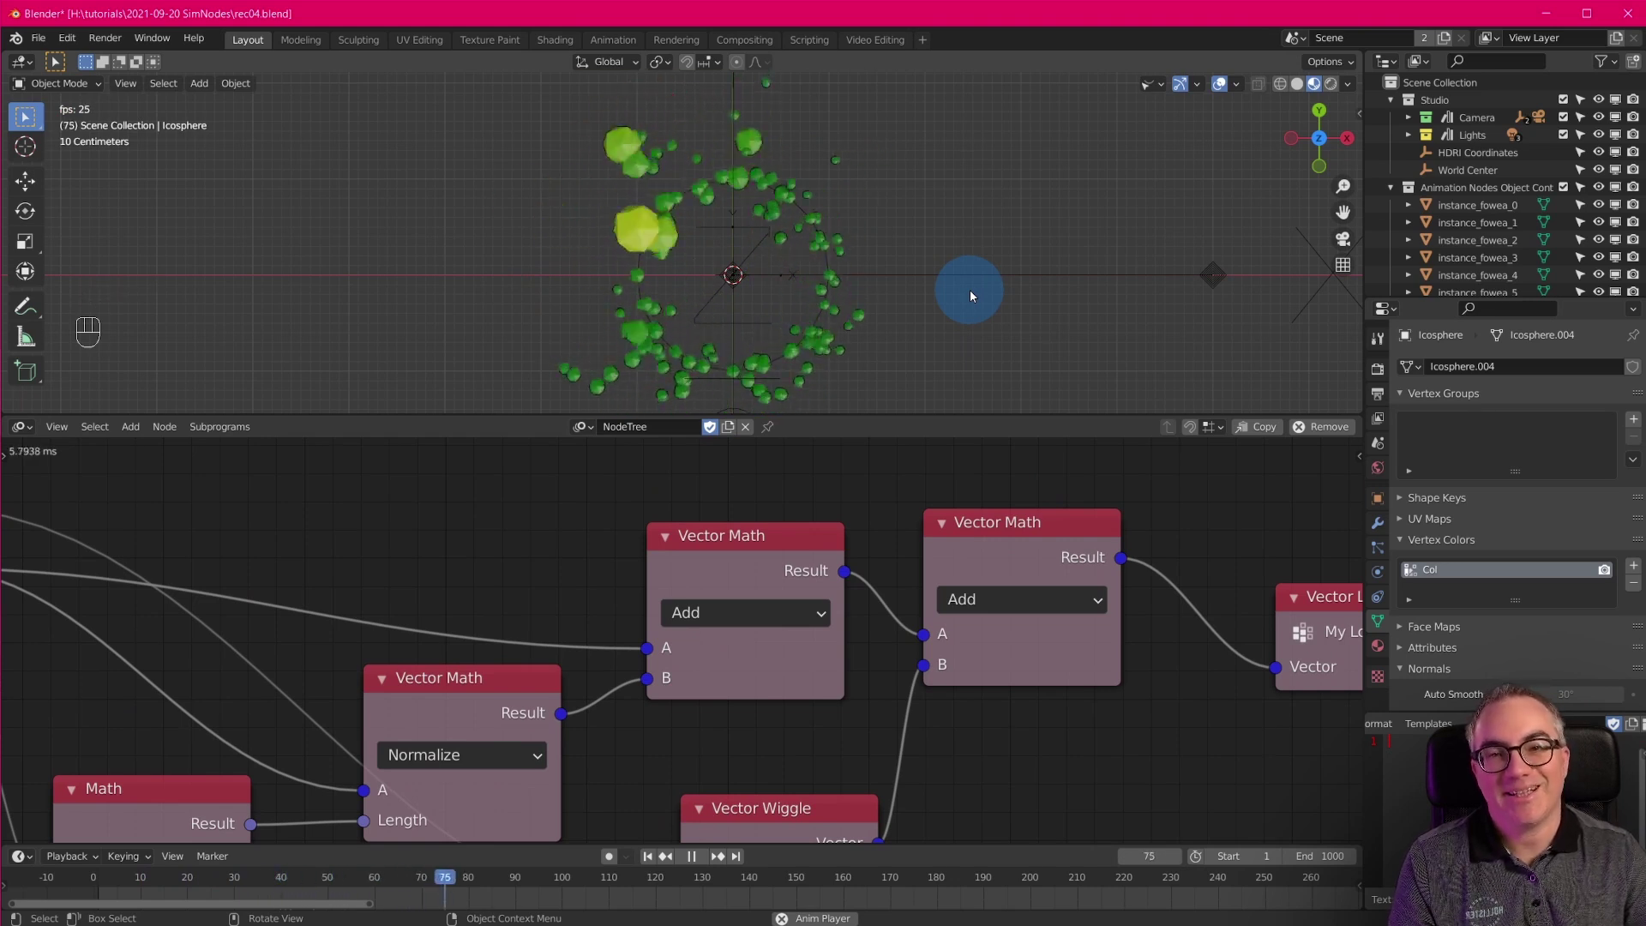
key("space")
Set the Vector Wiggle amplitude to 0.2 on all three axes.
middle_click_drag(1052, 705, 1051, 445)
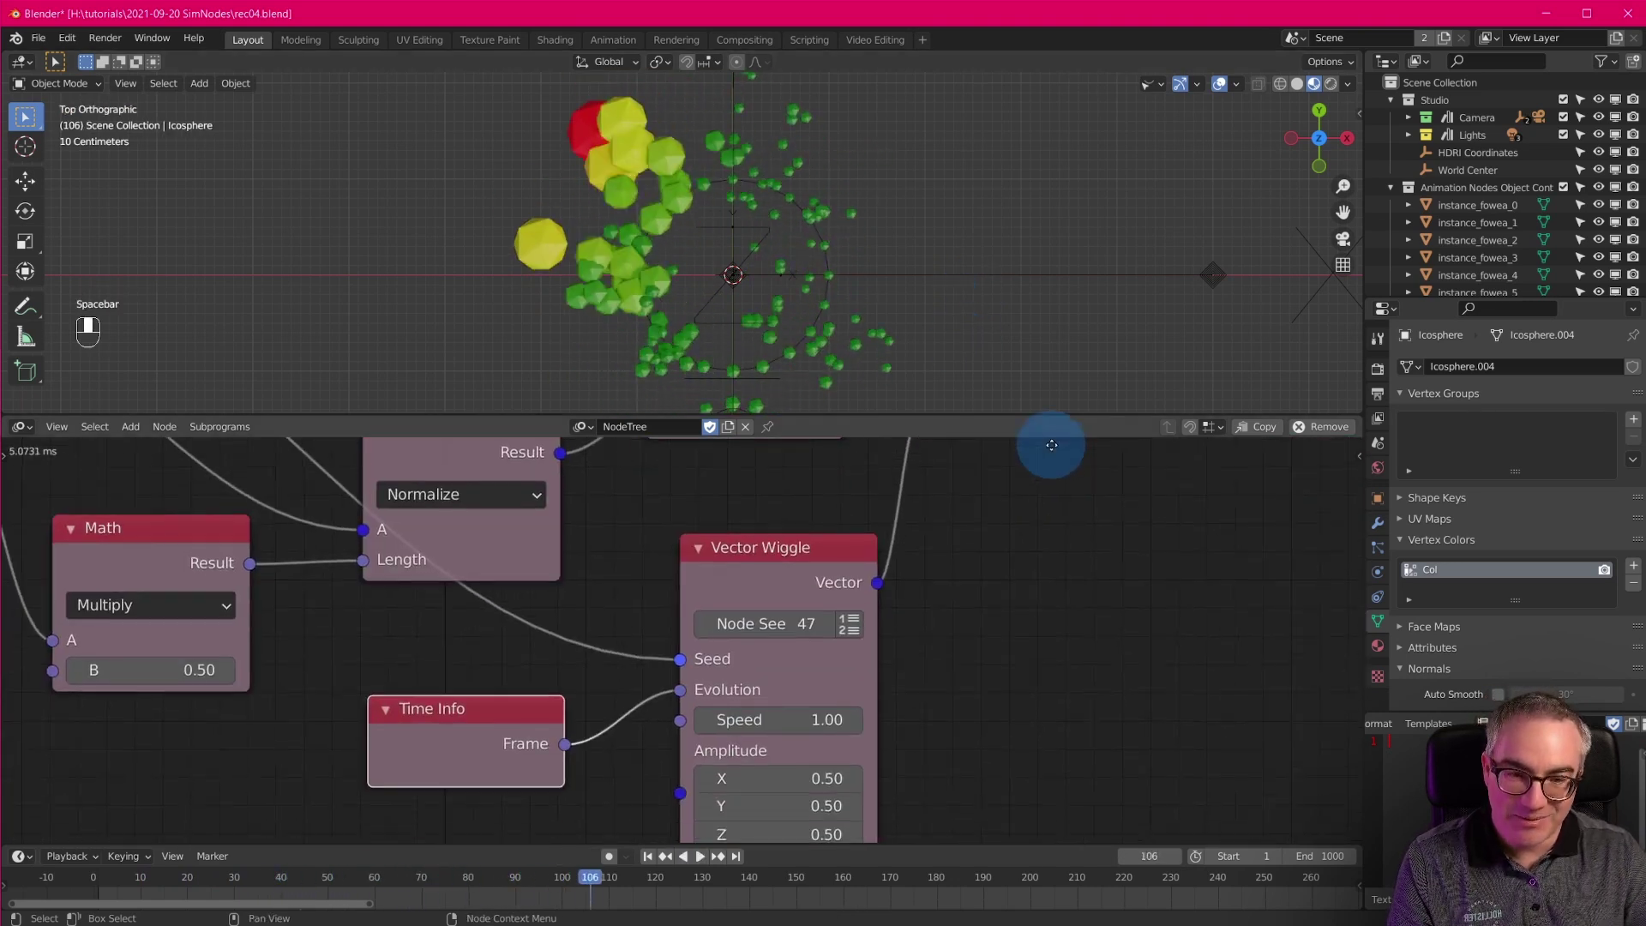
middle_click_drag(1044, 780, 1042, 689)
left_click(800, 683)
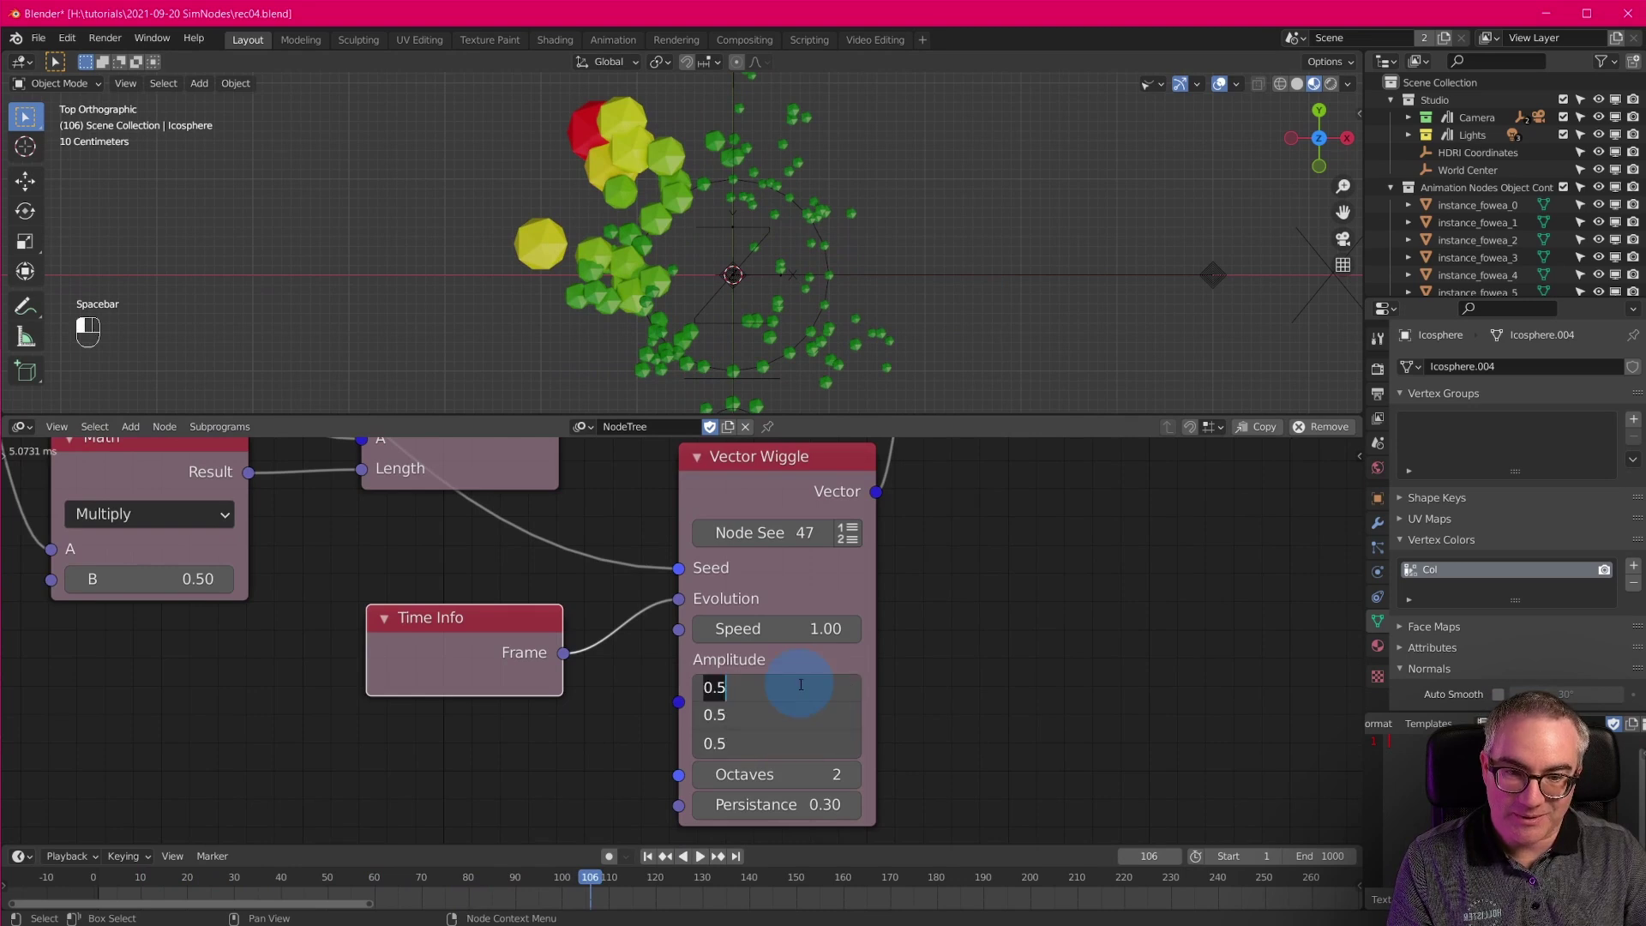
type(".2")
key("Return")
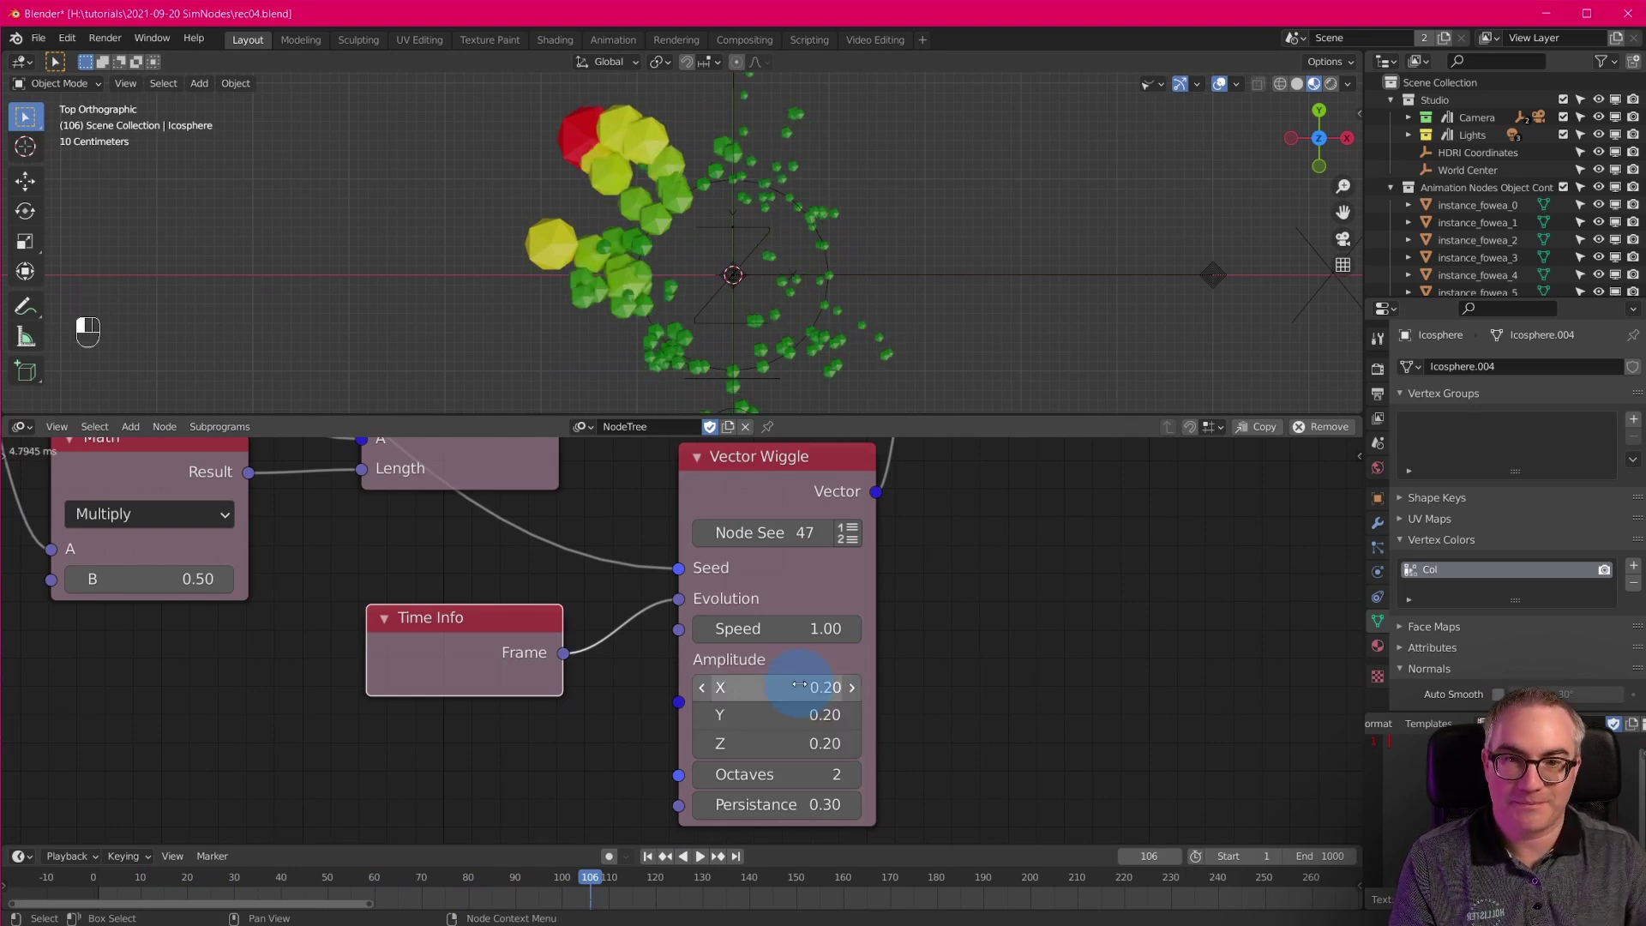
Resume playback and view the circle of icospheres with the reduced wiggle.
key("space")
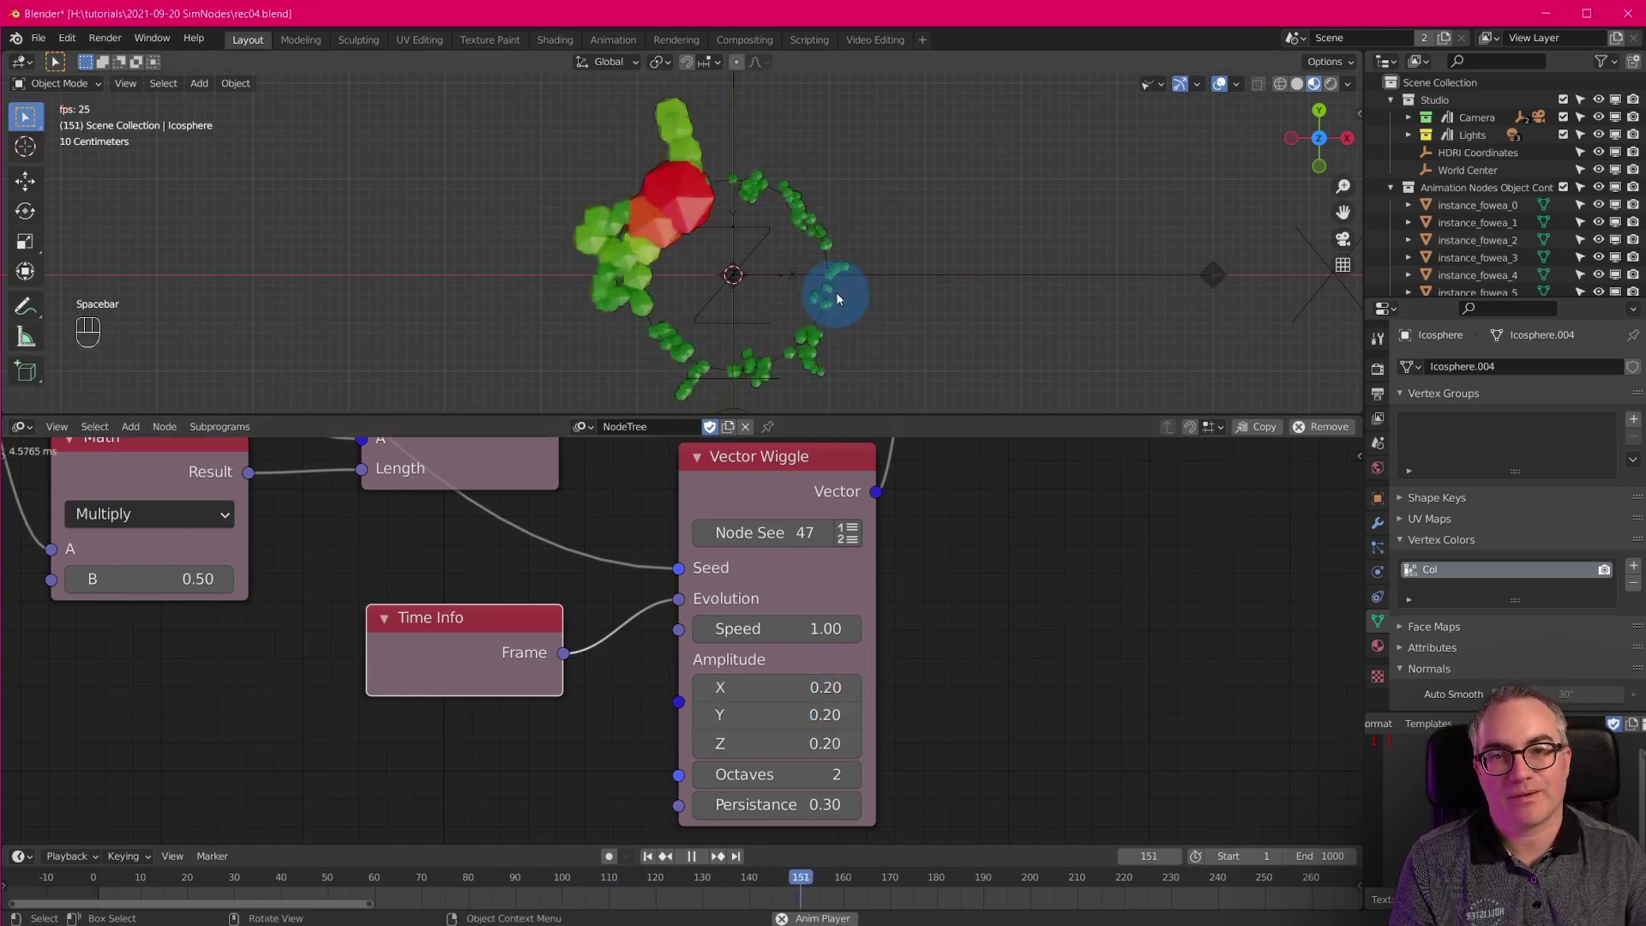
middle_click_drag(838, 290, 849, 355, "shift")
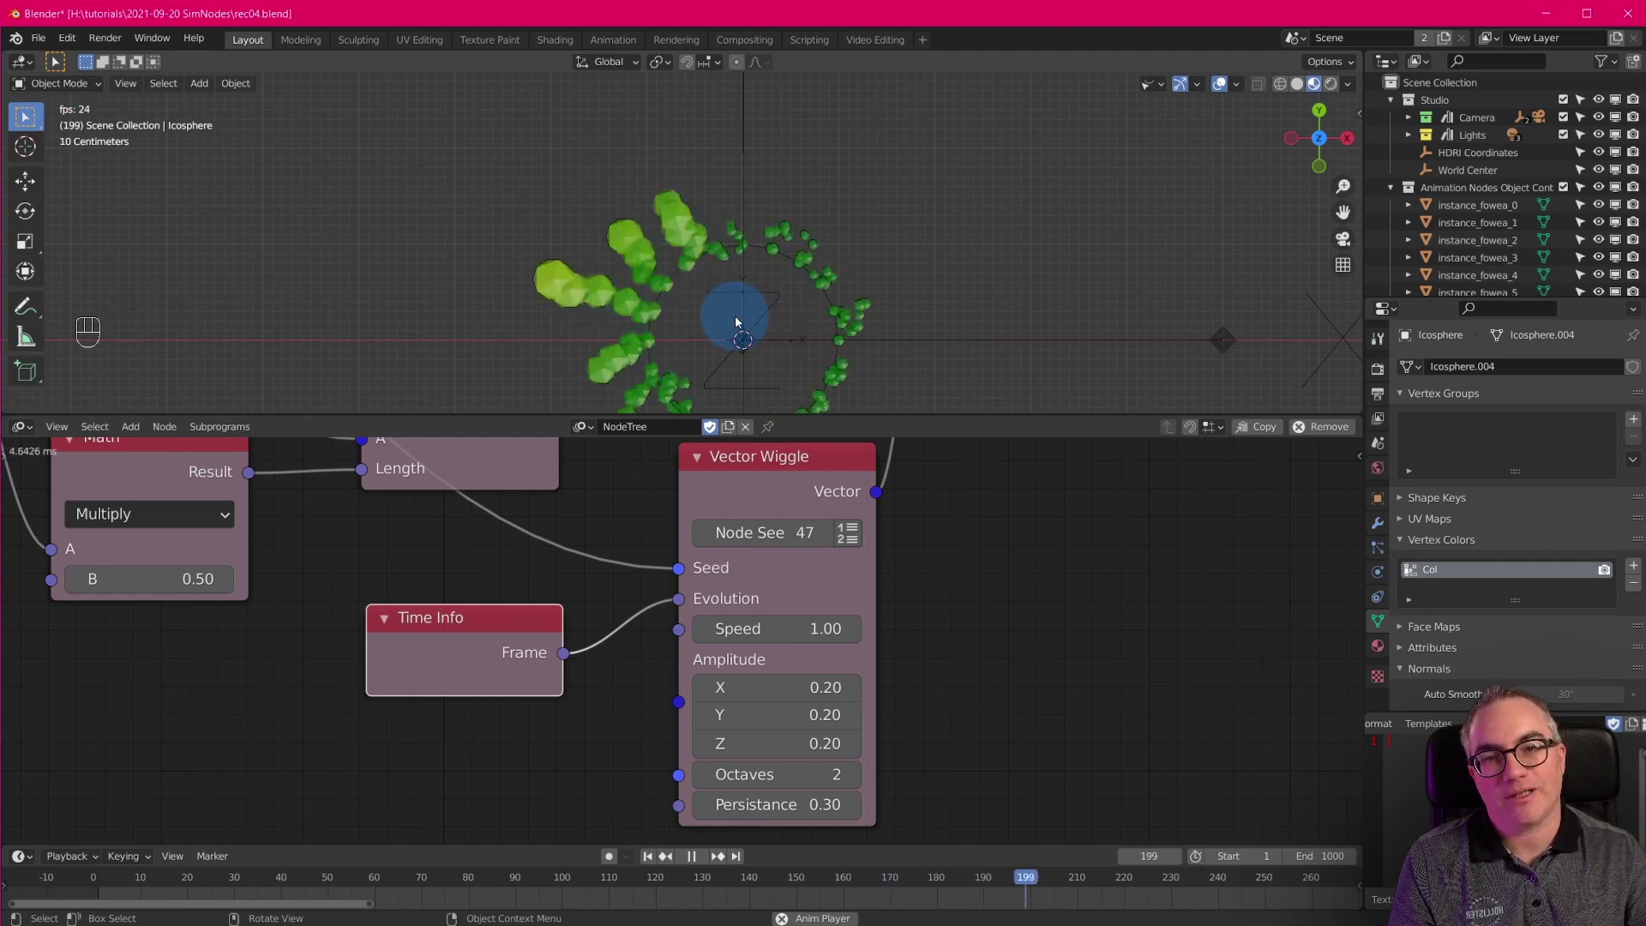
key("space")
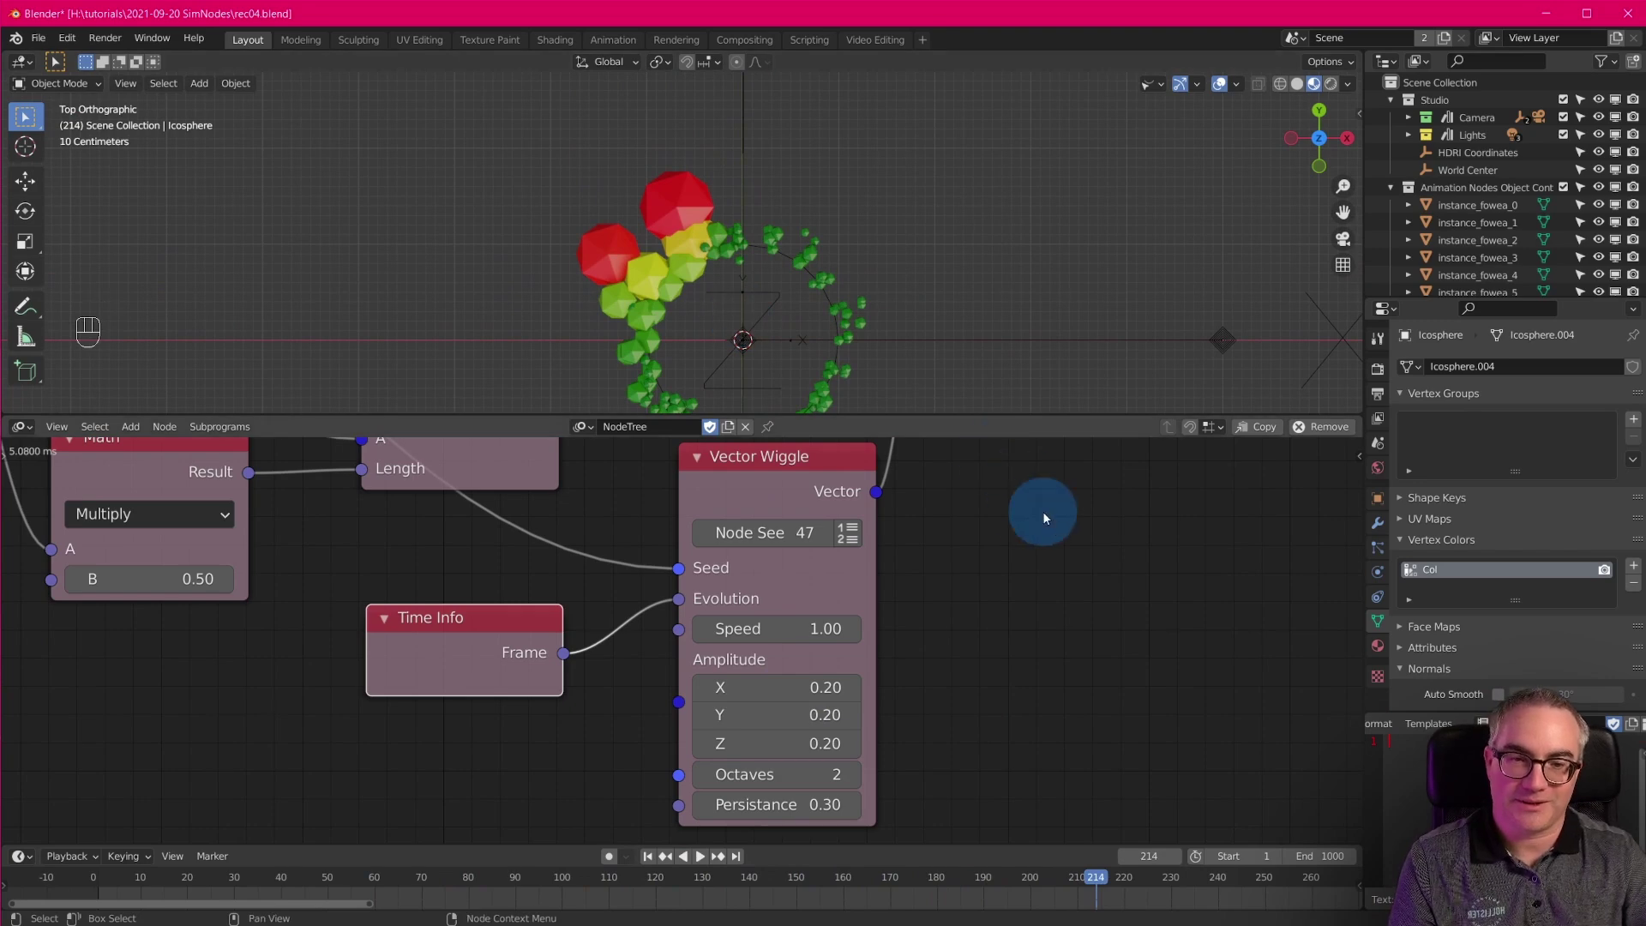
Set the Integer Input feeding the Slice List nodes to 400 and save the file.
middle_click_drag(935, 557, 754, 816)
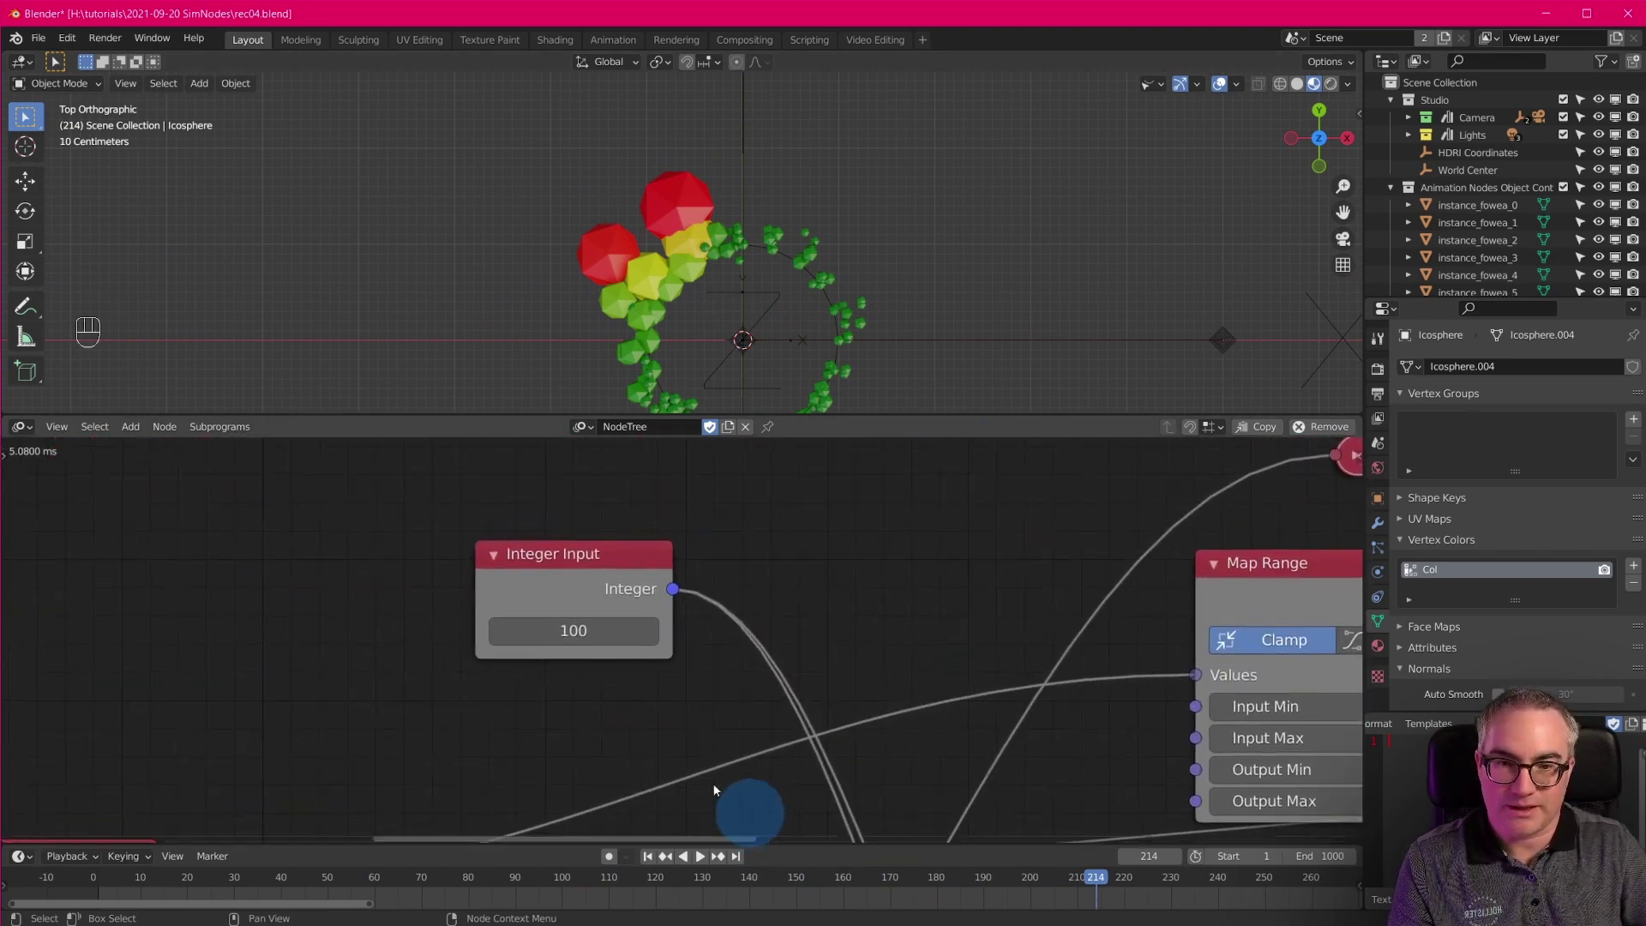
left_click(574, 630)
type("400")
key("Return")
key("ctrl+s")
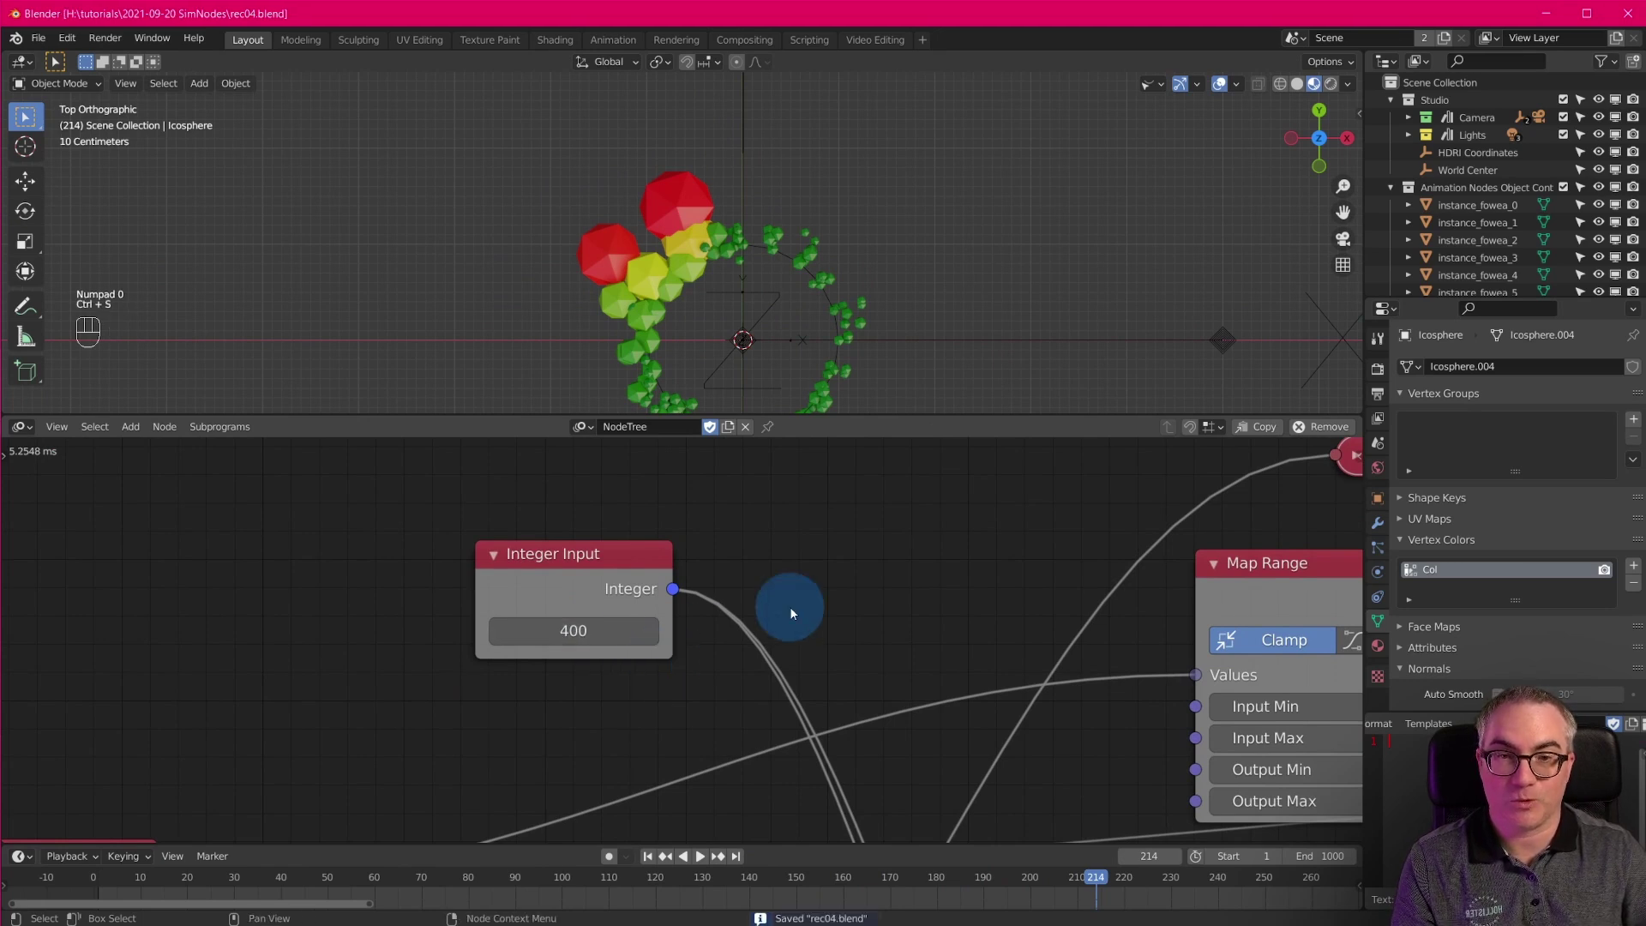
Play the simulation in two stretches to check the longer icosphere trails.
key("space")
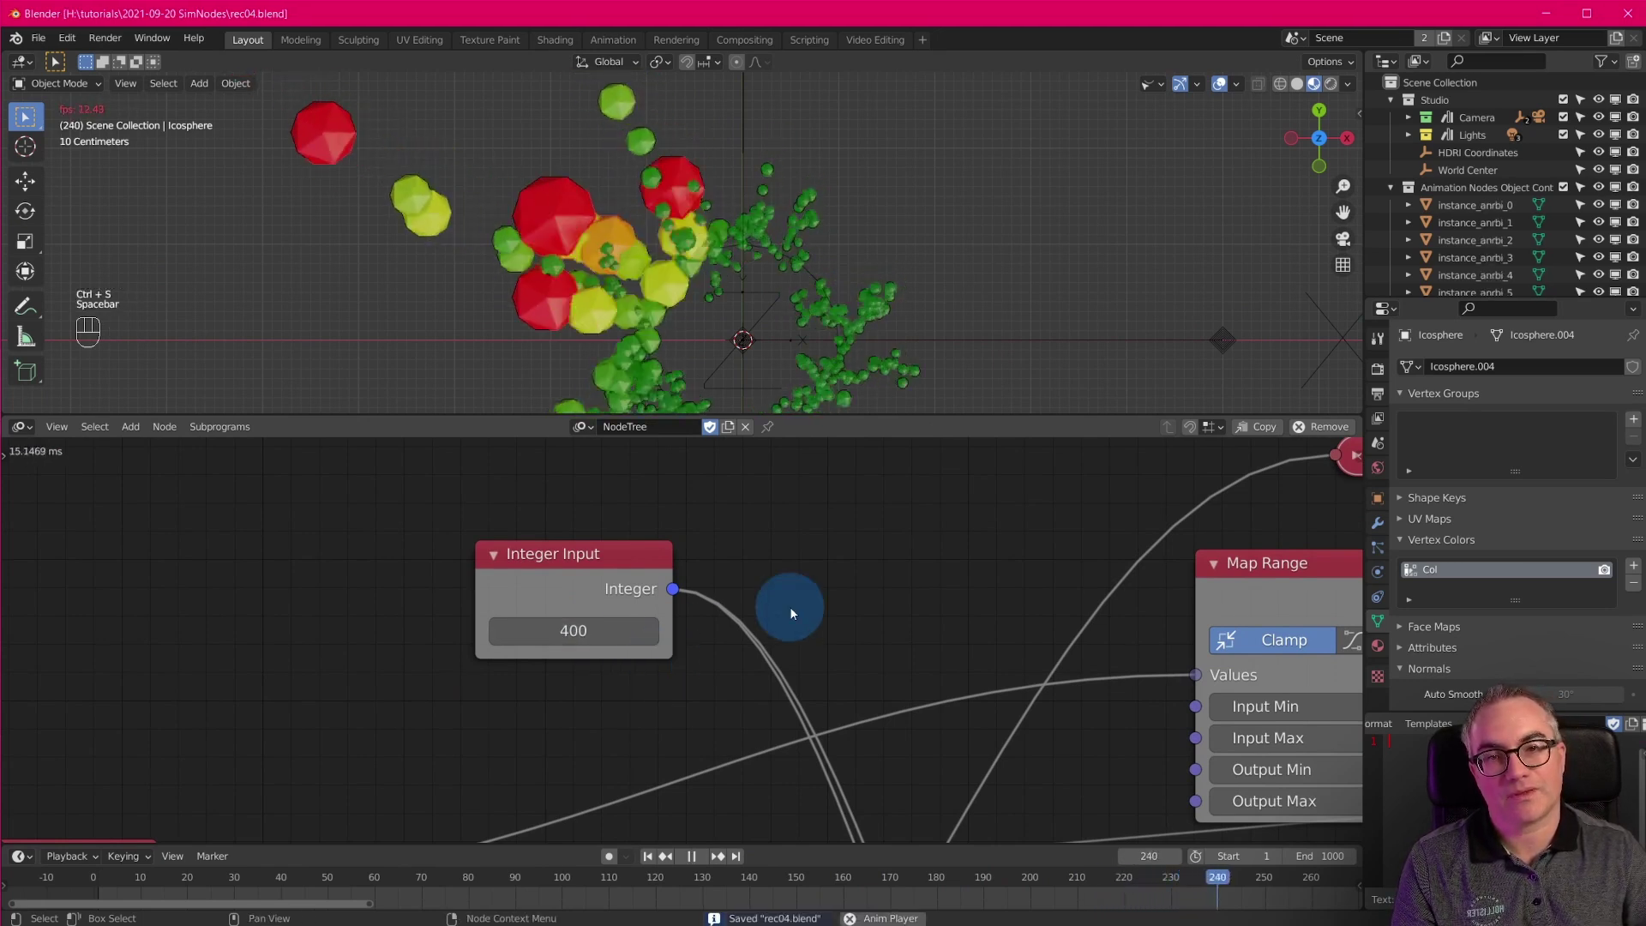
key("space")
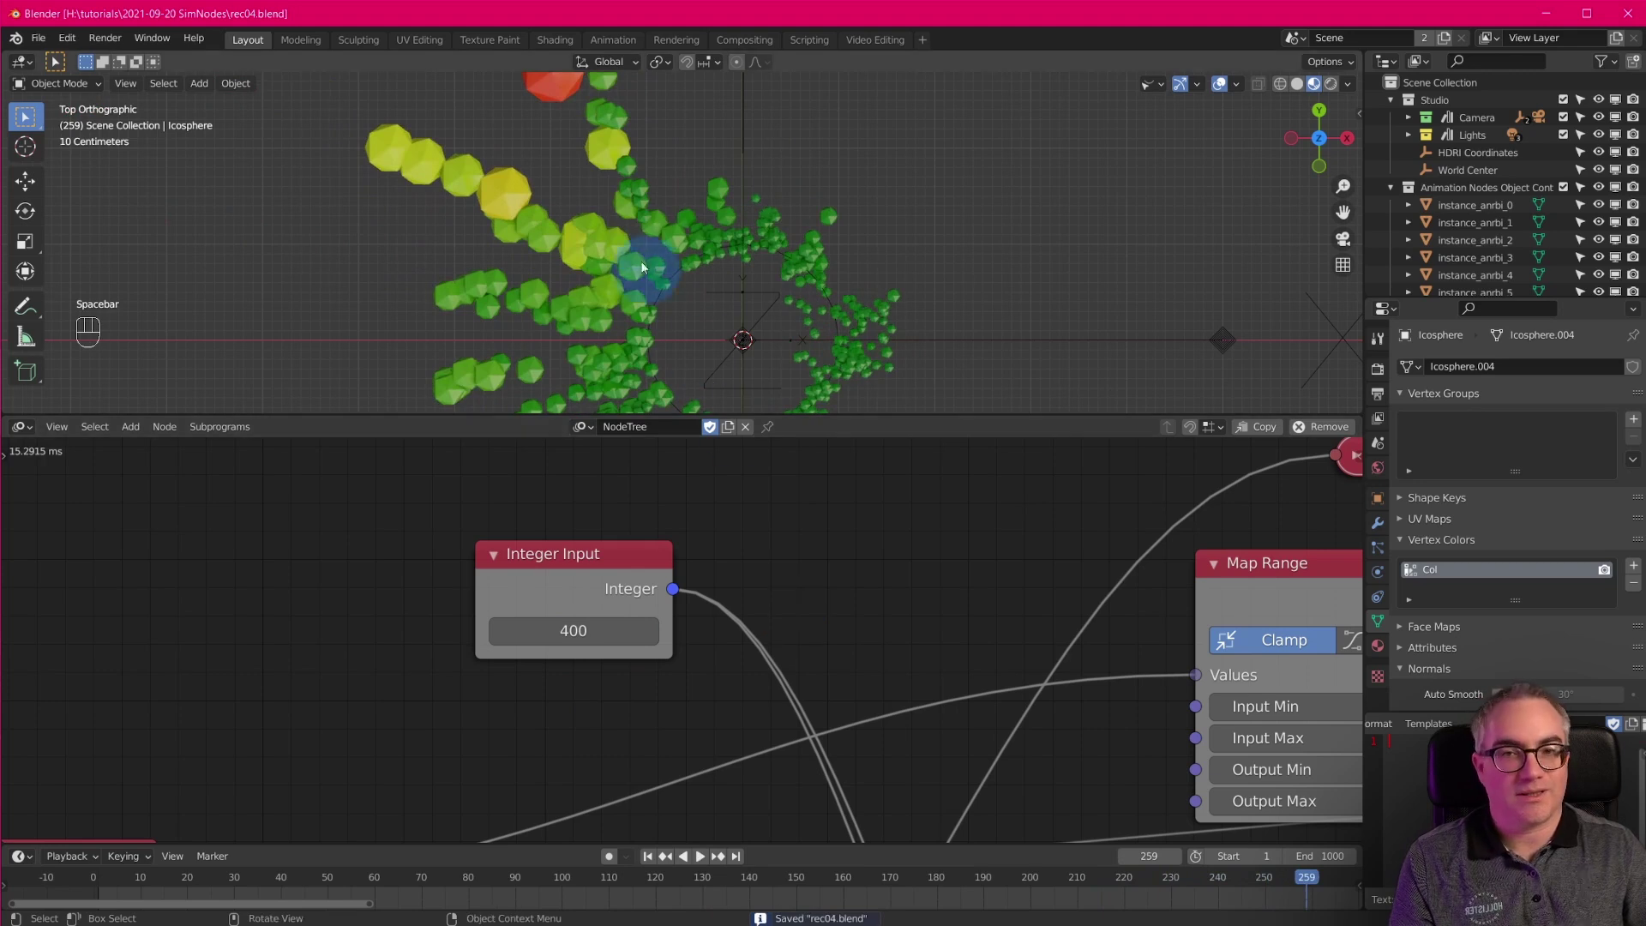
scroll(665, 244, "down", 1)
scroll(693, 292, "up", 2)
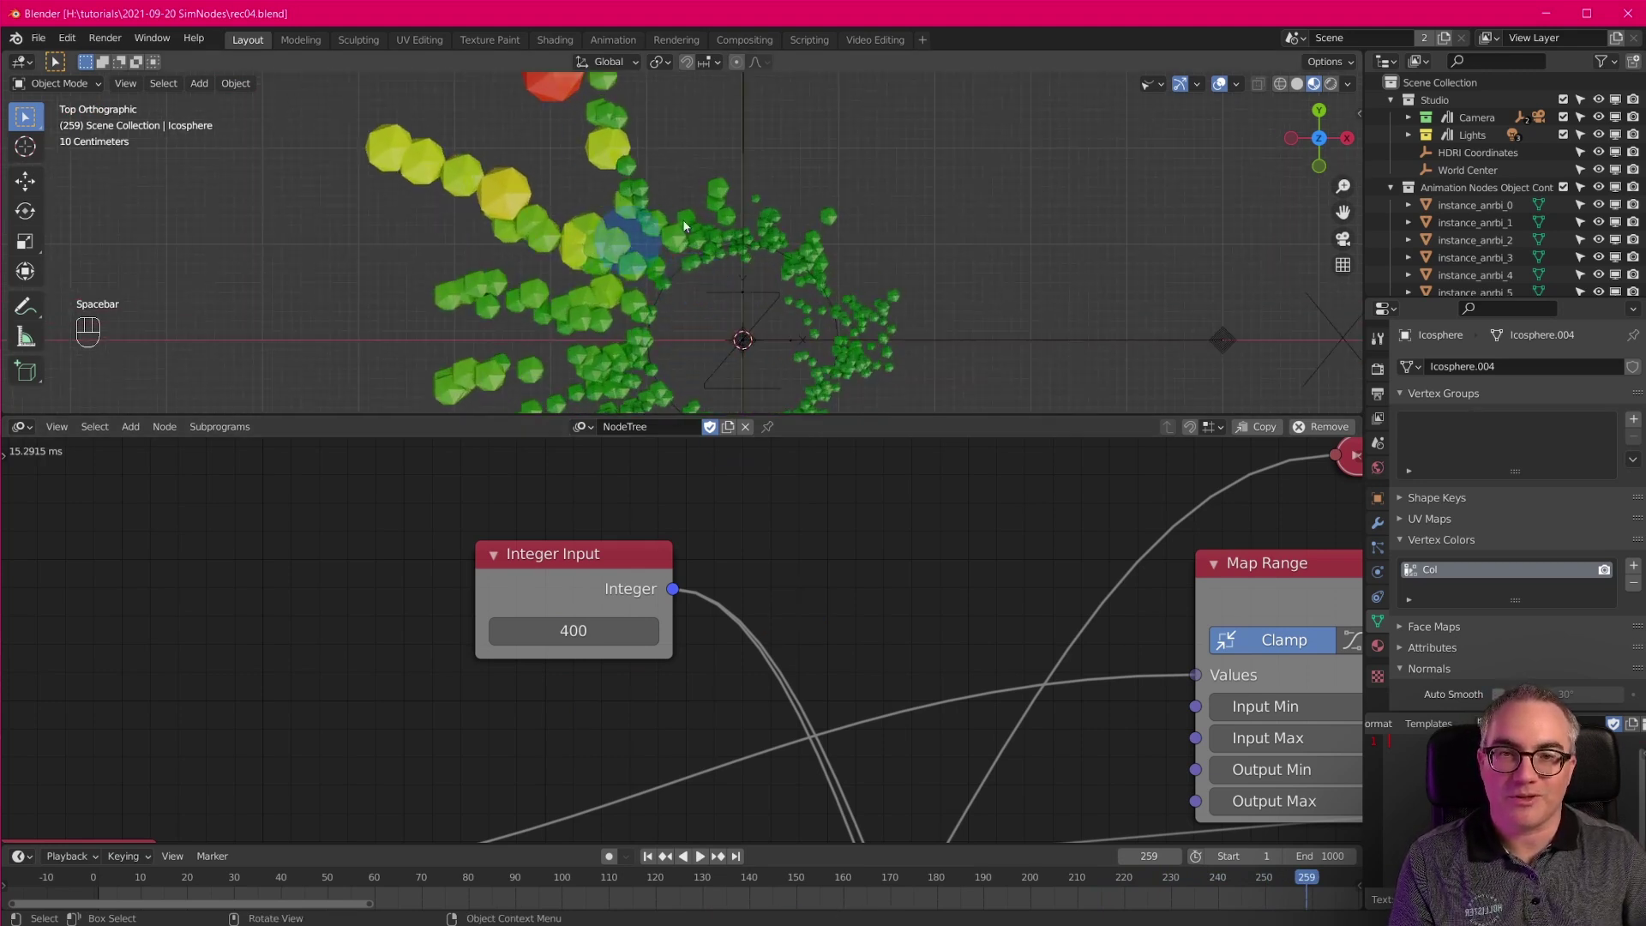
key("space")
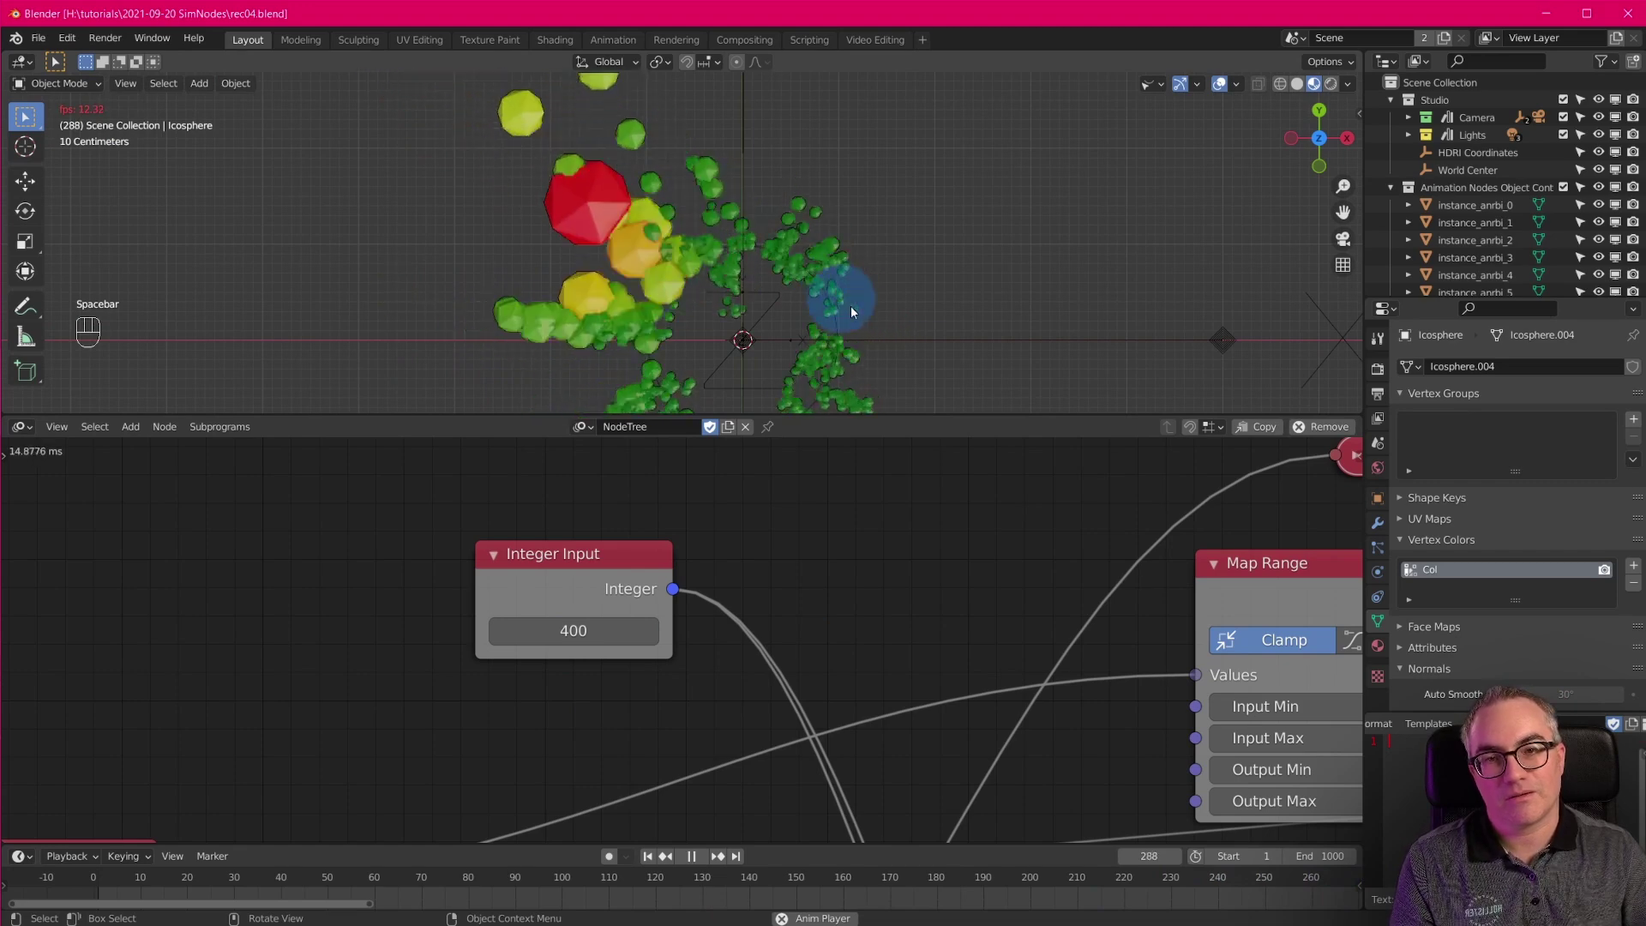
key("space")
Set the Vector Wiggle amplitude to 0.1 on all three axes and its speed to 0.5.
middle_click_drag(844, 823, 995, 680)
mouse_move(736, 583)
left_mouse_down()
mouse_move(733, 637)
mouse_move(729, 594)
left_mouse_up()
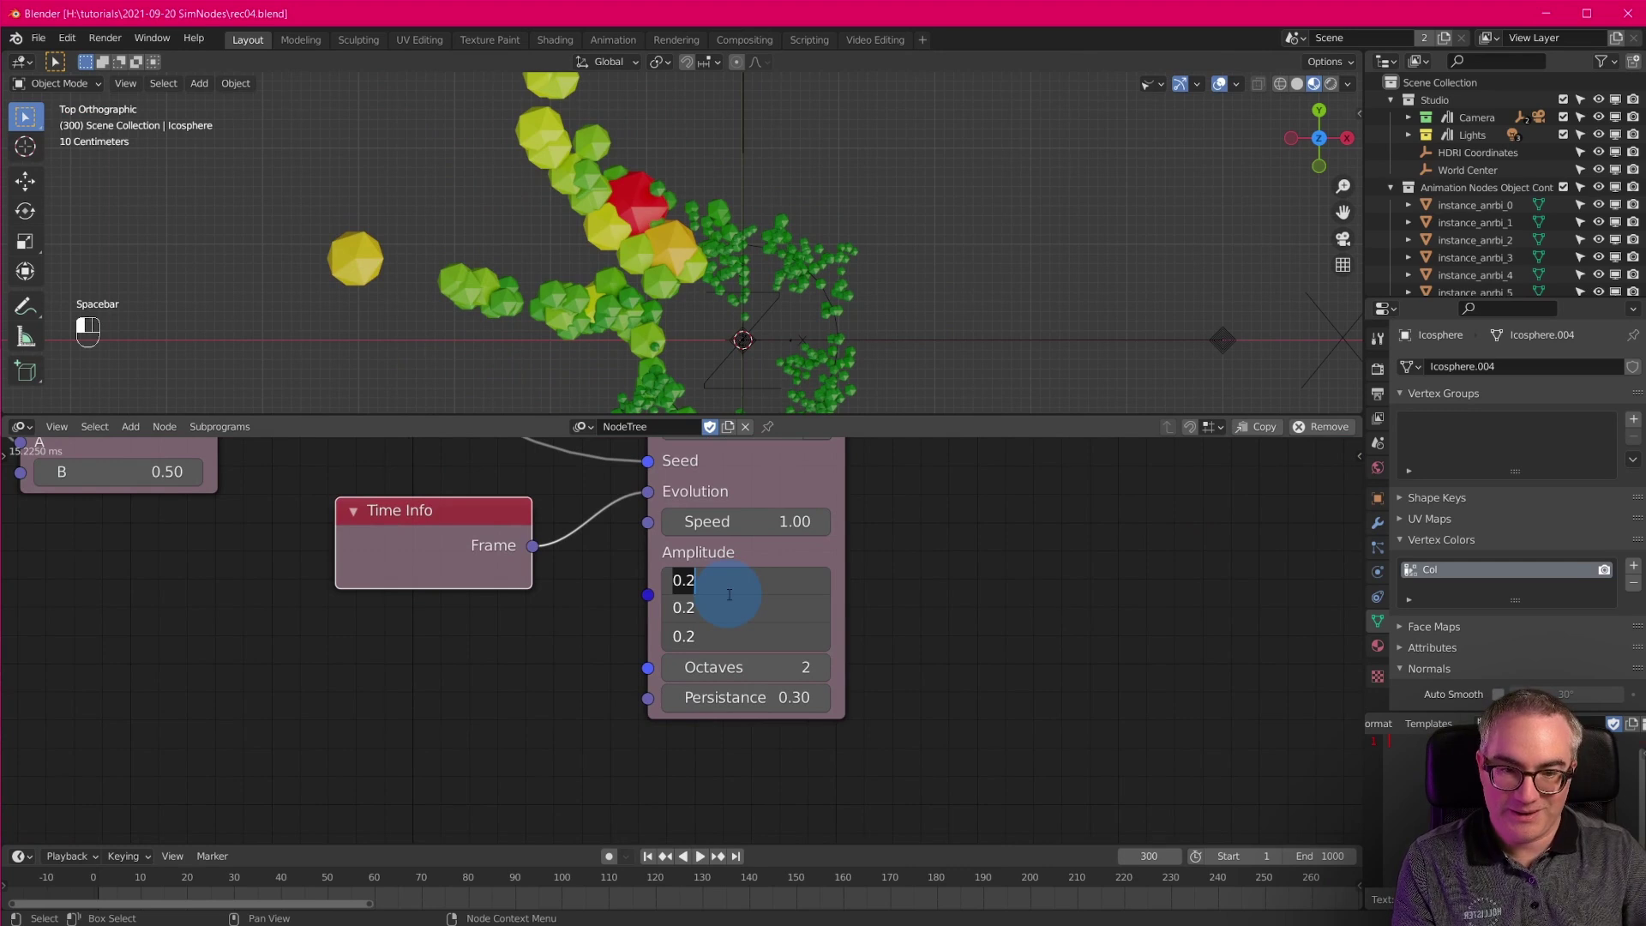
key("Return")
middle_click_drag(860, 639, 821, 716)
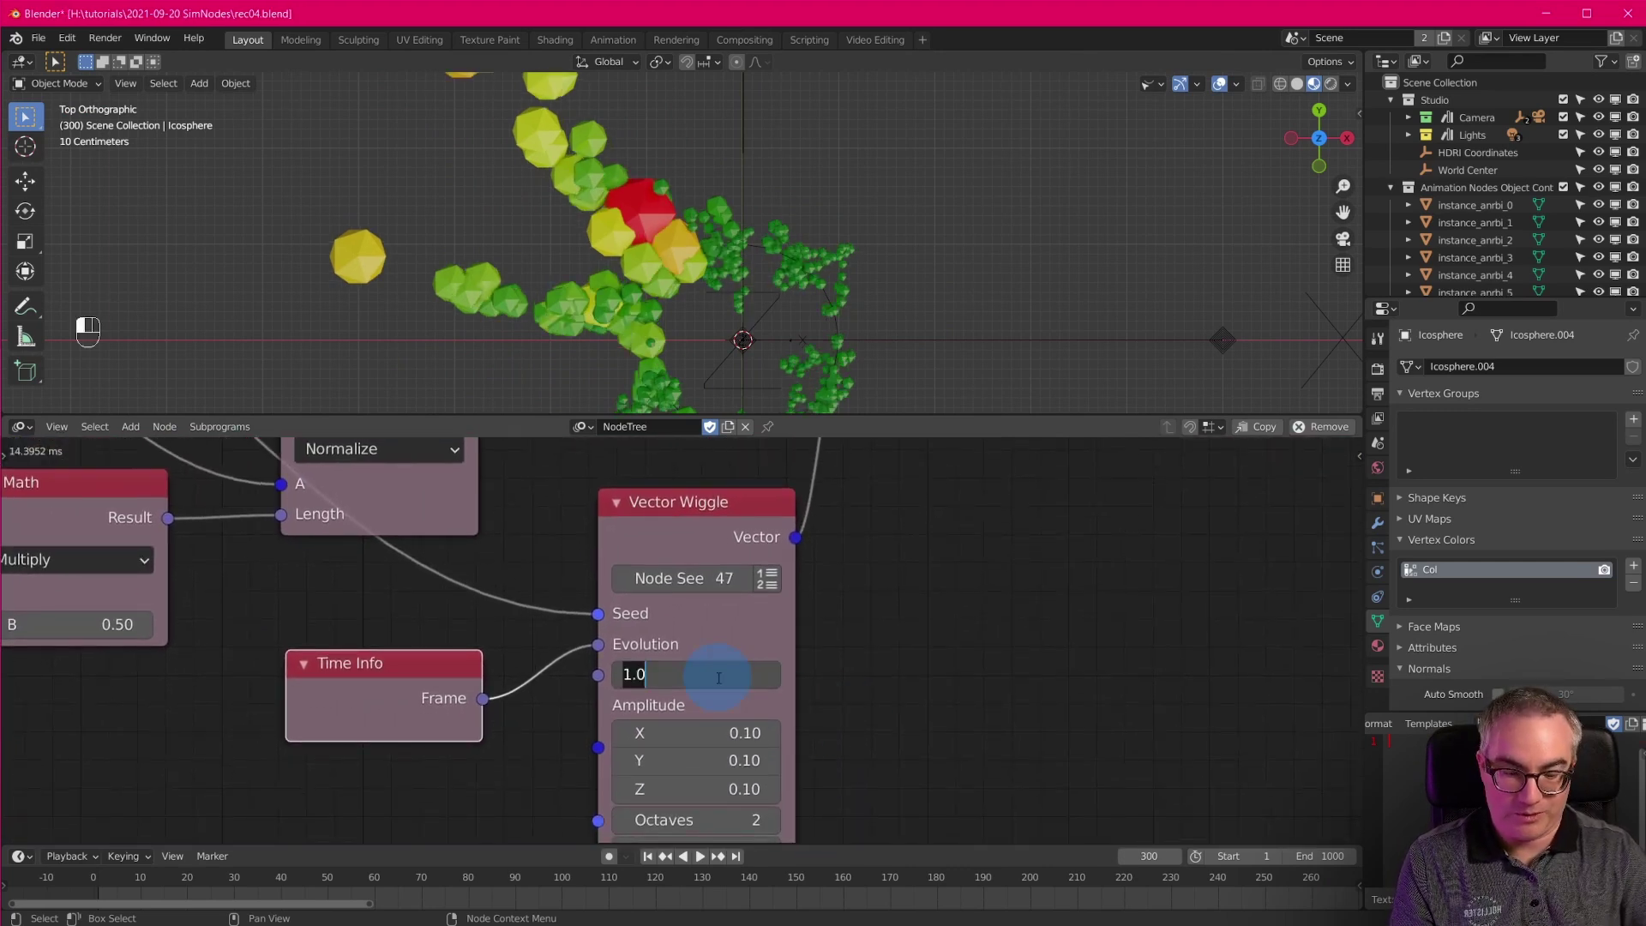
Save the file and replay the simulation from the first frame with the calmer wiggle.
key("shift+Left")
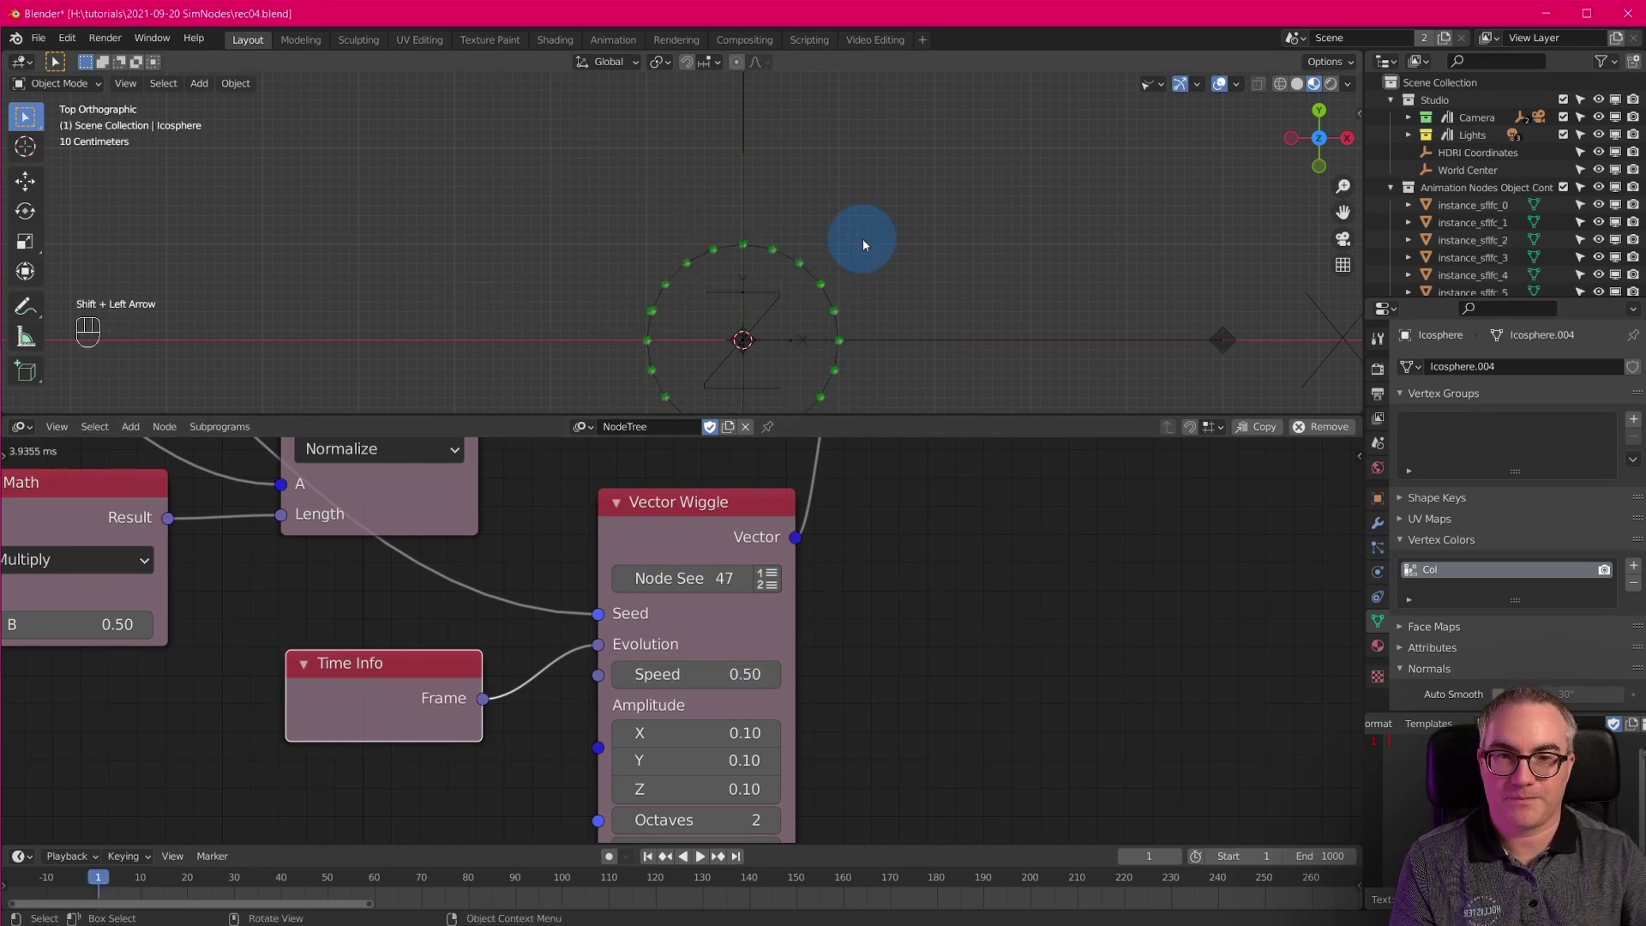
key("space")
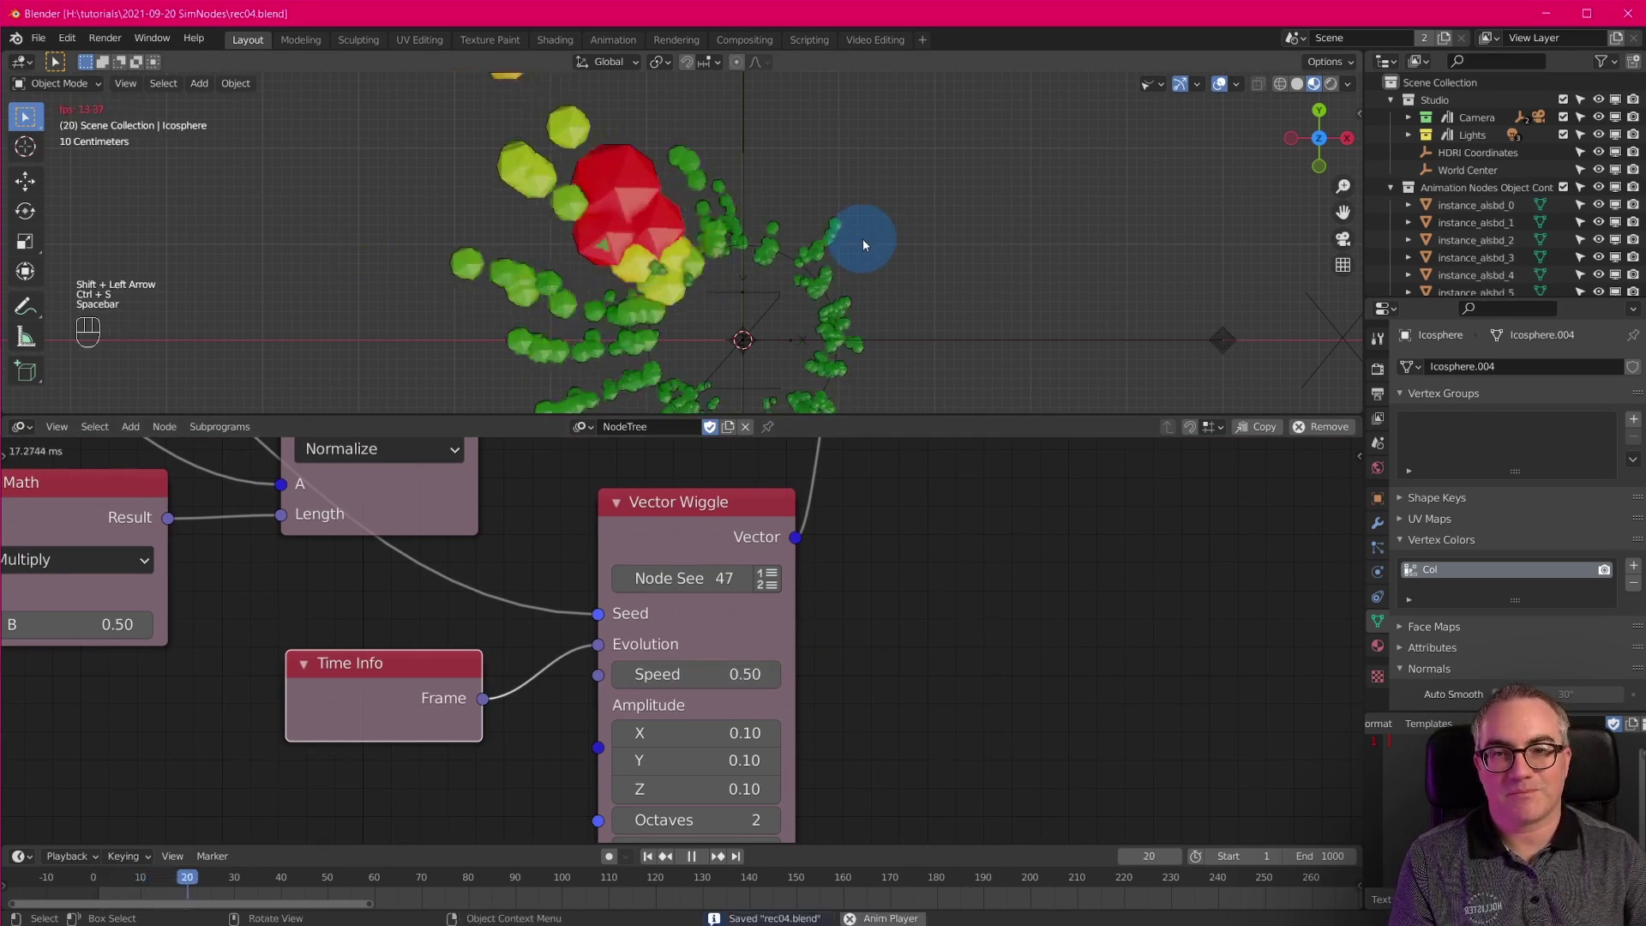
key("space")
scroll(772, 260, "down", 4)
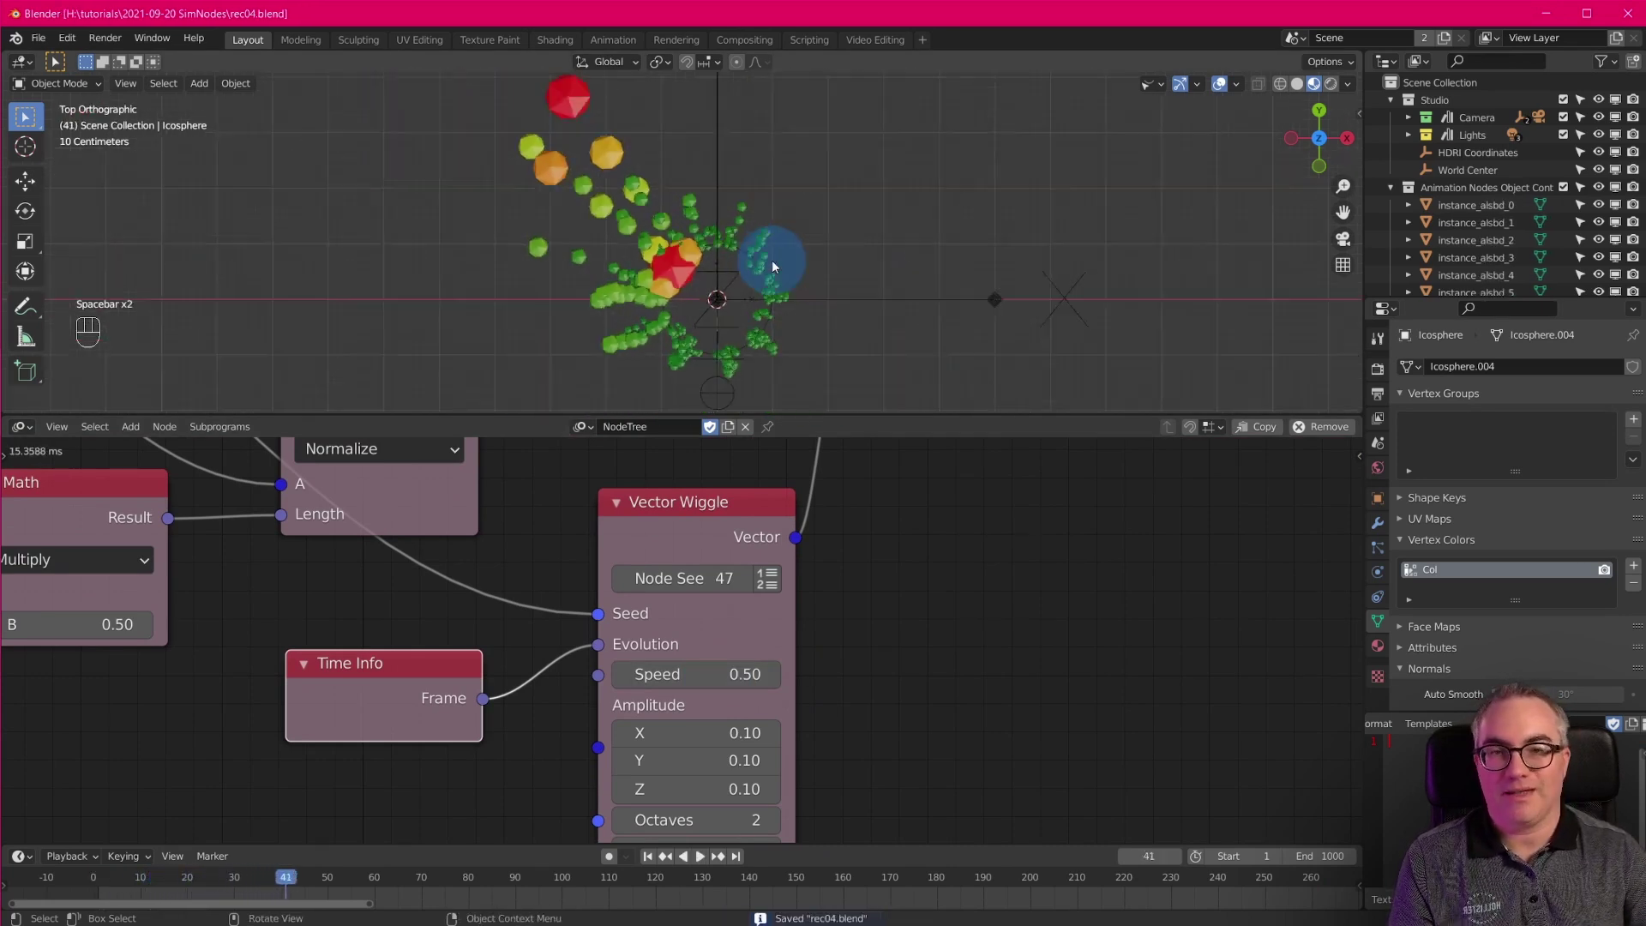
scroll(825, 301, "down", 1)
Maximize the node editor to examine the complete node tree, including the wiggle subprogram, and restore the split layout.
scroll(938, 592, "down", 3)
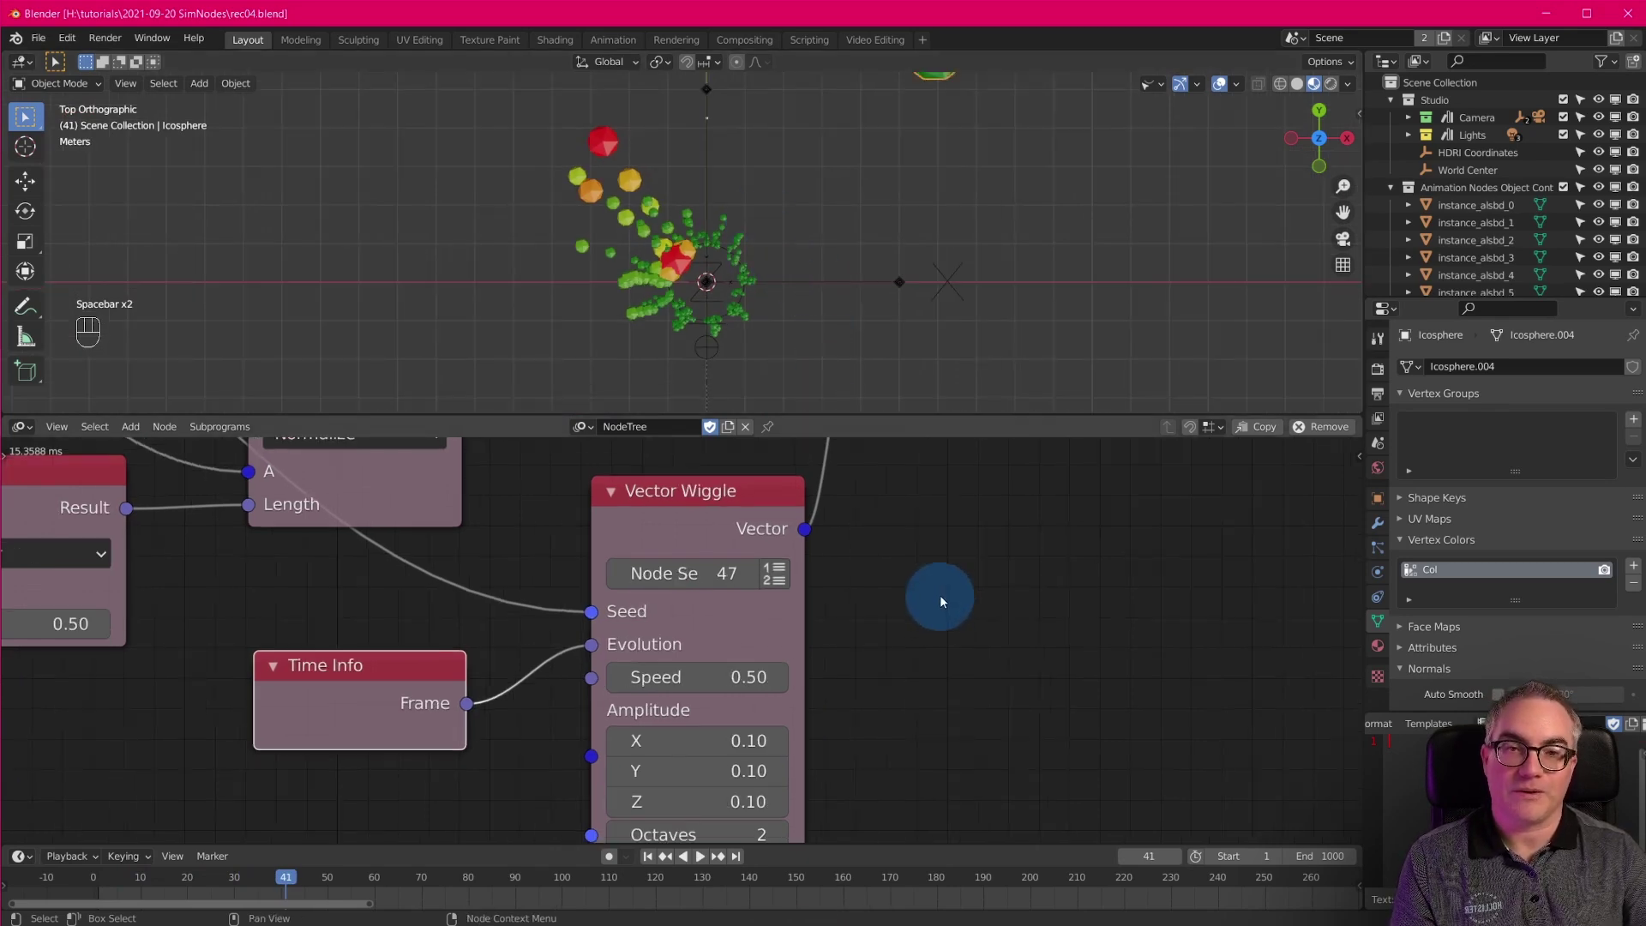
scroll(936, 581, "down", 2)
key("ctrl+space")
scroll(992, 322, "down", 3)
scroll(994, 329, "down", 1)
middle_click_drag(991, 310, 802, 237)
scroll(807, 237, "up", 4)
middle_click_drag(916, 237, 1029, 277)
scroll(1029, 277, "up", 1)
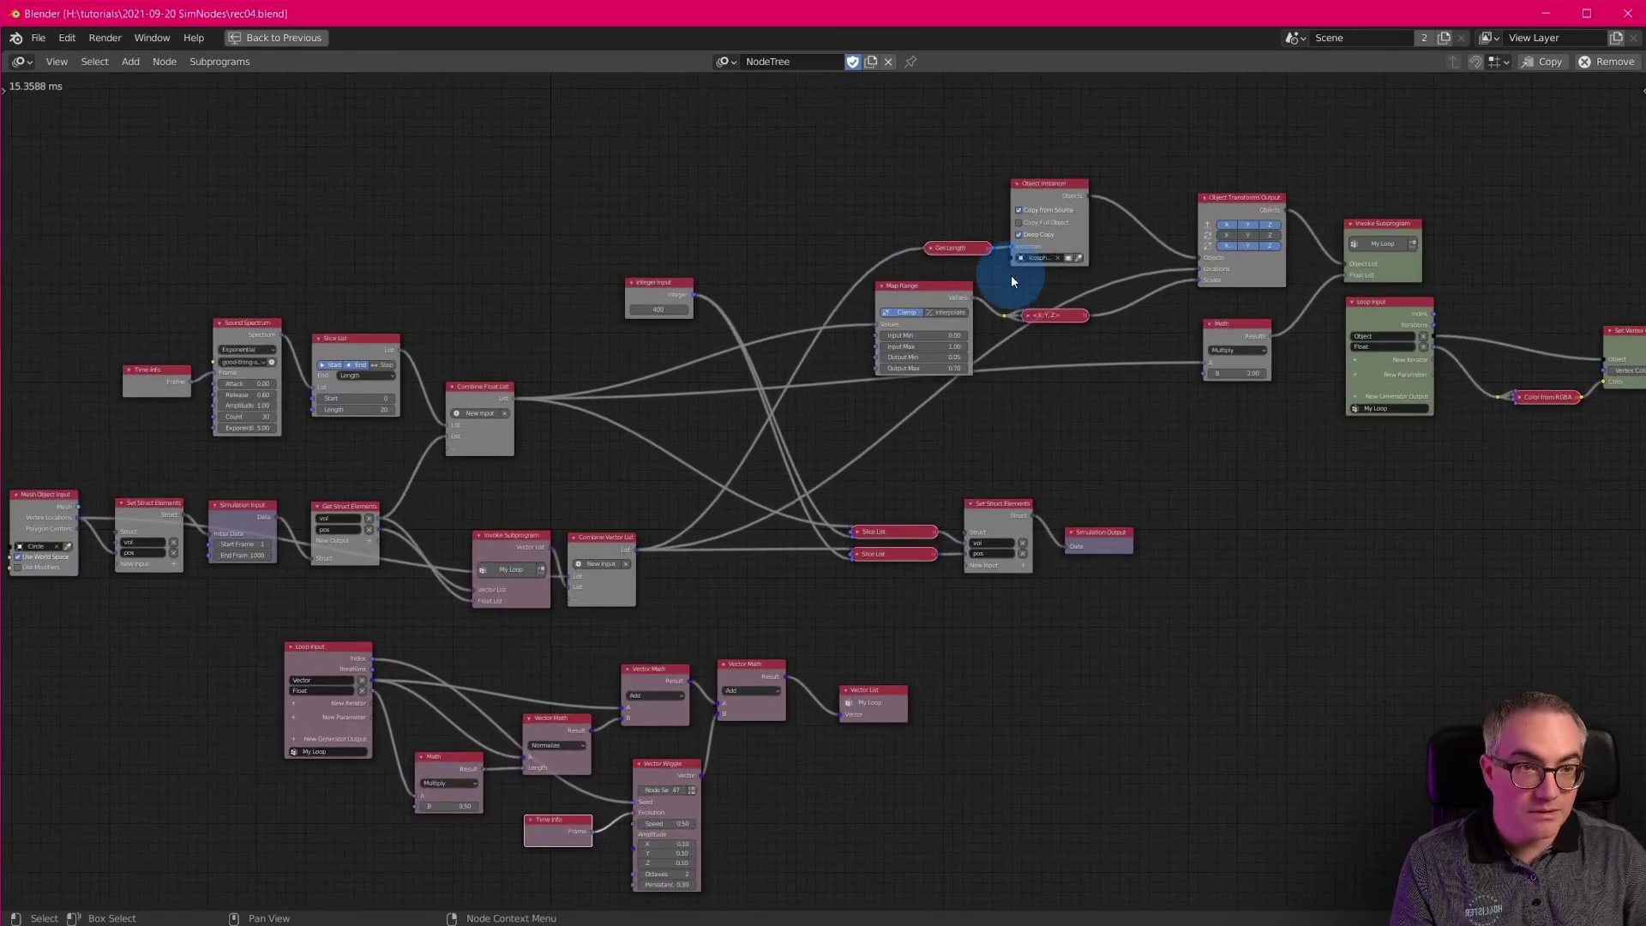
scroll(1011, 274, "down", 1)
scroll(1011, 276, "up", 1)
middle_click_drag(1015, 286, 985, 283)
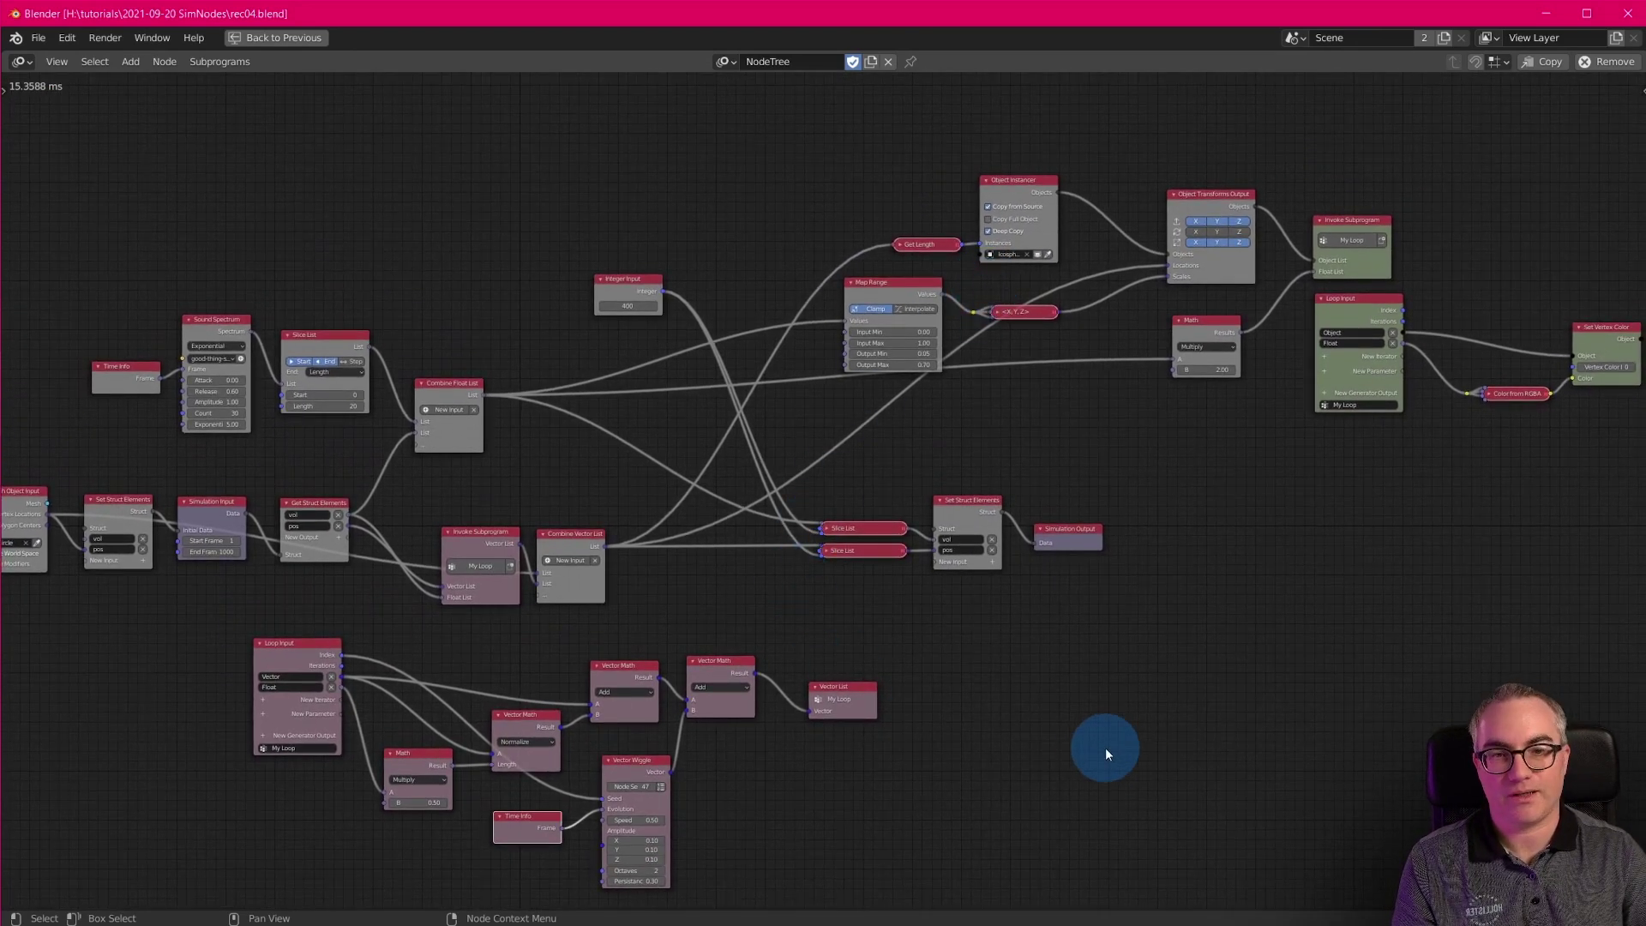
key("ctrl+space")
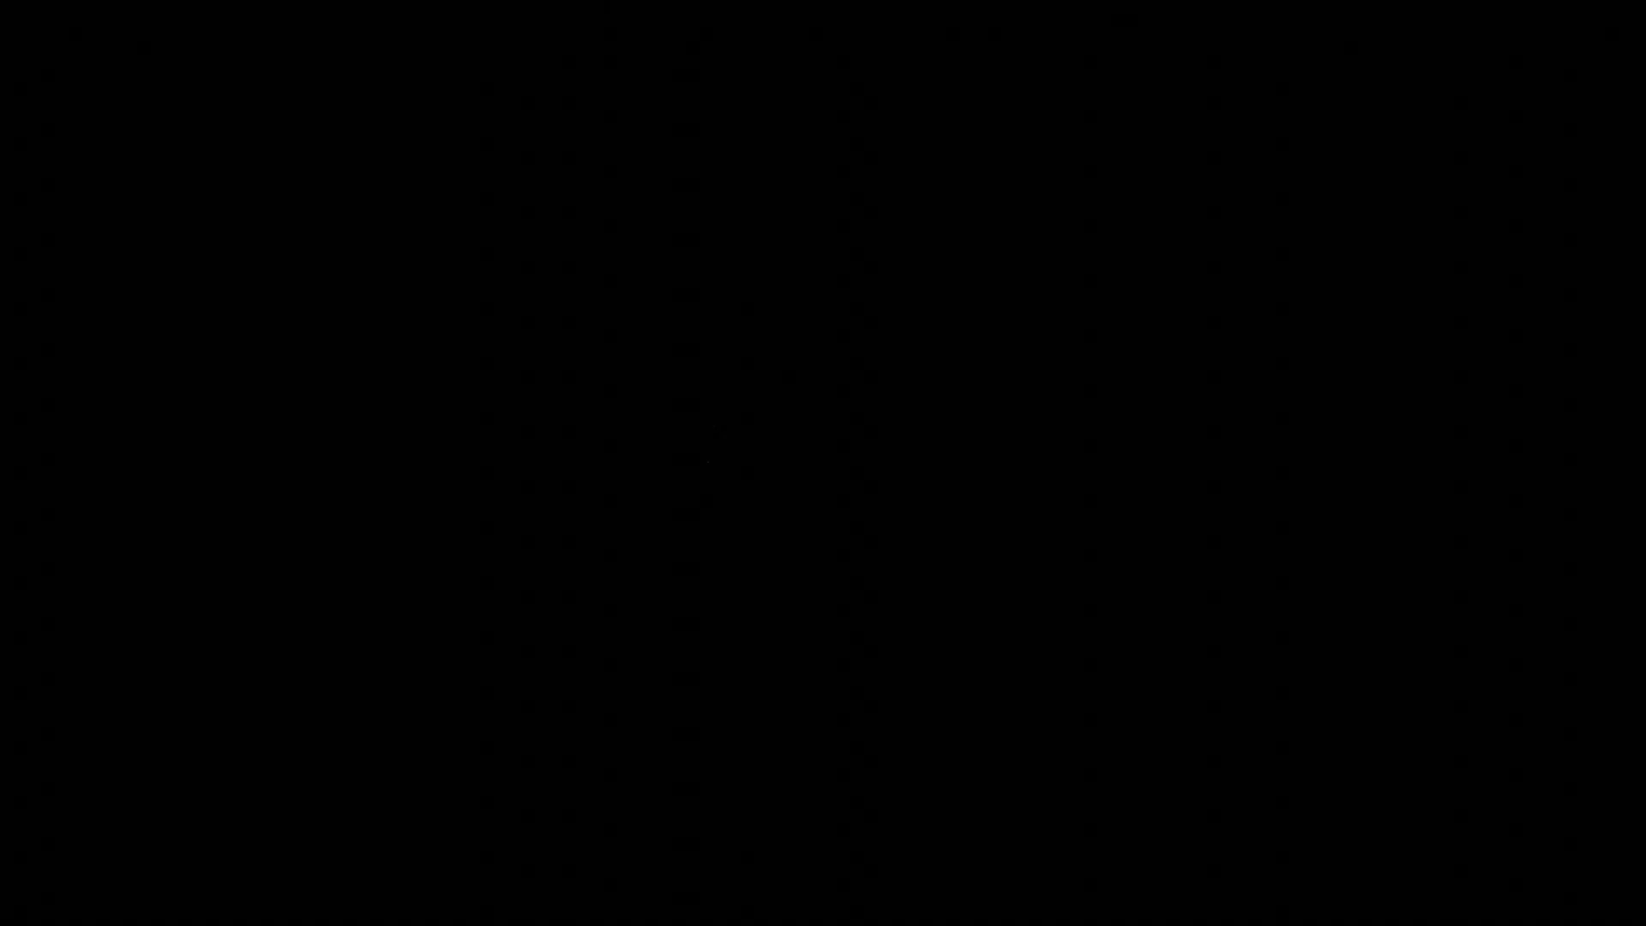